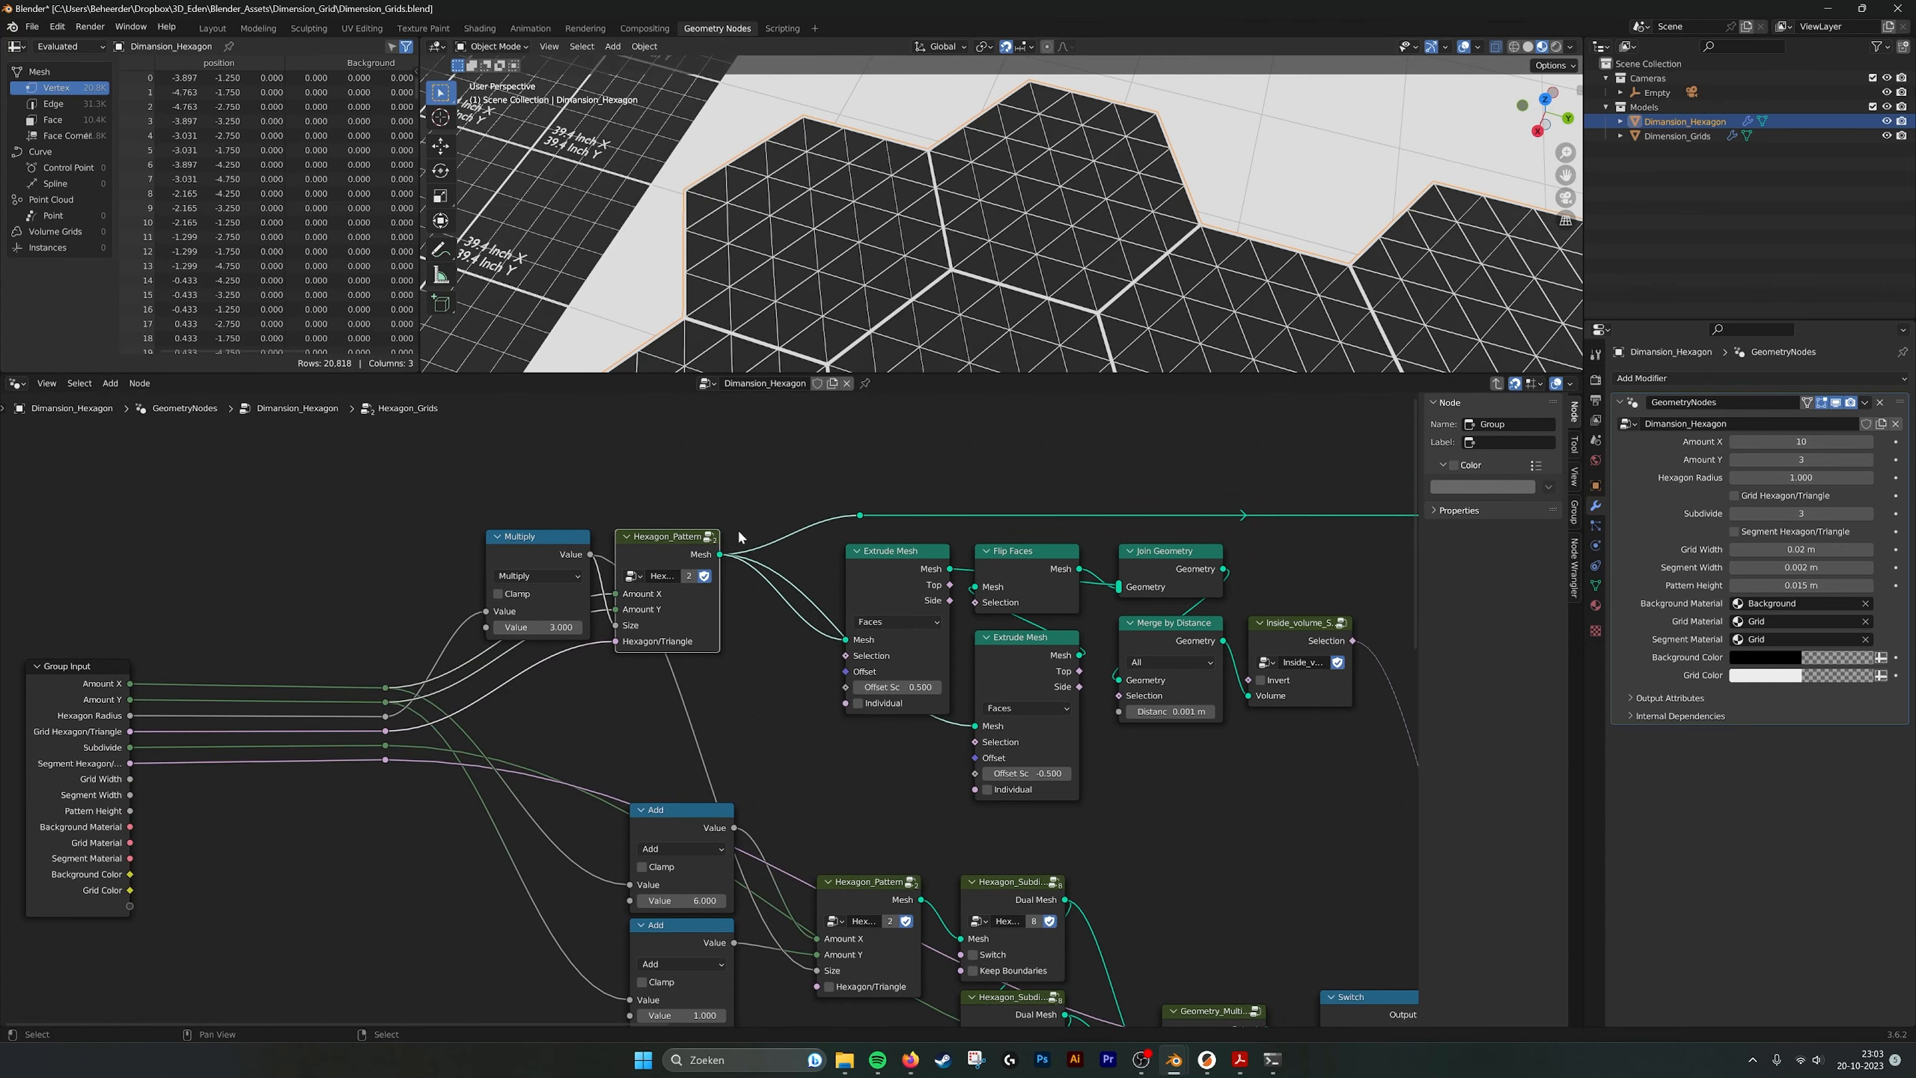
Open the upper Hexagon_Pattern node group for editing from within the Hexagon_Grids node tree.
click(715, 537)
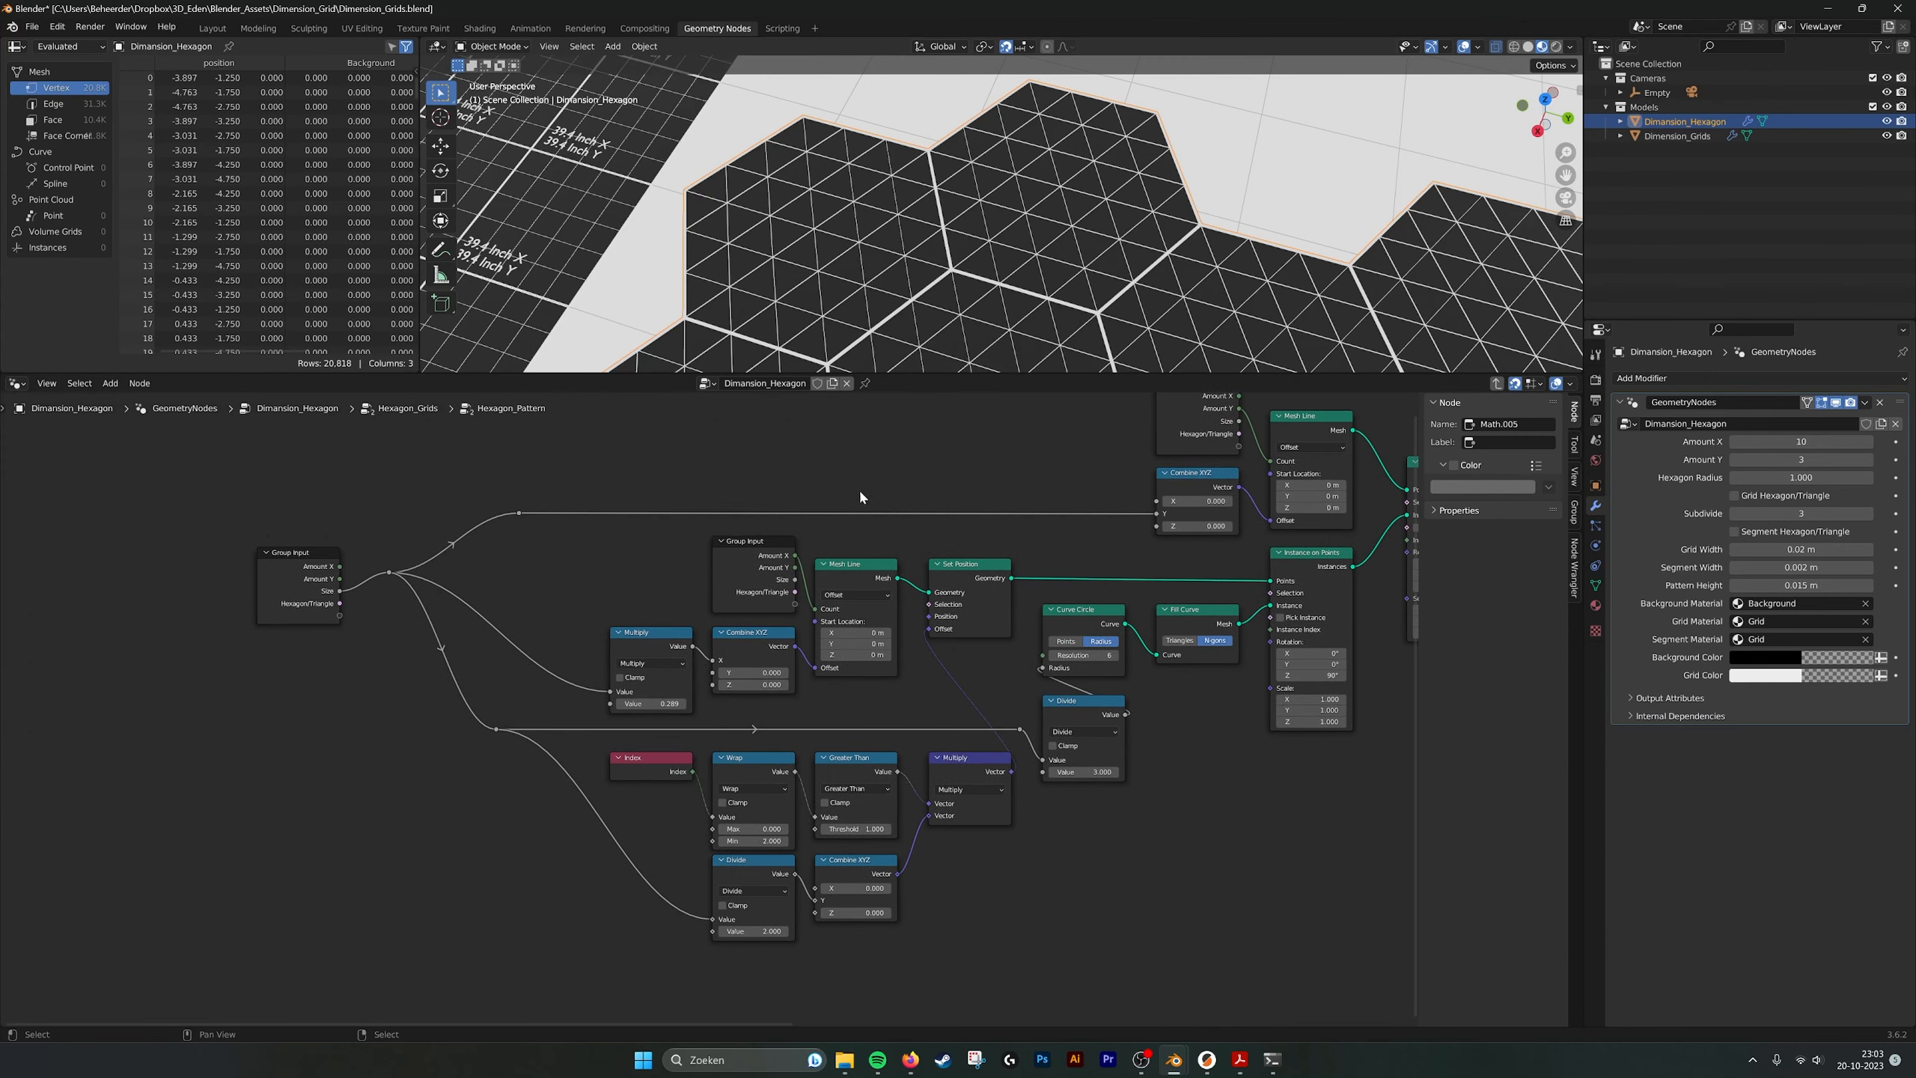
middle_drag(737, 489, 702, 518)
scroll(712, 504, up, 1)
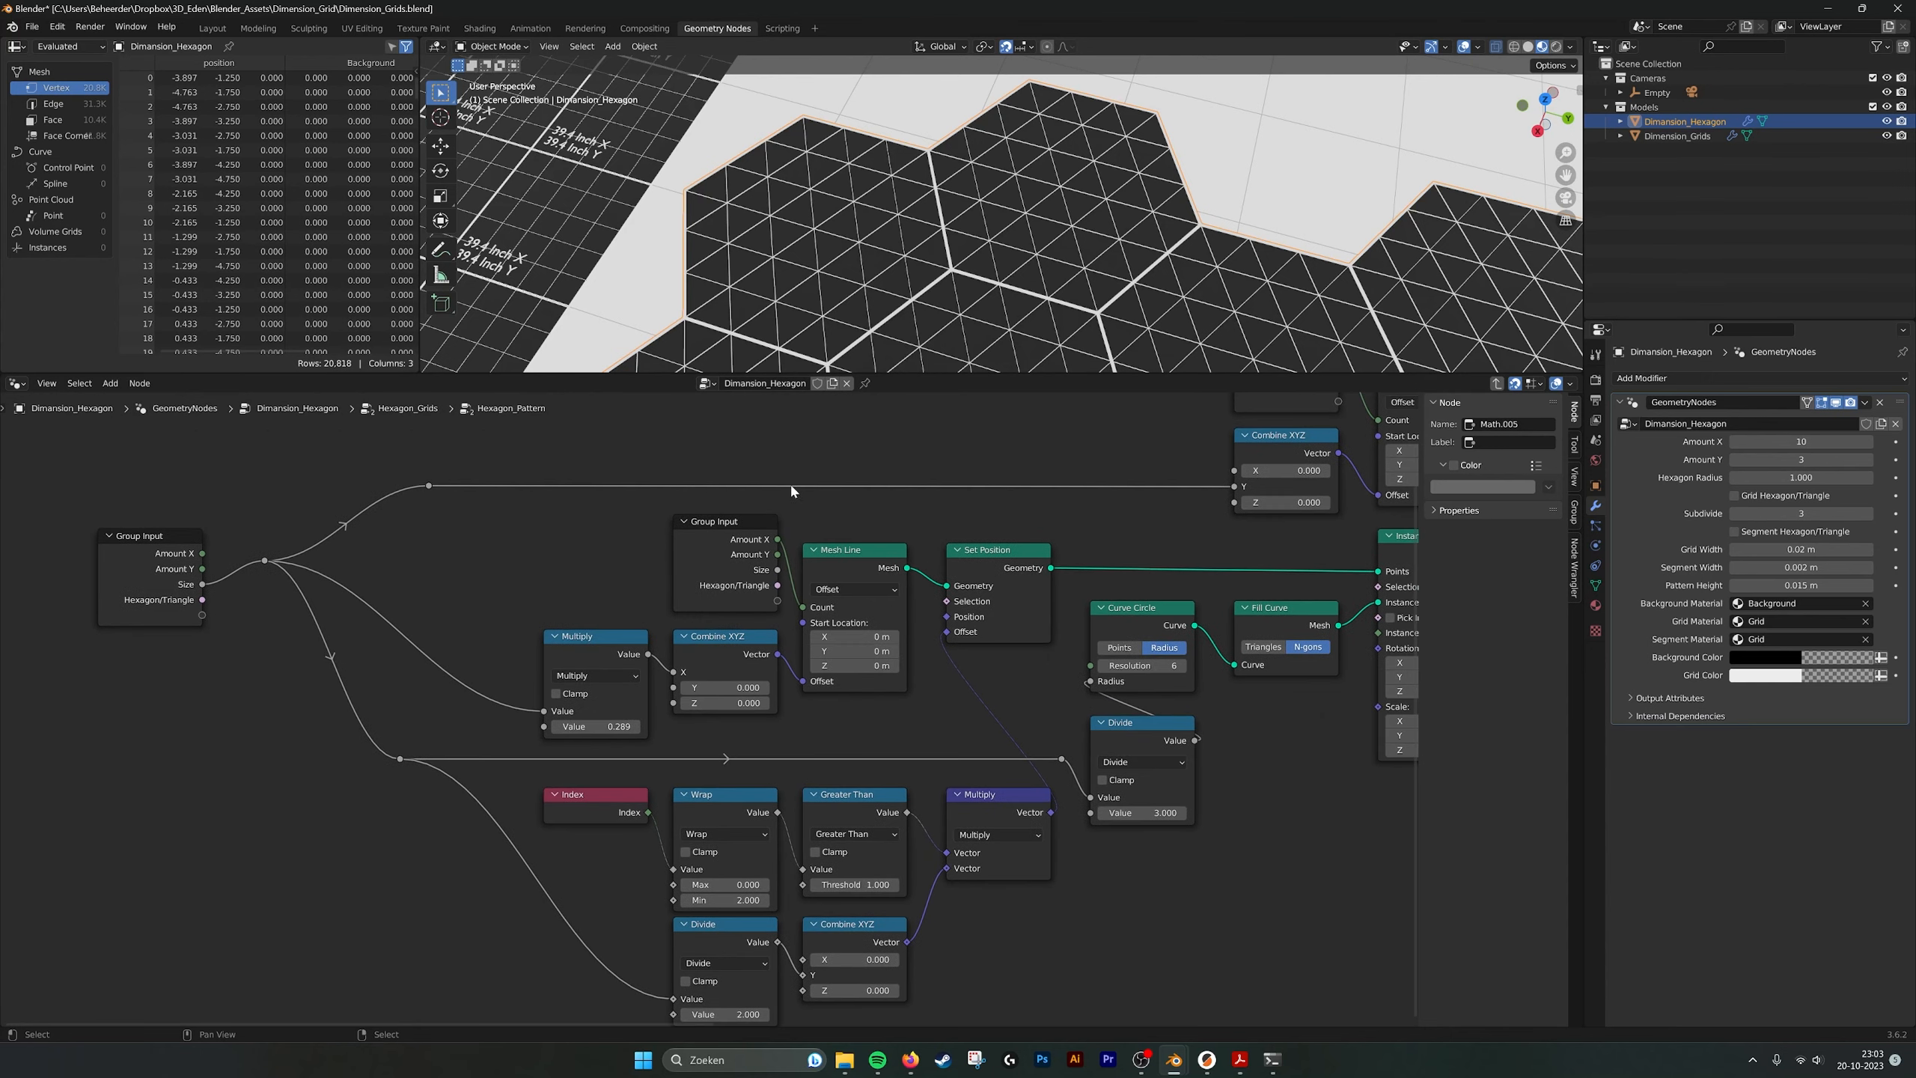
middle_drag(930, 436, 846, 543)
Add a Viewer node in the empty space above the Set Position node.
key(shift+a)
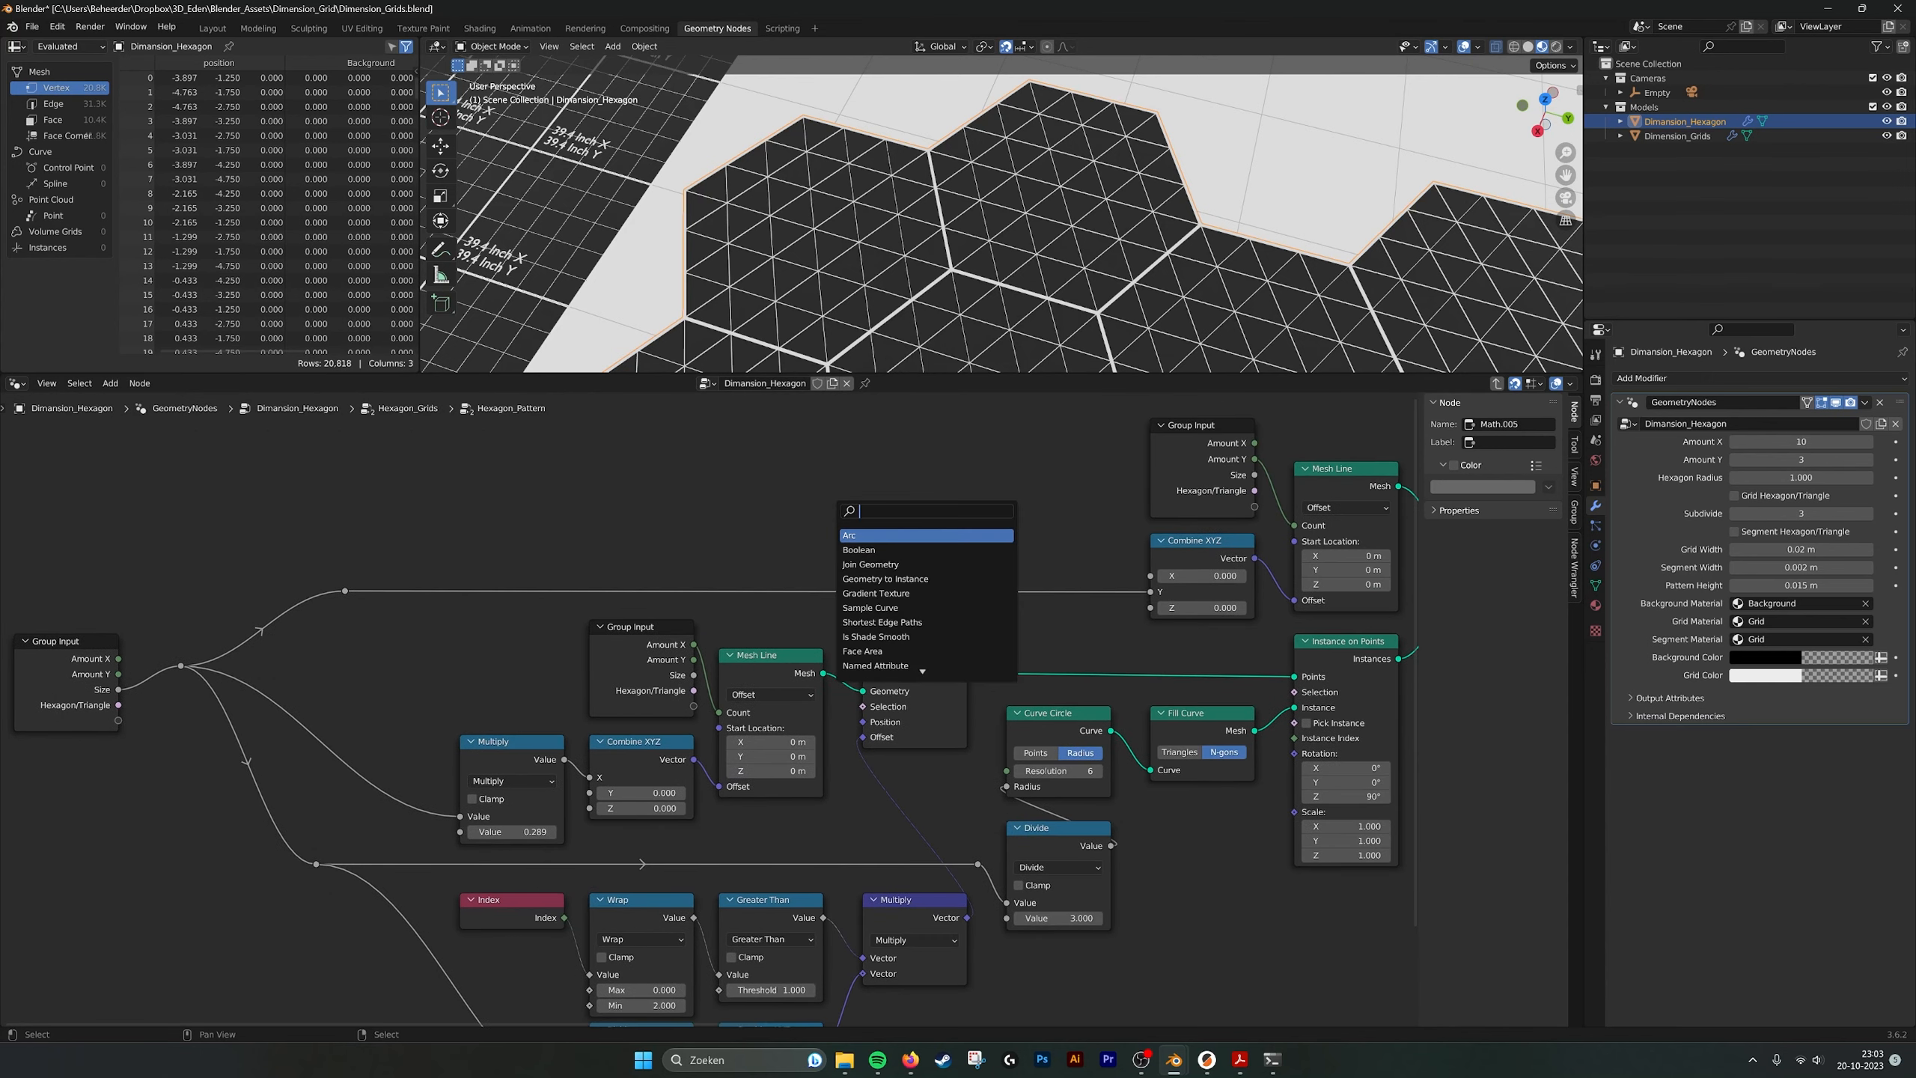
text(vieuw)
key(BackSpace)
key(BackSpace)
text(w)
key(Return)
click(832, 509)
middle_drag(809, 504, 793, 500)
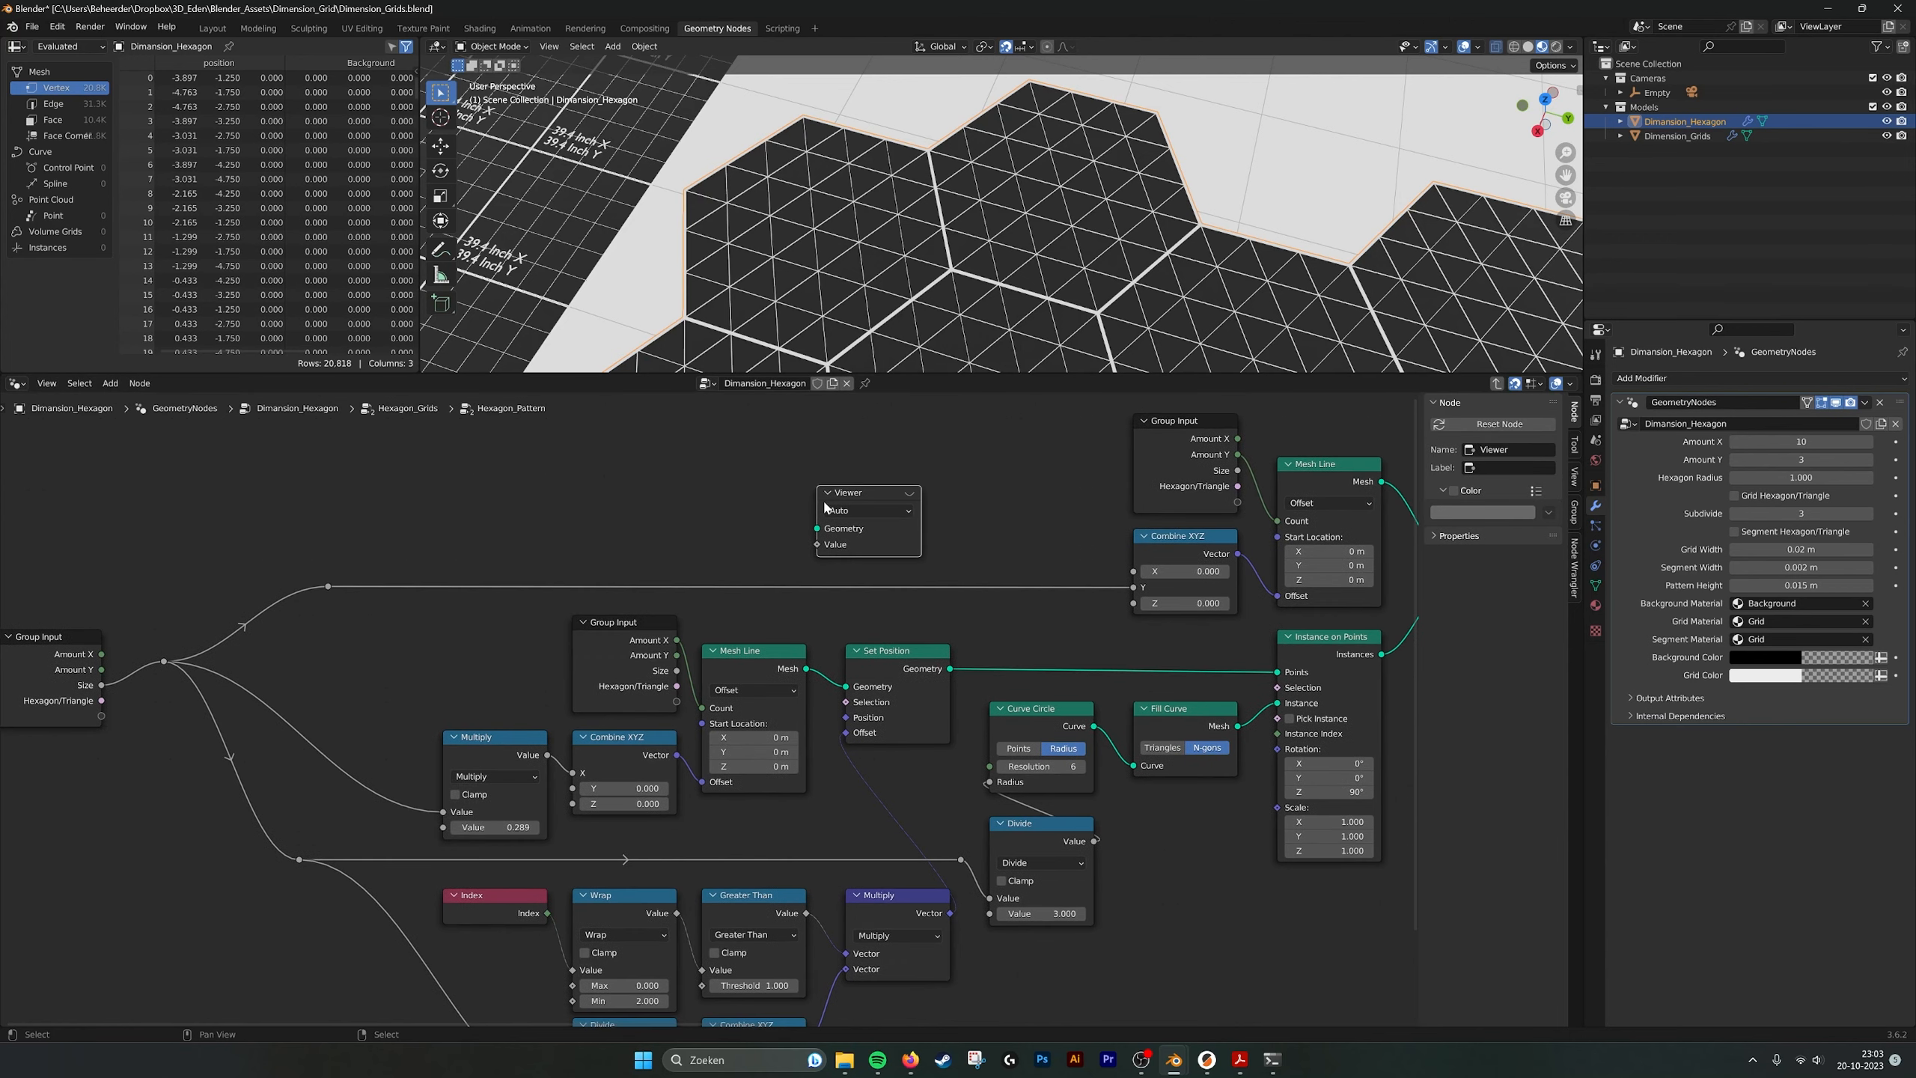
Activate the unconnected Viewer node's preview and return to the parent Hexagon_Grids group.
click(908, 491)
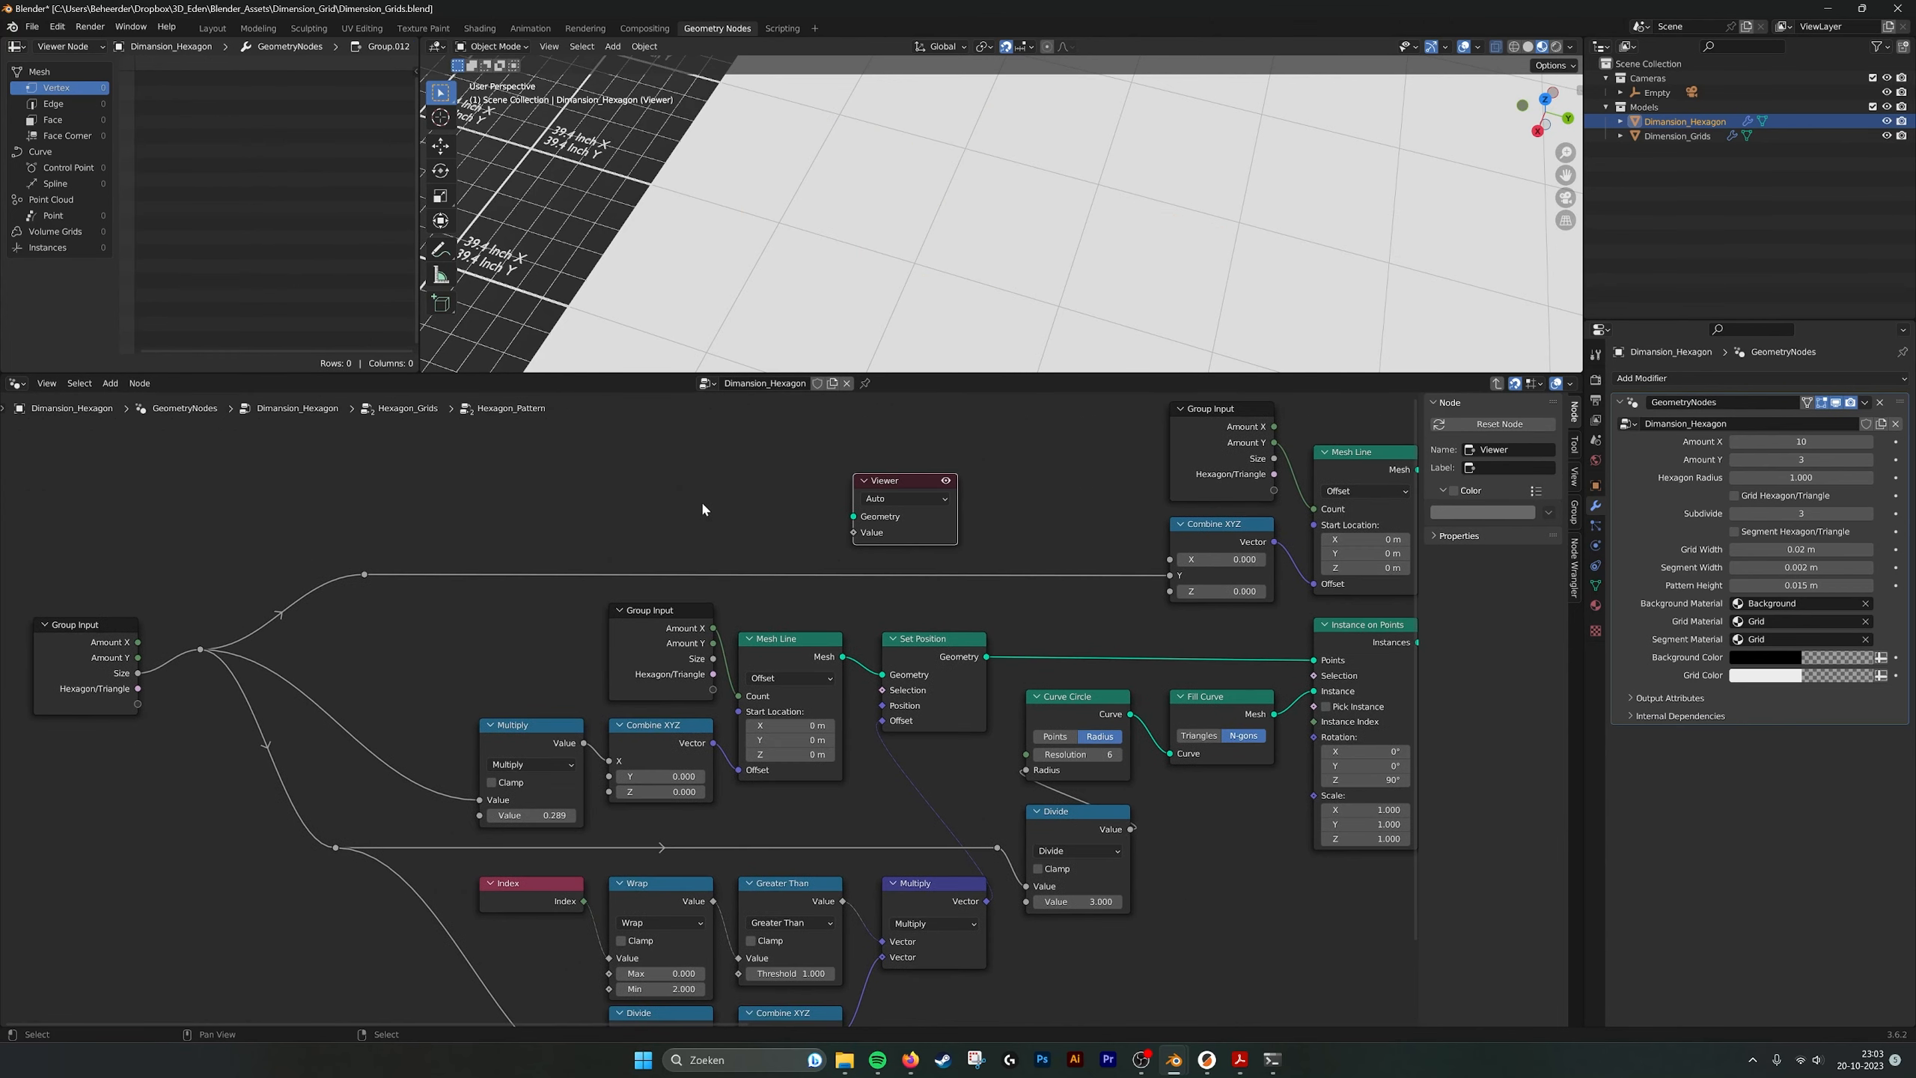
middle_drag(650, 640, 665, 650)
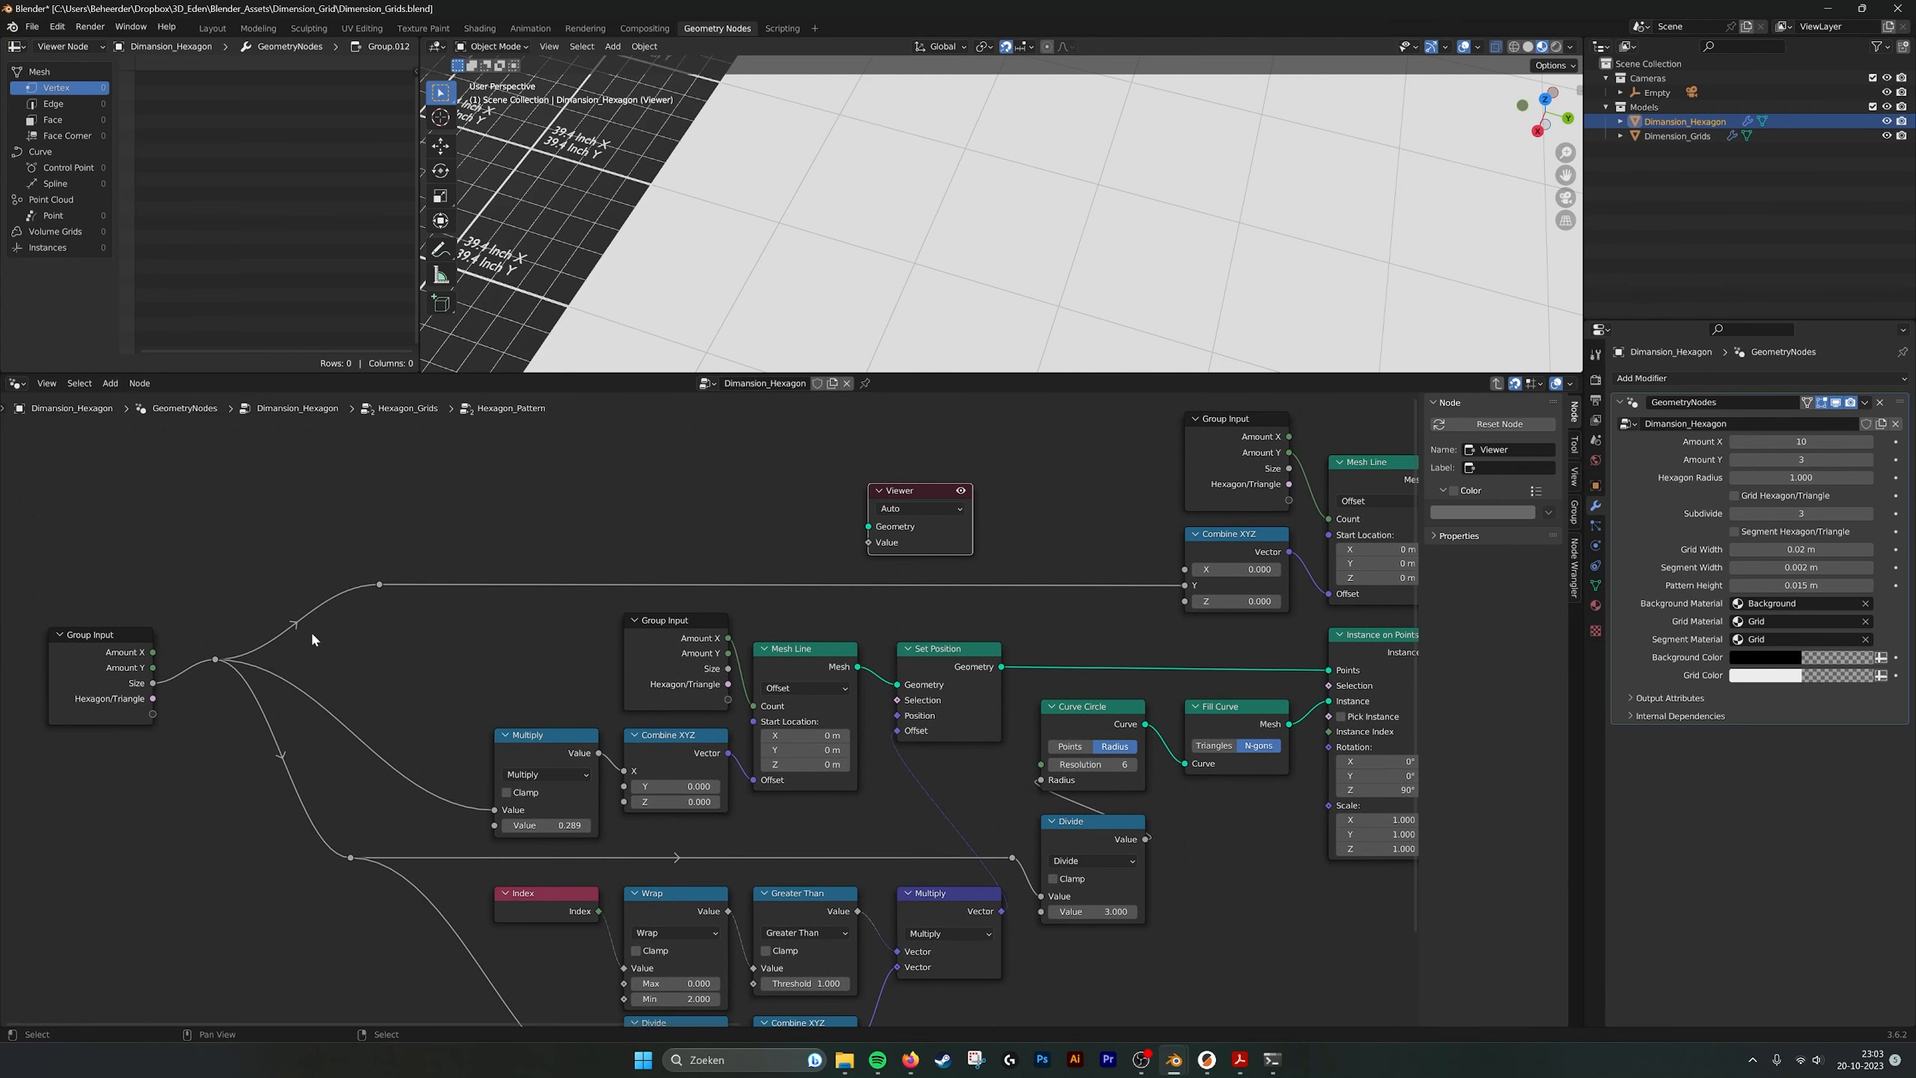
click(1497, 383)
middle_drag(625, 633, 658, 636)
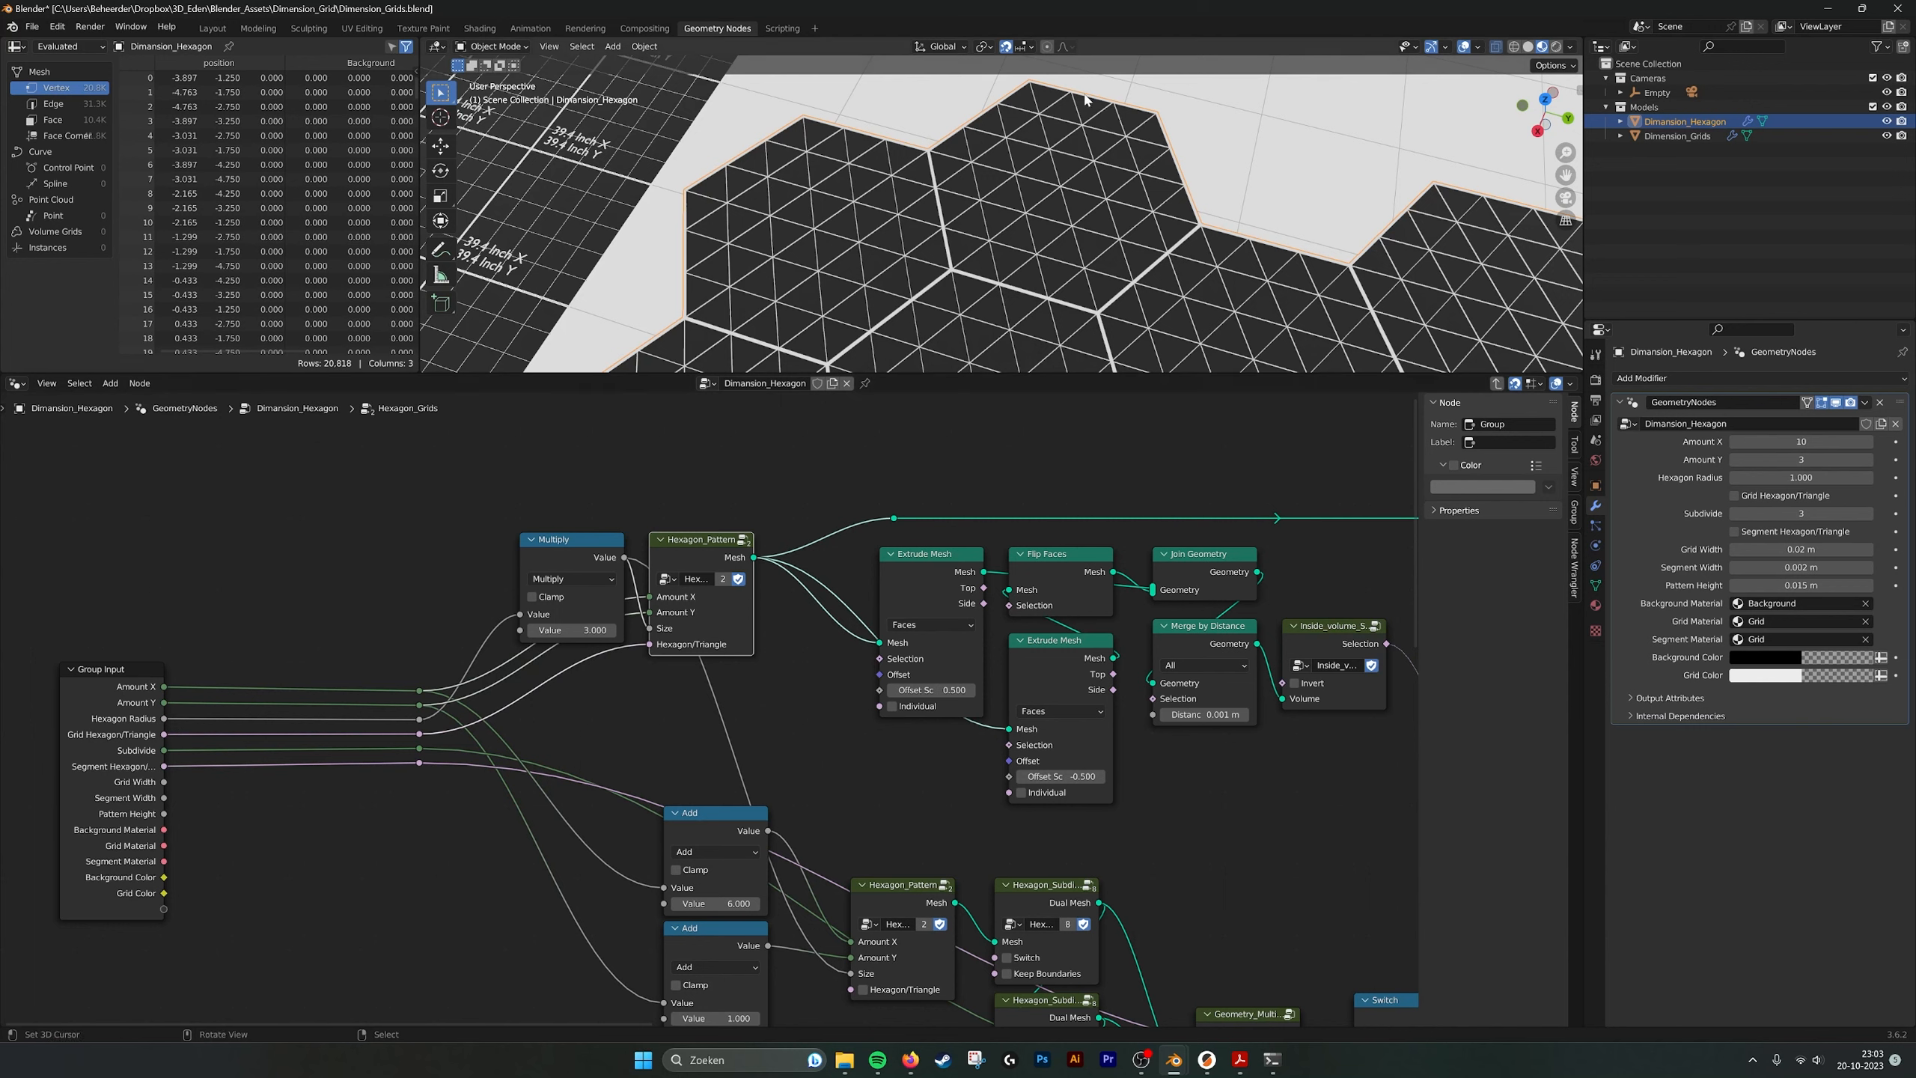
Reopen the Hexagon_Pattern group and inspect the Multiply node's factor that feeds the Mesh Line offset.
click(743, 539)
middle_drag(741, 668, 676, 708)
middle_drag(264, 832, 387, 808)
middle_drag(615, 791, 587, 767)
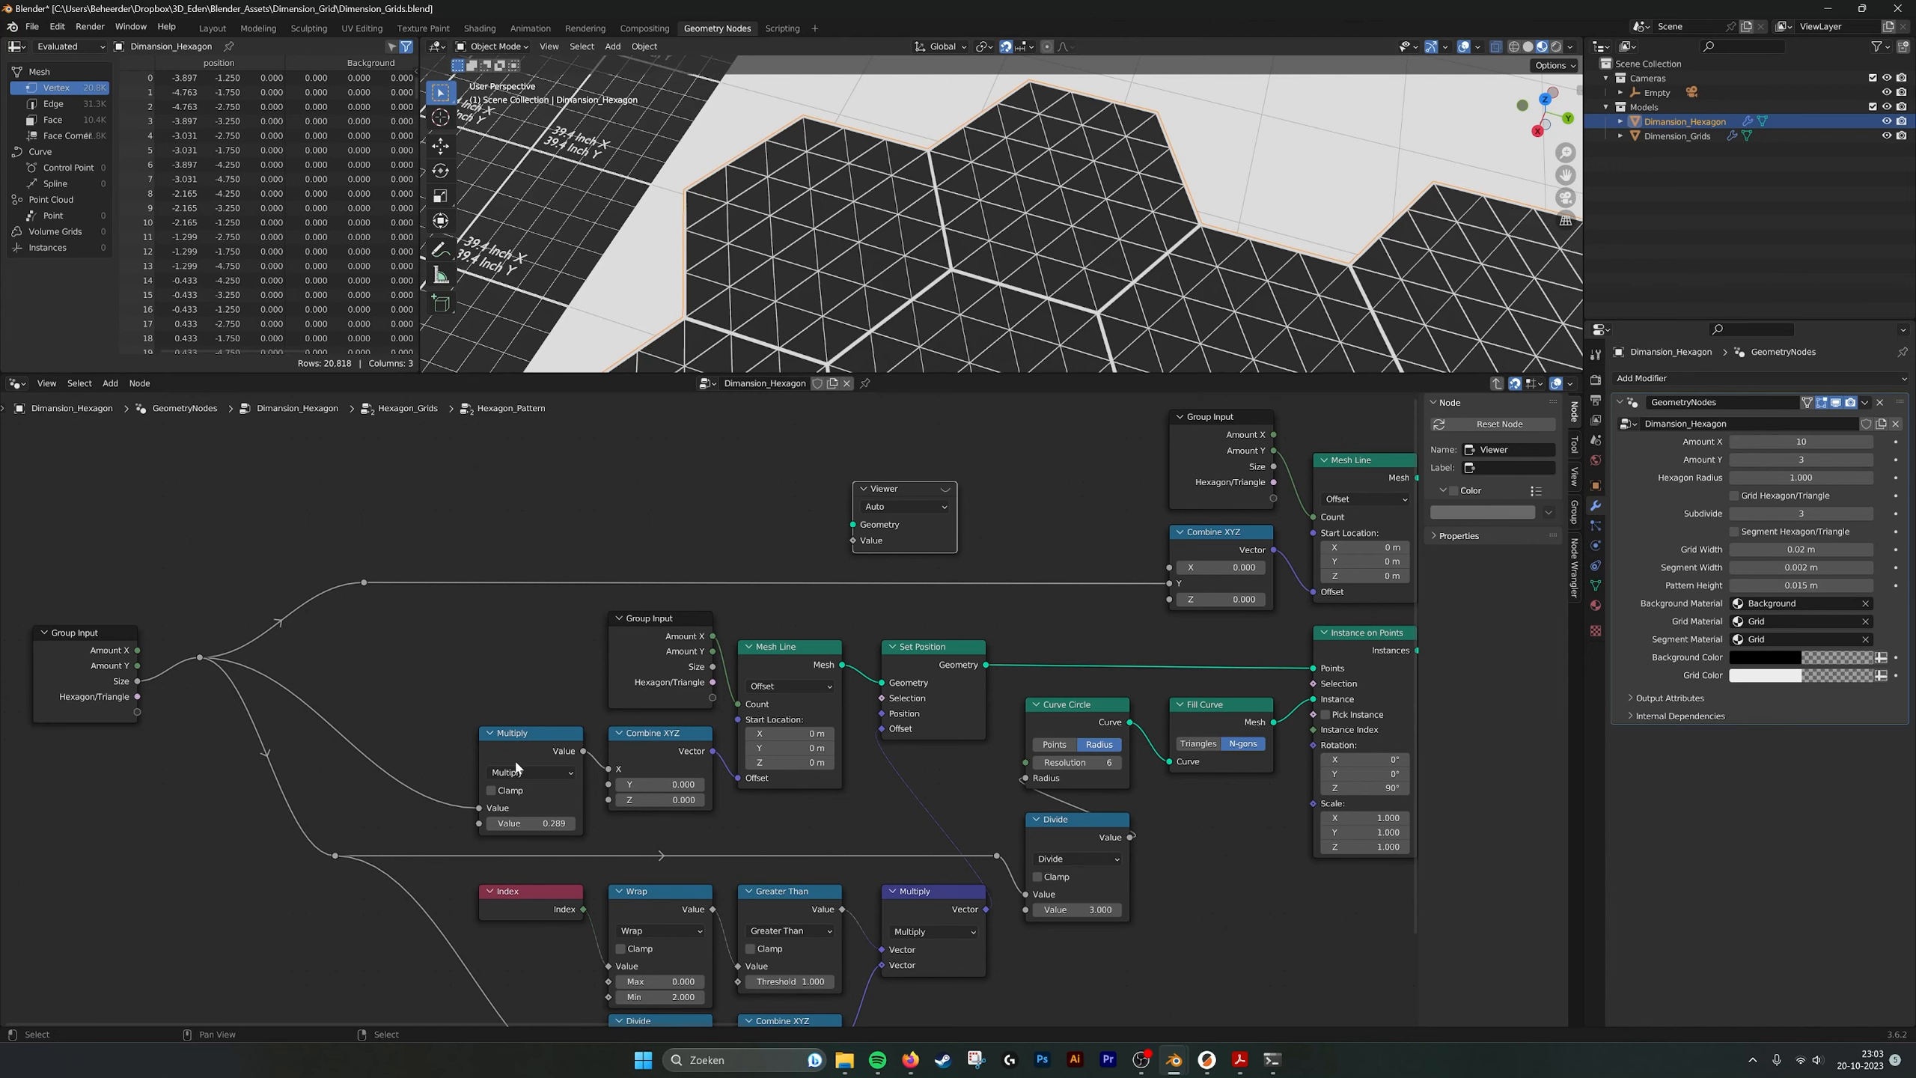
middle_drag(509, 748, 487, 737)
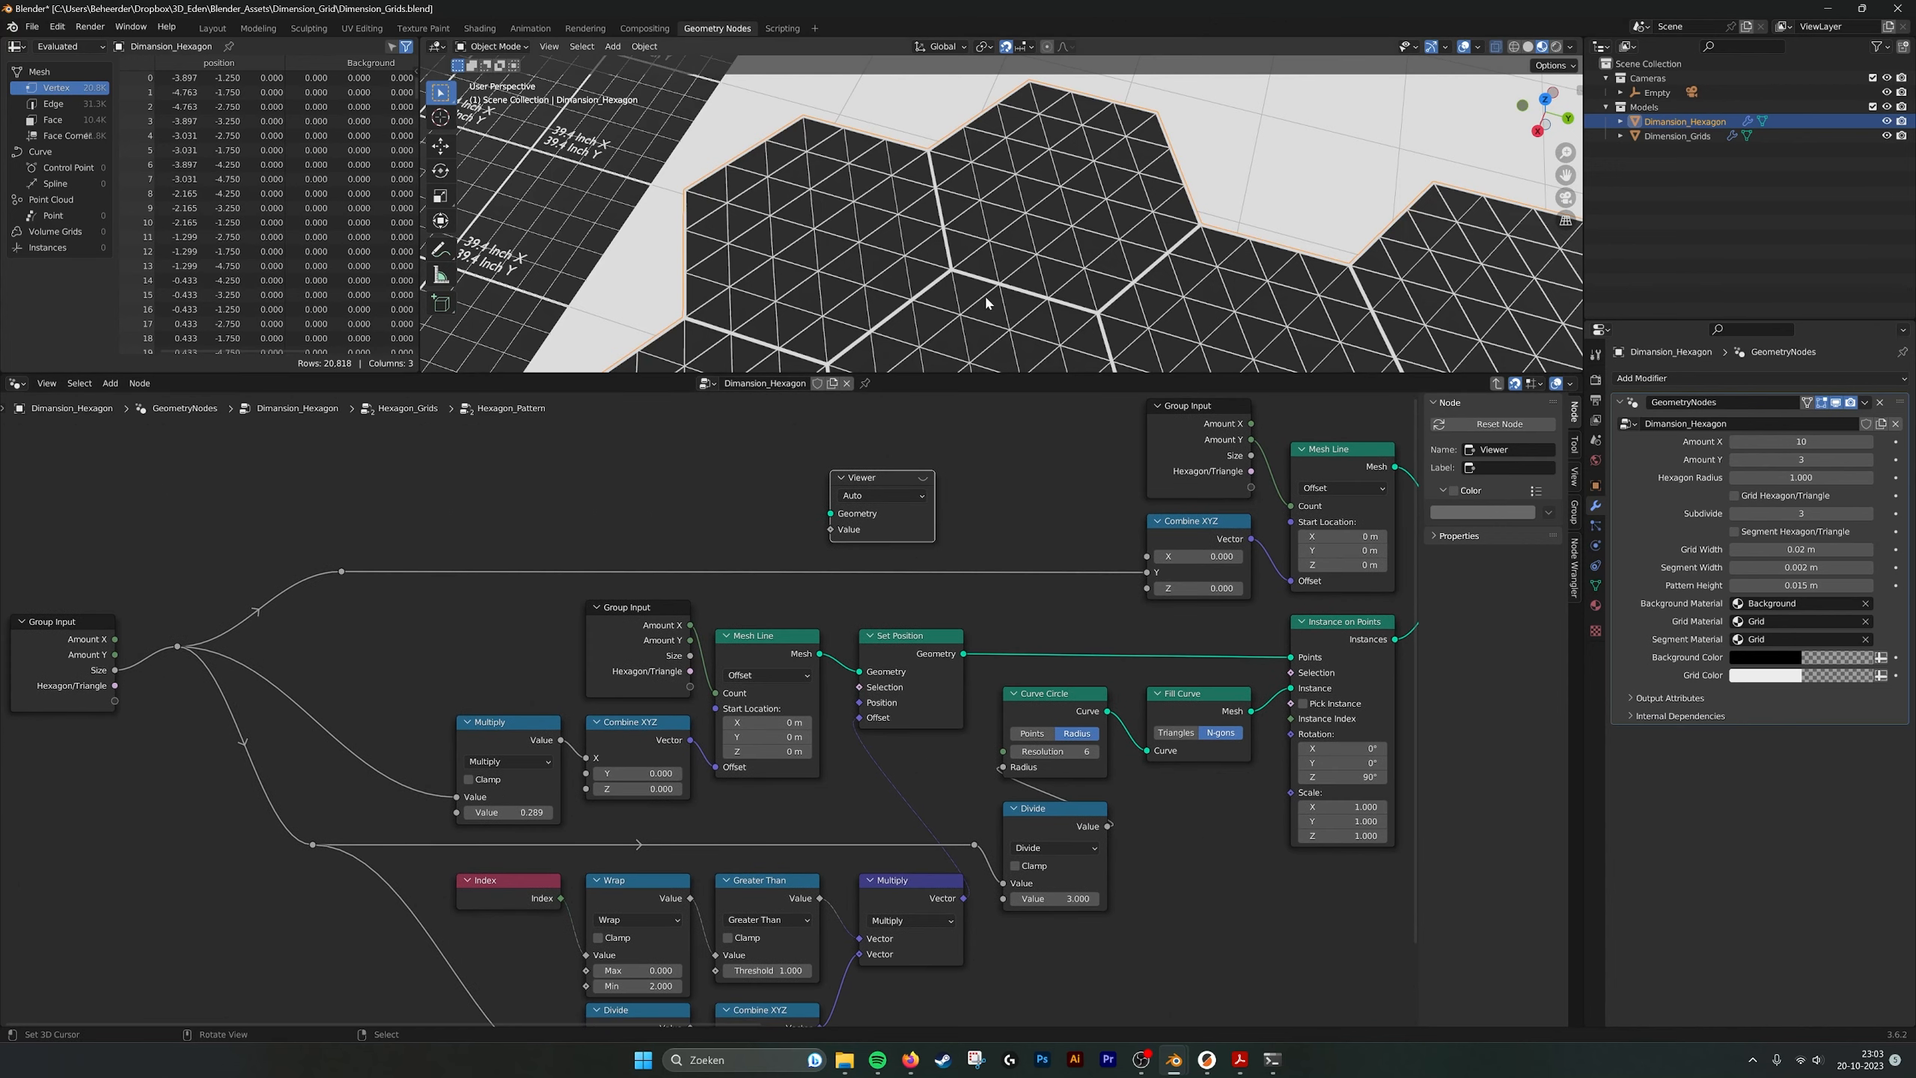
middle_drag(506, 671, 515, 671)
scroll(1106, 297, down, 2)
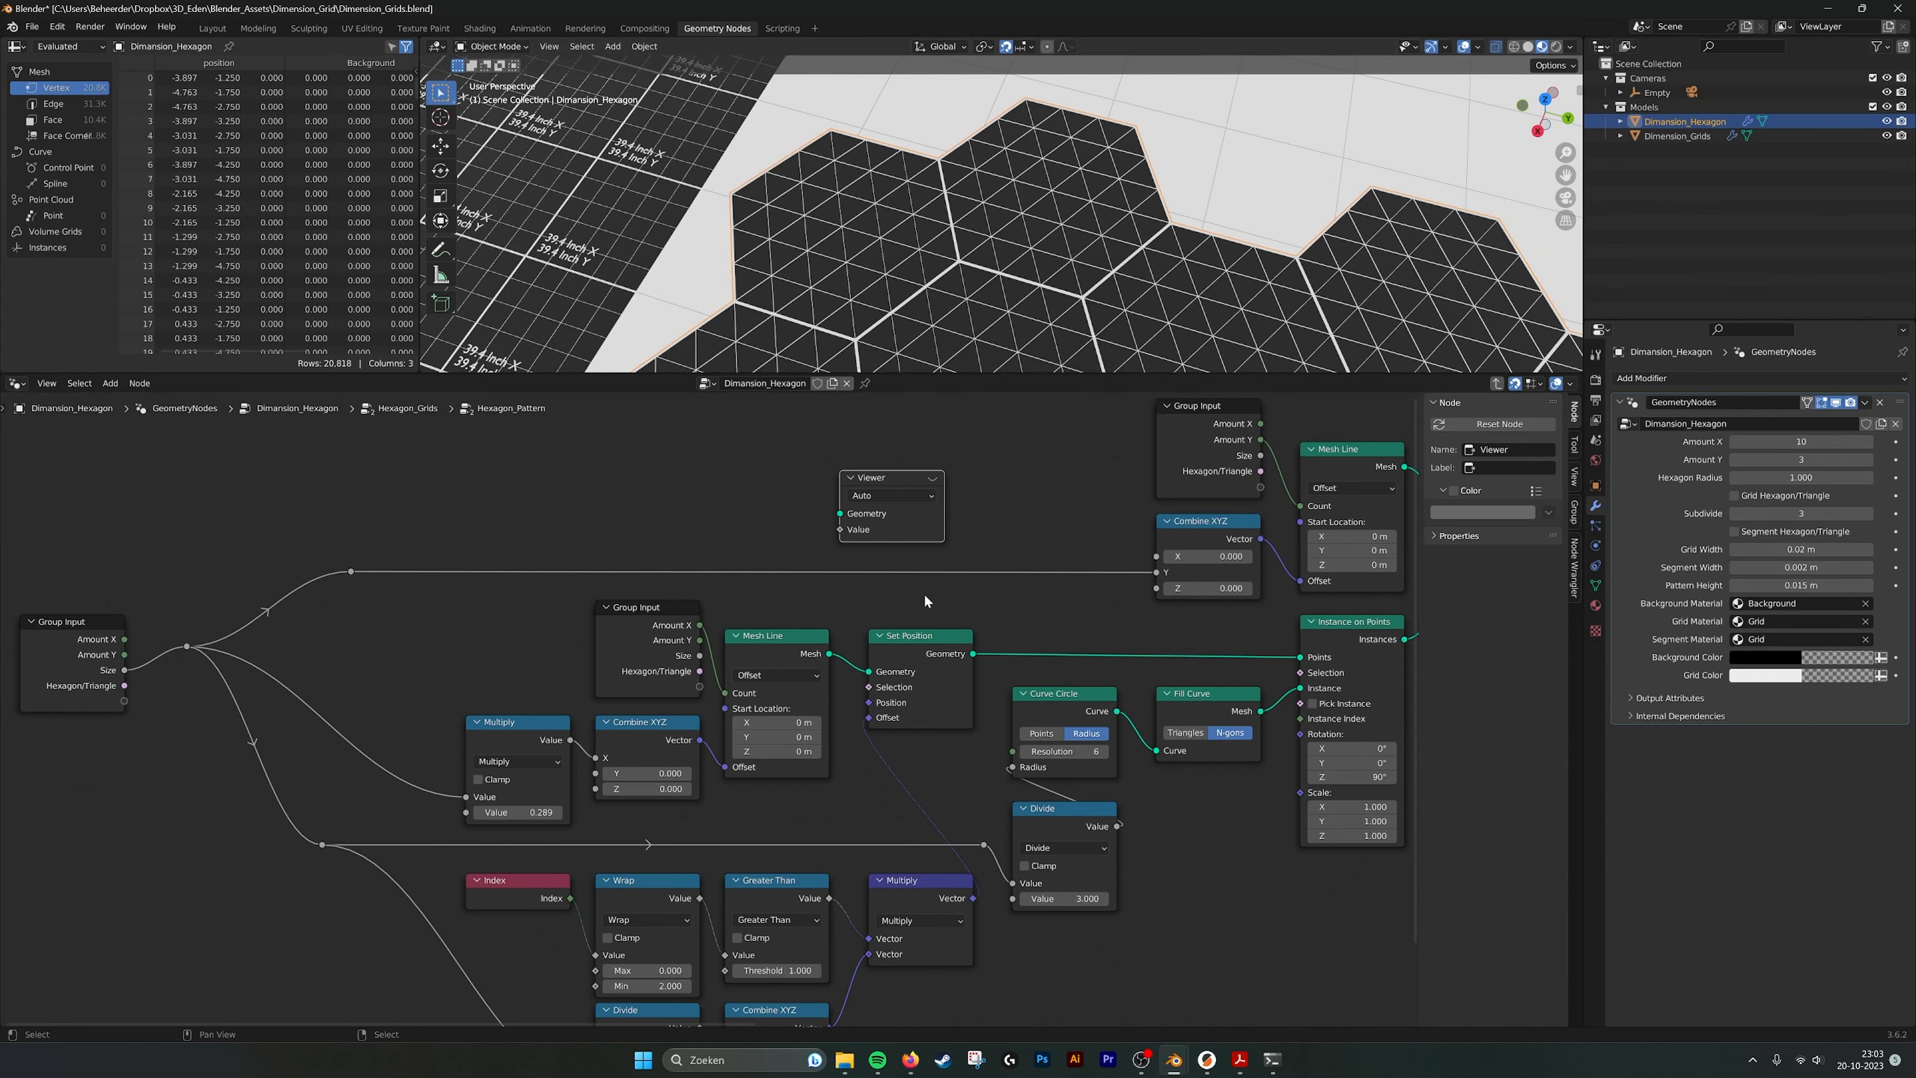
click(518, 812)
key(Return)
middle_drag(757, 564, 573, 584)
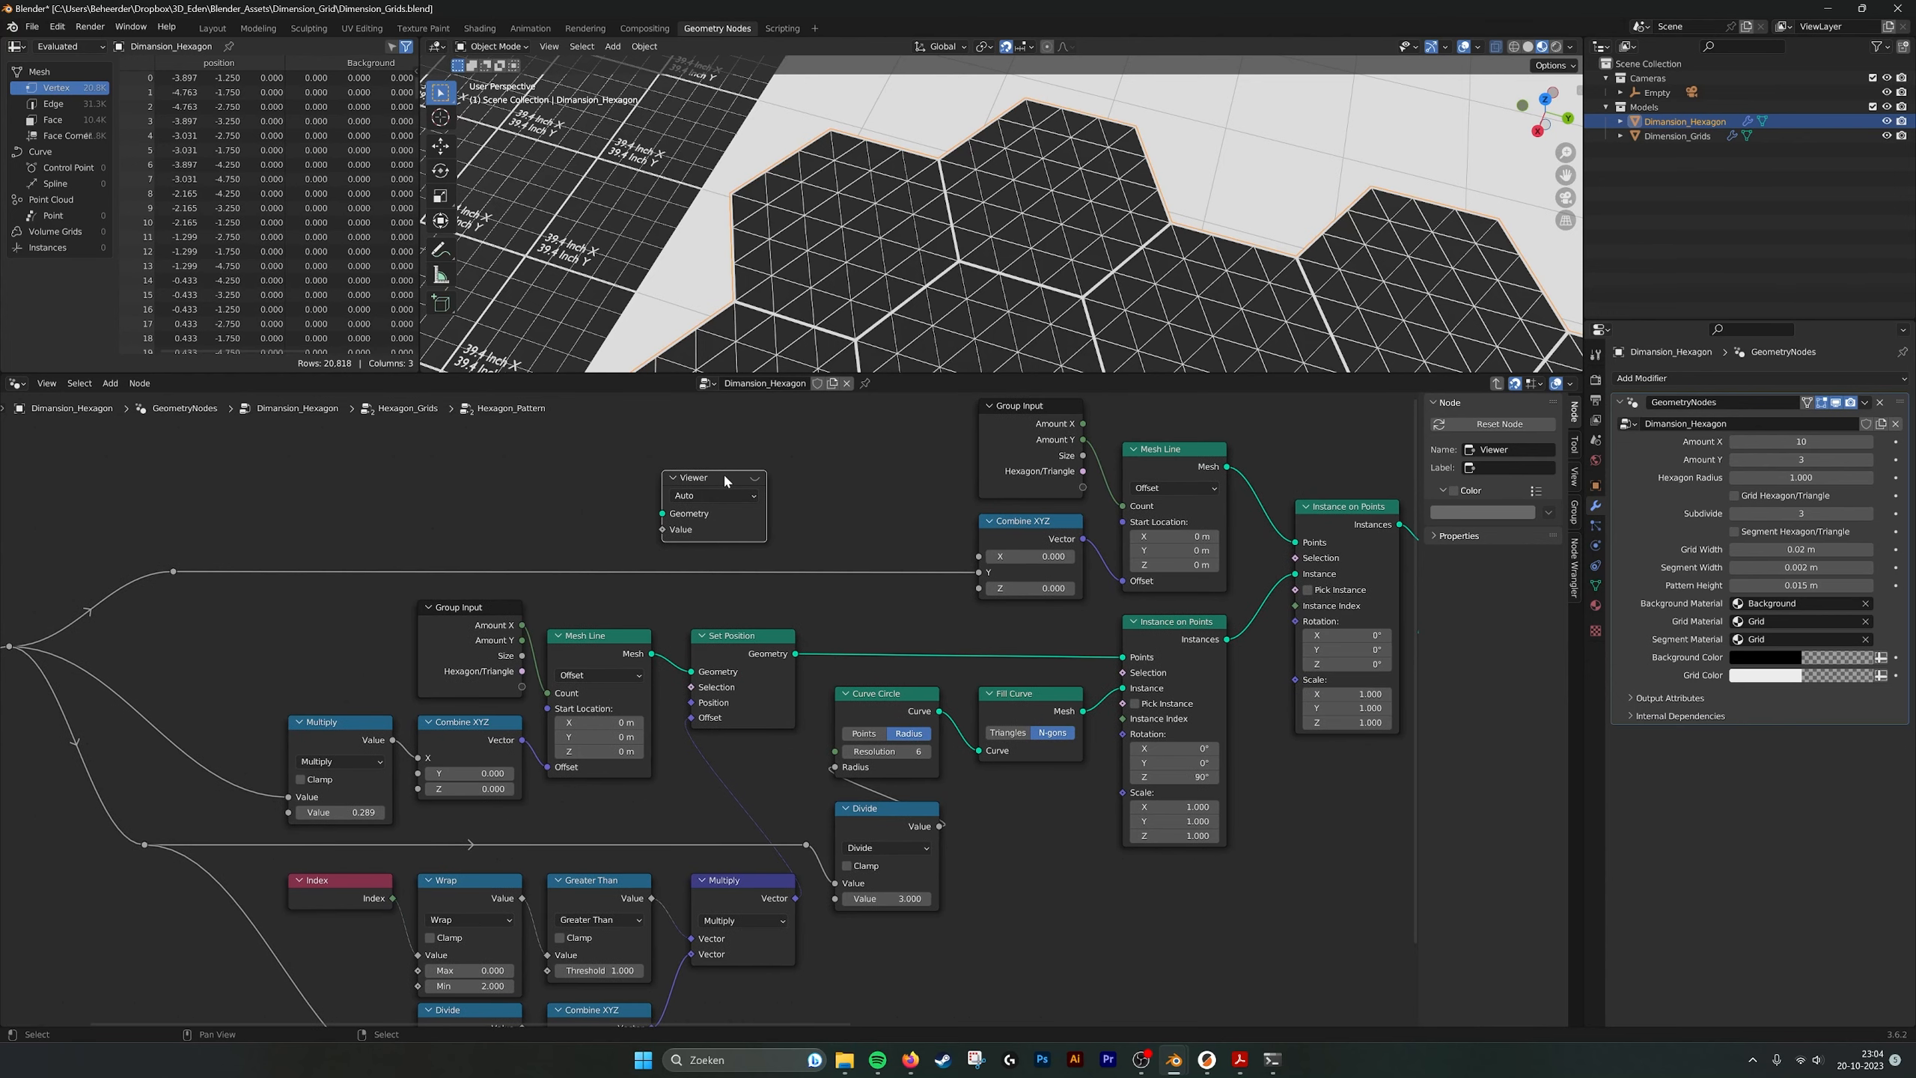
Reposition the Viewer node, connect the Mesh output of the Mesh Line before Set Position to it, and activate its preview.
drag(724, 480, 782, 496)
drag(652, 654, 723, 529)
middle_drag(851, 499, 946, 485)
click(908, 481)
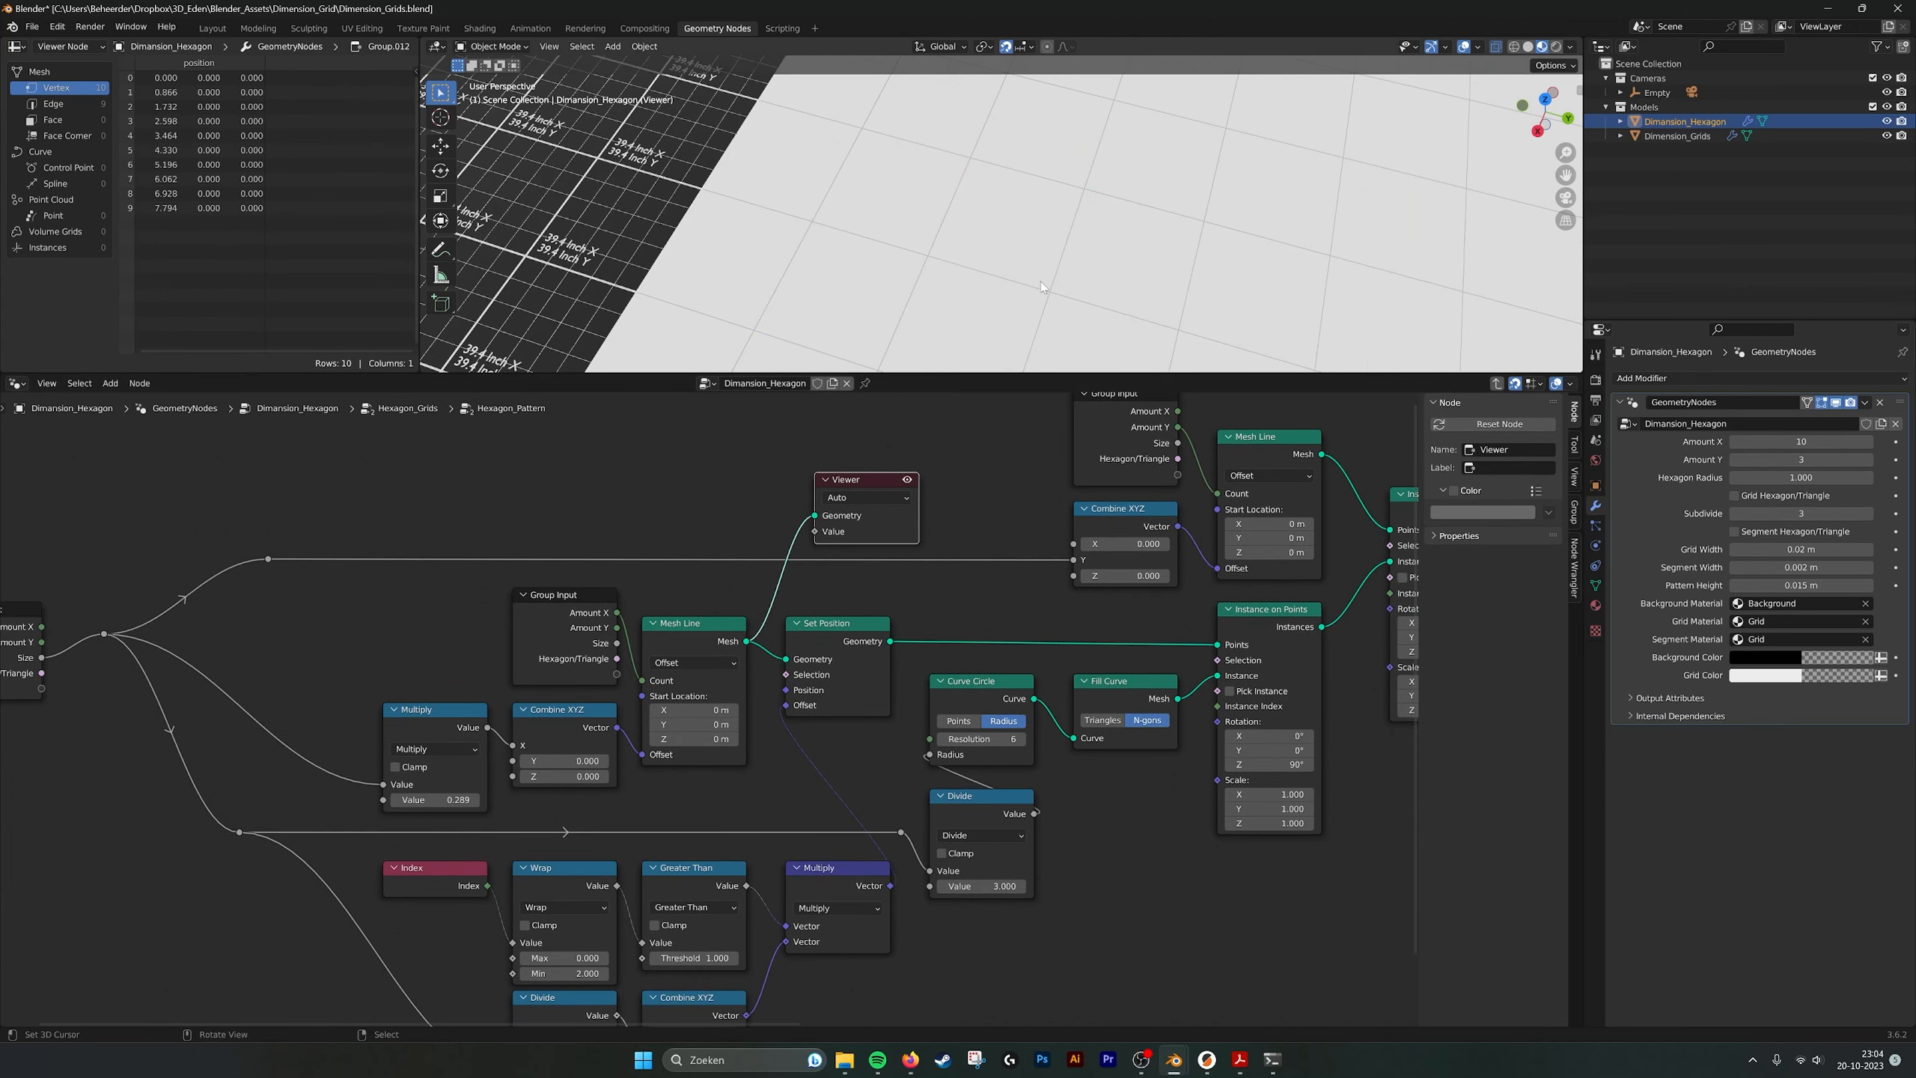
Switch the viewport to wireframe shading and examine the previewed mesh line.
click(1513, 47)
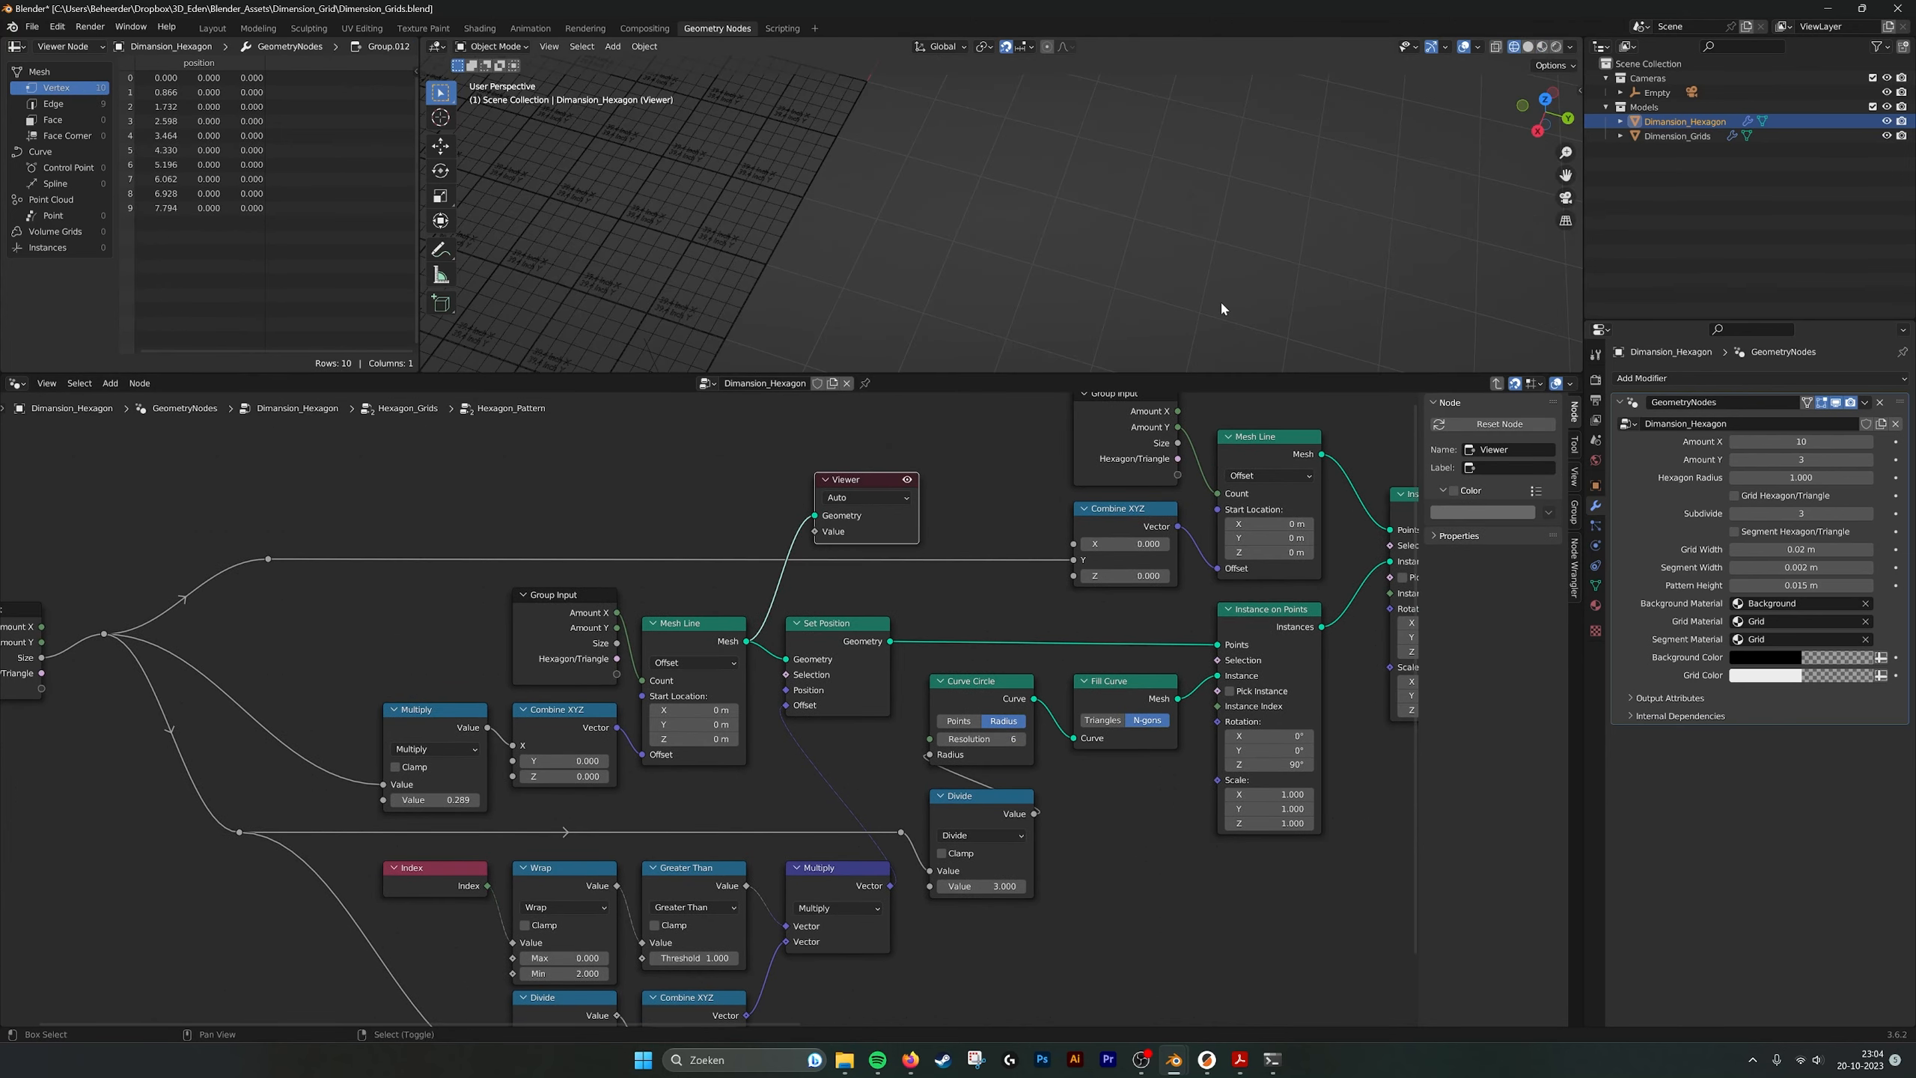
middle_drag(1111, 280, 1209, 269)
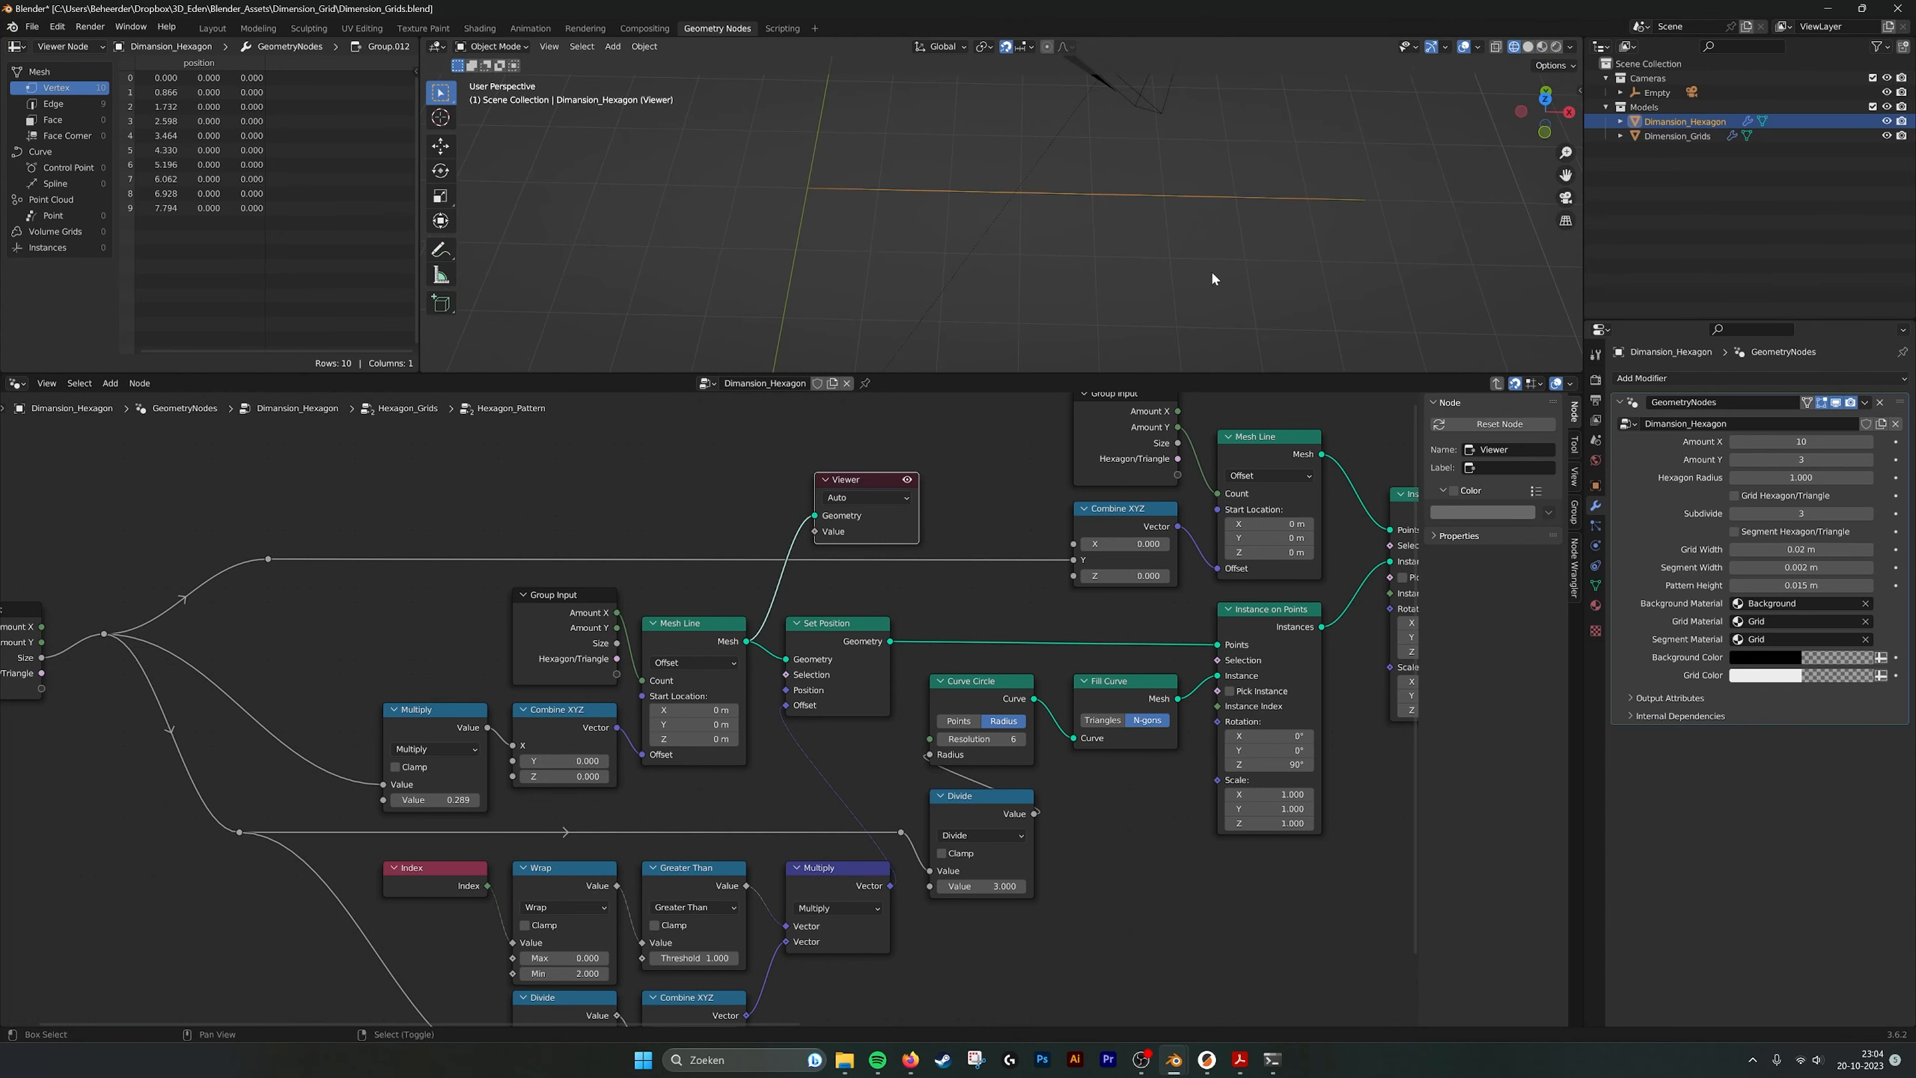
scroll(1136, 269, up, 6)
shift+middle_drag(1084, 219, 1069, 247)
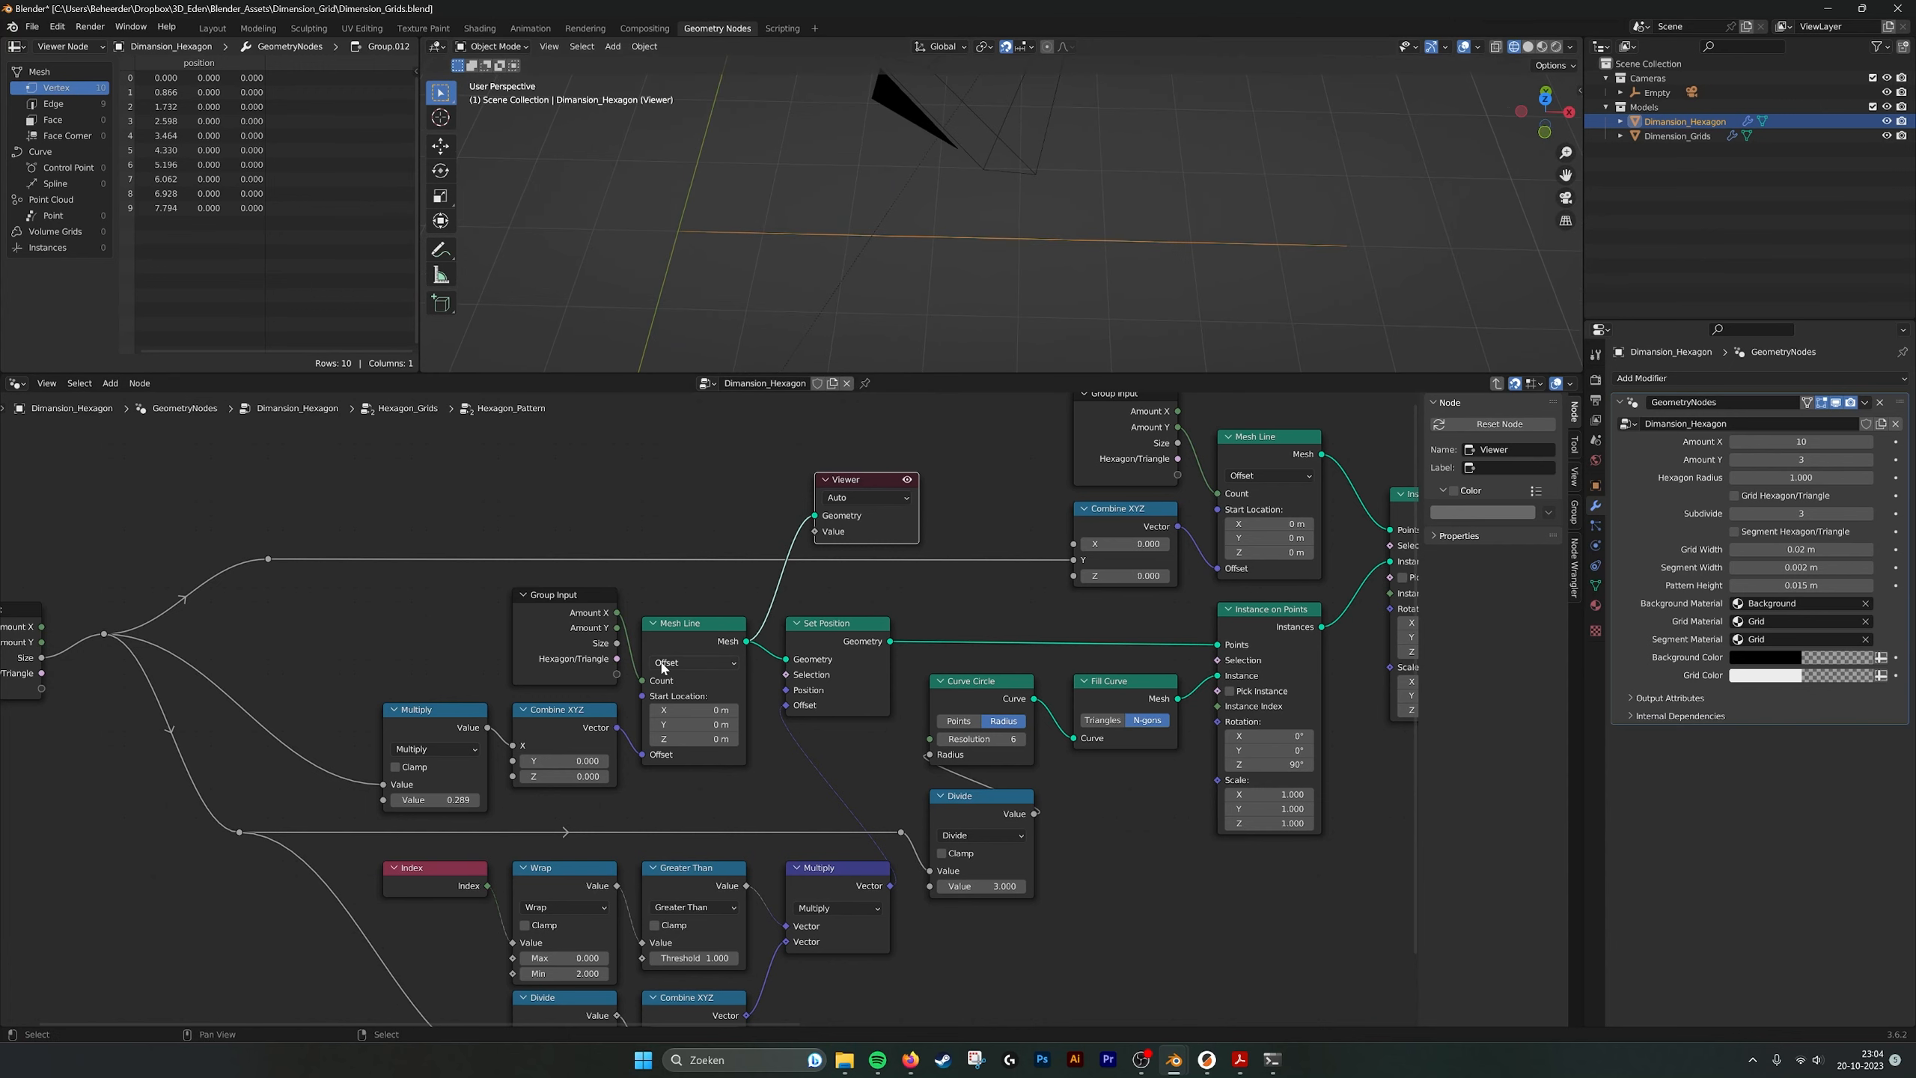
middle_drag(721, 657, 676, 673)
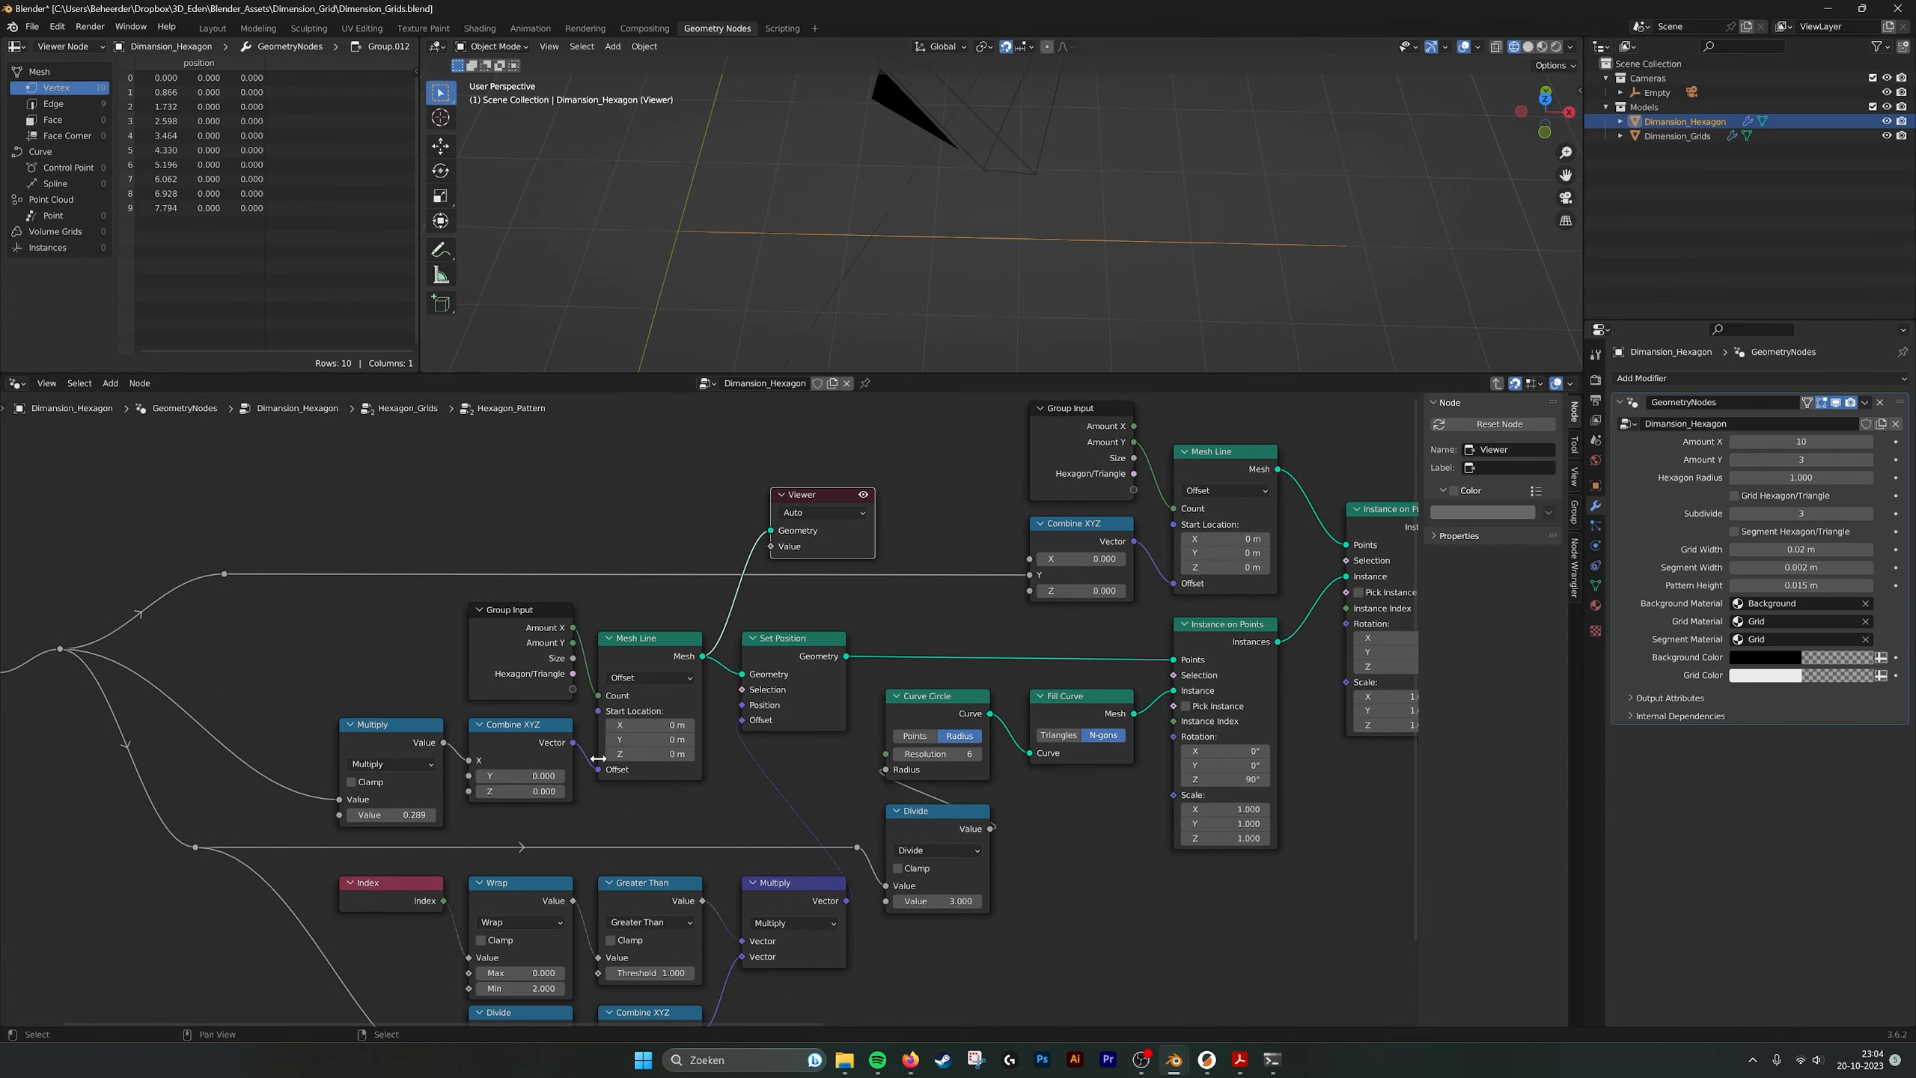
scroll(594, 769, down, 1)
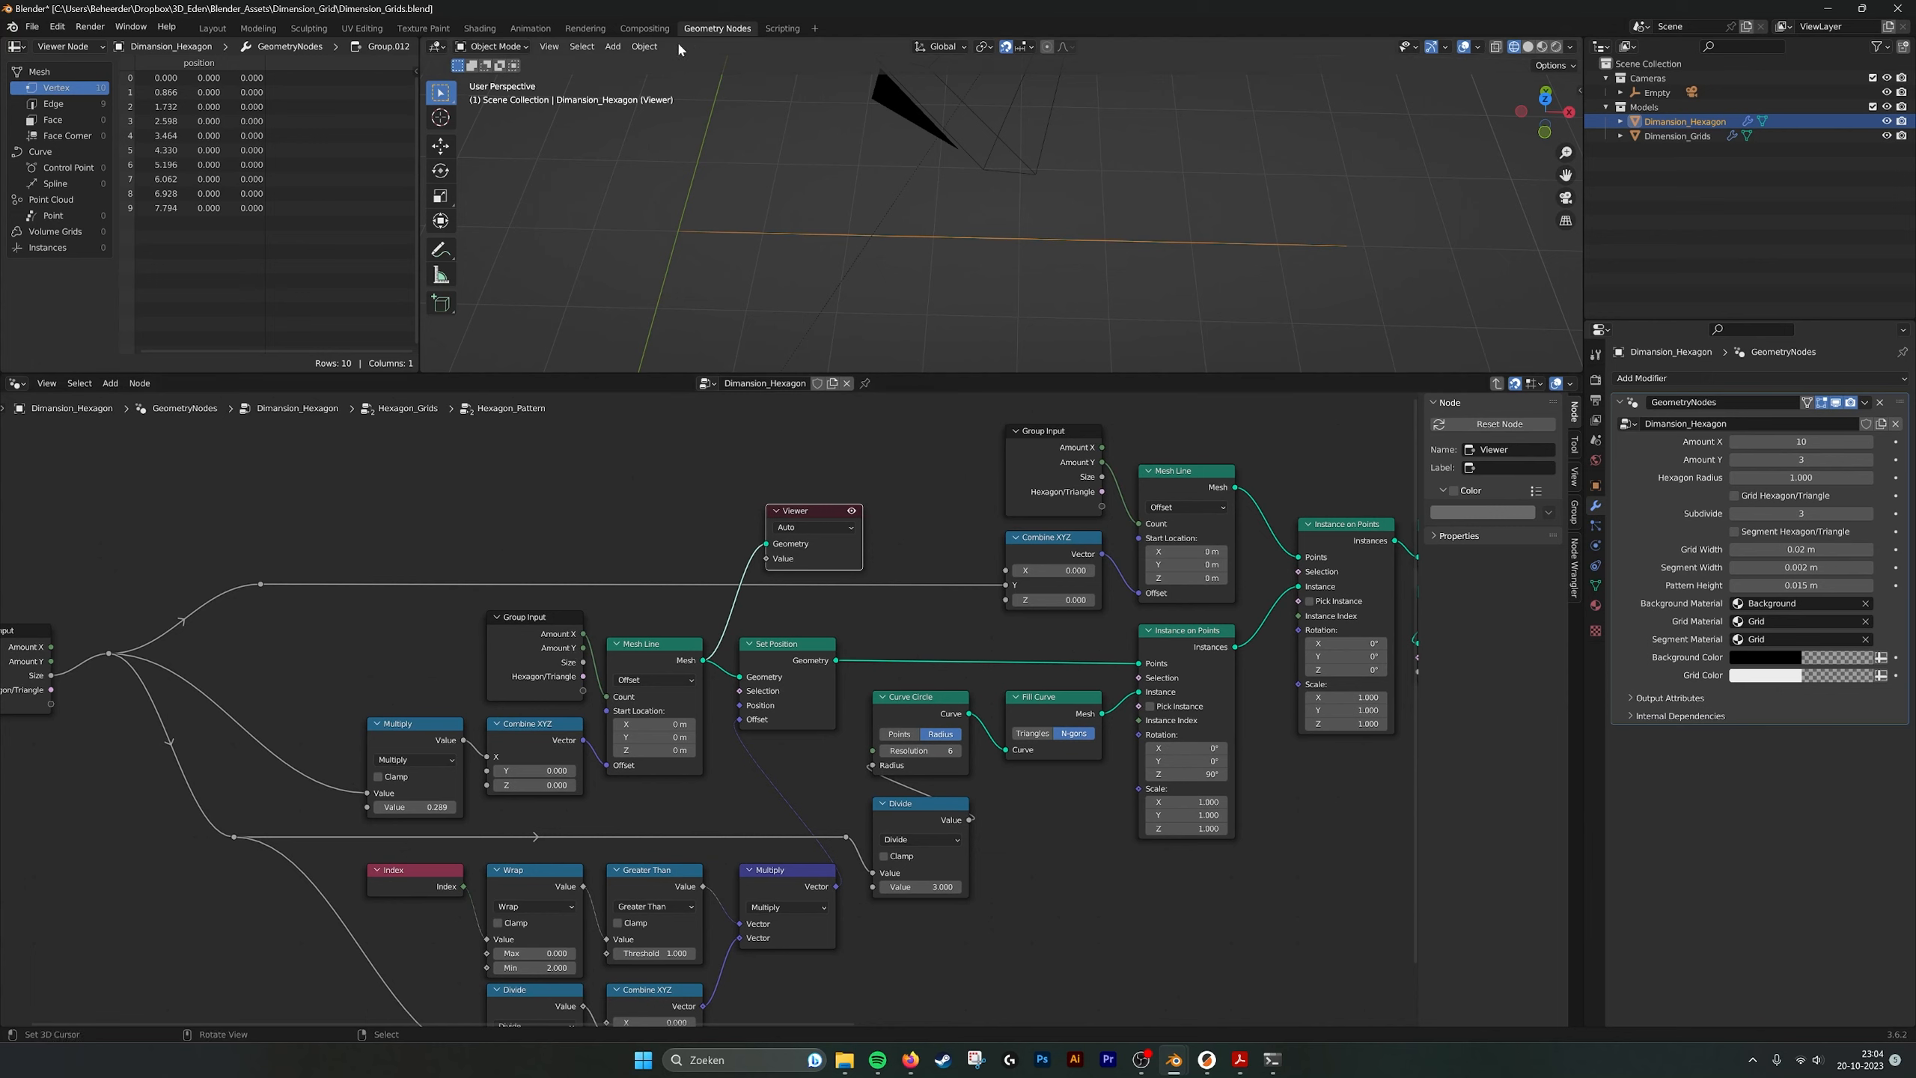
middle_drag(1430, 62, 1525, 29)
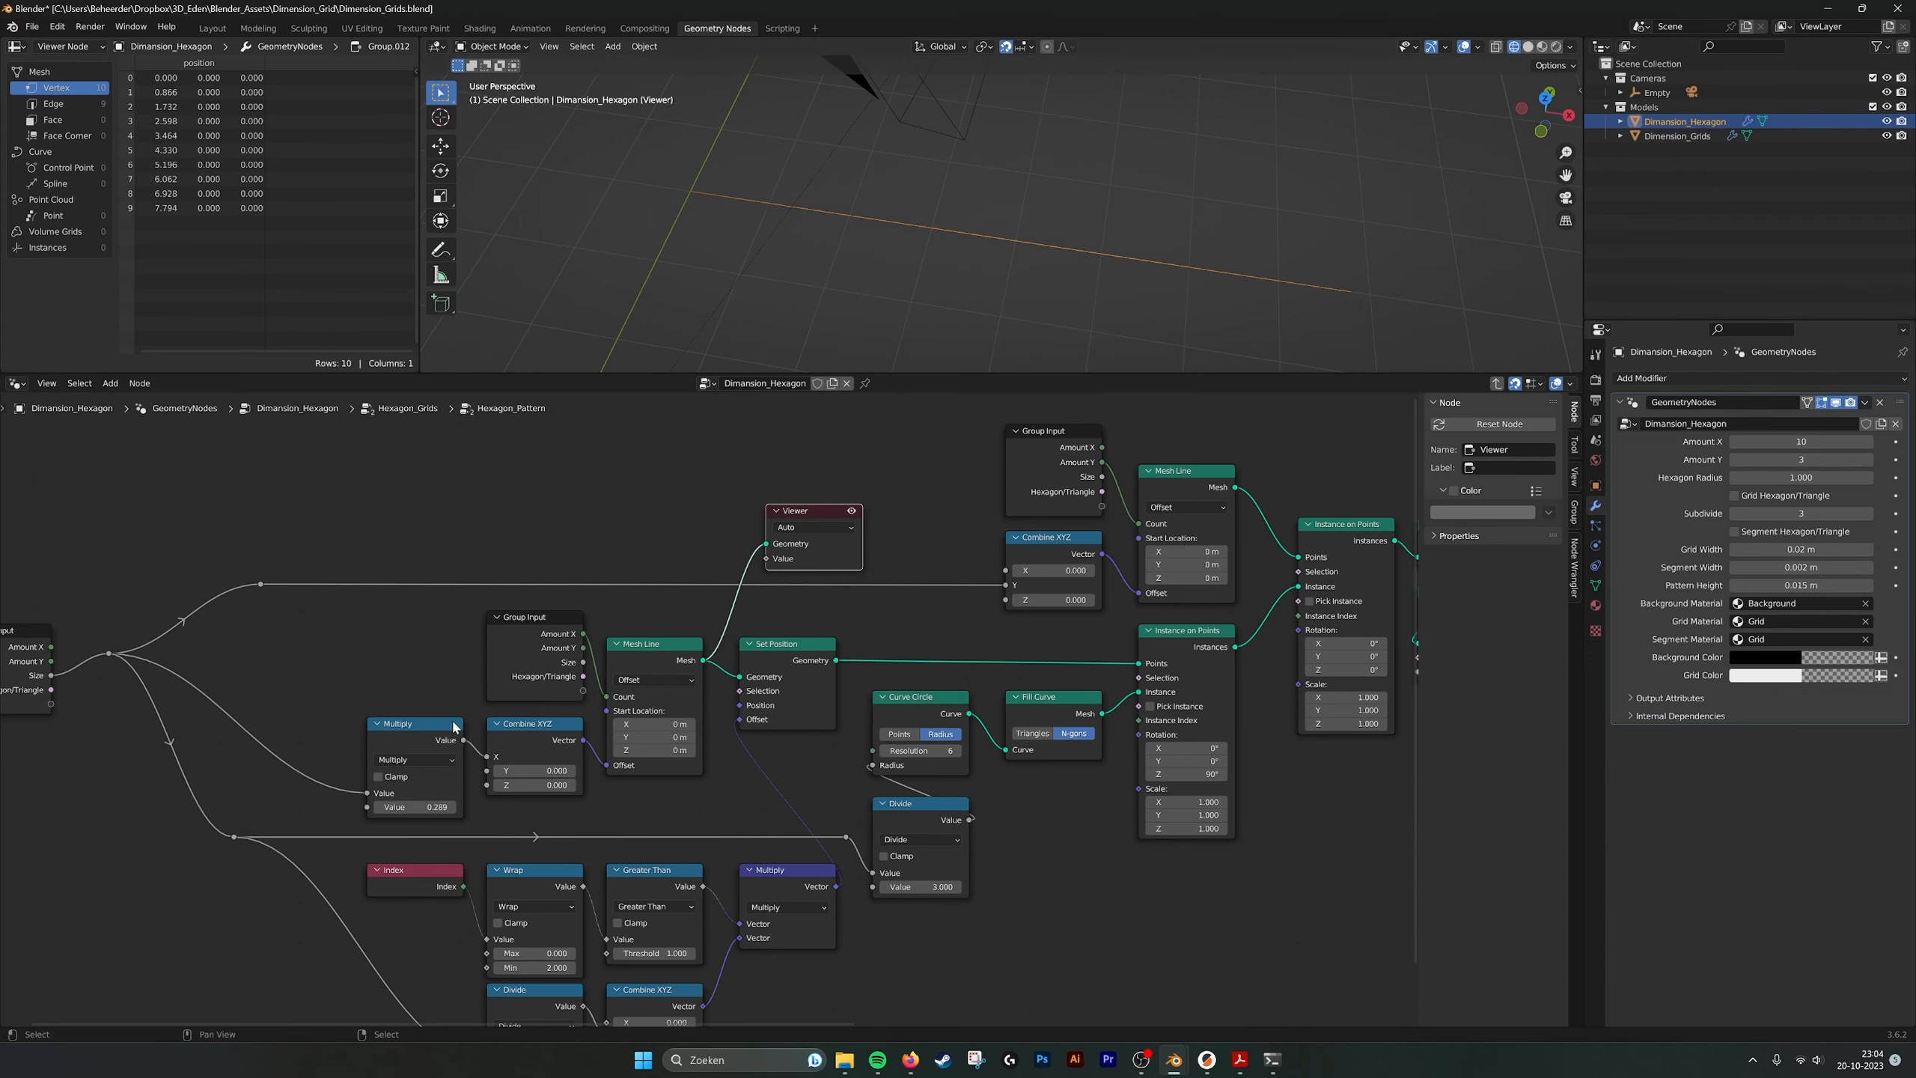
middle_drag(453, 722, 465, 720)
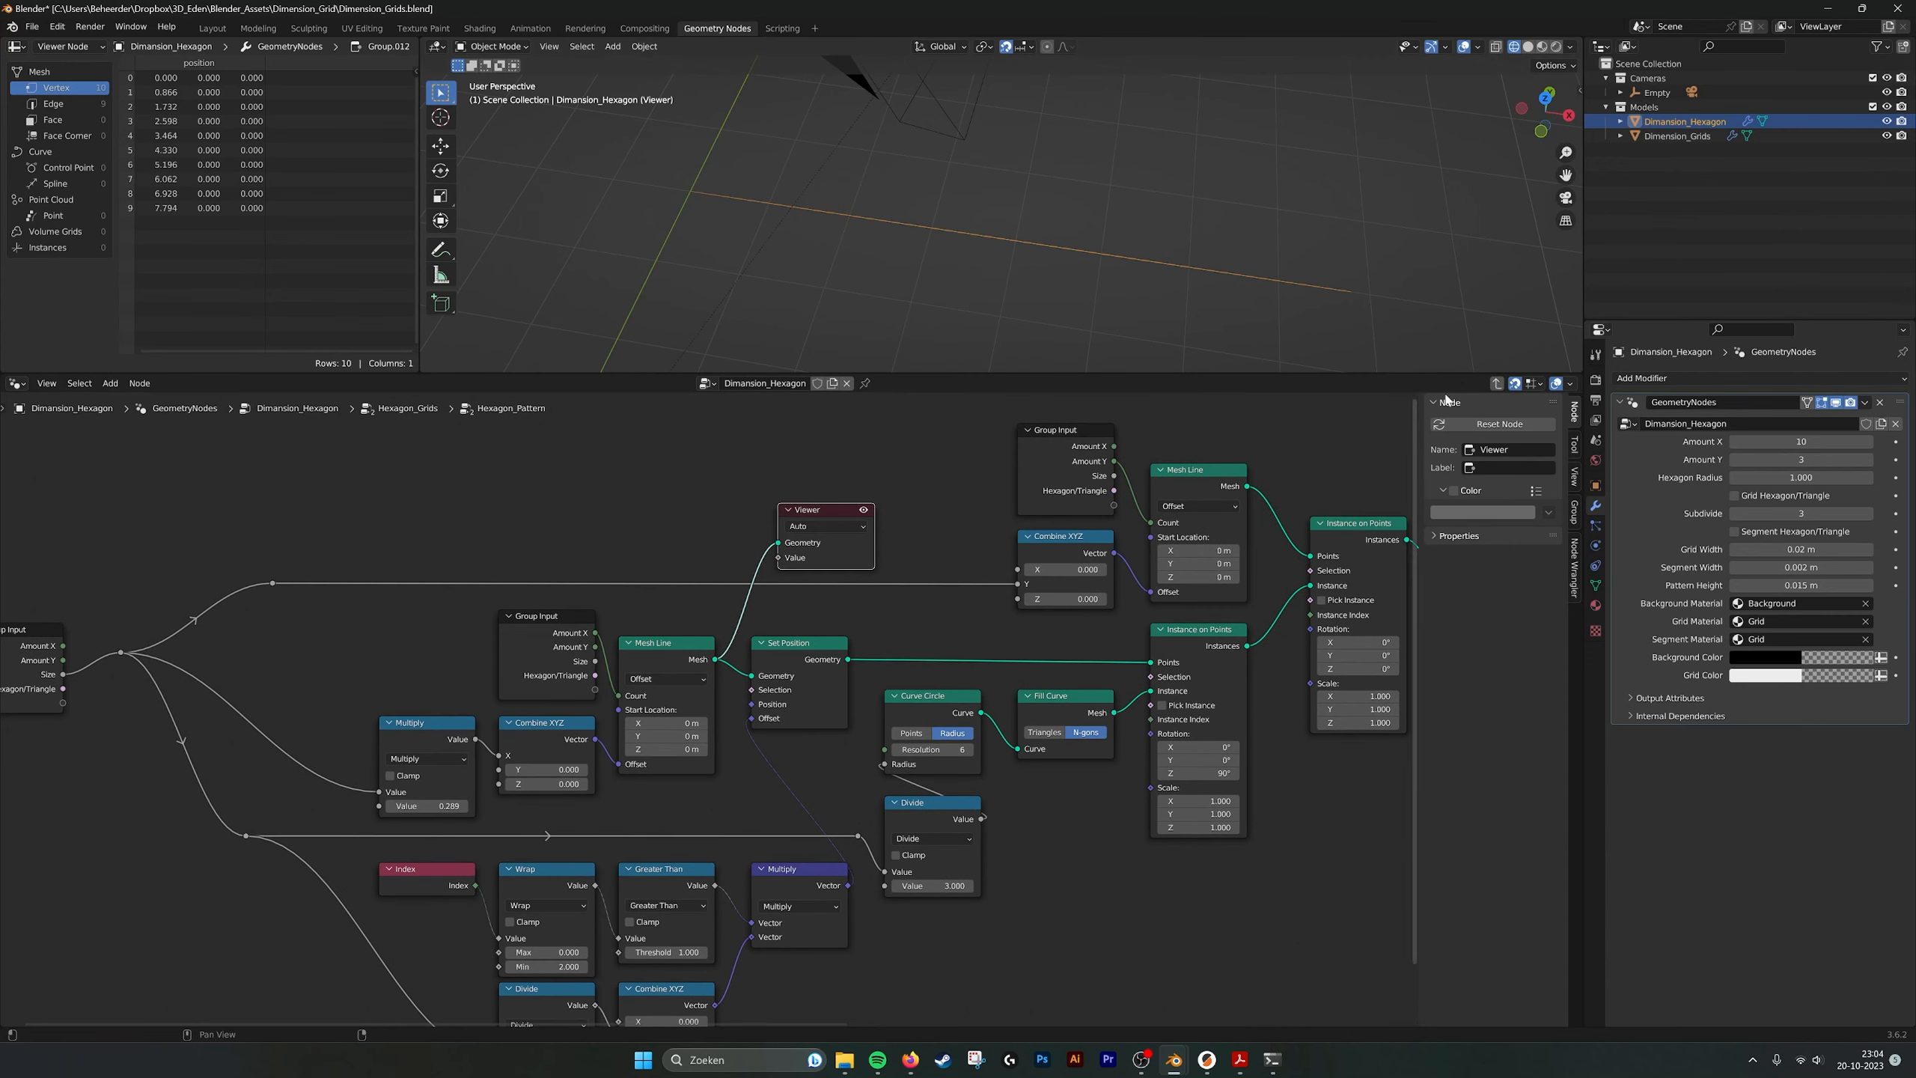
Return to the parent Hexagon_Grids group and view the entire hexagon grid in the viewport.
key(Tab)
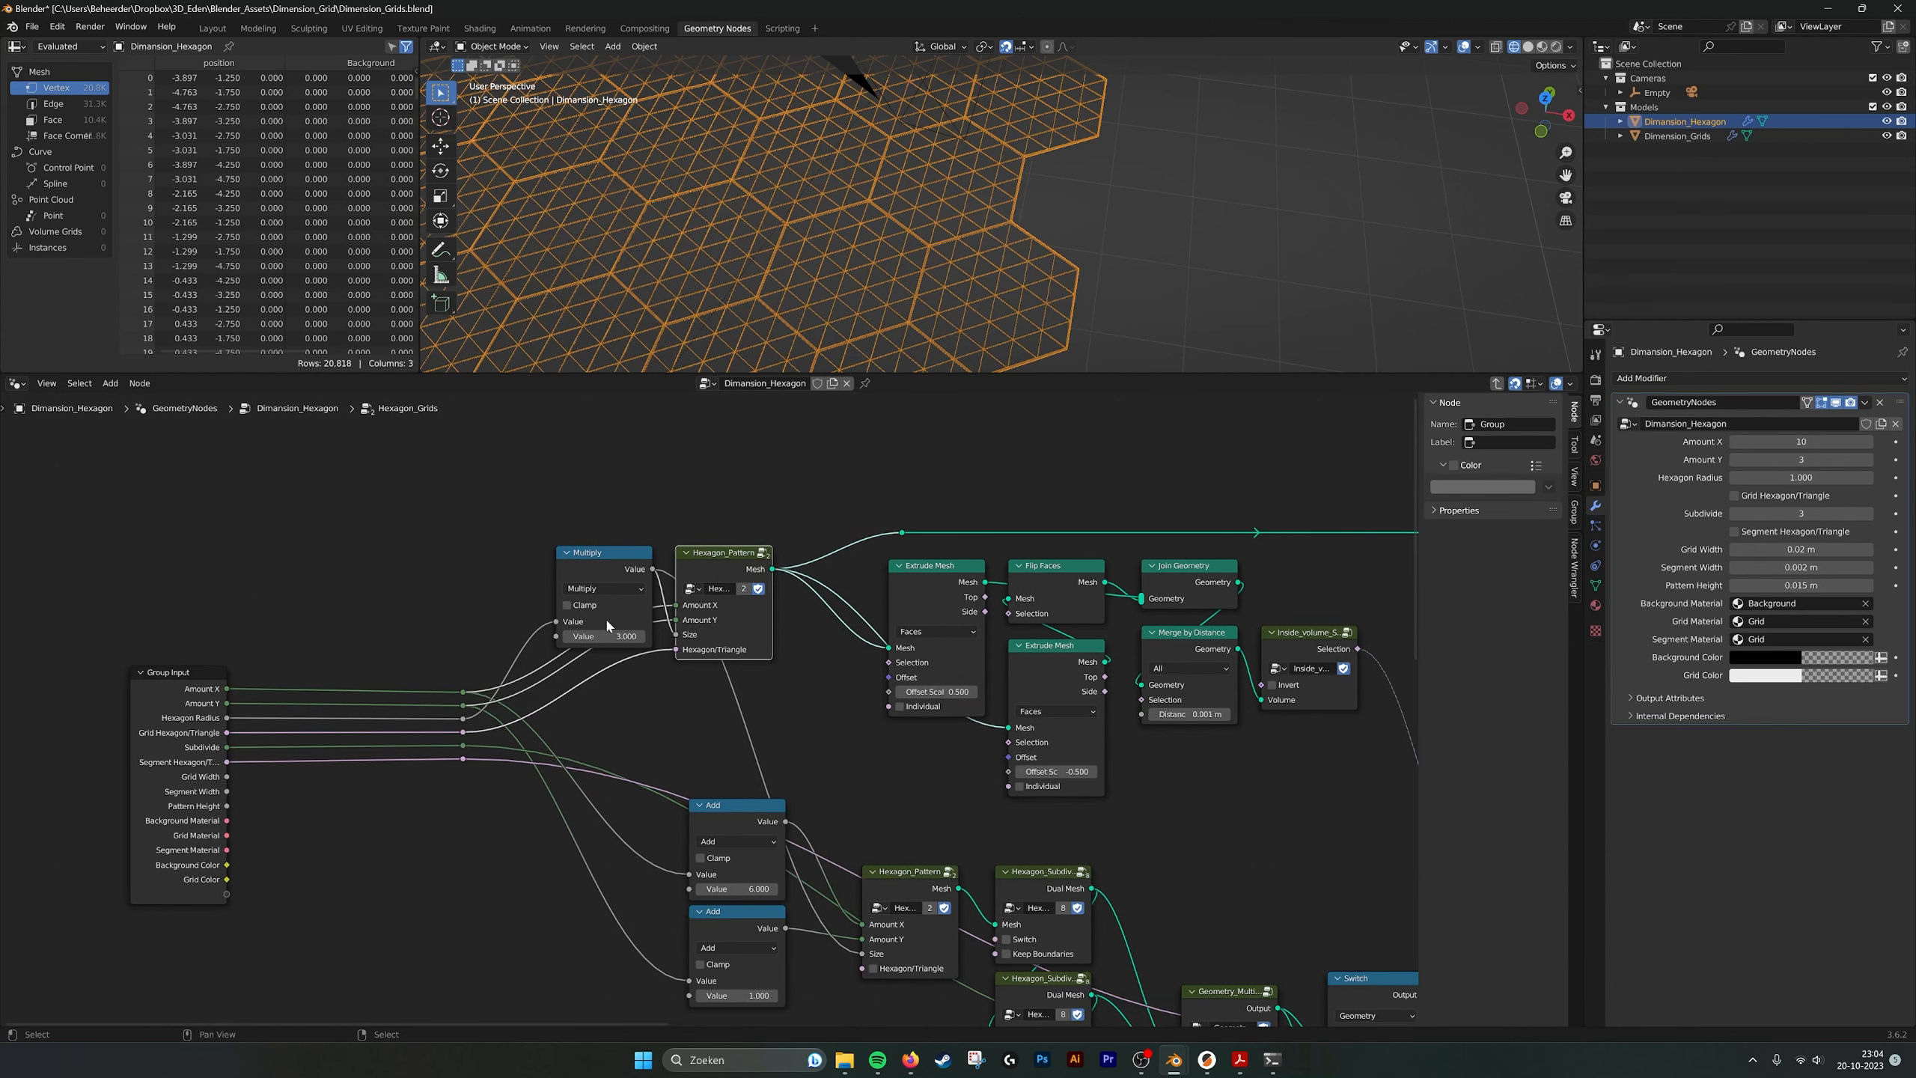
scroll(774, 257, down, 2)
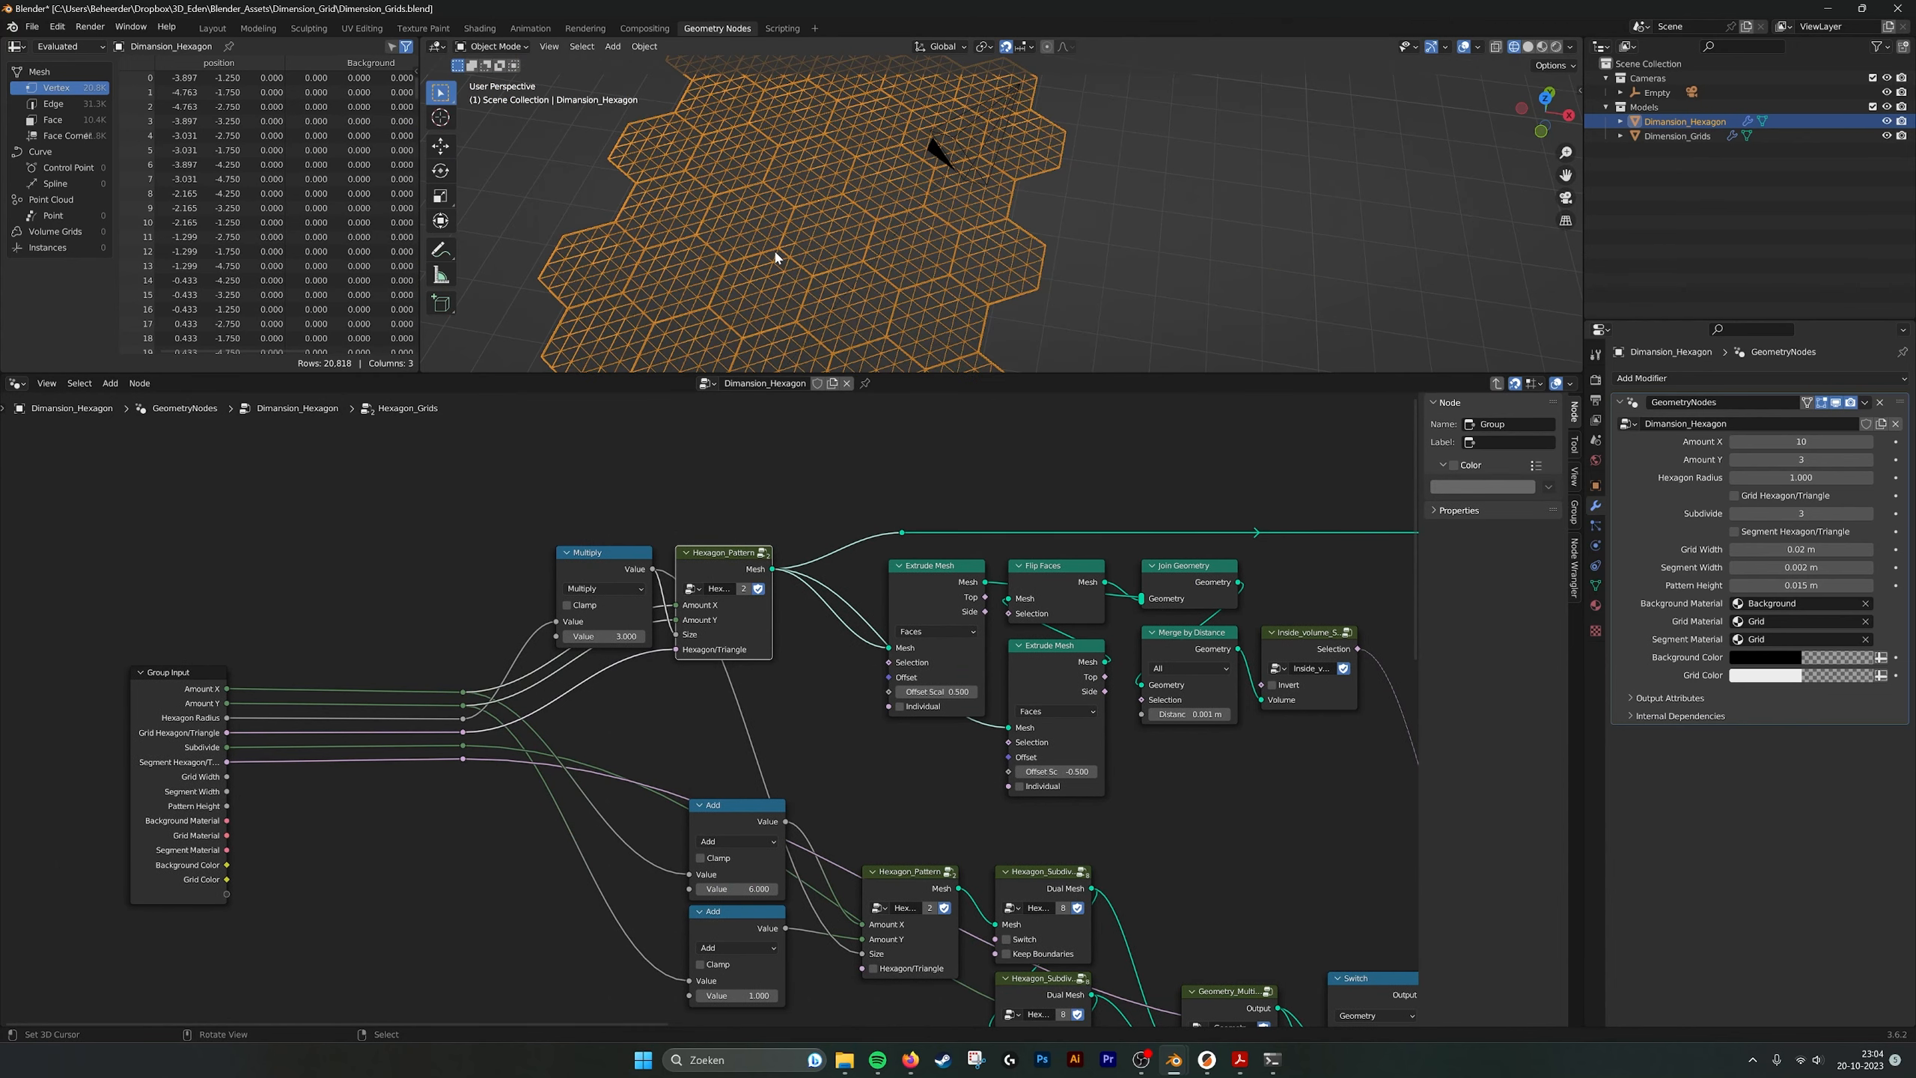
scroll(955, 186, down, 2)
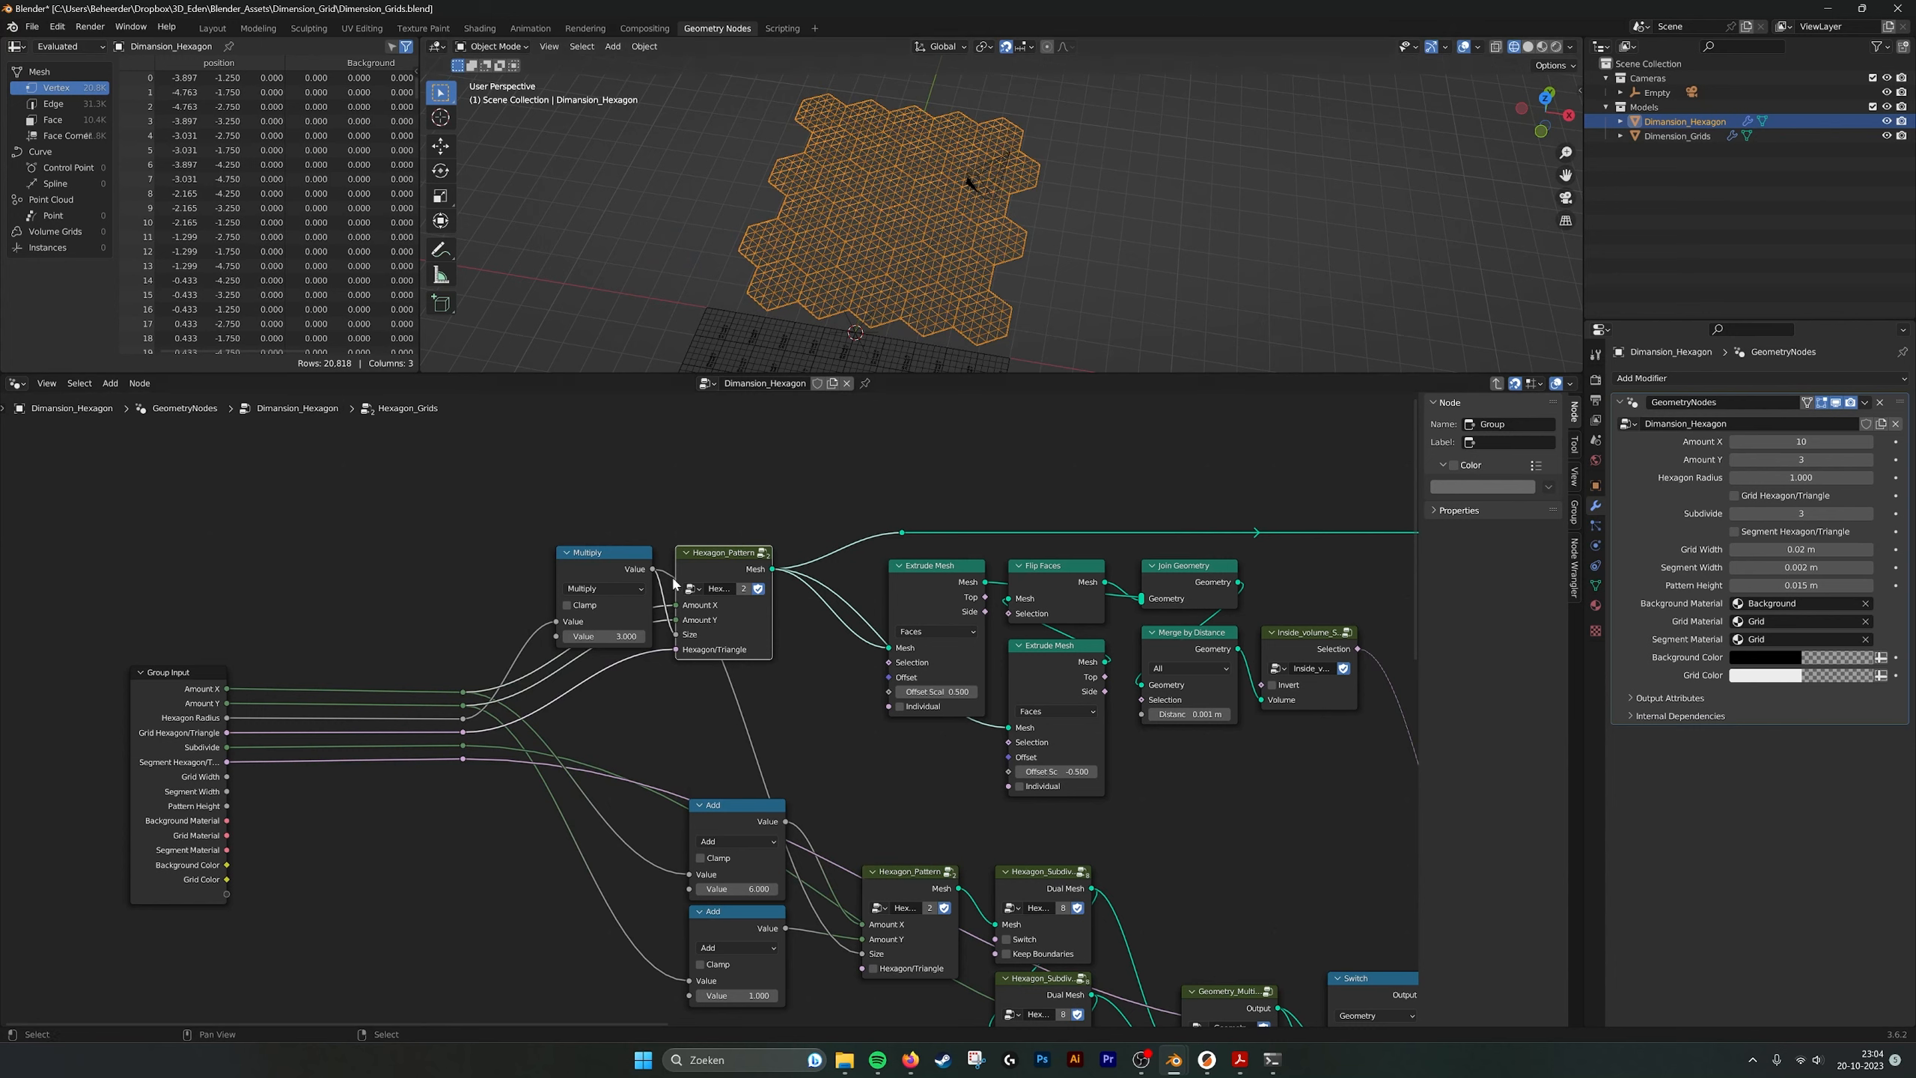
Reopen the upper Hexagon_Pattern group, shift the Viewer aside, and preview the Set Position geometry, comparing it with the Mesh Line output.
click(766, 552)
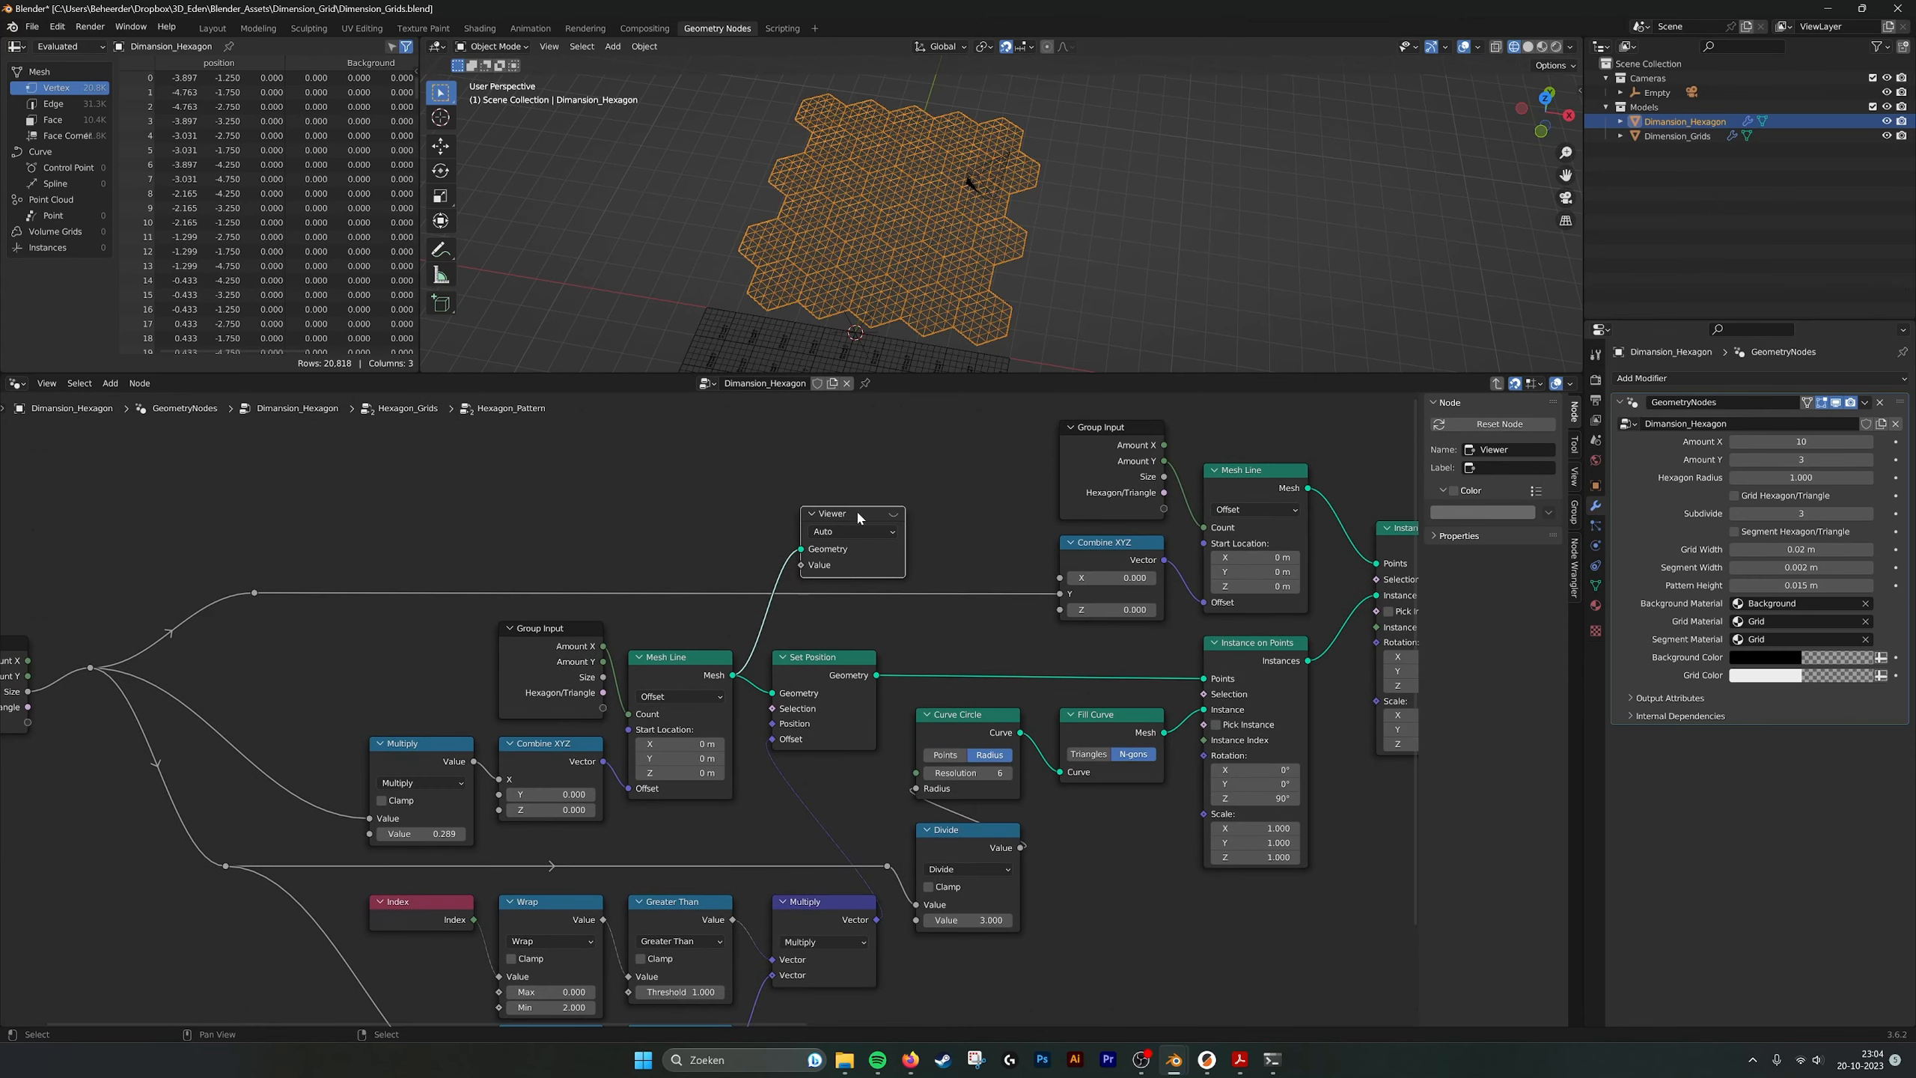
drag(858, 518, 930, 518)
drag(876, 675, 972, 512)
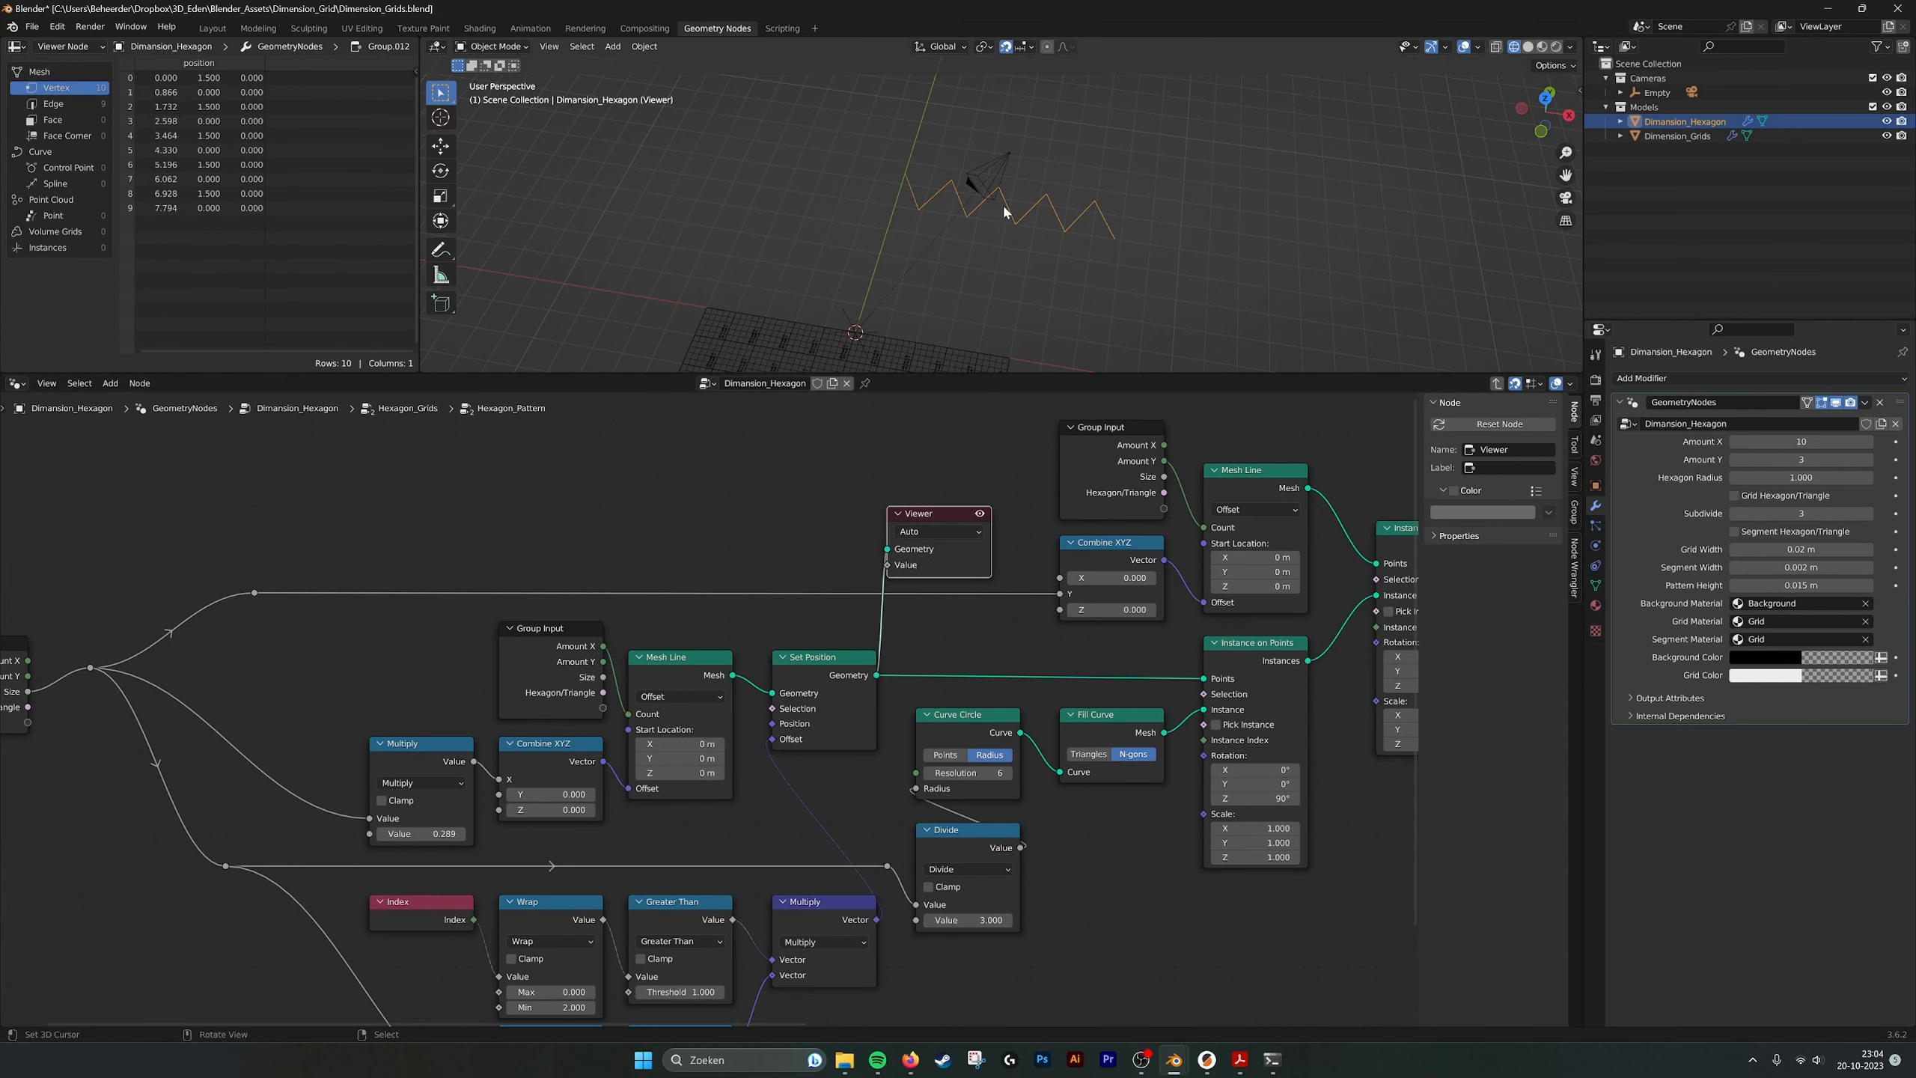
drag(731, 675, 887, 544)
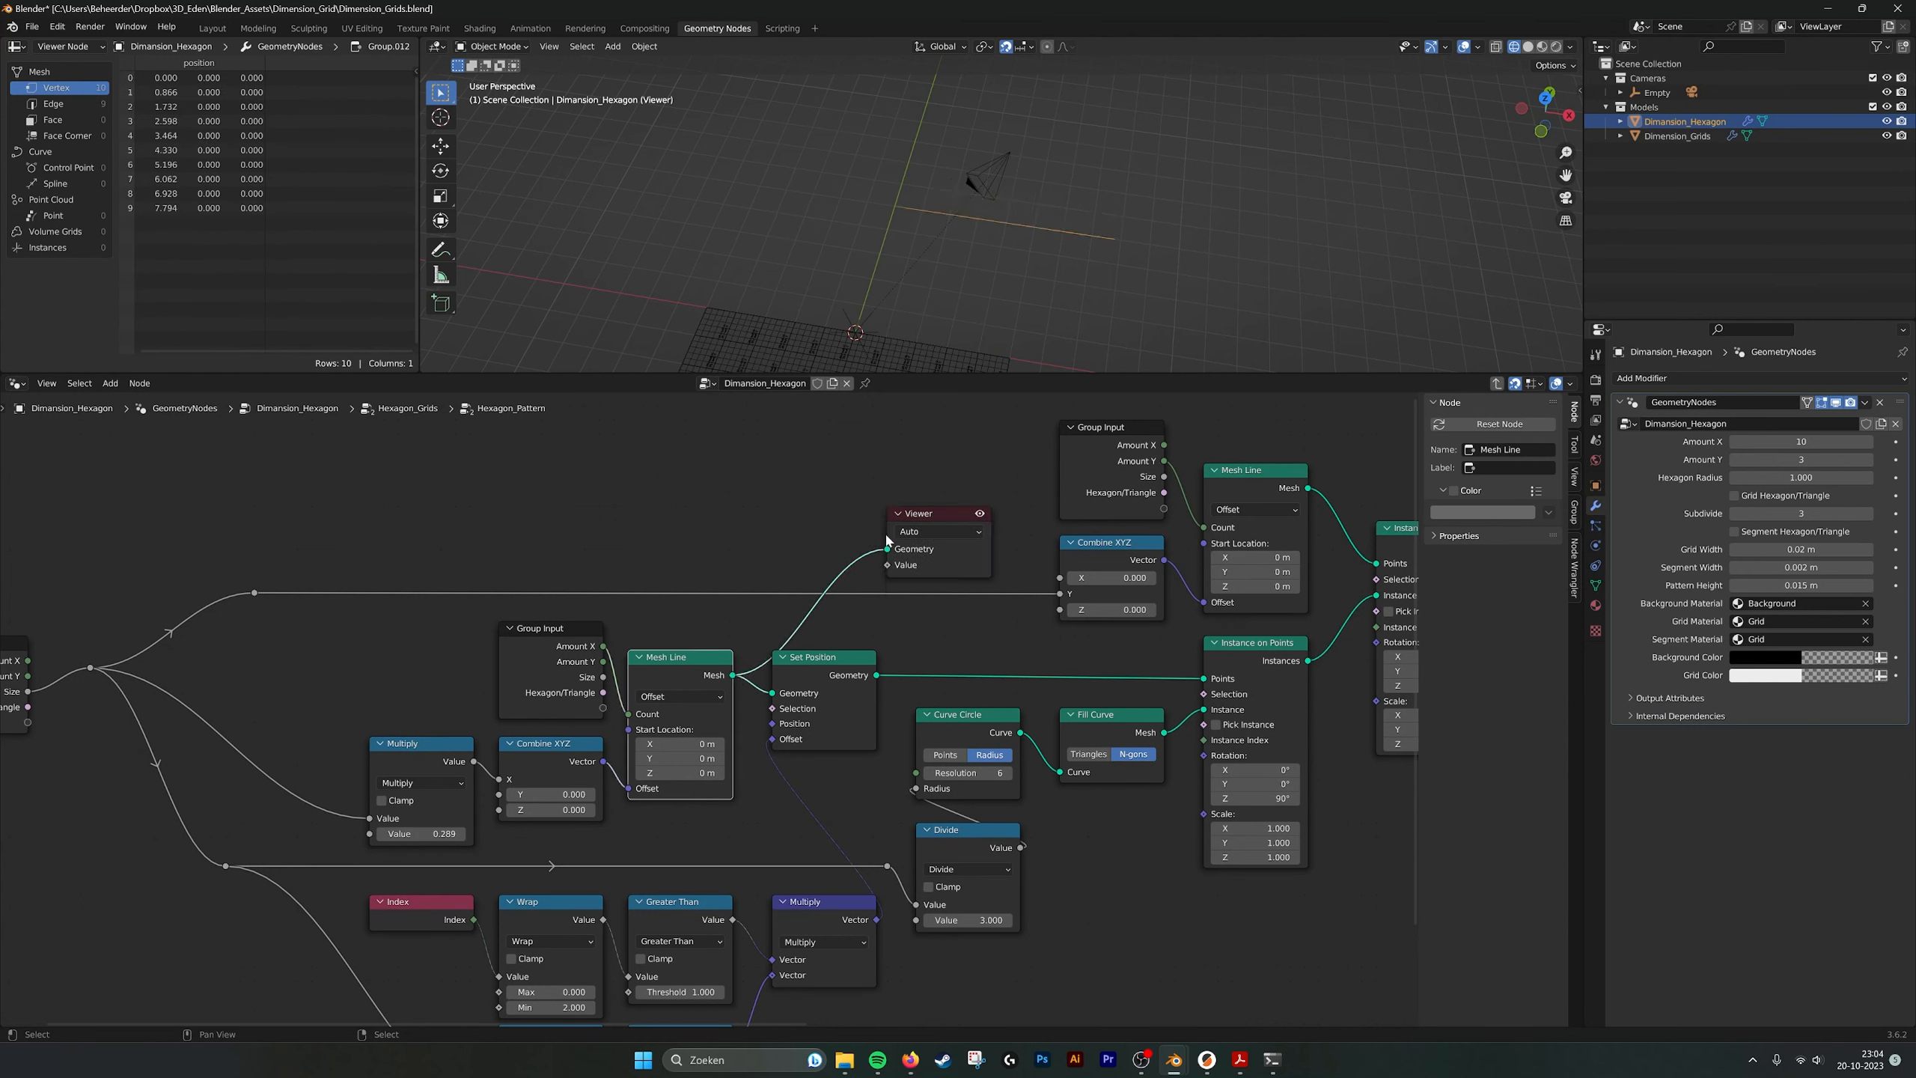
drag(875, 675, 964, 514)
Mute the Divide and Combine XYZ nodes feeding the vector Multiply, check the zigzag line, and unmute them.
middle_drag(819, 879, 844, 723)
click(452, 755)
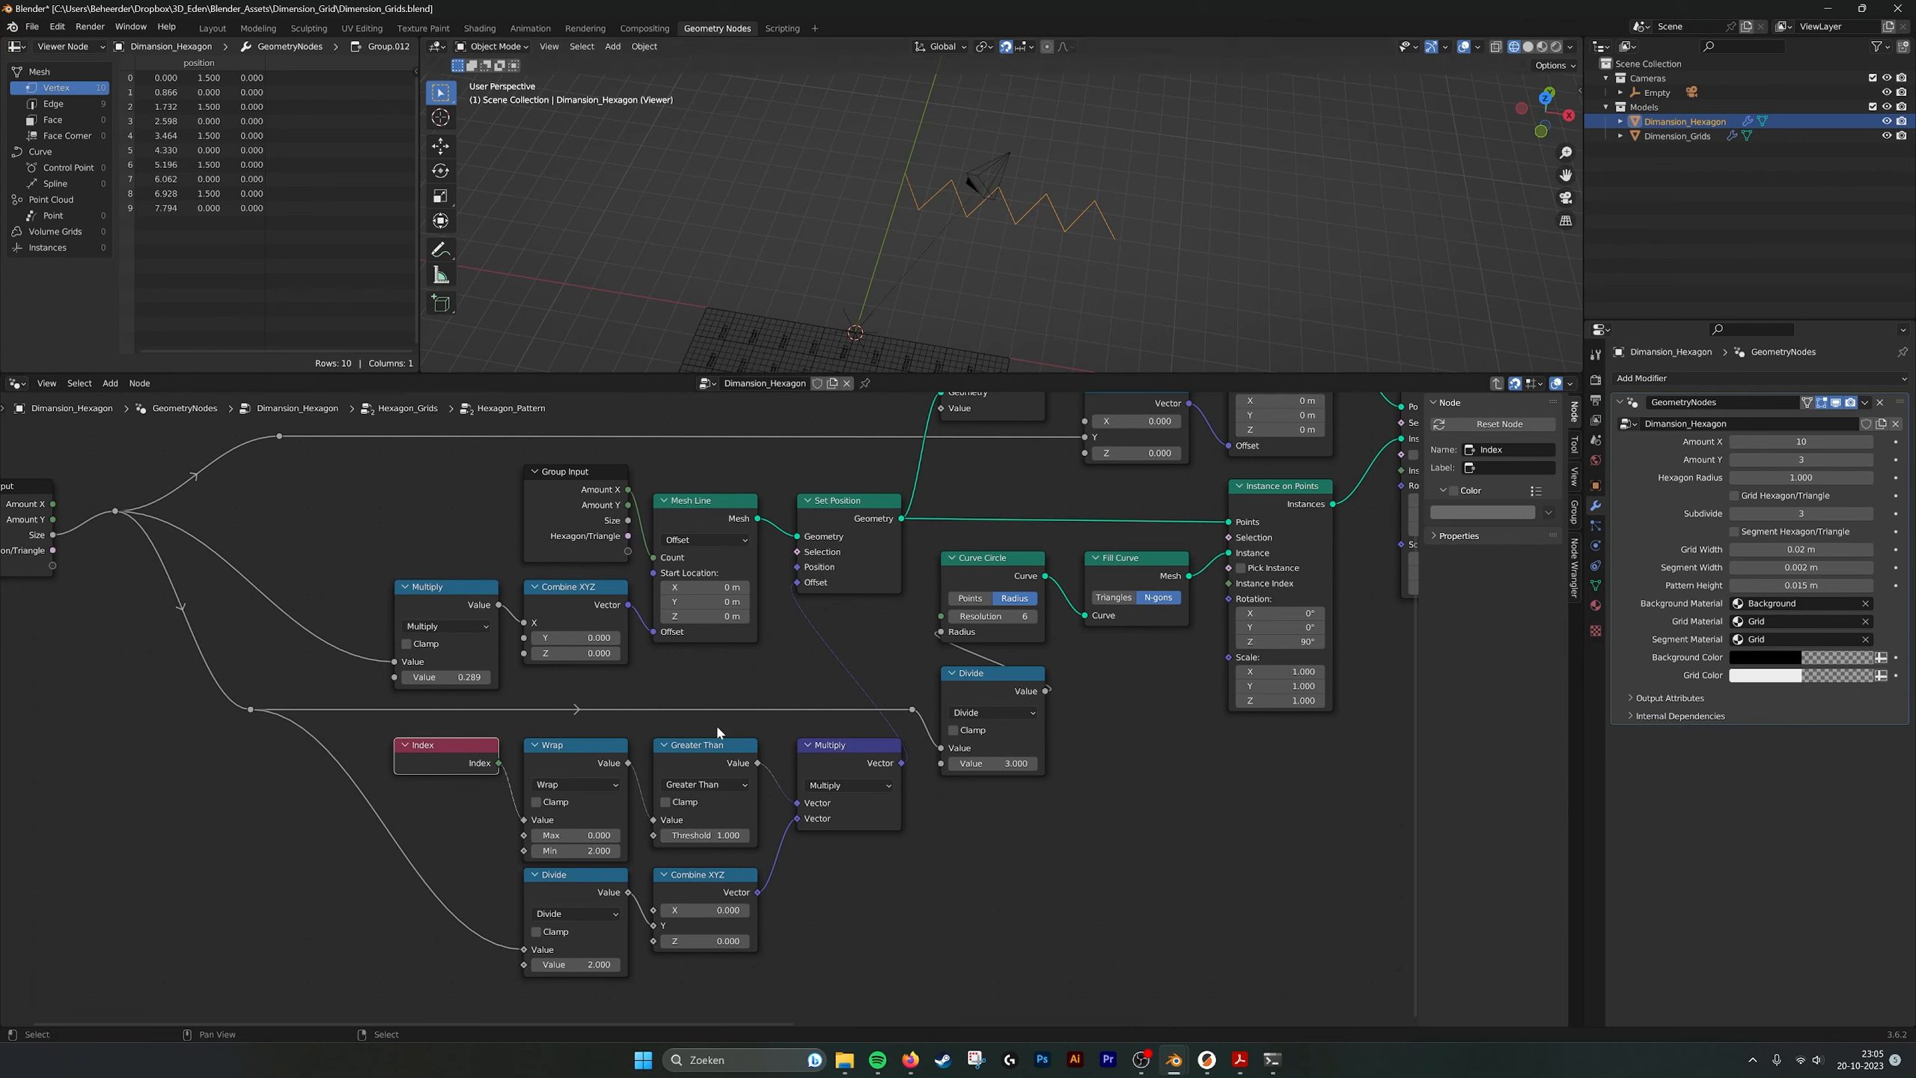
click(853, 754)
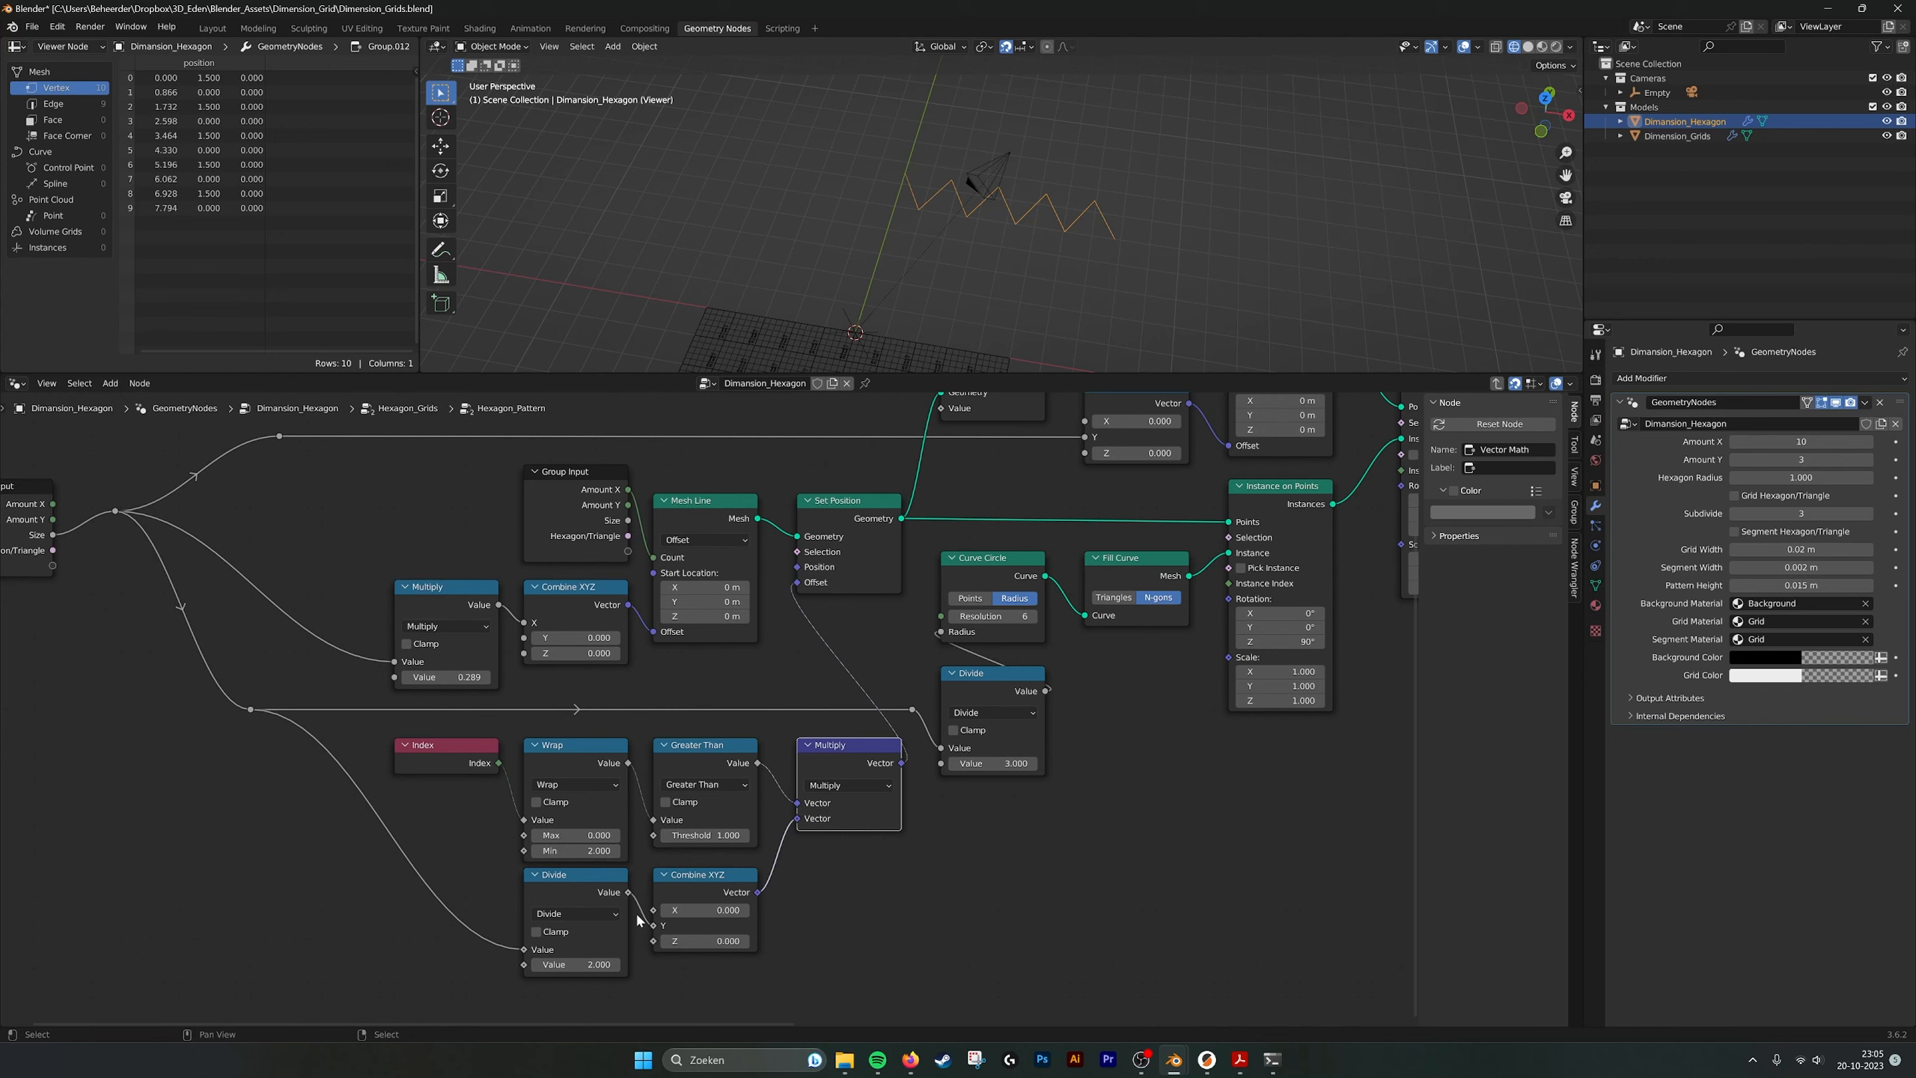
drag(657, 915, 654, 925)
drag(811, 918, 578, 896)
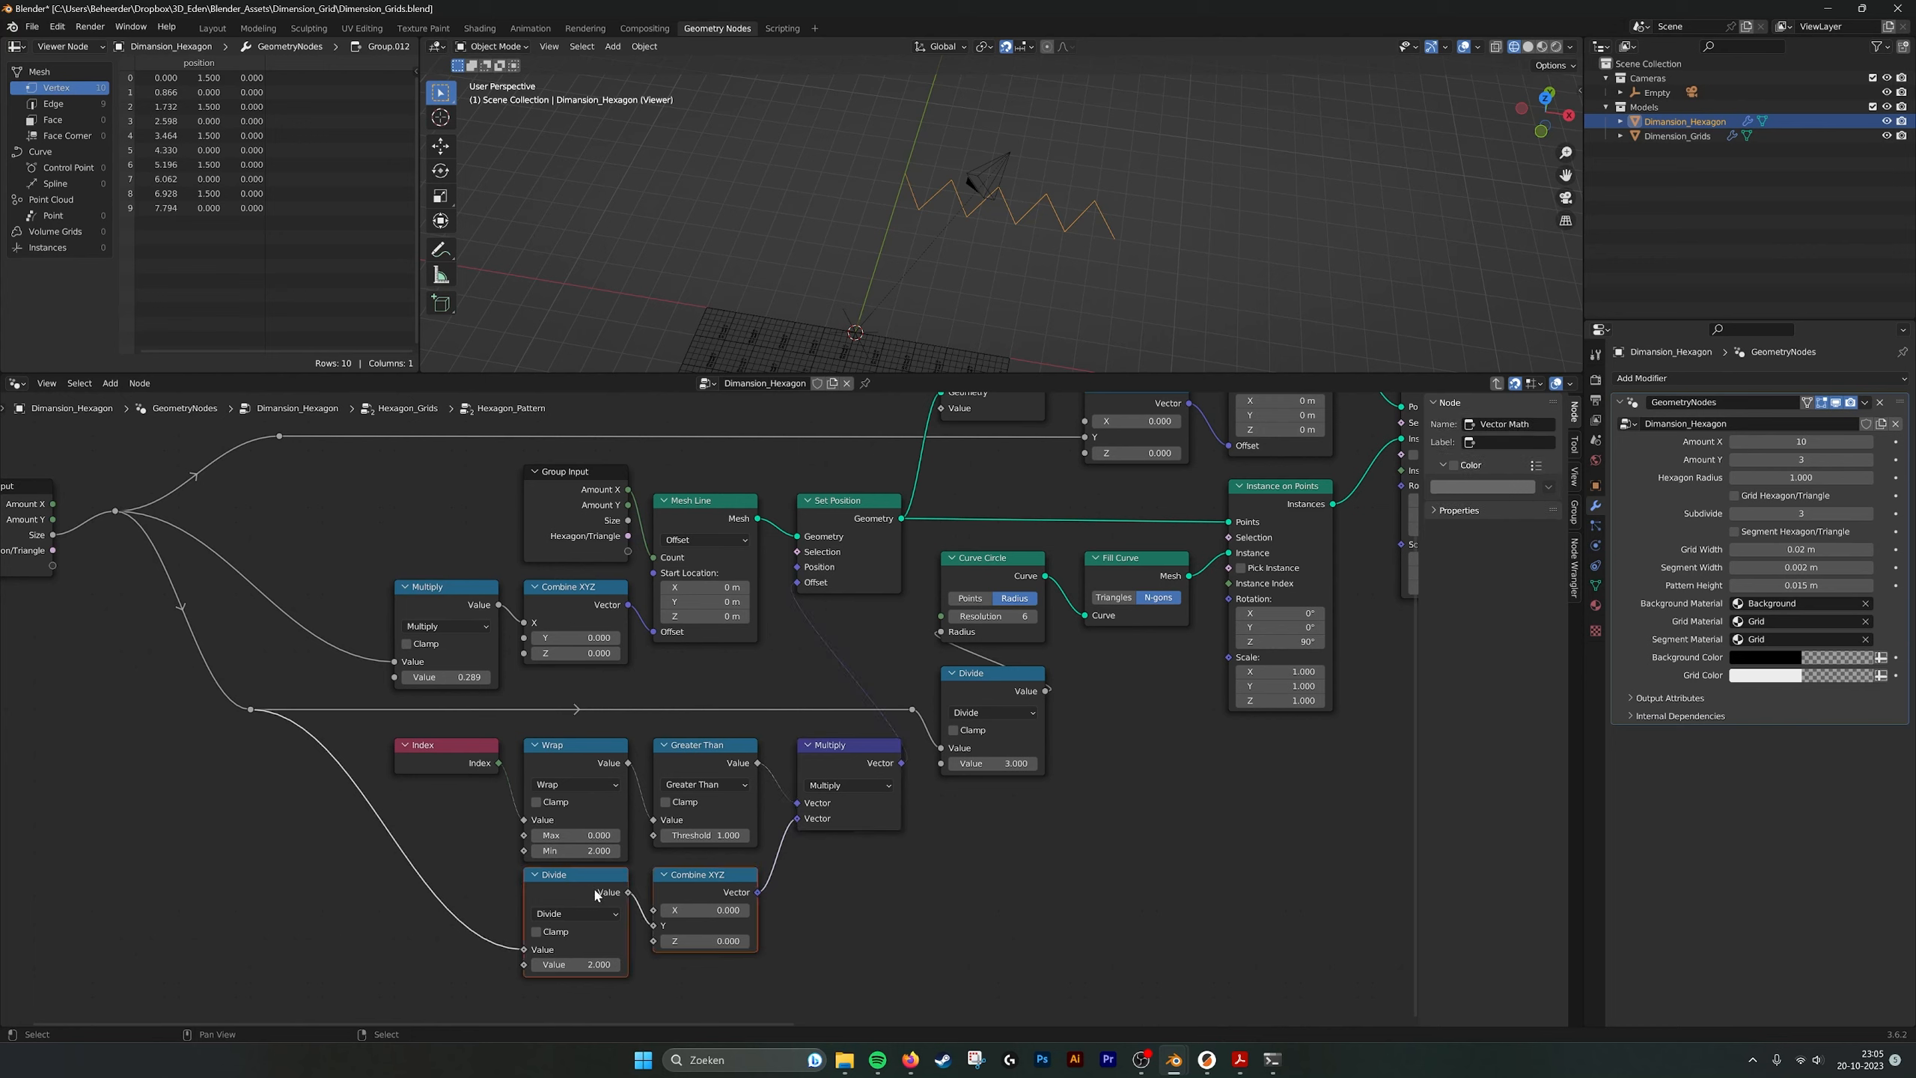
key(m)
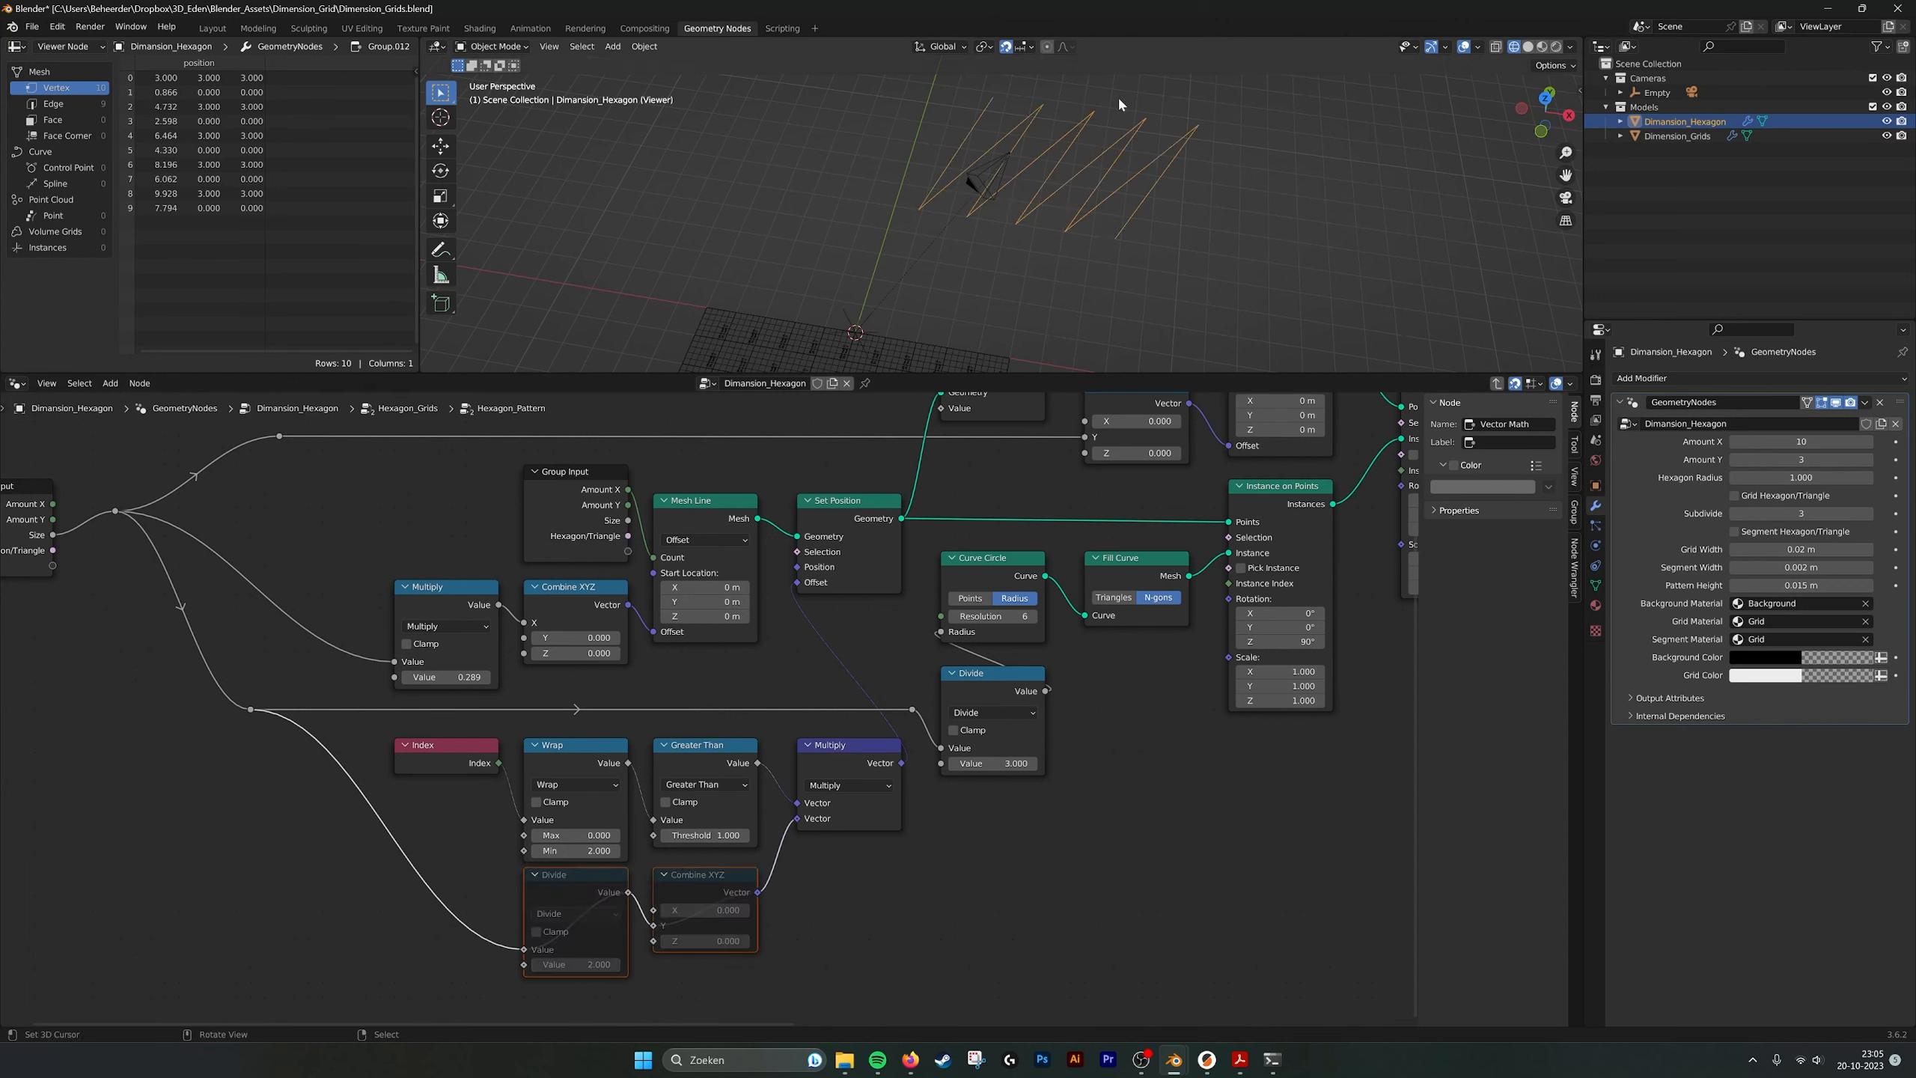
key(m)
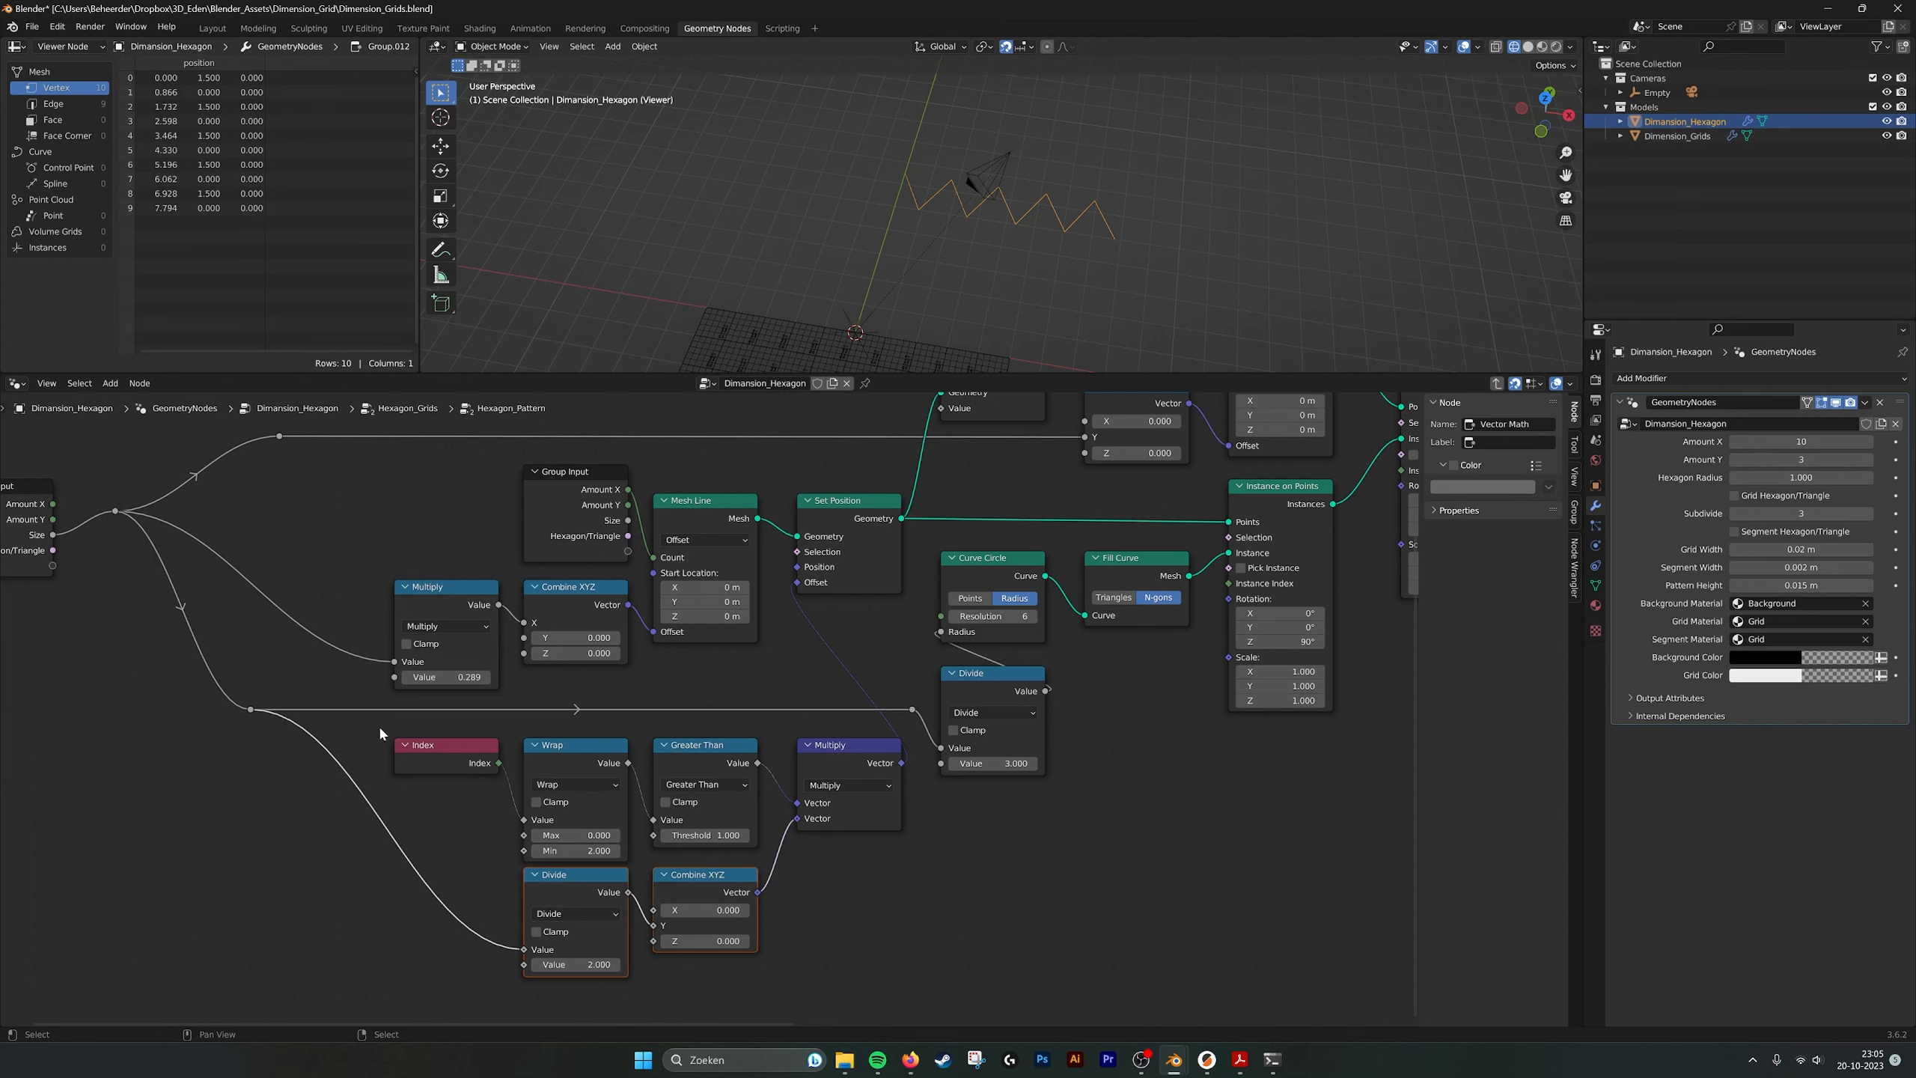
Mute the Index, Wrap and Greater Than nodes to check their effect on the line, and unmute them.
drag(378, 724, 758, 860)
key(m)
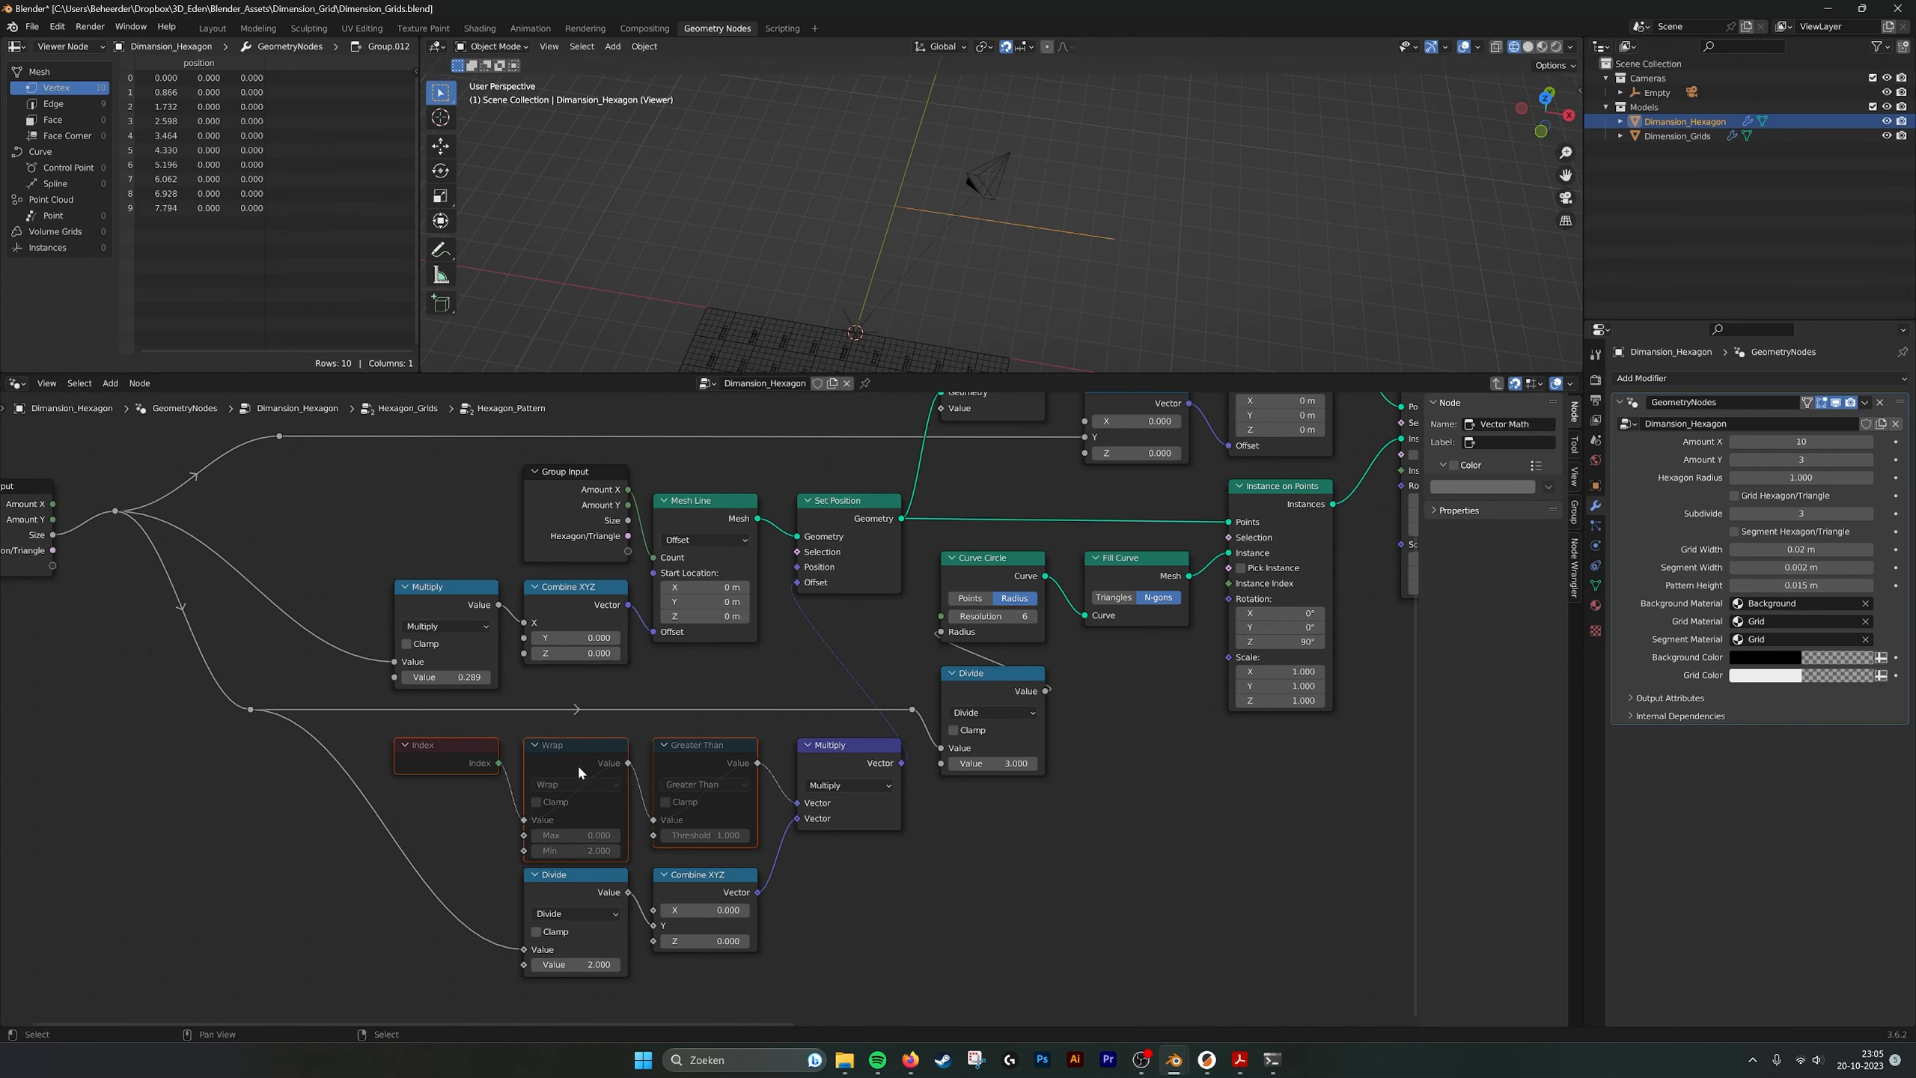
key(m)
Move the Viewer node beside the lower Instance on Points node and preview the Curve Circle's Curve output through it.
scroll(783, 626, up, 1)
middle_drag(860, 668, 857, 626)
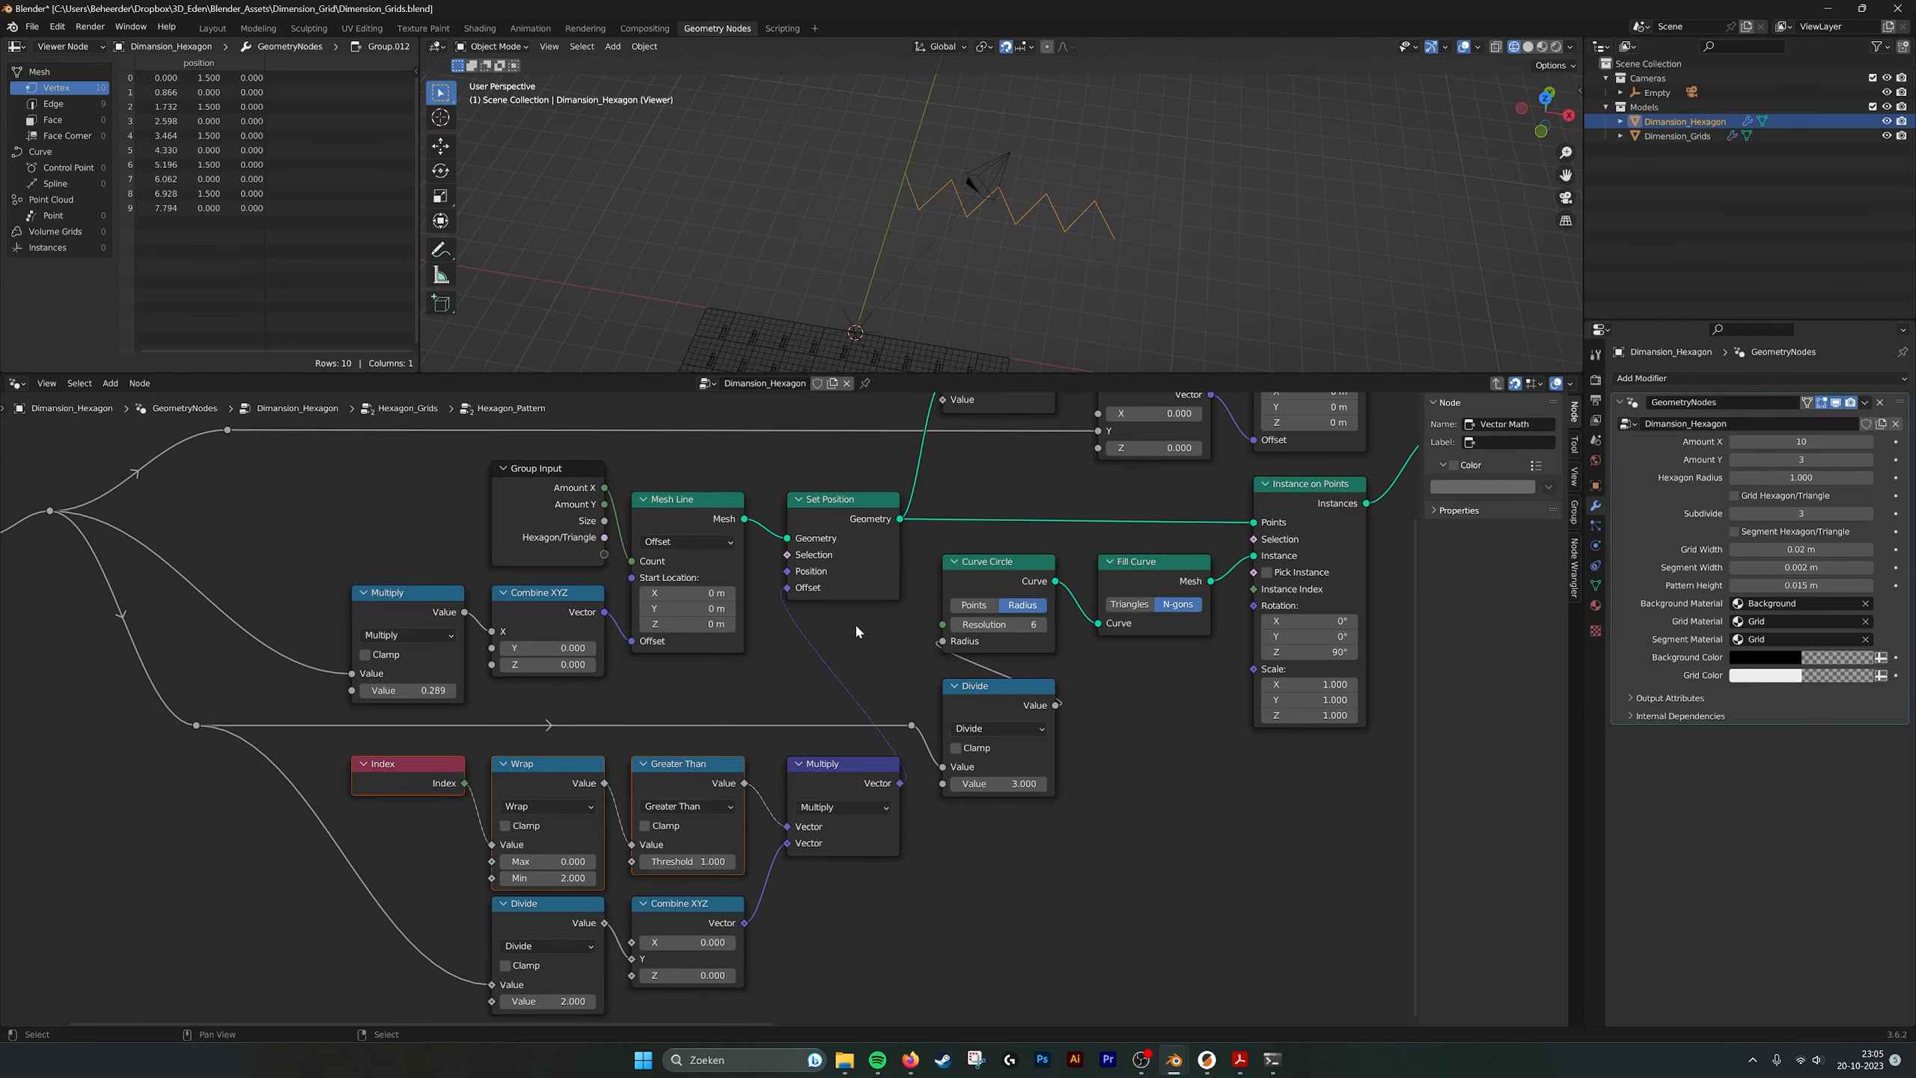
middle_drag(989, 447, 812, 669)
drag(820, 569, 819, 567)
middle_drag(963, 733, 918, 702)
drag(780, 532, 1293, 826)
middle_drag(1171, 743, 1083, 640)
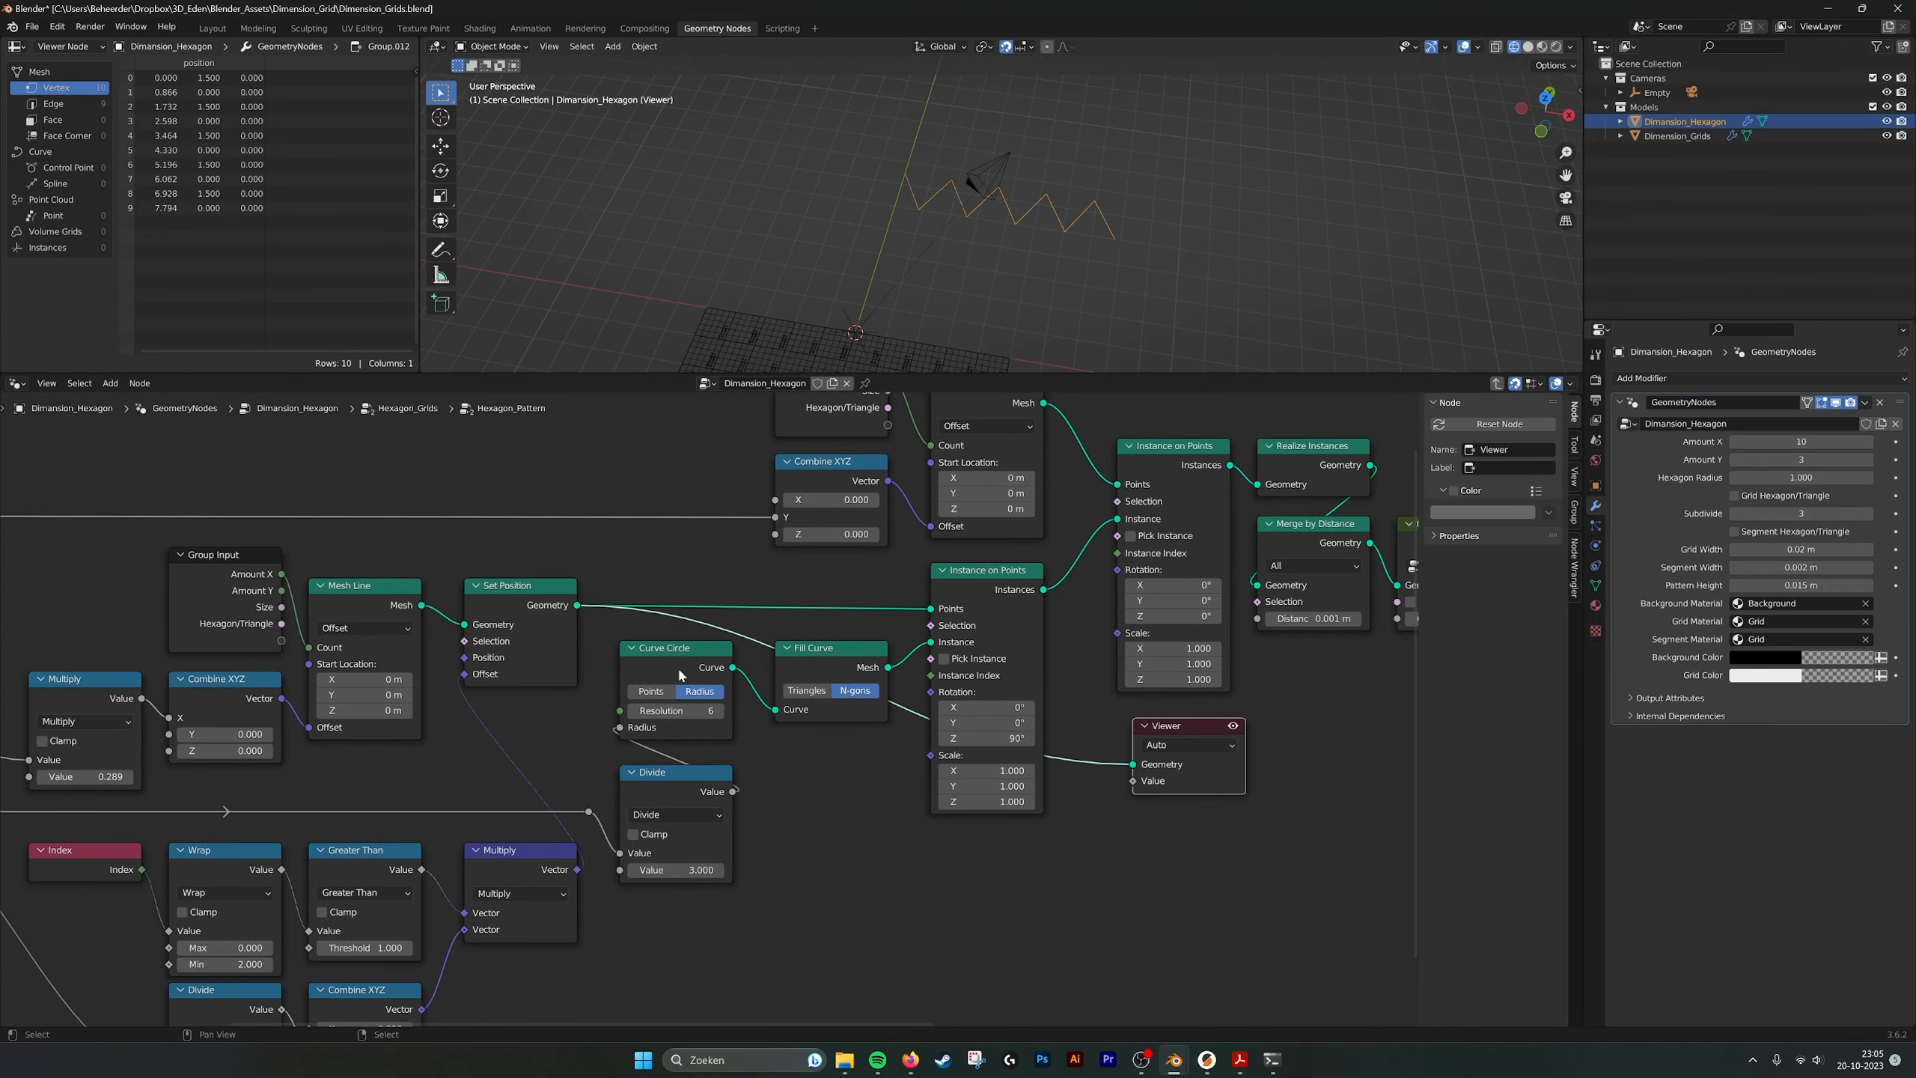
drag(732, 667, 1145, 766)
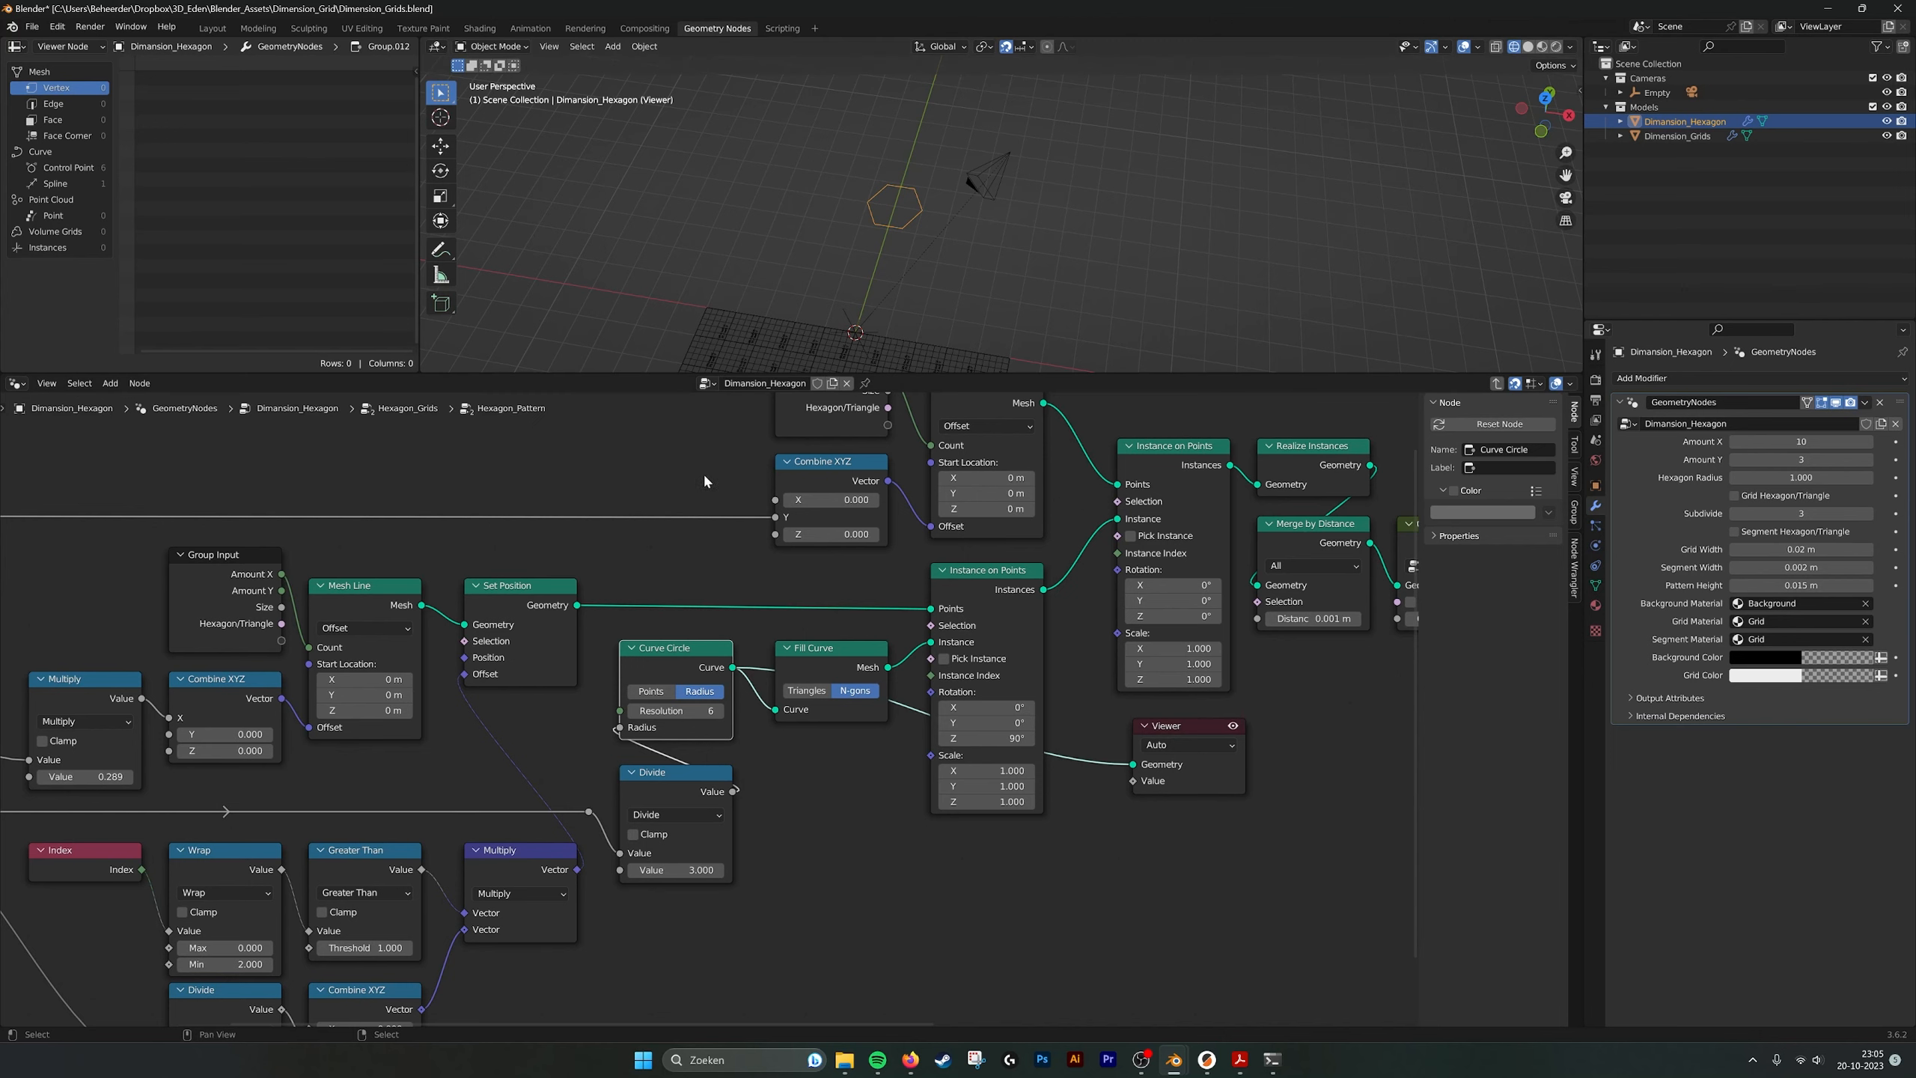
middle_drag(109, 776, 139, 749)
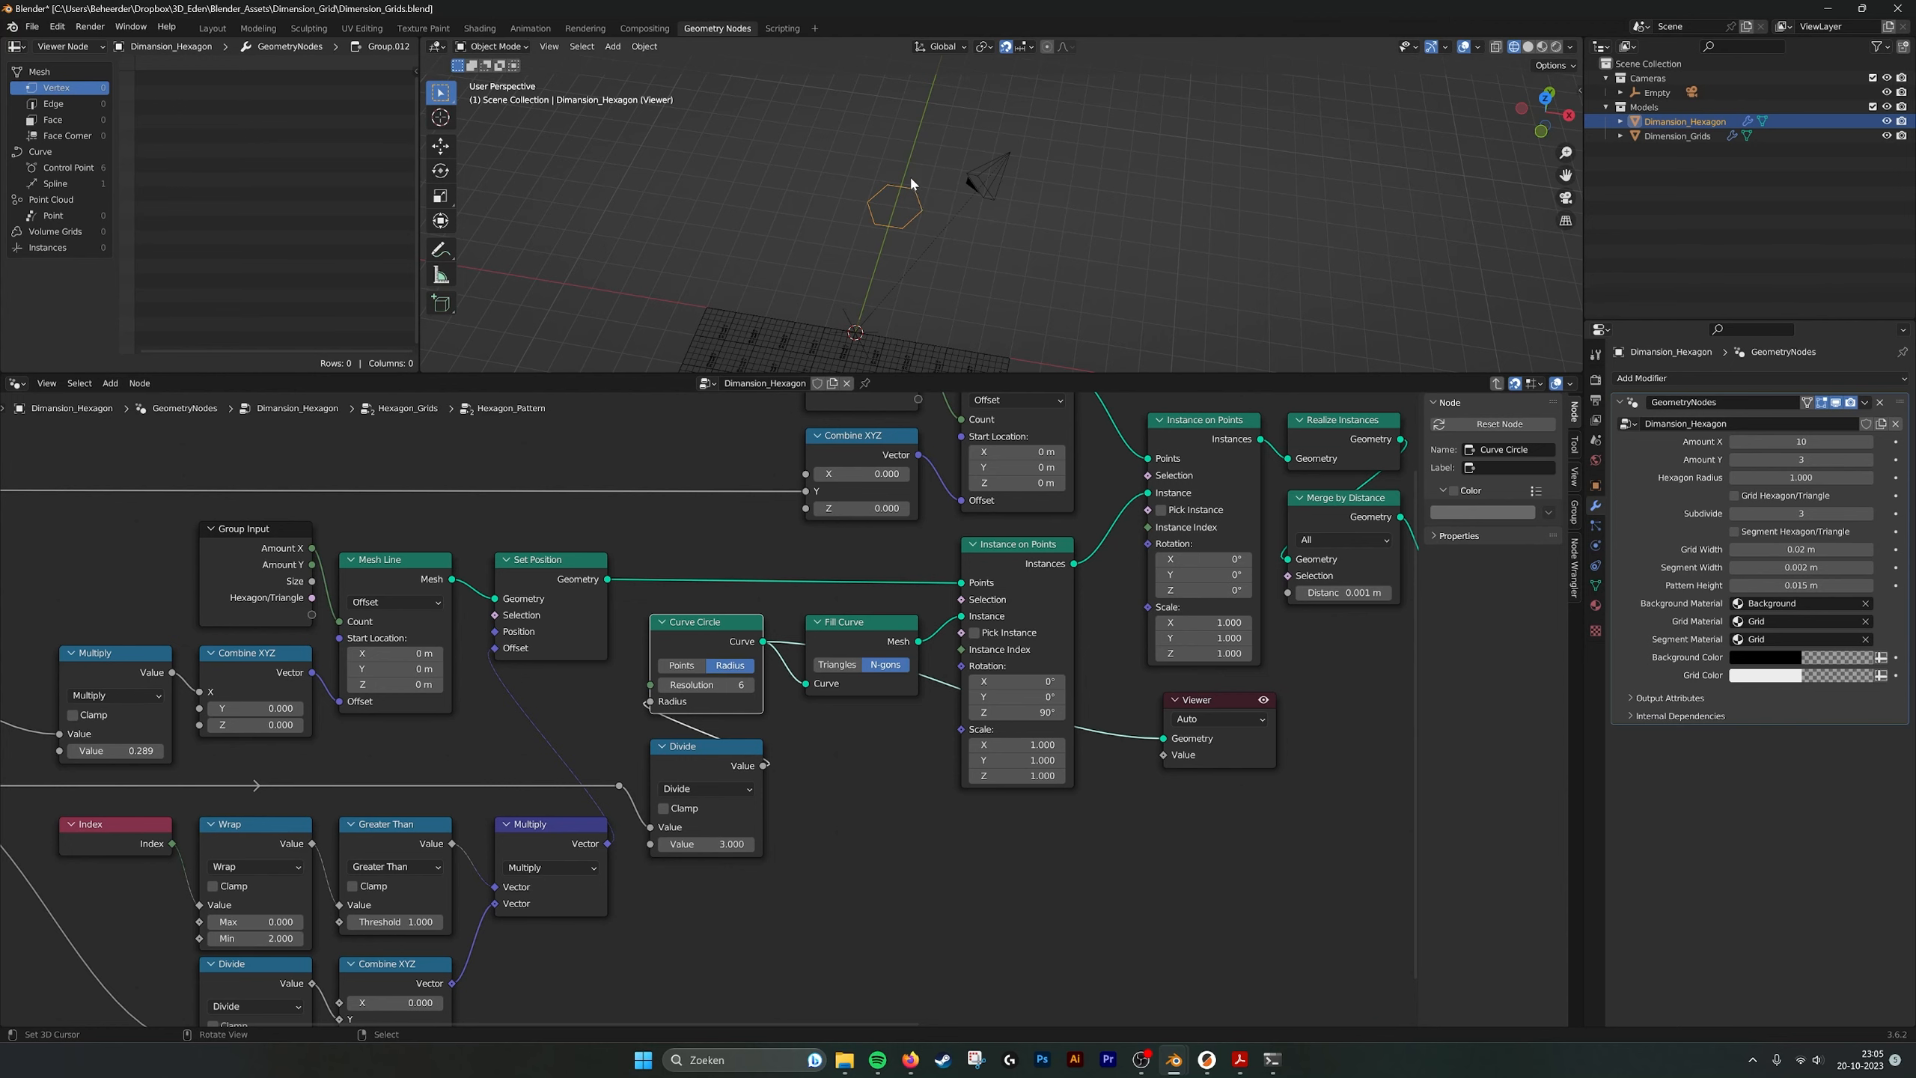
Preview the lower Instance on Points node's instances through the Viewer and look over the hexagon row.
scroll(932, 225, up, 4)
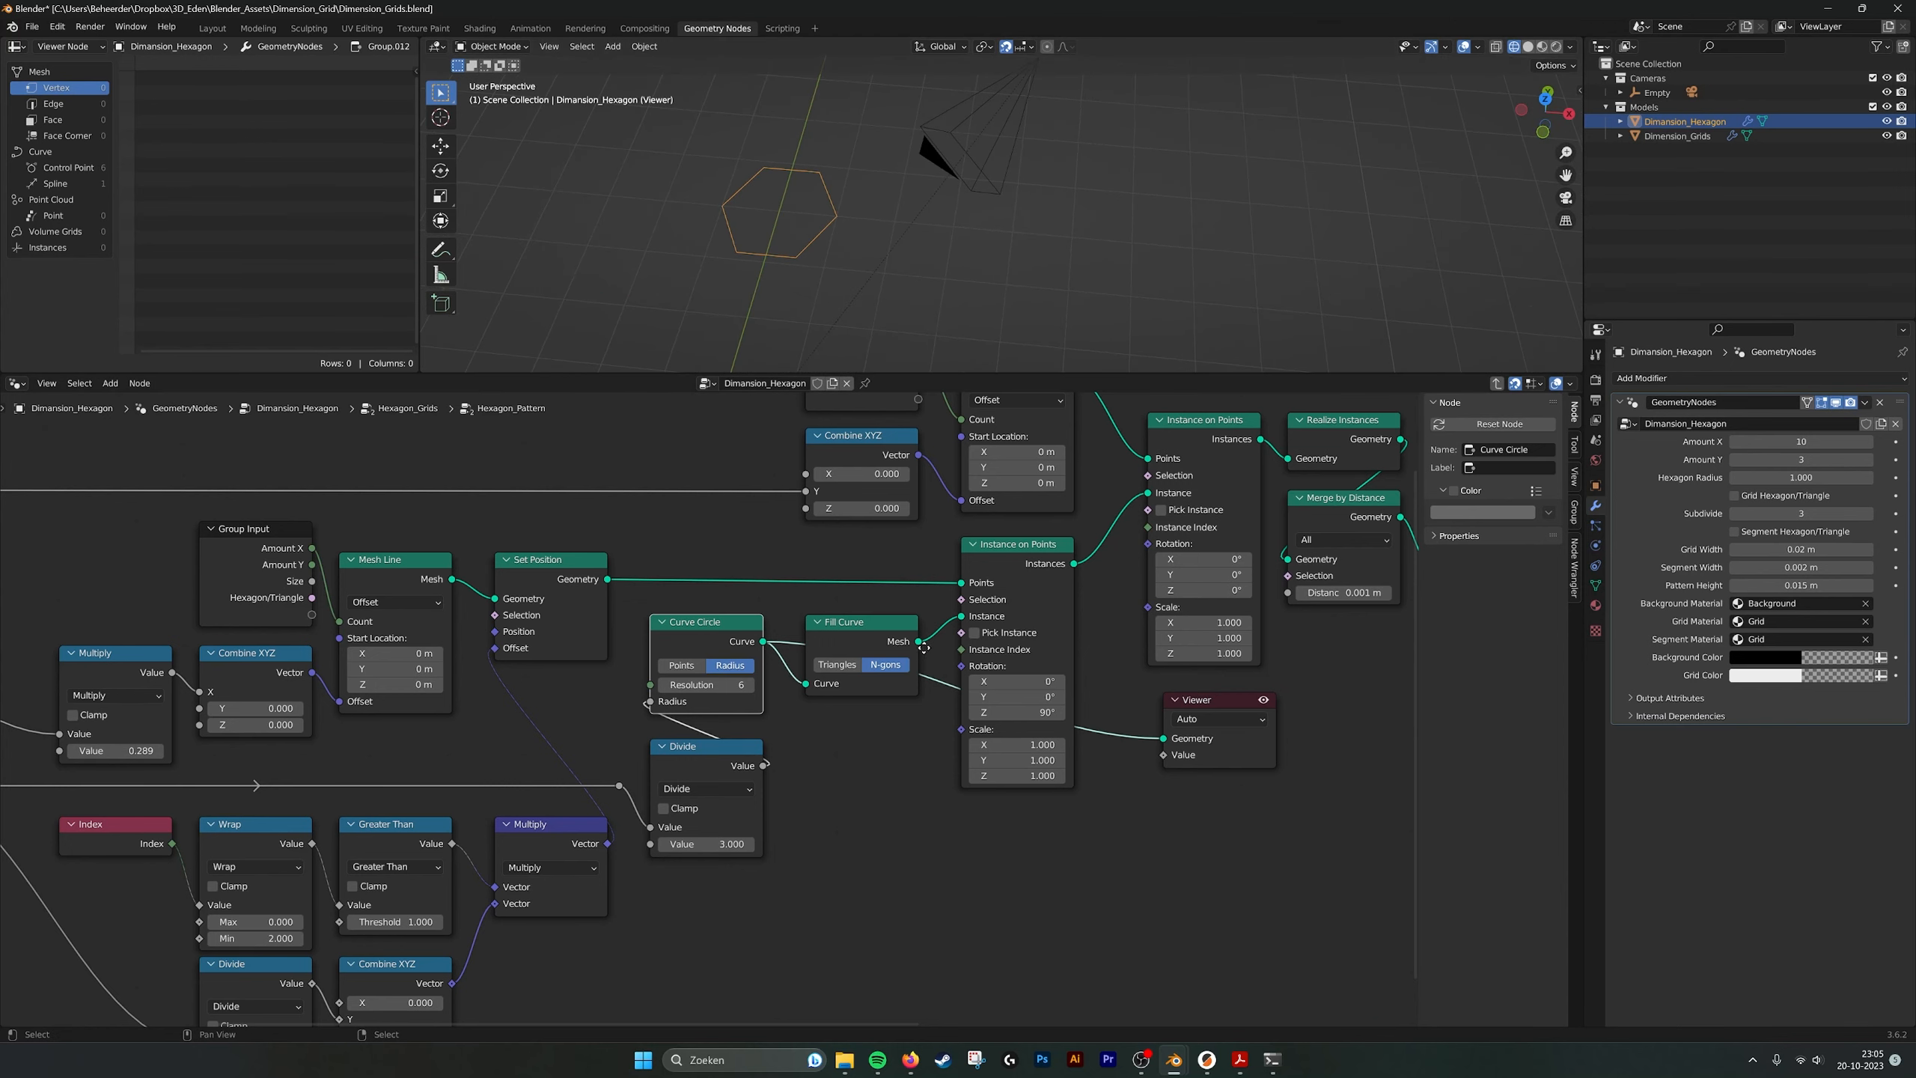
middle_drag(790, 633, 769, 632)
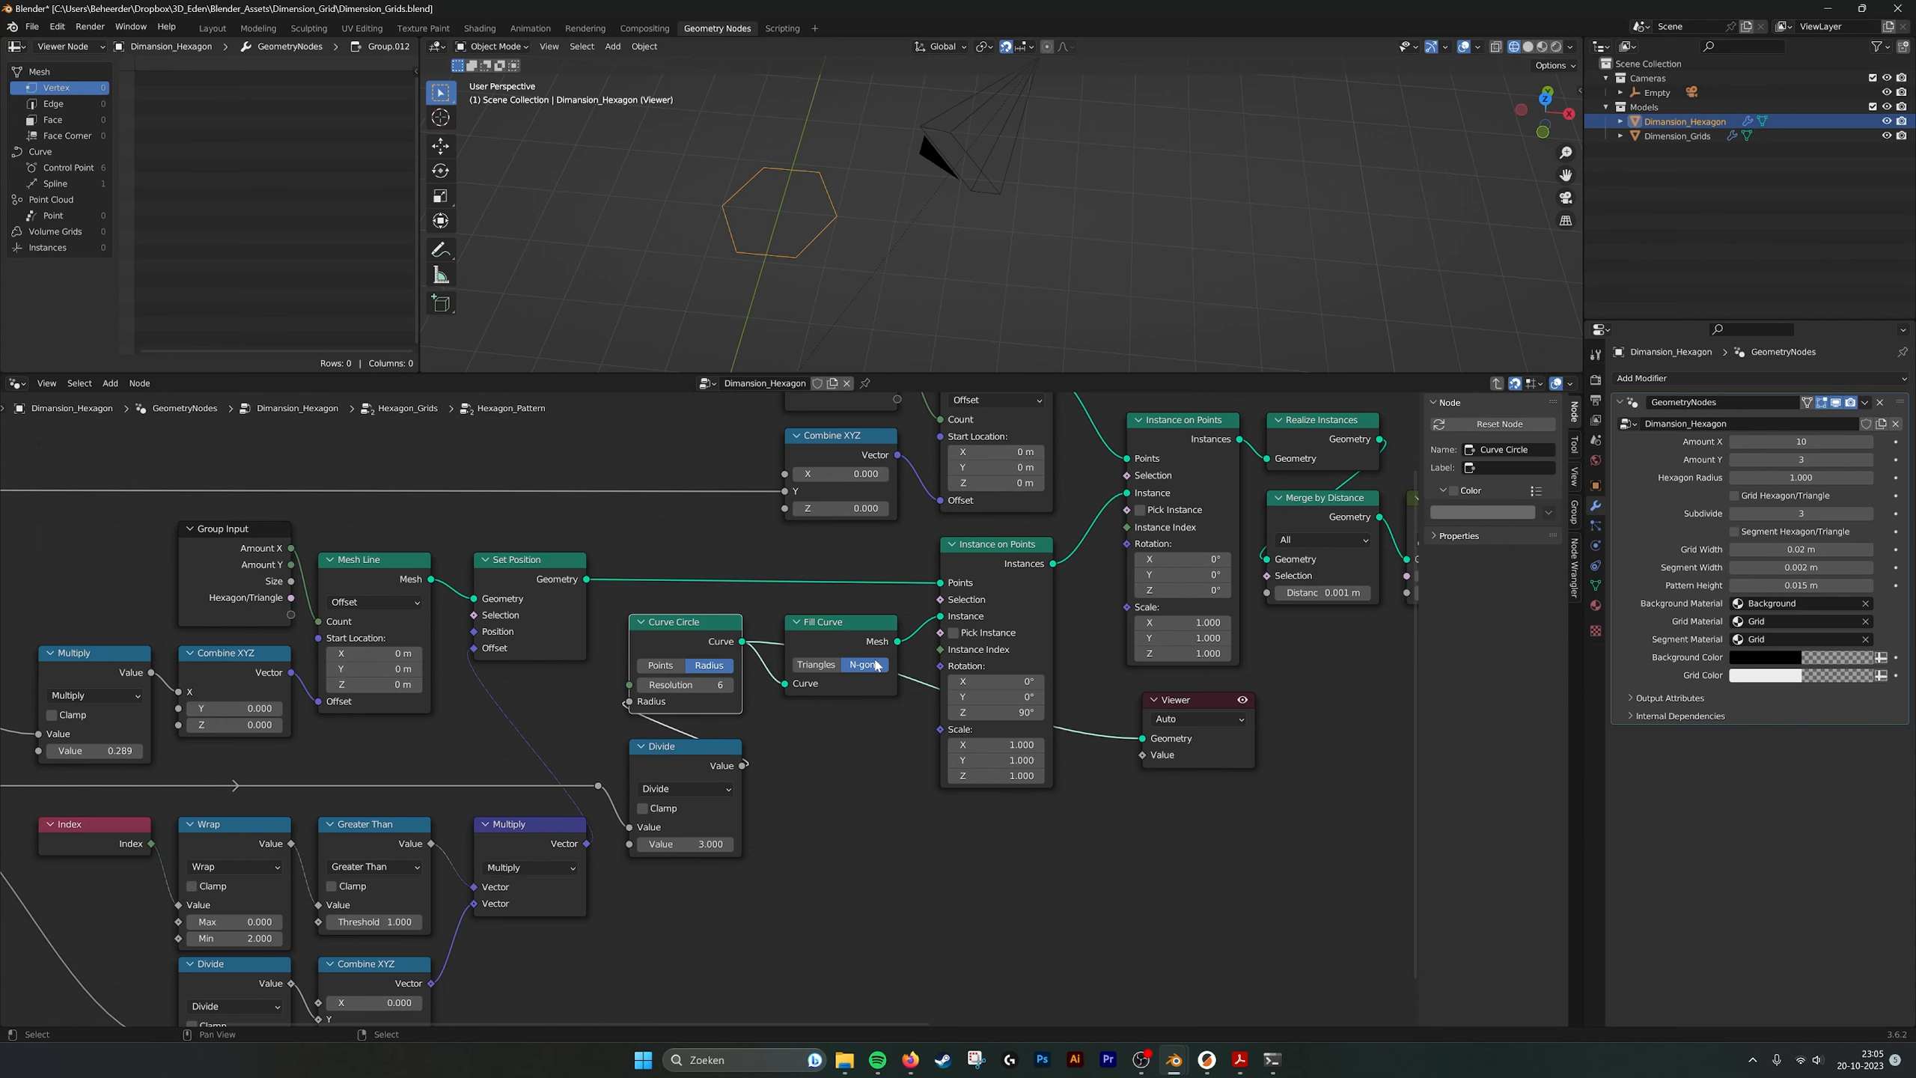
middle_drag(877, 664, 790, 689)
ctrl+shift+click(969, 589)
middle_drag(987, 301, 989, 134)
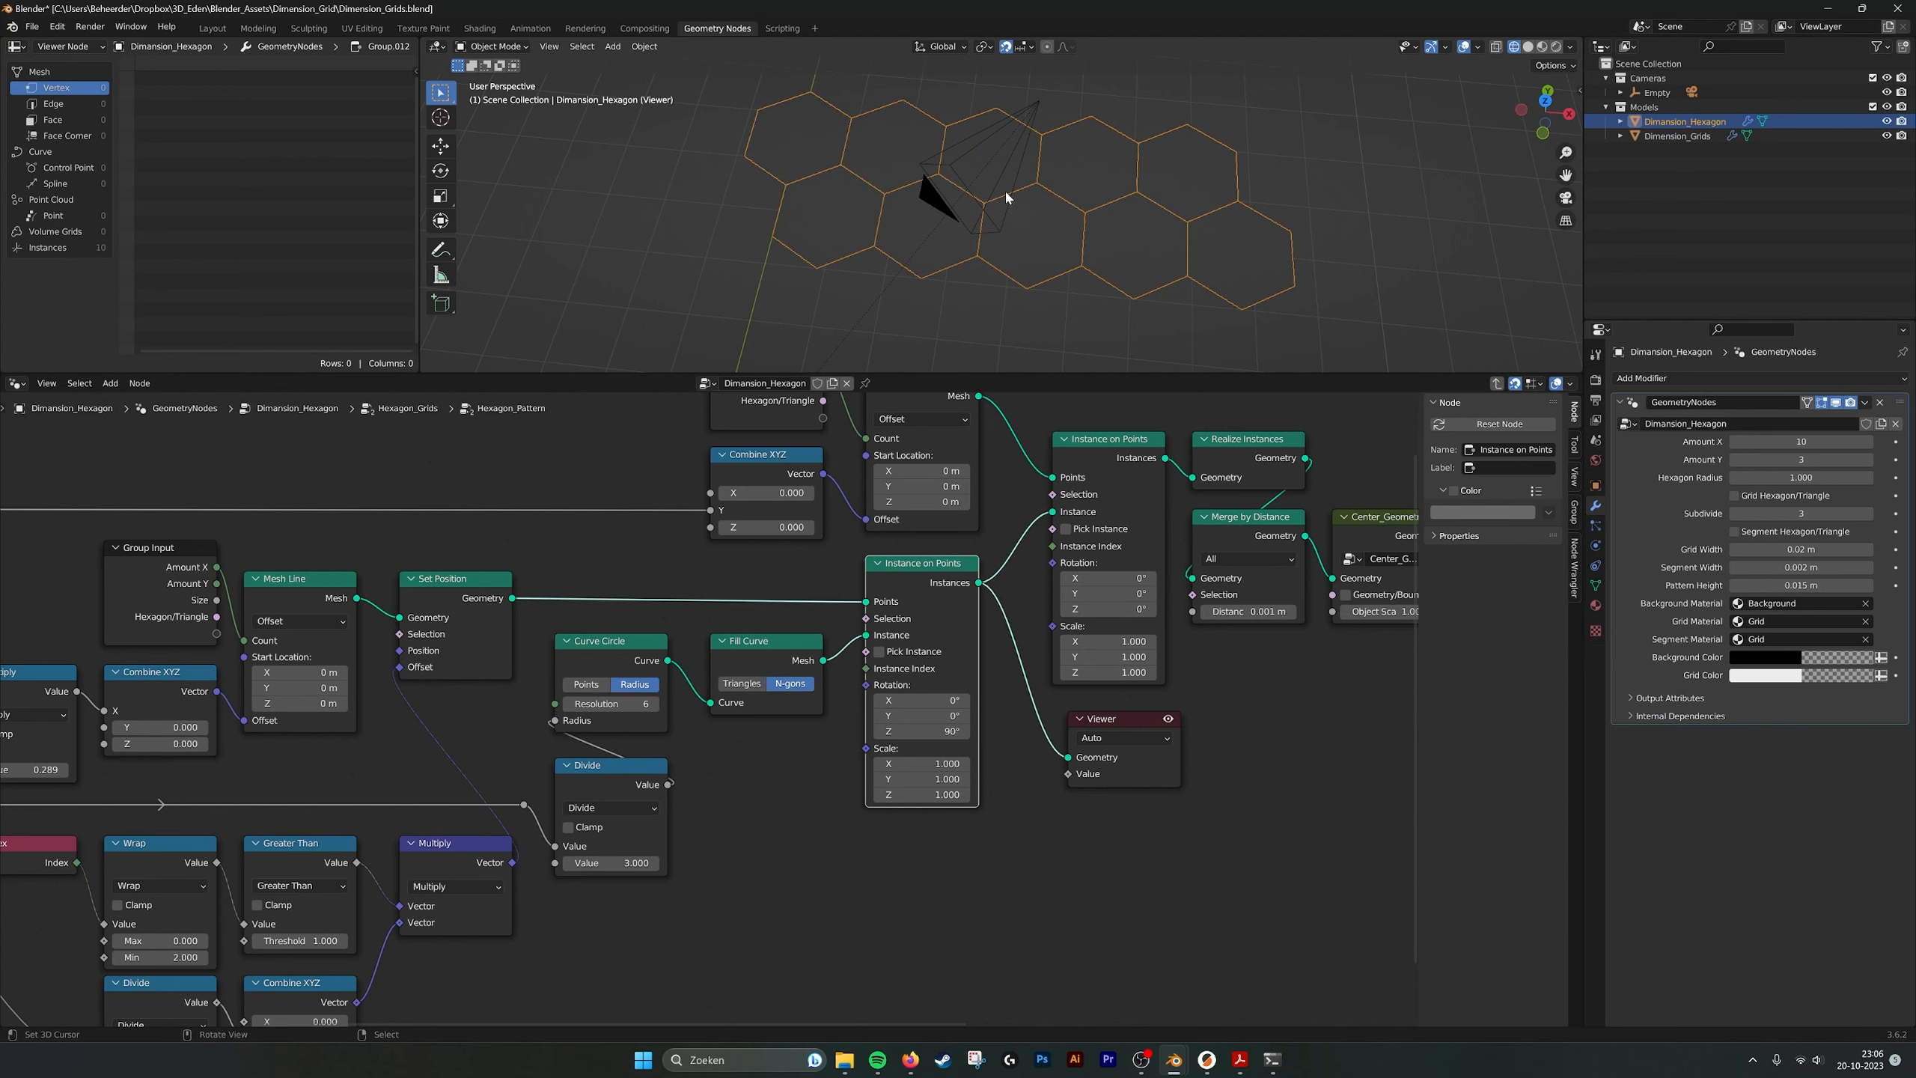
Lower the modifier's Amount X to 5, raise it to 8, and check the hexagon row.
click(1732, 442)
click(1732, 442)
click(1733, 443)
click(1732, 443)
click(1733, 442)
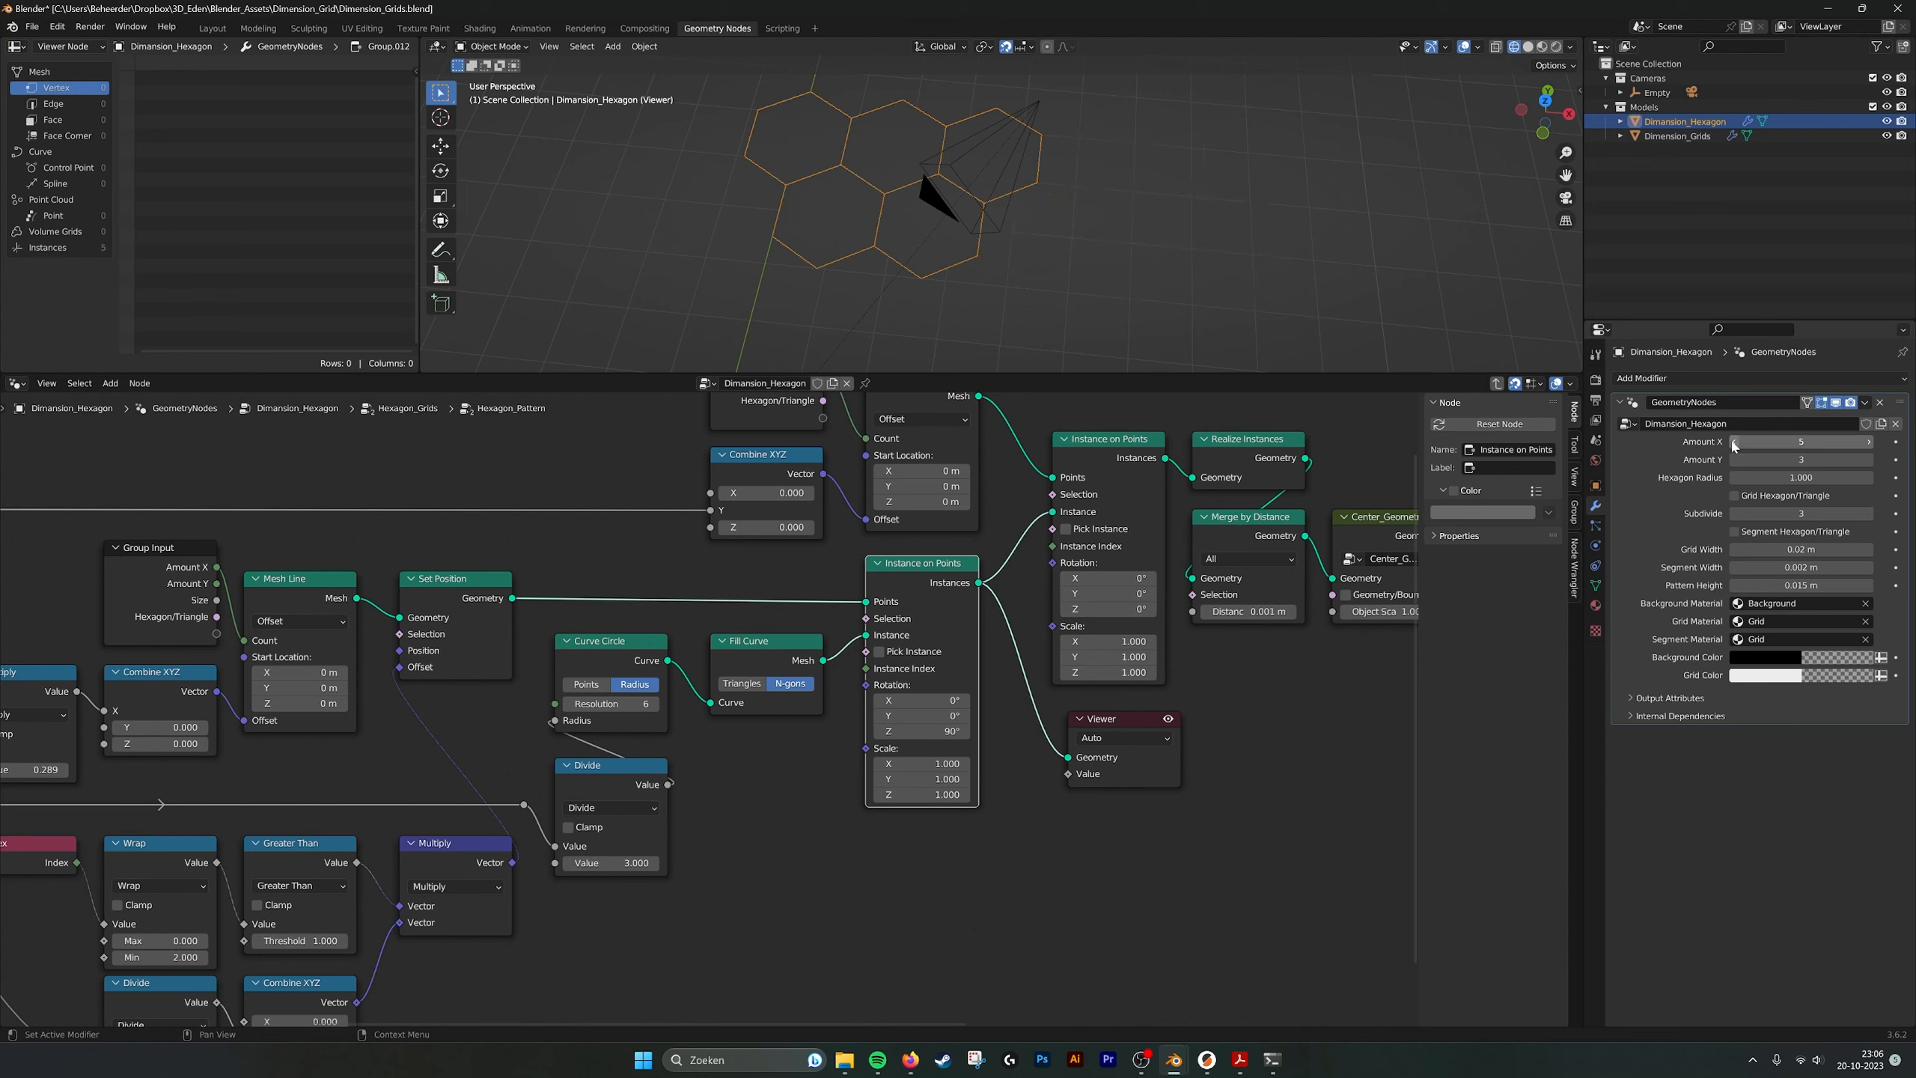
click(1869, 441)
click(1868, 441)
click(1868, 442)
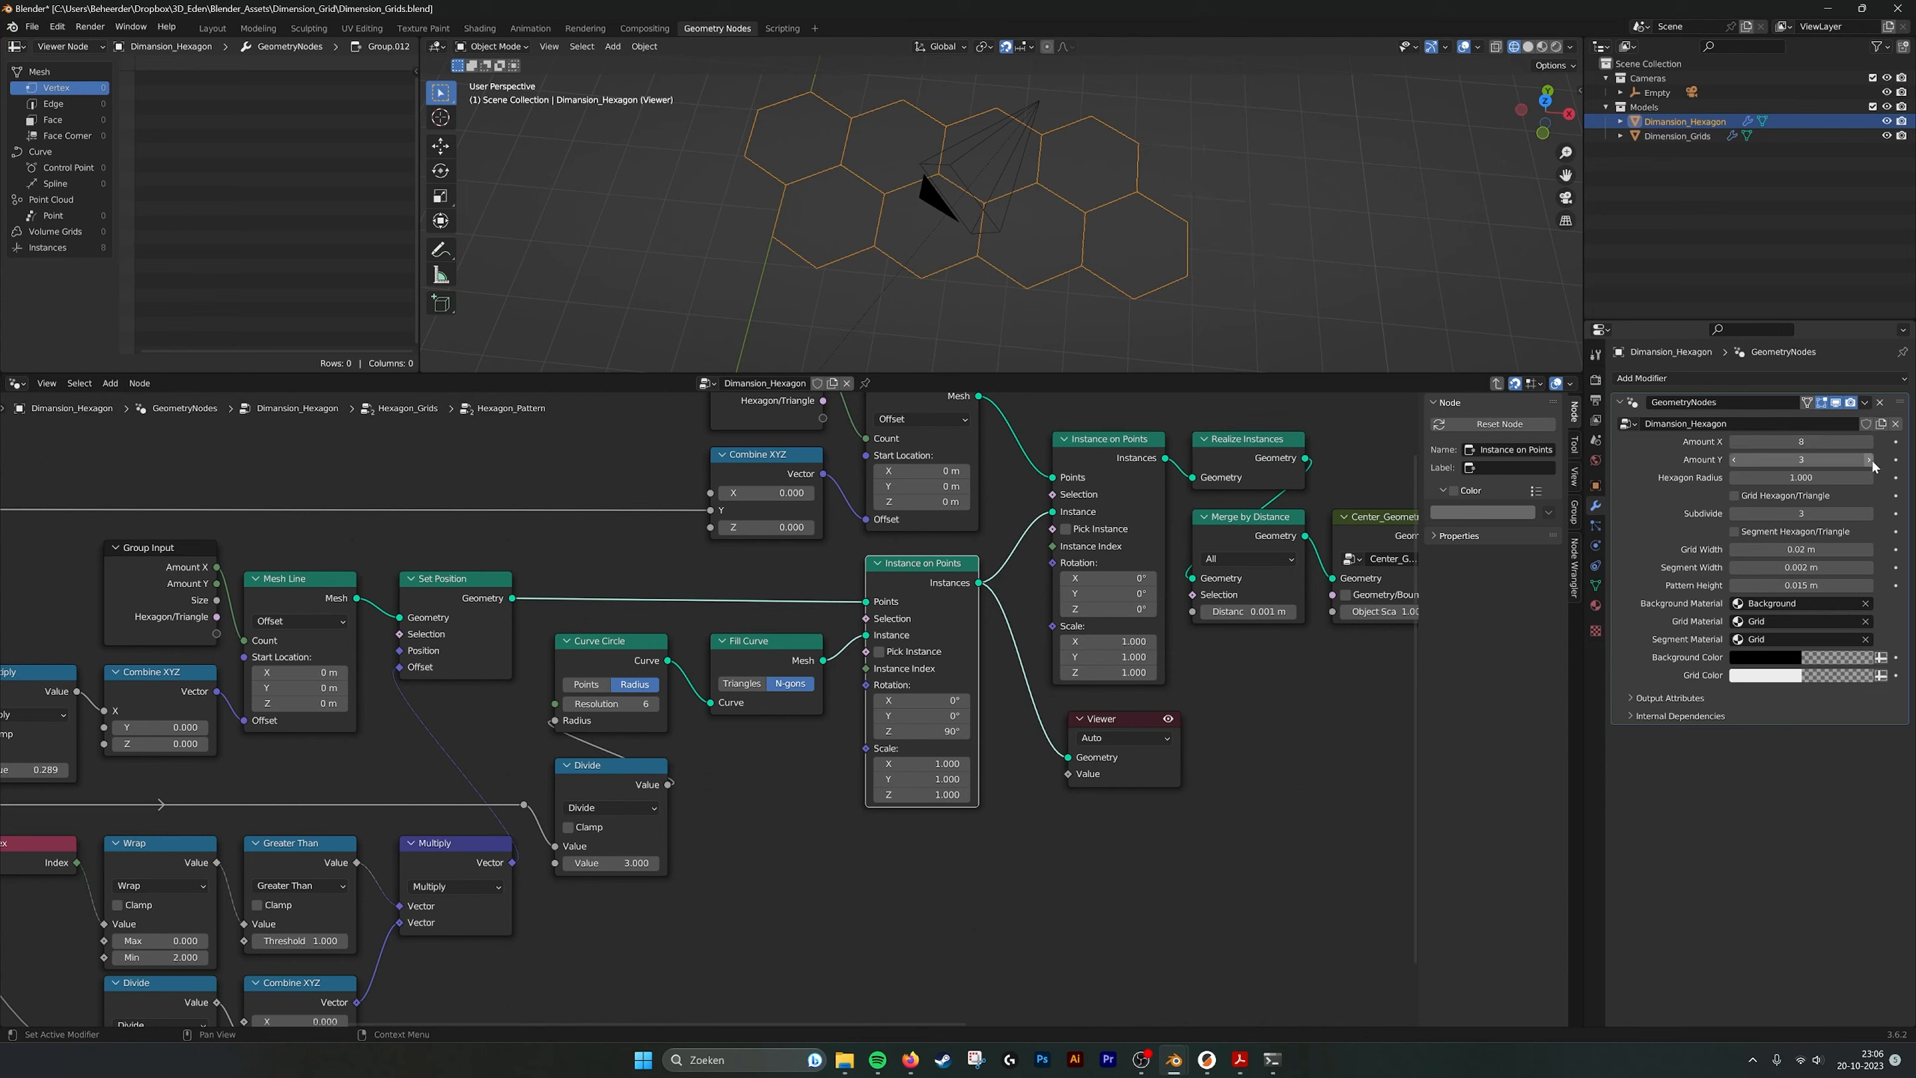
click(1732, 460)
scroll(1160, 110, down, 2)
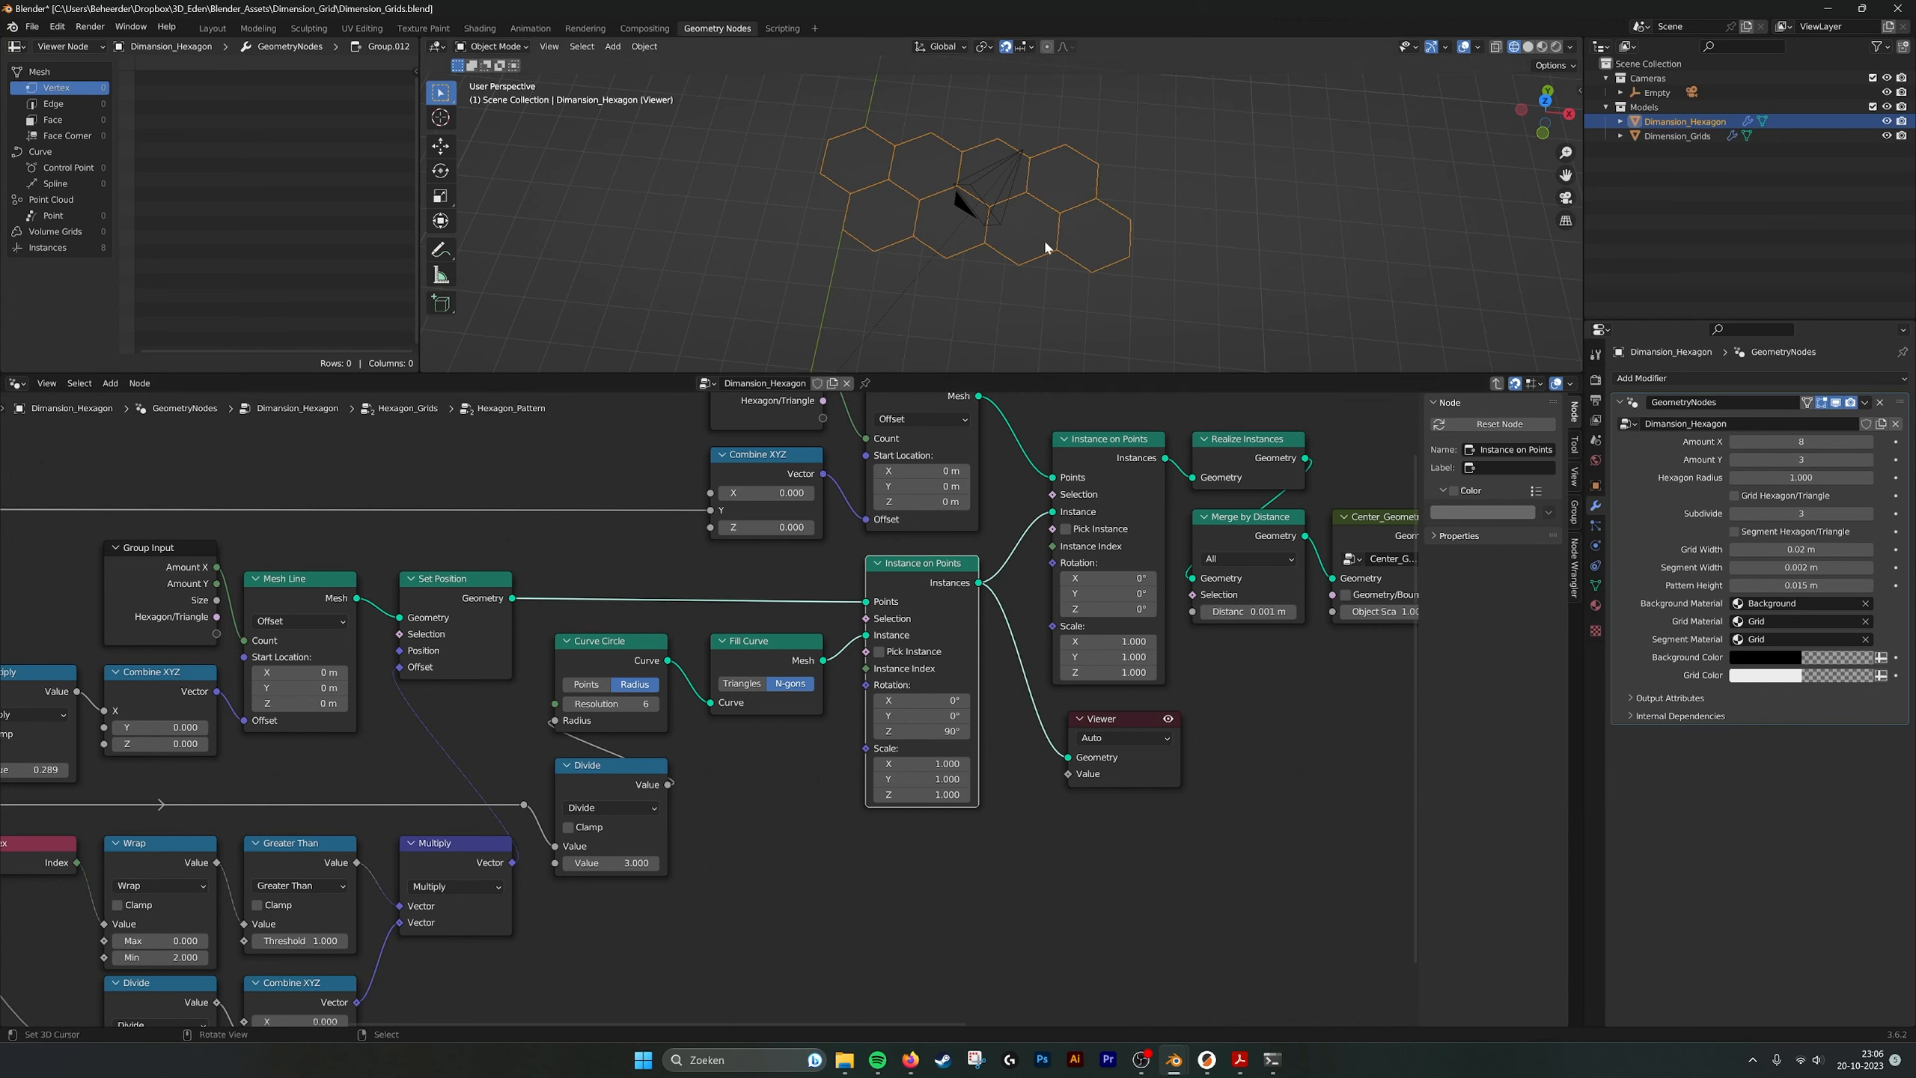
scroll(980, 207, down, 2)
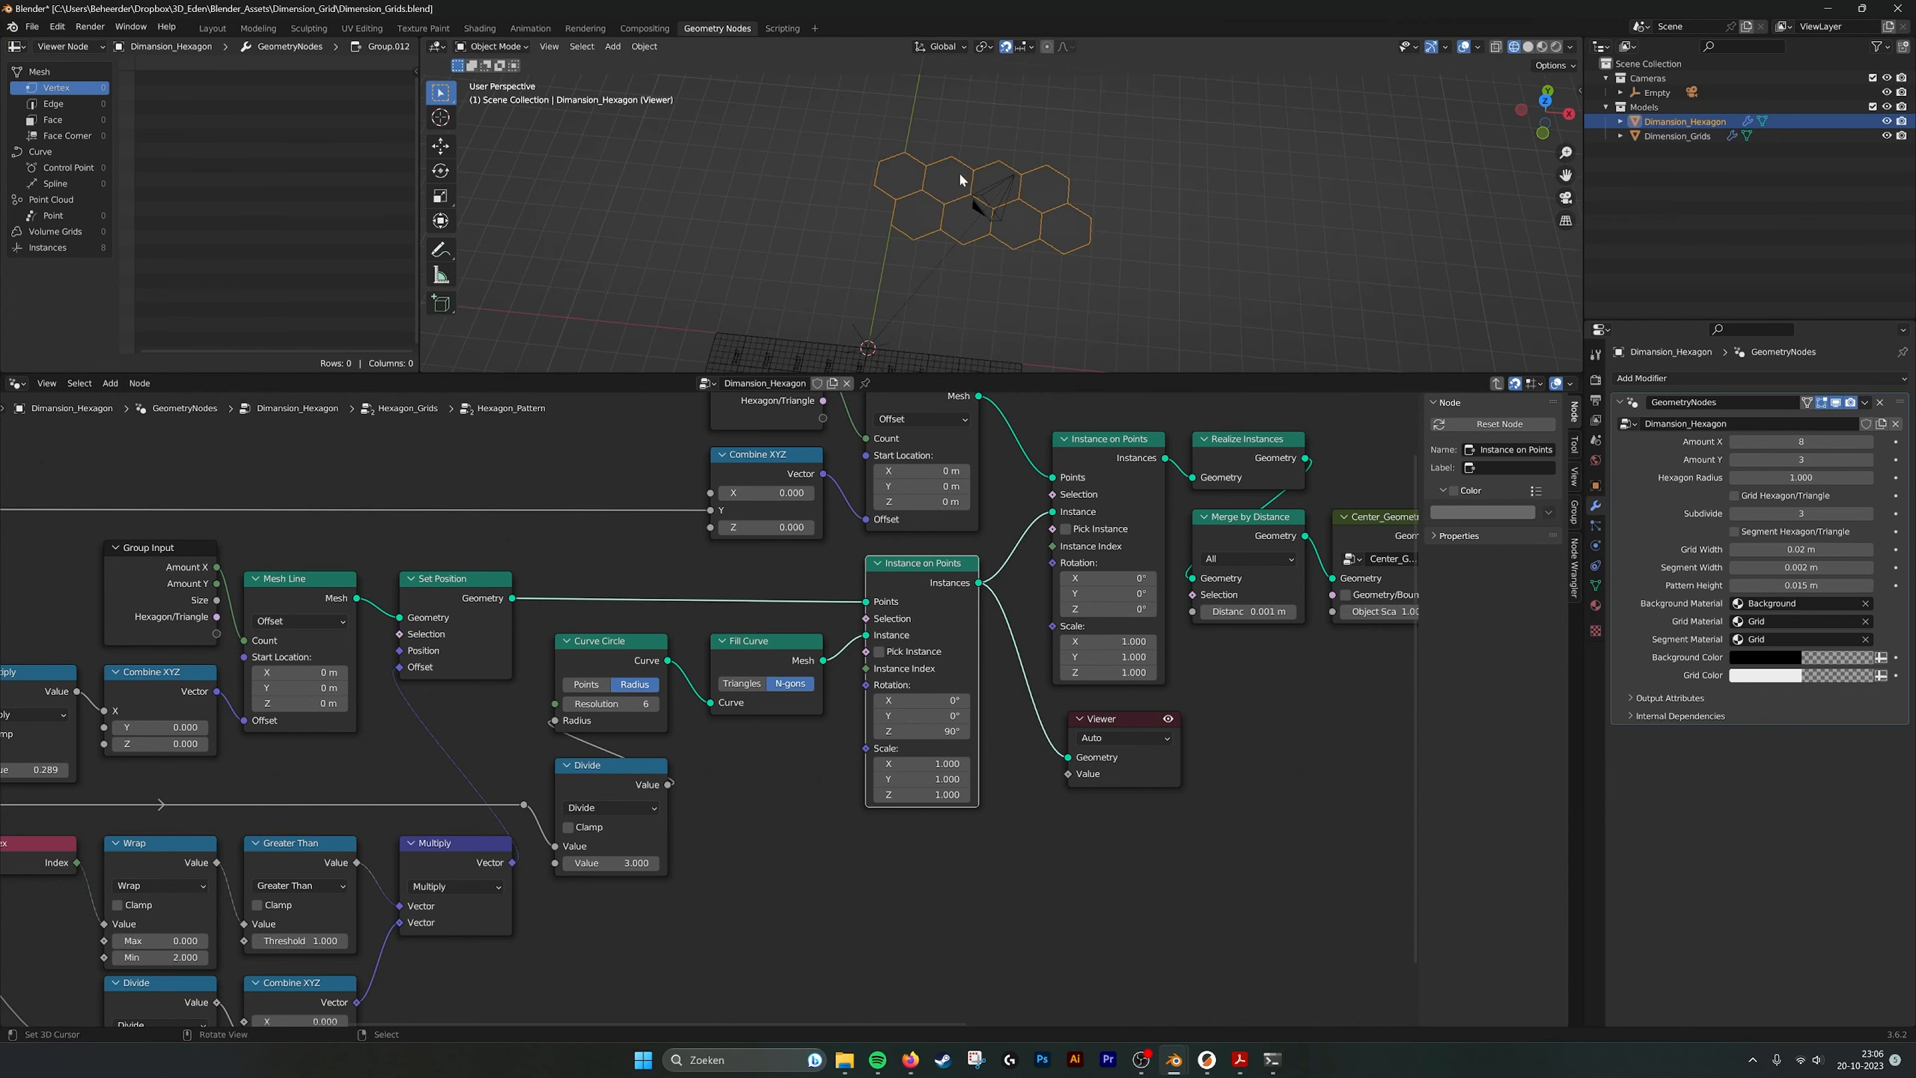
scroll(1018, 246, up, 3)
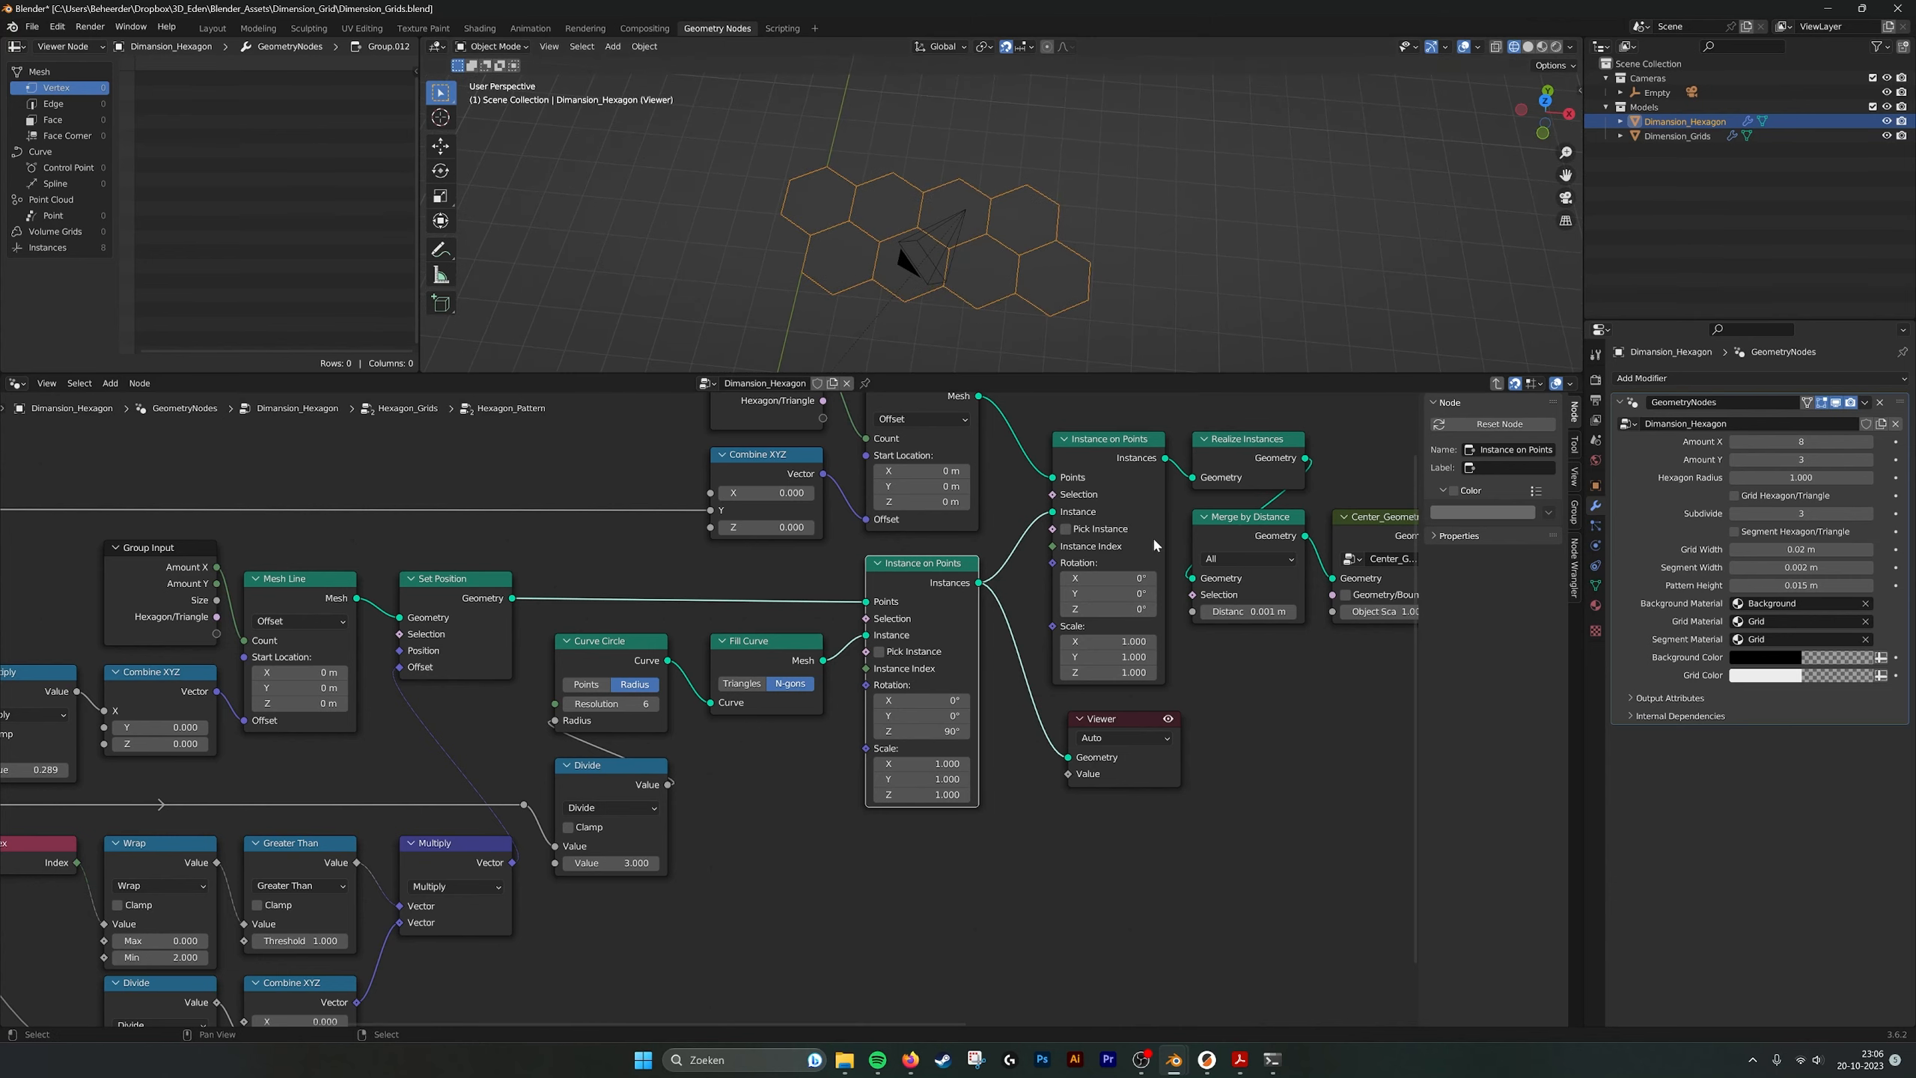
Move the Viewer below Merge by Distance and preview the upper Instance on Points node's instances through it.
middle_drag(991, 405, 741, 515)
middle_drag(484, 492, 504, 493)
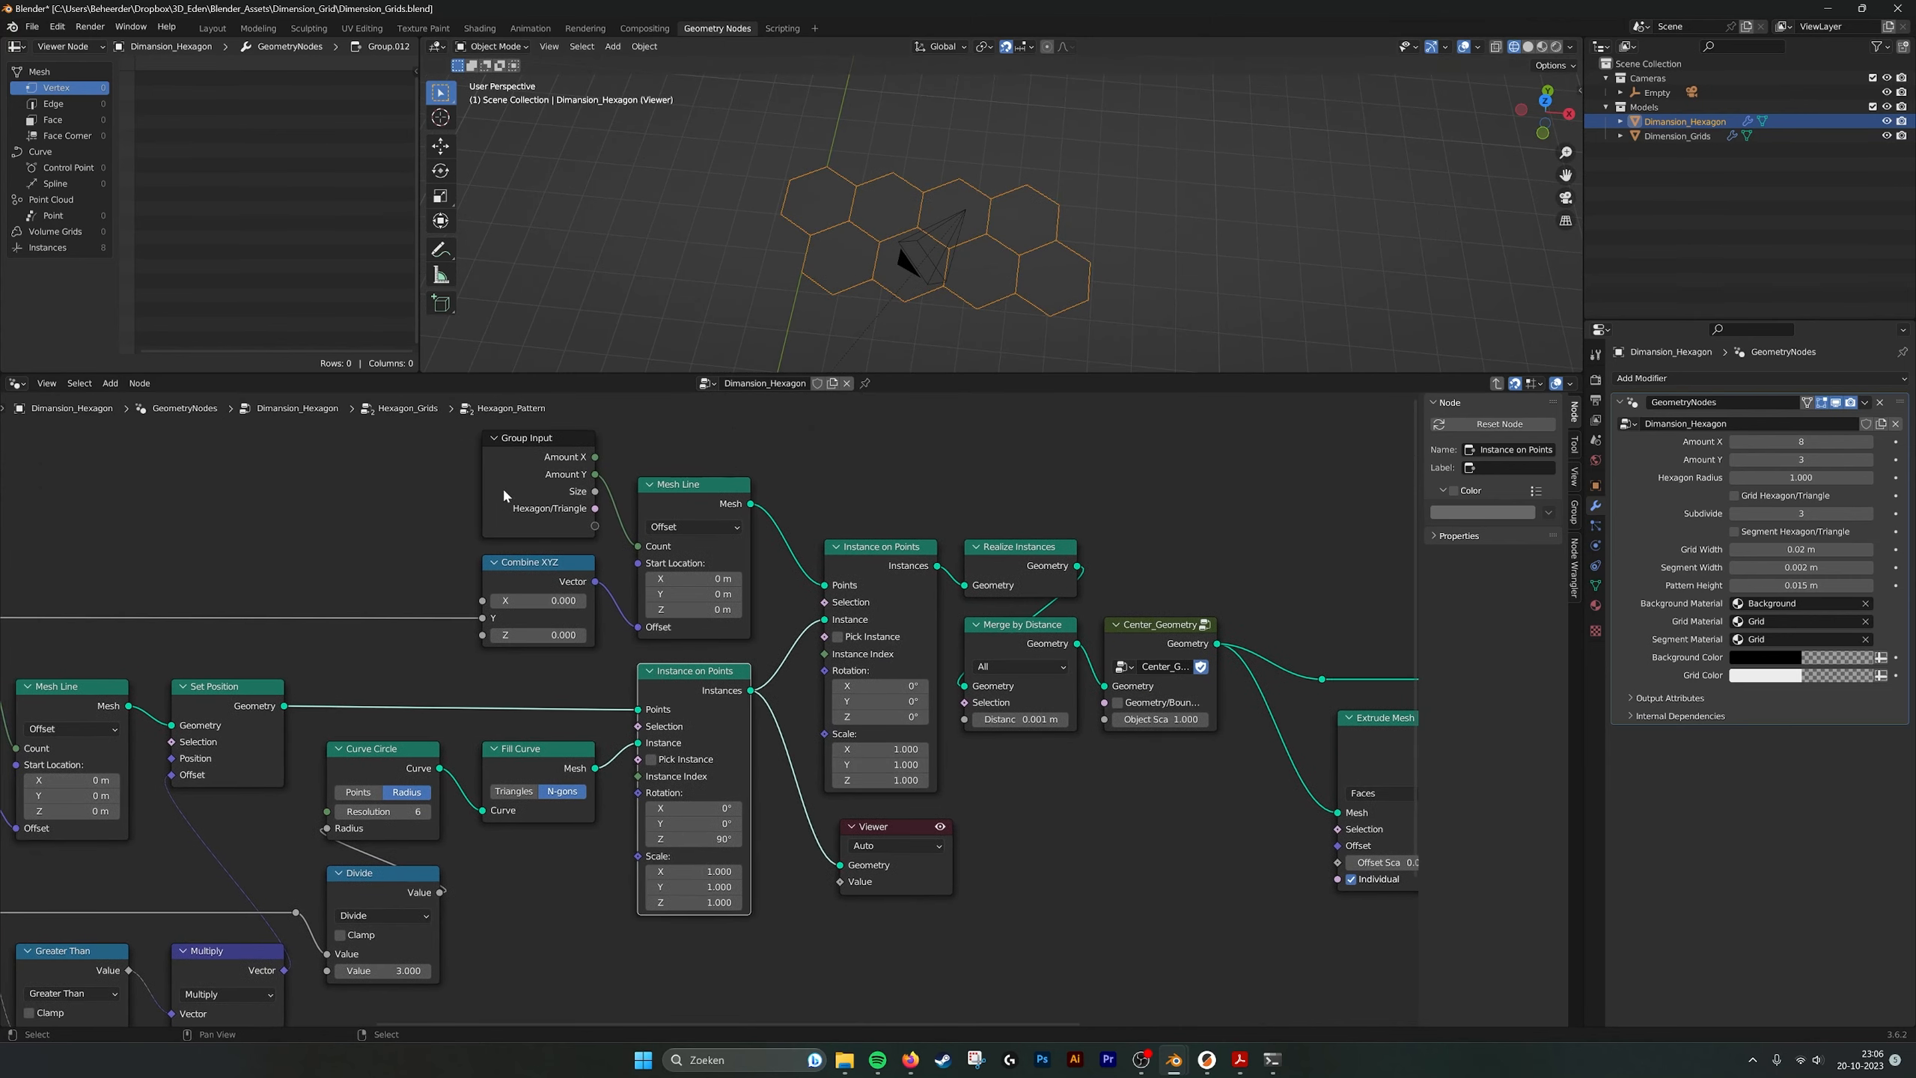
middle_drag(749, 516, 667, 533)
drag(795, 811, 1026, 795)
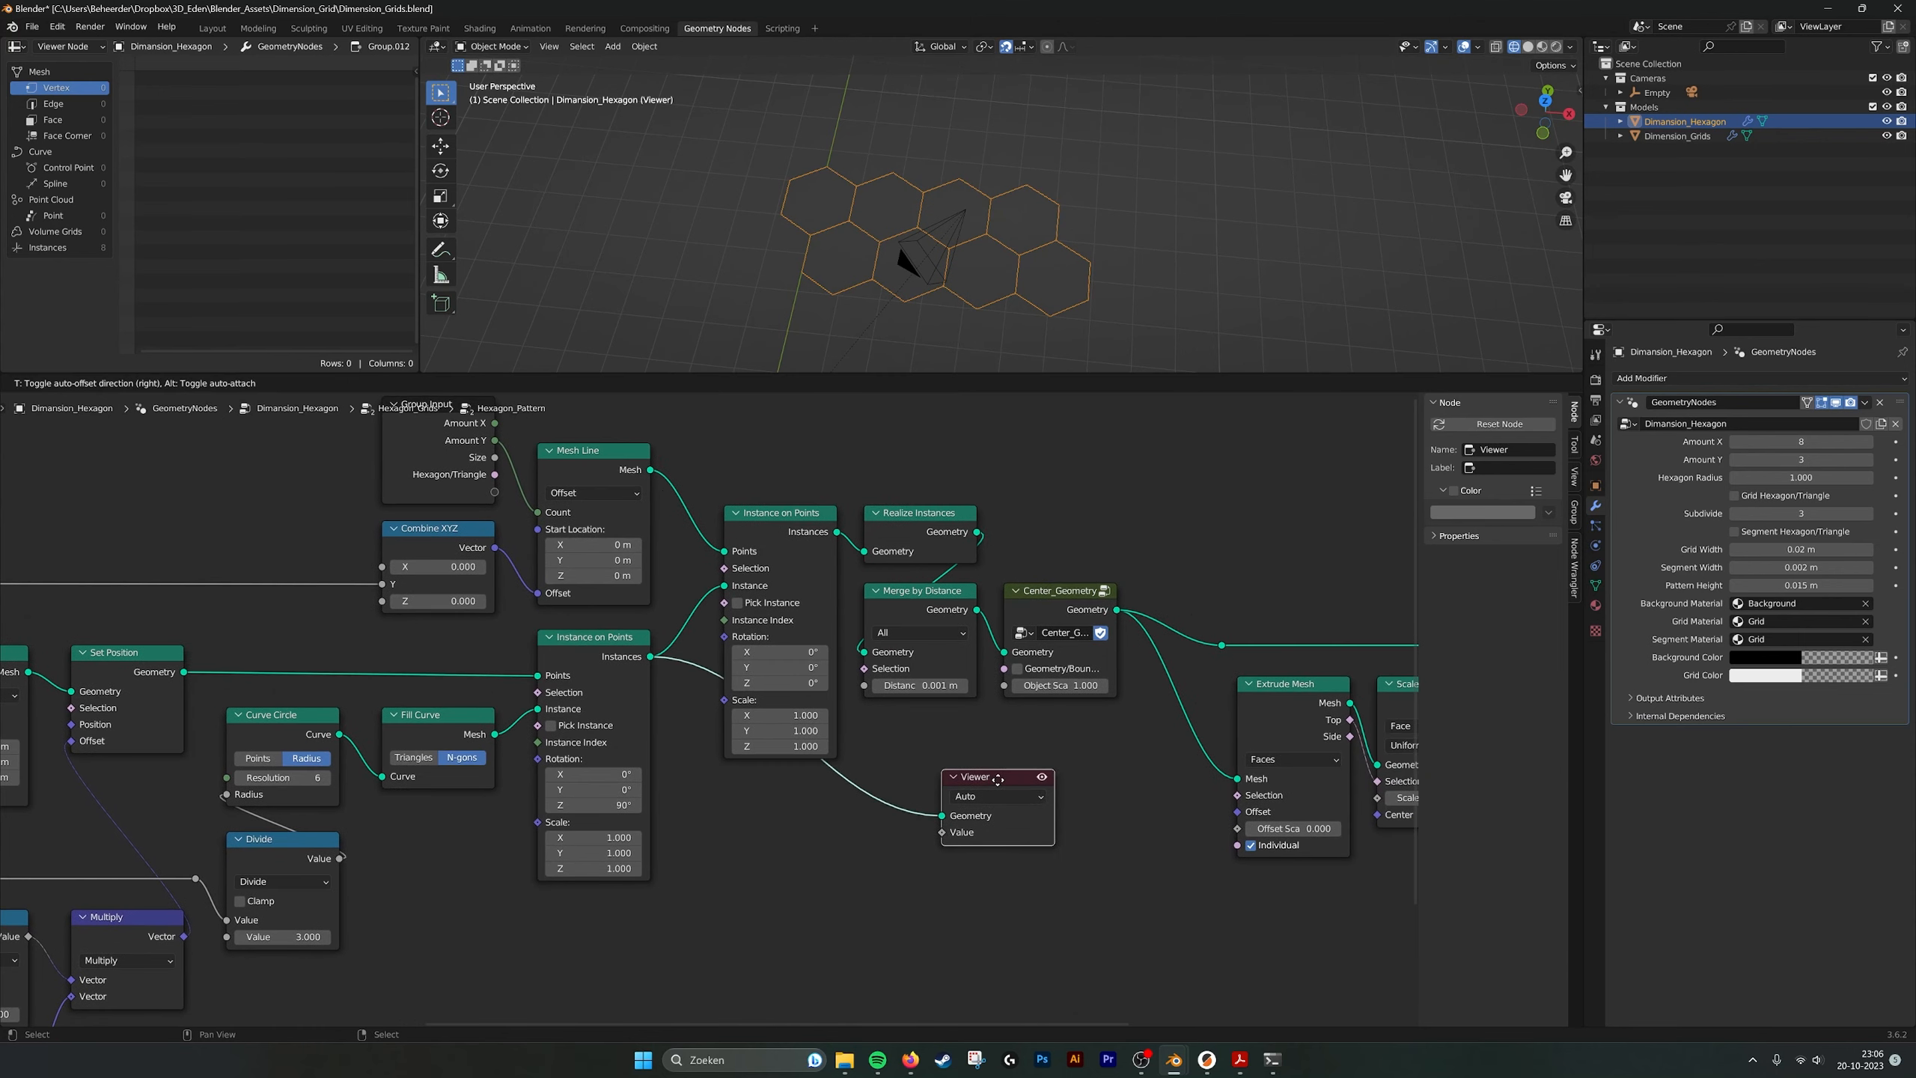
click(834, 538)
drag(835, 532, 973, 787)
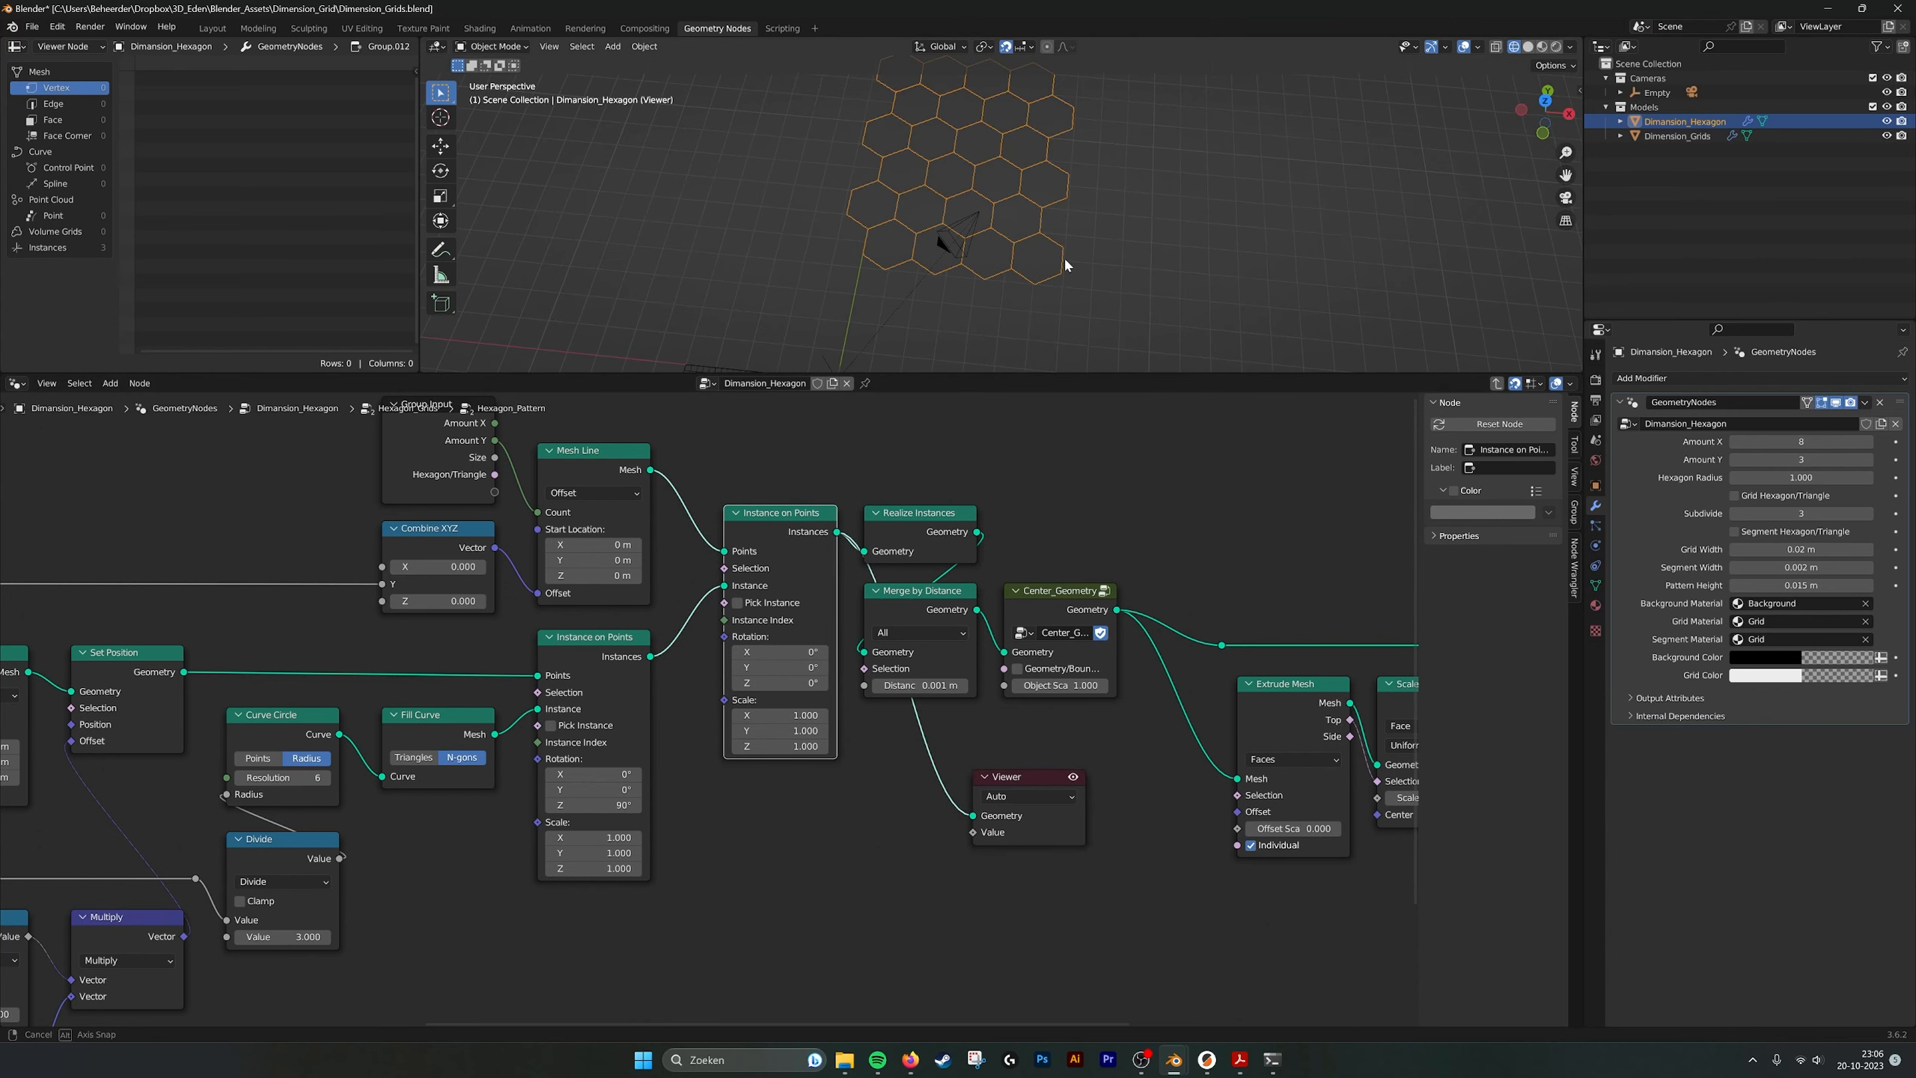
middle_drag(1063, 254, 927, 306)
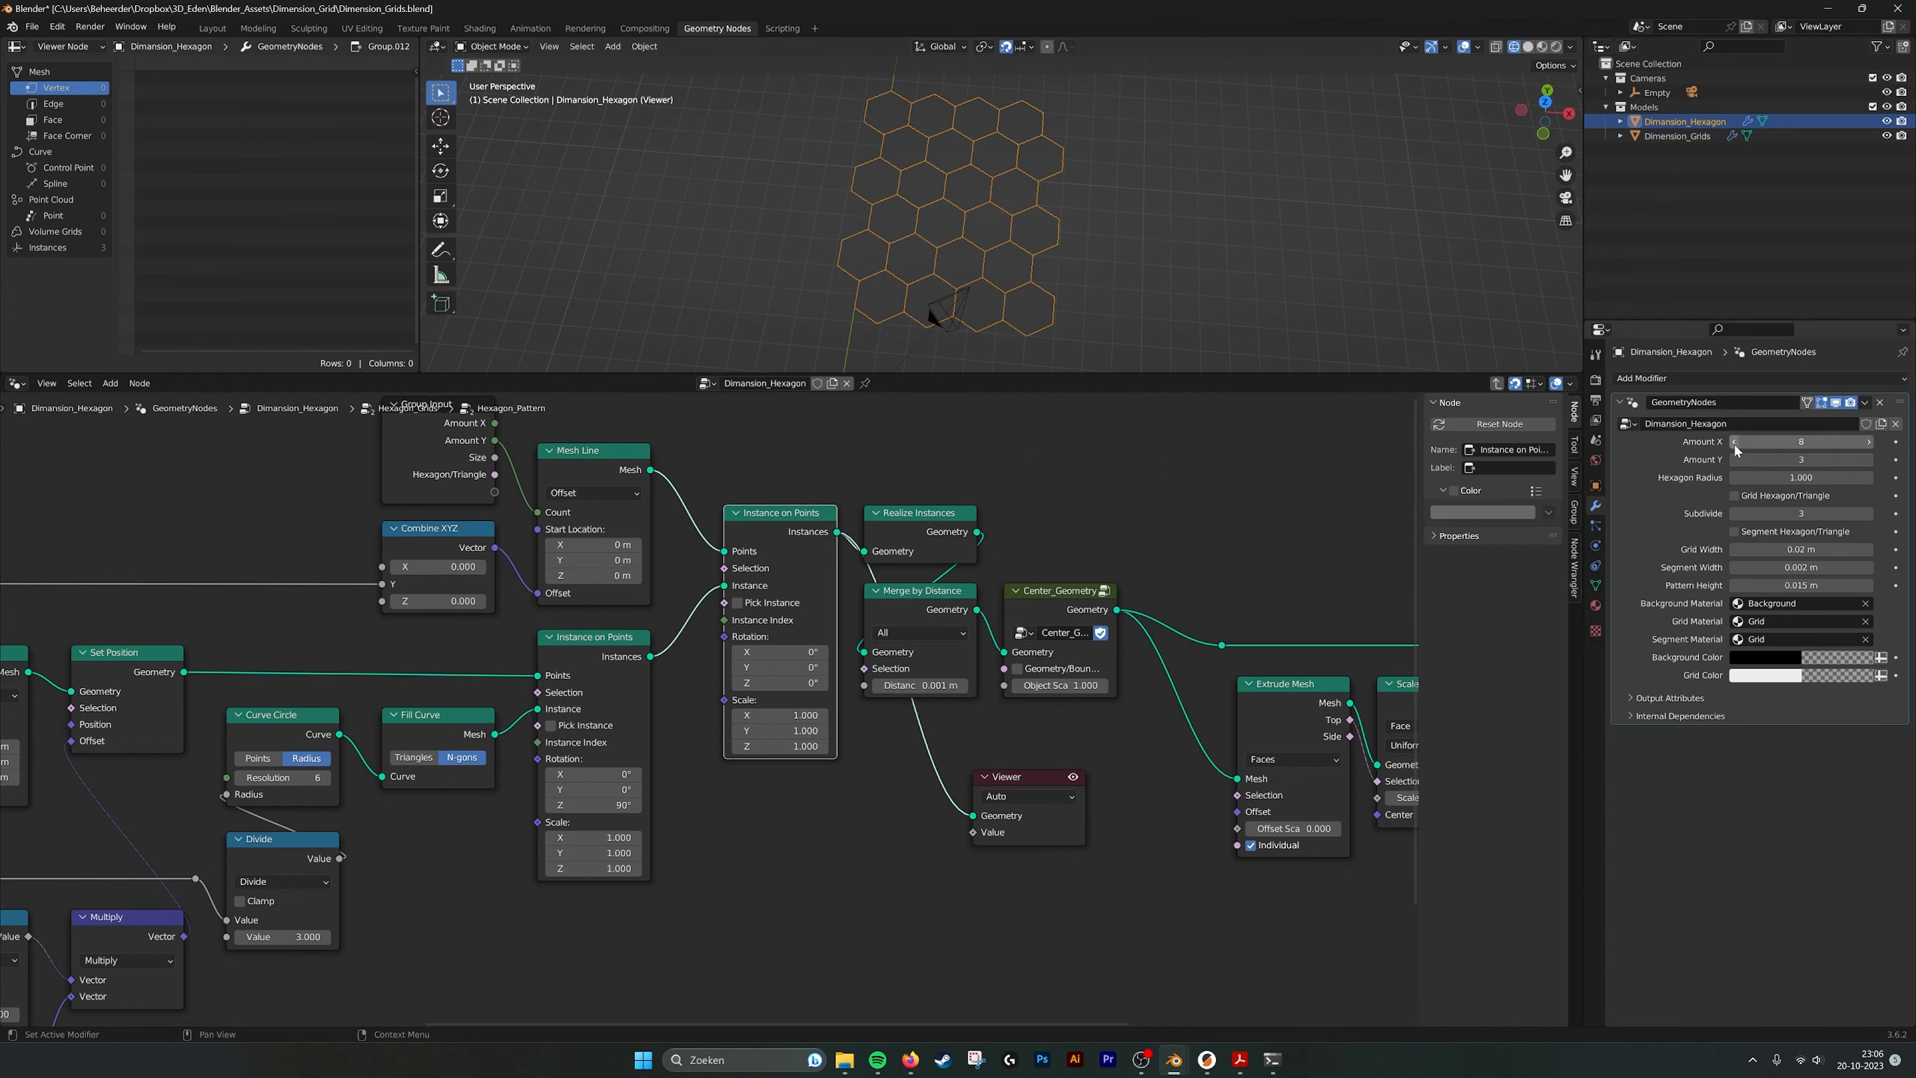
Raise the modifier's Amount Y to 6 to test the repeated rows, and return it to 3.
mouse_move(1772, 441)
mouse_down()
mouse_move(1731, 442)
mouse_move(1773, 442)
mouse_up()
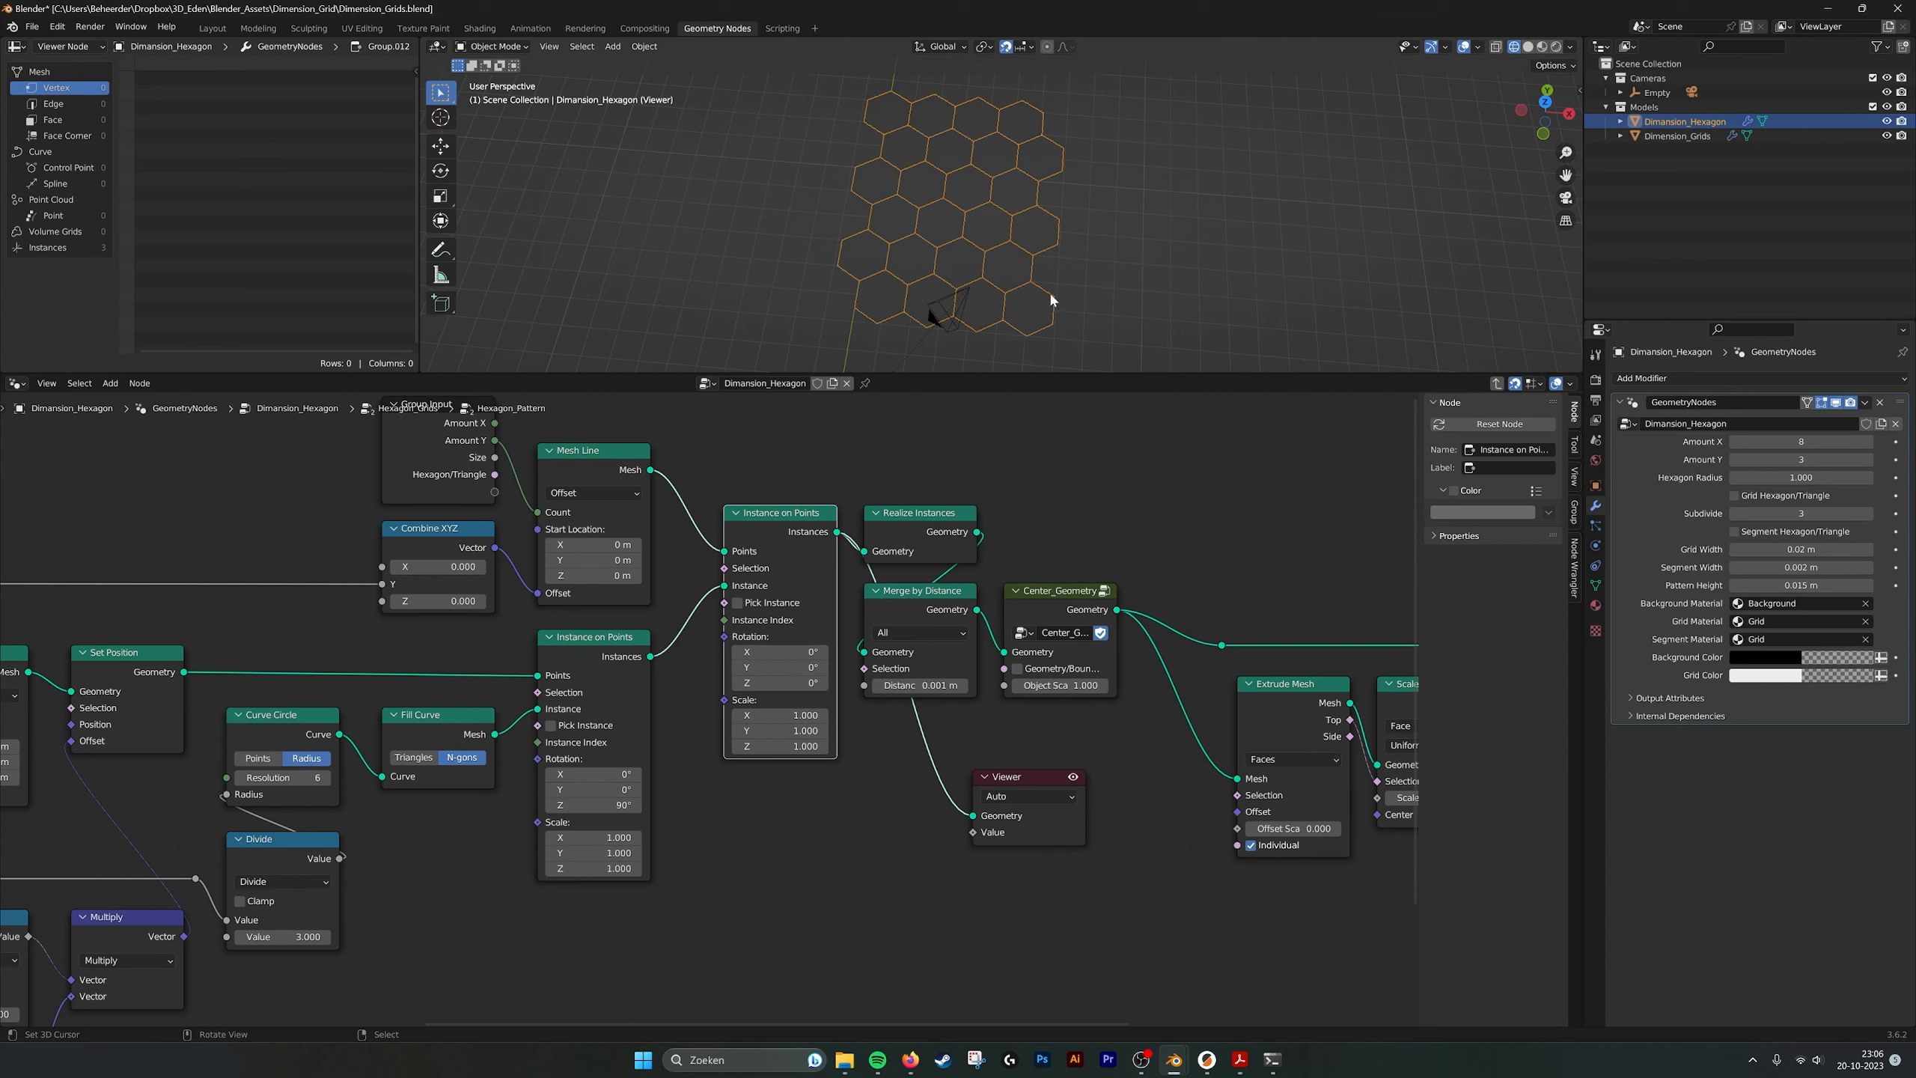
drag(1871, 459, 1901, 459)
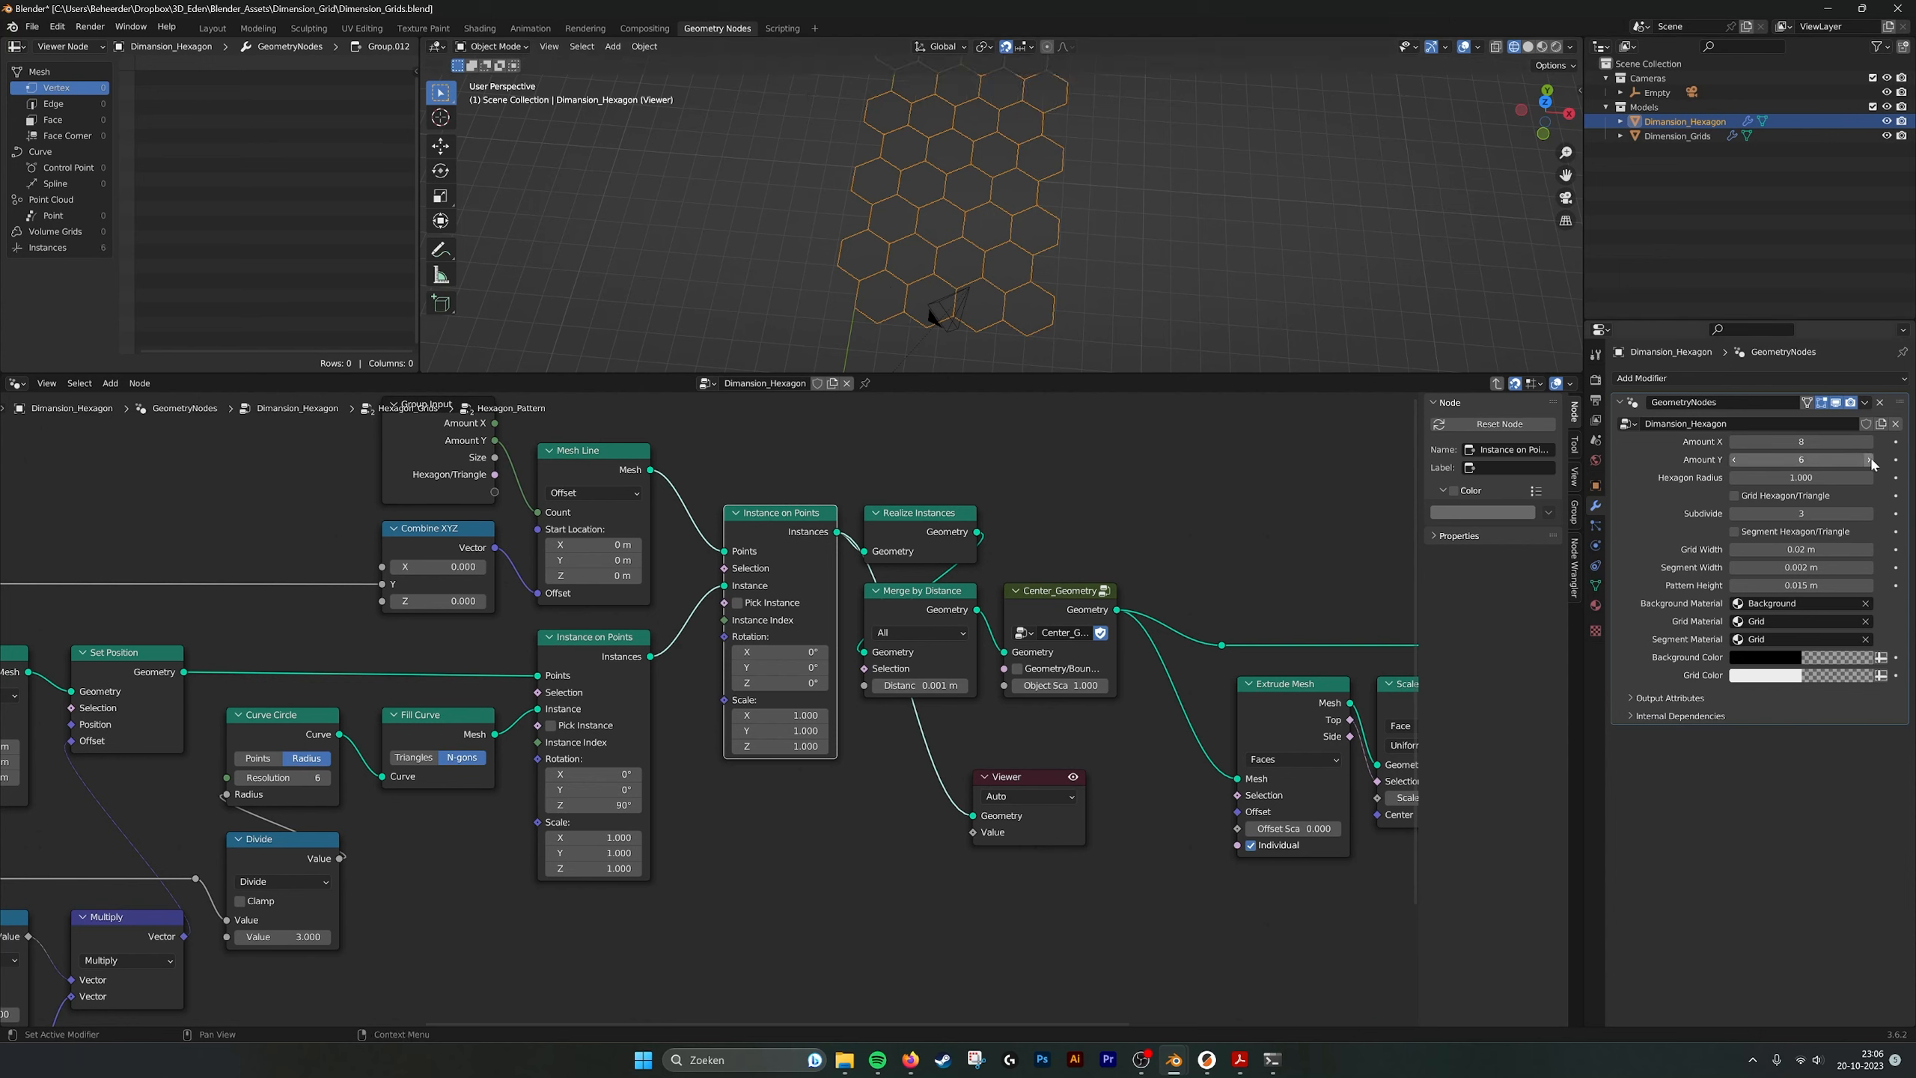
click(1736, 461)
click(1735, 461)
click(1735, 461)
click(1736, 463)
click(1869, 460)
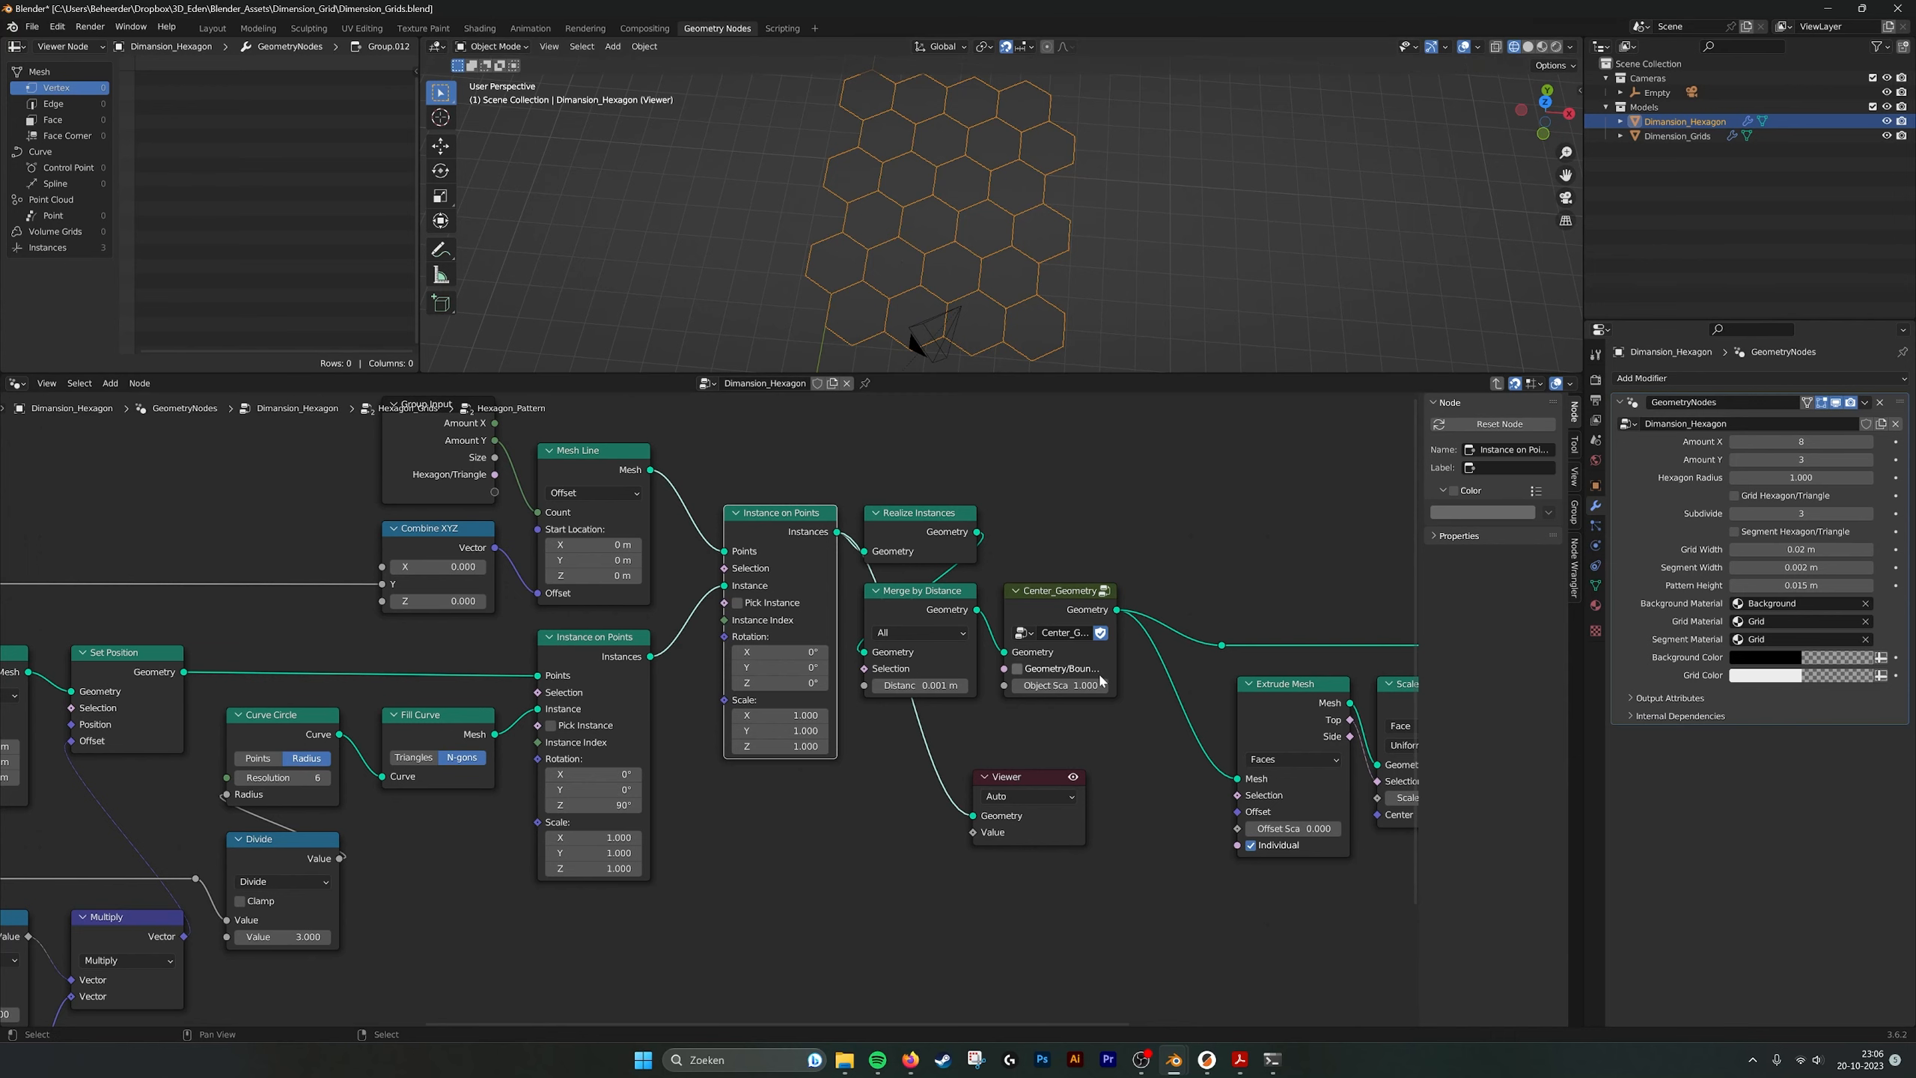
Preview the Realize Instances output and compare it with the Merge by Distance output before Center_Geometry.
middle_drag(1132, 697, 1003, 659)
drag(848, 494, 963, 735)
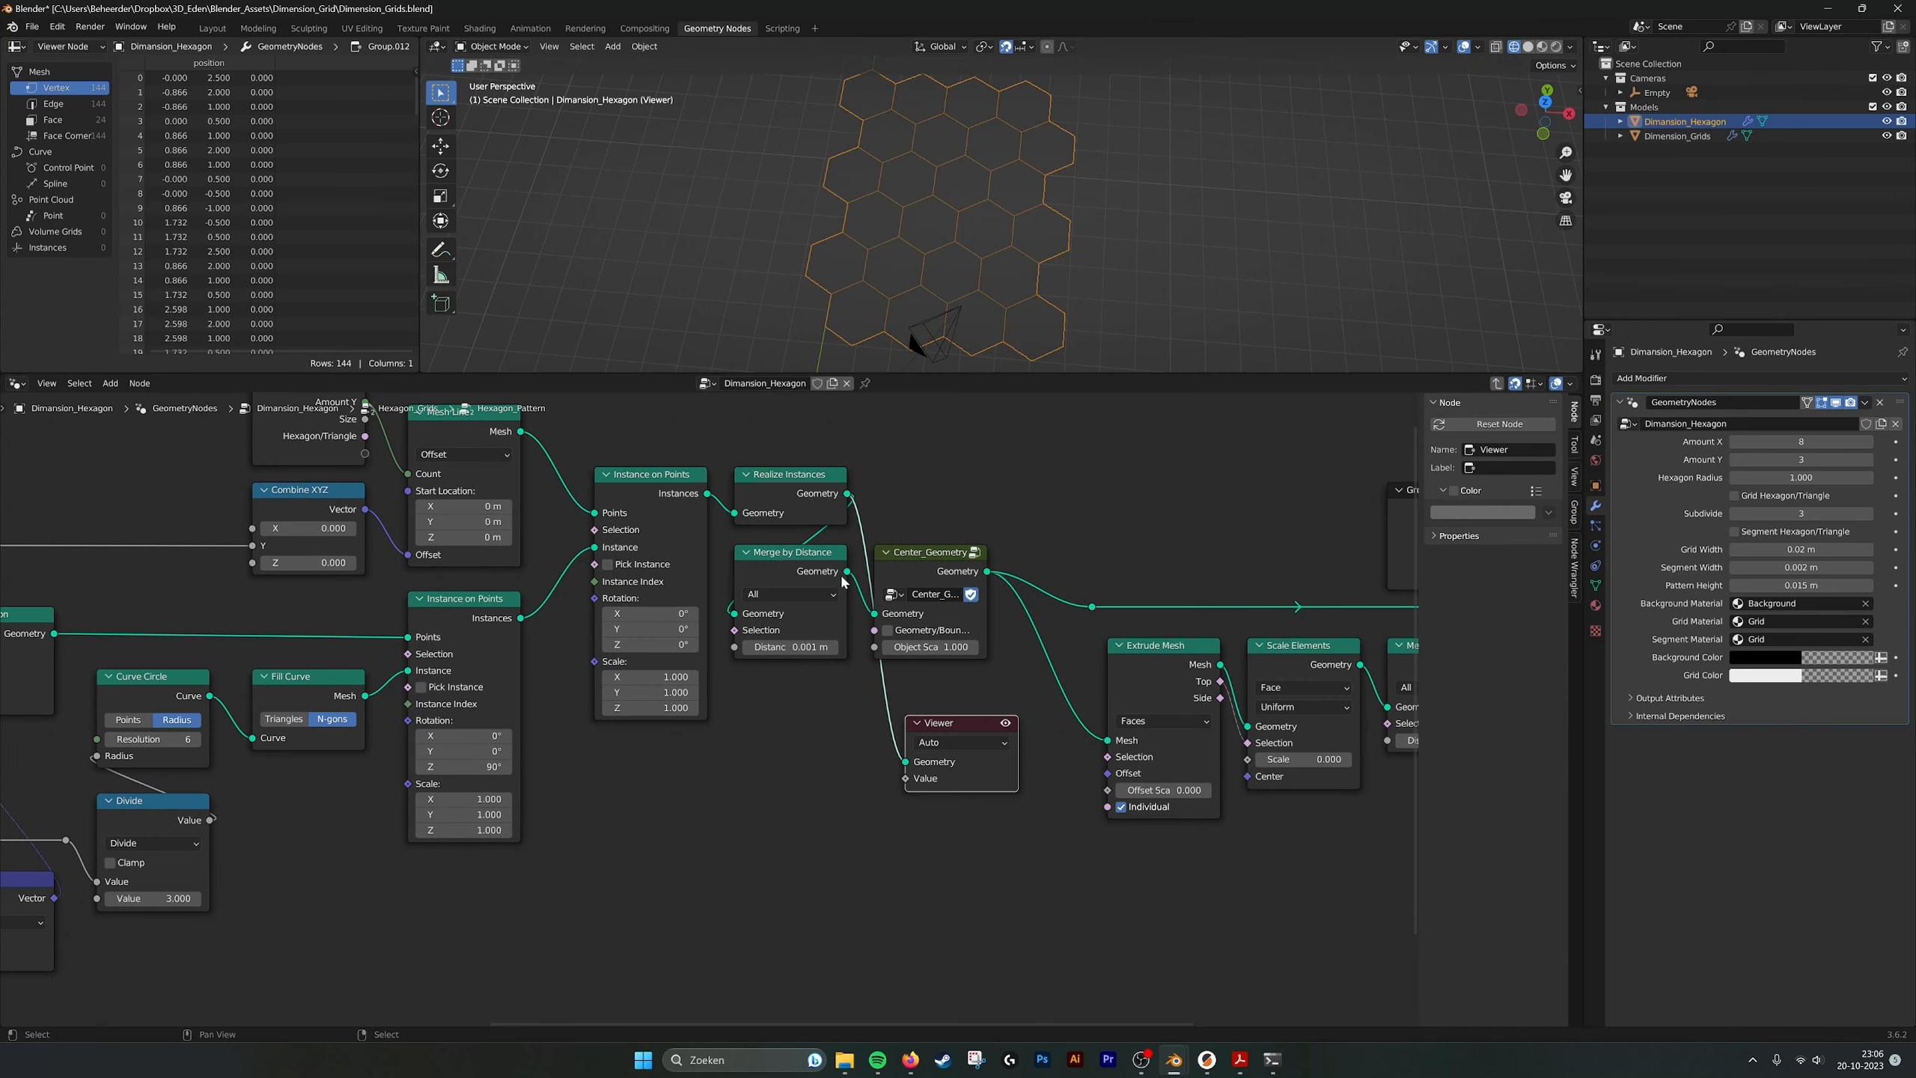
drag(848, 571, 905, 760)
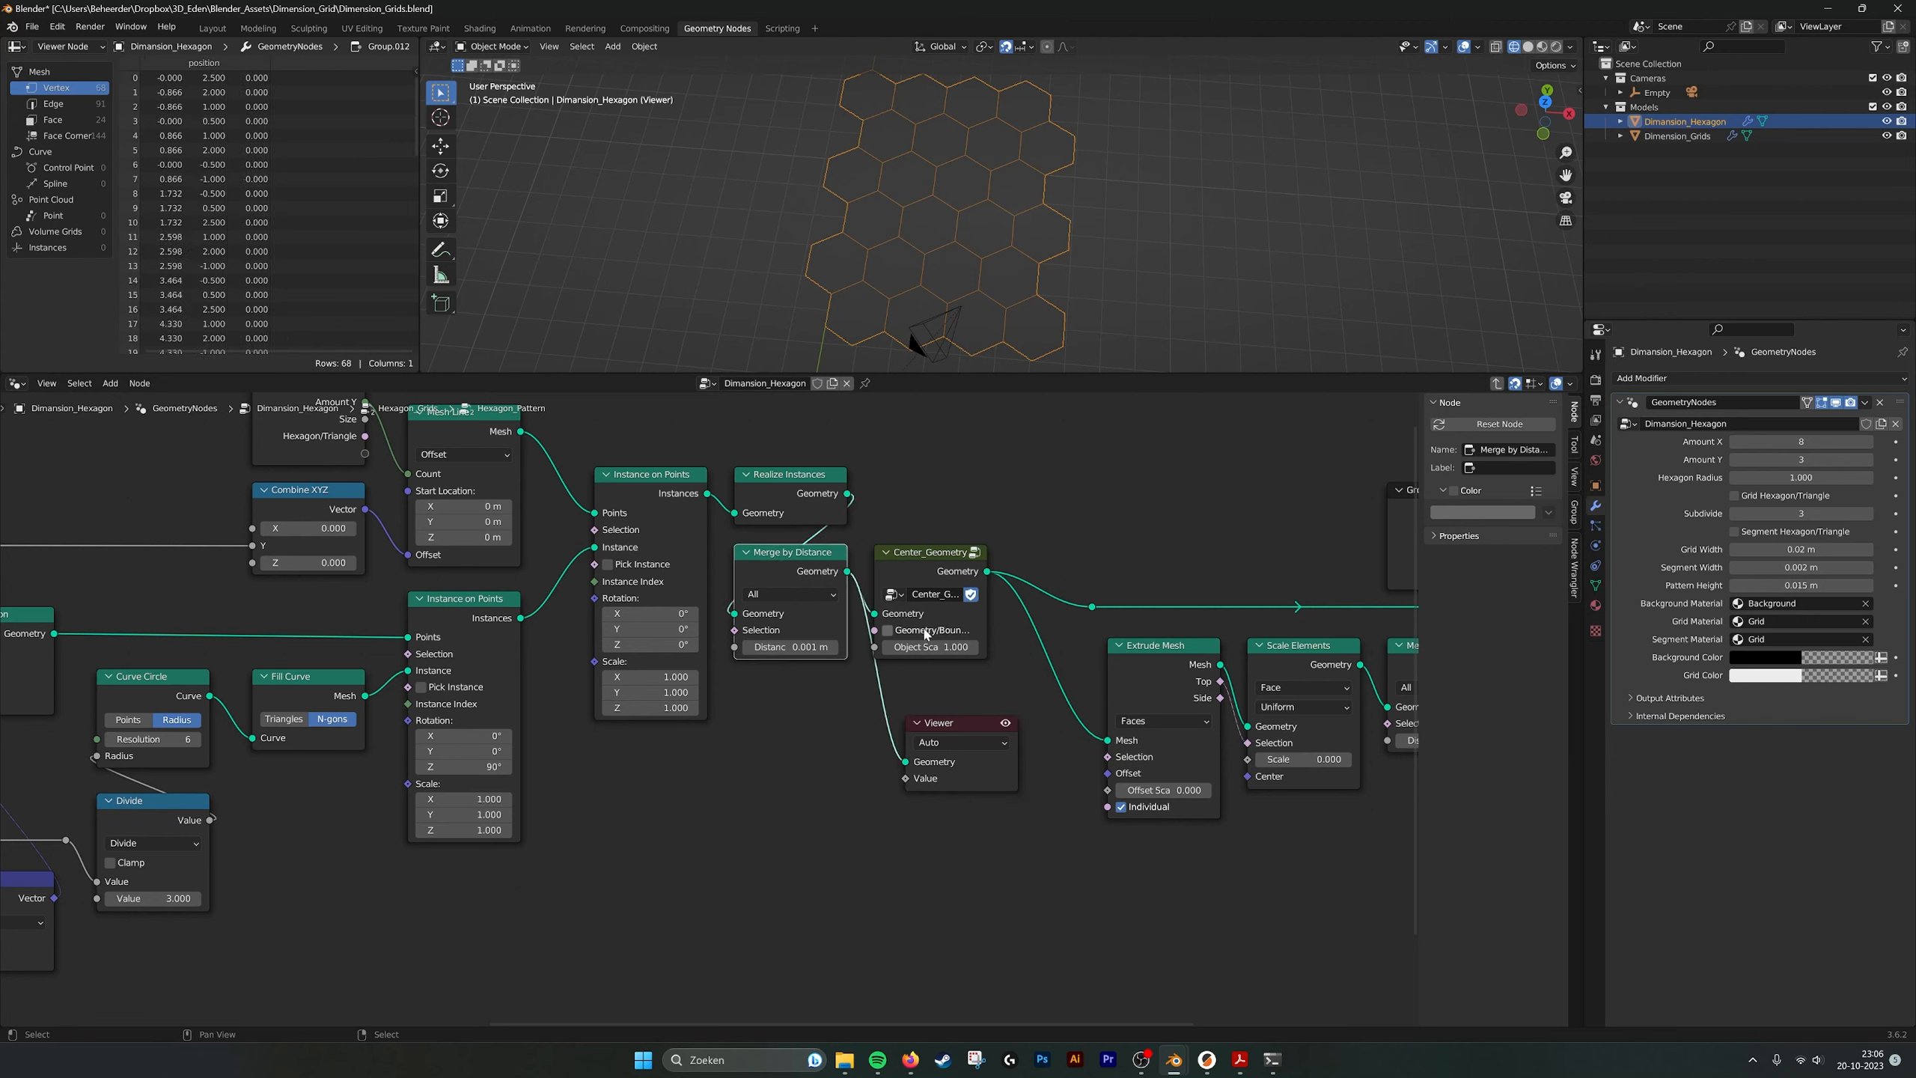
scroll(927, 283, up, 4)
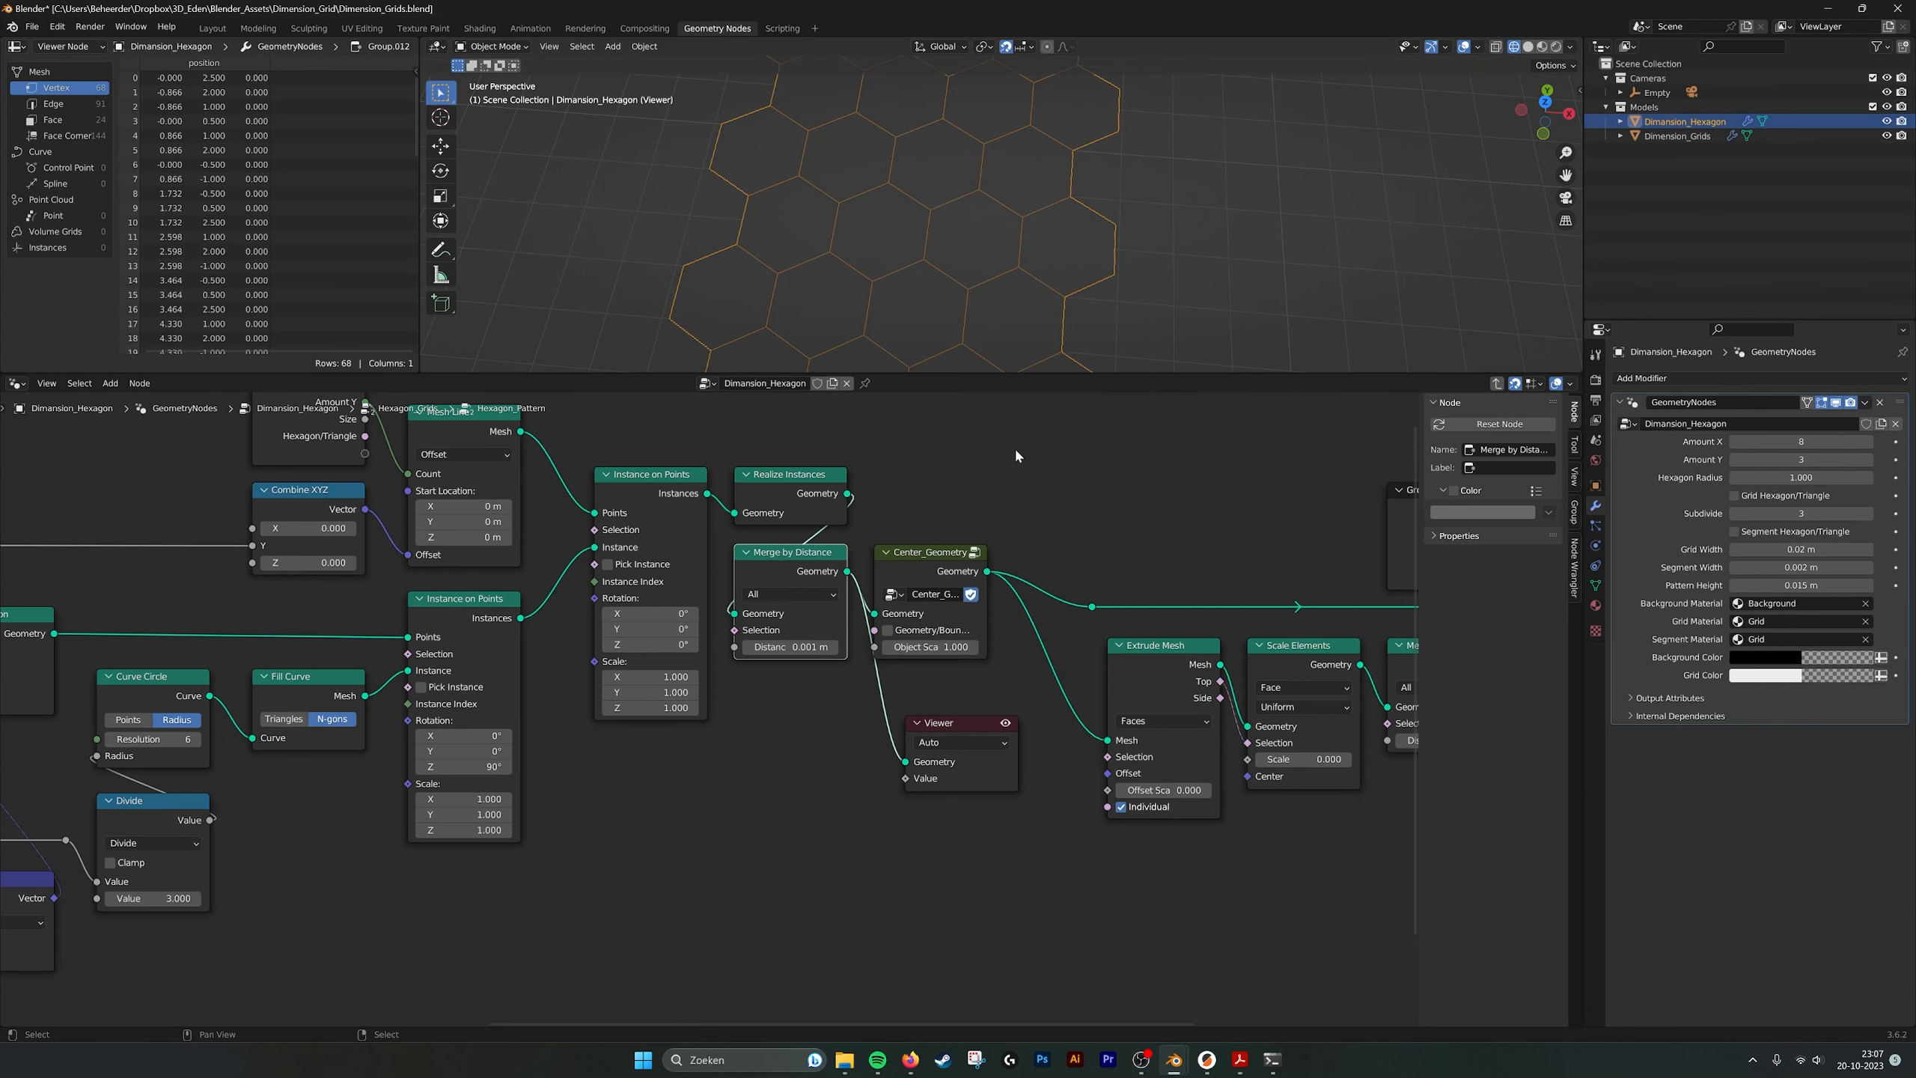
Move the Viewer above Extrude Mesh and preview the Center_Geometry output to check the grid's centering.
middle_drag(1018, 453, 812, 453)
drag(764, 727, 983, 463)
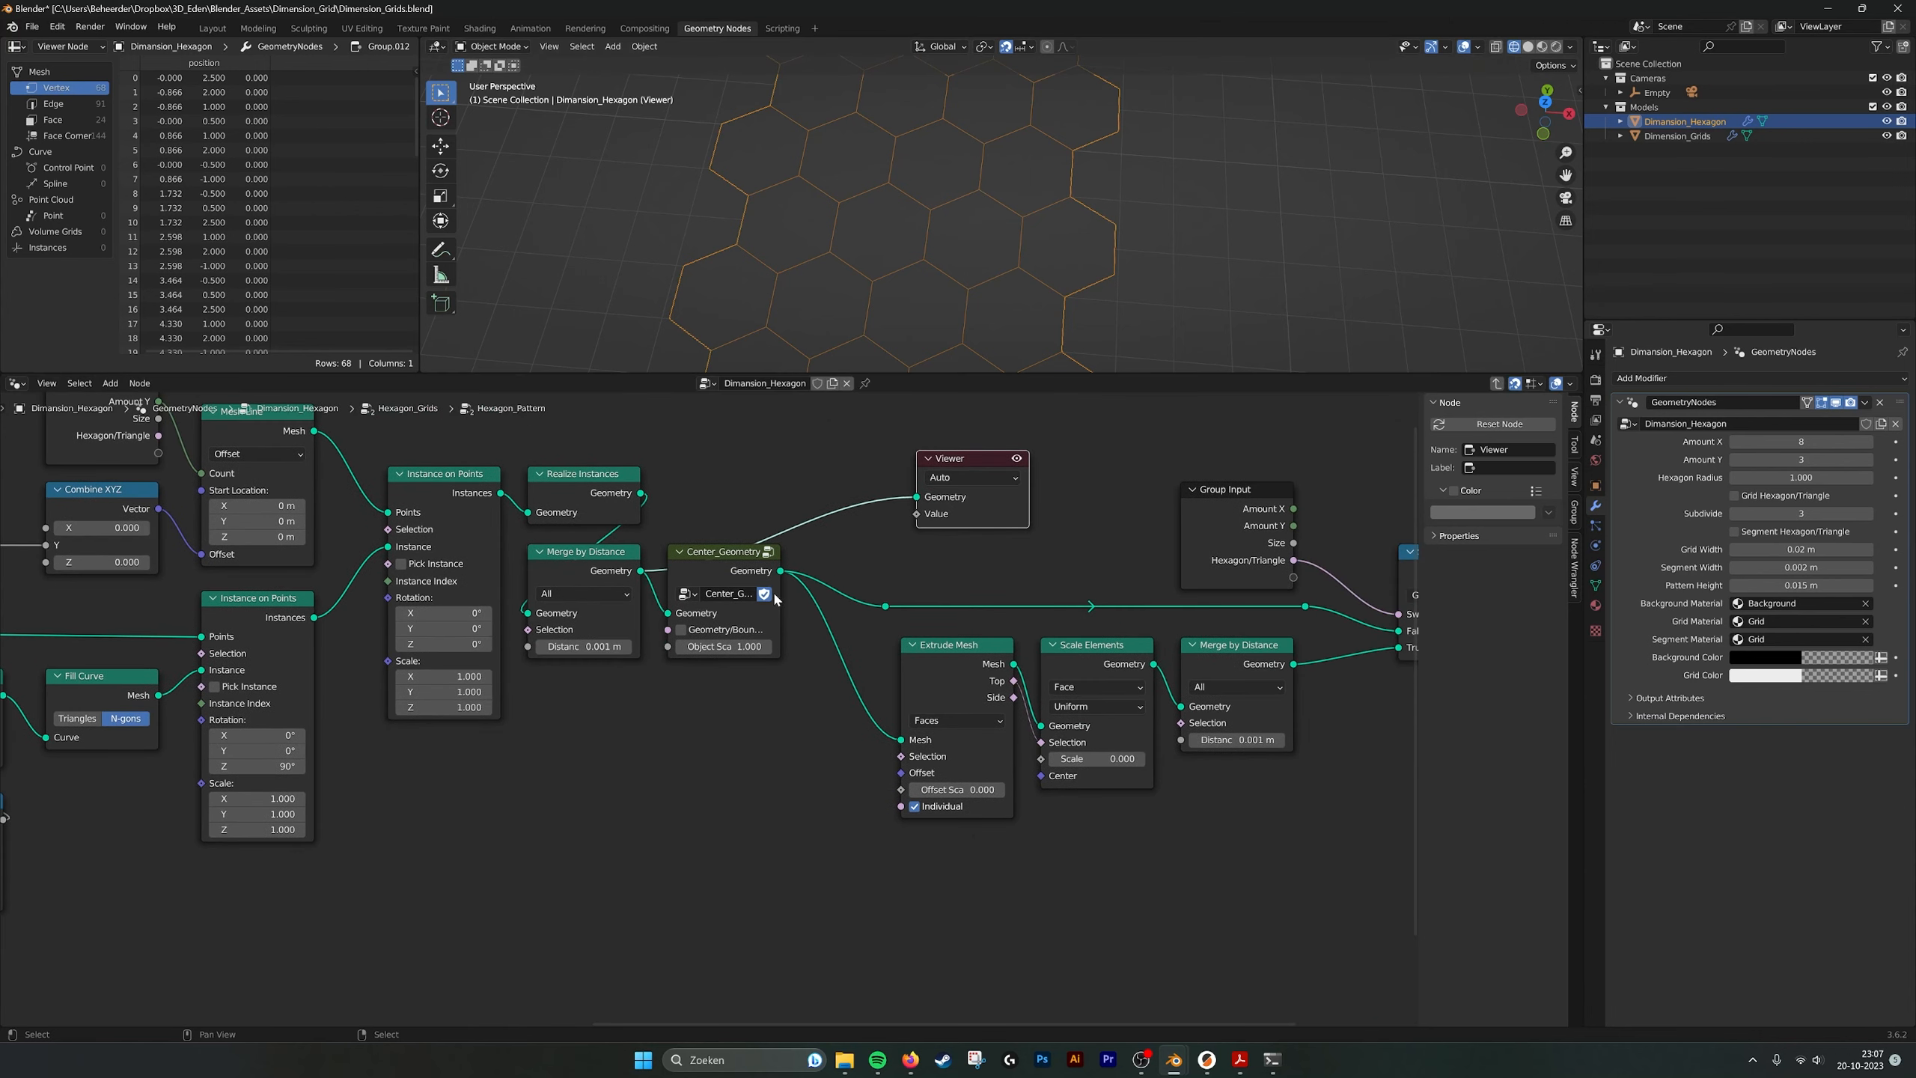
drag(780, 570, 917, 497)
scroll(979, 264, down, 2)
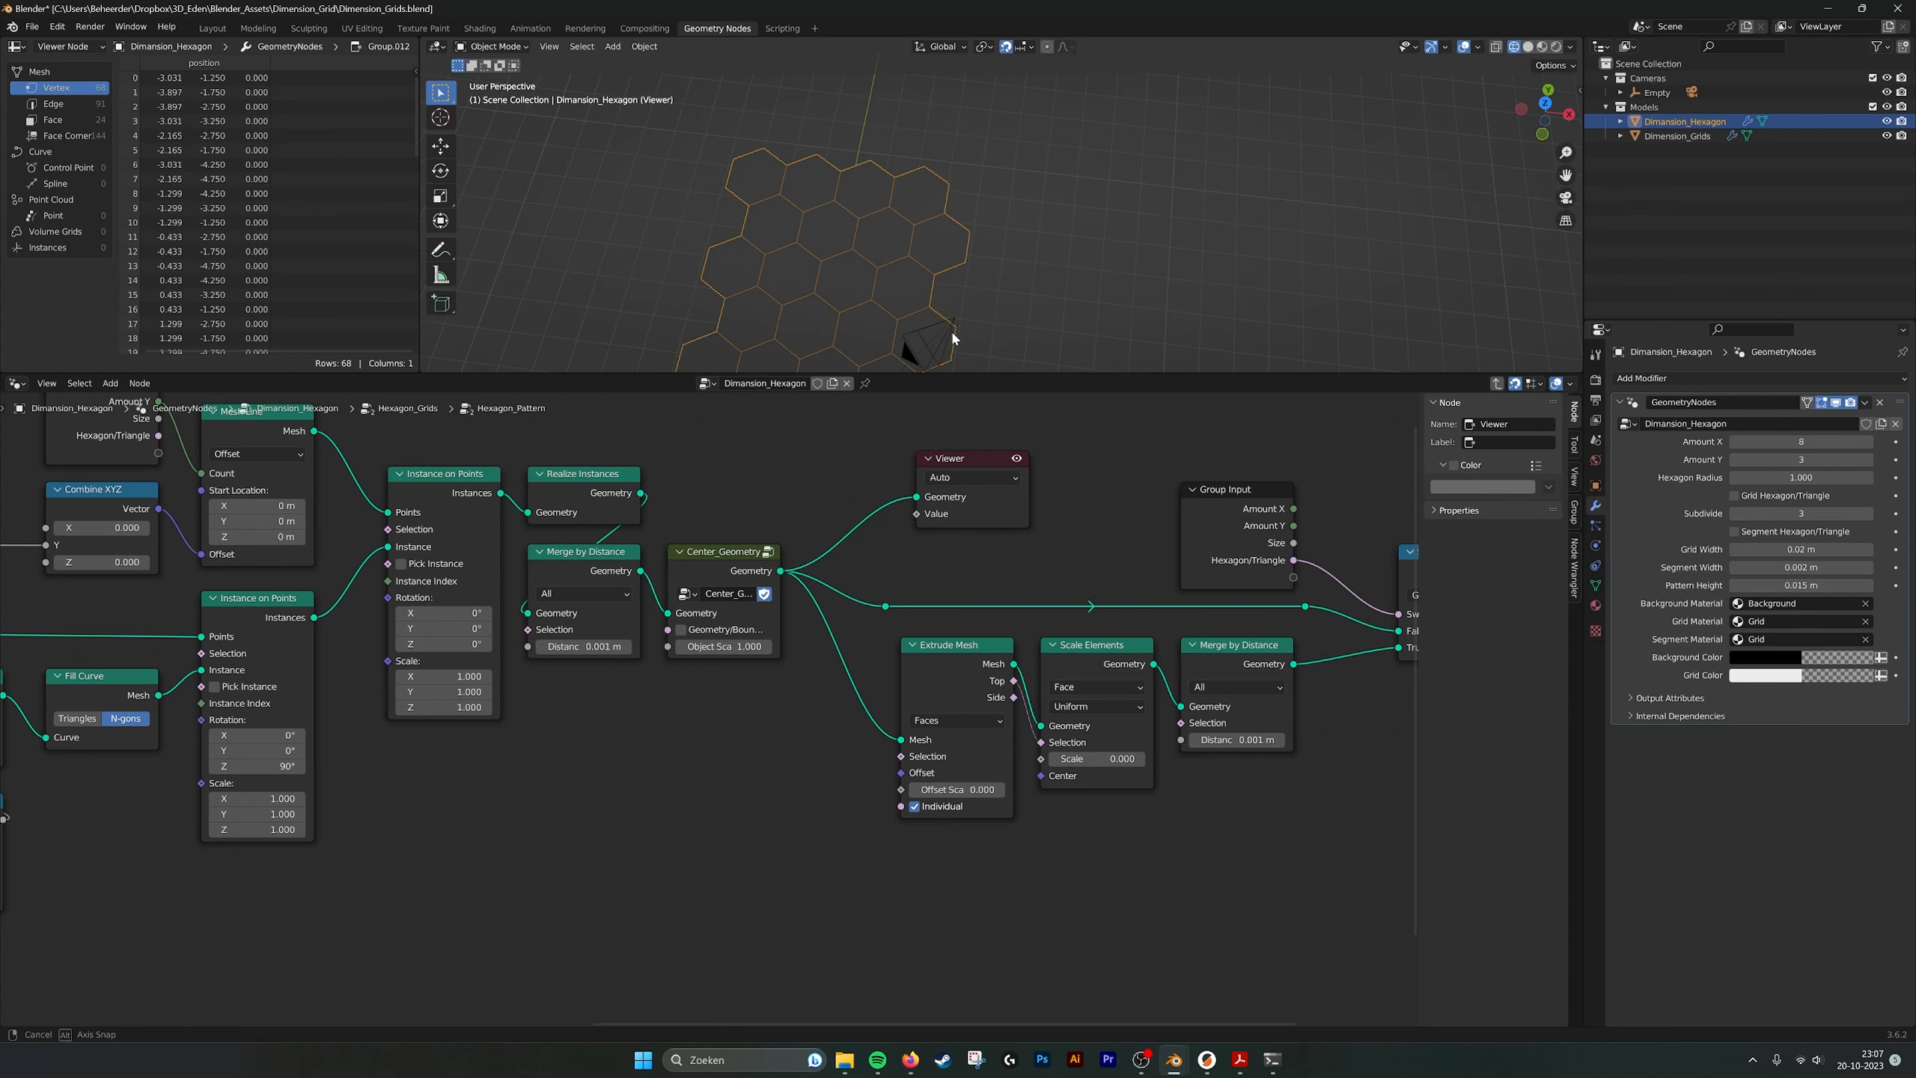
middle_drag(951, 333, 874, 351)
scroll(877, 305, down, 3)
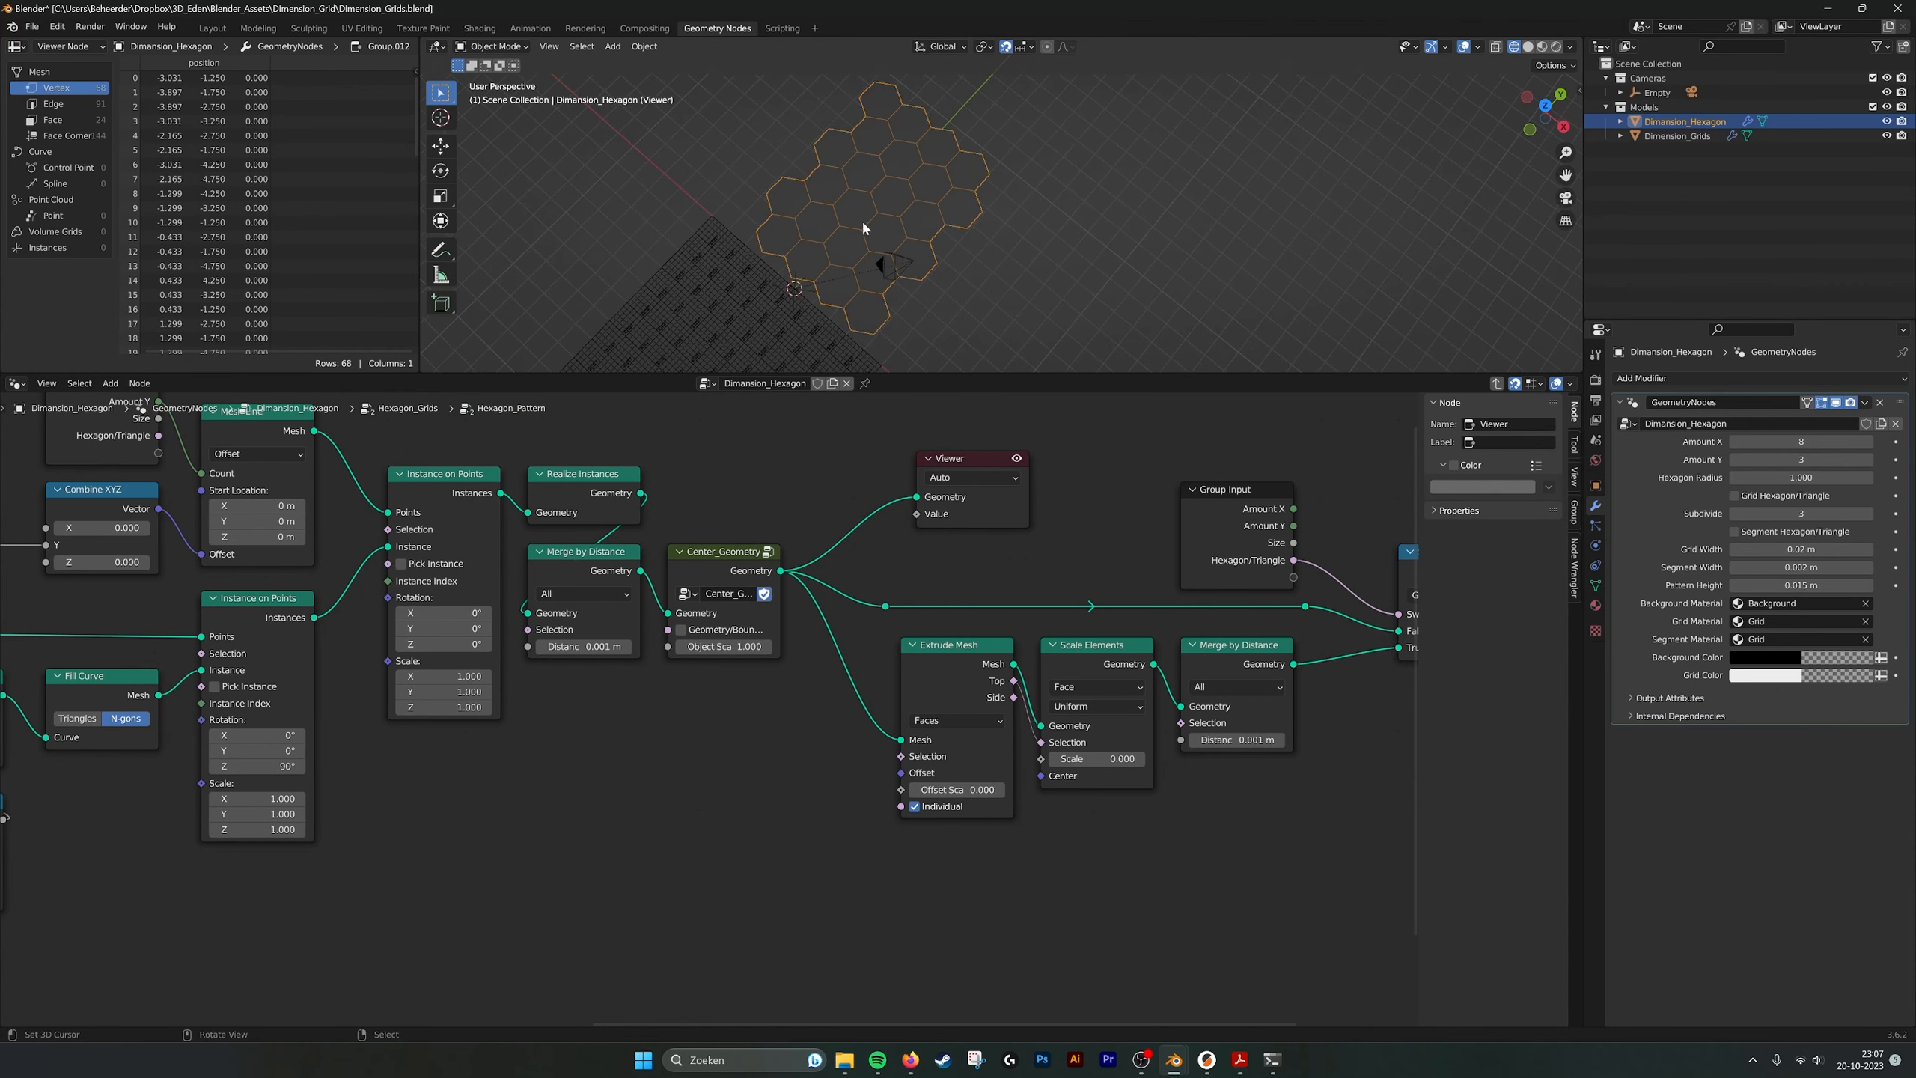
Move the Viewer below the Switch node and preview the Extrude Mesh node's Mesh output close up.
middle_drag(988, 486, 553, 499)
drag(553, 500, 1034, 748)
ctrl+shift+click(578, 688)
scroll(981, 267, up, 5)
middle_drag(982, 266, 1047, 215)
scroll(1069, 225, up, 4)
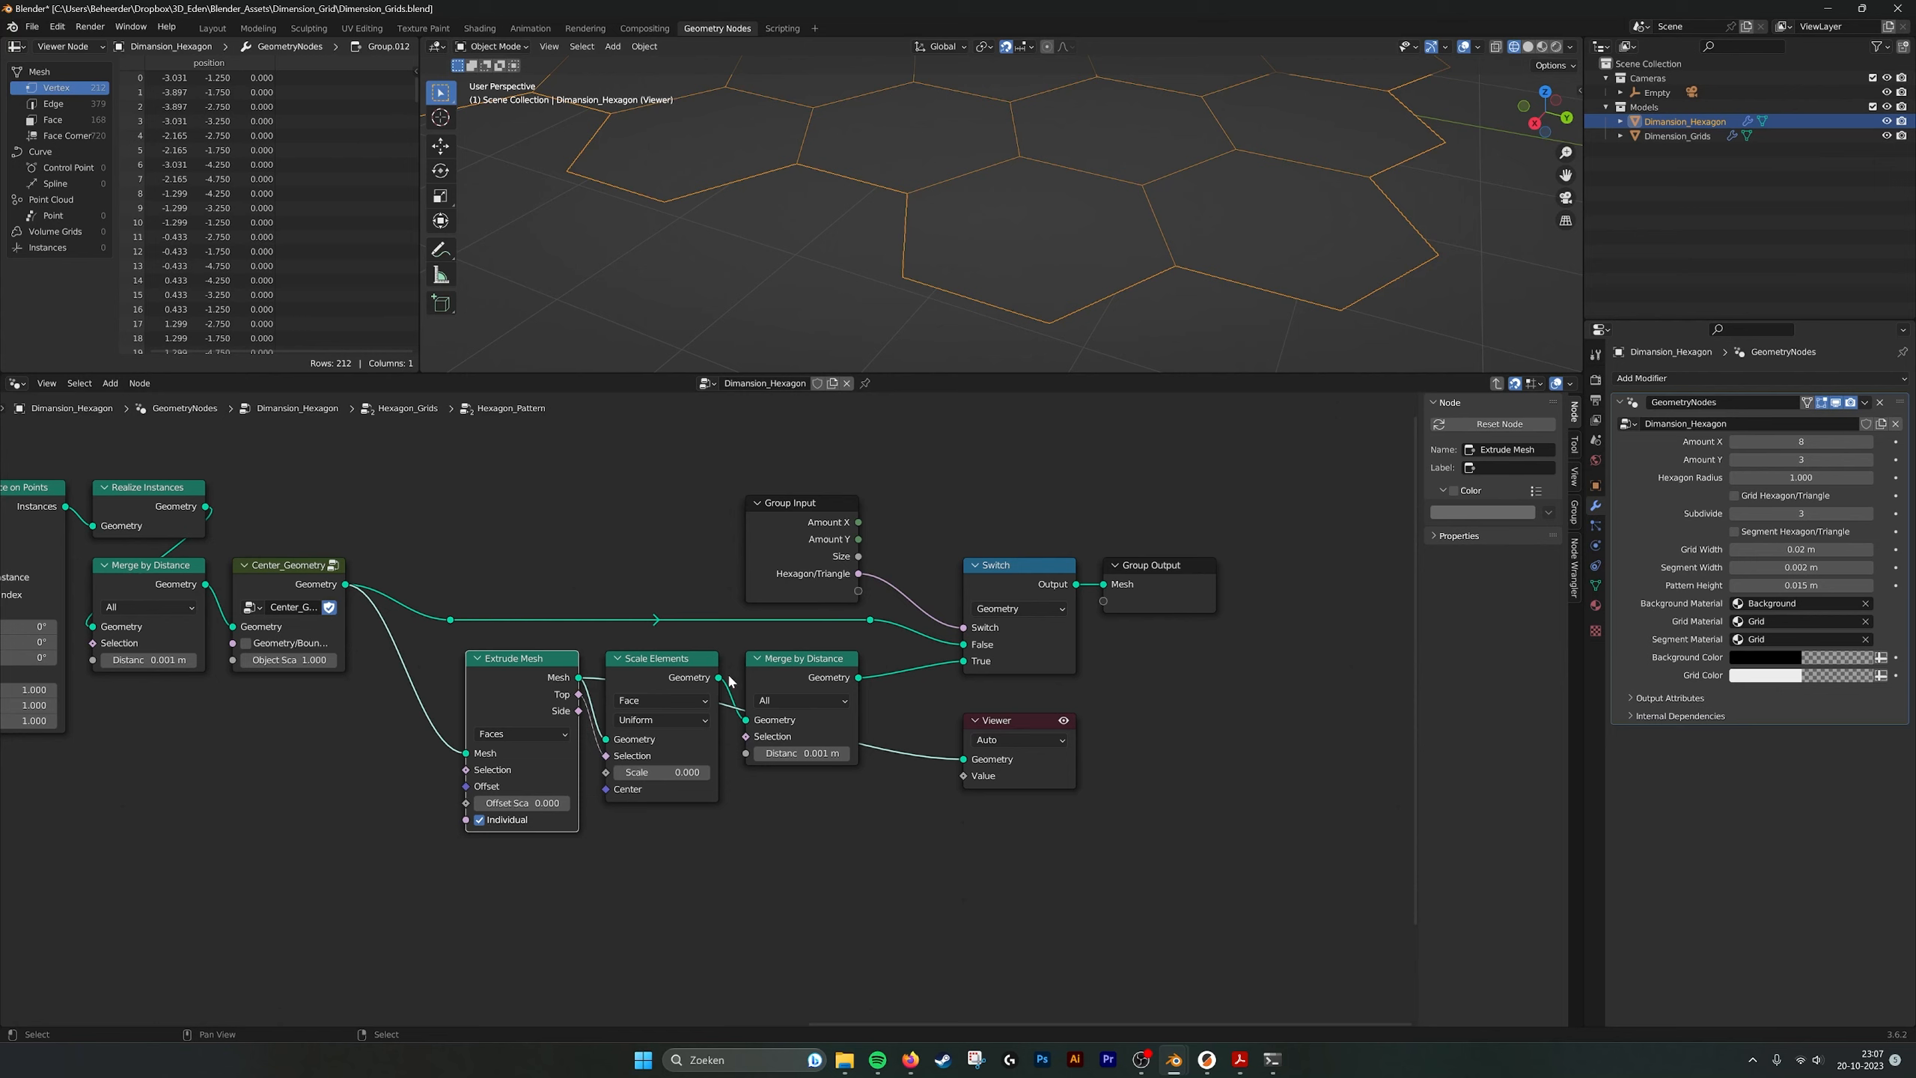
Preview the Scale Elements geometry through the Viewer and examine how the hexagons are divided into triangles.
drag(719, 678, 975, 761)
middle_drag(1161, 163, 1212, 228)
scroll(966, 213, down, 5)
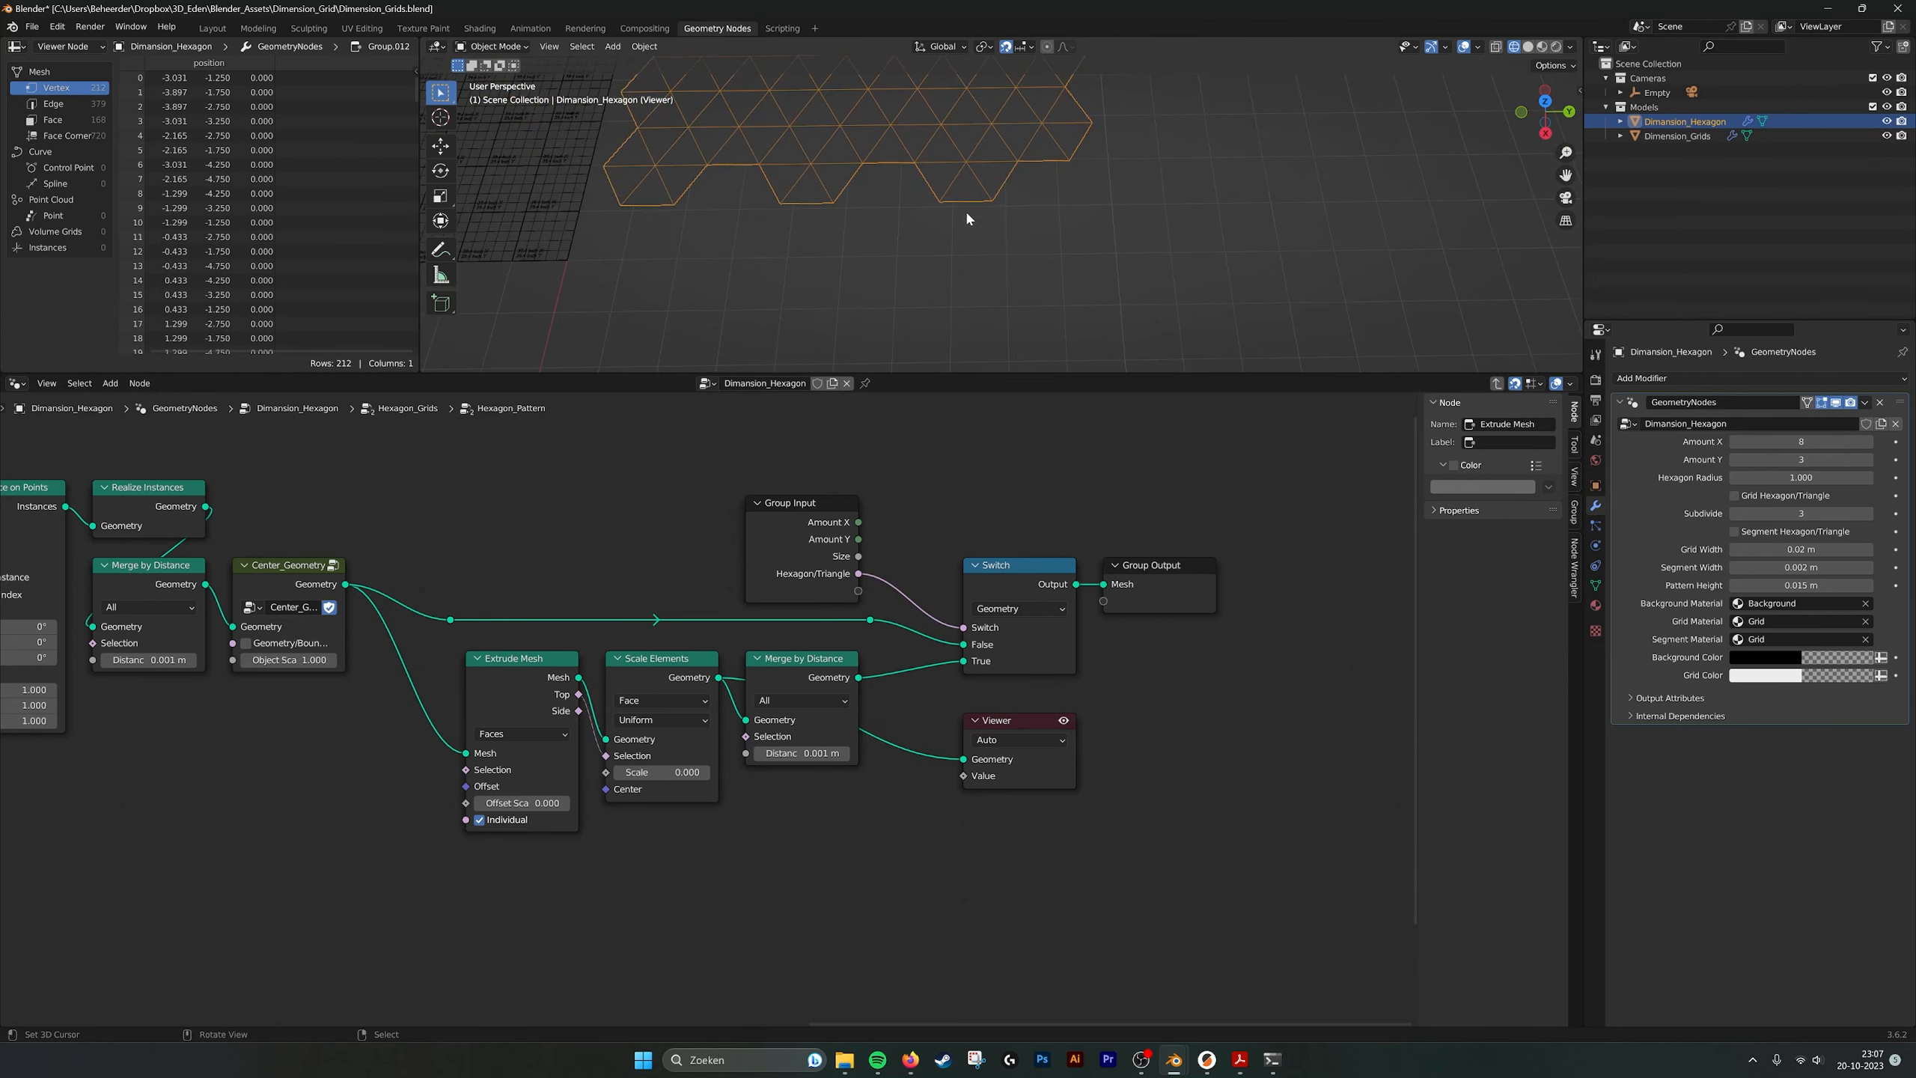
middle_drag(828, 819, 838, 840)
mouse_move(877, 203)
middle_down()
mouse_move(893, 270)
mouse_move(887, 233)
middle_up()
shift+middle_drag(913, 151, 1027, 309)
scroll(970, 303, up, 3)
scroll(1017, 309, down, 1)
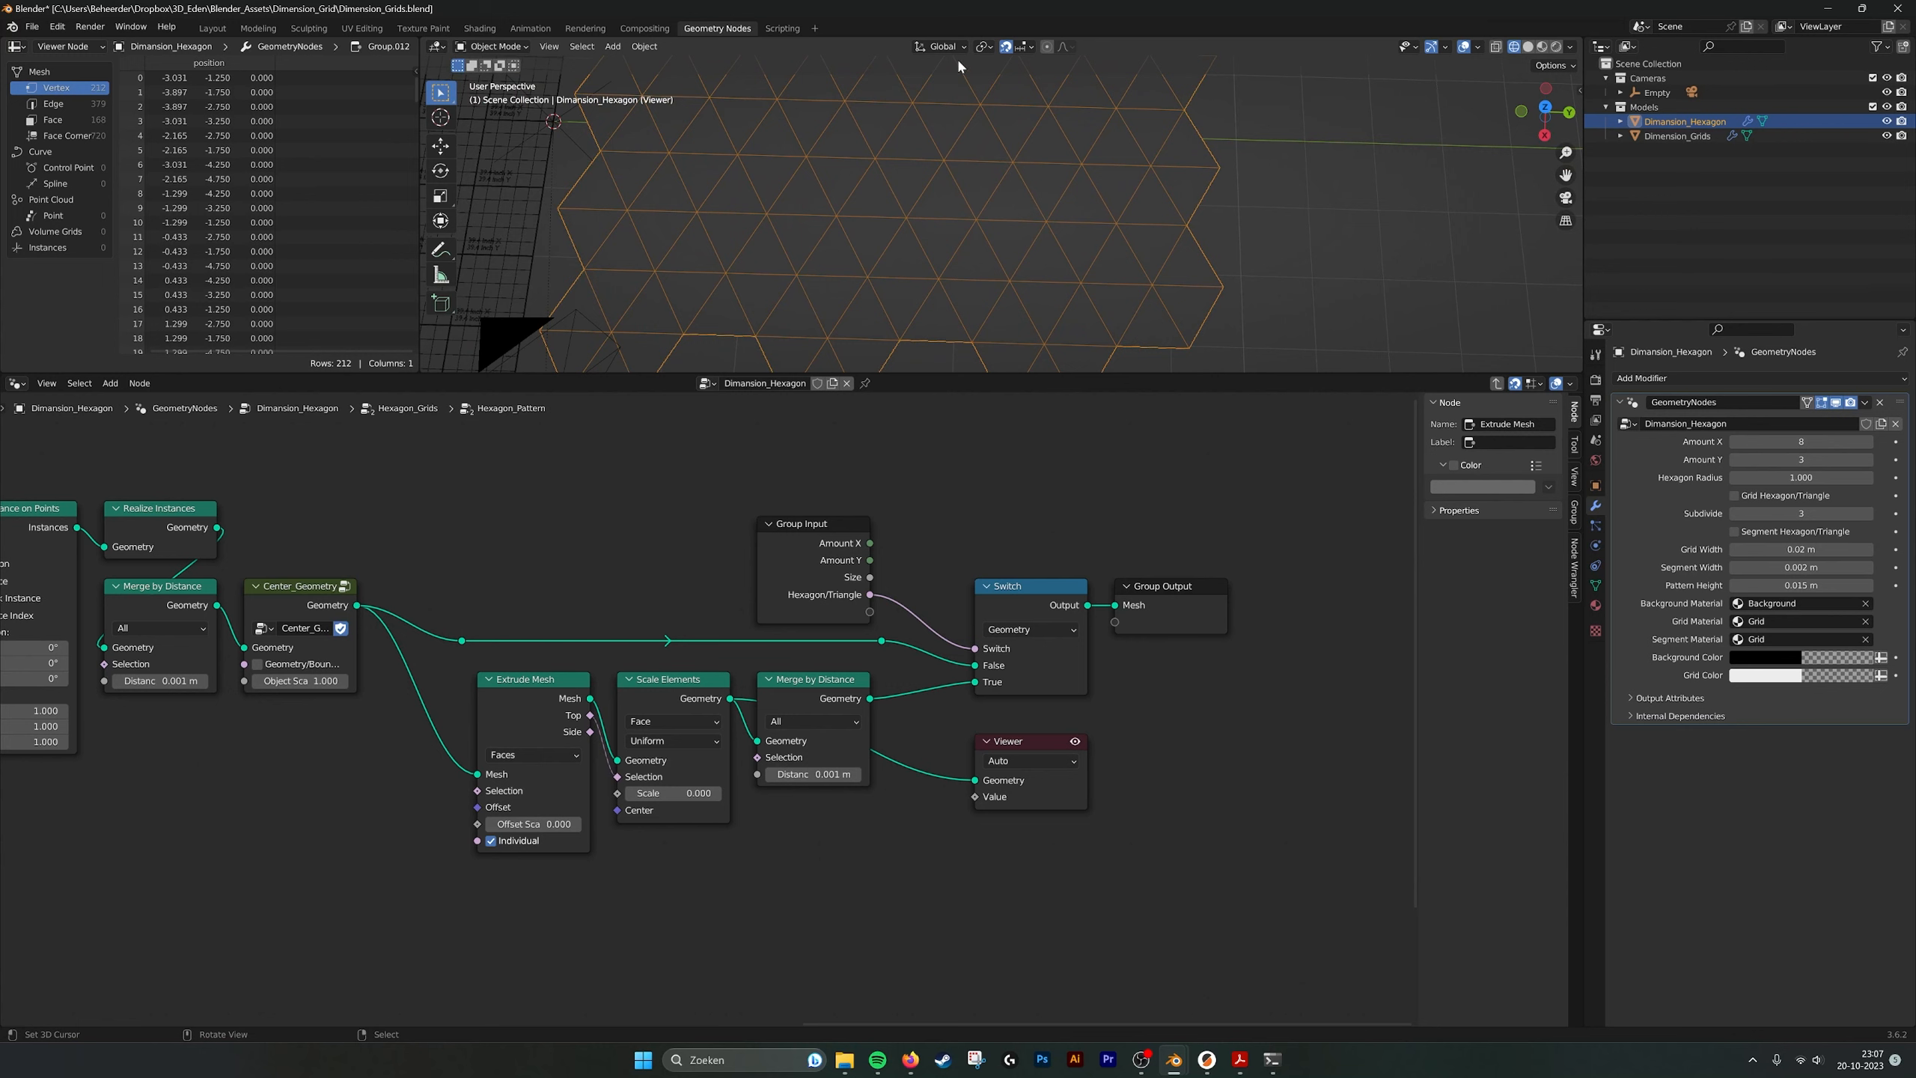
scroll(954, 220, down, 1)
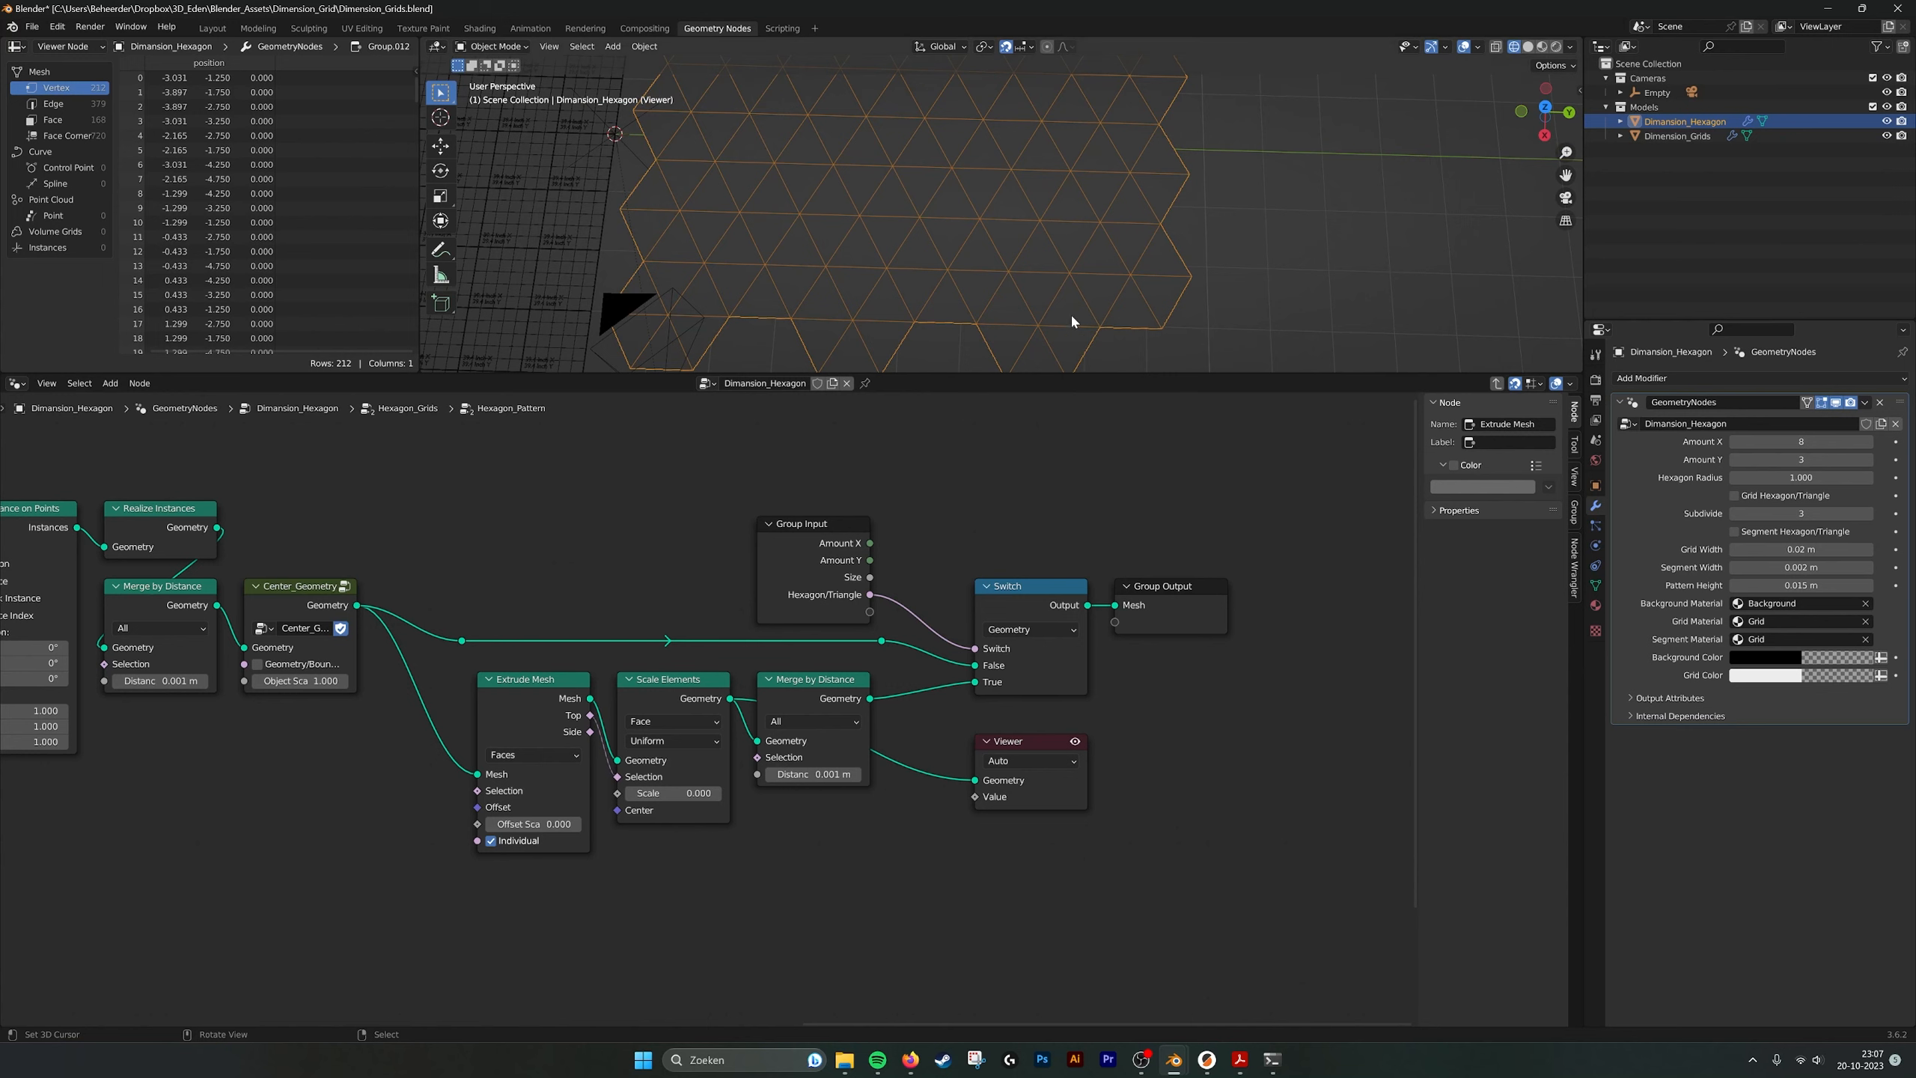
Preview the Merge by Distance output after Scale Elements, comparing it with the geometry feeding the Switch's False input.
drag(870, 700, 975, 786)
scroll(972, 303, up, 2)
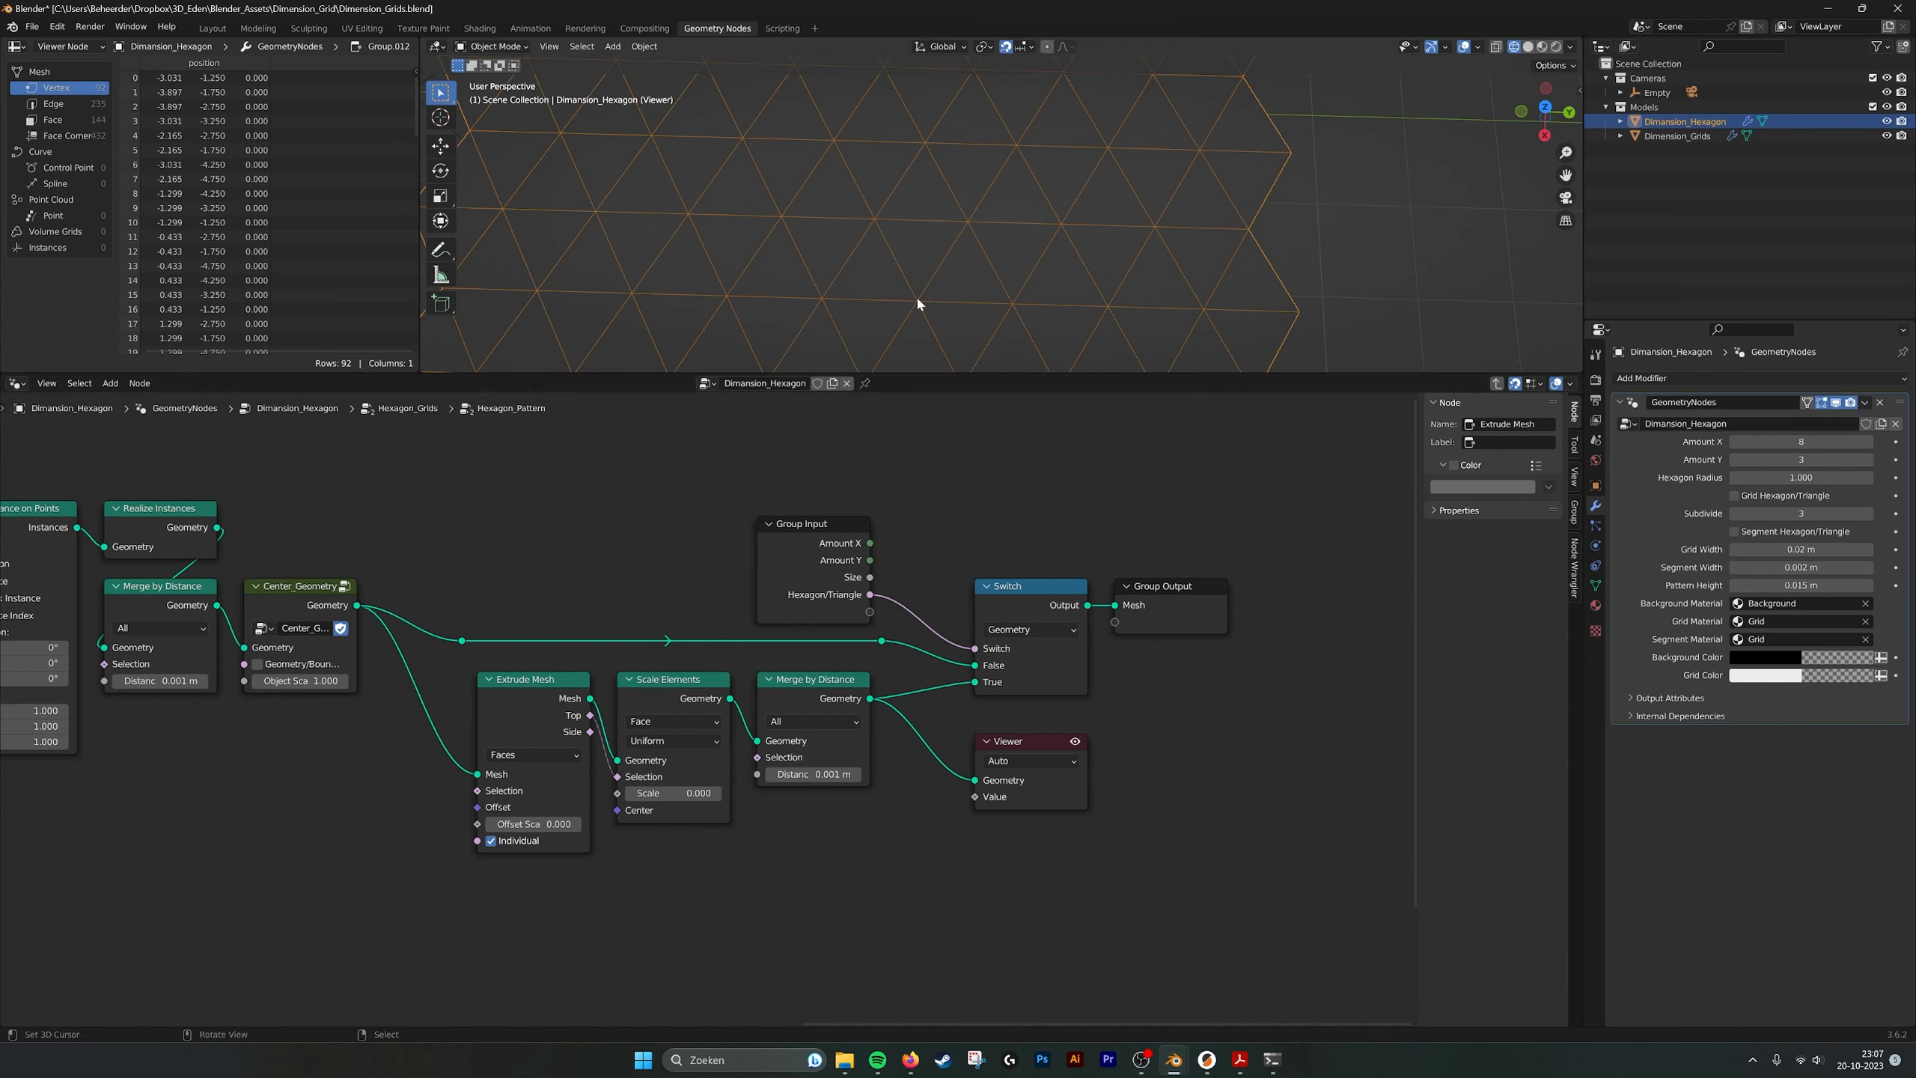
scroll(914, 313, down, 4)
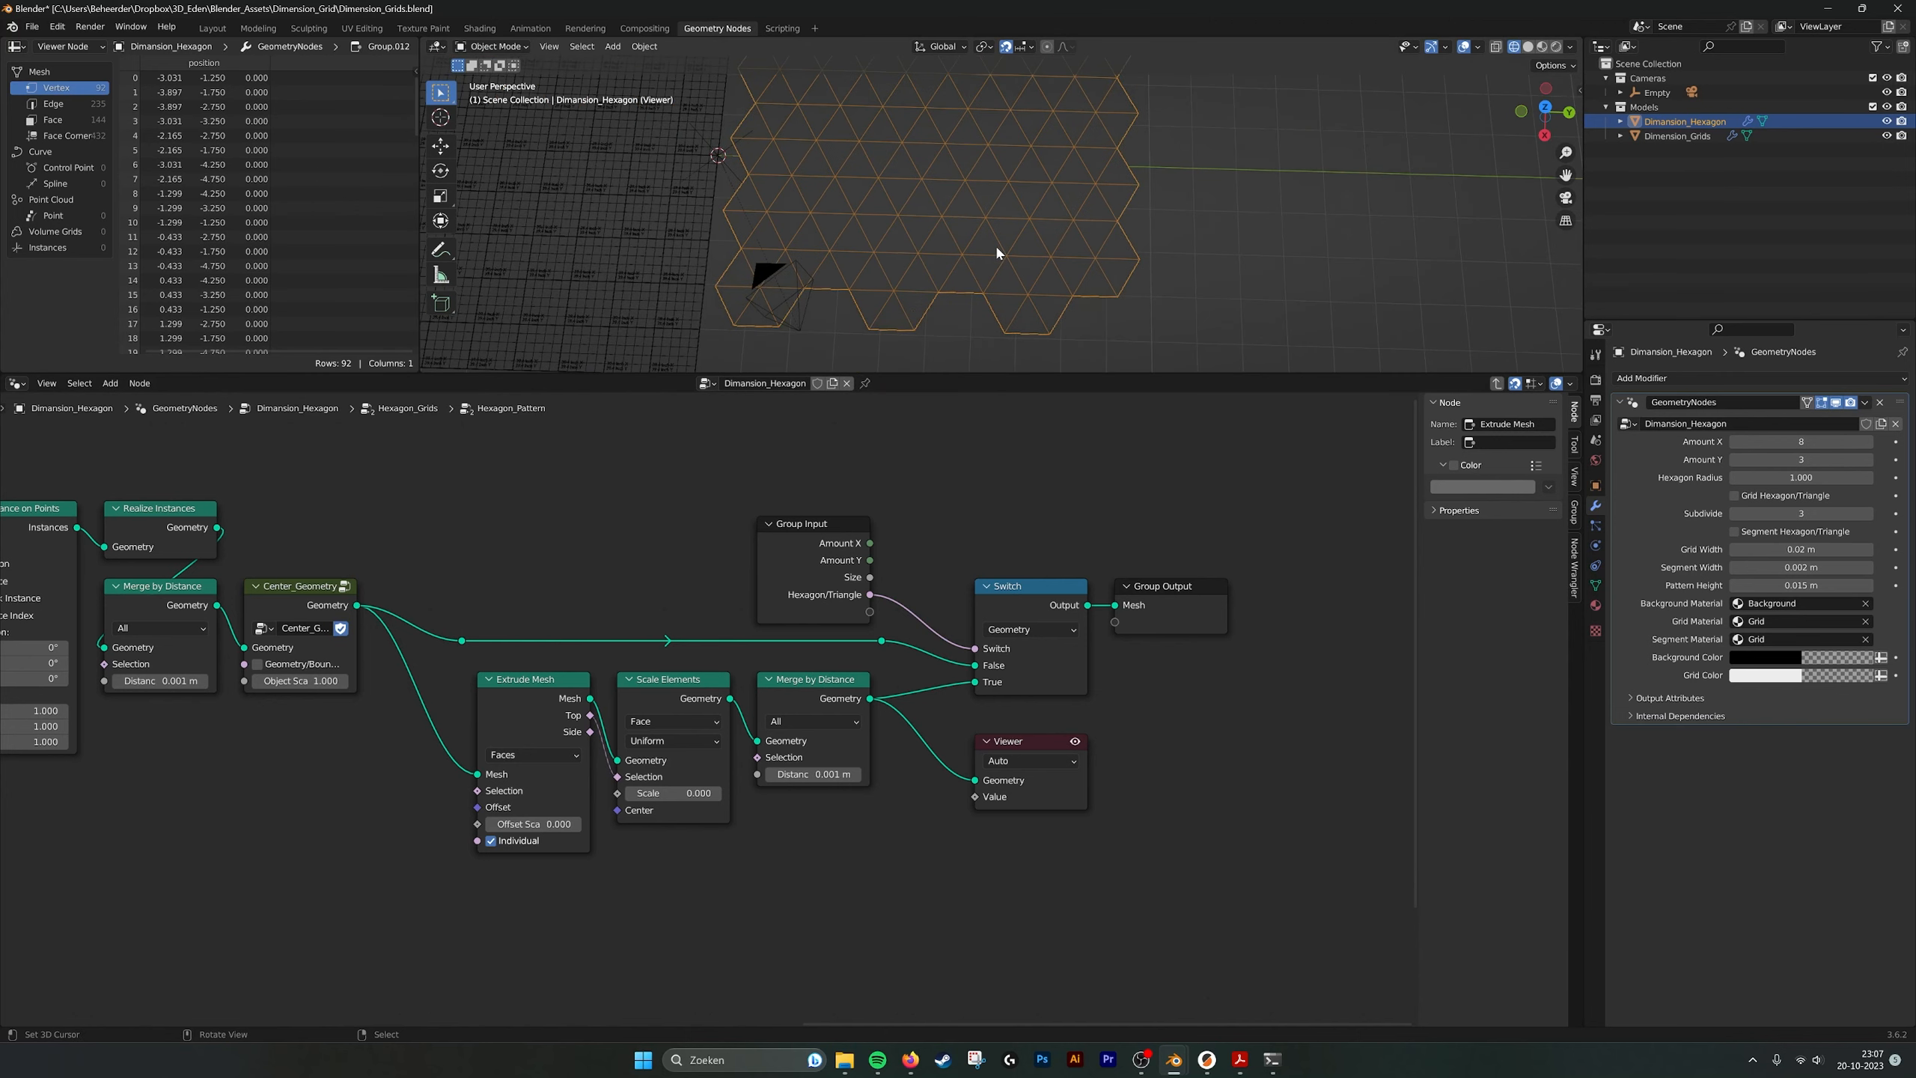
scroll(940, 241, up, 1)
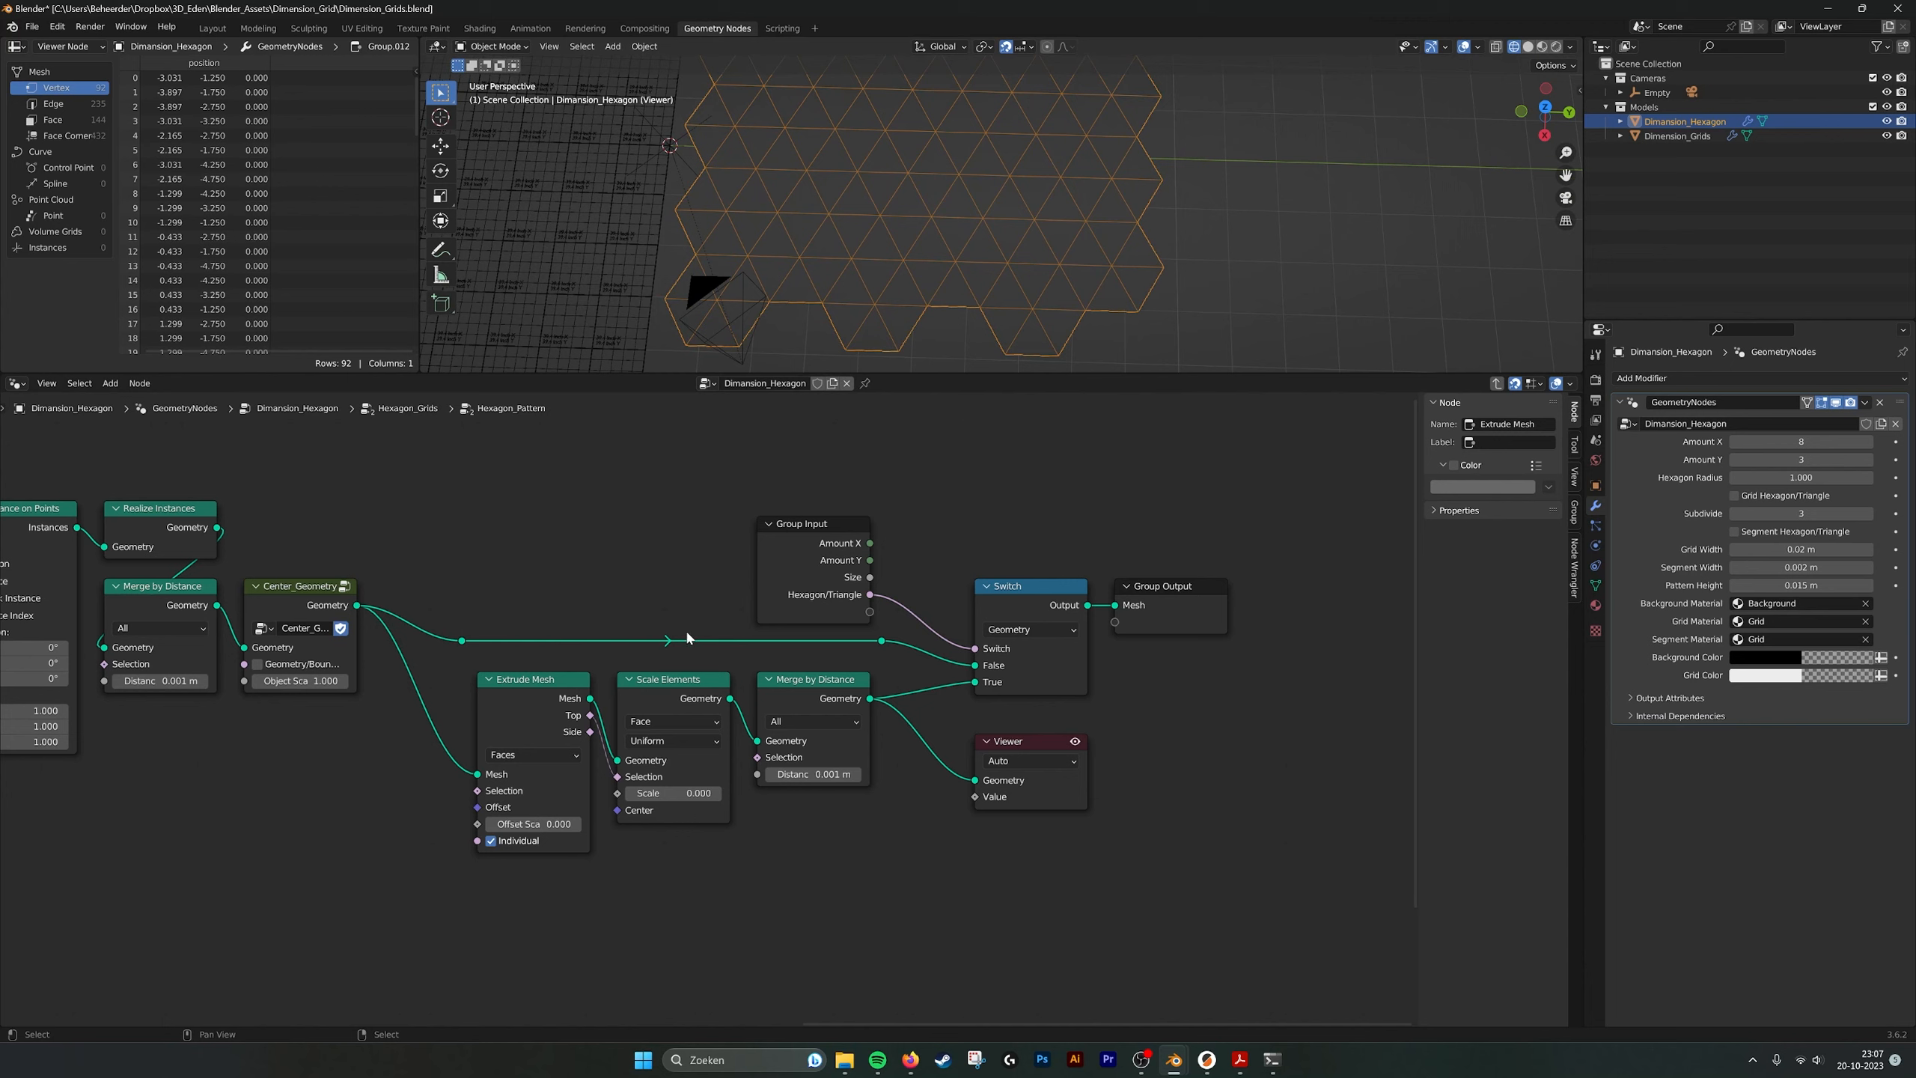
drag(885, 642, 984, 782)
drag(871, 700, 980, 785)
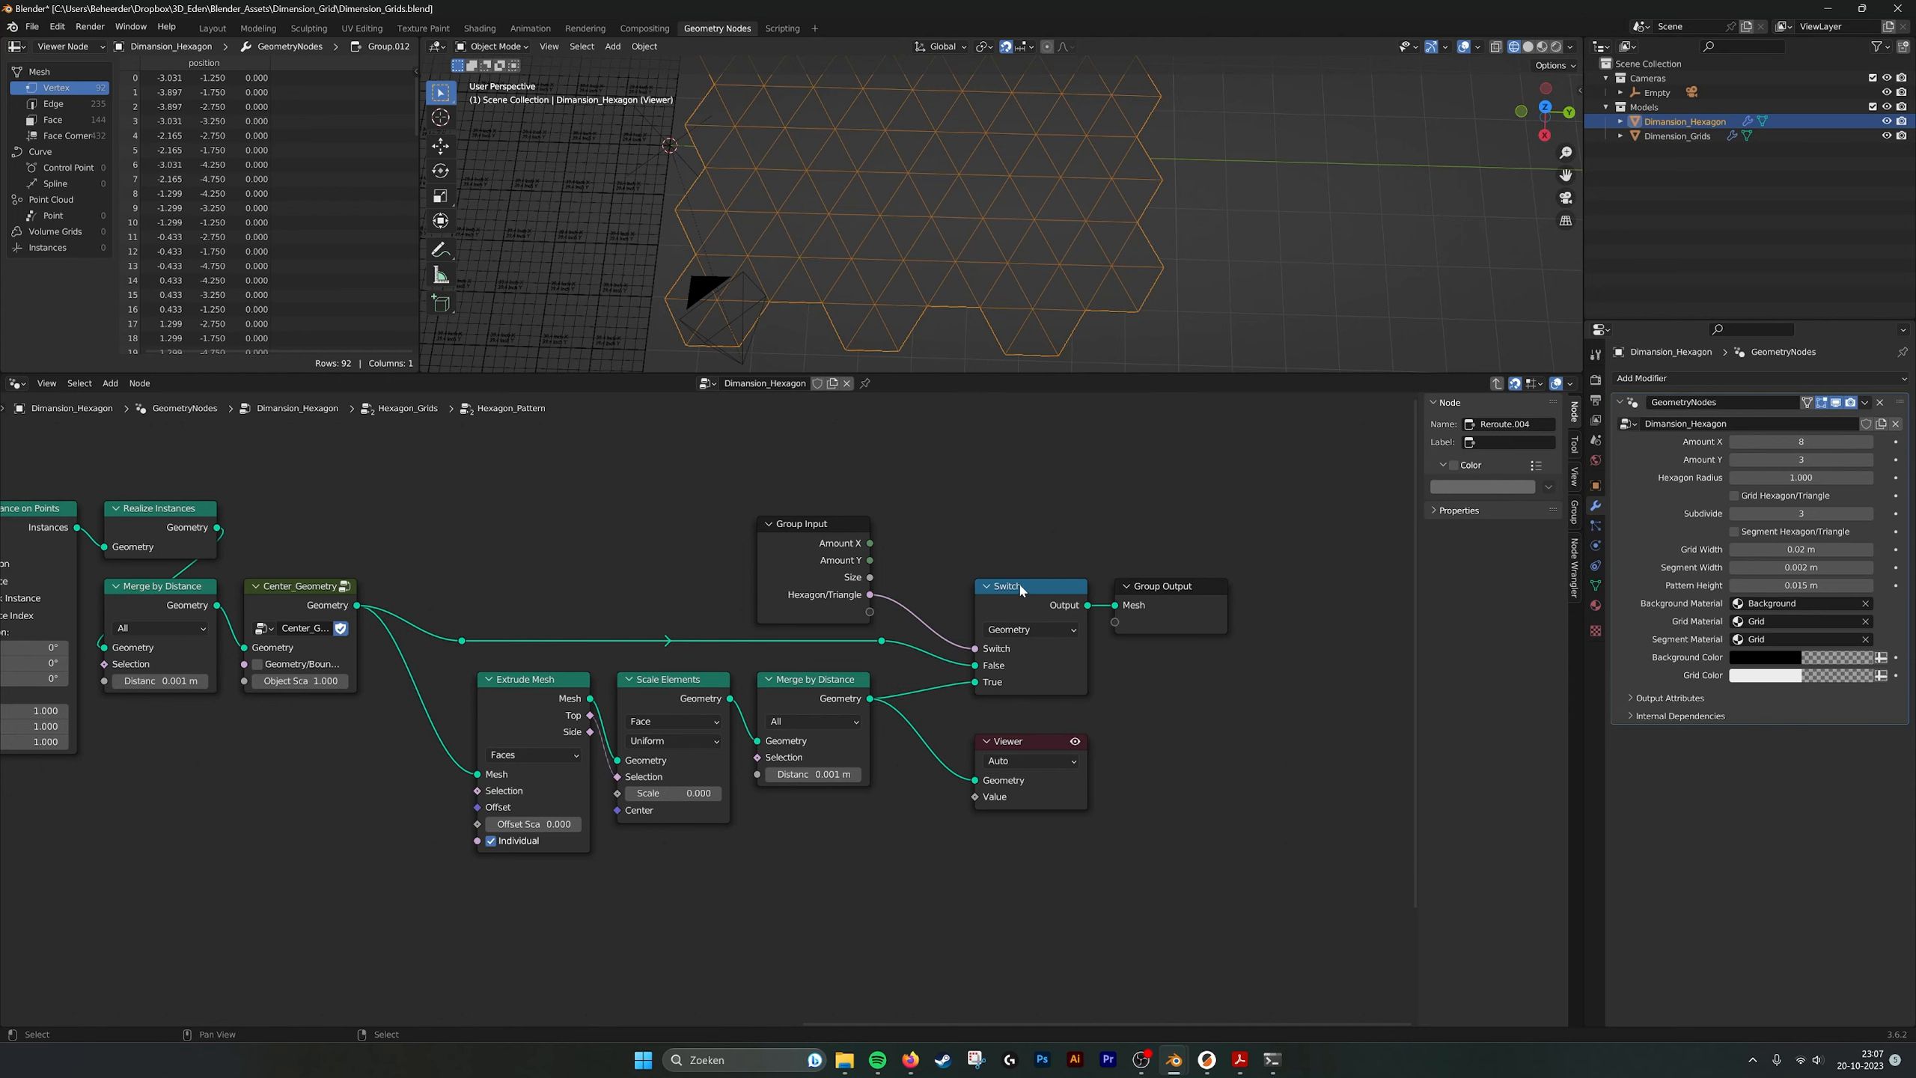
Delete the Viewer node and go back up to the parent Hexagon_Grids group.
click(1023, 743)
key(x)
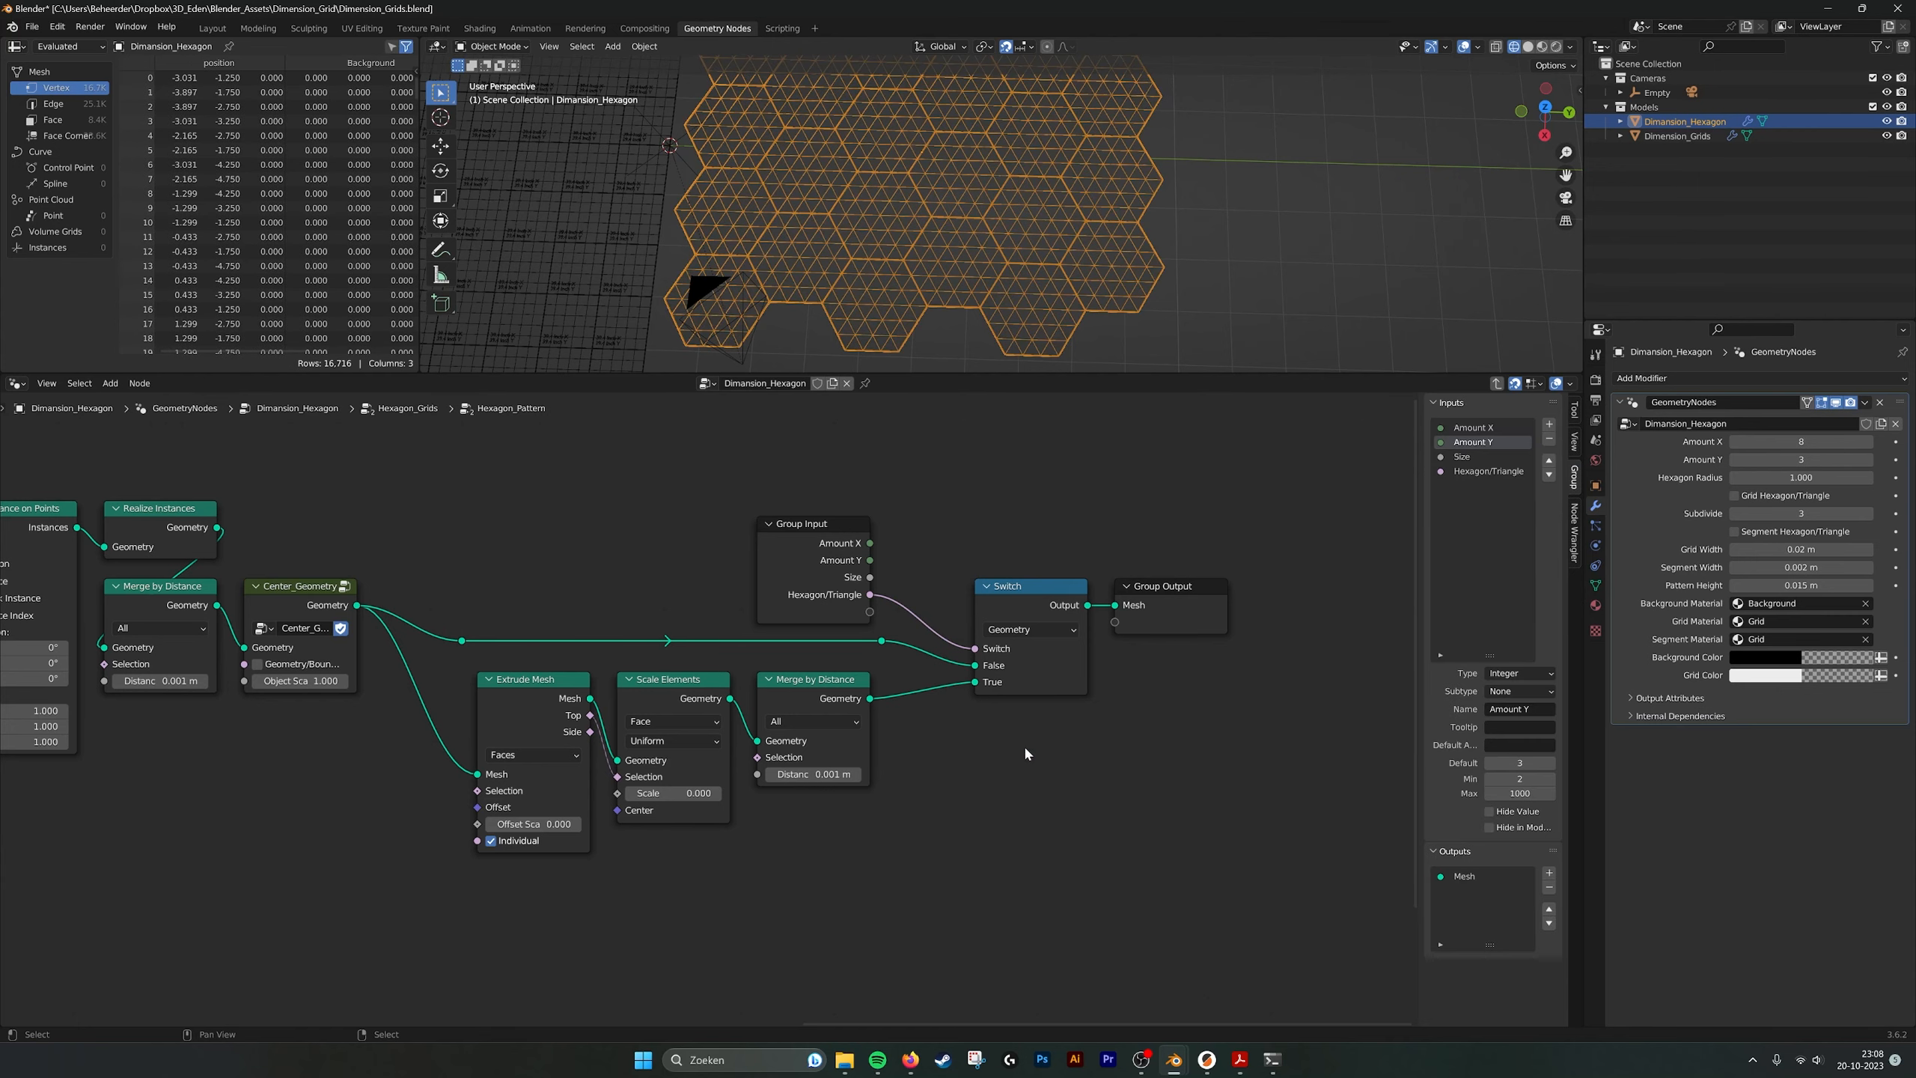
click(1498, 383)
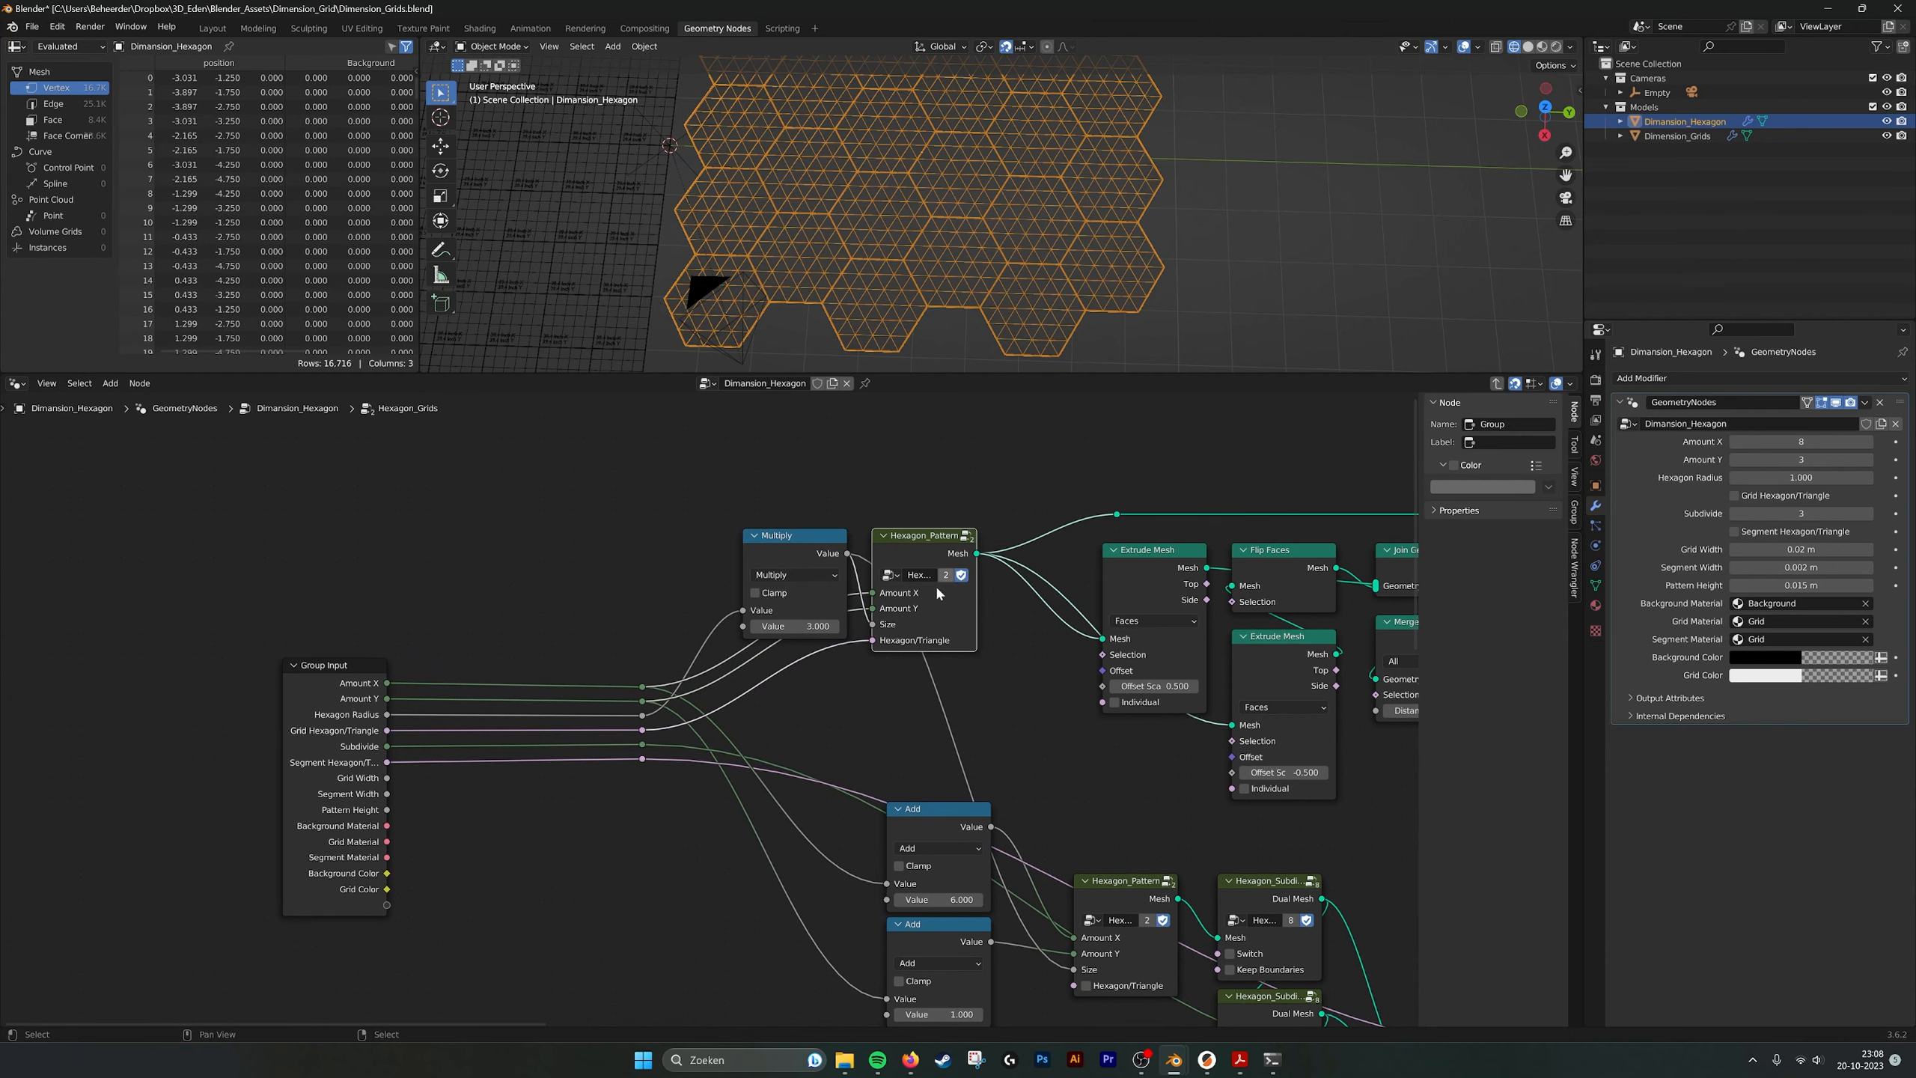
Check the Multiply node feeding Hexagon_Pattern's Size, and add a Viewer node above the Join Geometry node.
scroll(860, 680, up, 2)
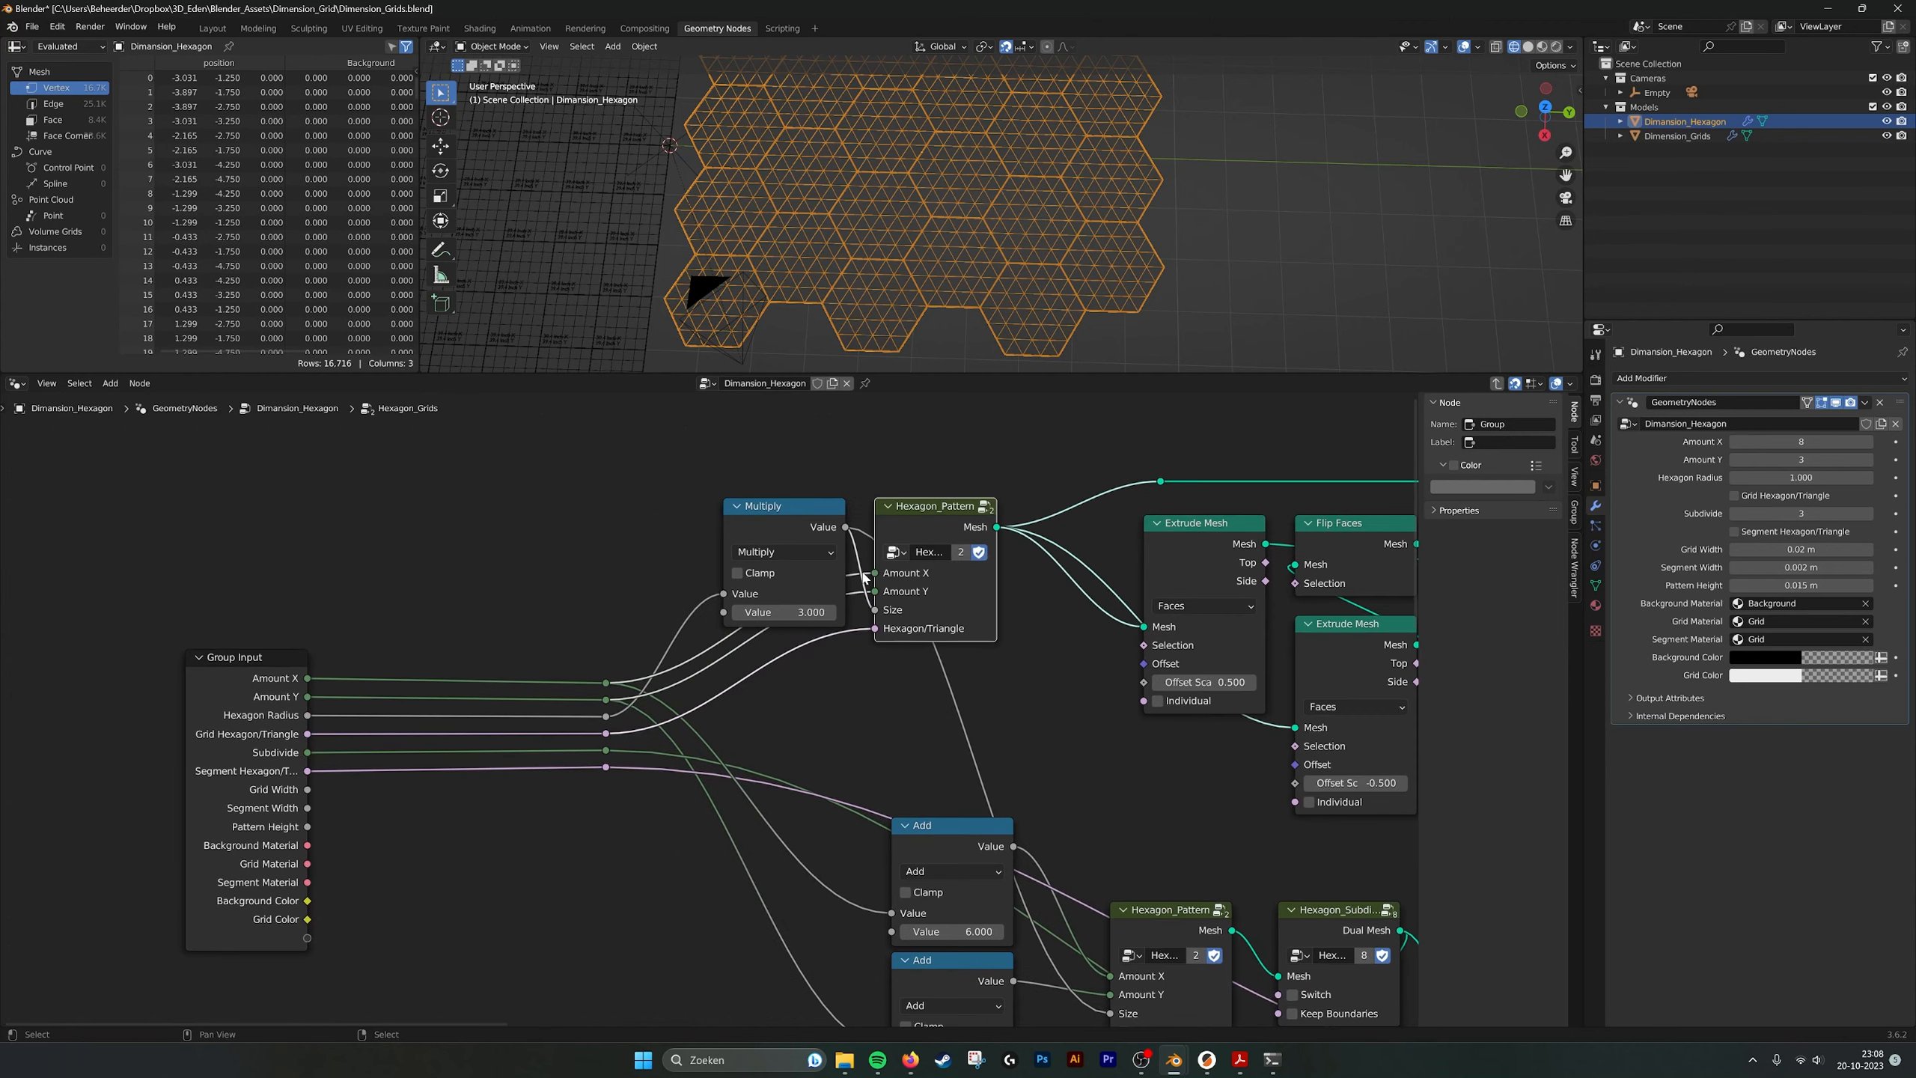
click(765, 521)
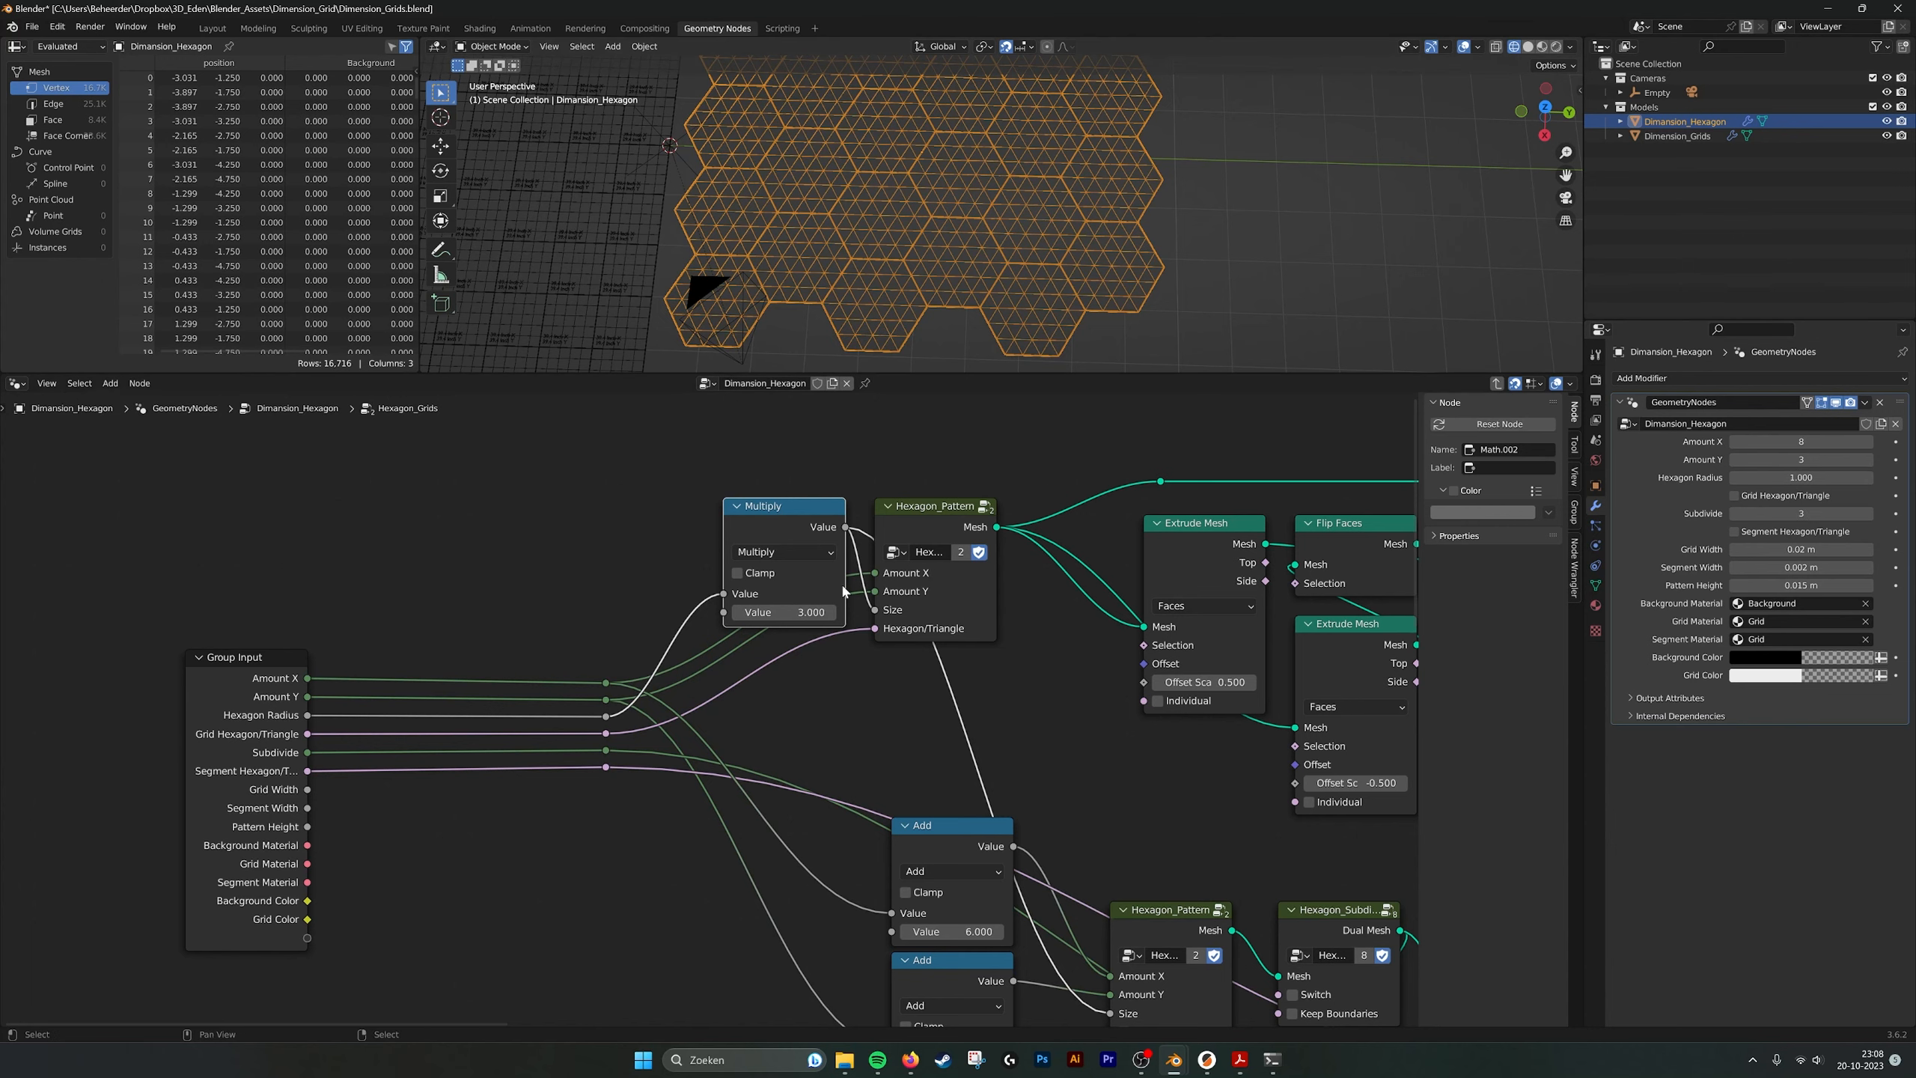
mouse_move(842, 587)
middle_down()
mouse_move(771, 615)
mouse_move(533, 610)
middle_up()
middle_drag(910, 653, 611, 638)
scroll(612, 637, down, 1)
middle_drag(975, 487, 802, 533)
key(shift+a)
text(view)
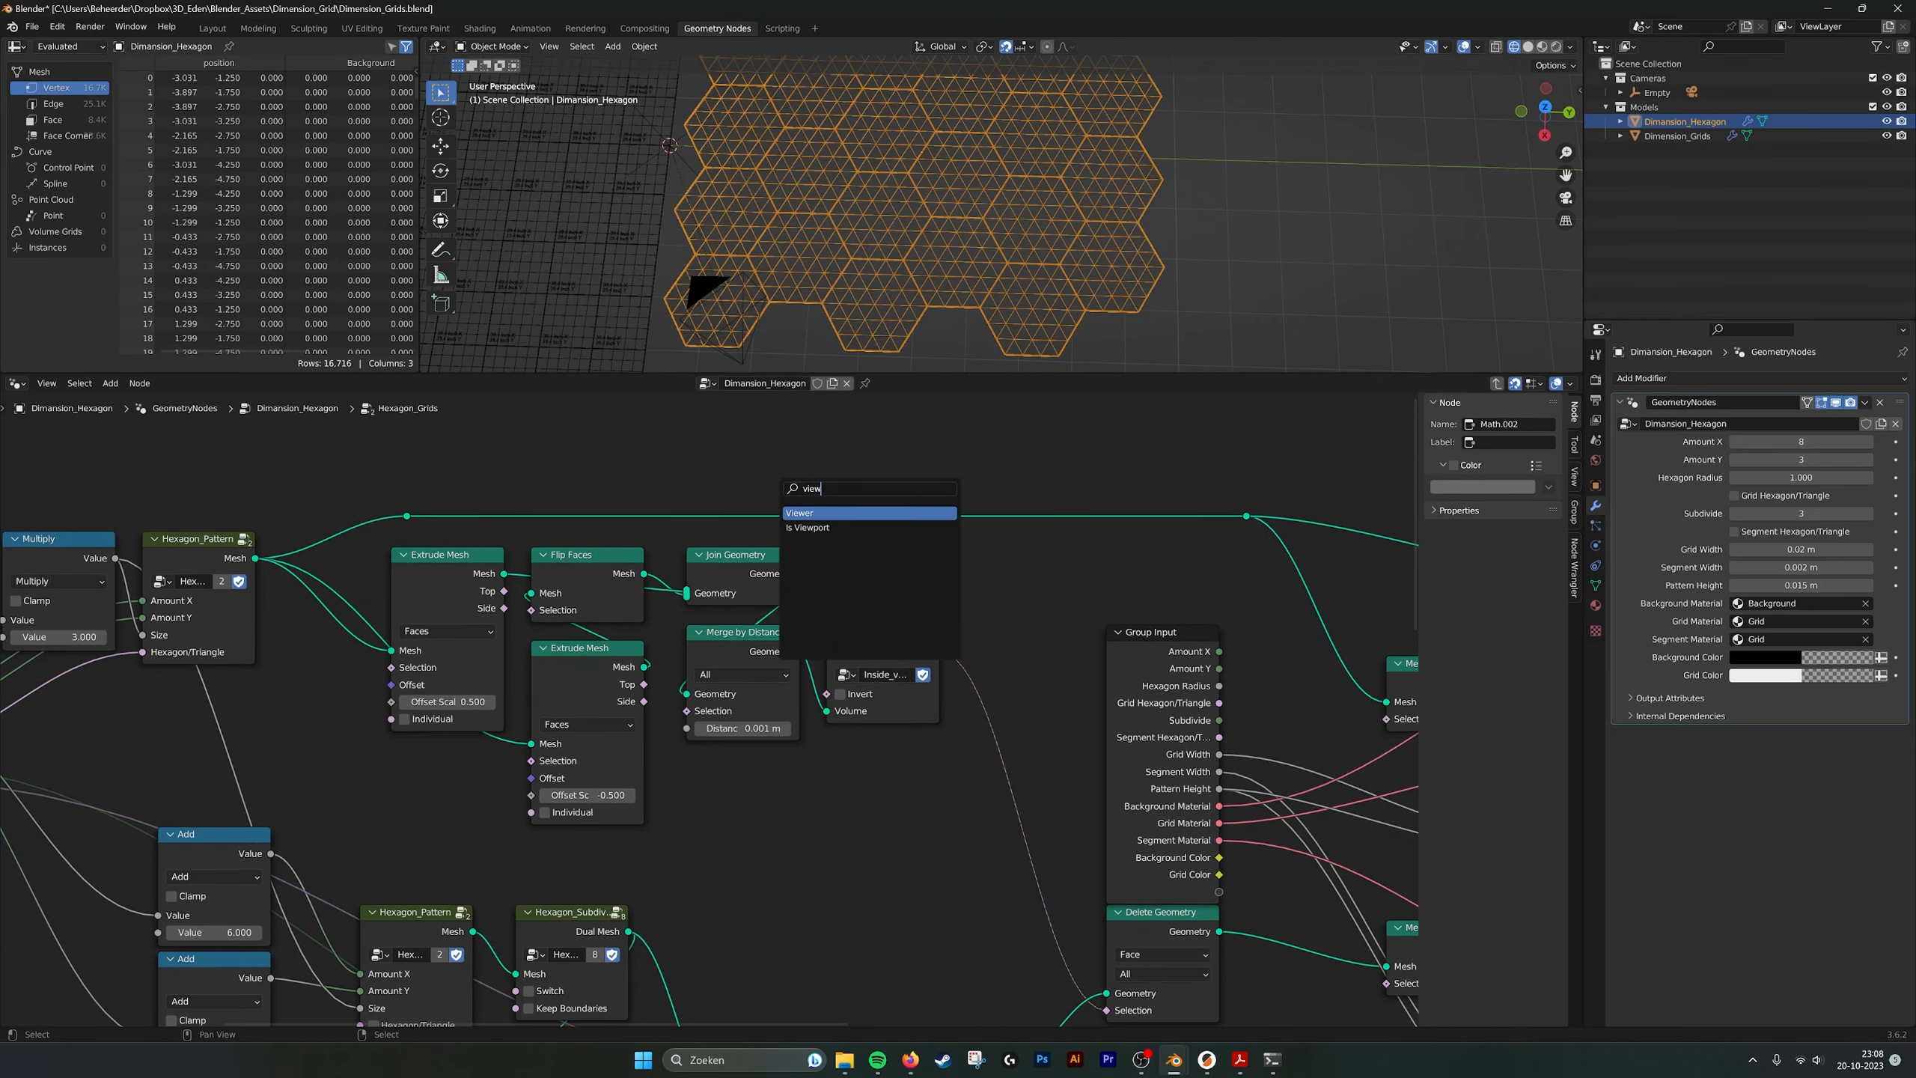
key(Return)
click(825, 428)
middle_drag(553, 594, 469, 594)
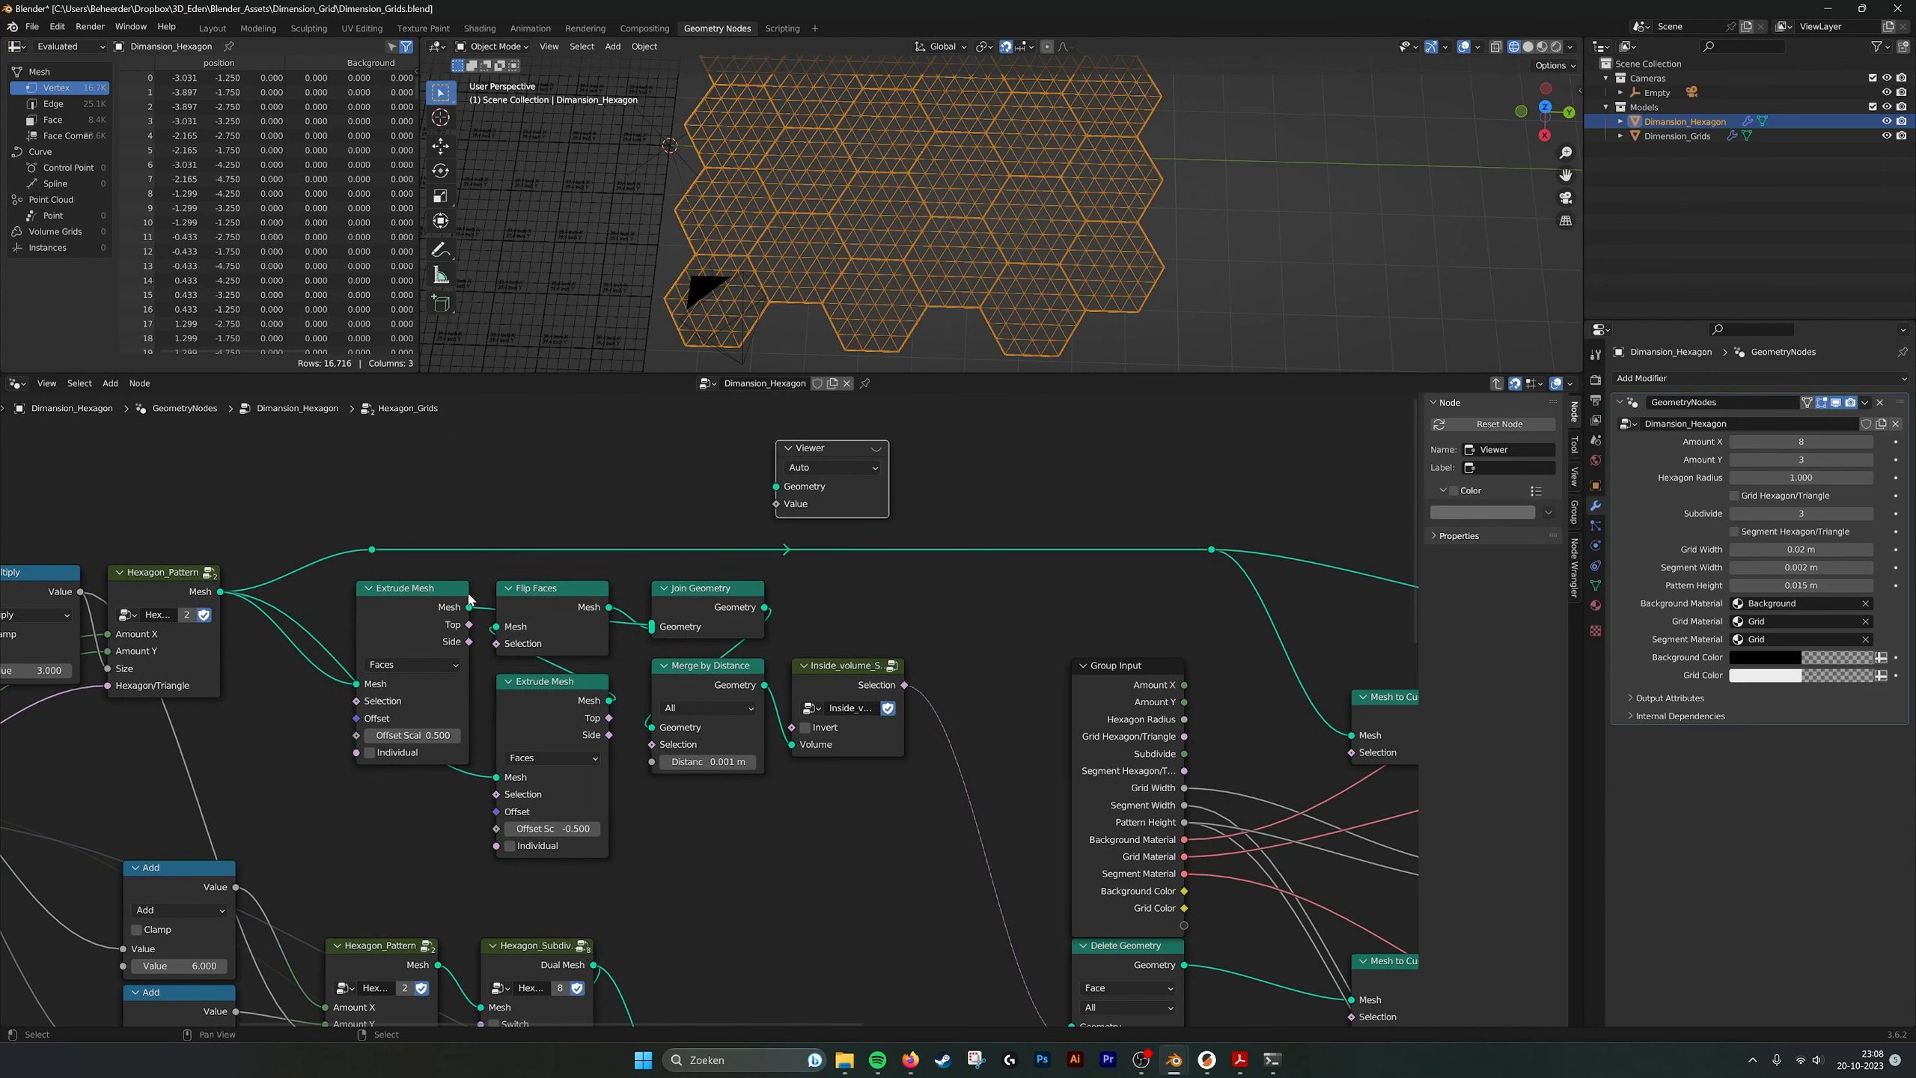
Activate the Viewer and preview the mesh output of each of the two Extrude Mesh nodes in turn.
click(877, 449)
click(474, 609)
drag(468, 607, 776, 486)
middle_drag(999, 281, 904, 332)
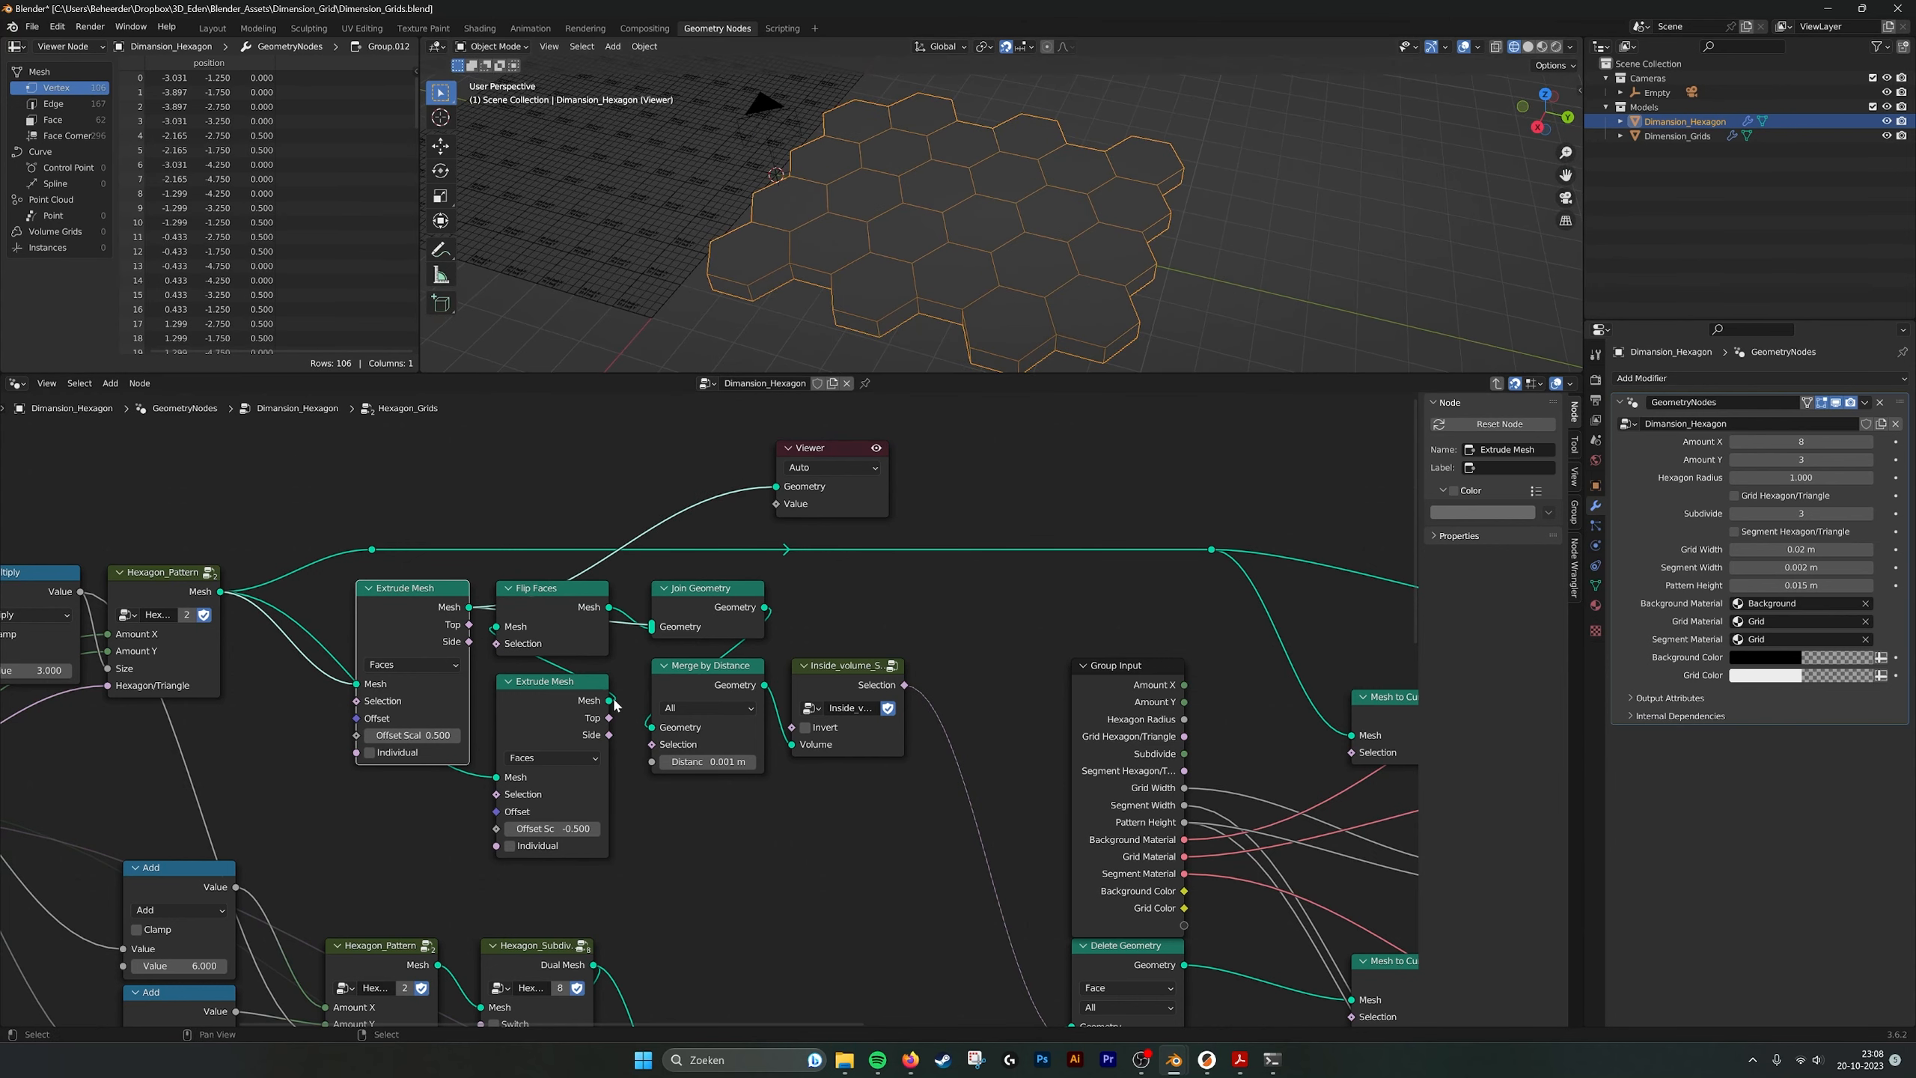
drag(609, 700, 776, 486)
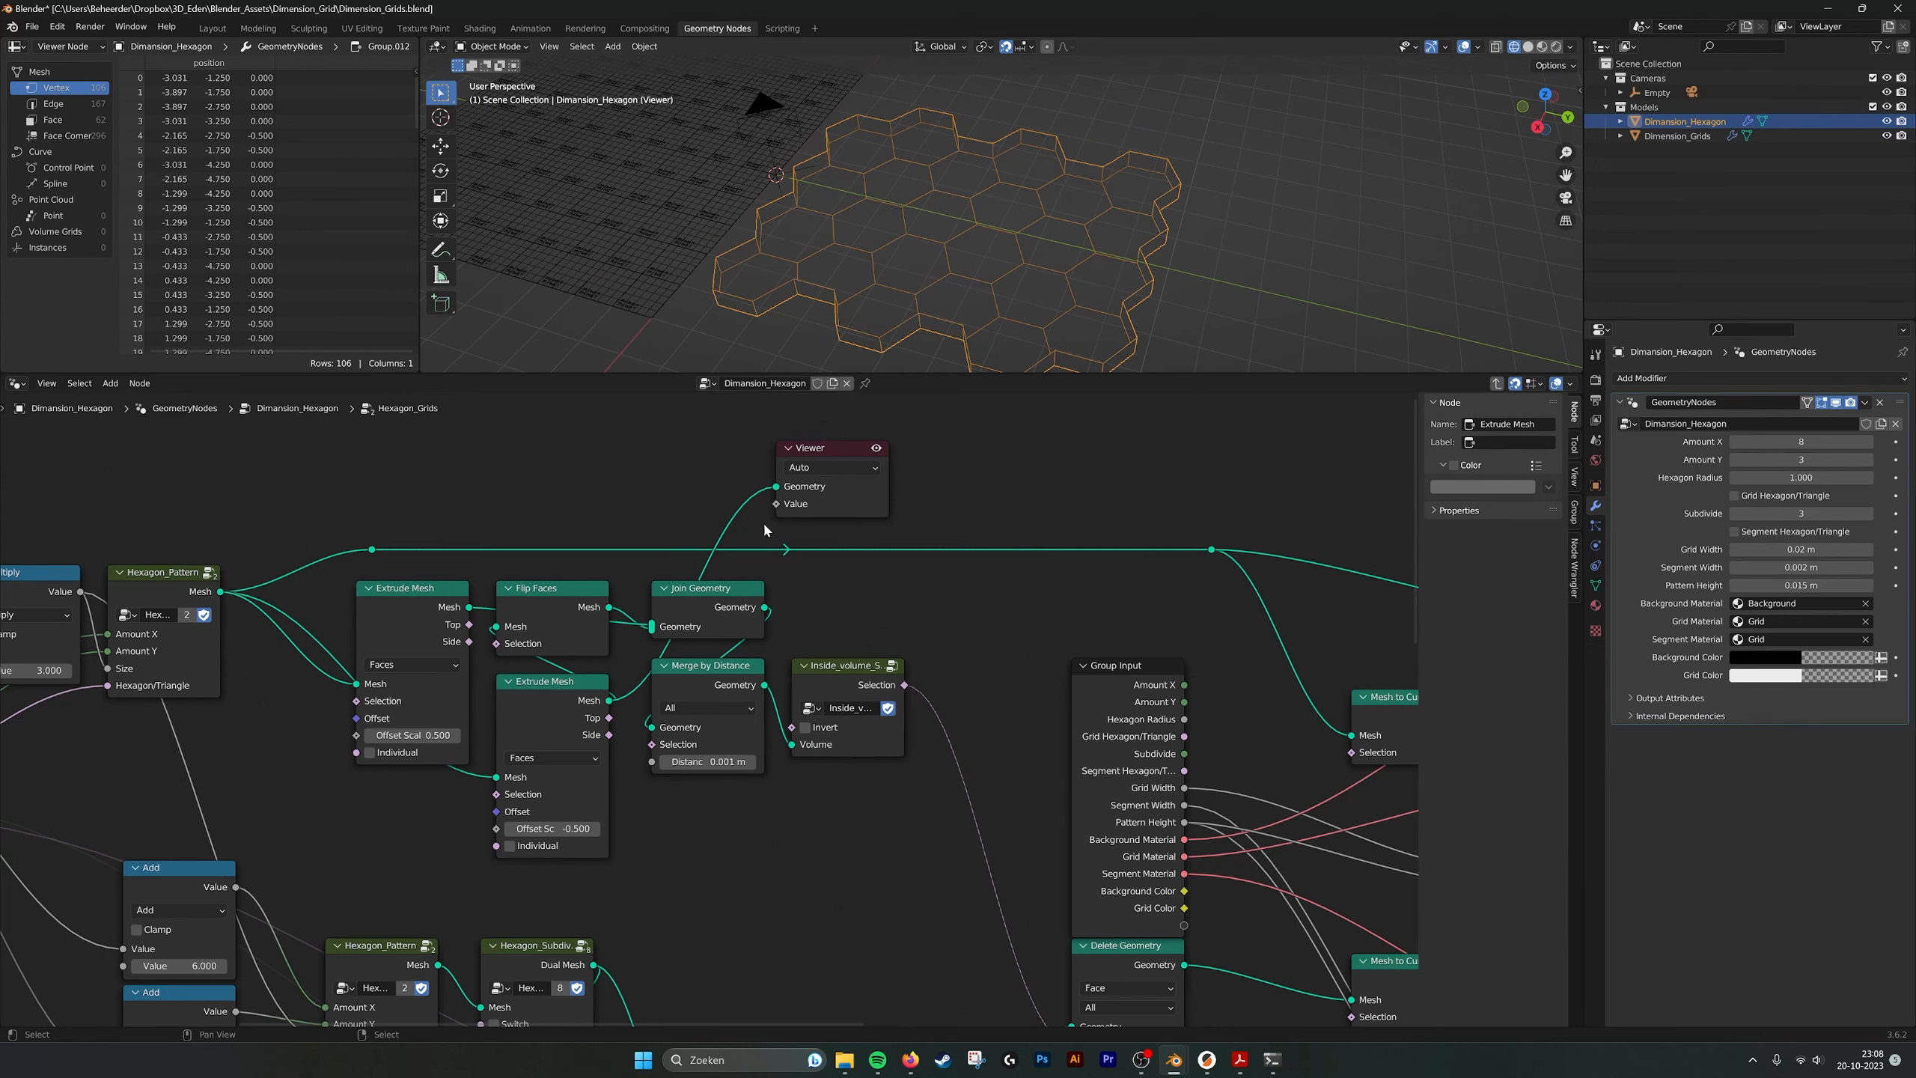
Preview the Join Geometry output through the Viewer and compare it again with both separate Extrude Mesh results.
drag(761, 621, 927, 459)
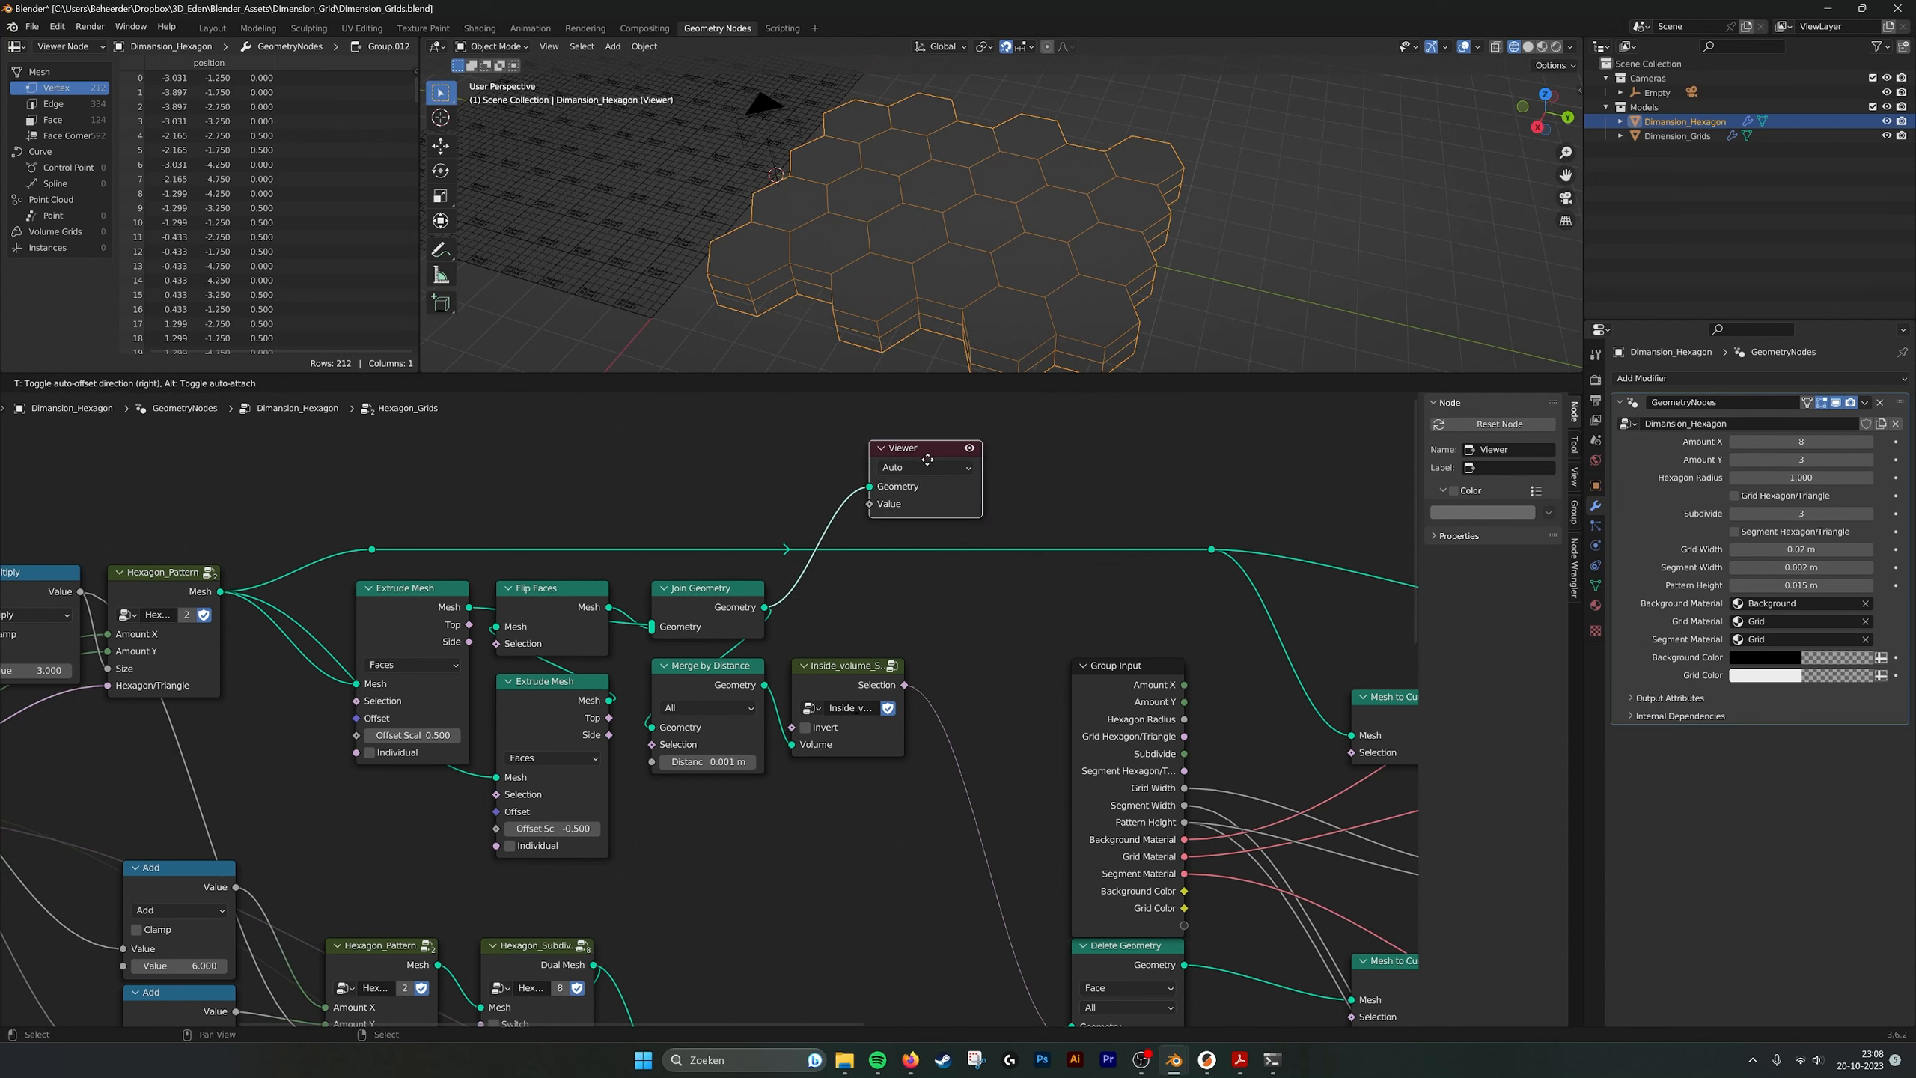
middle_drag(1071, 261, 1124, 281)
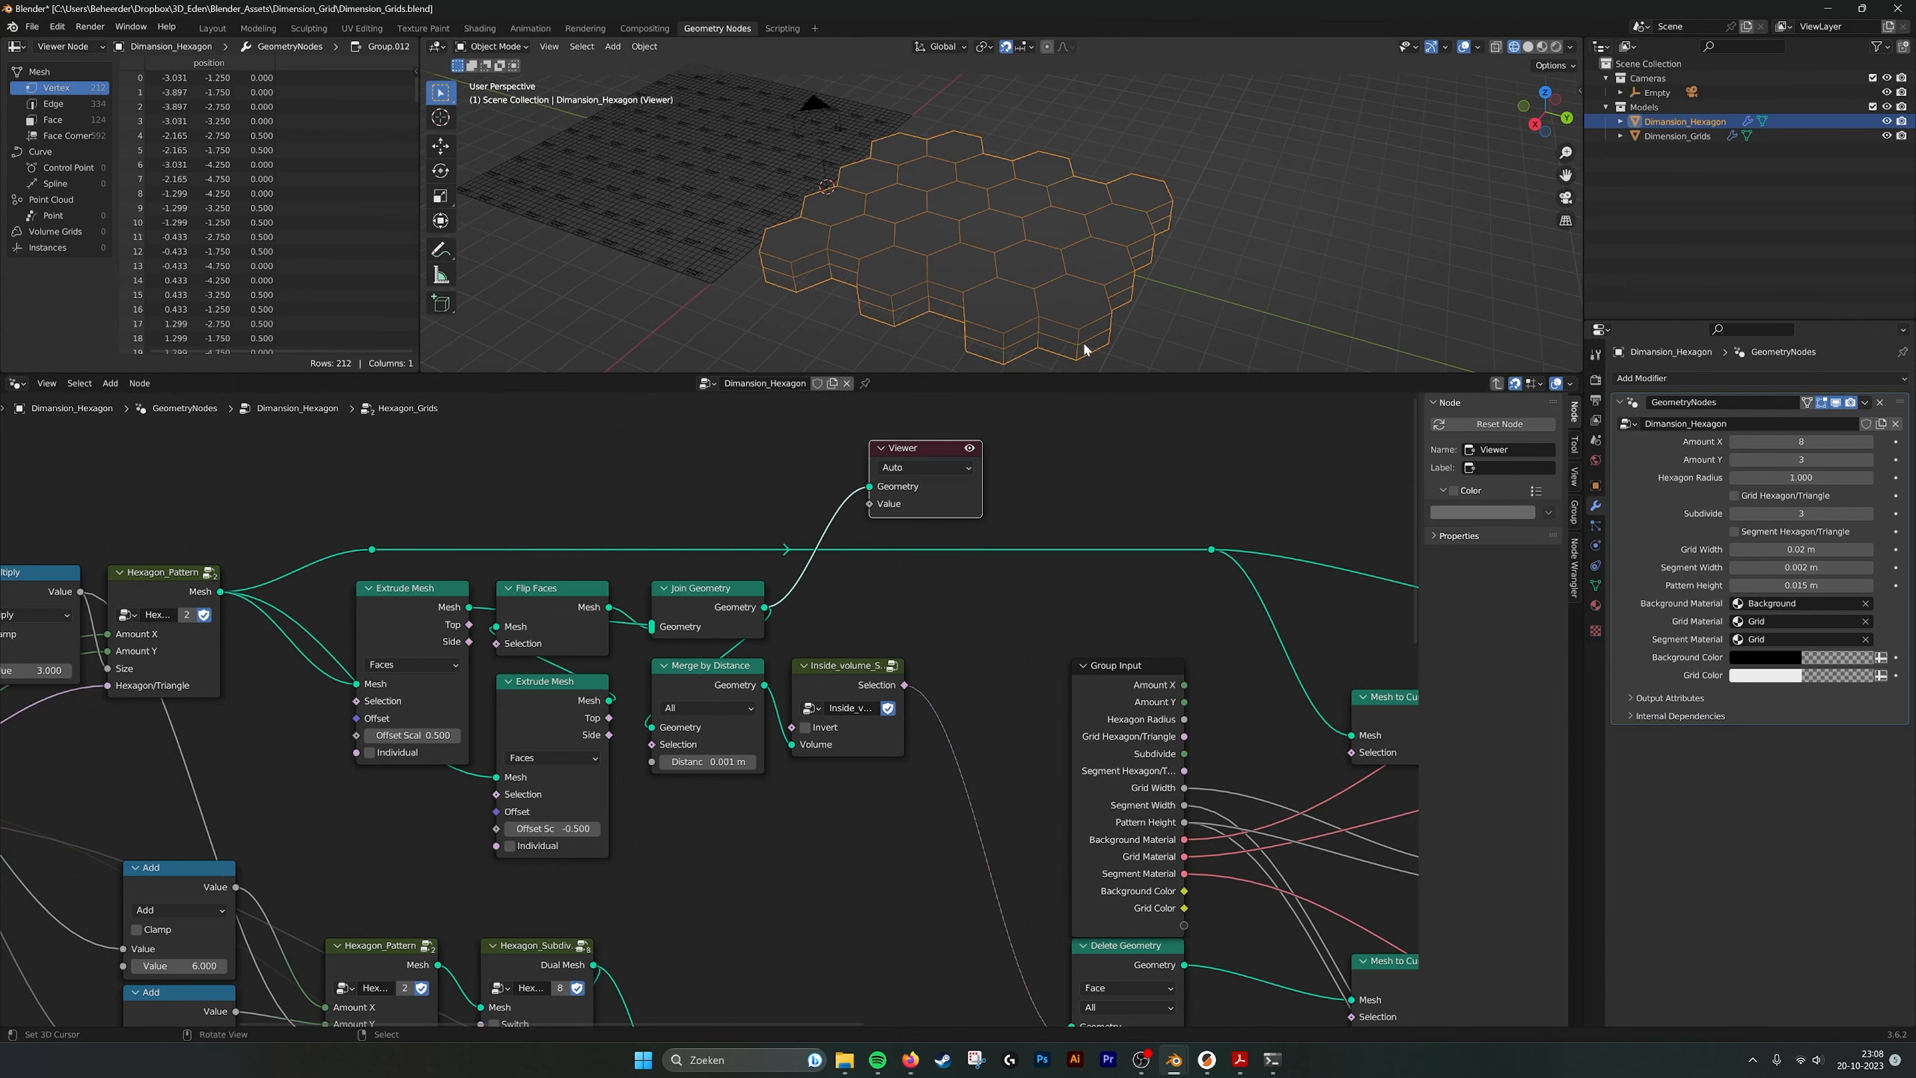
drag(470, 607, 869, 485)
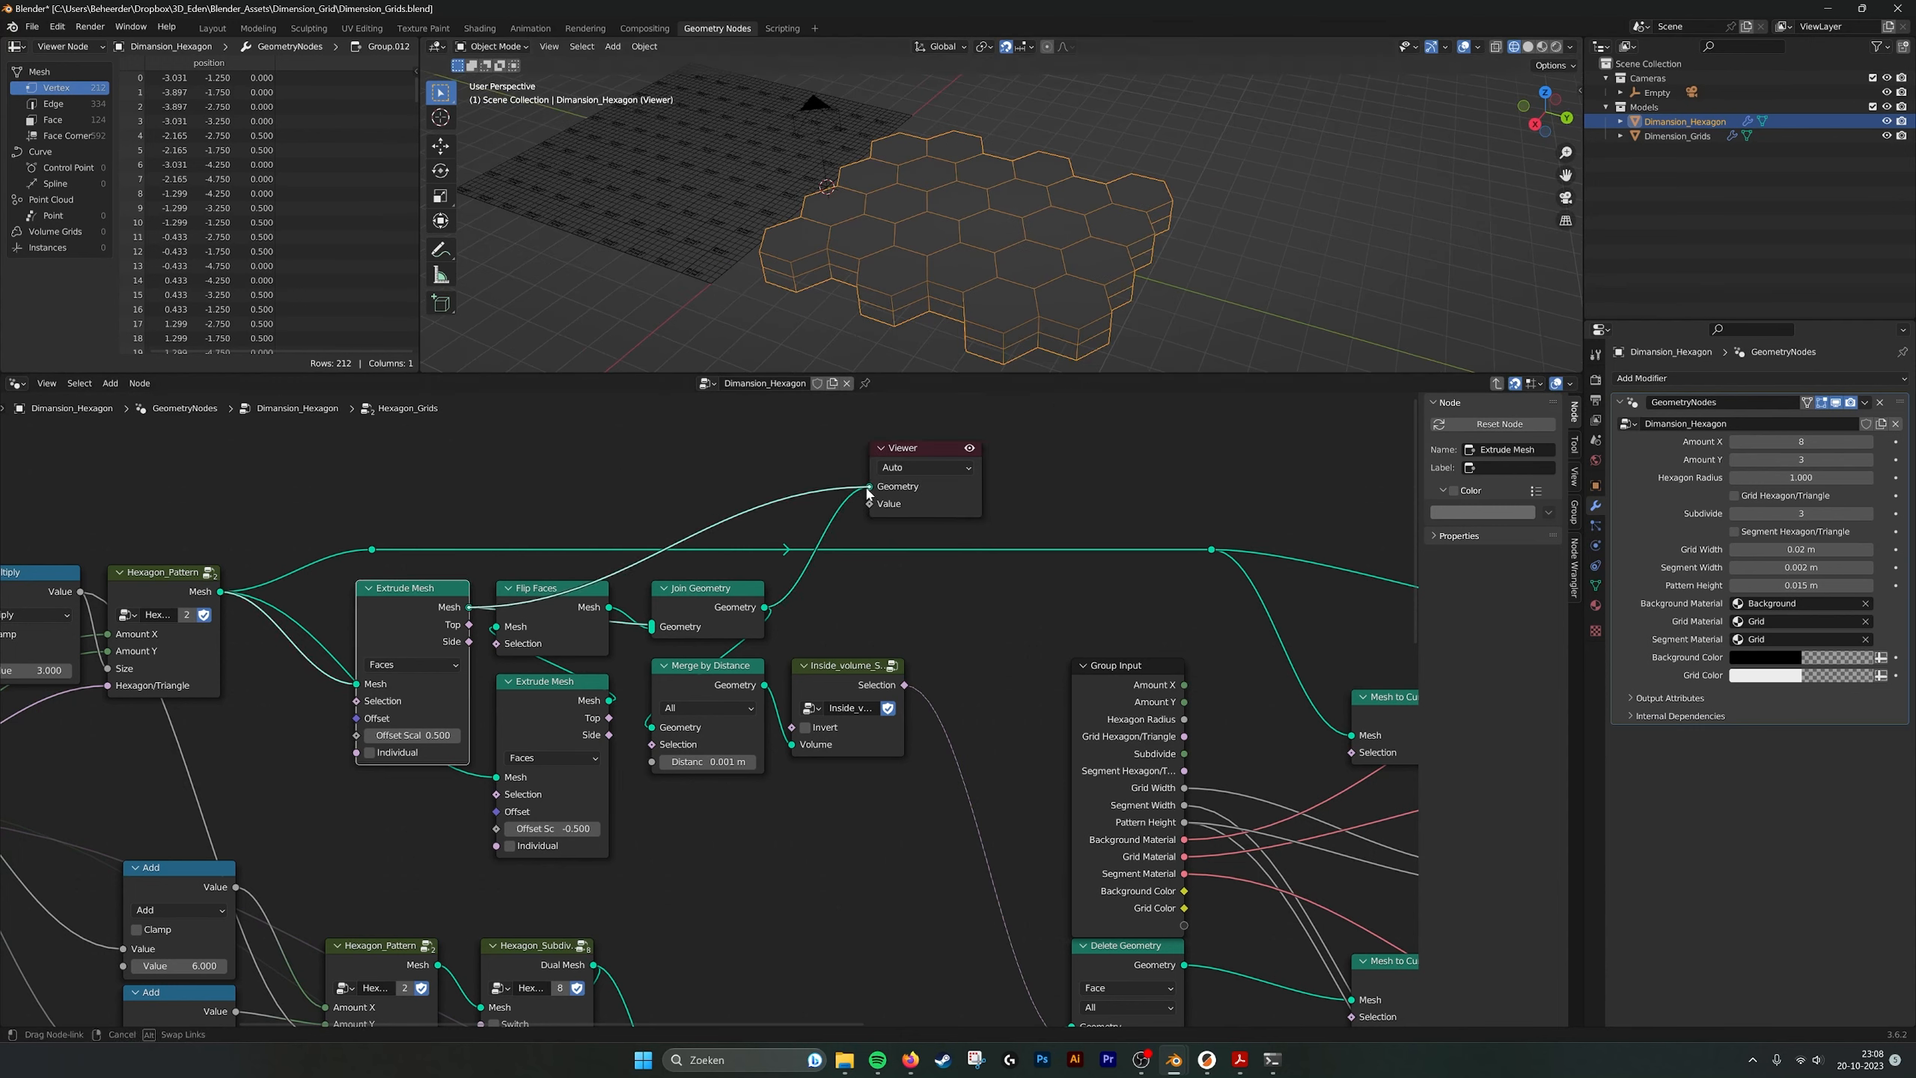
drag(609, 700, 869, 485)
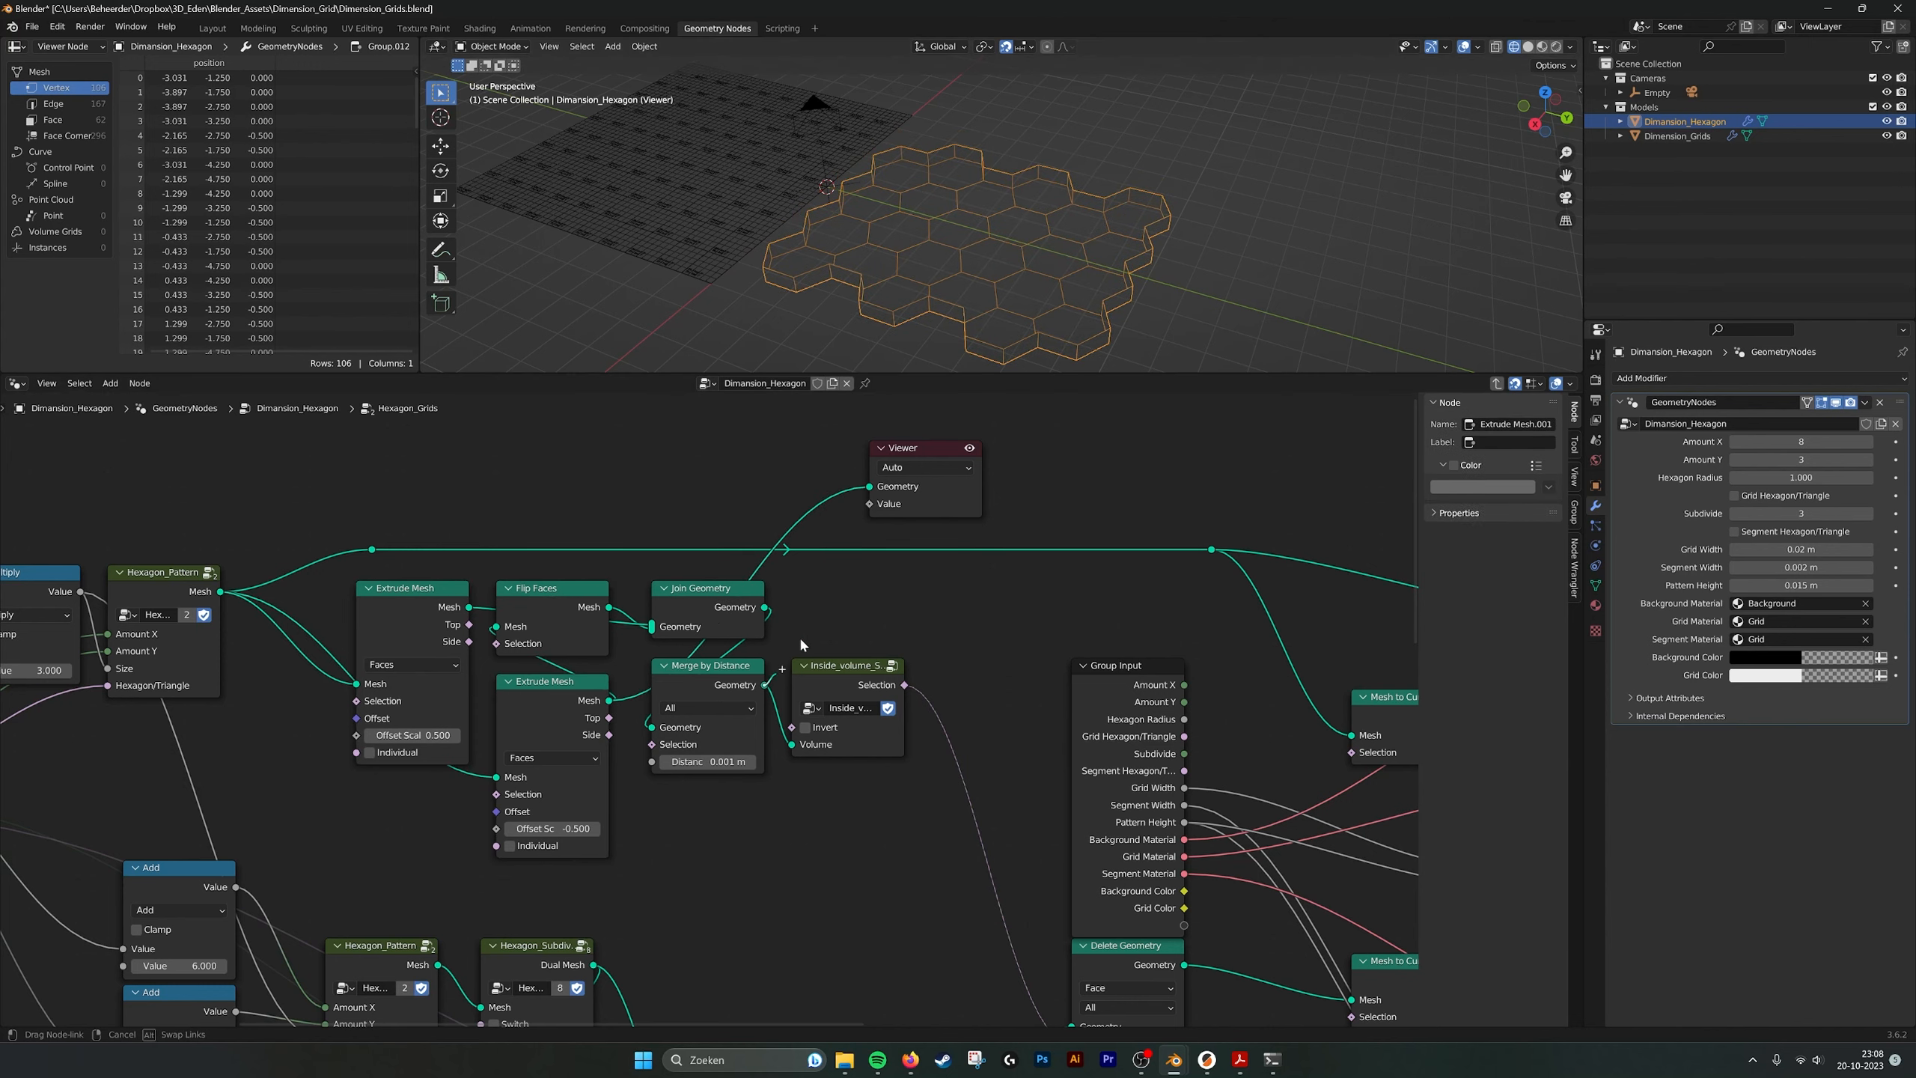
Preview the Merge by Distance geometry that feeds the Volume input of the Inside_volume group.
drag(764, 685, 1029, 474)
middle_drag(1030, 476, 921, 468)
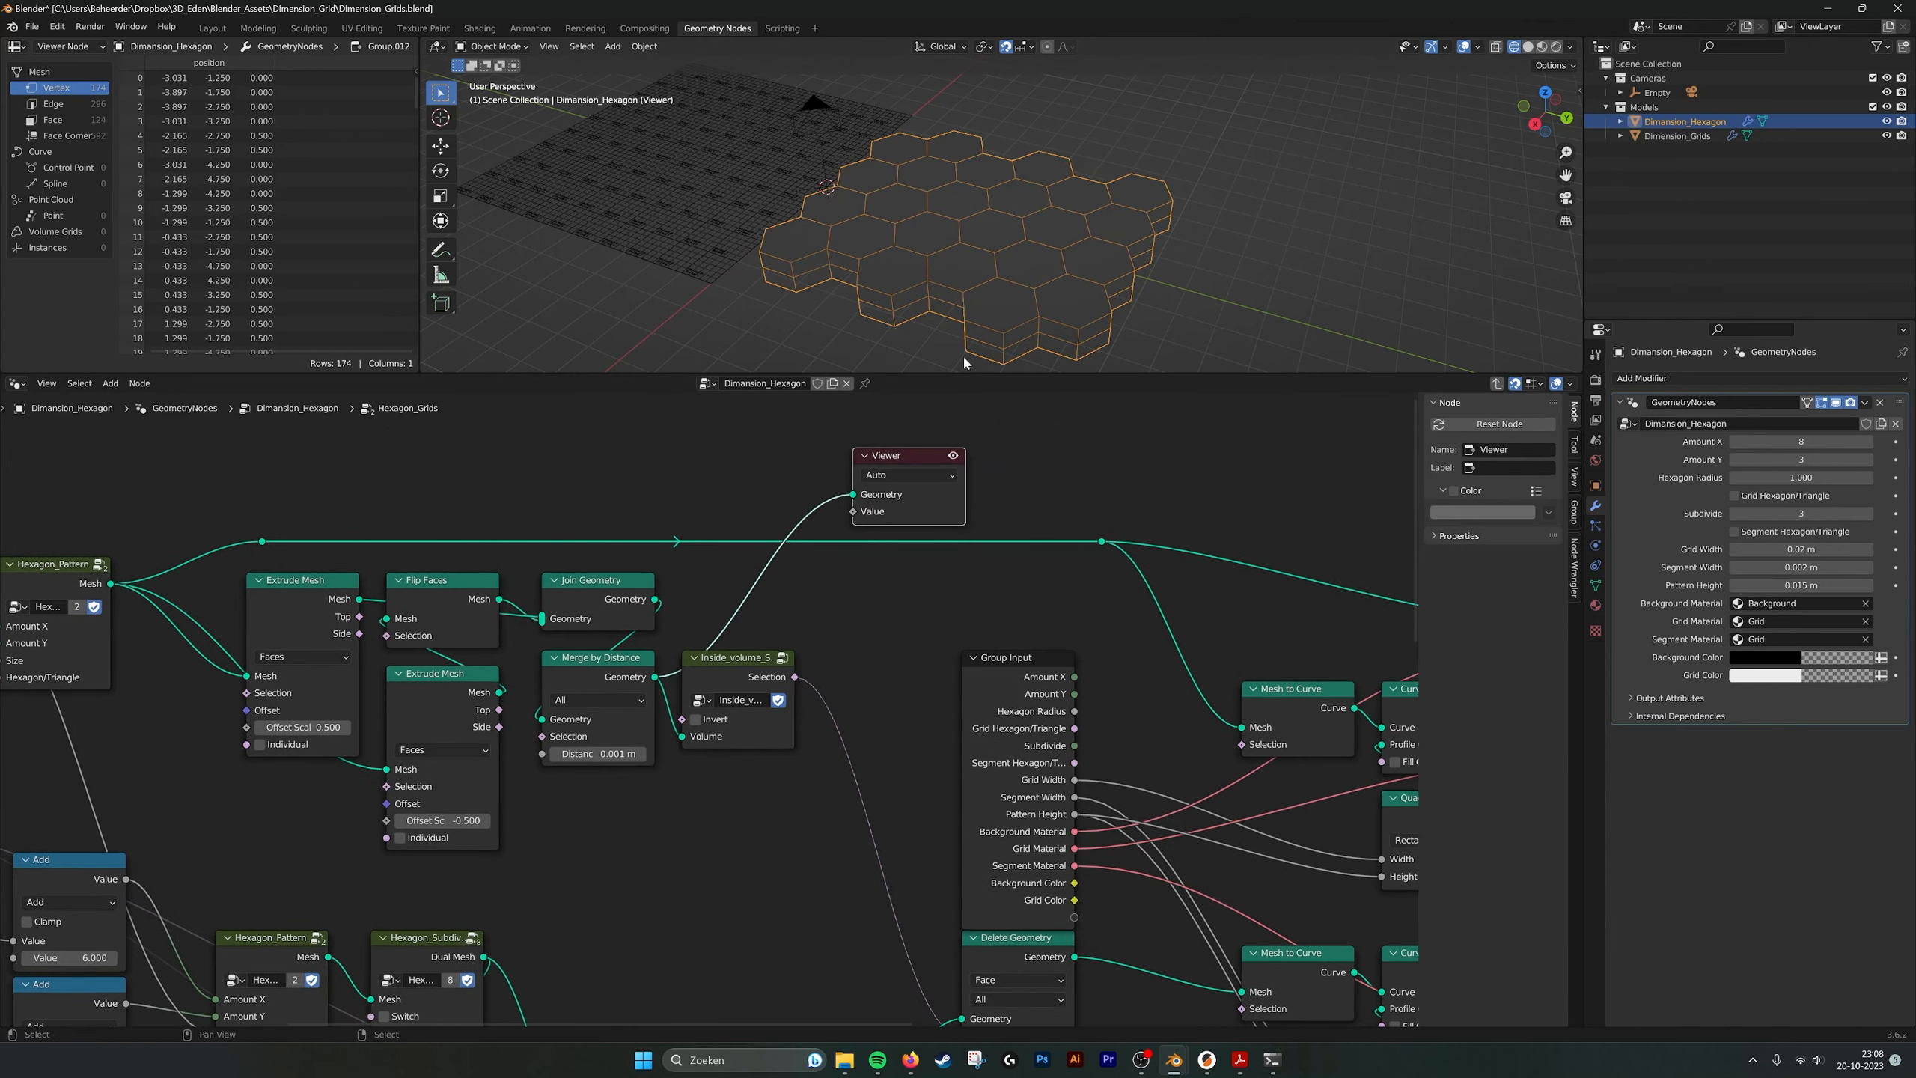
middle_drag(886, 563, 831, 551)
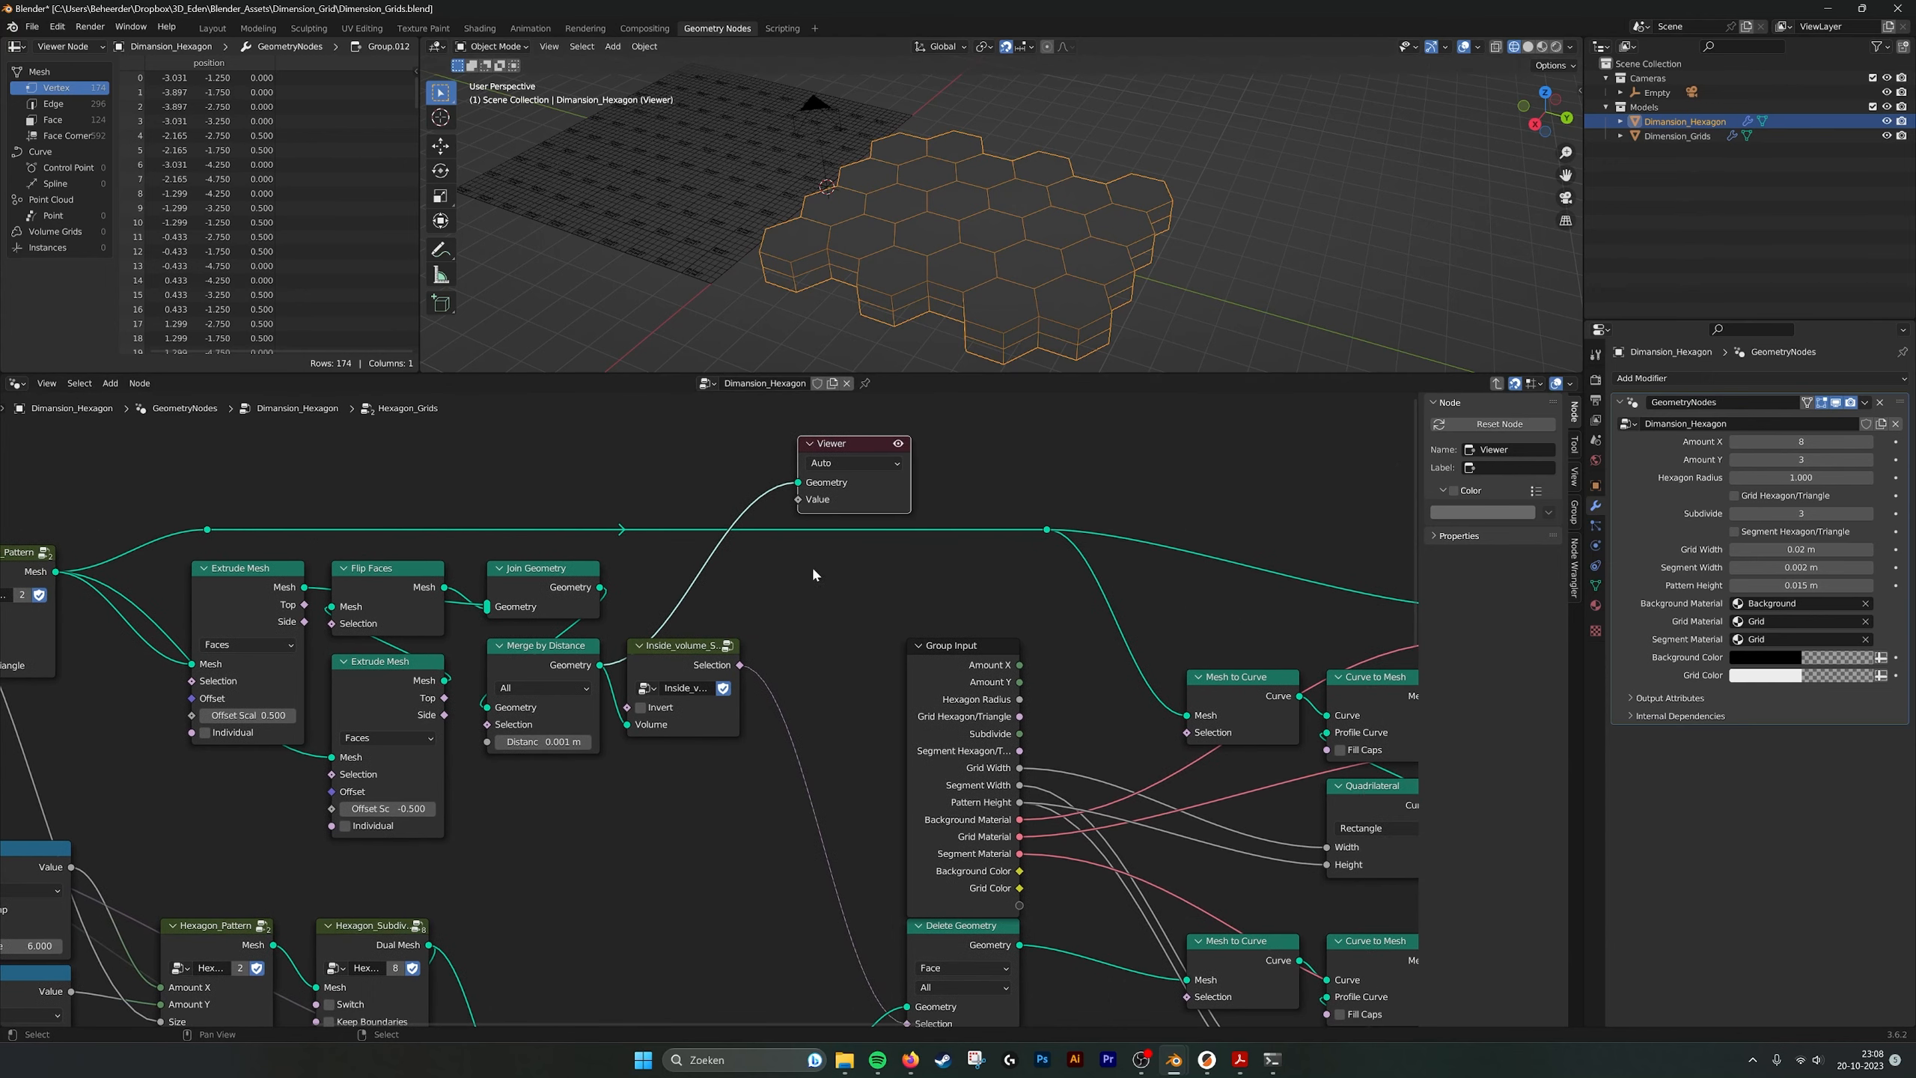
middle_drag(781, 638, 694, 619)
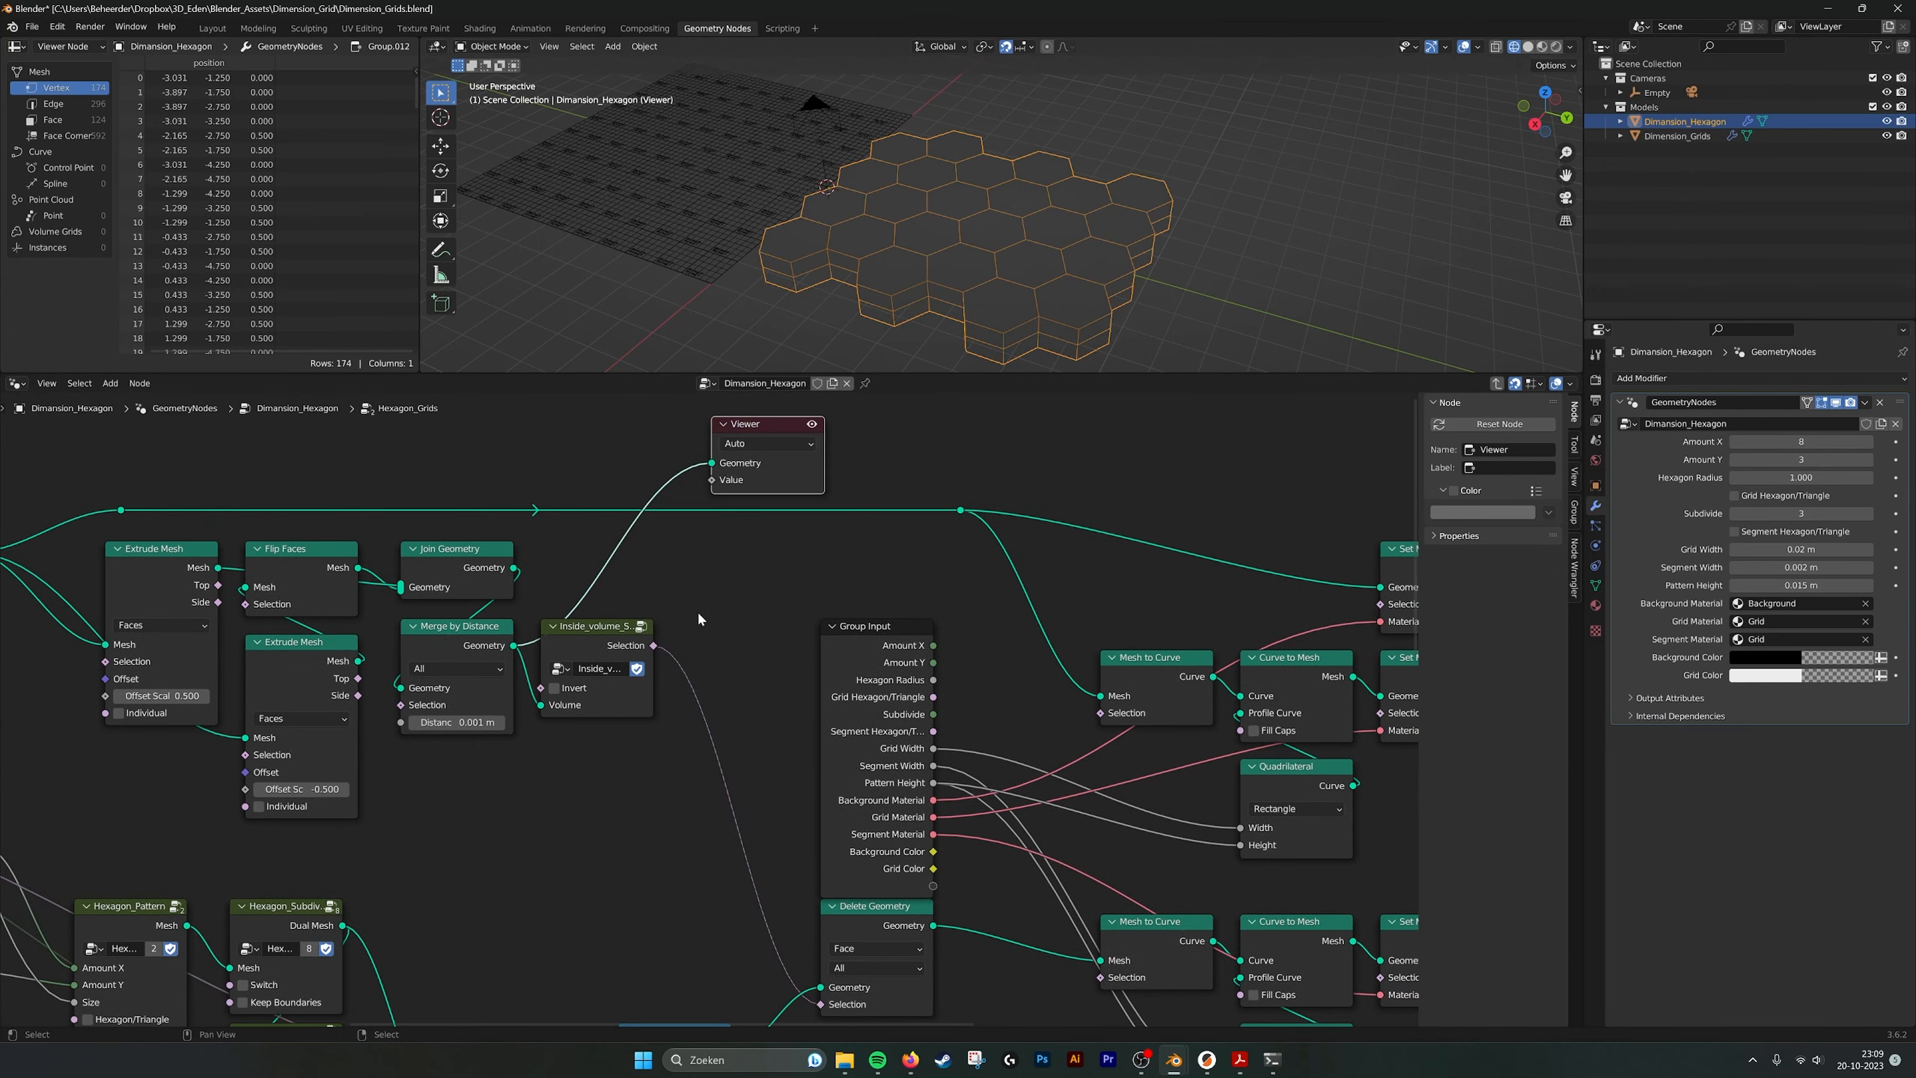
Move the Viewer beside the lower Hexagon_Pattern group and preview that group's mesh.
drag(771, 435, 833, 436)
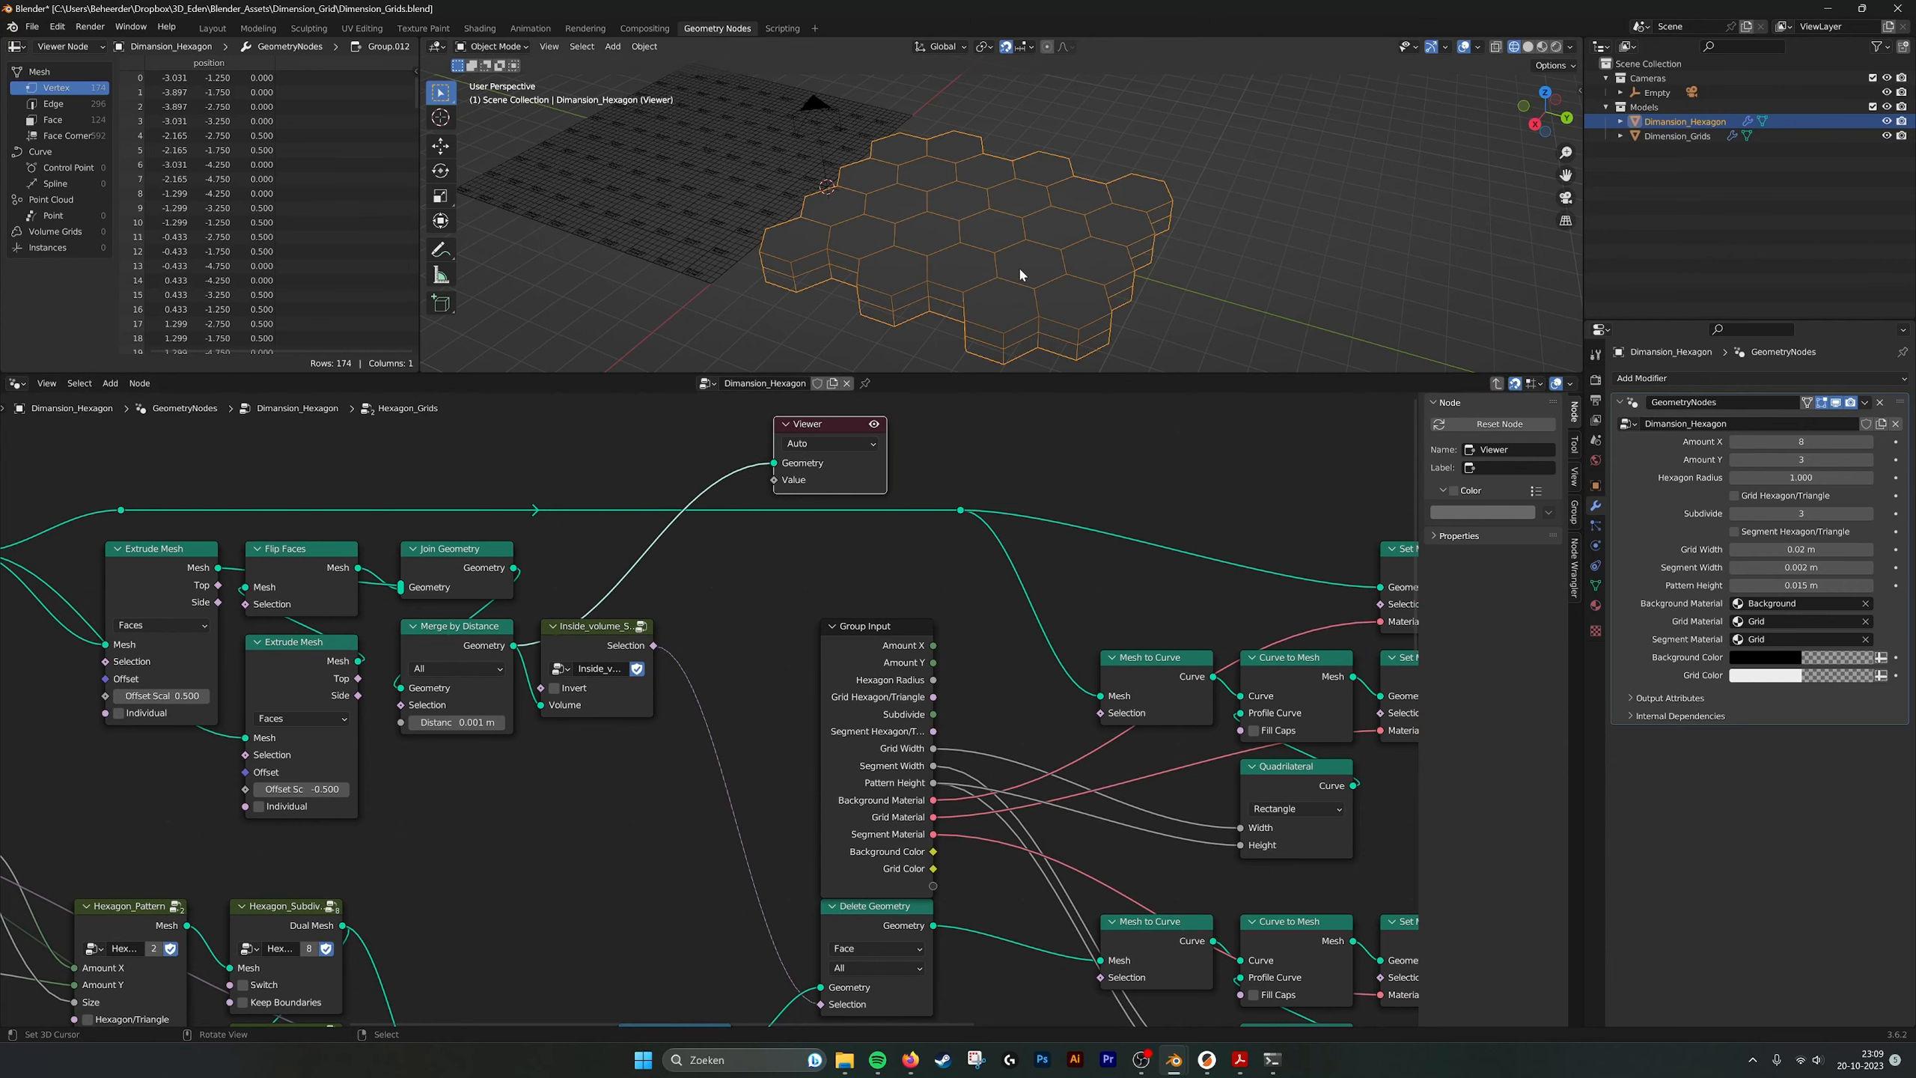
middle_drag(833, 457, 881, 437)
drag(876, 412, 629, 848)
middle_drag(629, 848, 977, 601)
middle_drag(603, 624, 606, 712)
click(664, 705)
drag(607, 711, 945, 684)
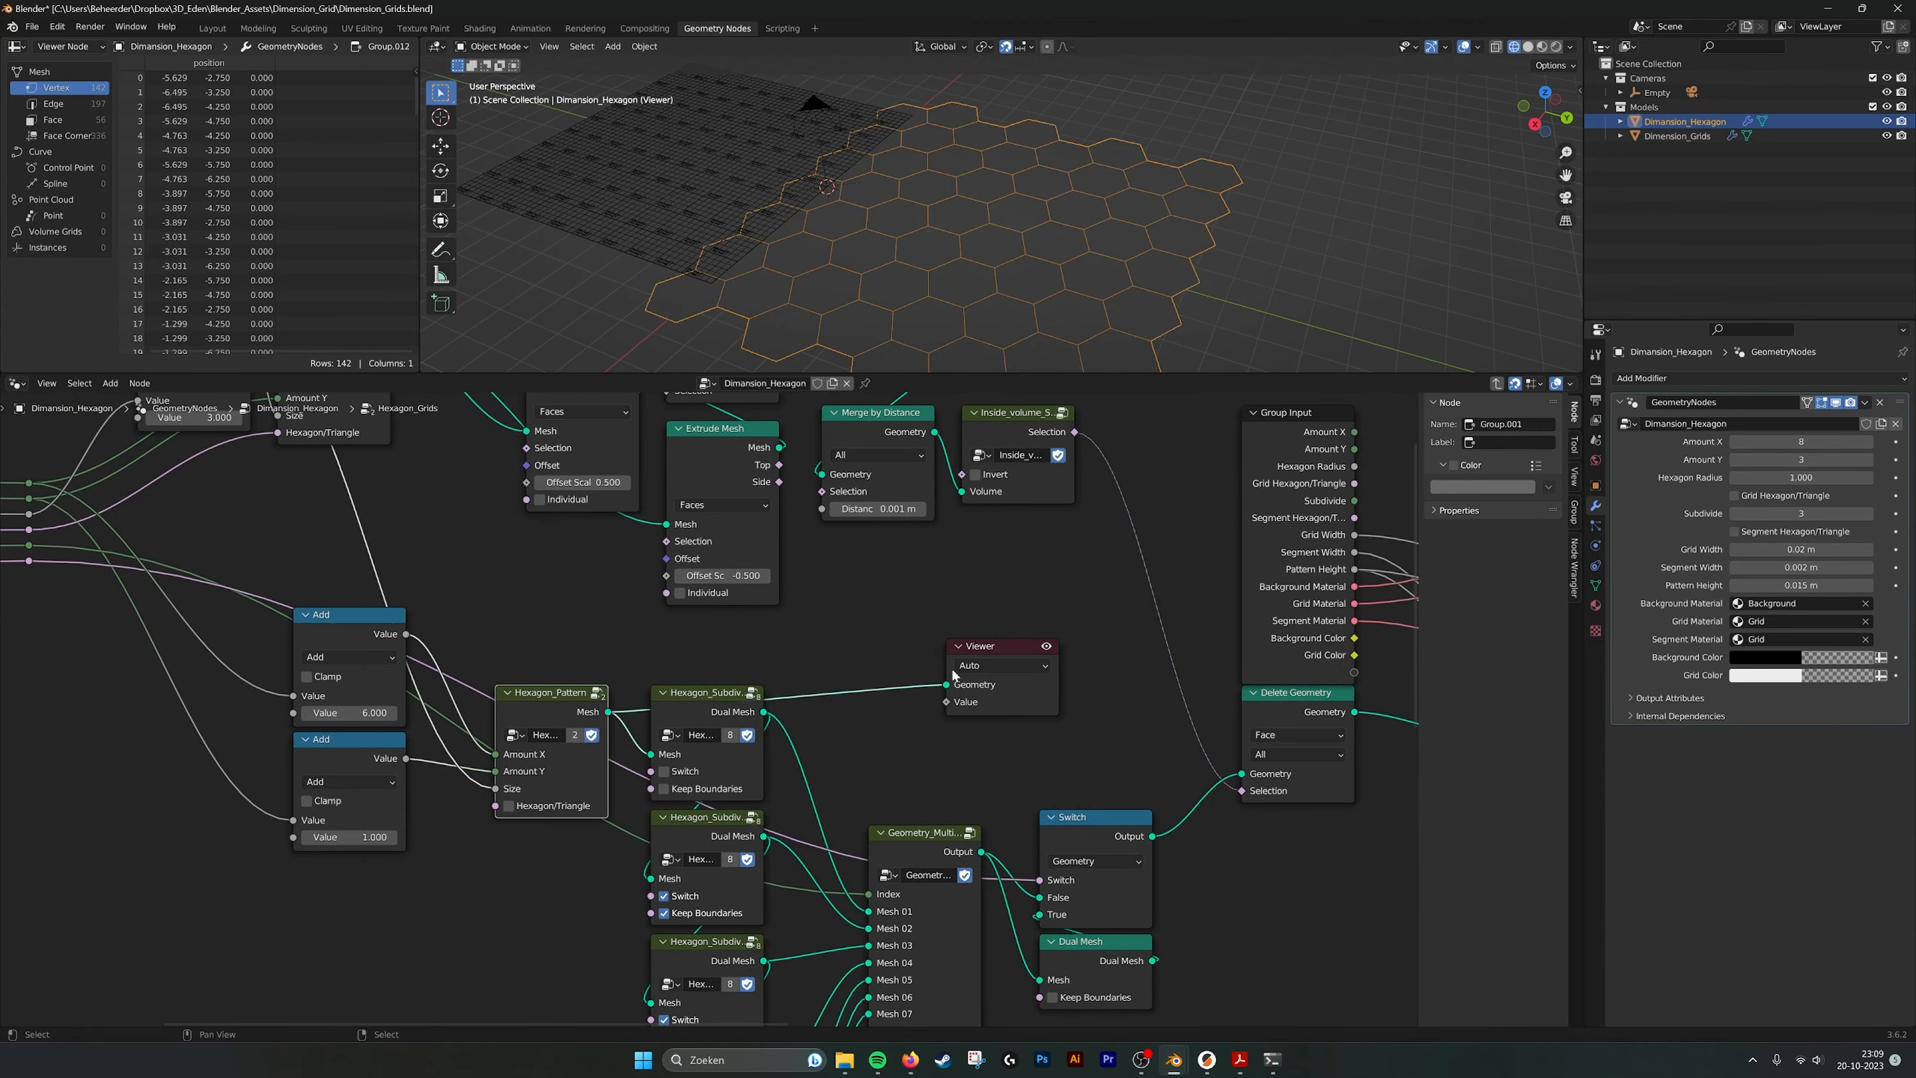
middle_drag(1071, 174, 1084, 210)
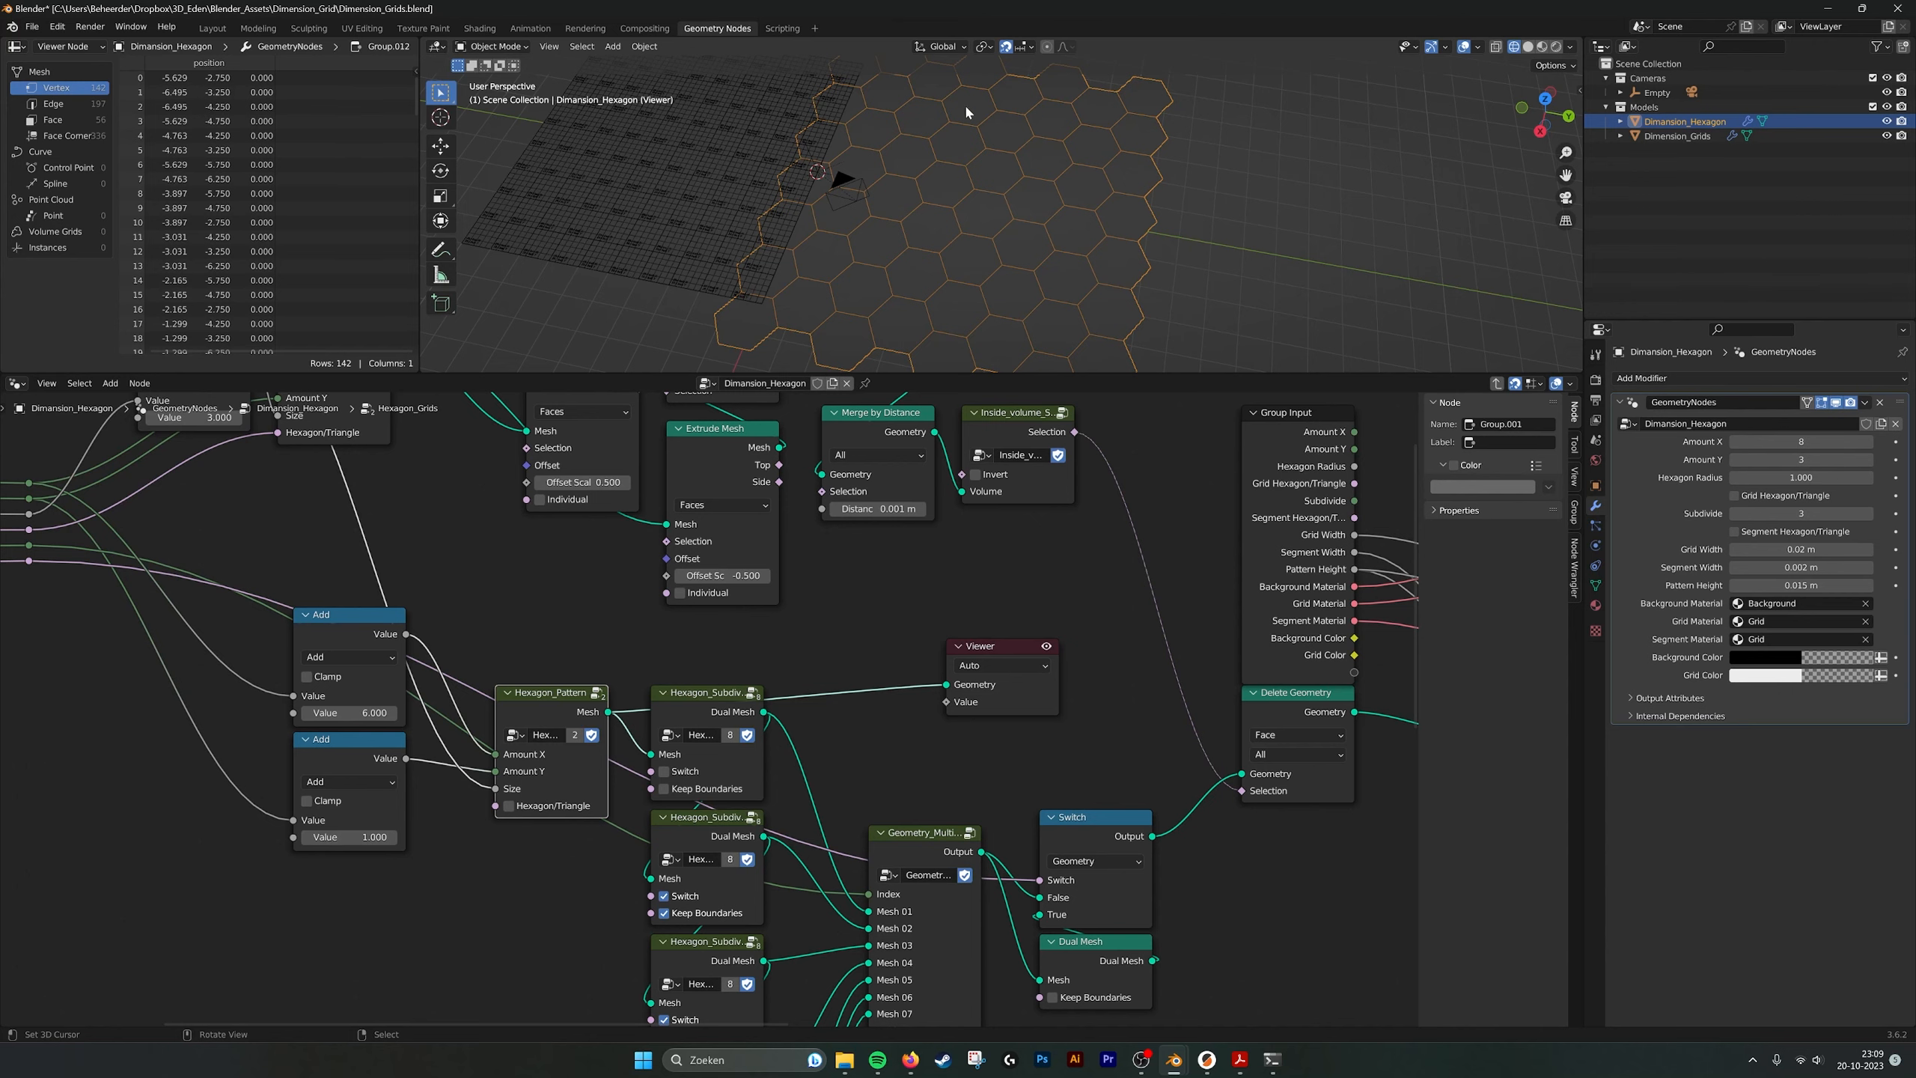
Preview the Dual Mesh output of the first Hexagon_Subdivide group through the Viewer.
middle_drag(747, 865, 650, 815)
scroll(650, 815, up, 2)
click(648, 619)
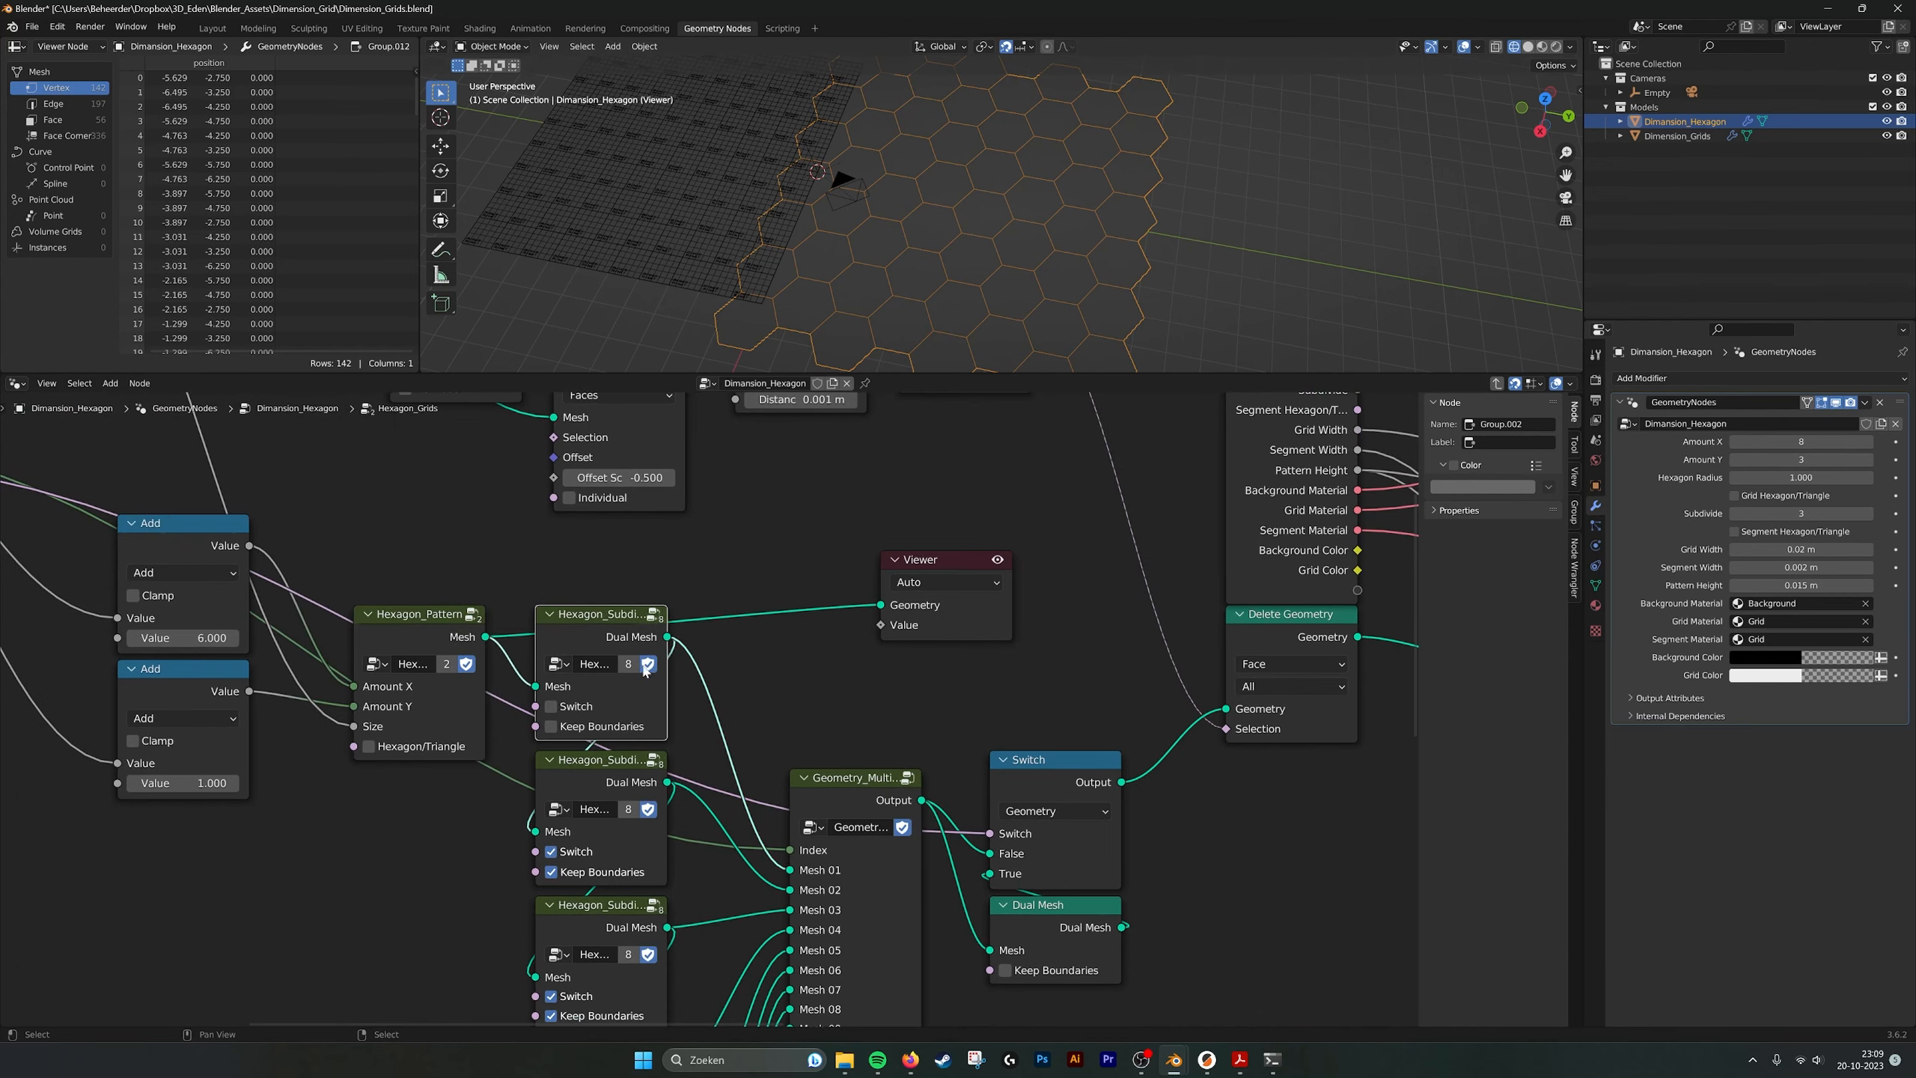
middle_drag(654, 621, 689, 623)
drag(702, 640, 916, 608)
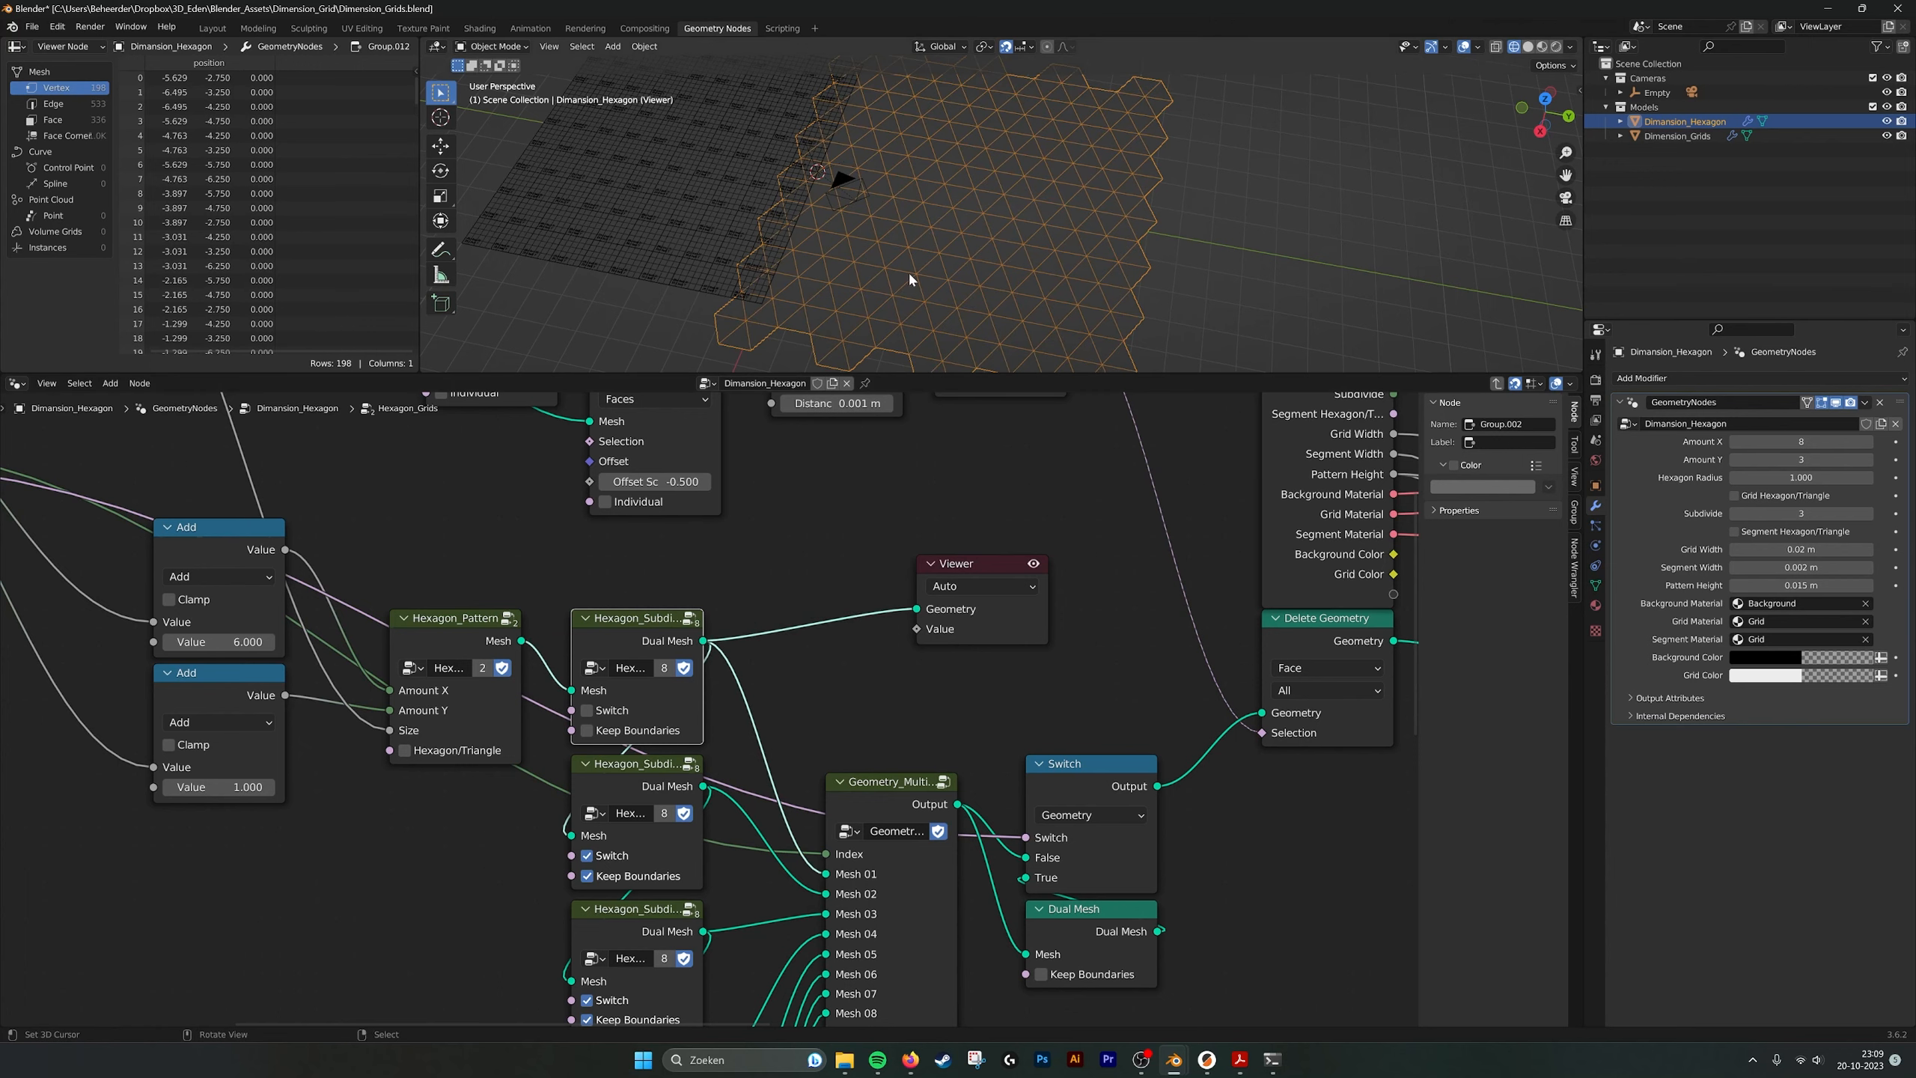
middle_drag(841, 573, 820, 505)
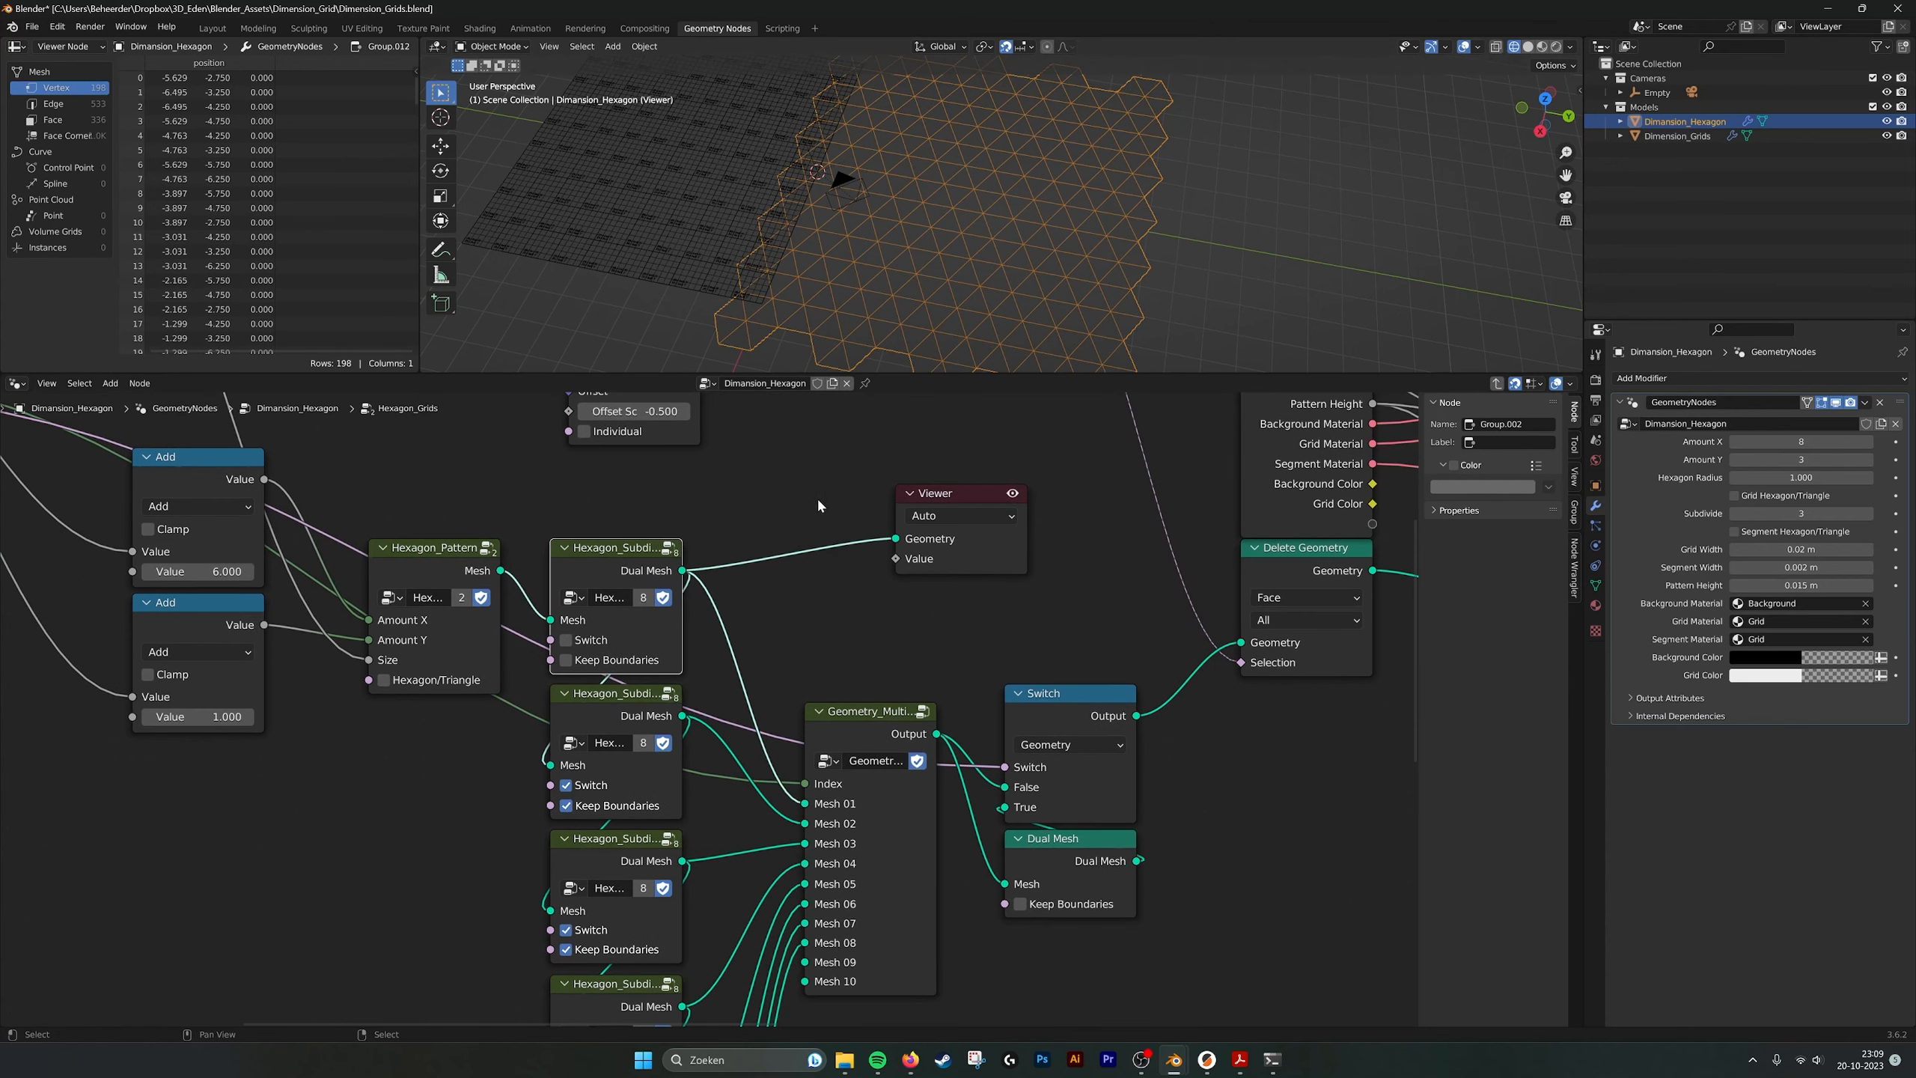
Preview the Dual Mesh output of the second Hexagon_Subdivide group and examine the denser grid.
drag(680, 716, 895, 538)
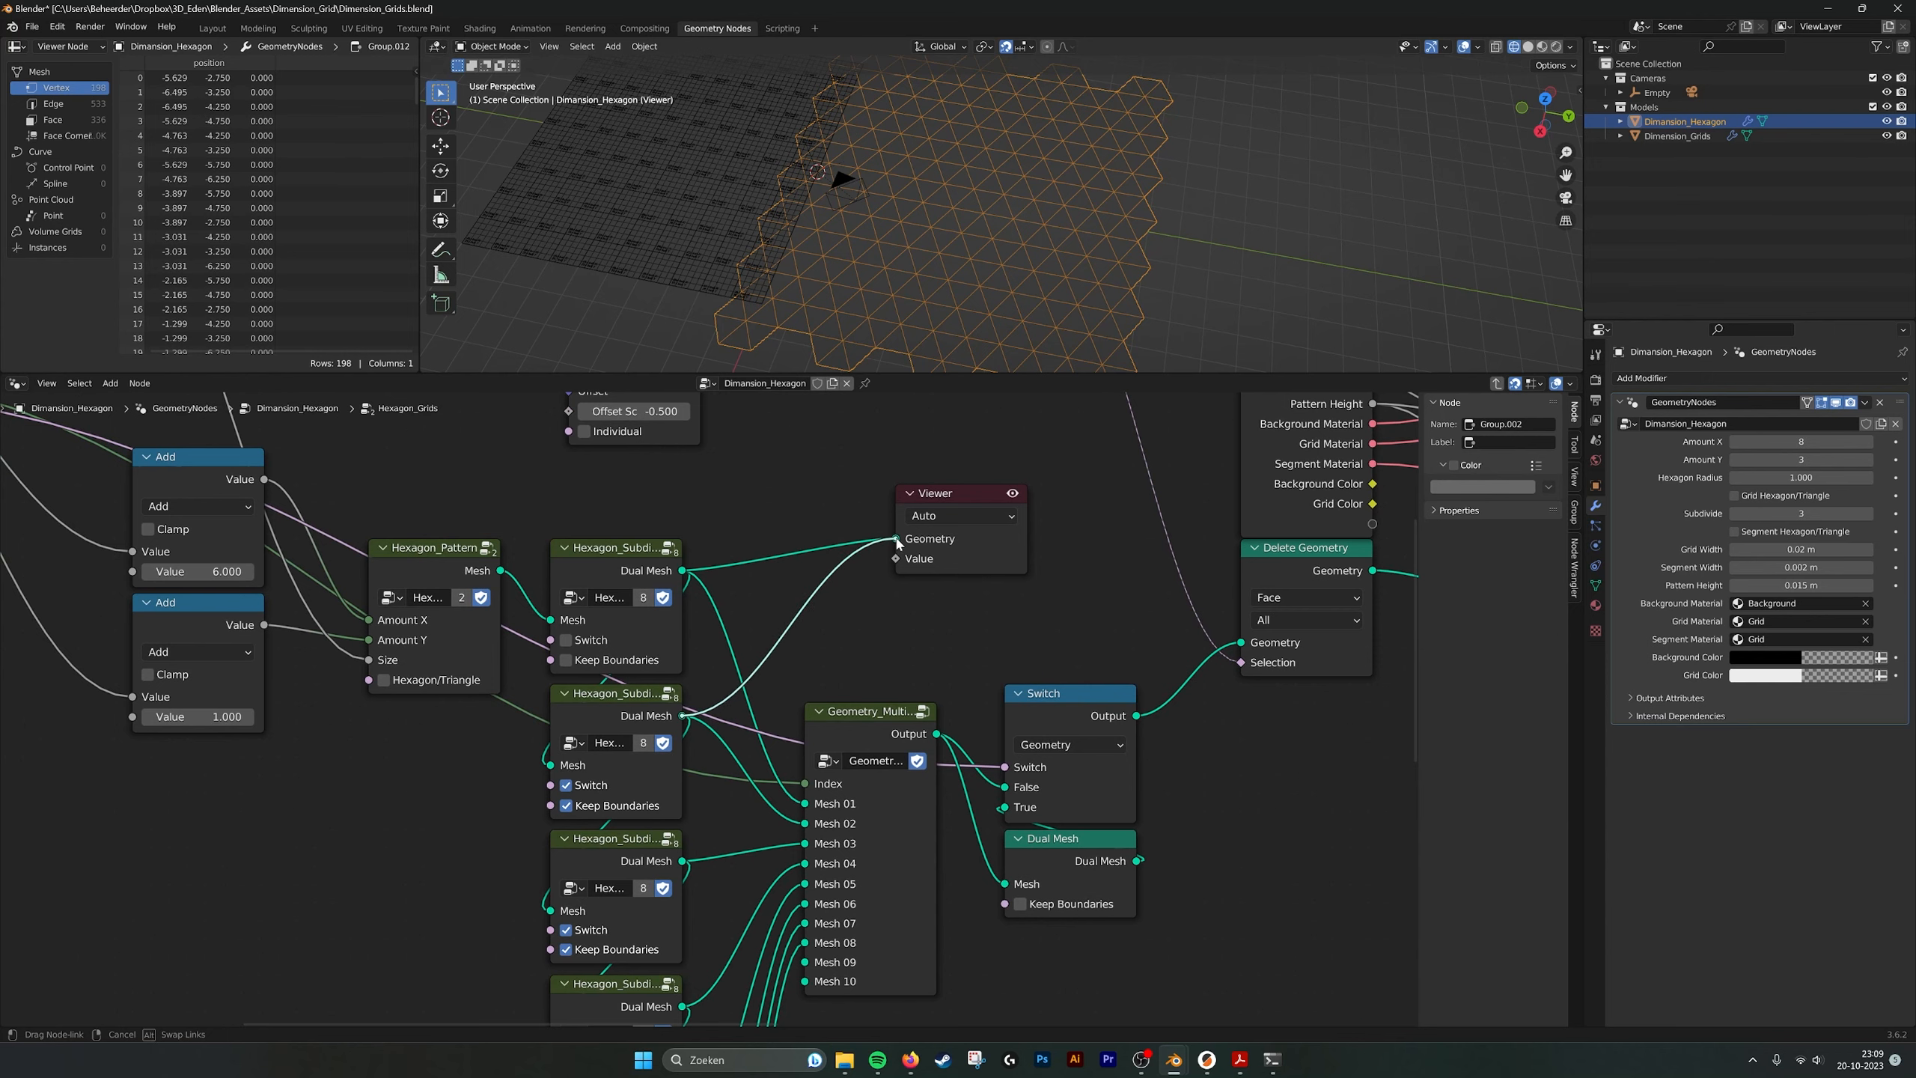
middle_drag(865, 476, 868, 428)
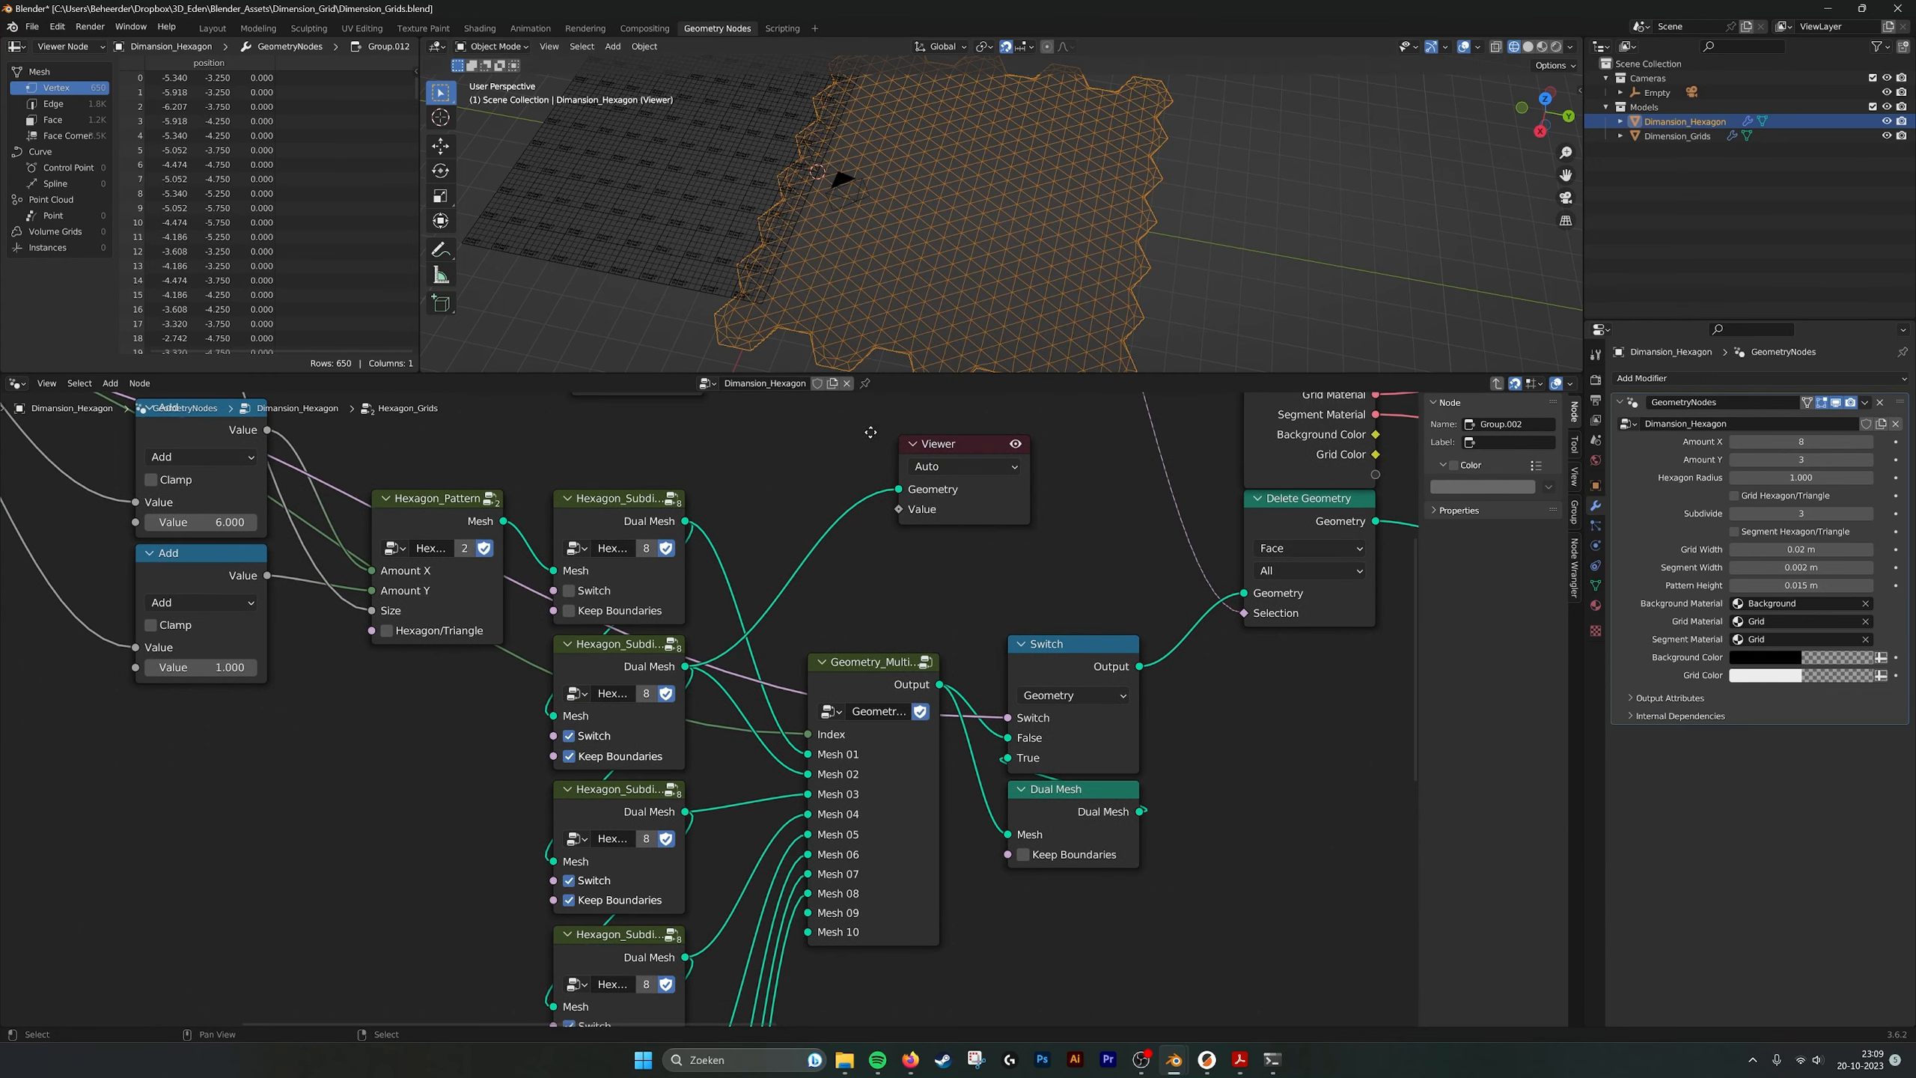
scroll(988, 269, down, 2)
scroll(799, 566, down, 3)
middle_drag(710, 719, 678, 691)
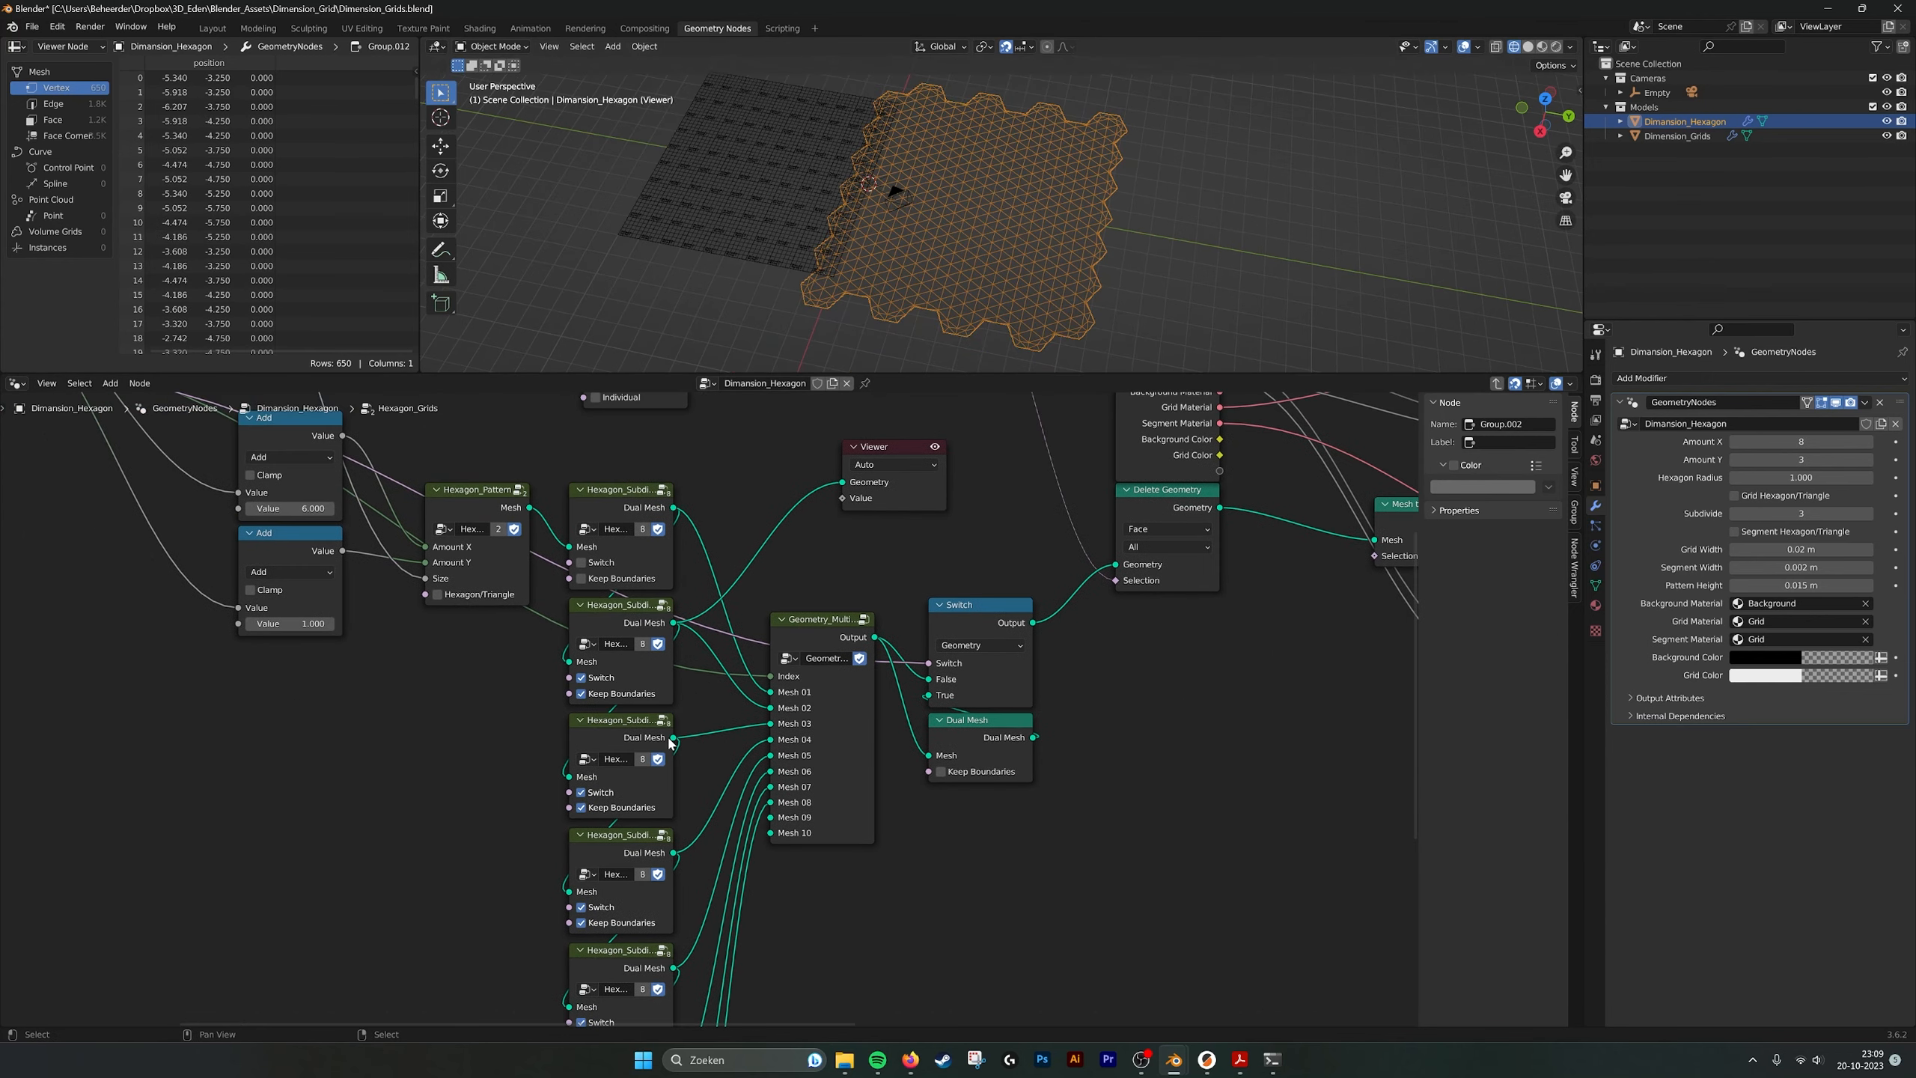
Preview the third, fourth and fifth Hexagon_Subdivide outputs in turn, and examine the finest mesh up close.
drag(673, 737, 843, 482)
drag(672, 851, 842, 481)
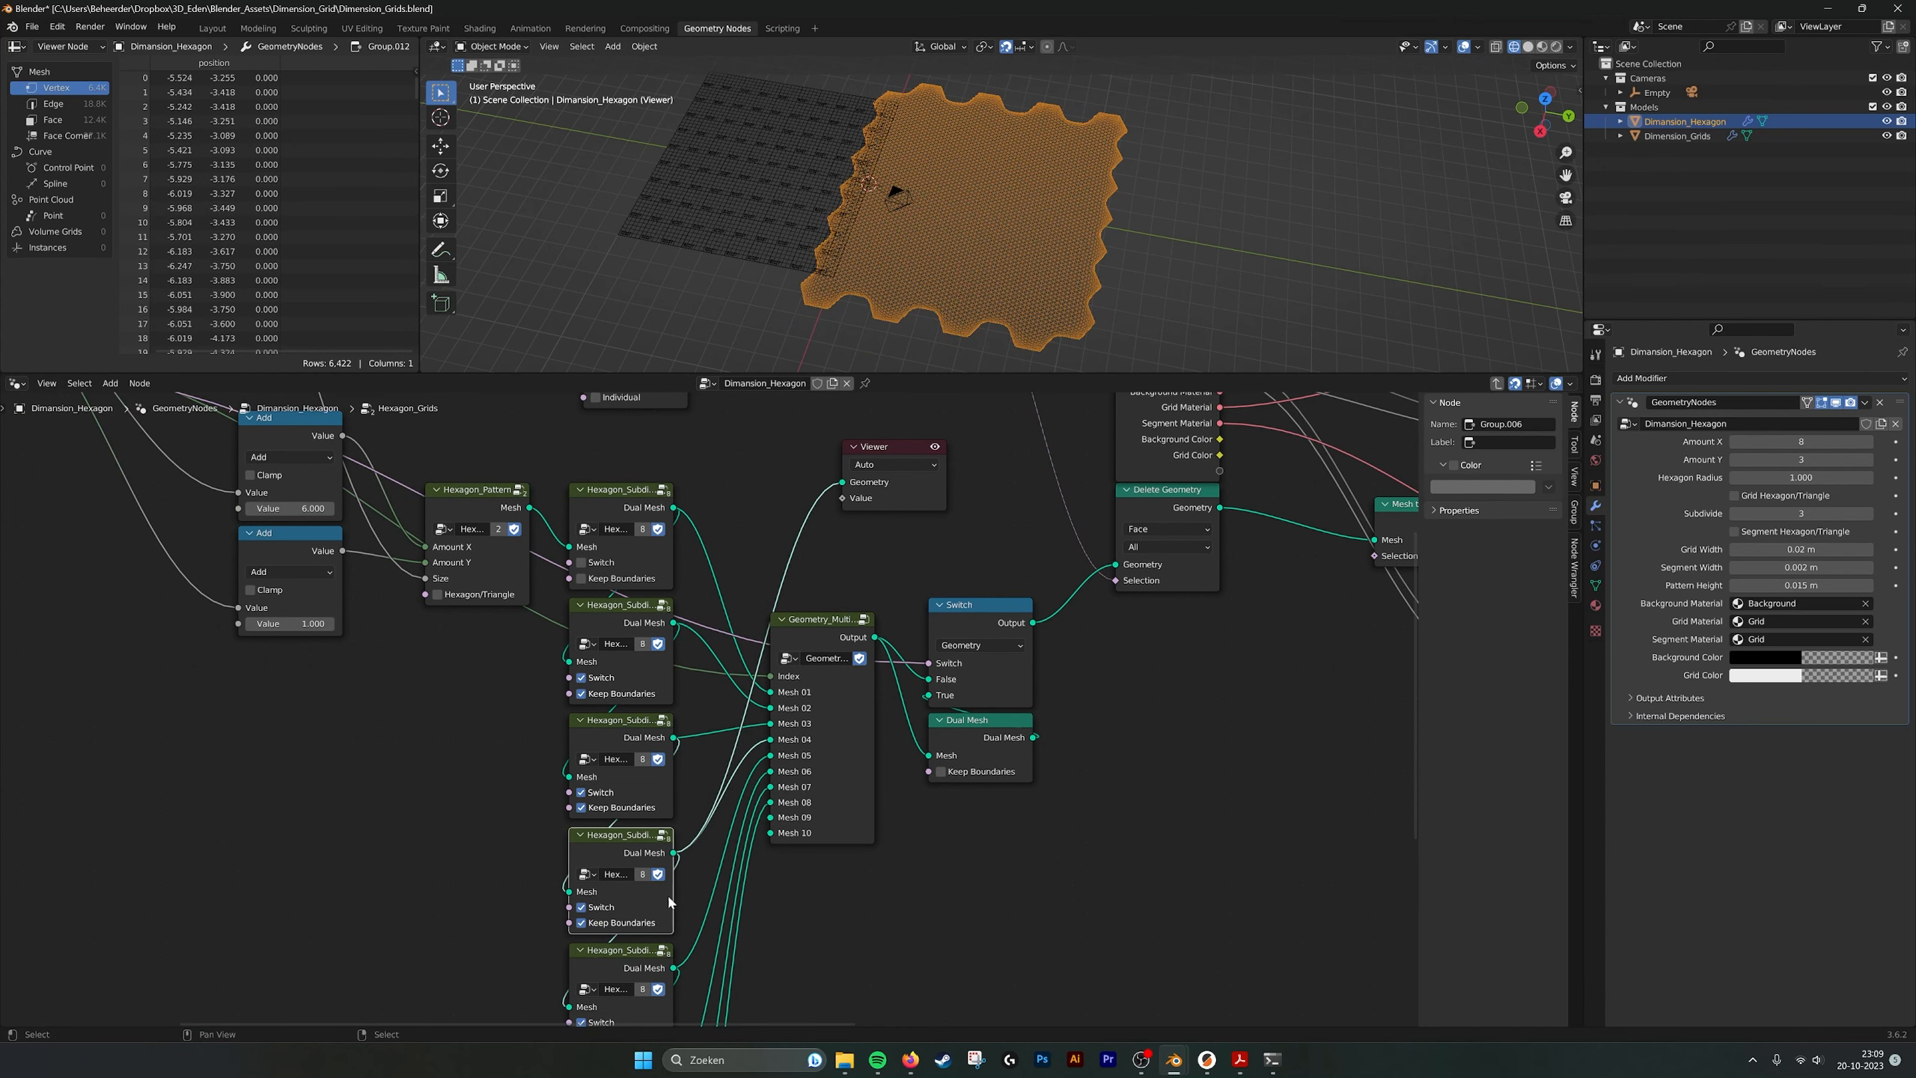
drag(673, 968, 843, 481)
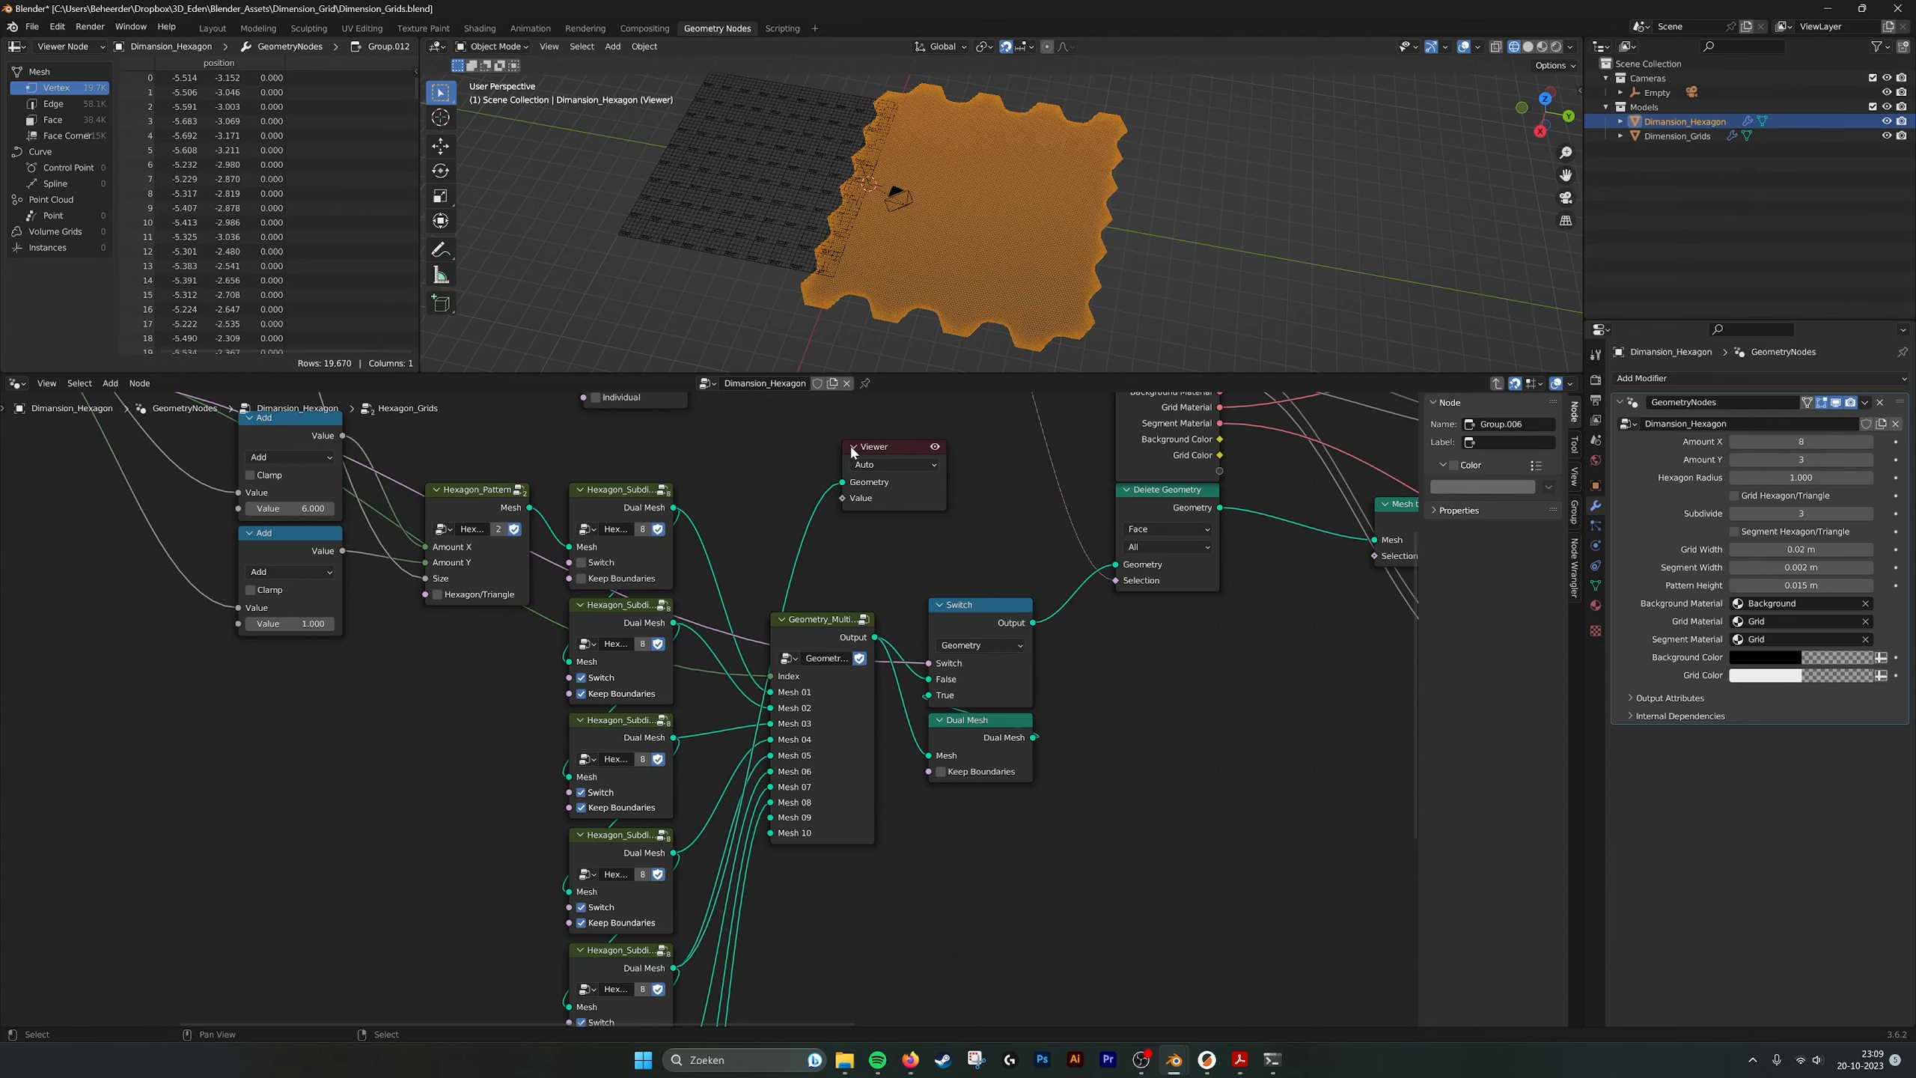
scroll(979, 227, up, 5)
scroll(978, 242, up, 3)
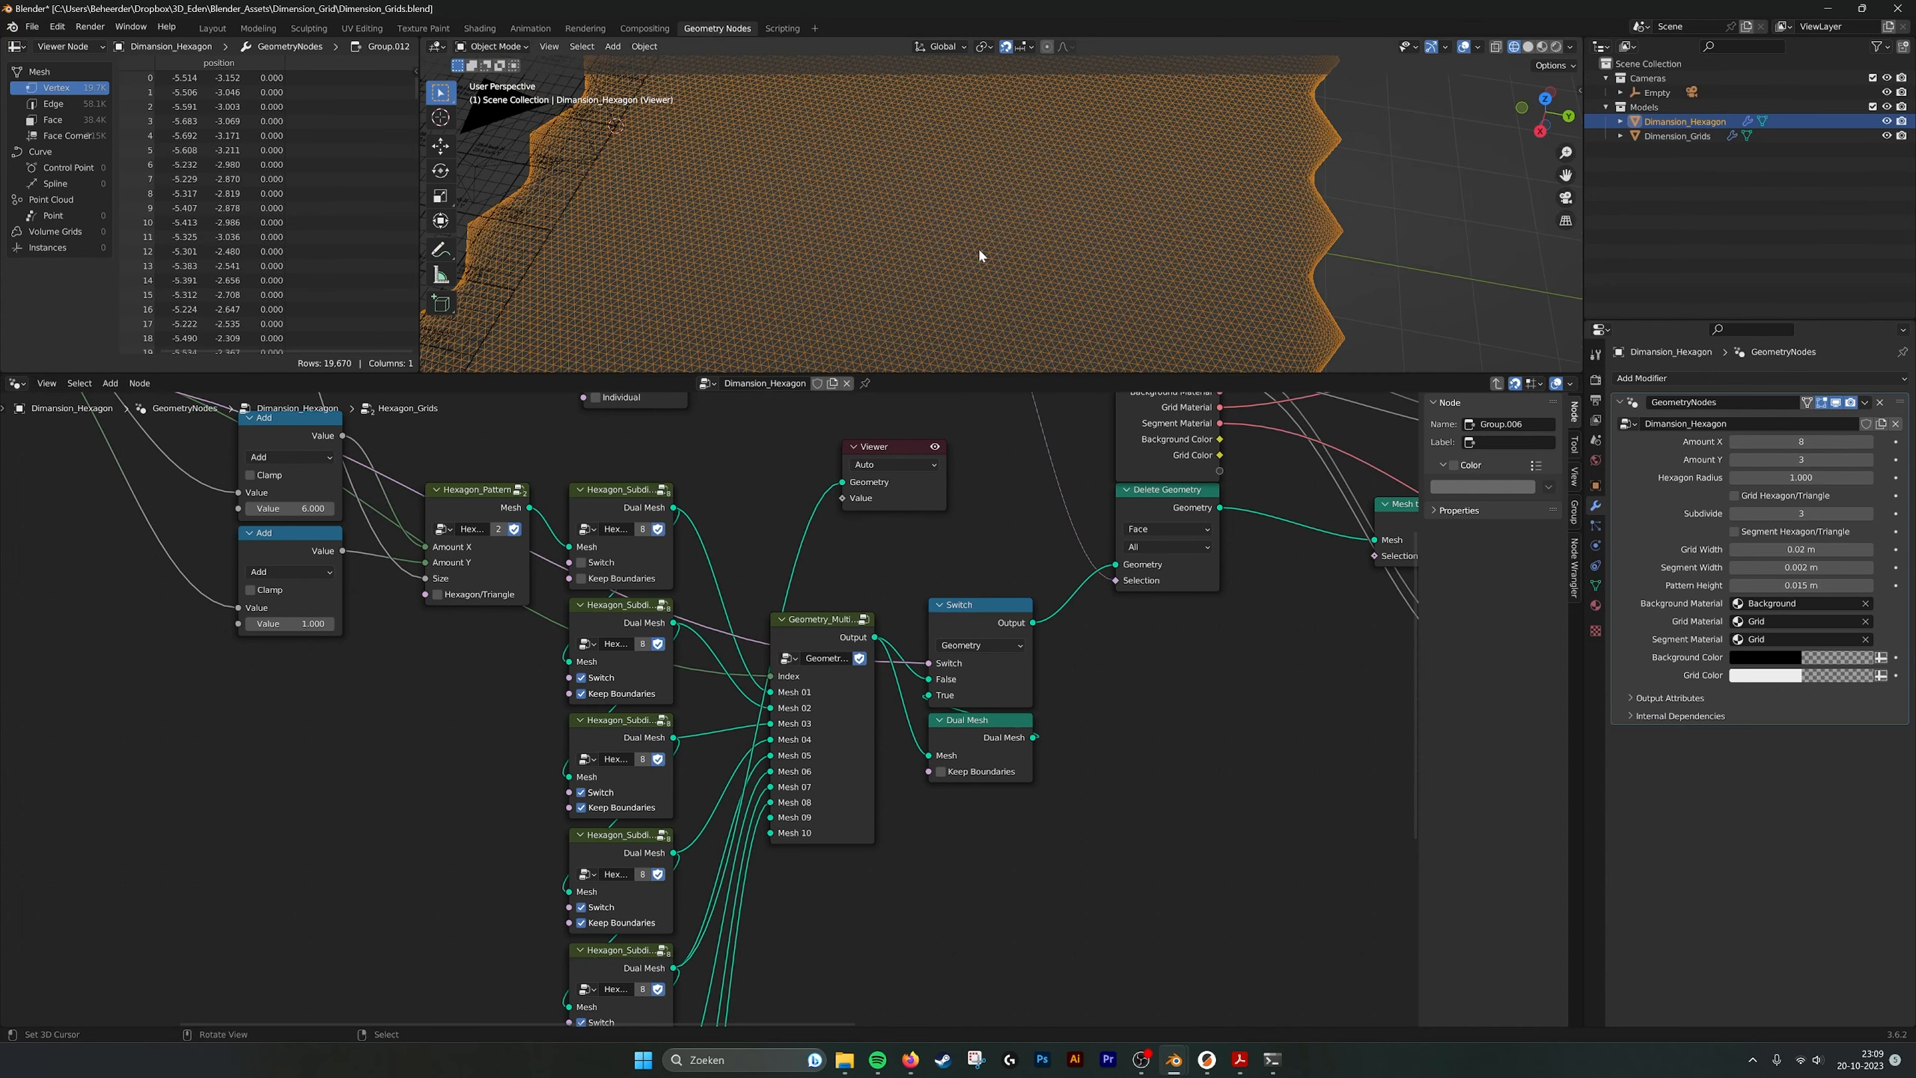
Move the Viewer beside the Dual Mesh node fed by the Geometry_Multi group and preview its output.
drag(889, 446, 1176, 719)
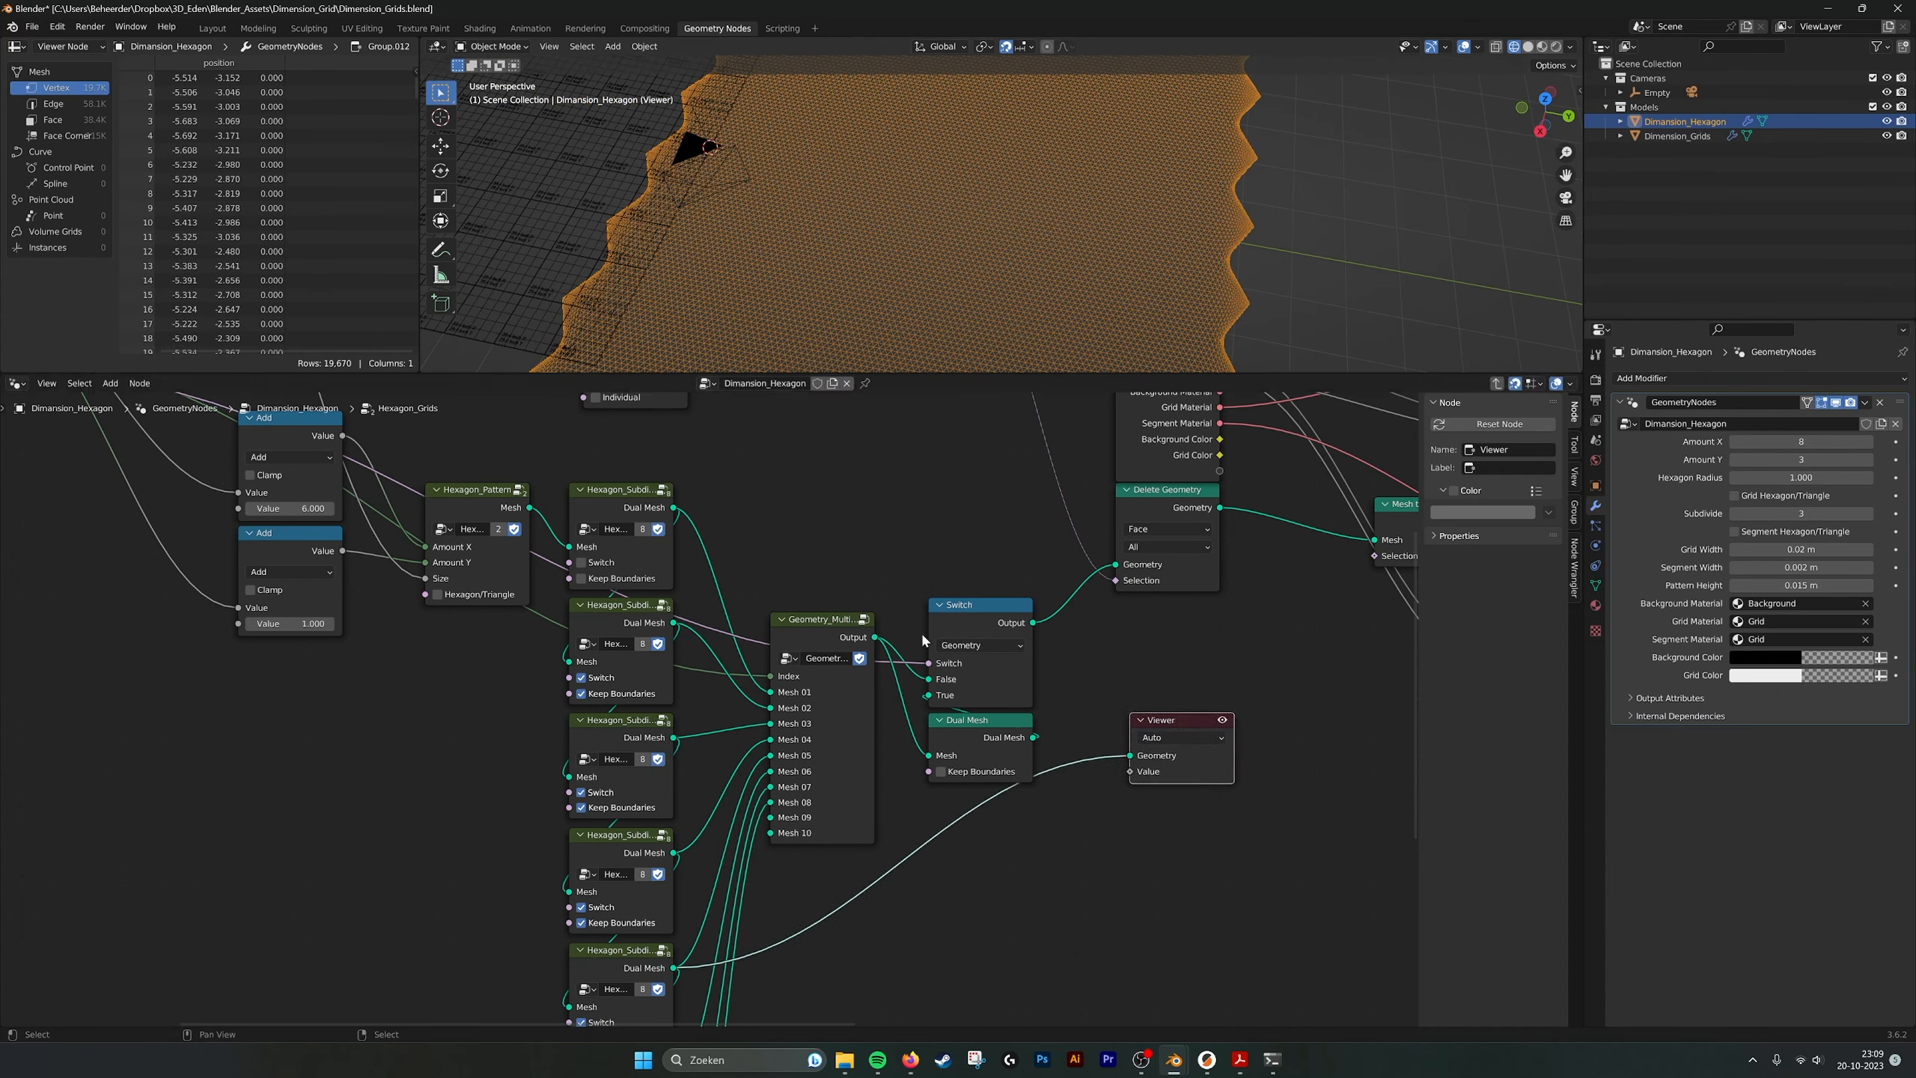
click(833, 627)
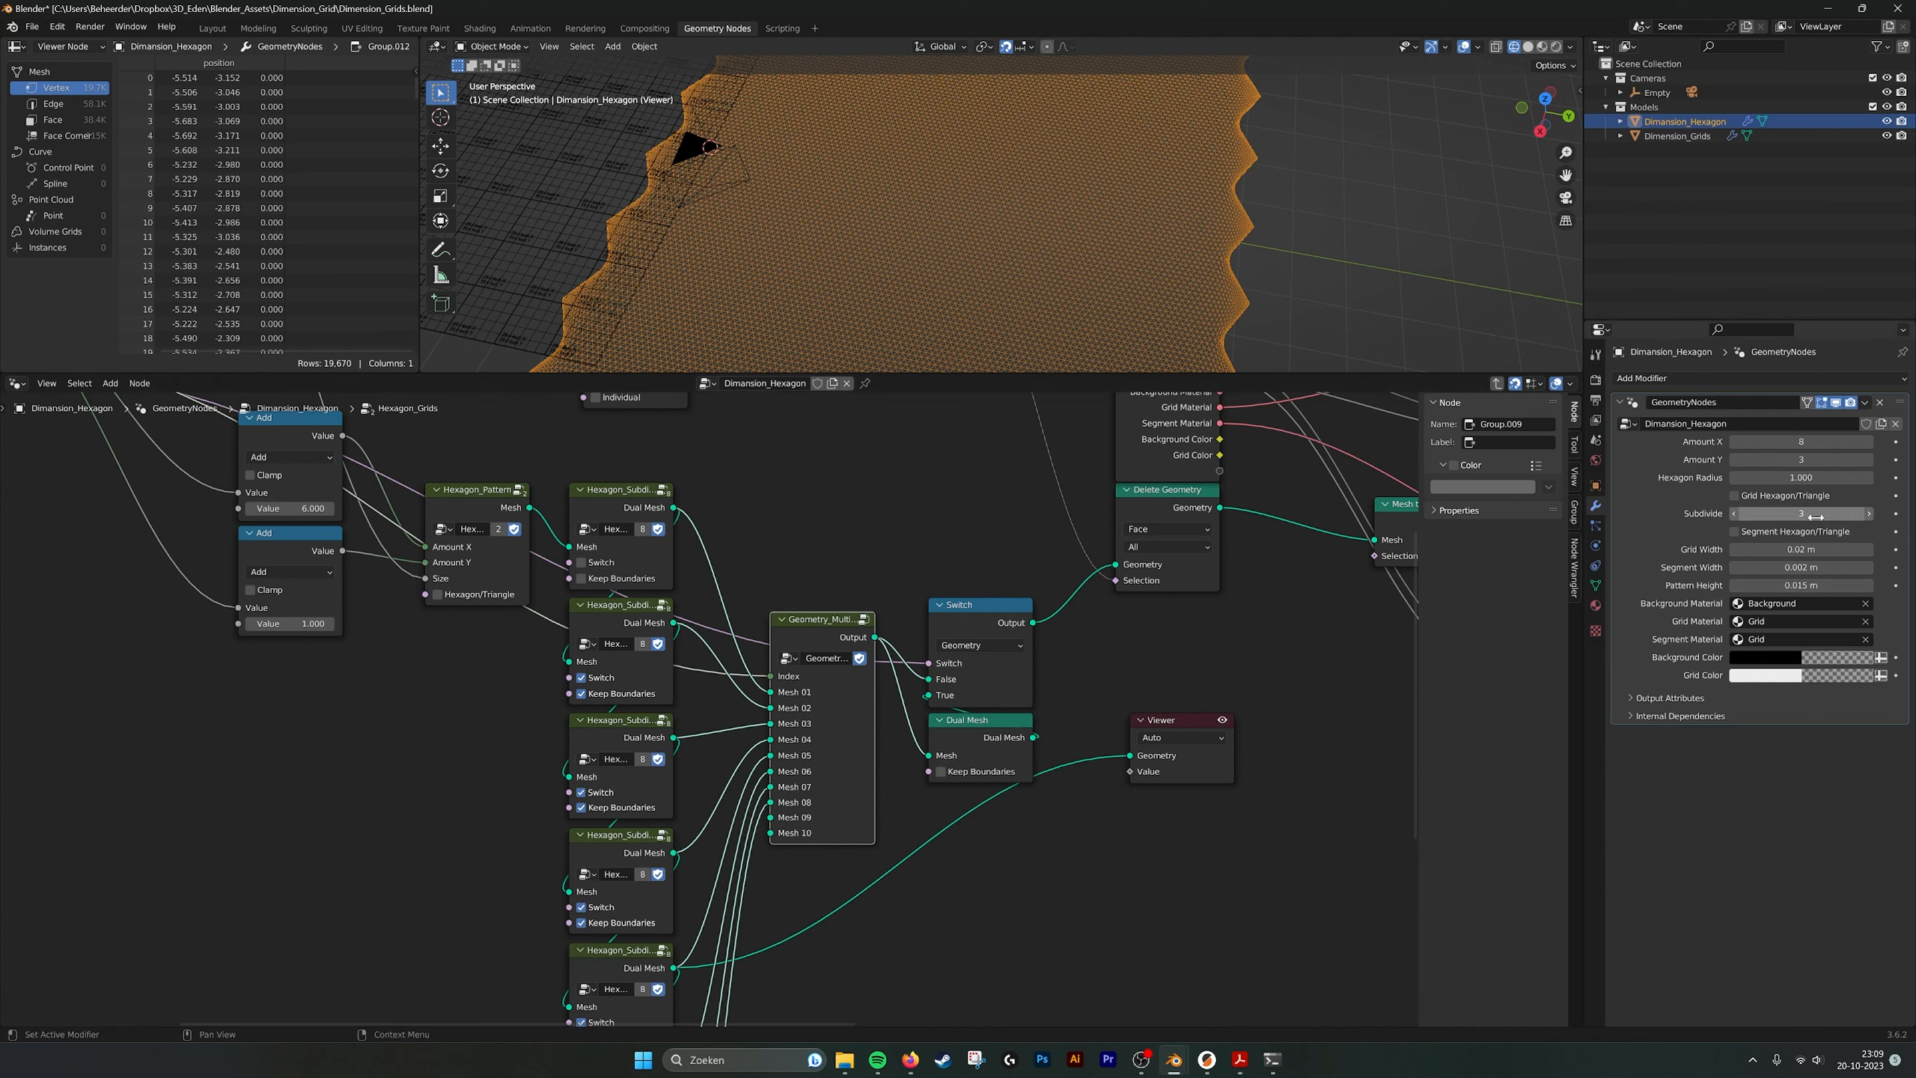
drag(1034, 737, 1129, 755)
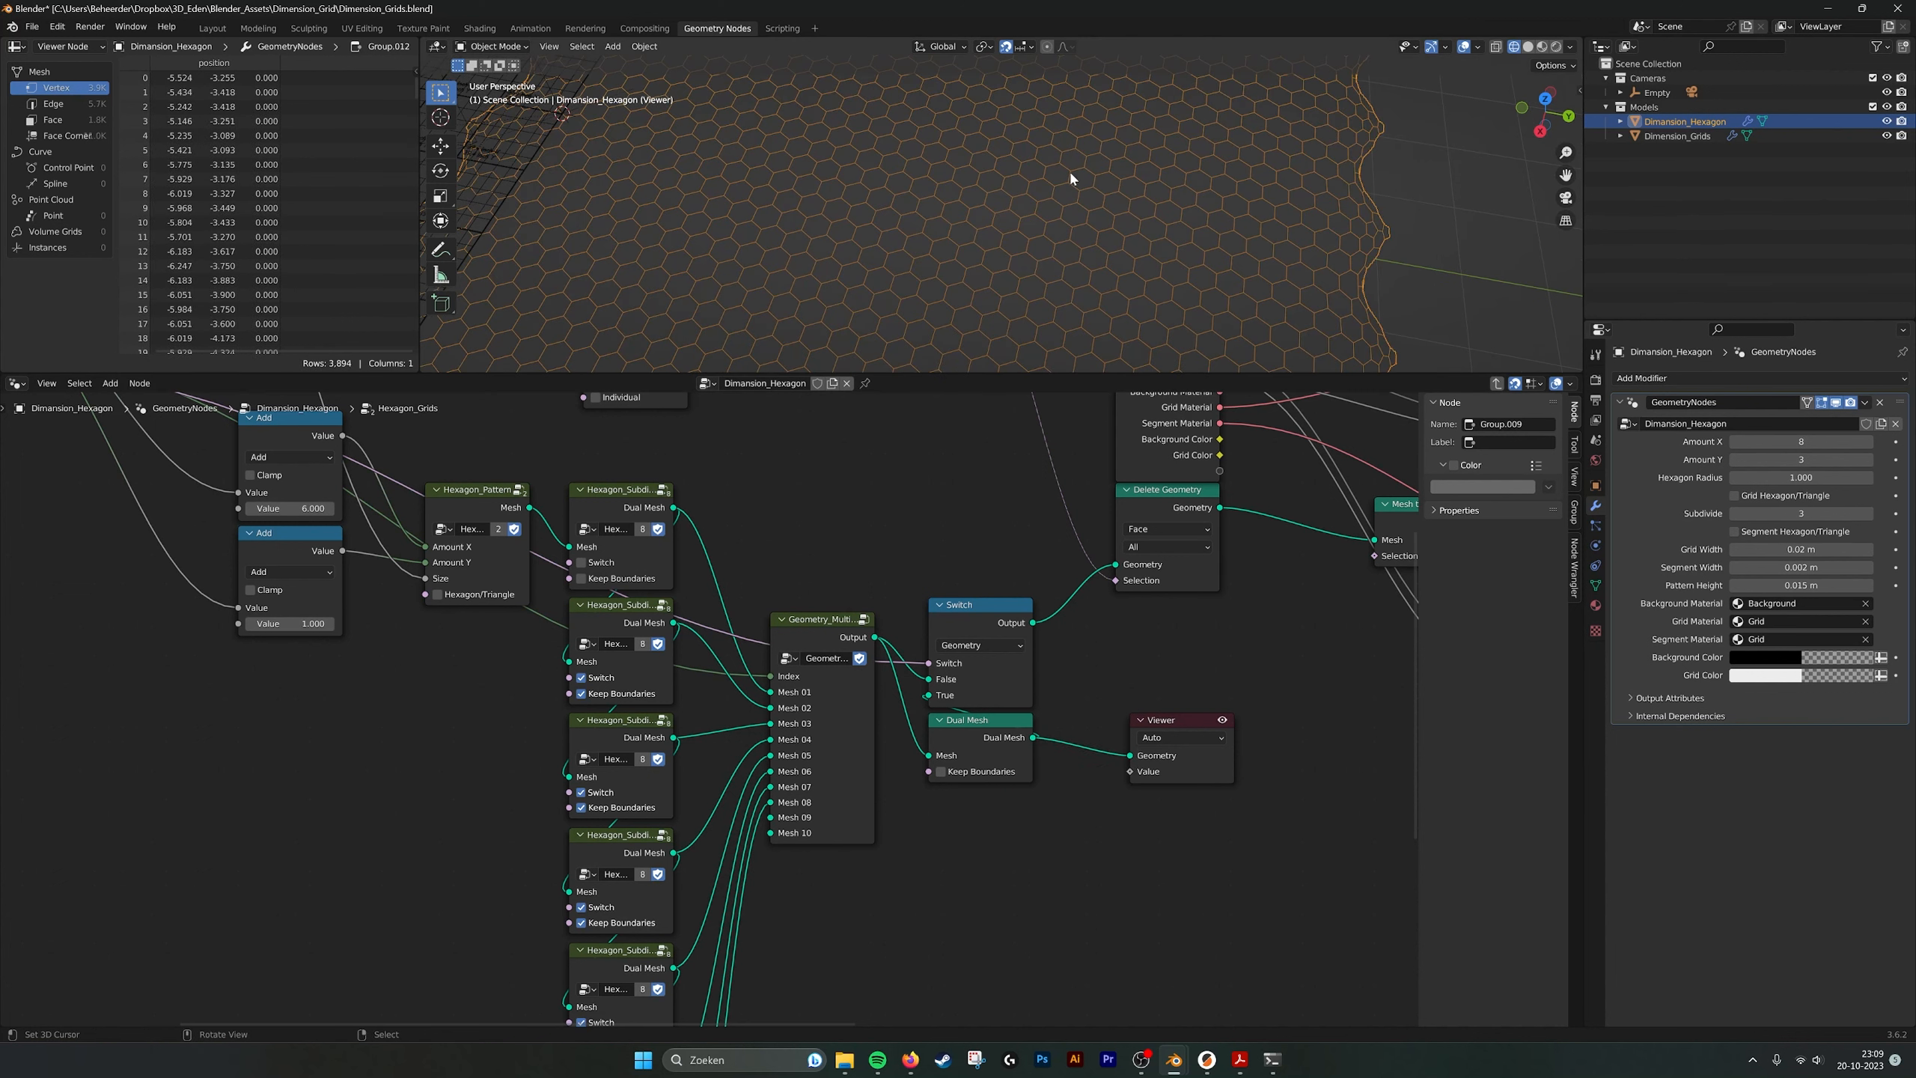
Step the modifier's Subdivide value down to 1 and up to 4 to compare the previewed hexagon densities.
click(1735, 514)
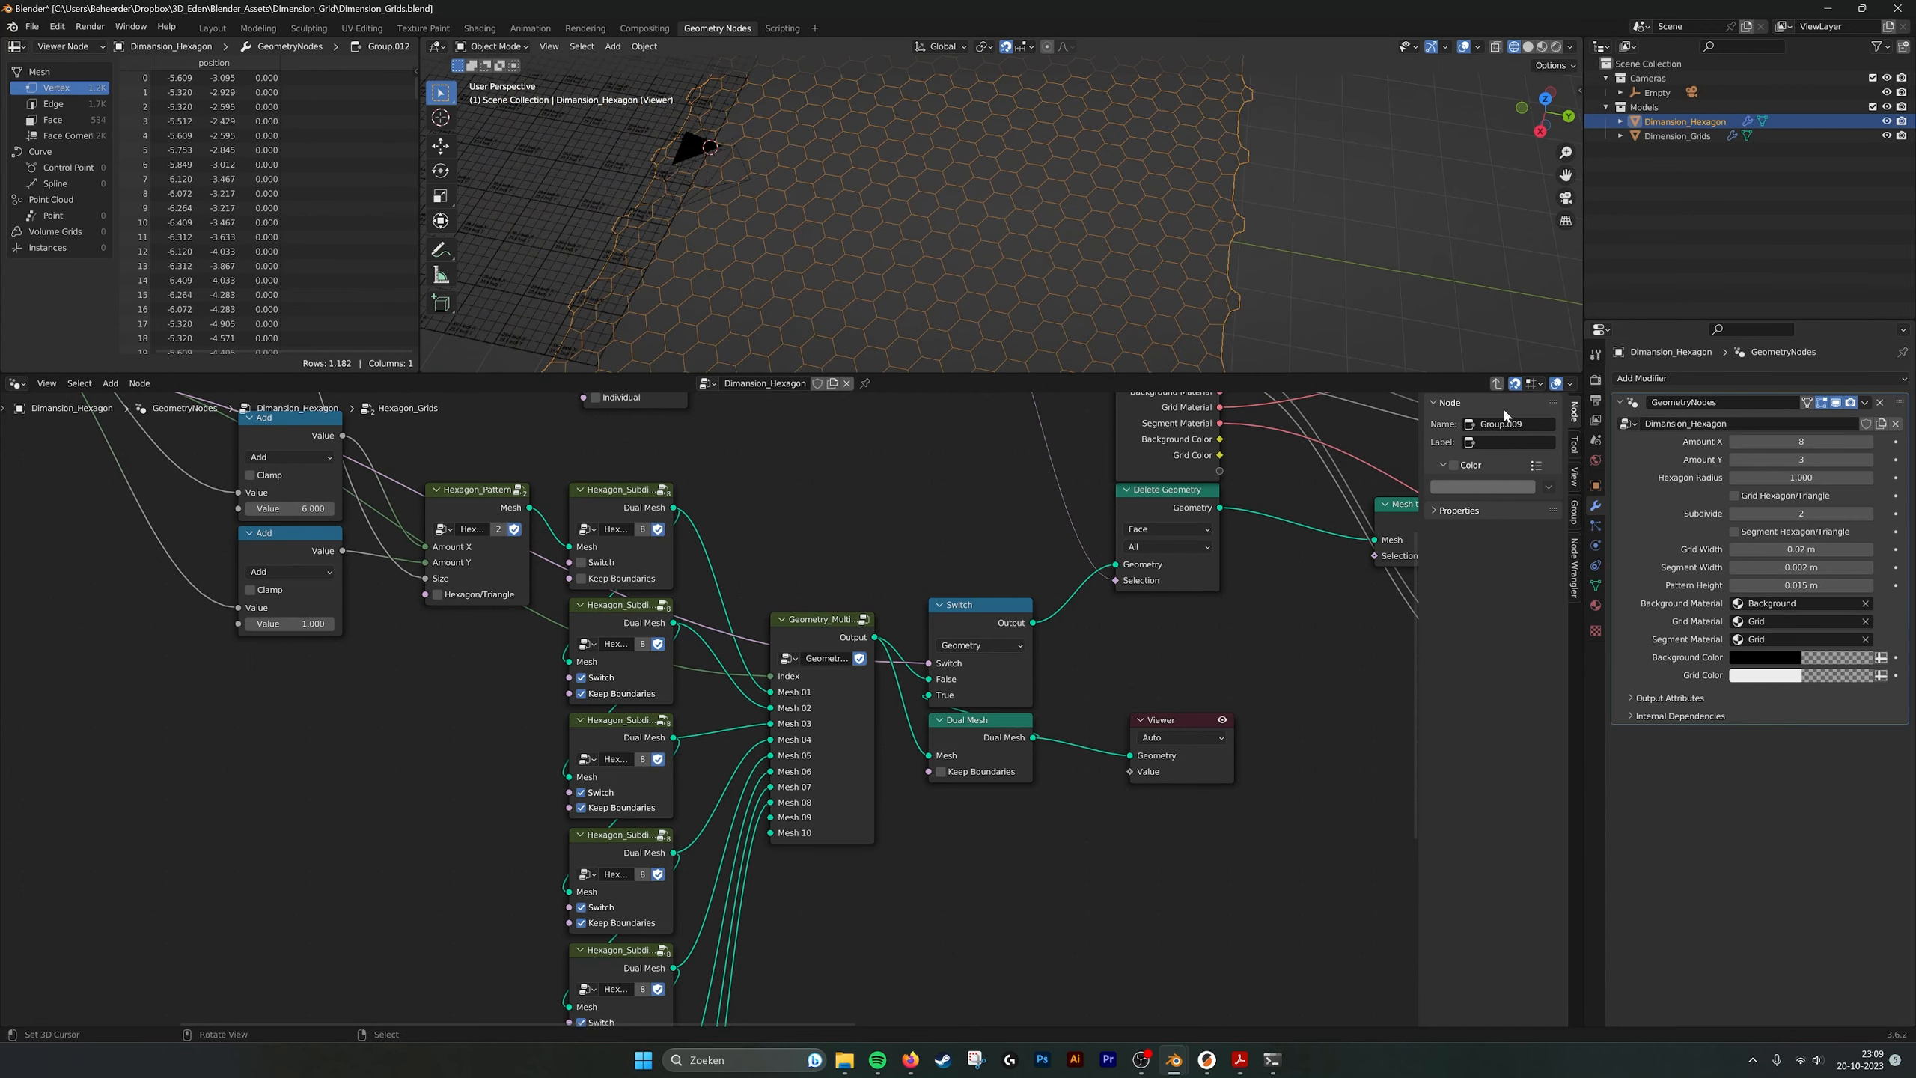
click(1735, 514)
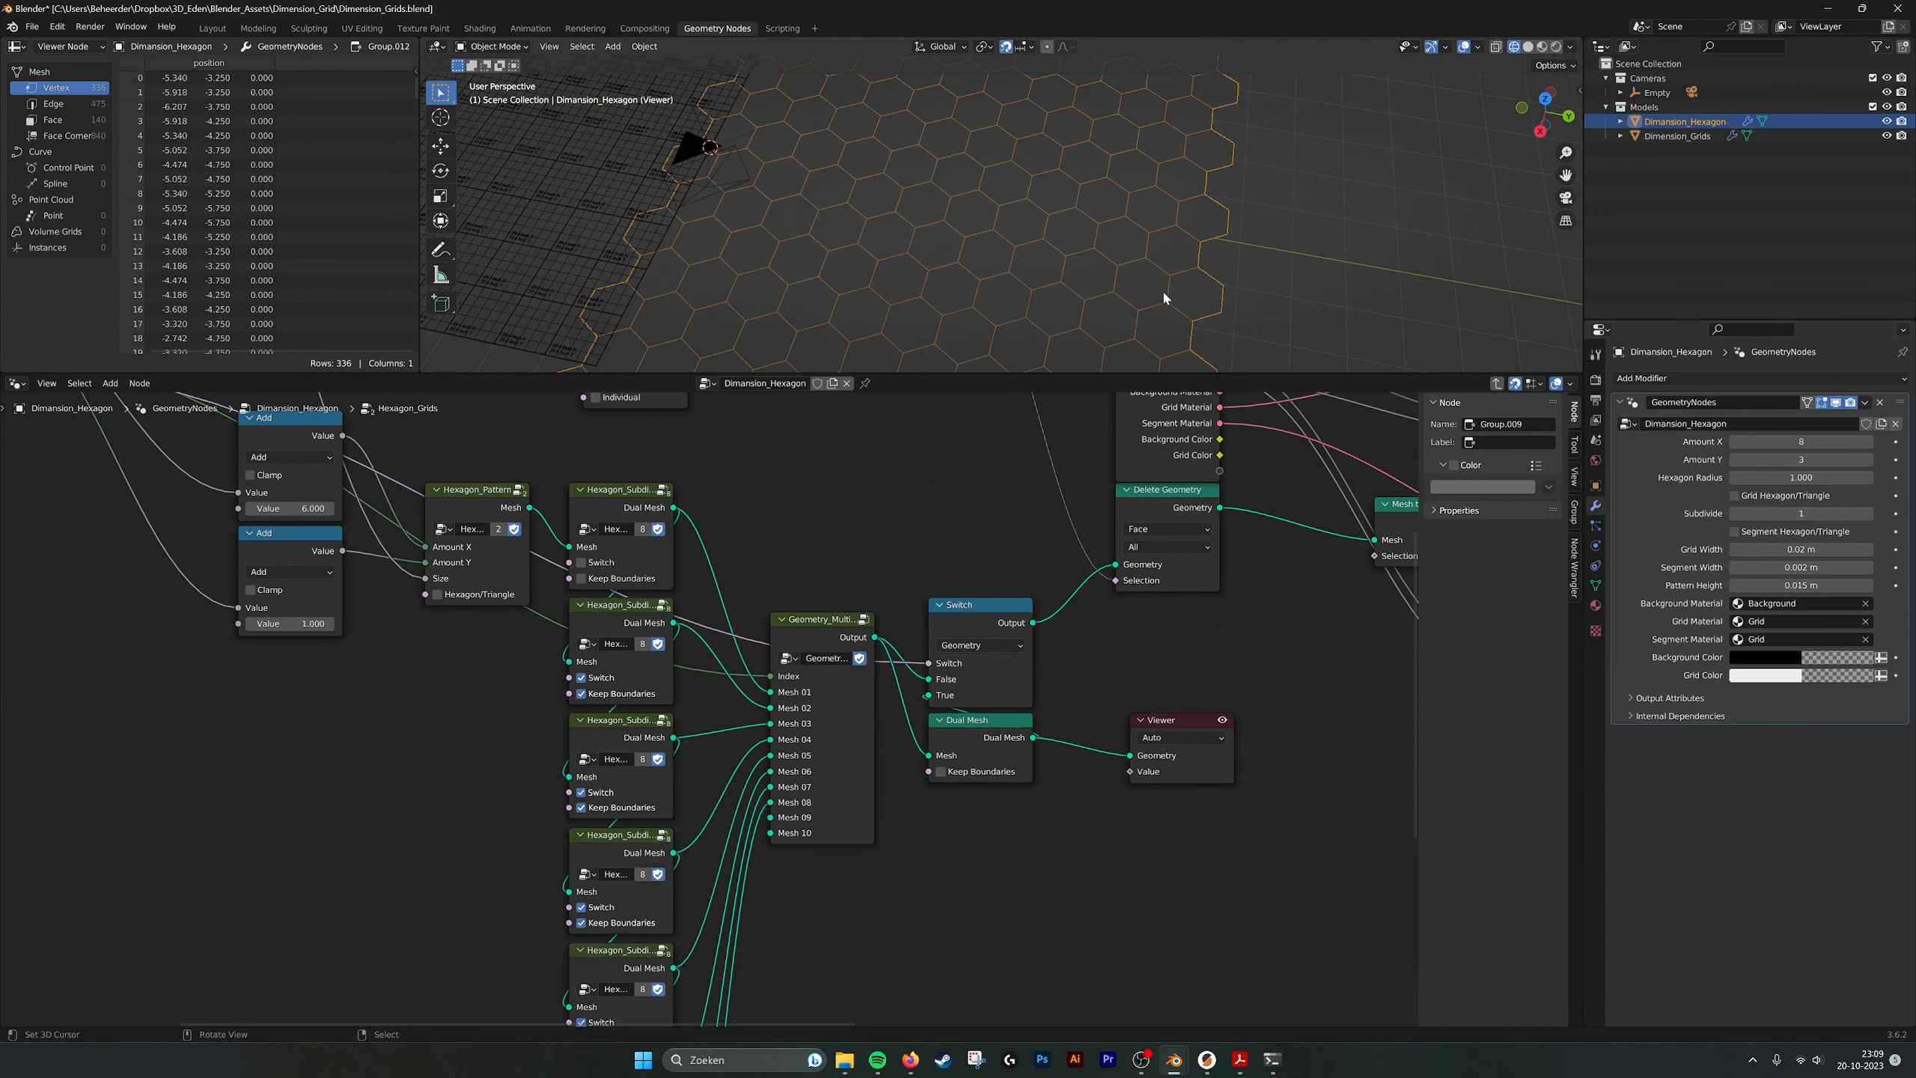
click(1870, 514)
click(1870, 514)
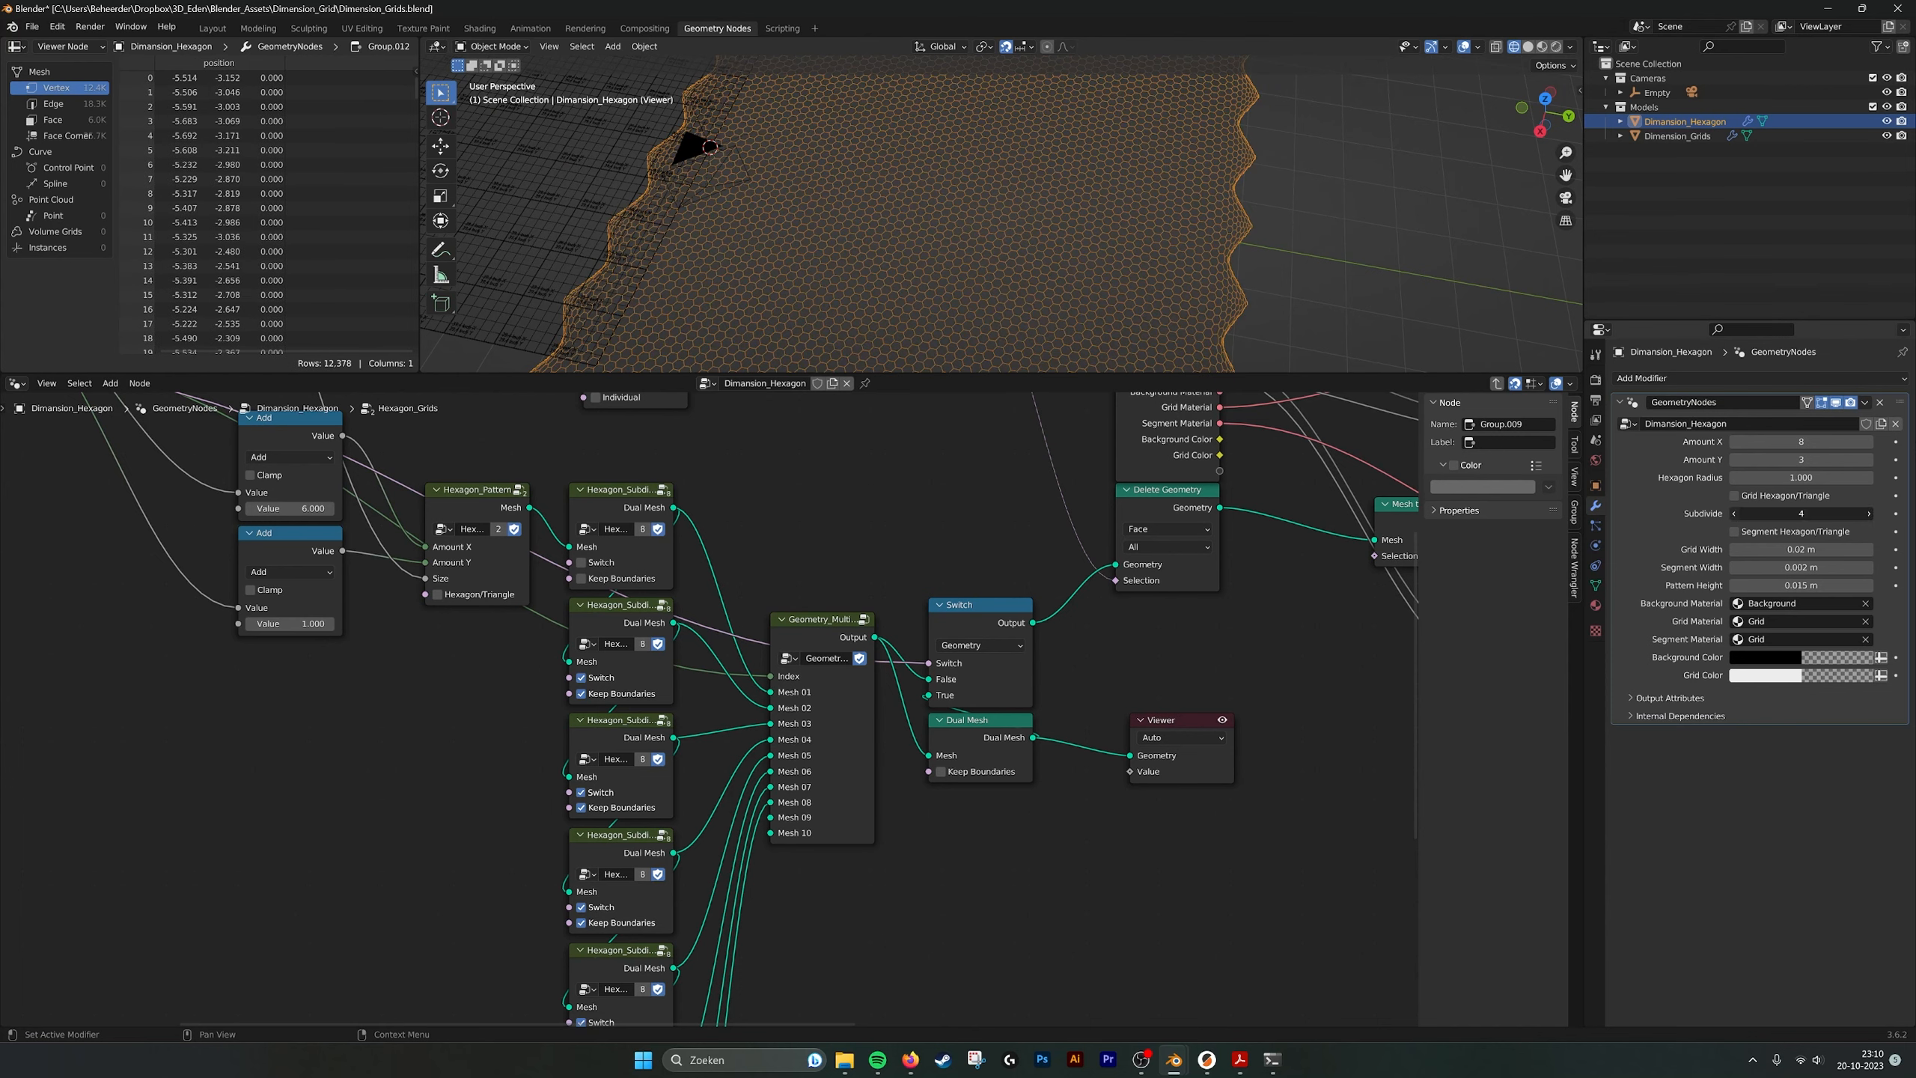
Move the Viewer above the Geometry_Multi group and reconnect the first Hexagon_Subdivide output to it.
drag(1166, 713, 806, 501)
middle_drag(667, 534, 731, 513)
scroll(730, 514, up, 2)
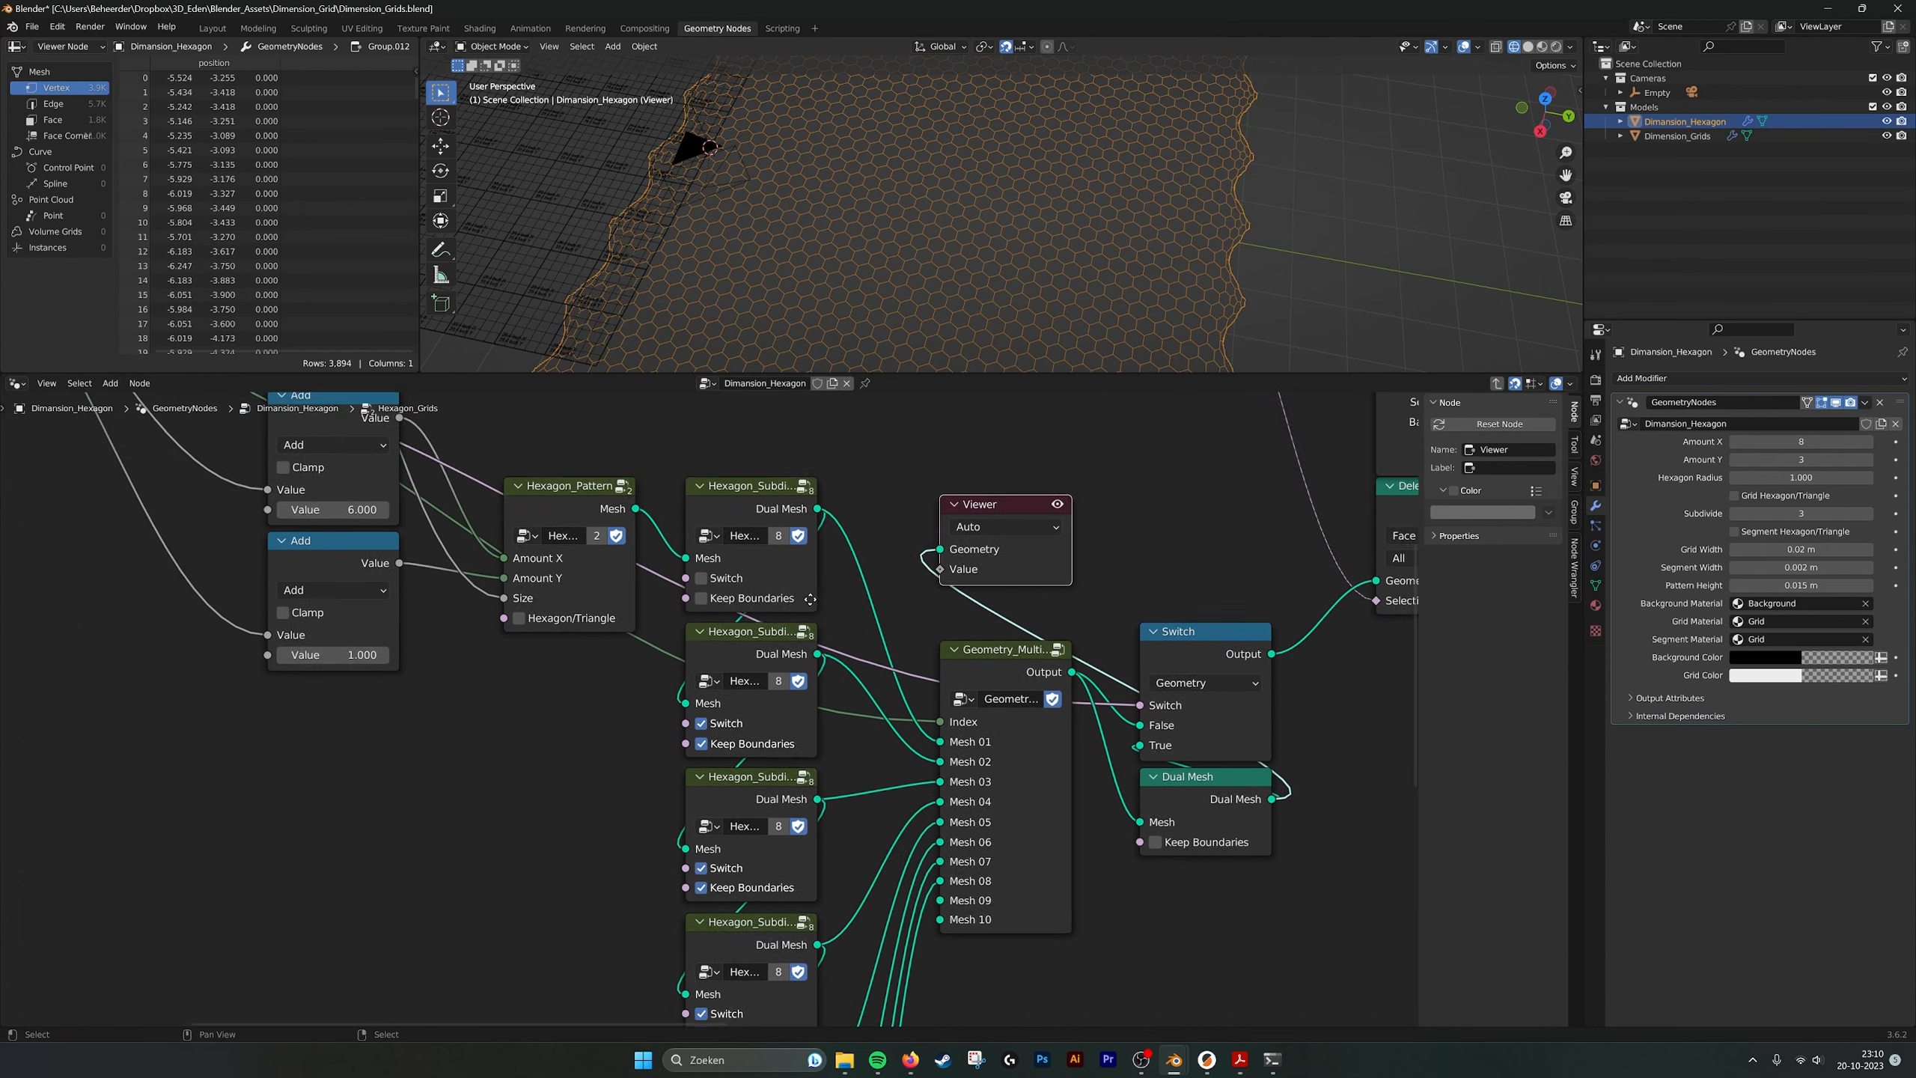
drag(826, 520, 945, 559)
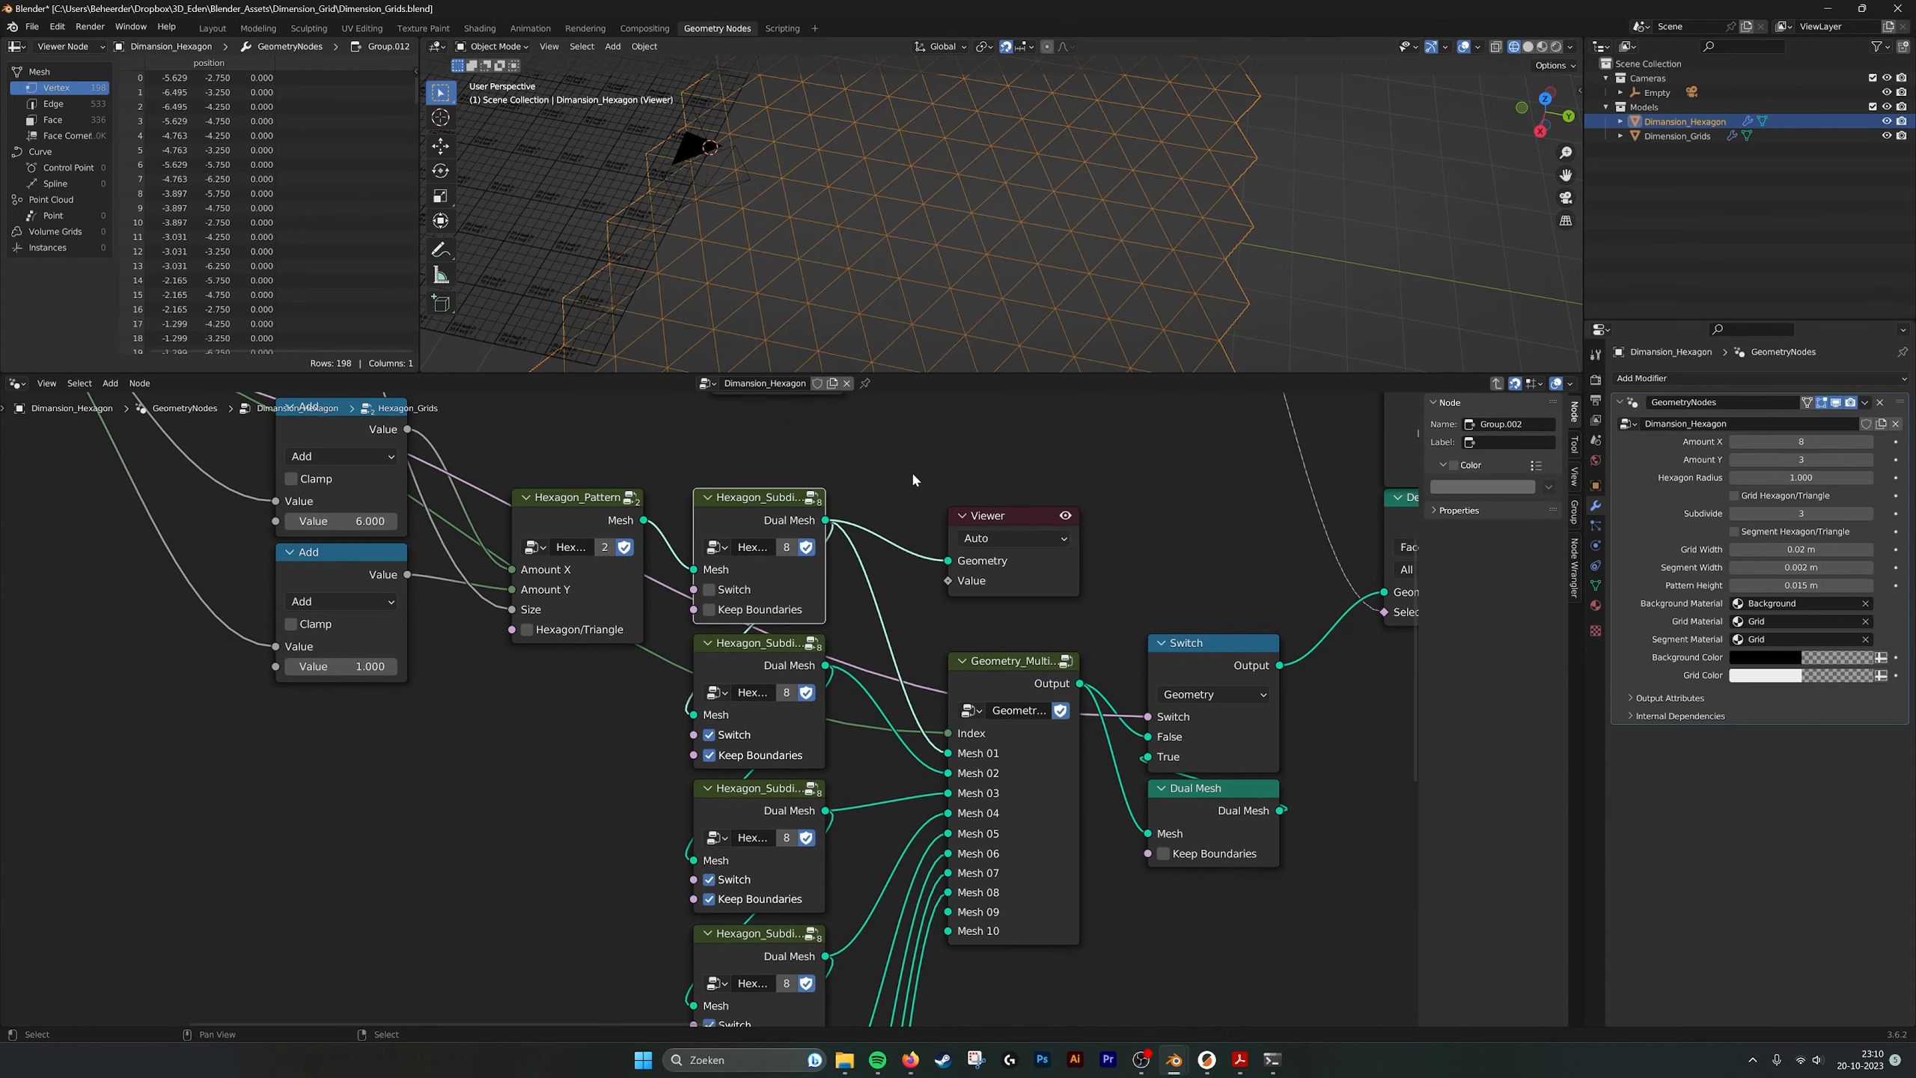
Deactivate the Viewer and open the first Hexagon_Subdivide group with all its nodes in view.
click(1065, 515)
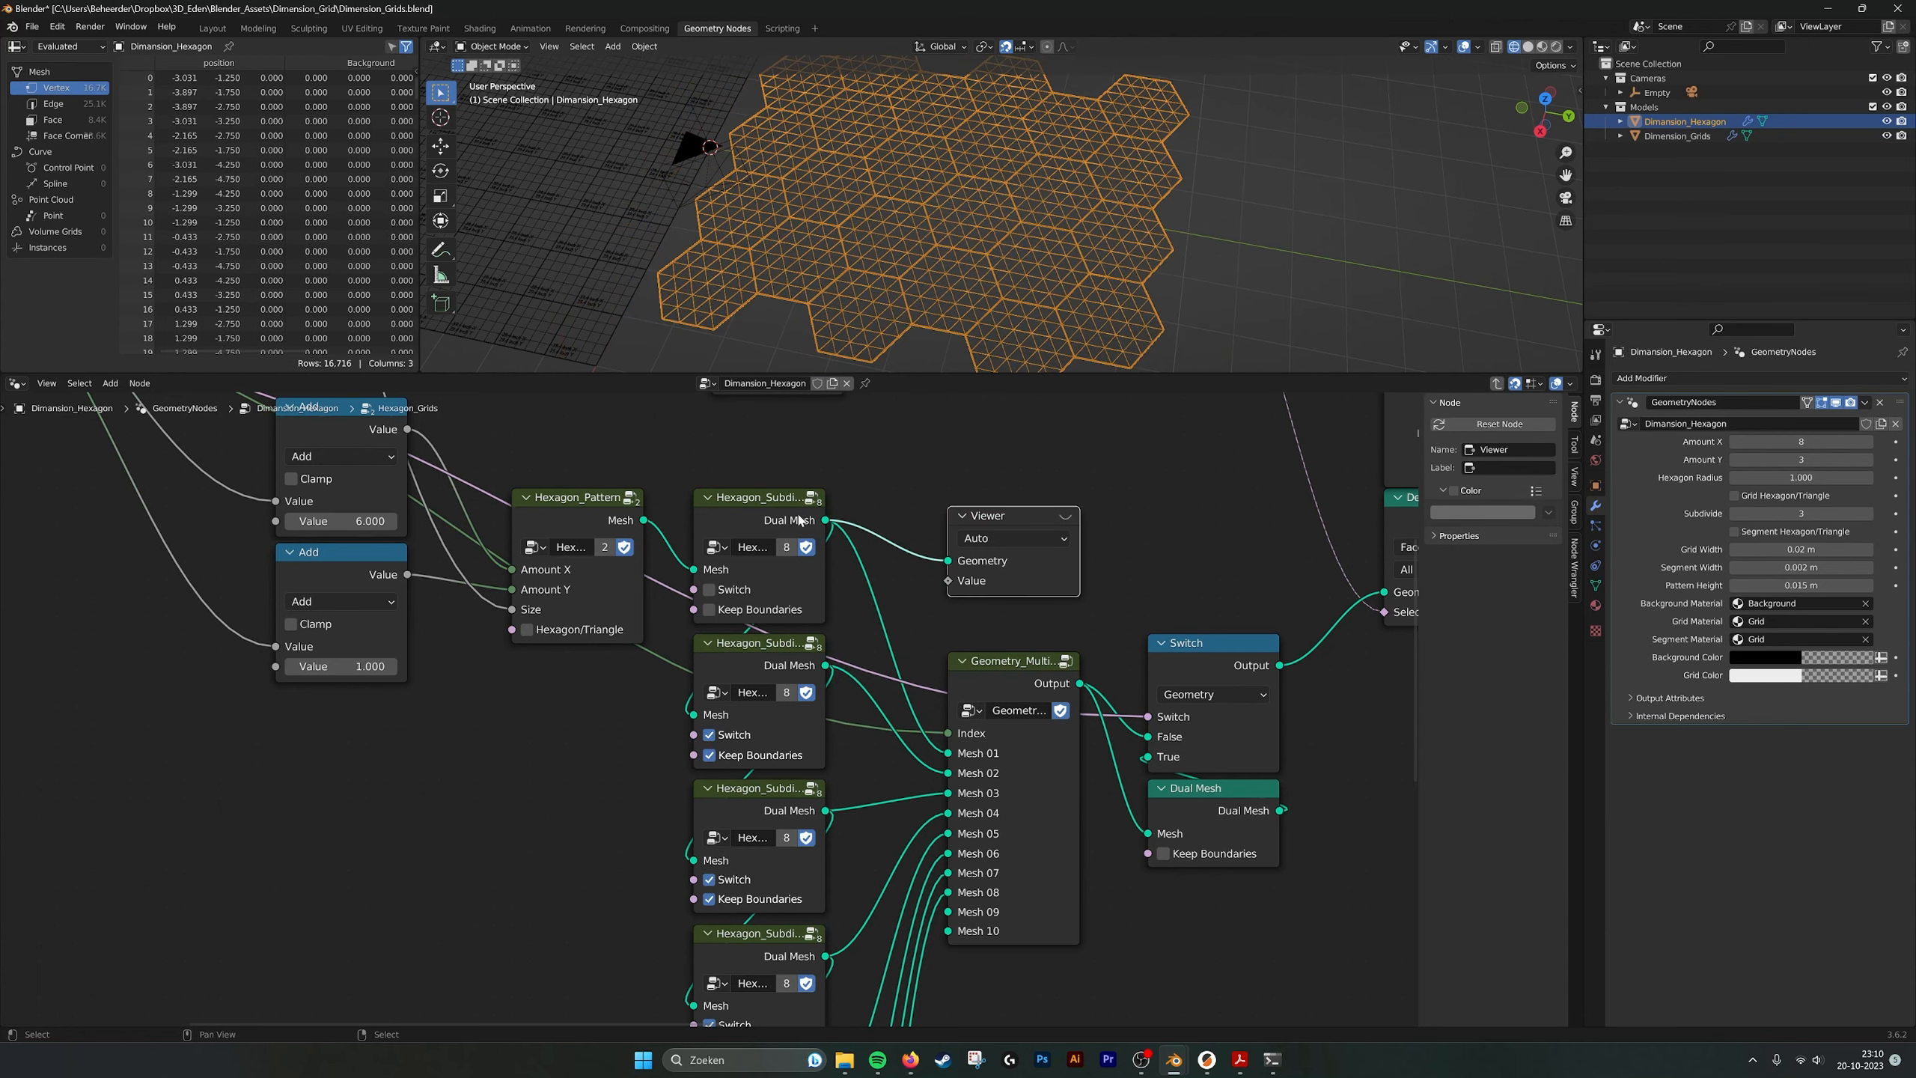
click(818, 654)
key(Tab)
key(Home)
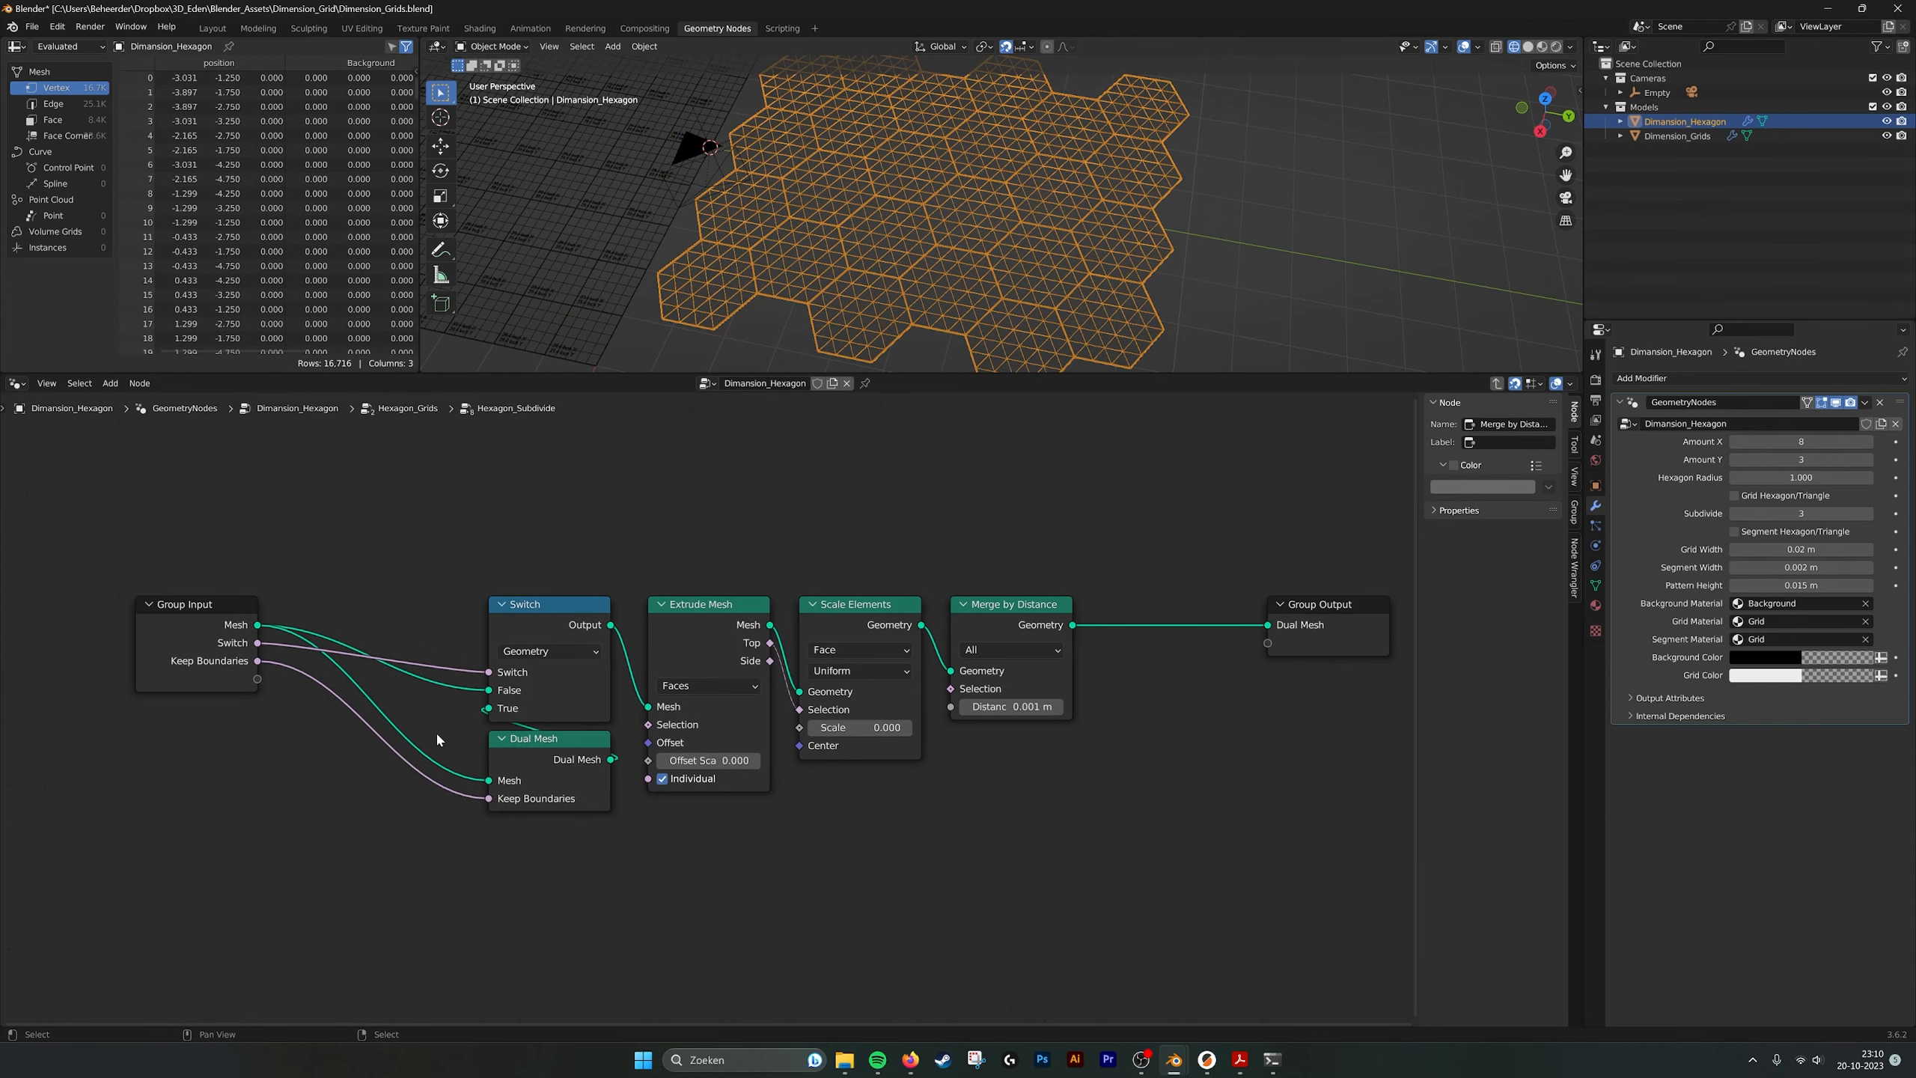
Check the Extrude Mesh, Scale Elements, Merge by Distance and Dual Mesh nodes, and return to the parent Hexagon_Grids group.
click(744, 608)
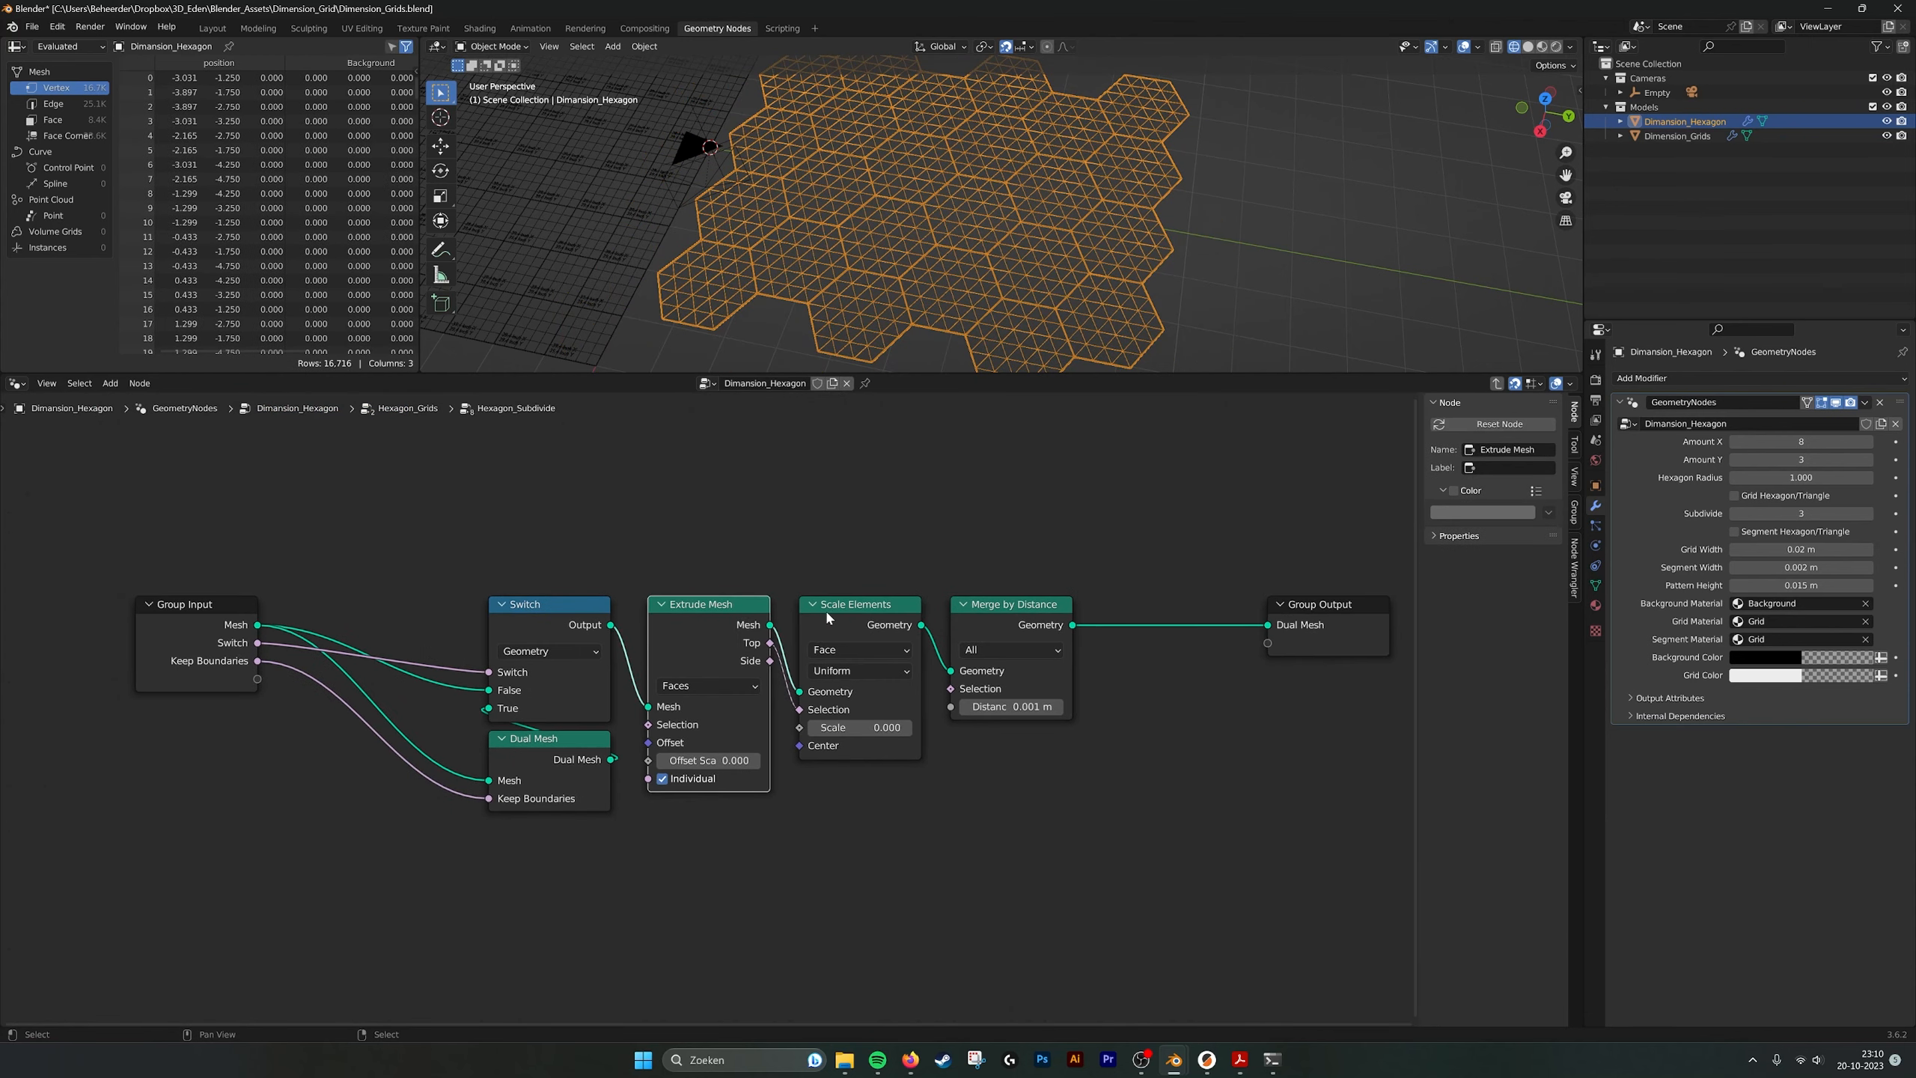
click(895, 619)
click(1027, 618)
click(1086, 562)
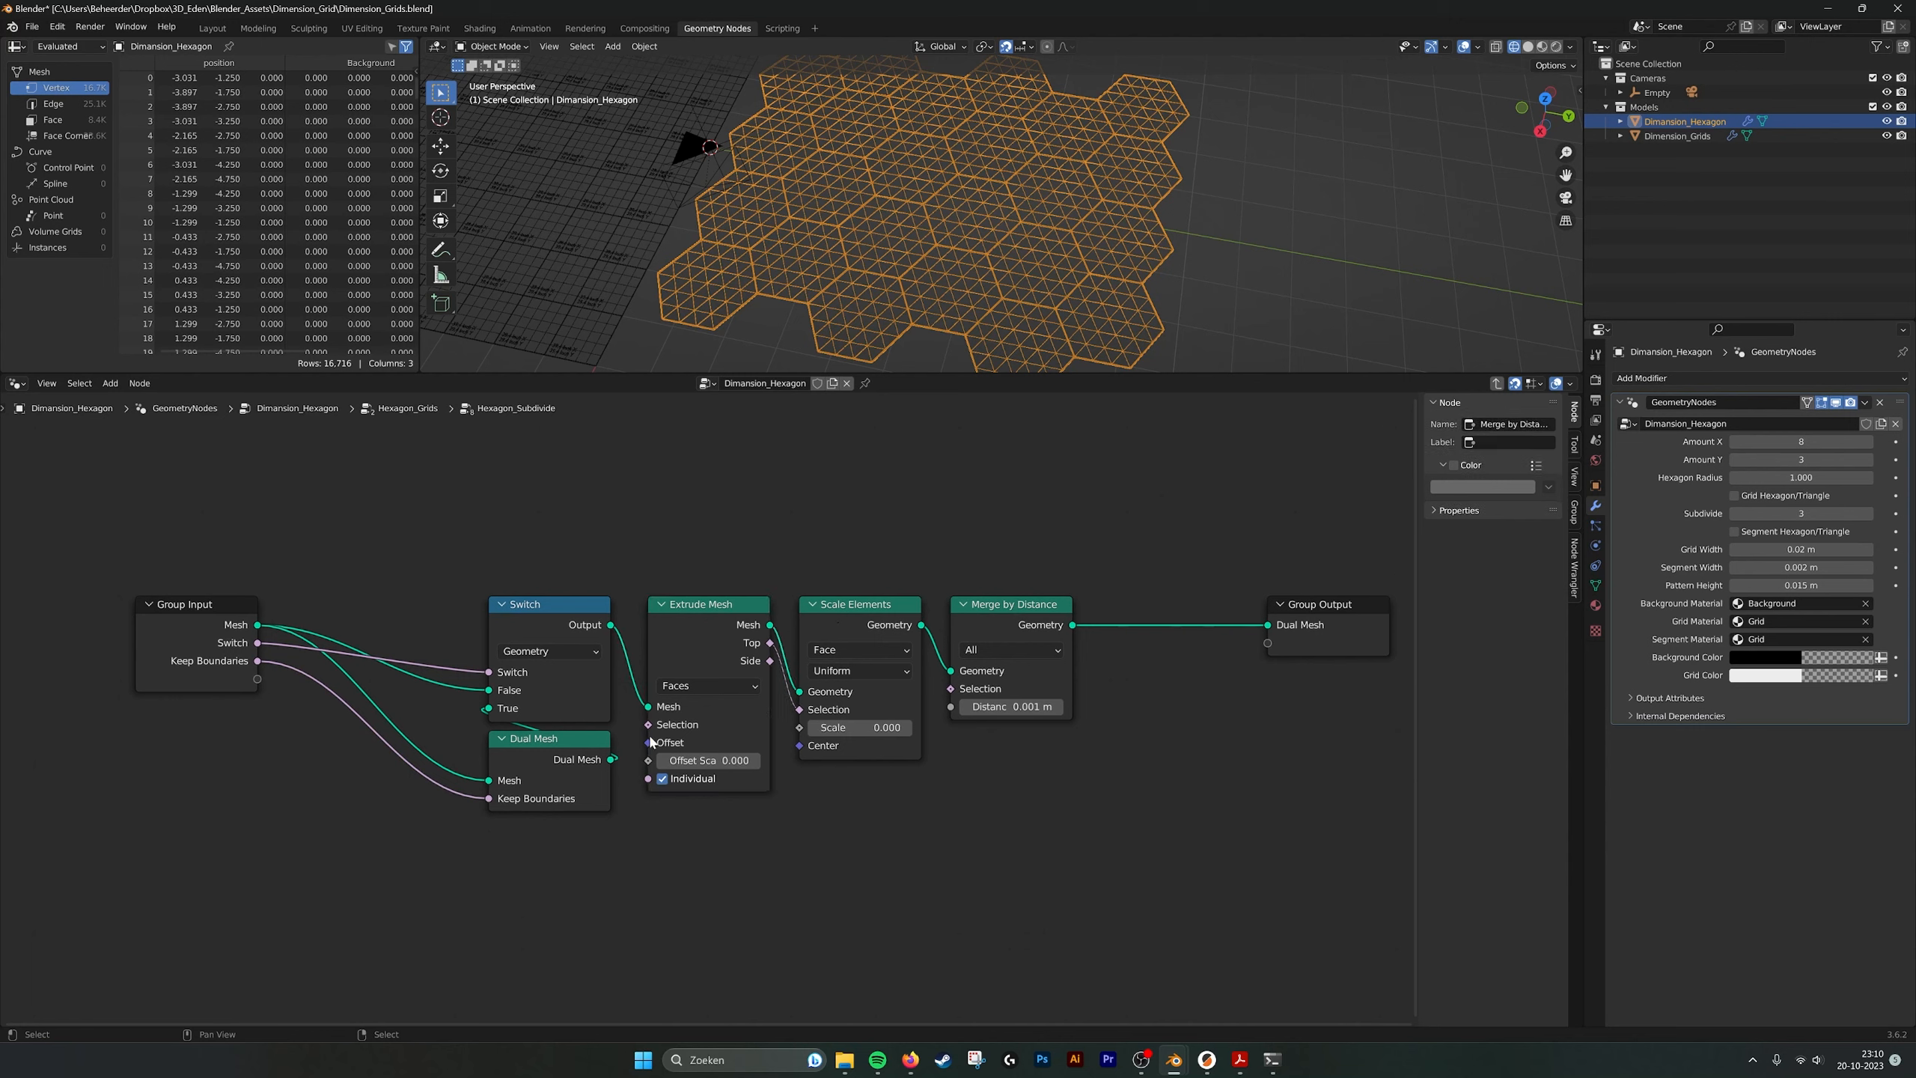
click(548, 751)
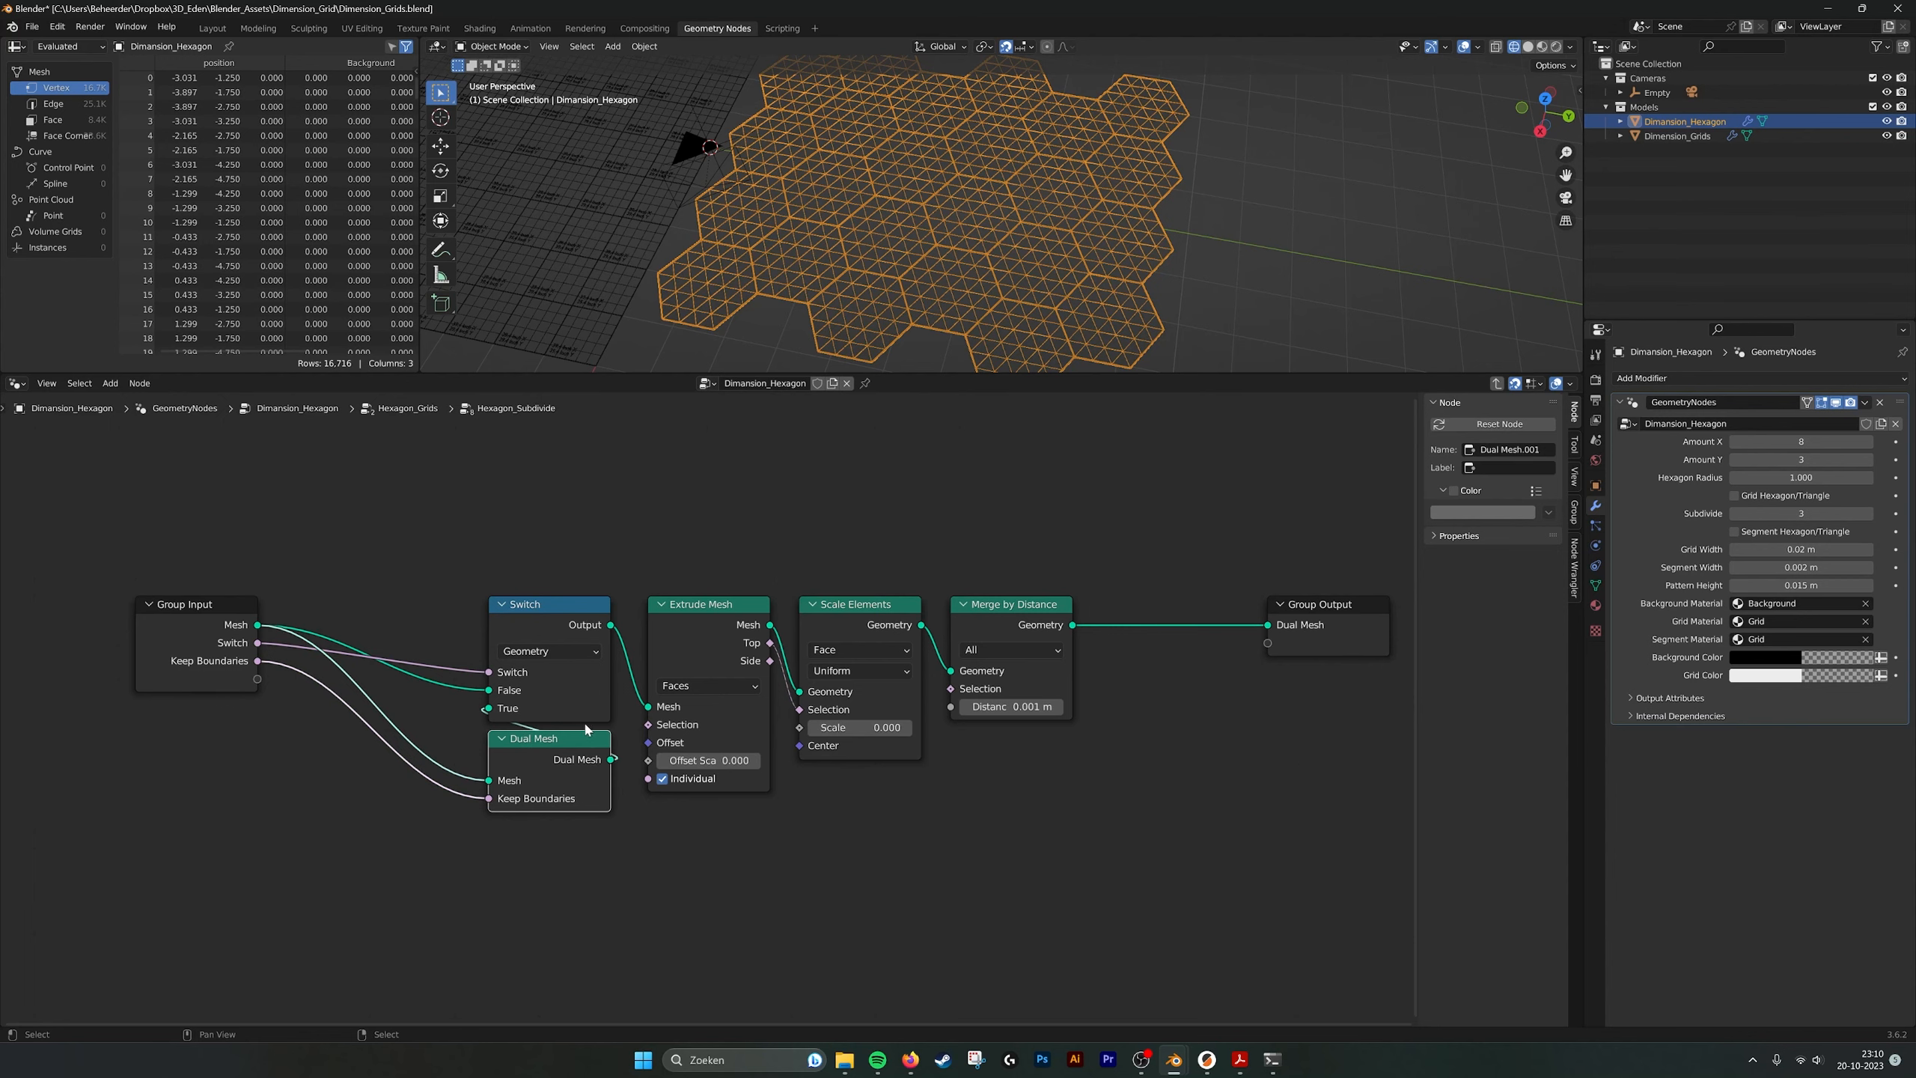
click(1497, 383)
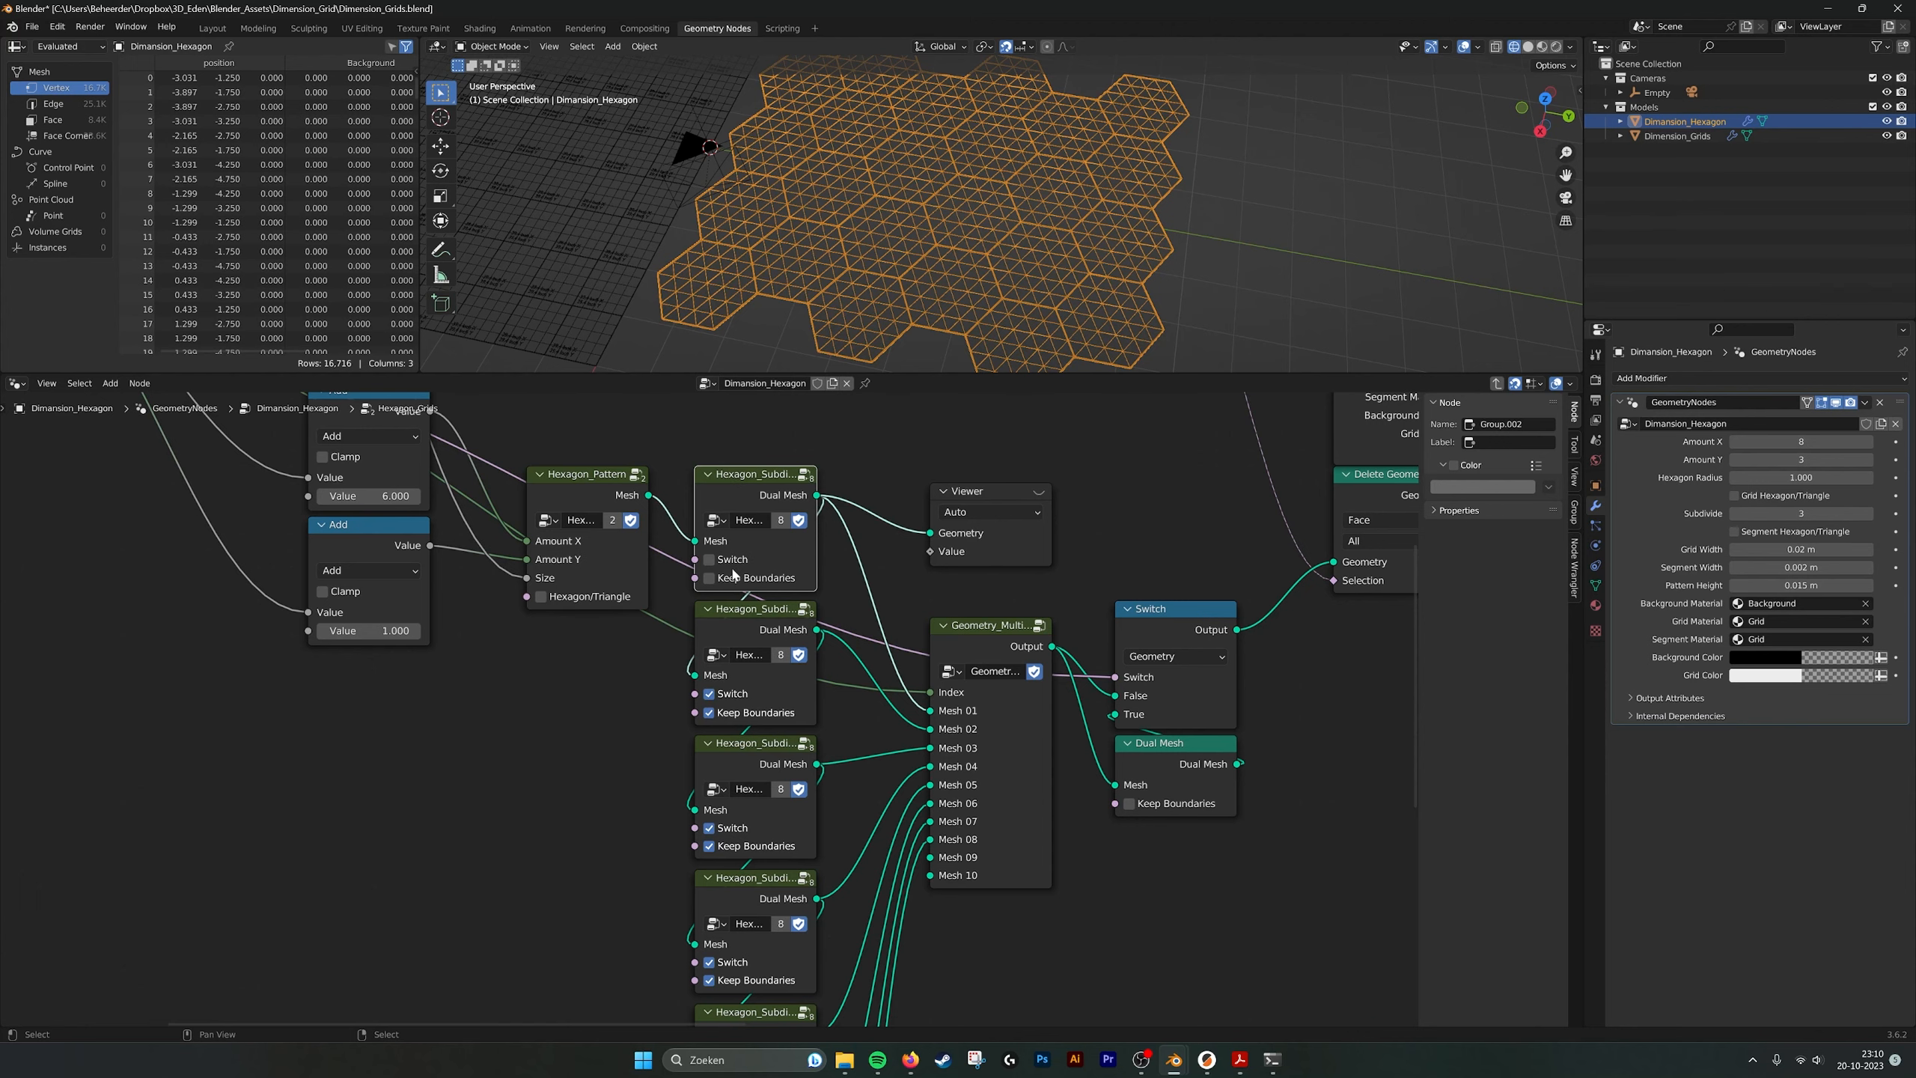
Create a new collection directly under the Scene Collection and make it the active collection.
middle_drag(758, 721, 826, 663)
scroll(731, 645, down, 1)
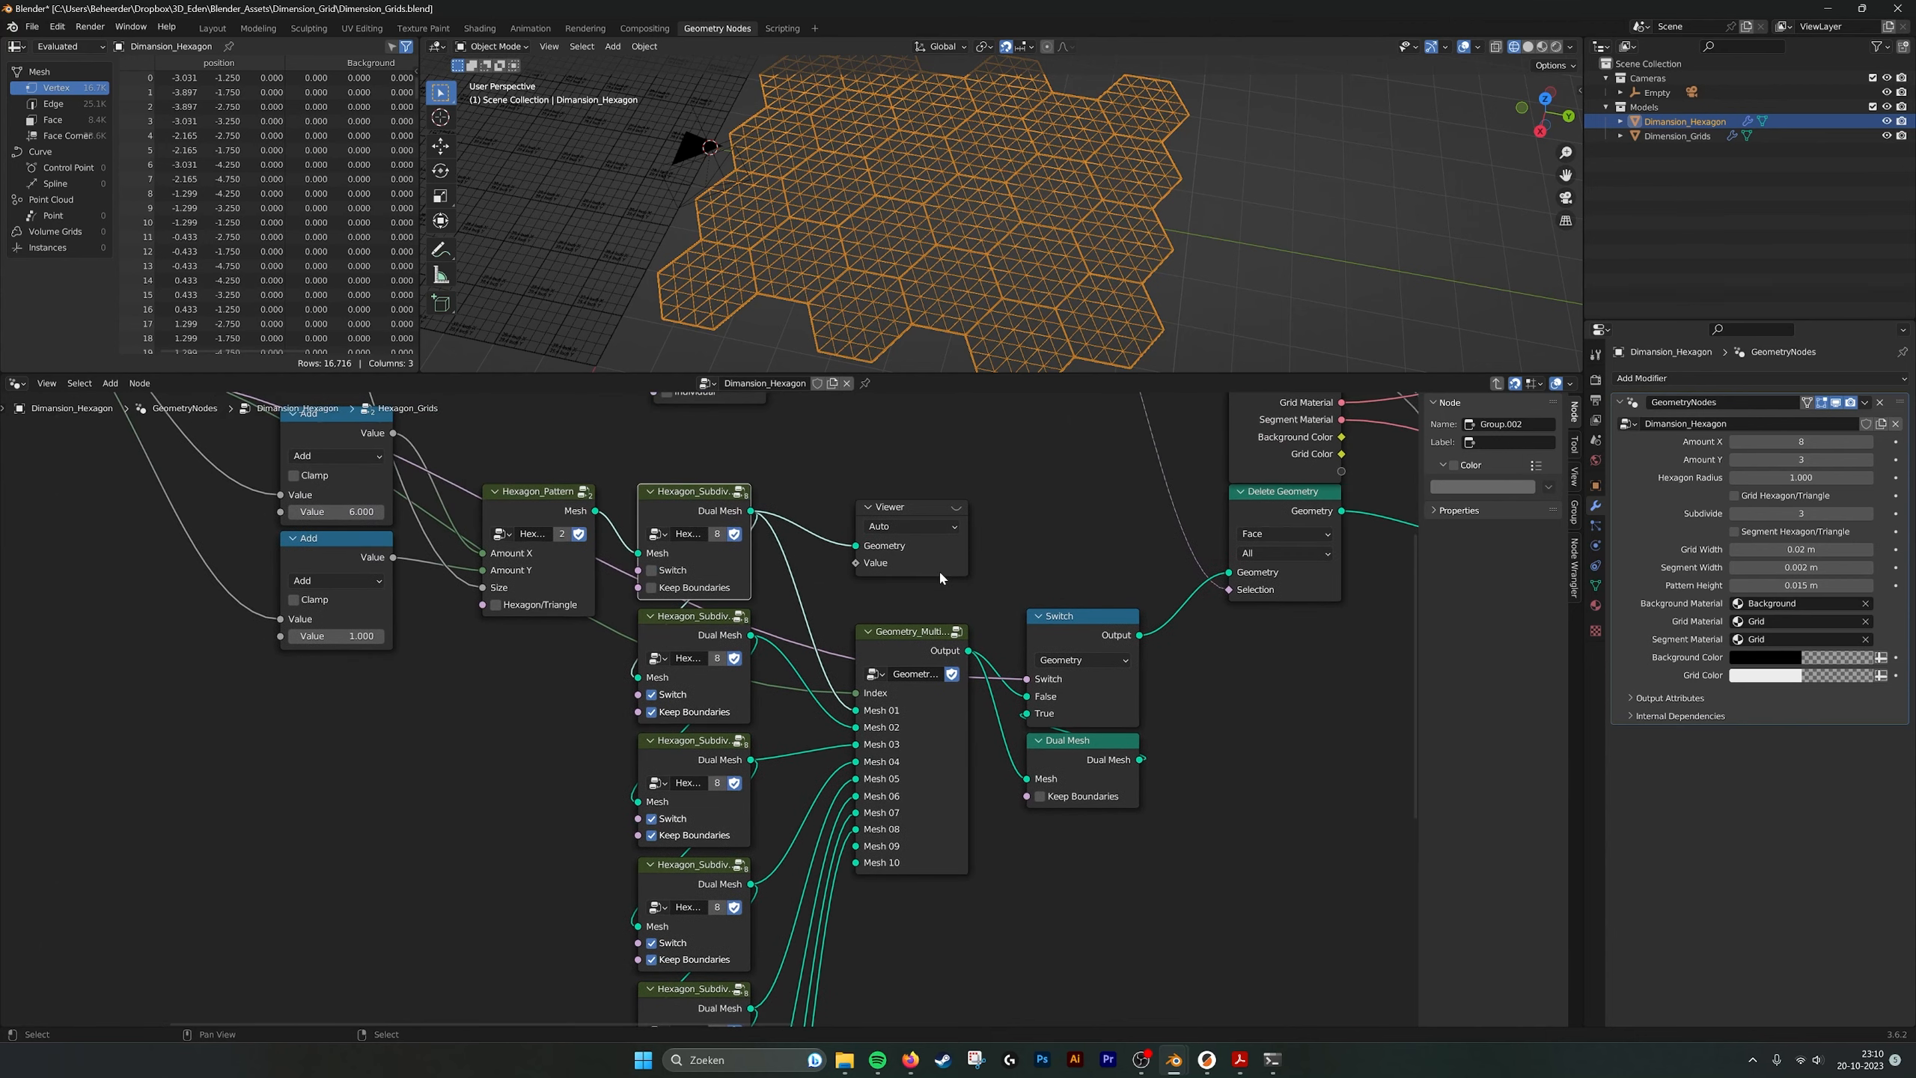
click(1646, 64)
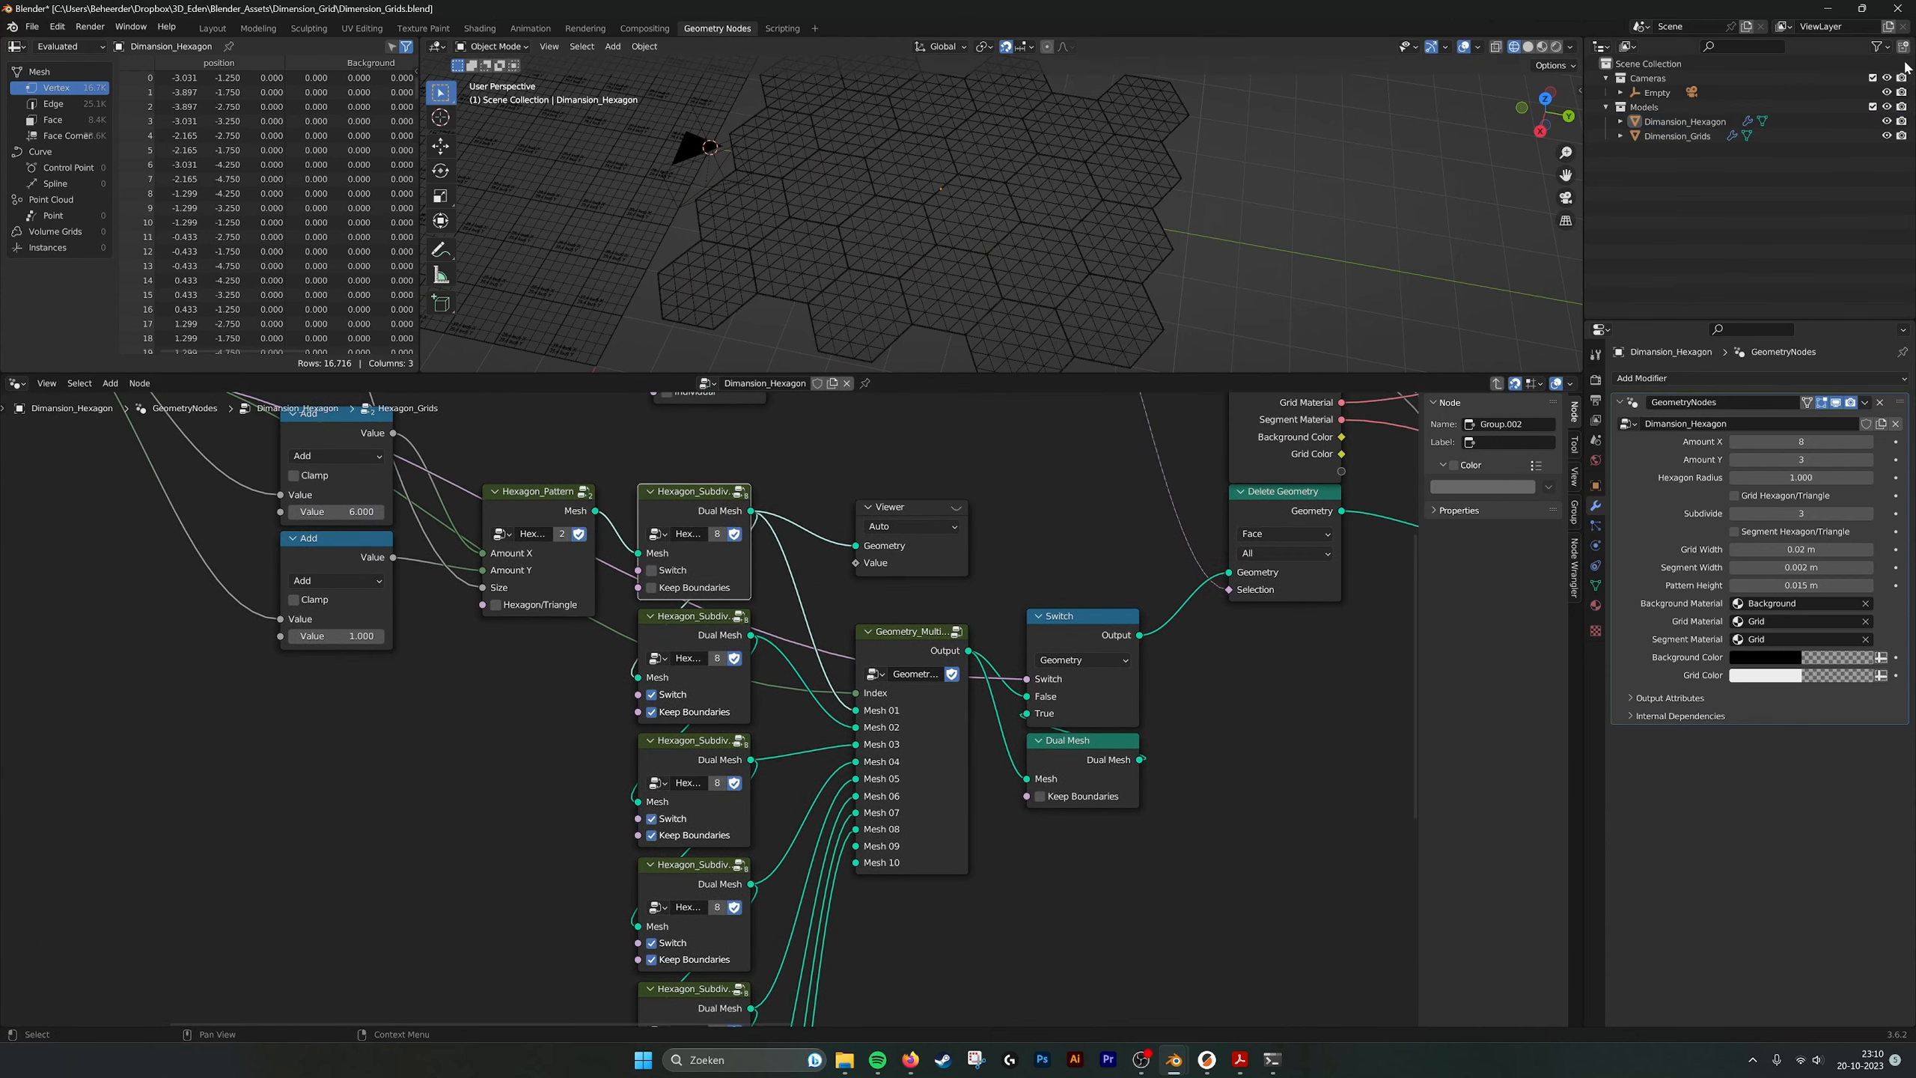
right_click(1646, 66)
click(1644, 63)
click(1661, 154)
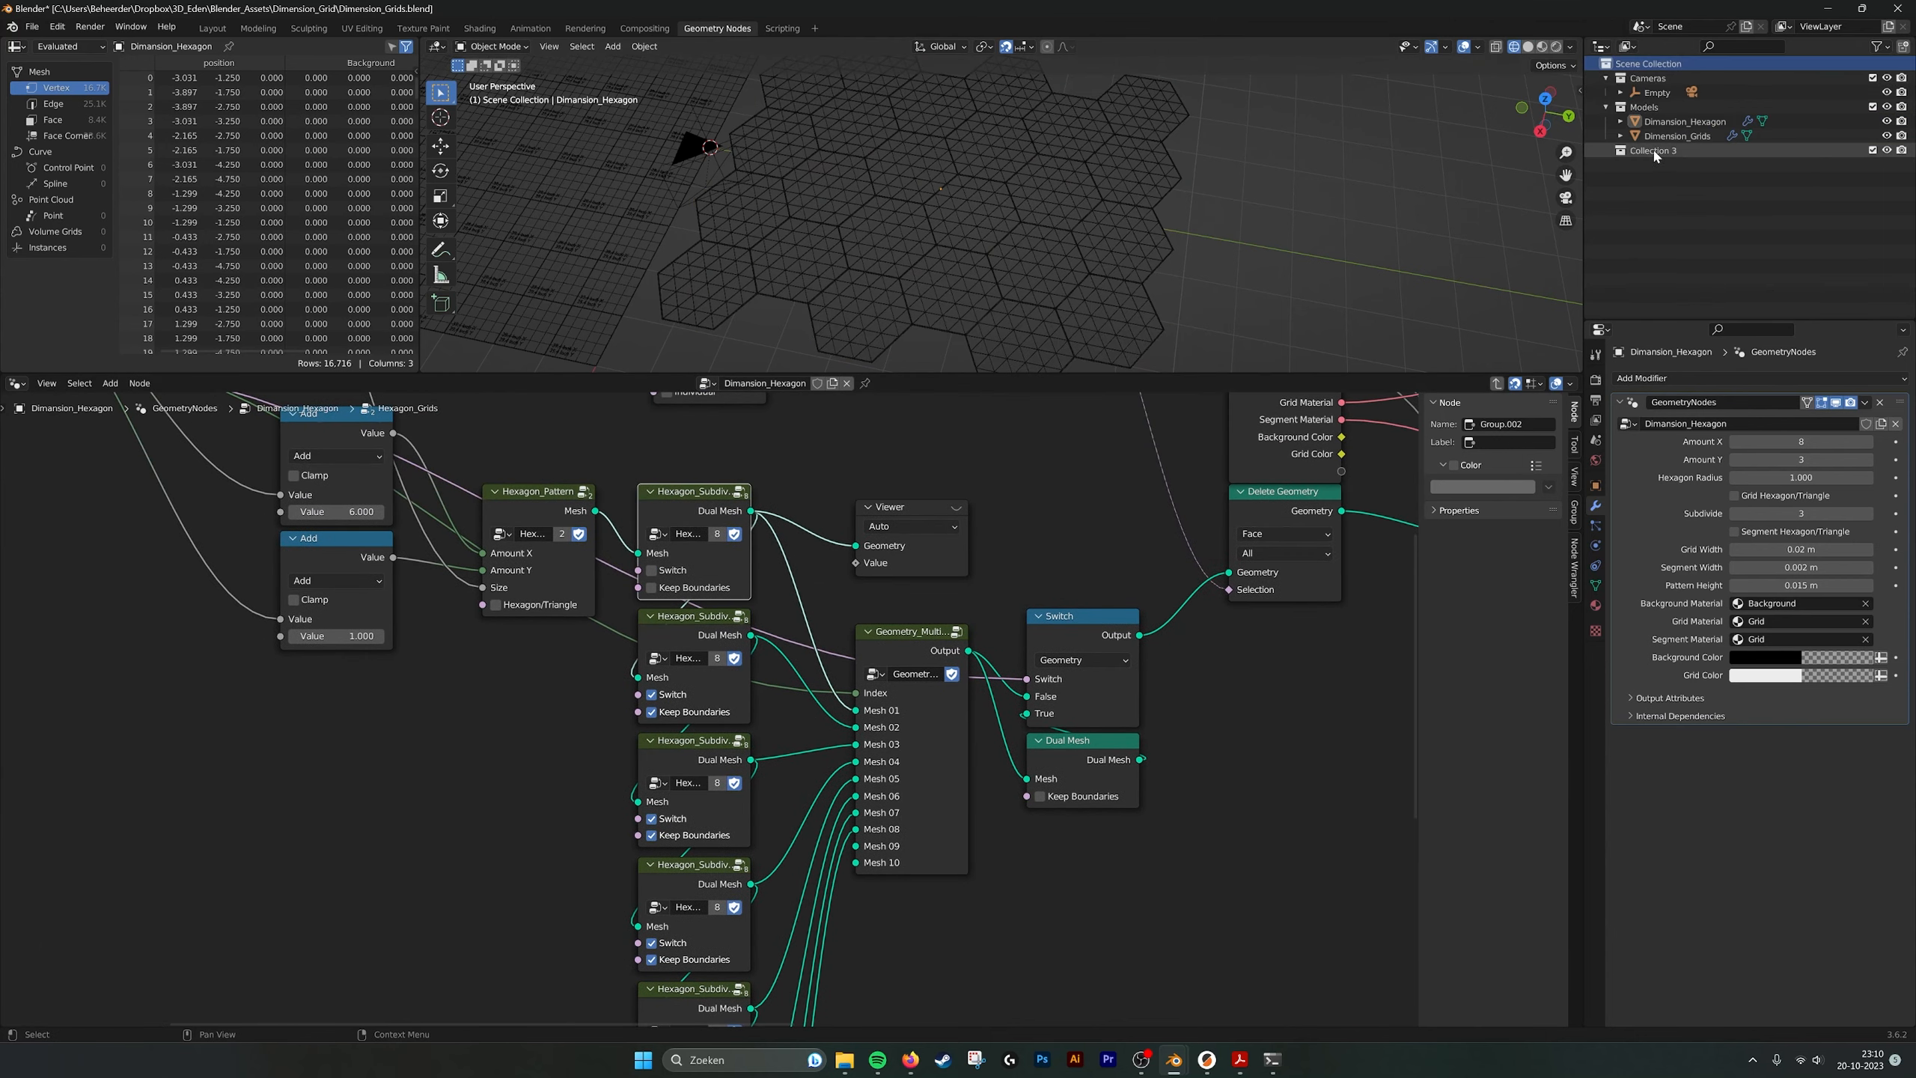
Add a plane to the new collection, frame it in view, and give it a new geometry node tree.
scroll(913, 269, down, 4)
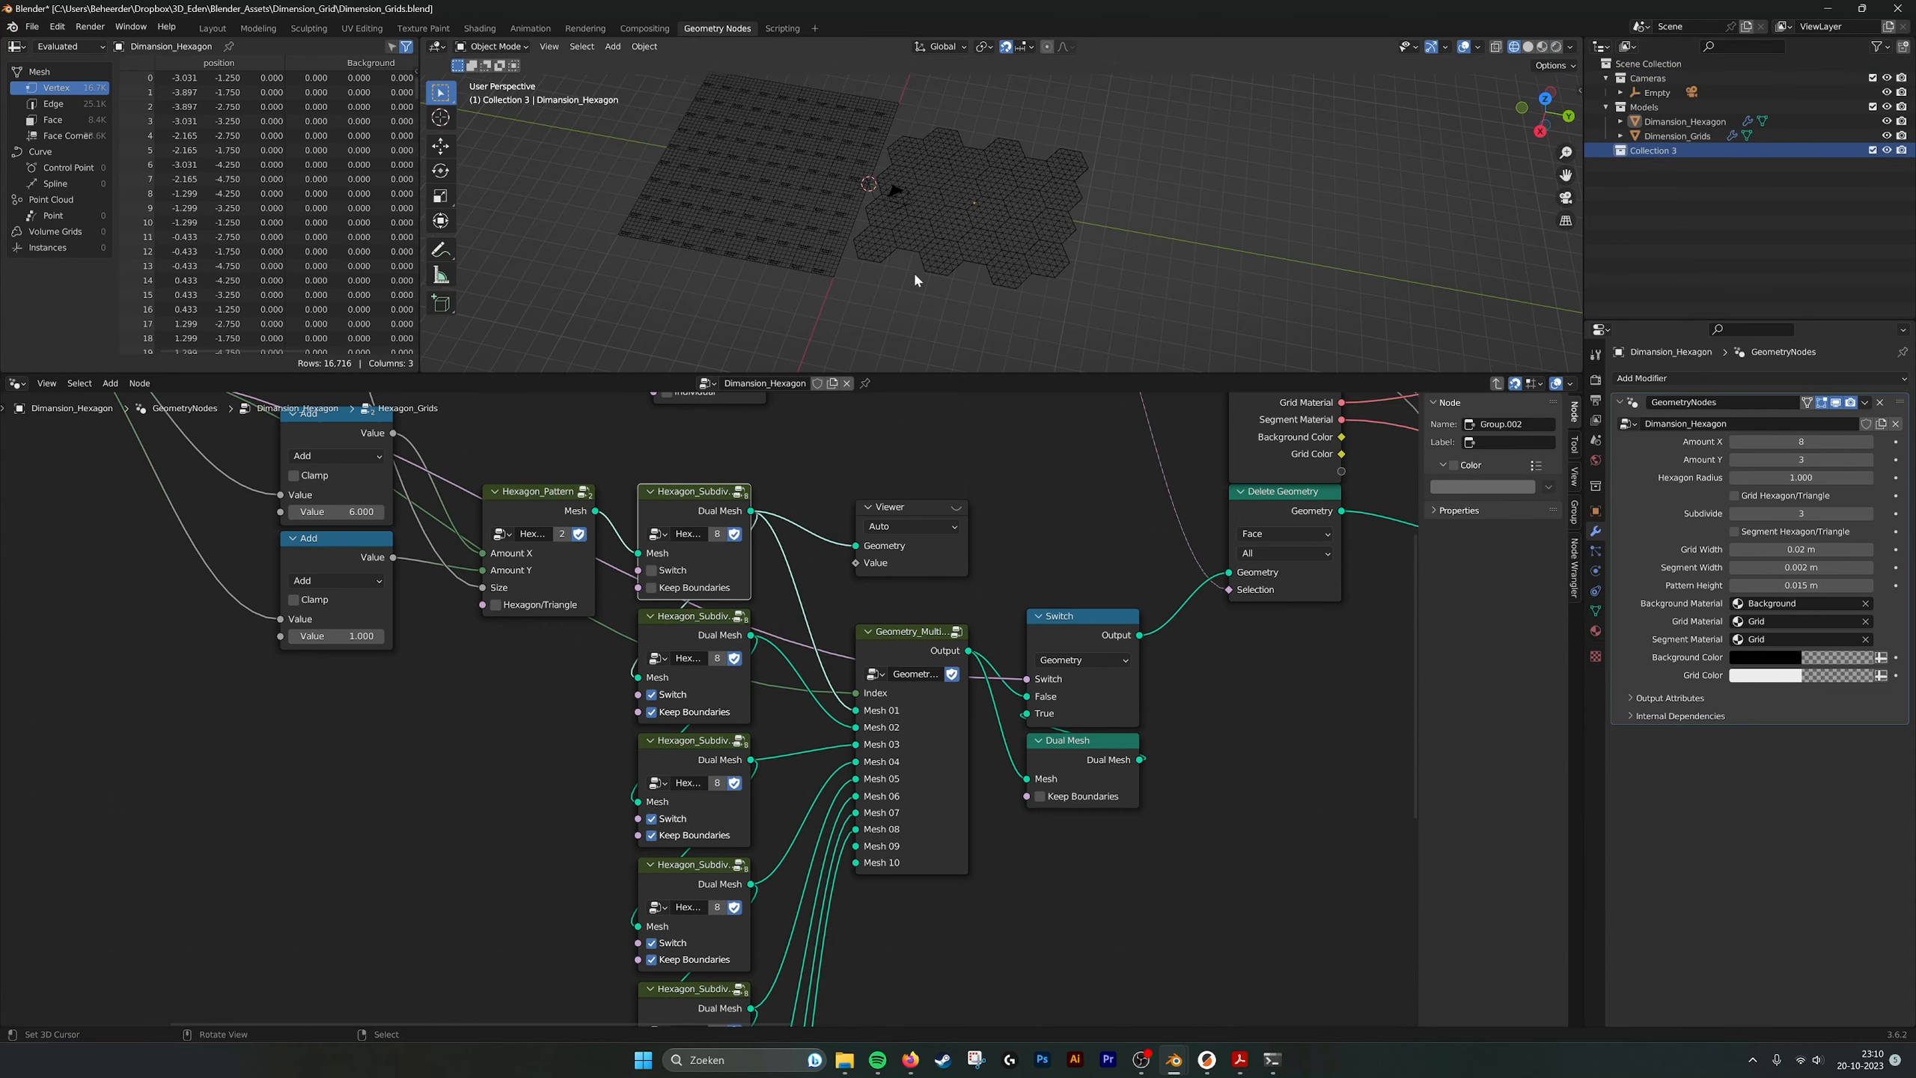
click(612, 47)
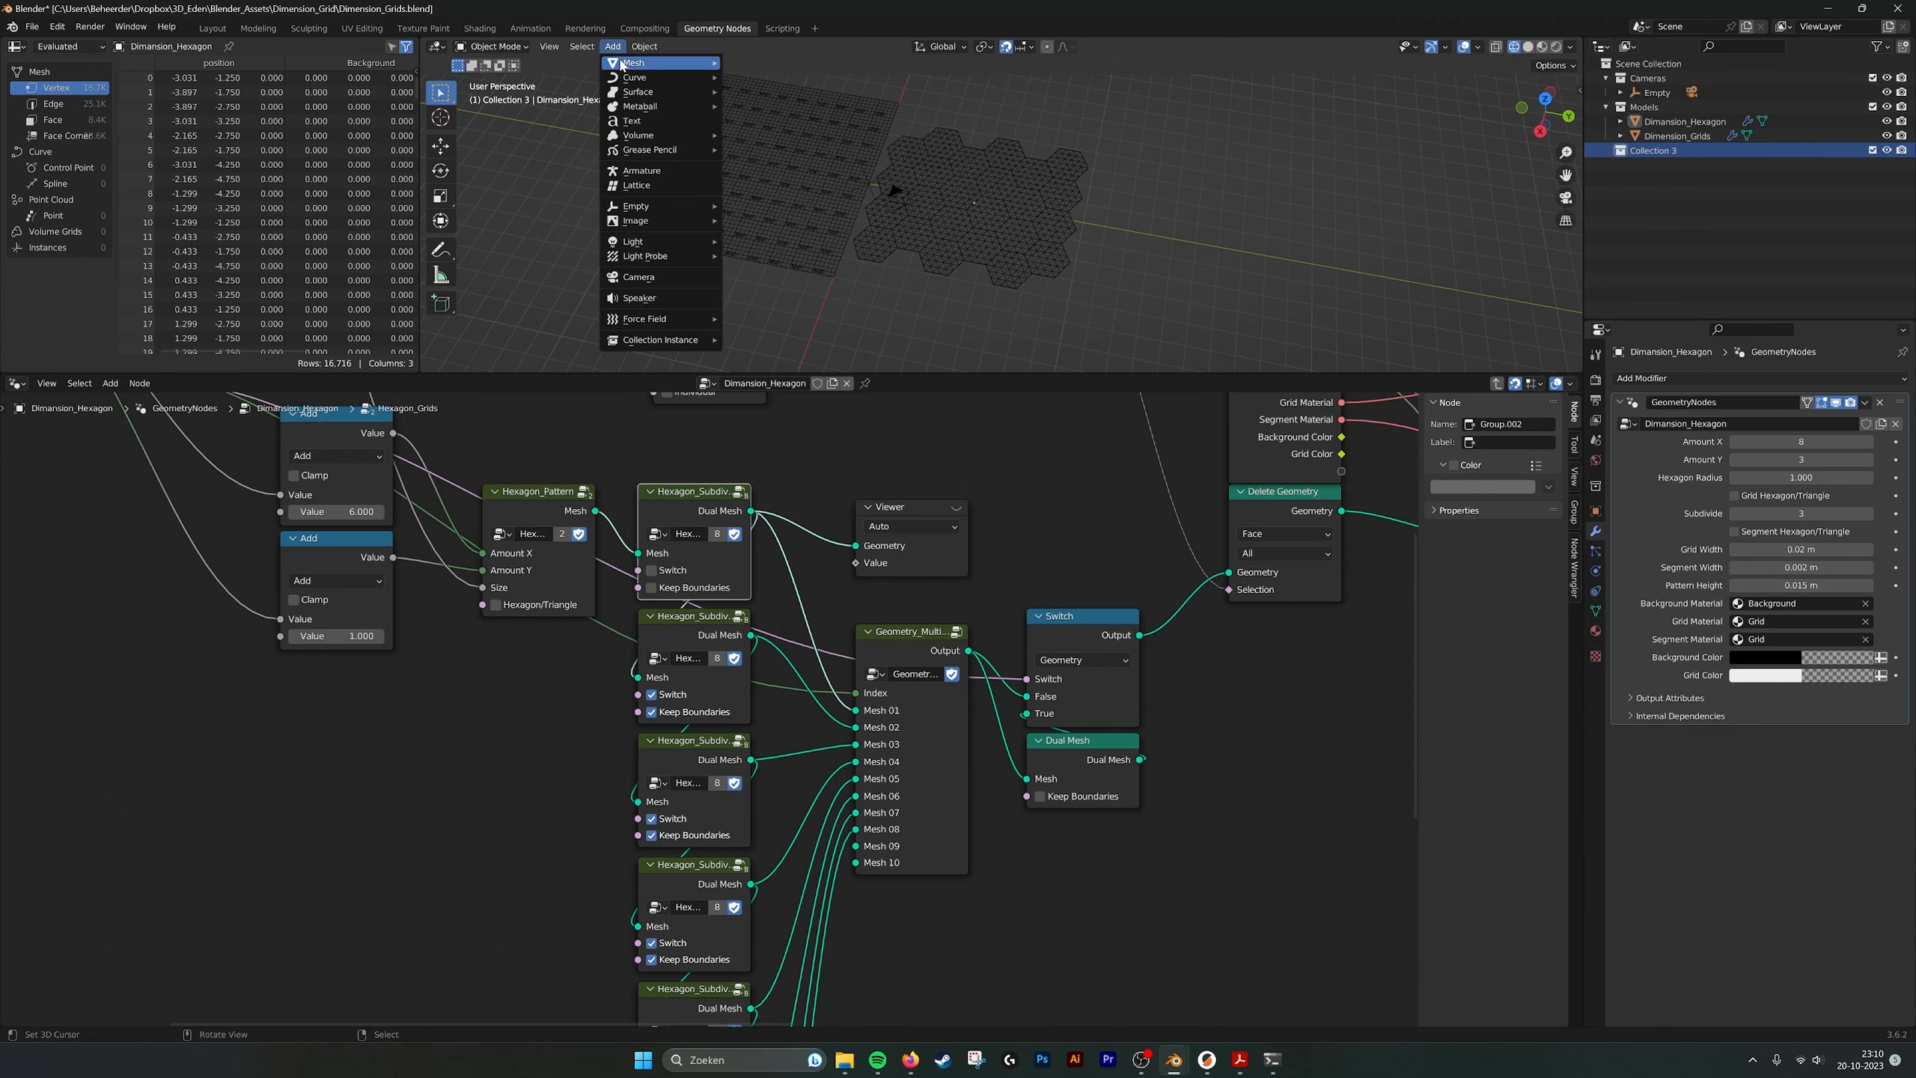
mouse_move(626, 68)
click(754, 67)
middle_drag(1022, 288, 1091, 283)
key(KP_Decimal)
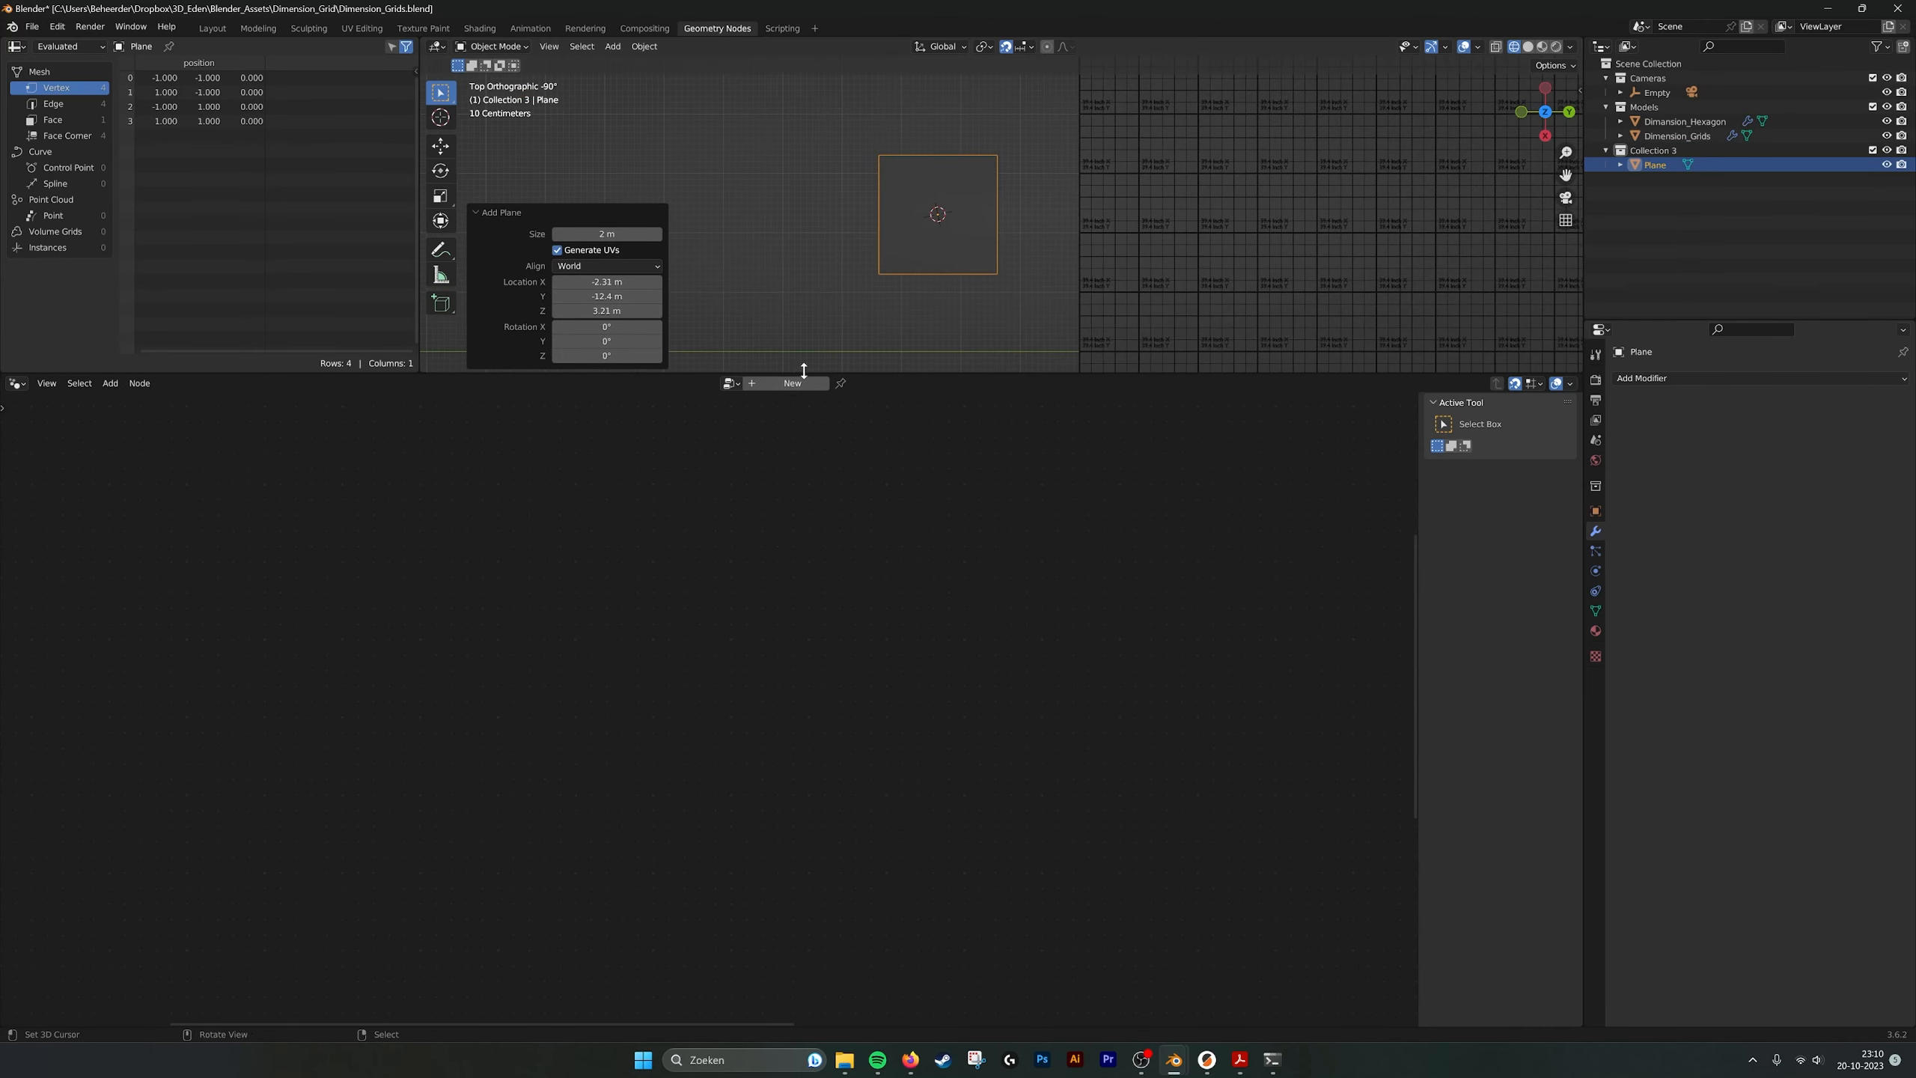
click(770, 392)
key(shift+a)
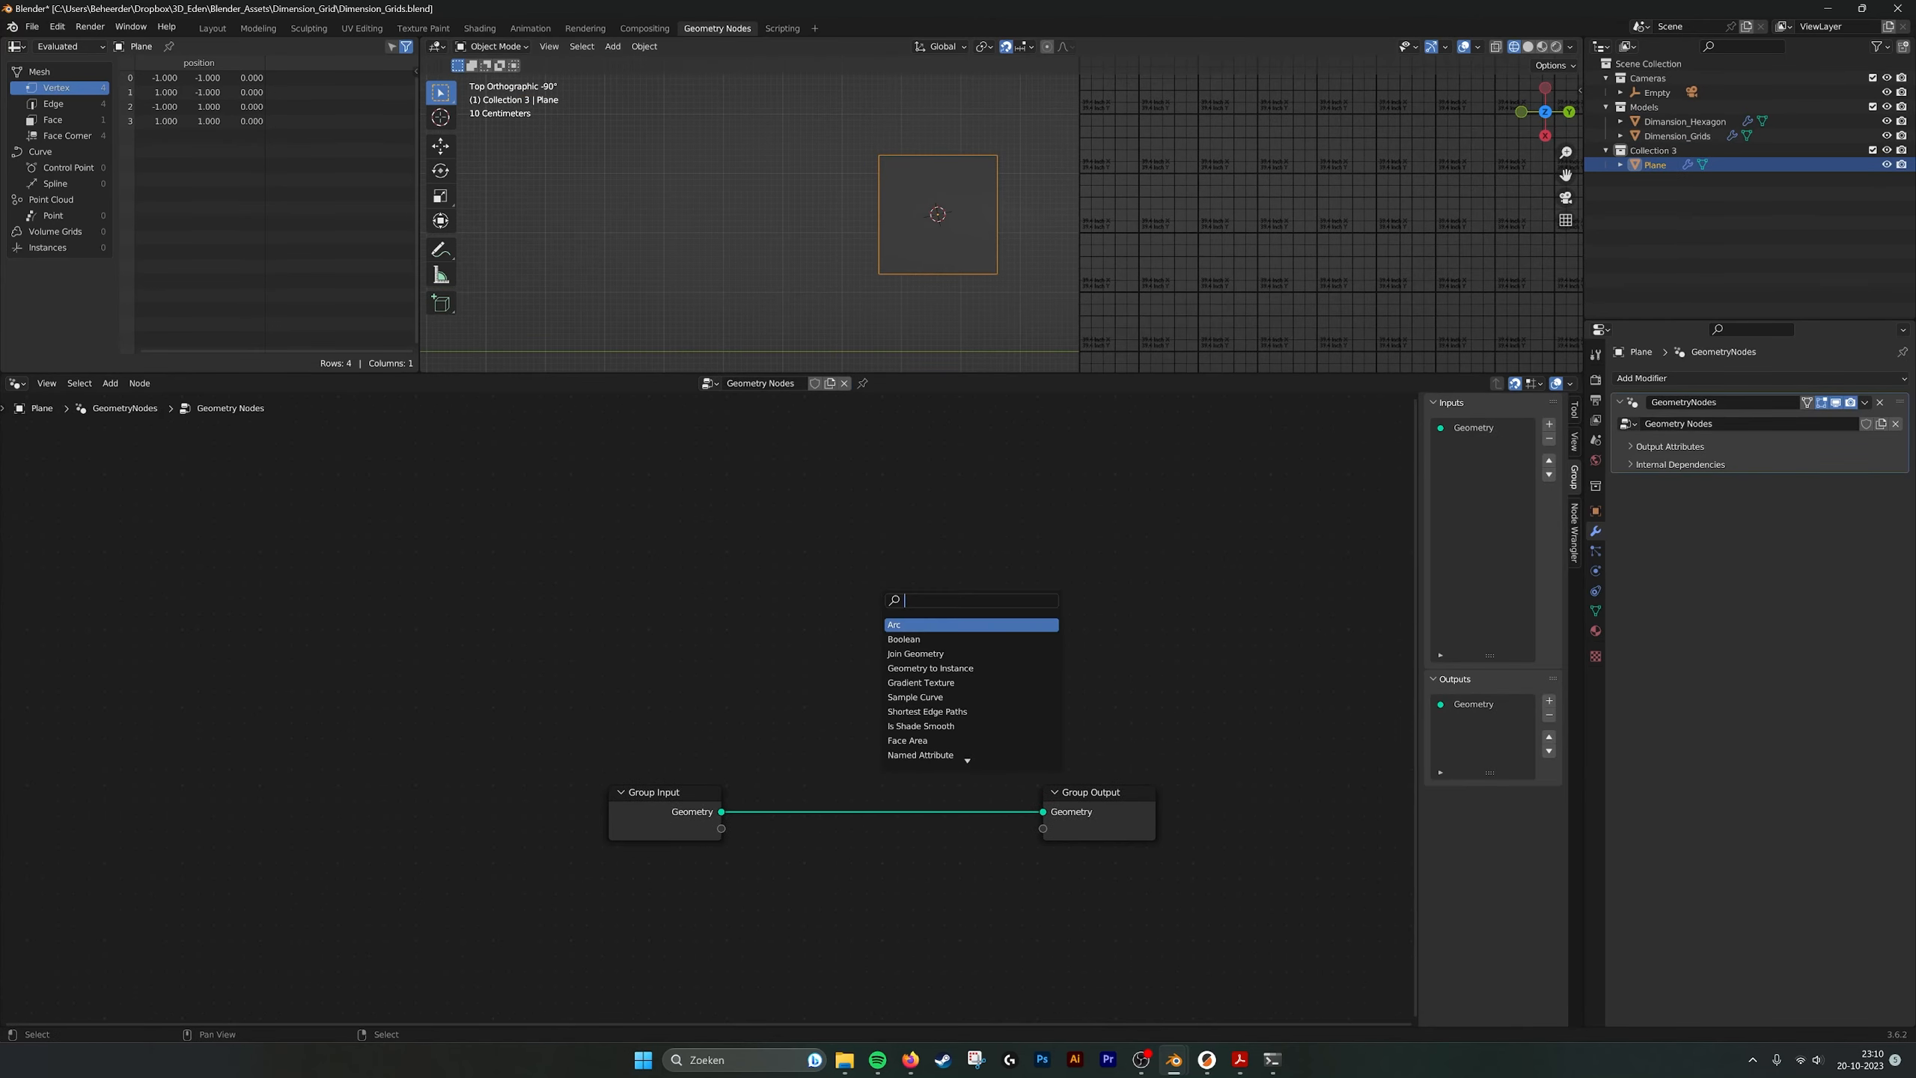
text(hex)
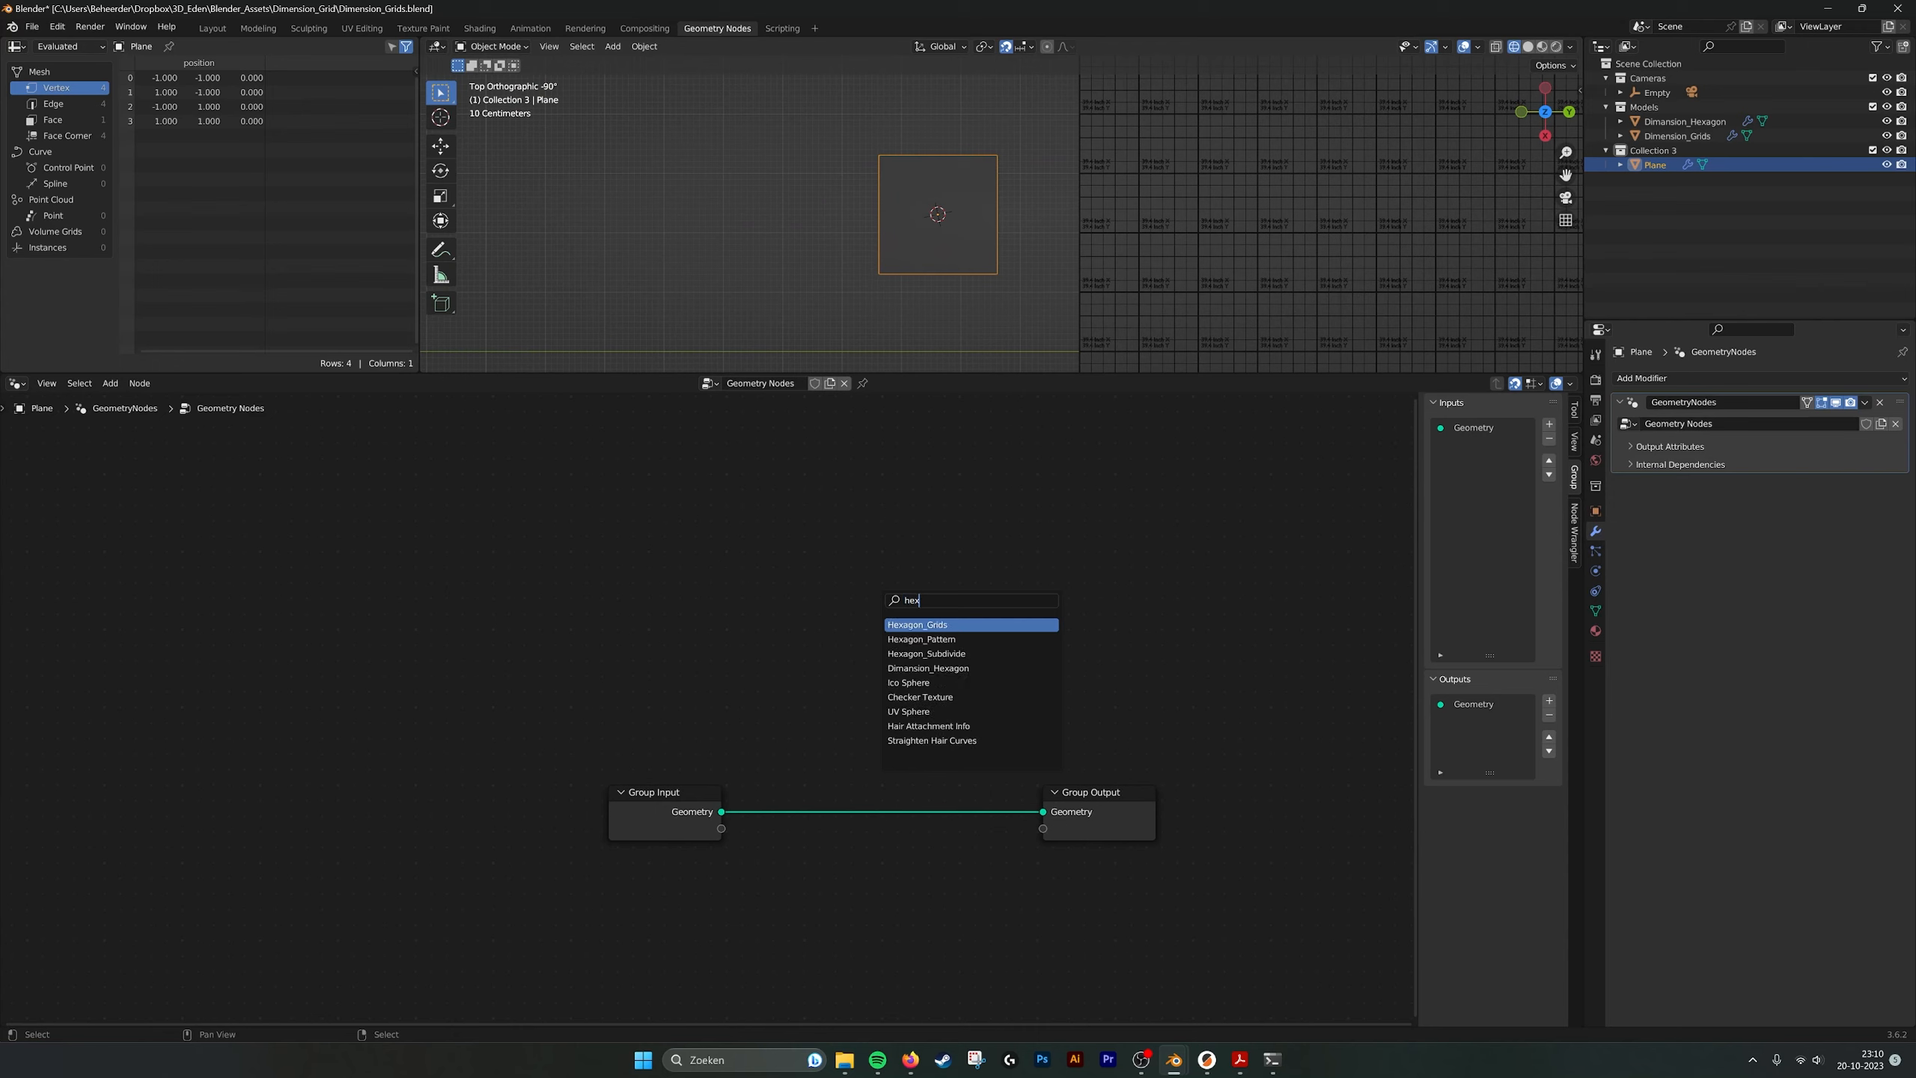
key(Return)
key(Escape)
Insert the Hexagon_Pattern group node on the link into the Group Output.
key(shift+a)
text(h)
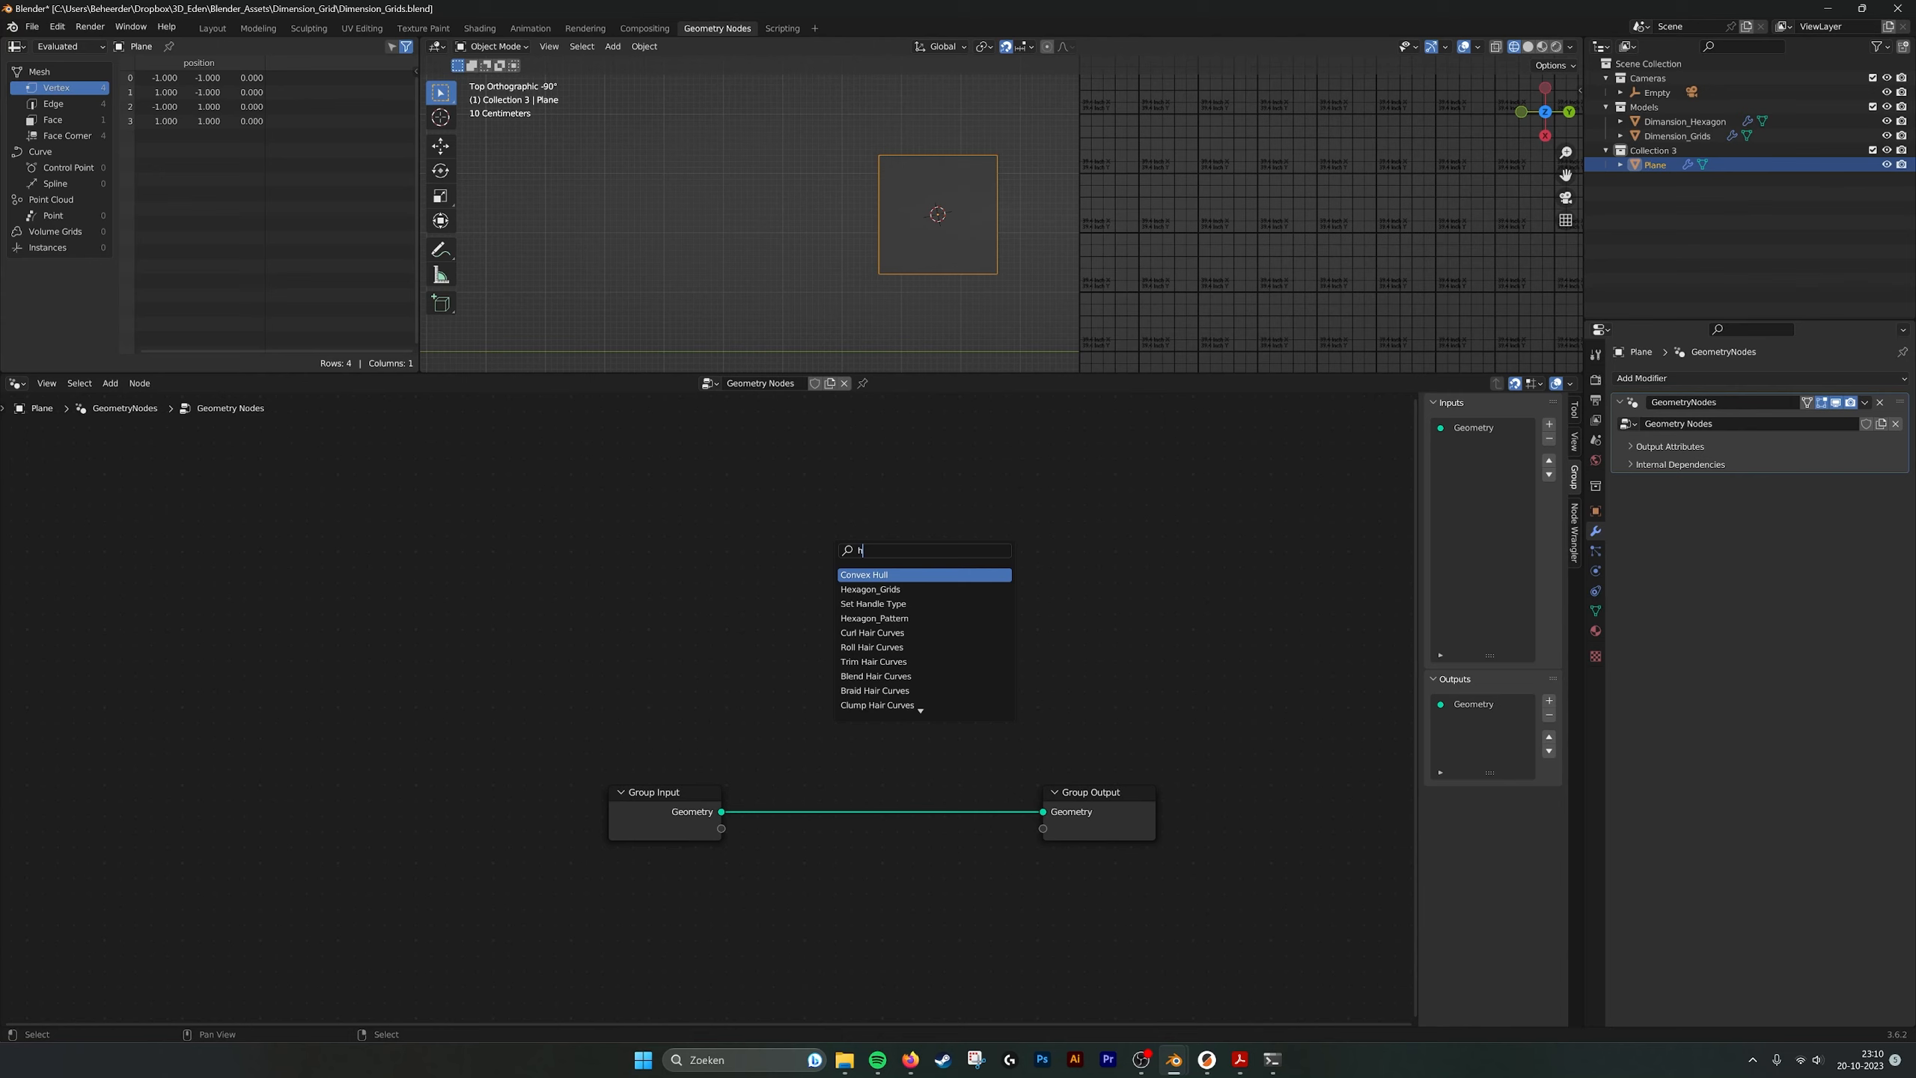
text(ex)
click(867, 588)
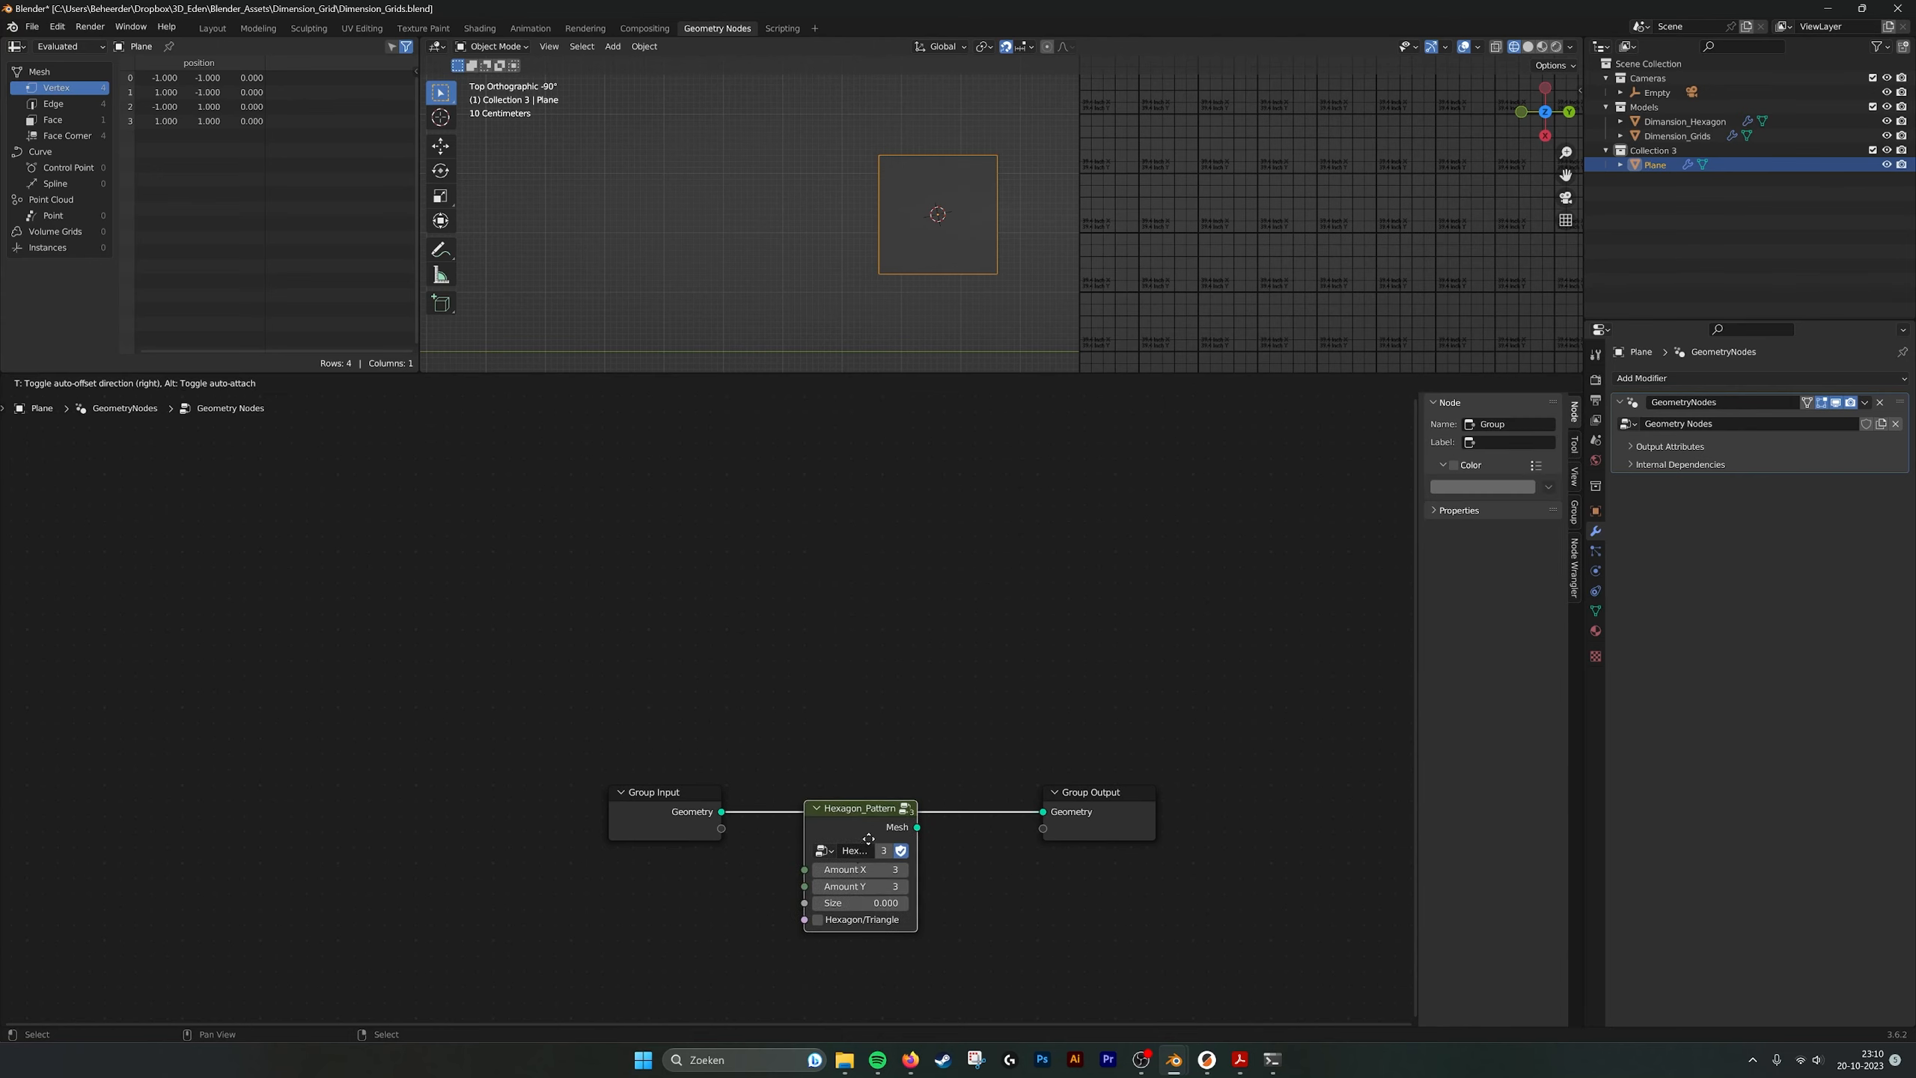
click(846, 829)
middle_drag(978, 660, 786, 628)
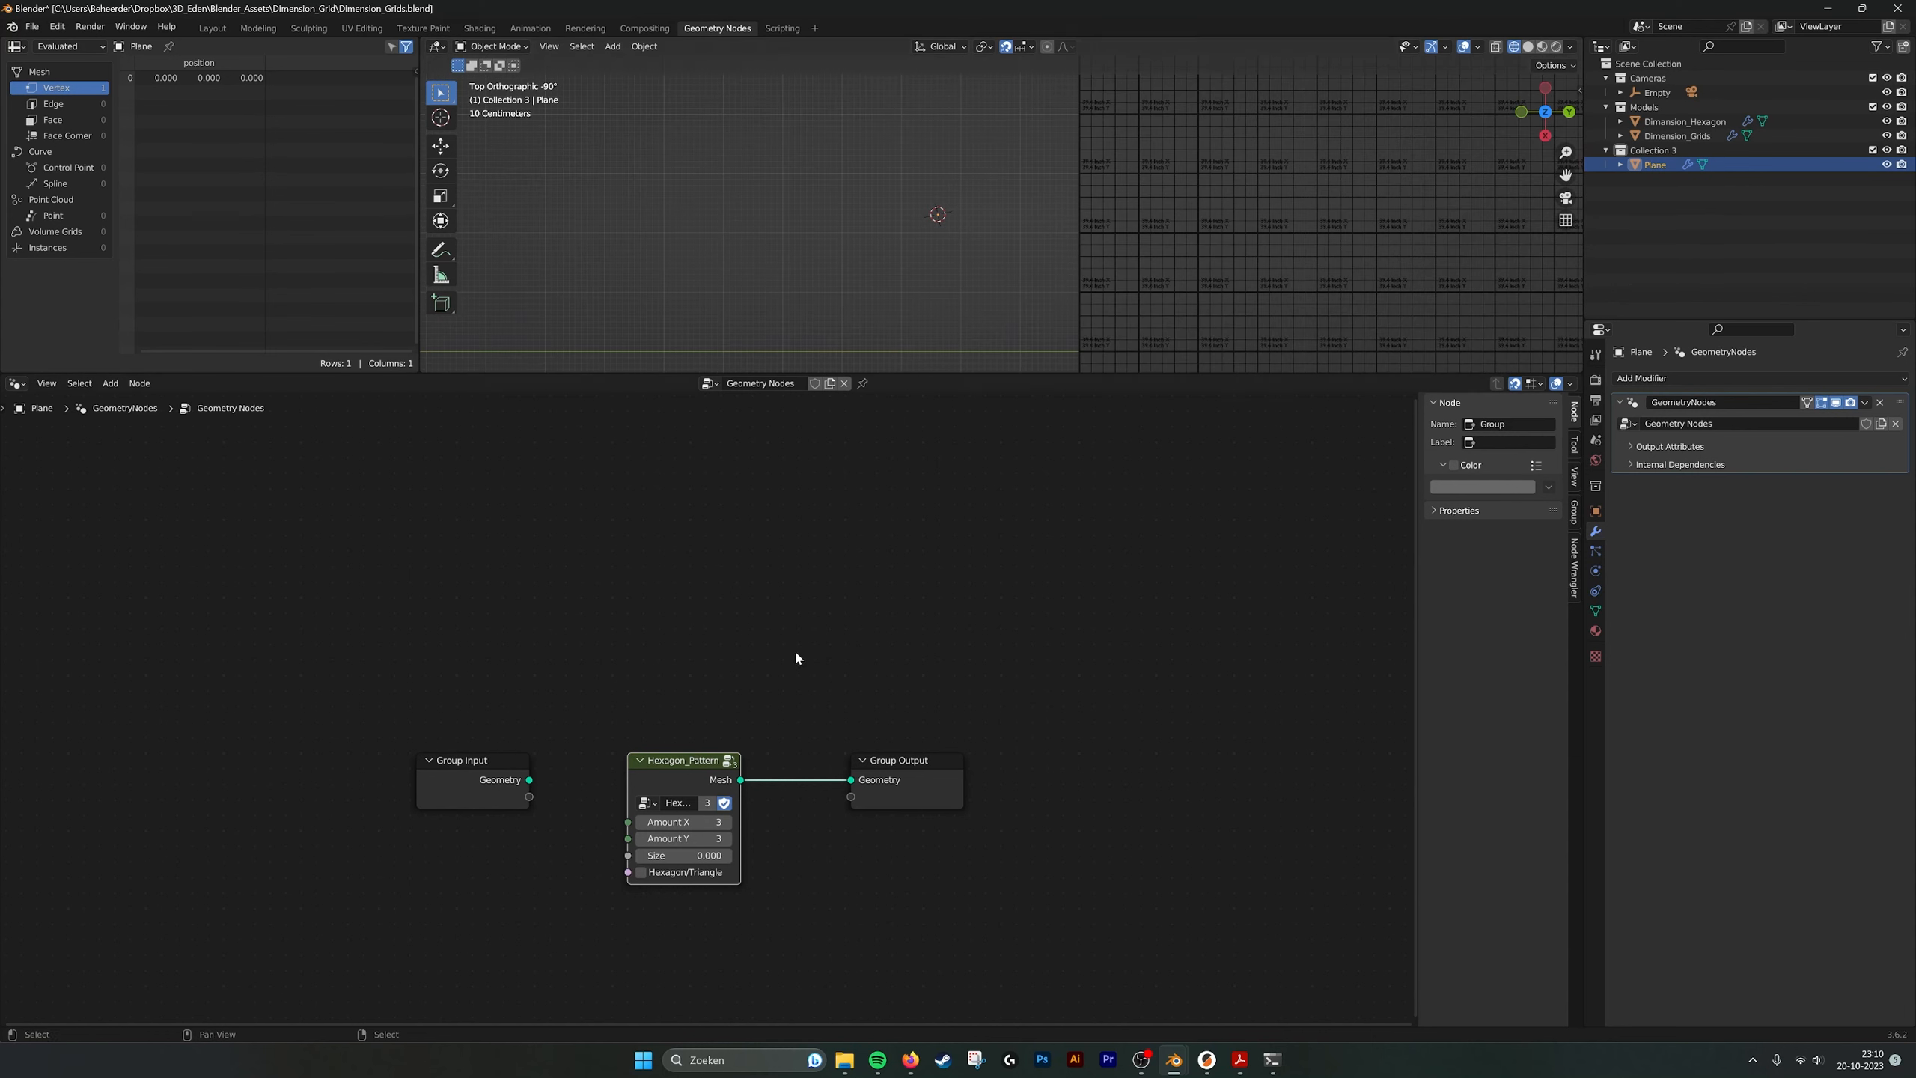
Set the Hexagon_Pattern node's Size to 1.670 and move the plane object away from the existing grids.
click(683, 855)
text(1.45)
key(Return)
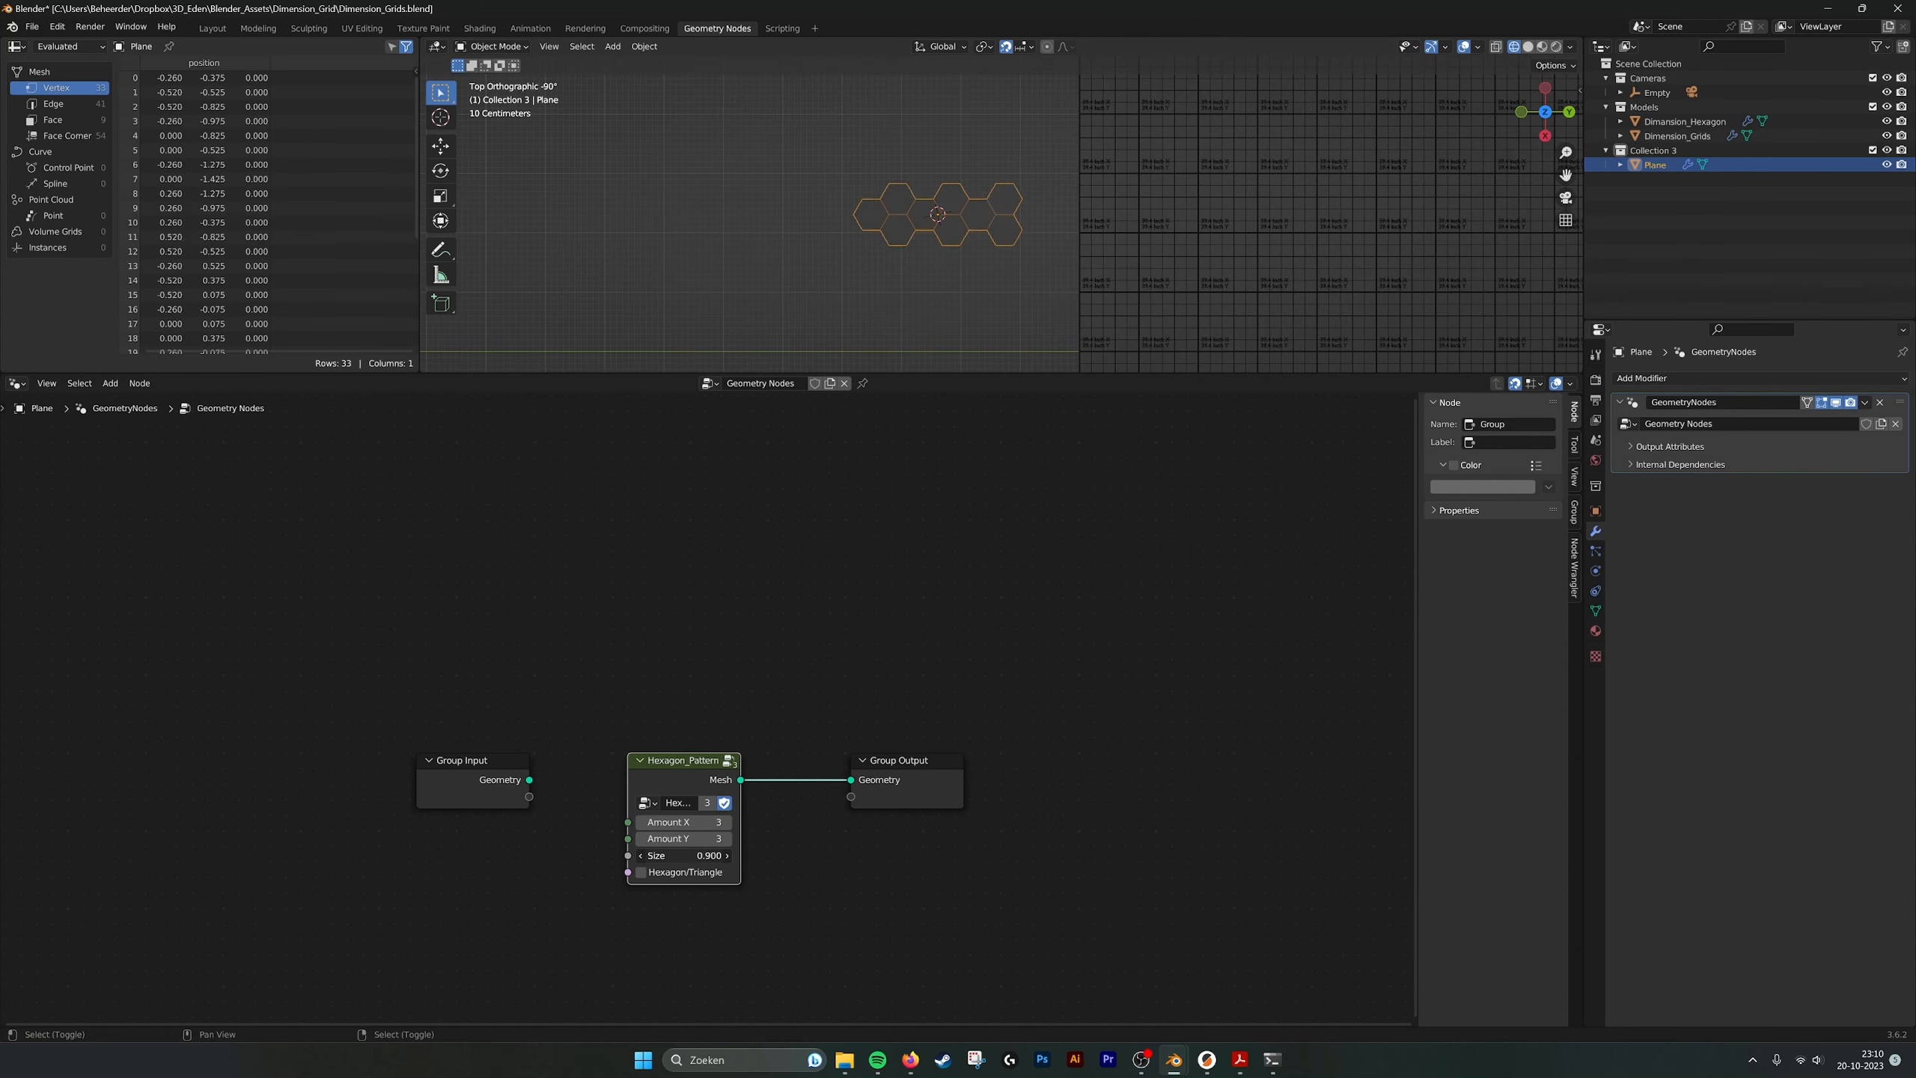
drag(683, 855, 699, 855)
key(g)
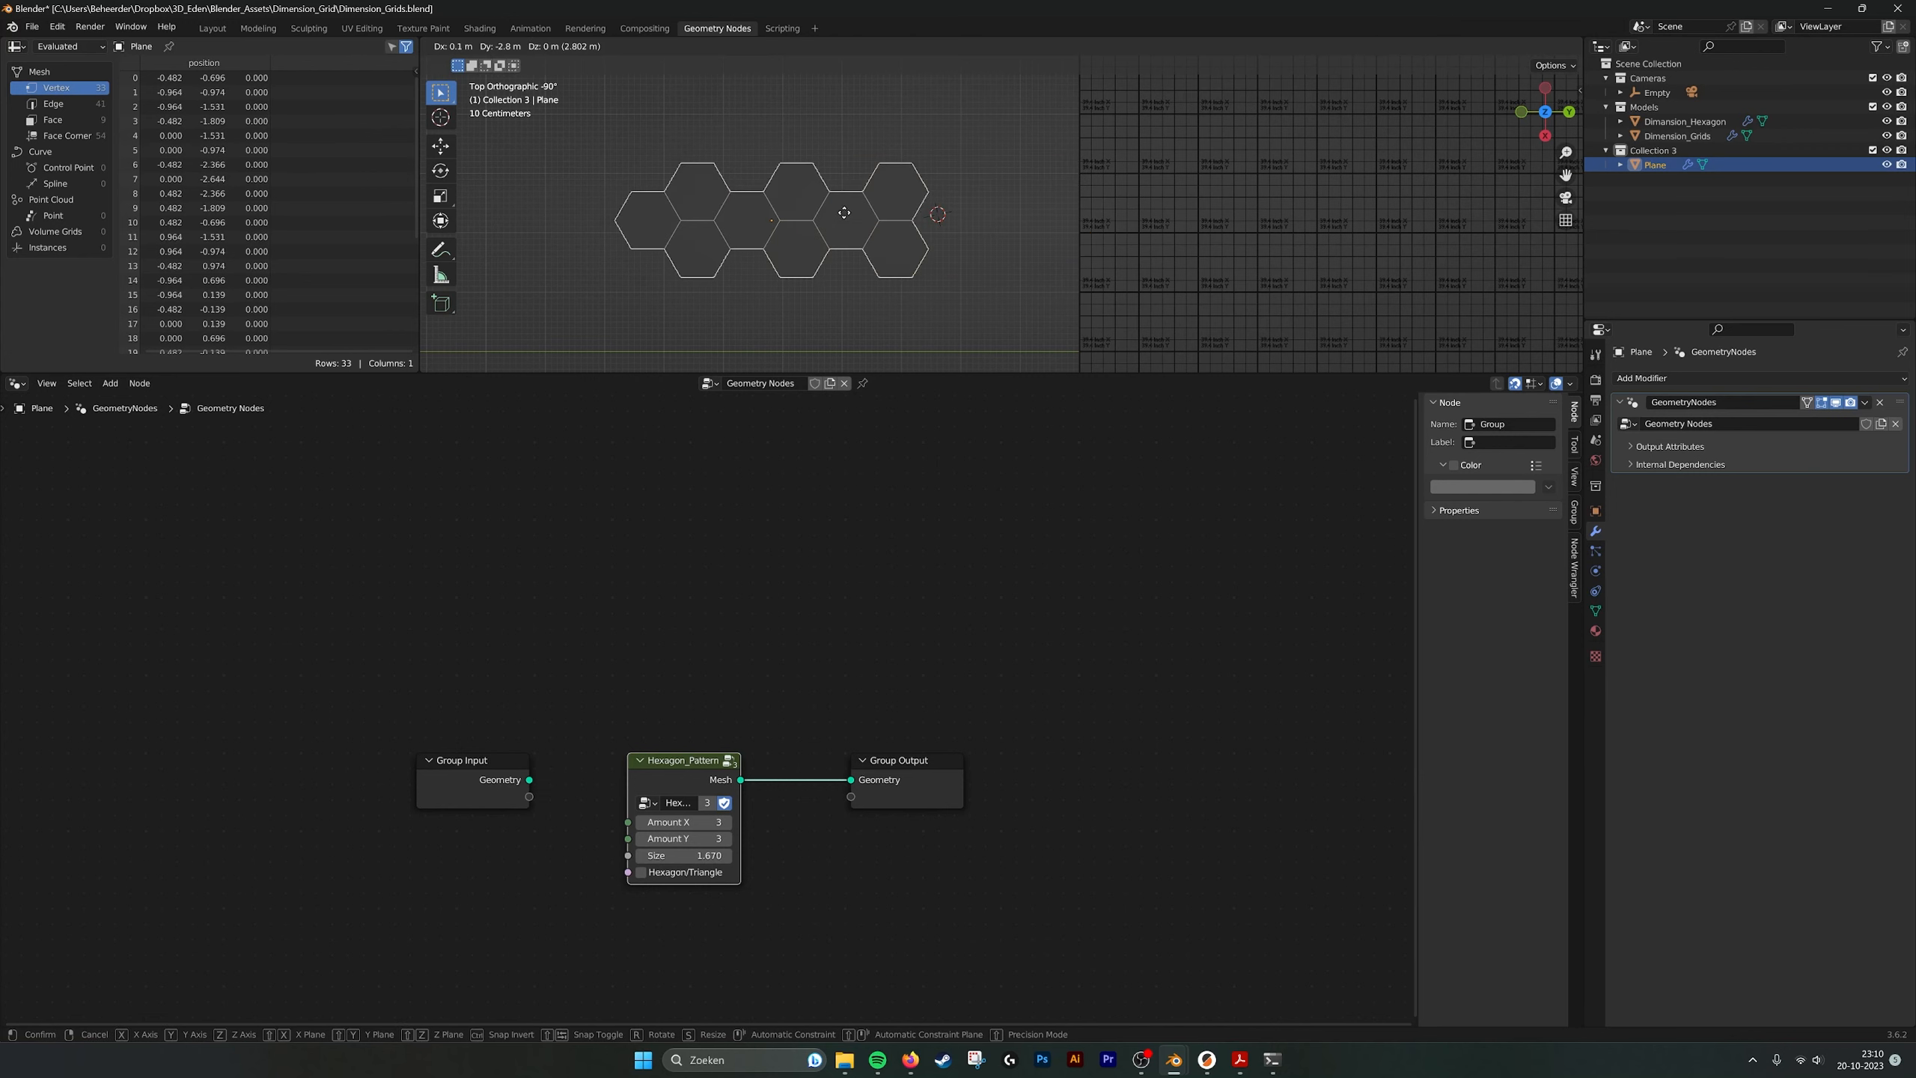
click(838, 220)
Move the Group Output aside and insert an Extrude Mesh node after Hexagon_Pattern with an Offset Scale of 0.
middle_drag(671, 483, 809, 607)
drag(892, 672, 1352, 672)
key(shift+a)
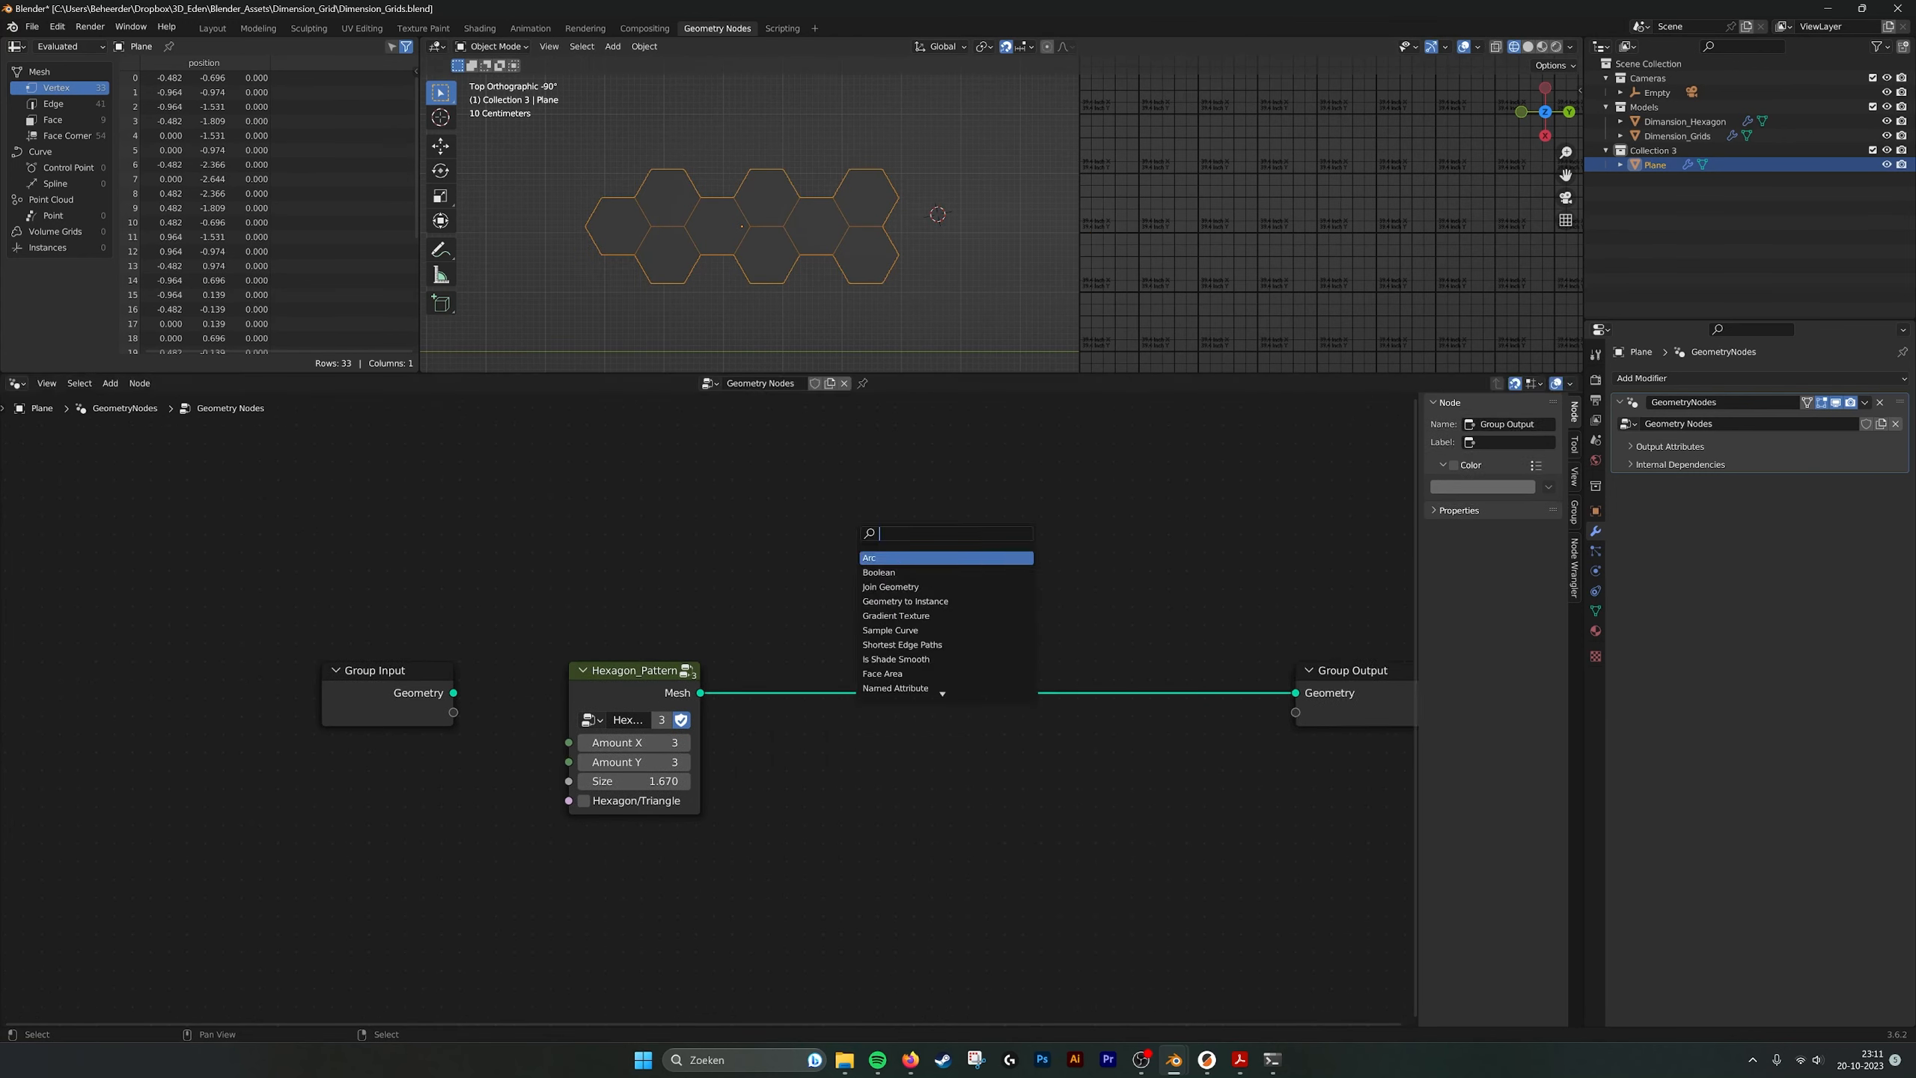
text(extrude)
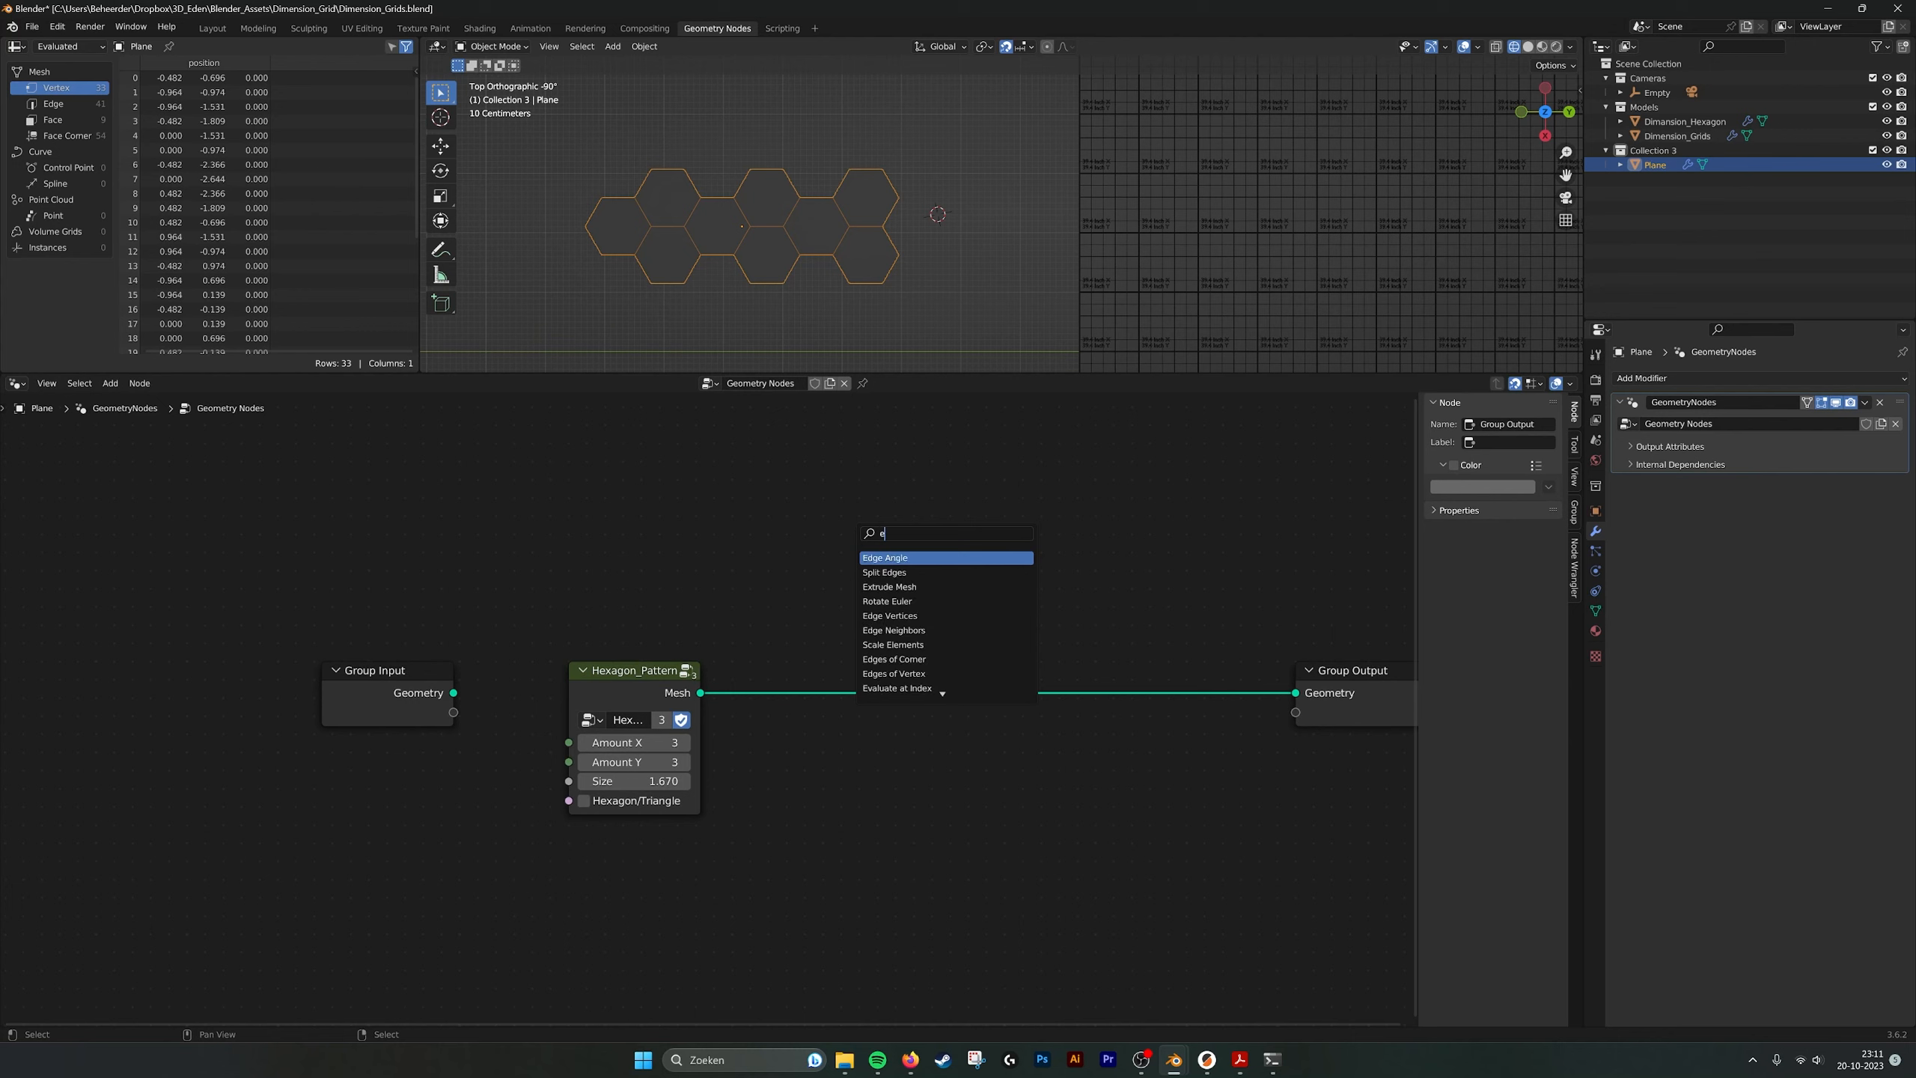
key(Return)
click(809, 647)
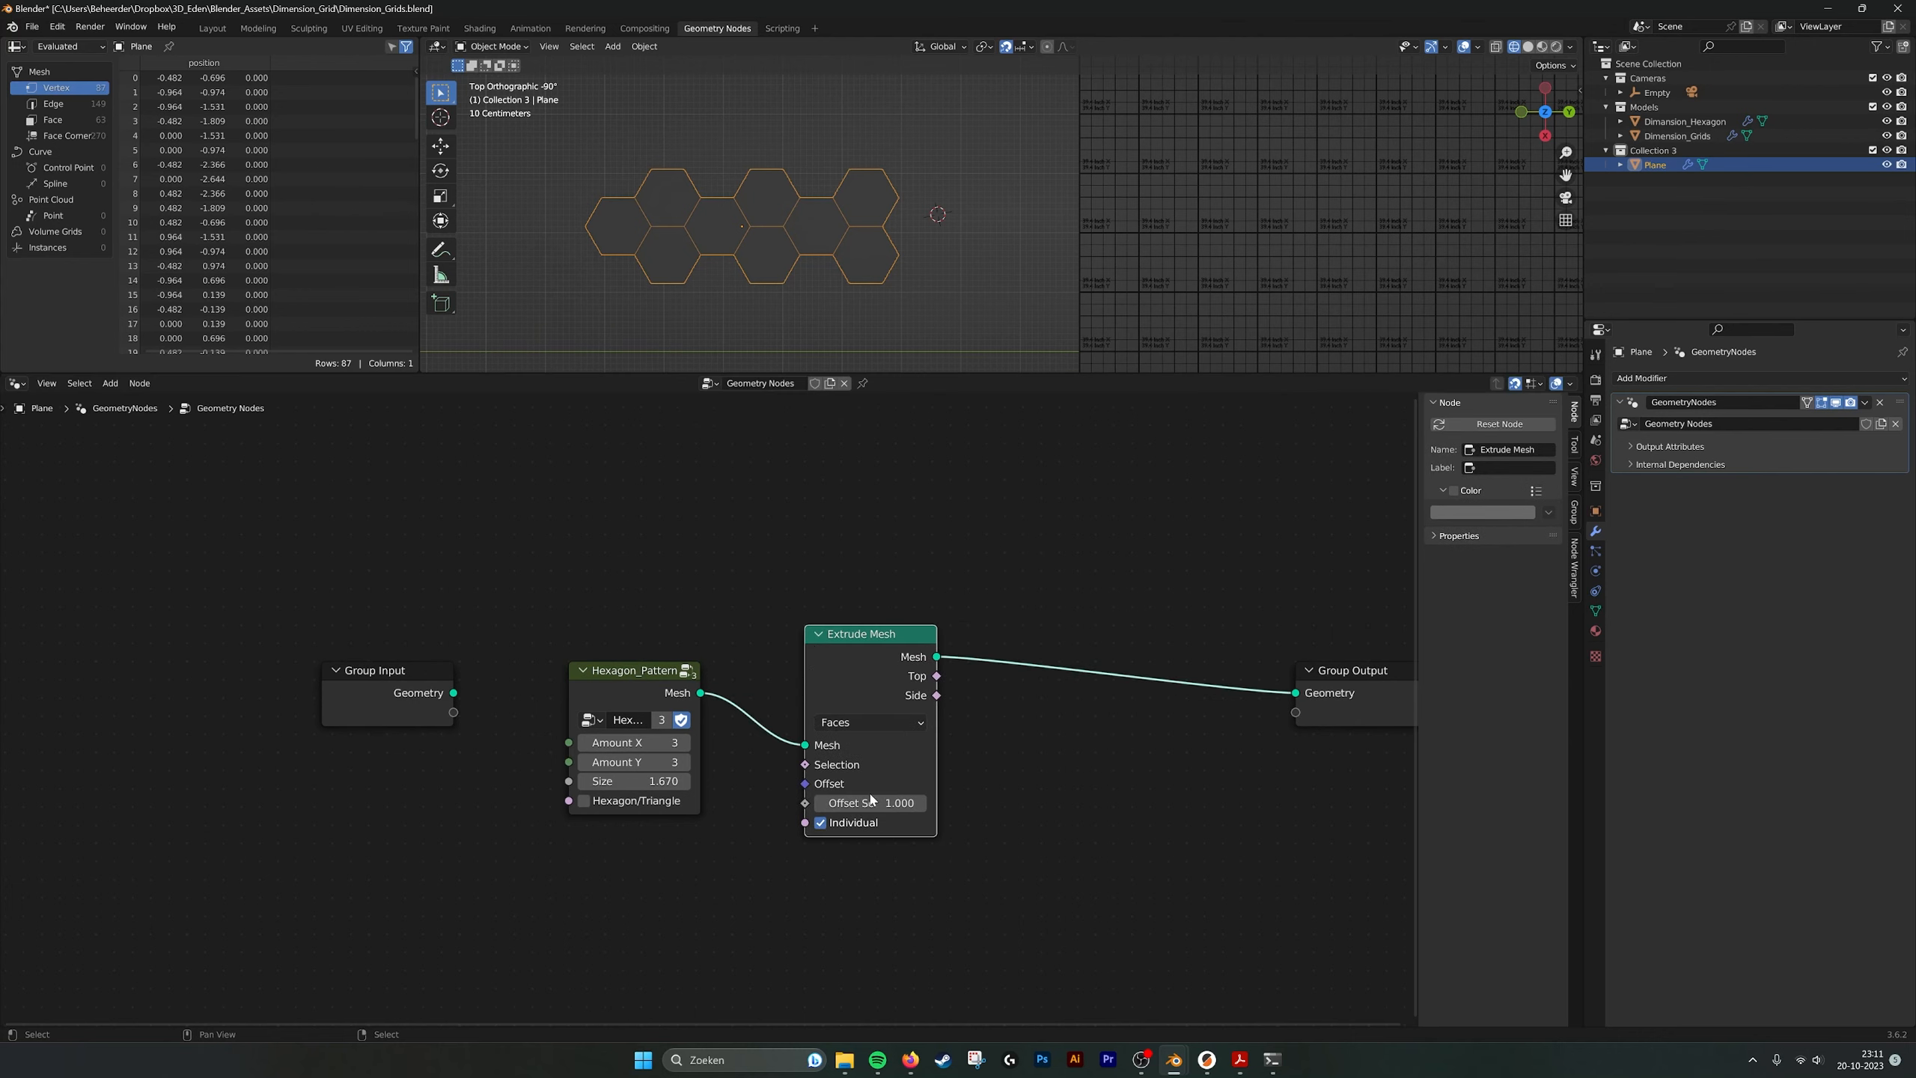
click(873, 802)
text(0)
key(Return)
Reposition the Extrude Mesh, Hexagon_Pattern and Group Input nodes to leave more space before the extrusion.
drag(891, 637, 854, 657)
middle_drag(616, 674, 815, 667)
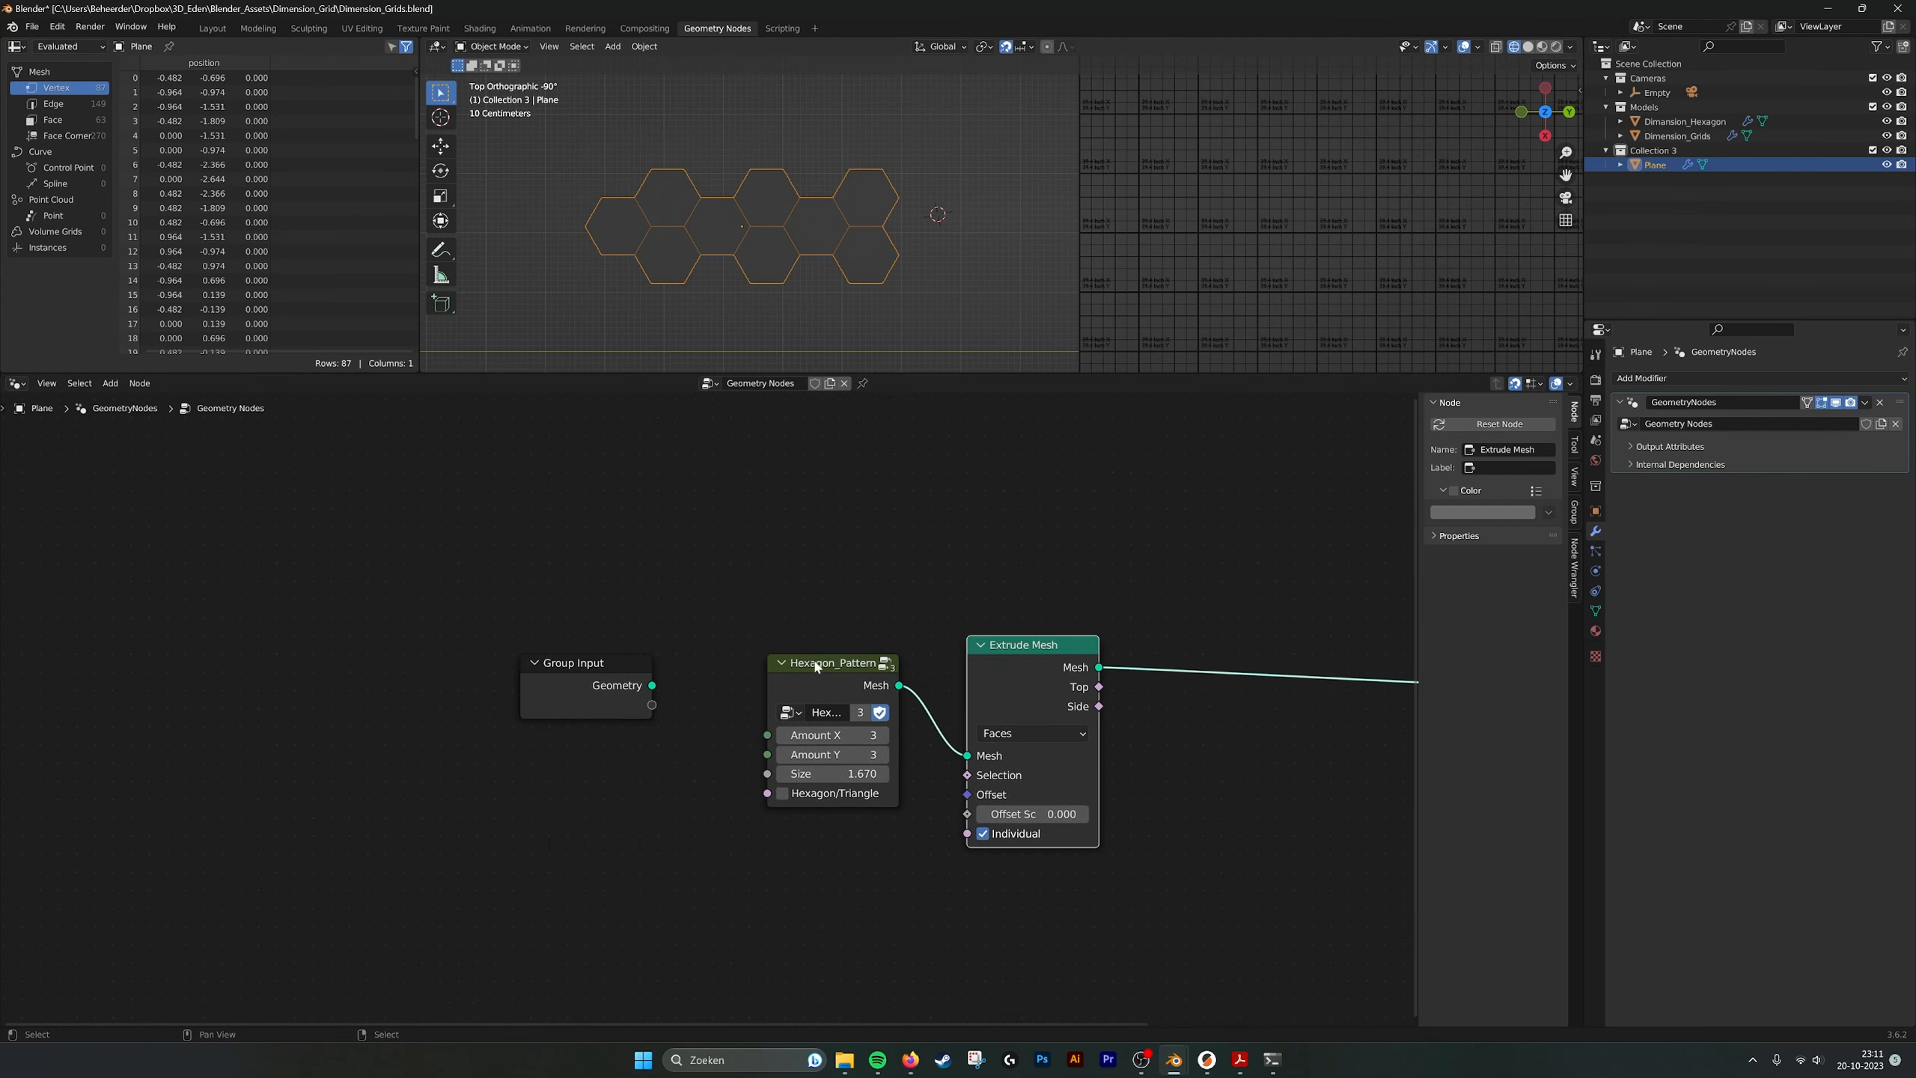
drag(815, 666, 716, 646)
drag(528, 573, 582, 667)
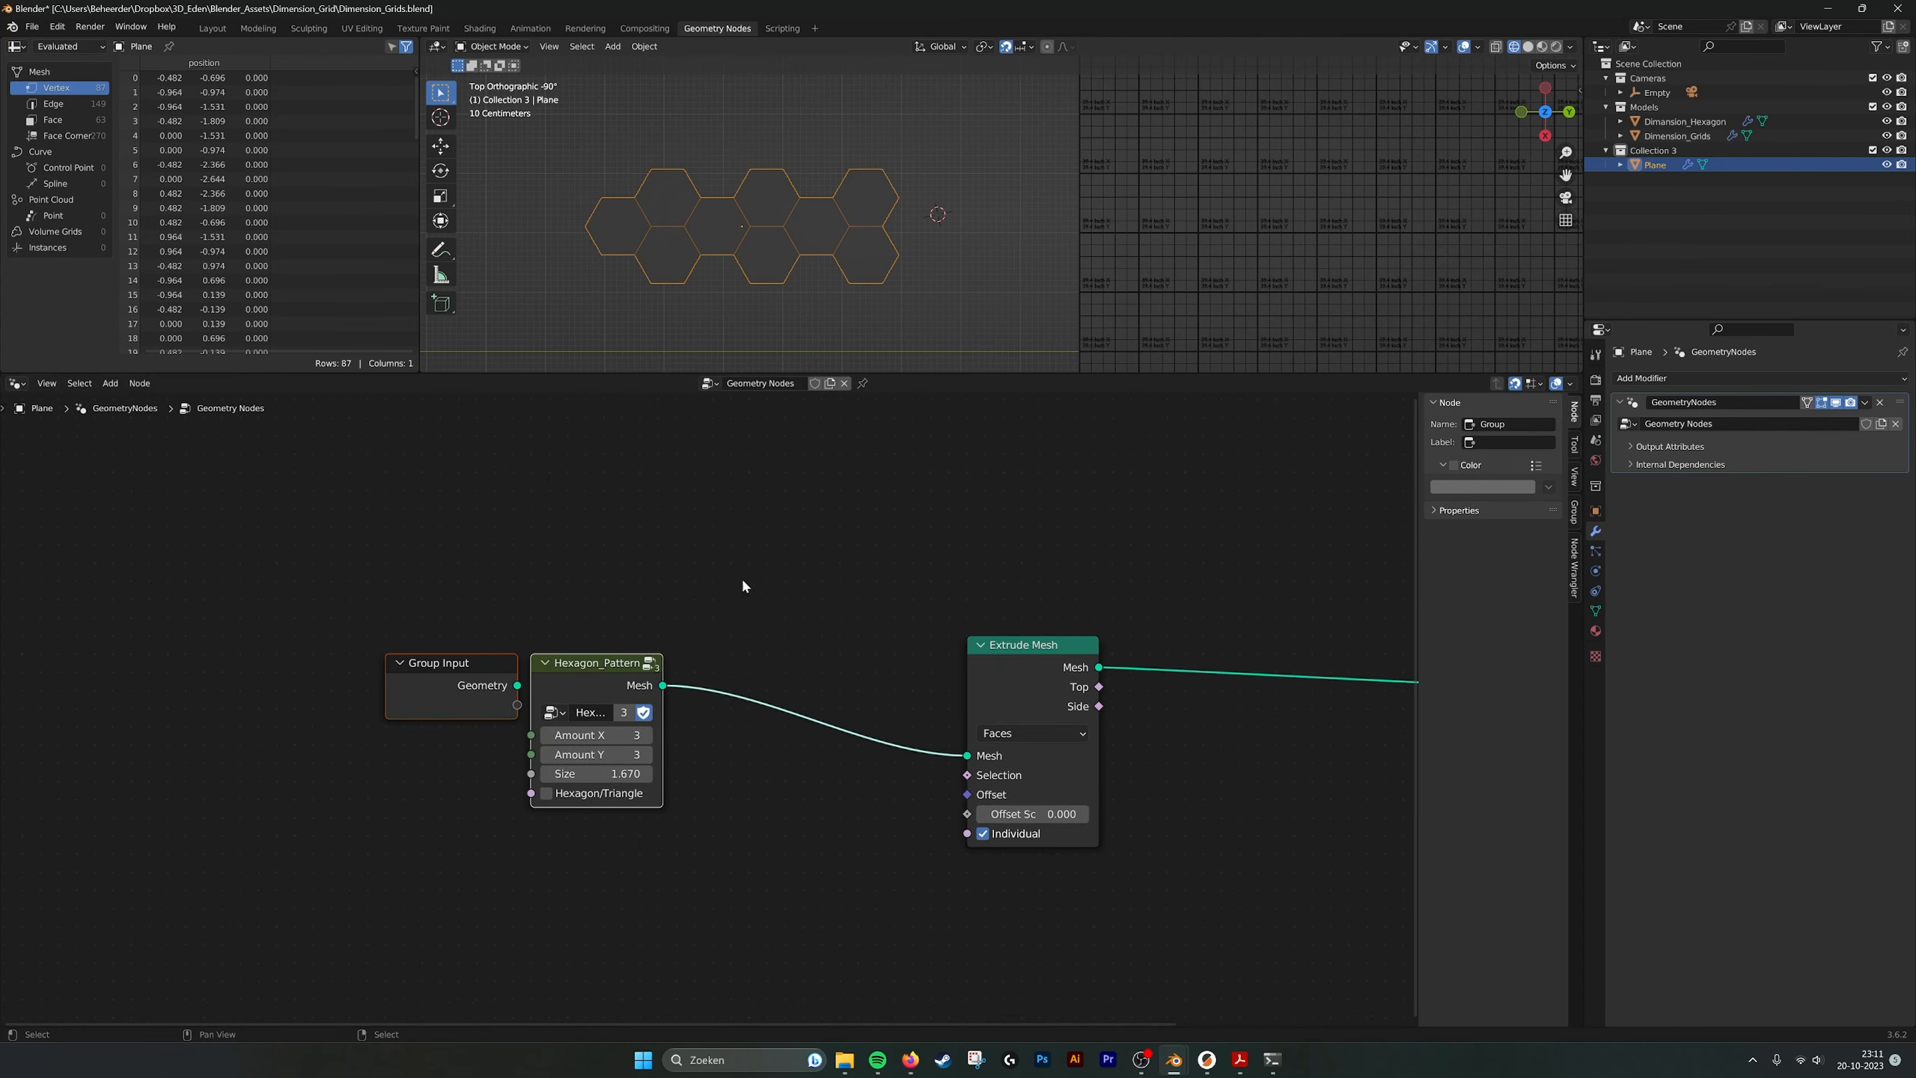
click(745, 583)
key(shift+a)
middle_drag(1068, 650, 980, 599)
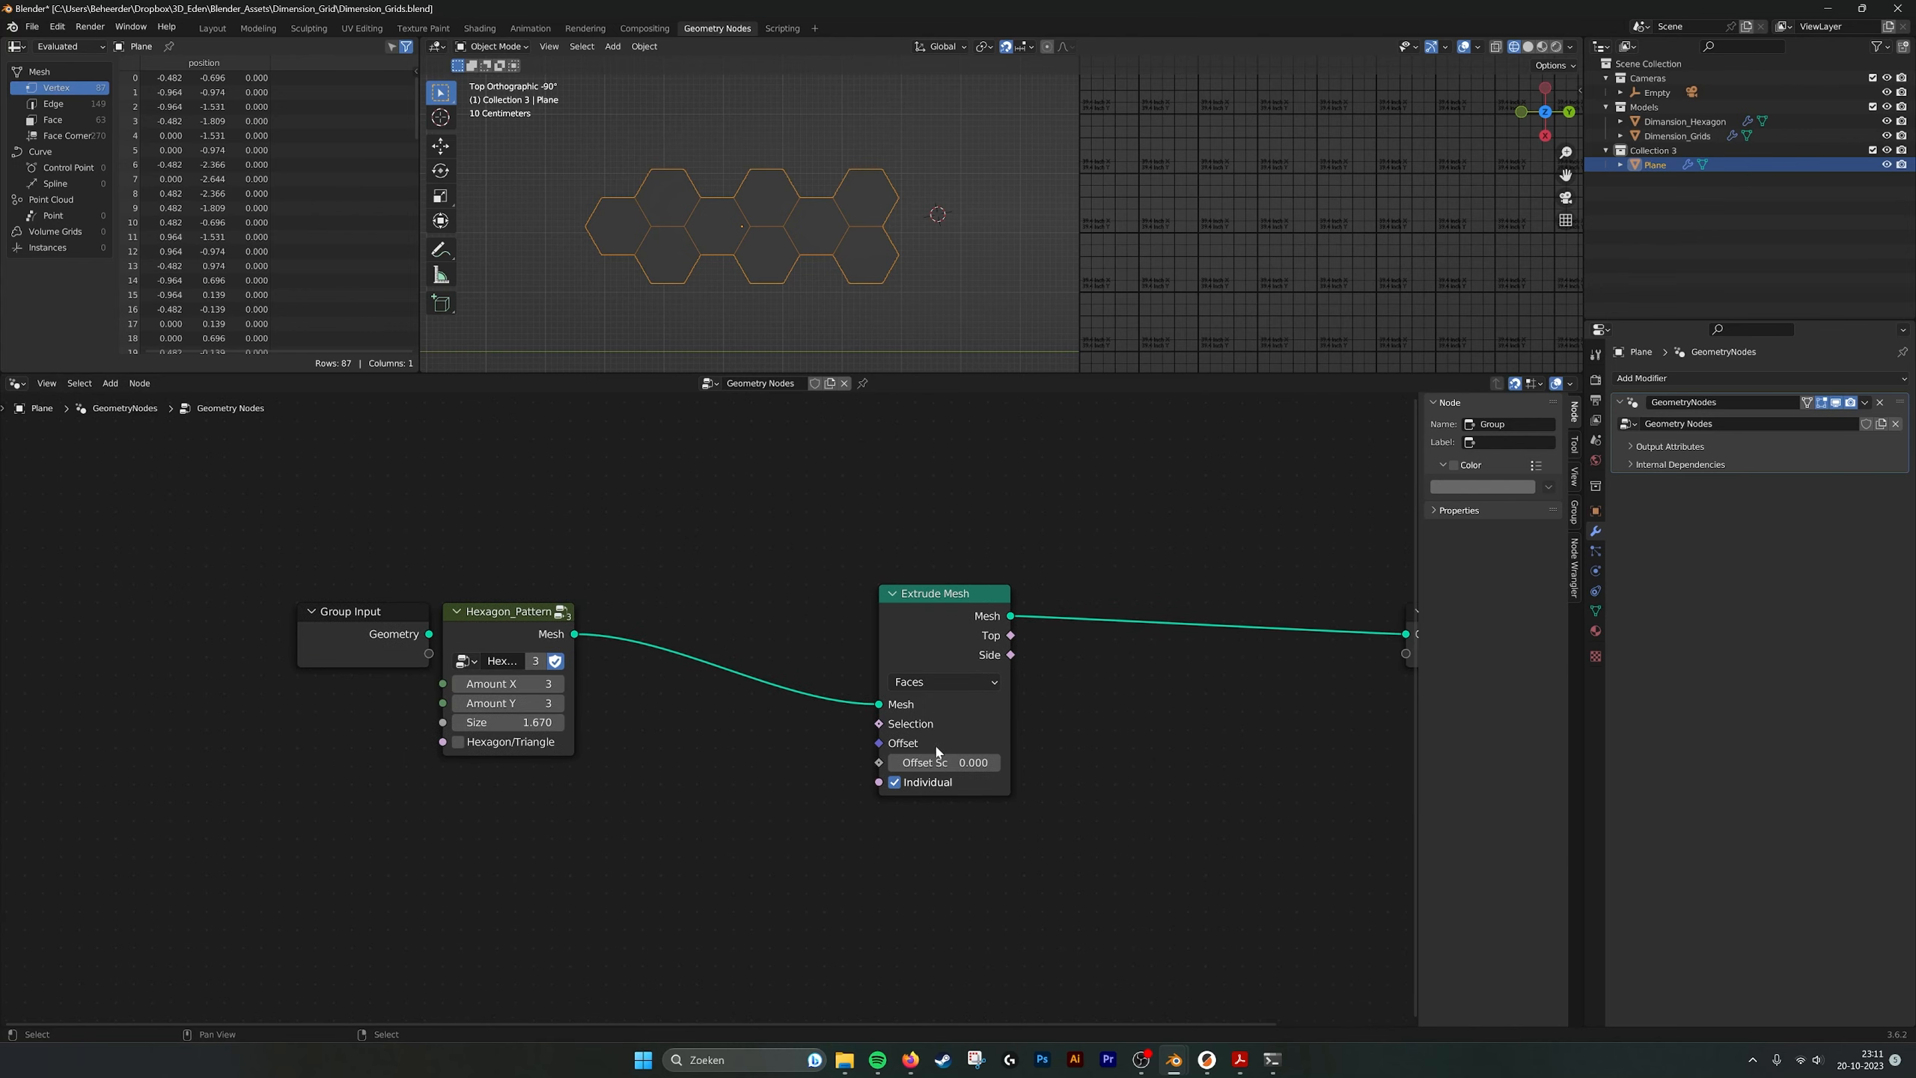
Try other Offset Scale values on Extrude Mesh while viewing the hexagons in perspective, and return the value to 0.
drag(933, 762, 1037, 763)
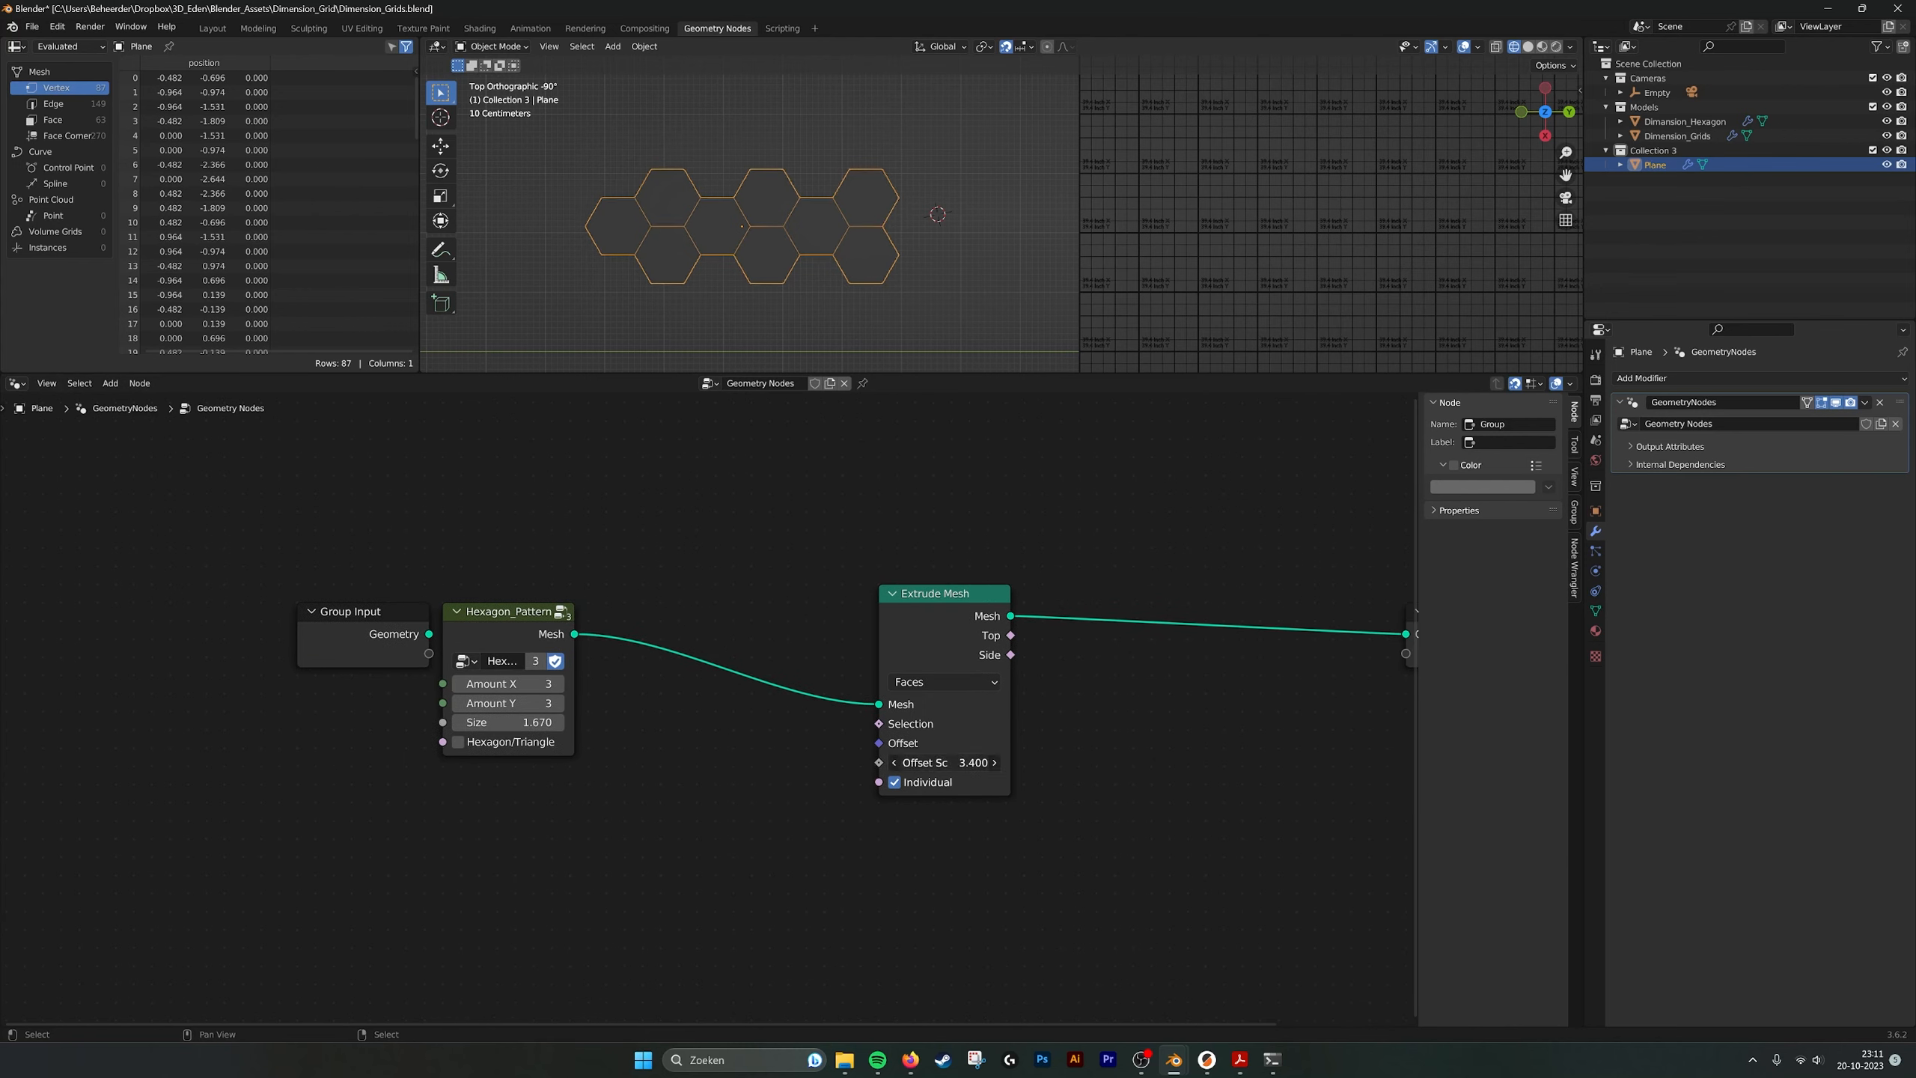
right_click(946, 763)
middle_drag(951, 598, 950, 600)
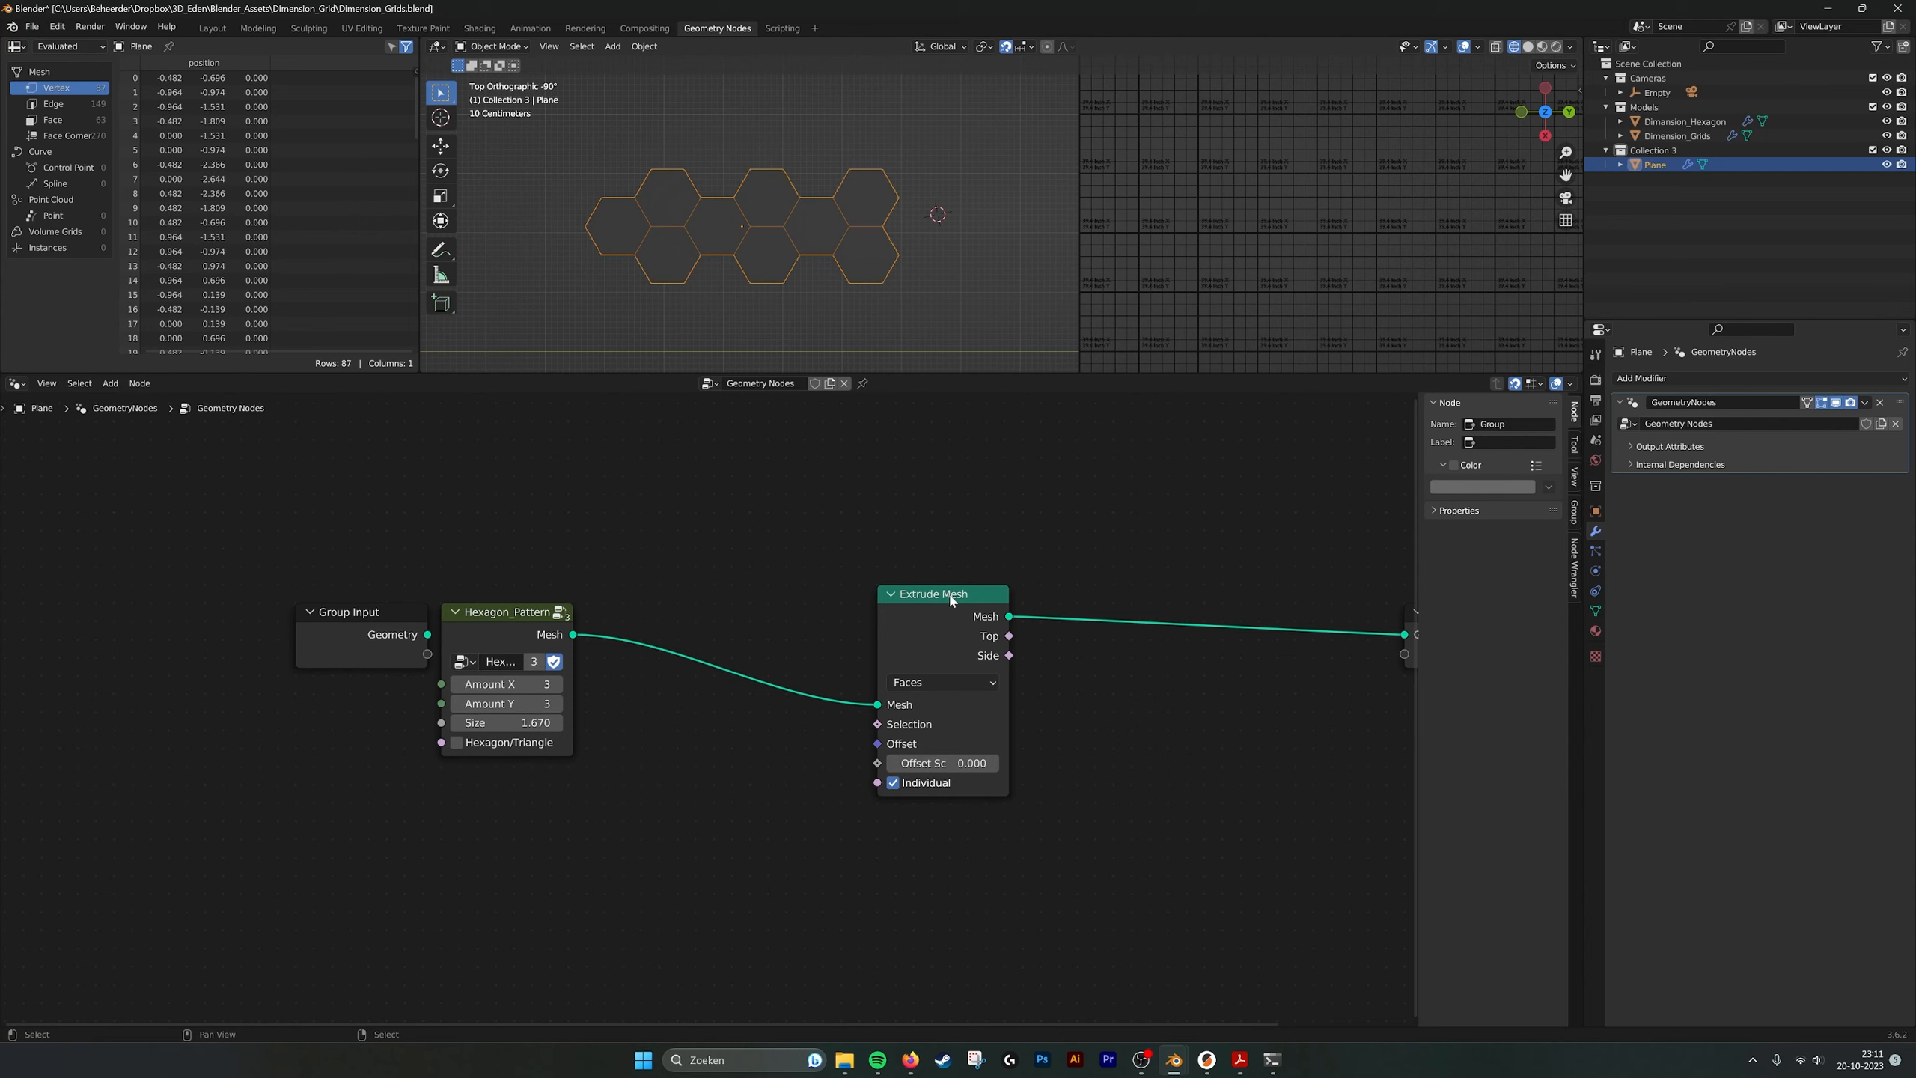
drag(949, 598, 839, 595)
middle_drag(841, 226, 964, 414)
shift+click(834, 753)
drag(833, 756, 921, 756)
click(834, 757)
text(0)
key(Return)
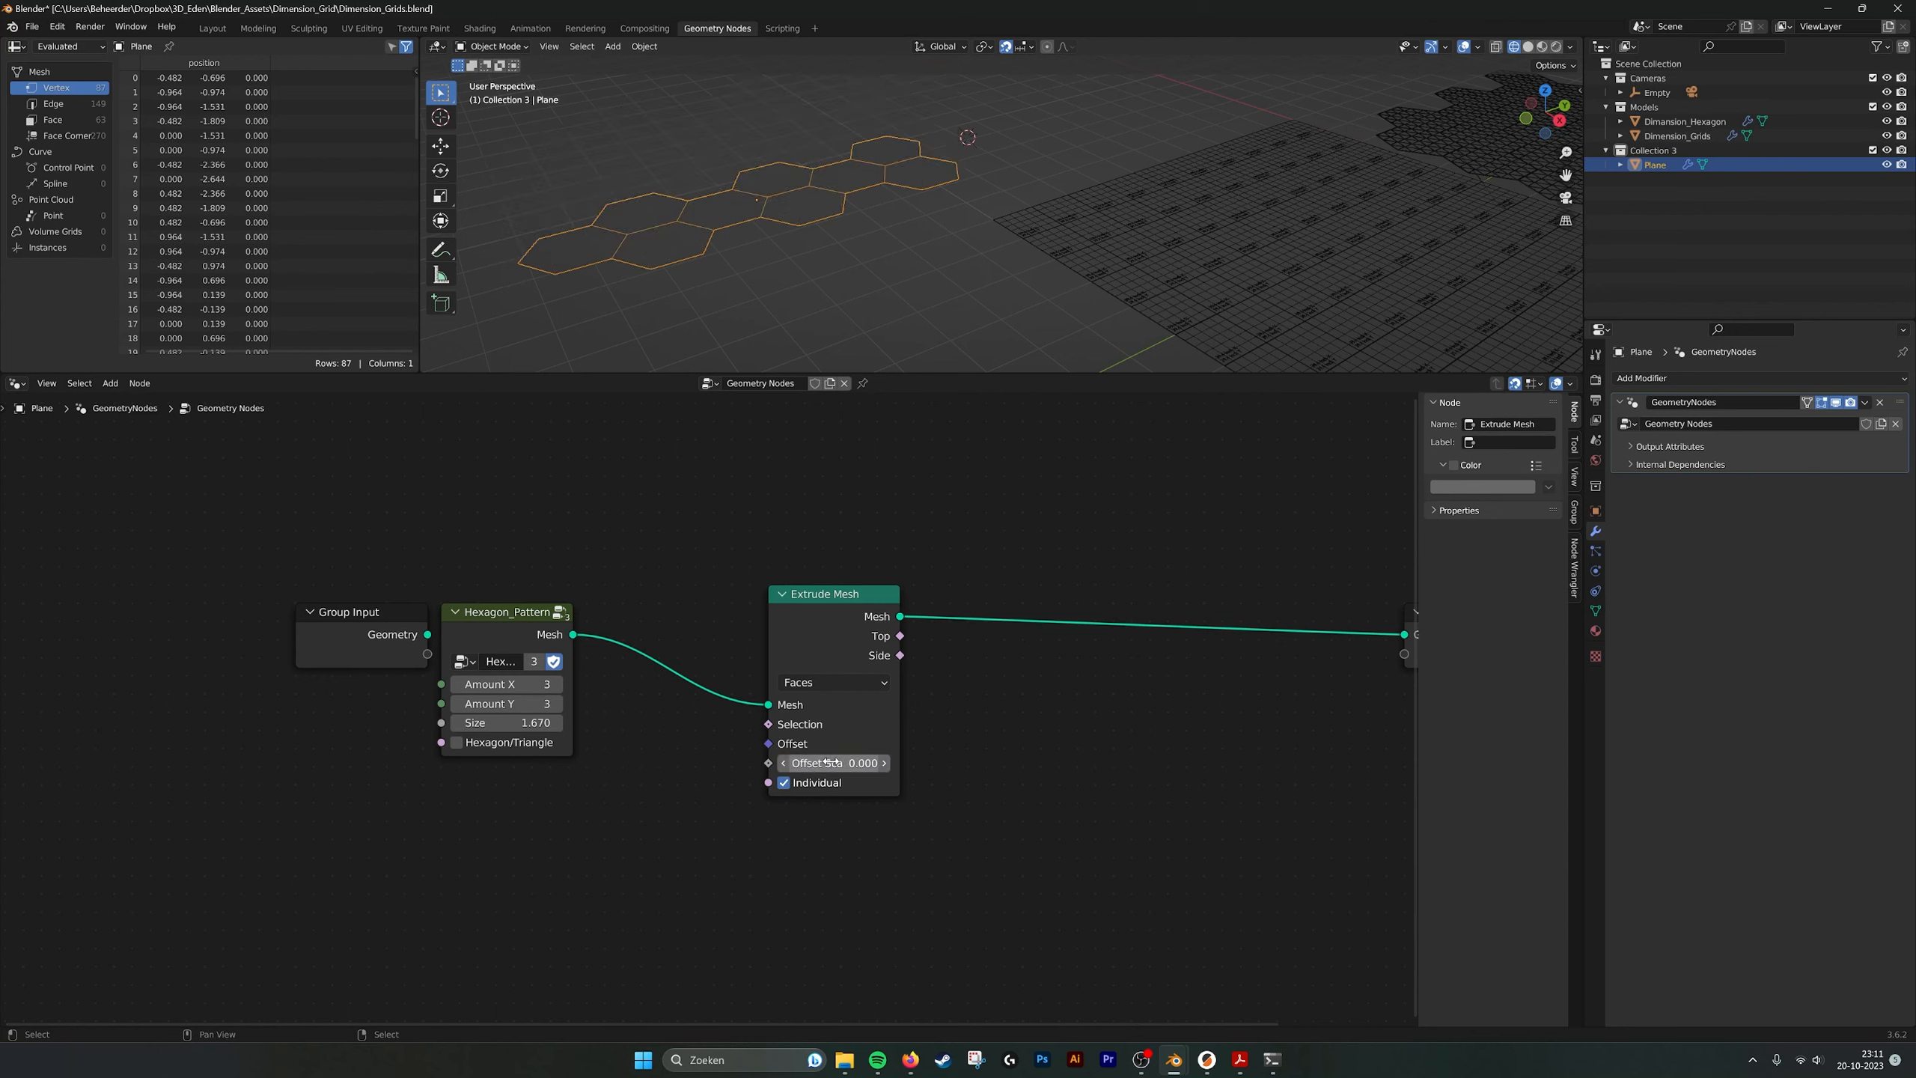
Move Extrude Mesh next to Hexagon_Pattern and insert a Scale Elements node between it and the Group Output.
drag(829, 594, 665, 613)
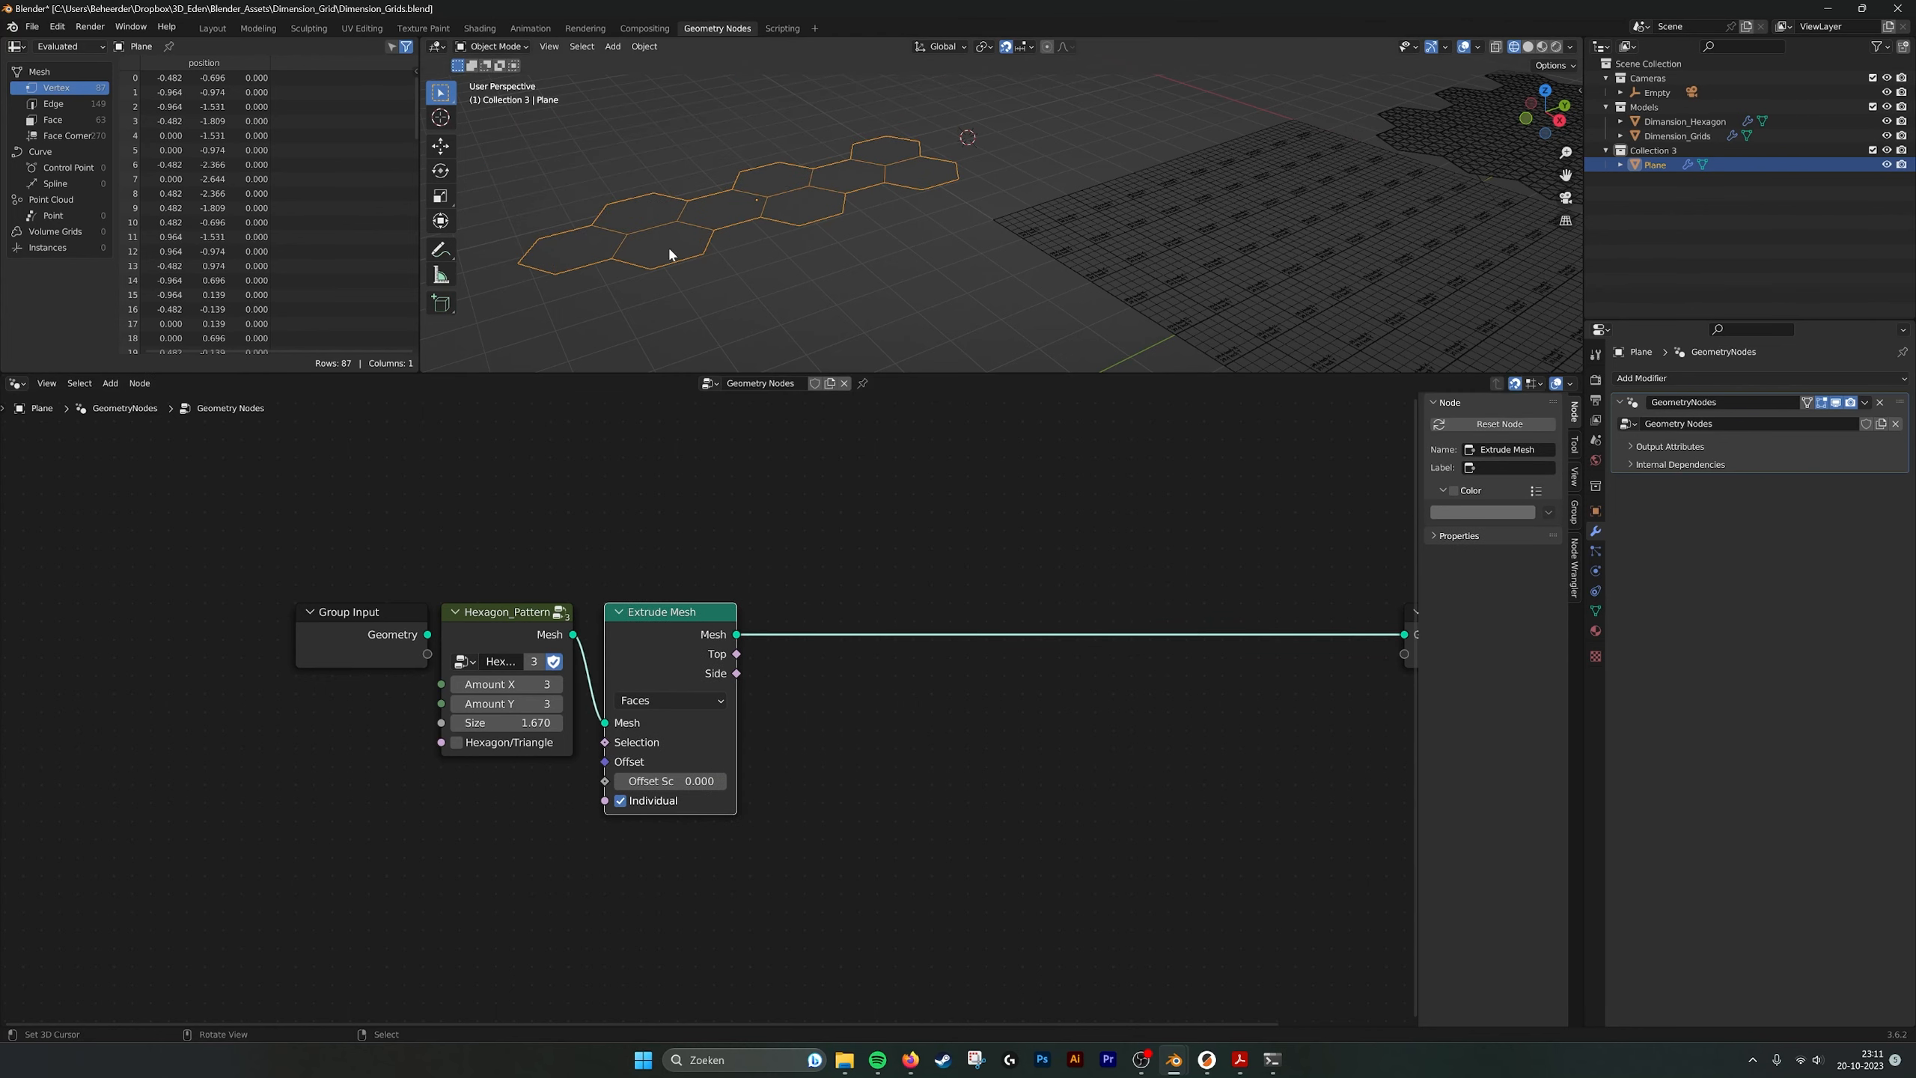
key(shift+a)
click(905, 520)
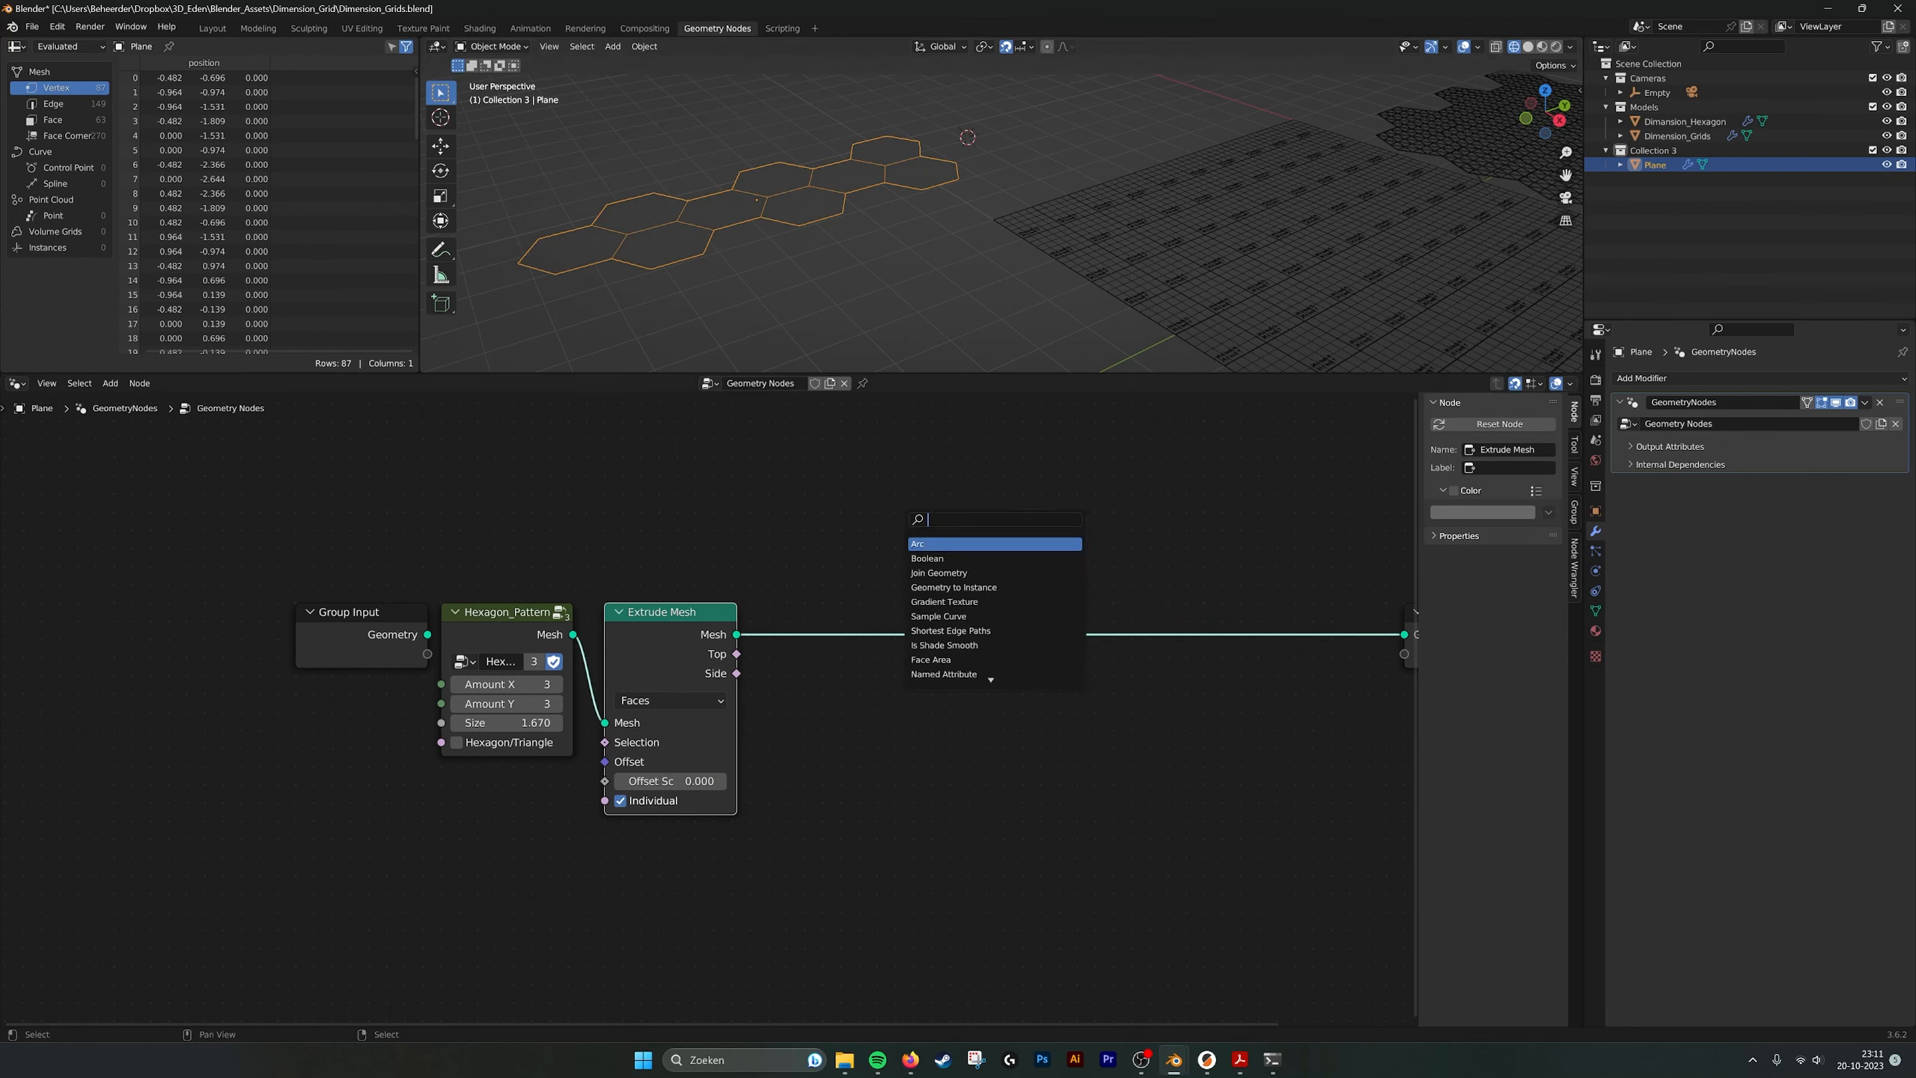
text(scale)
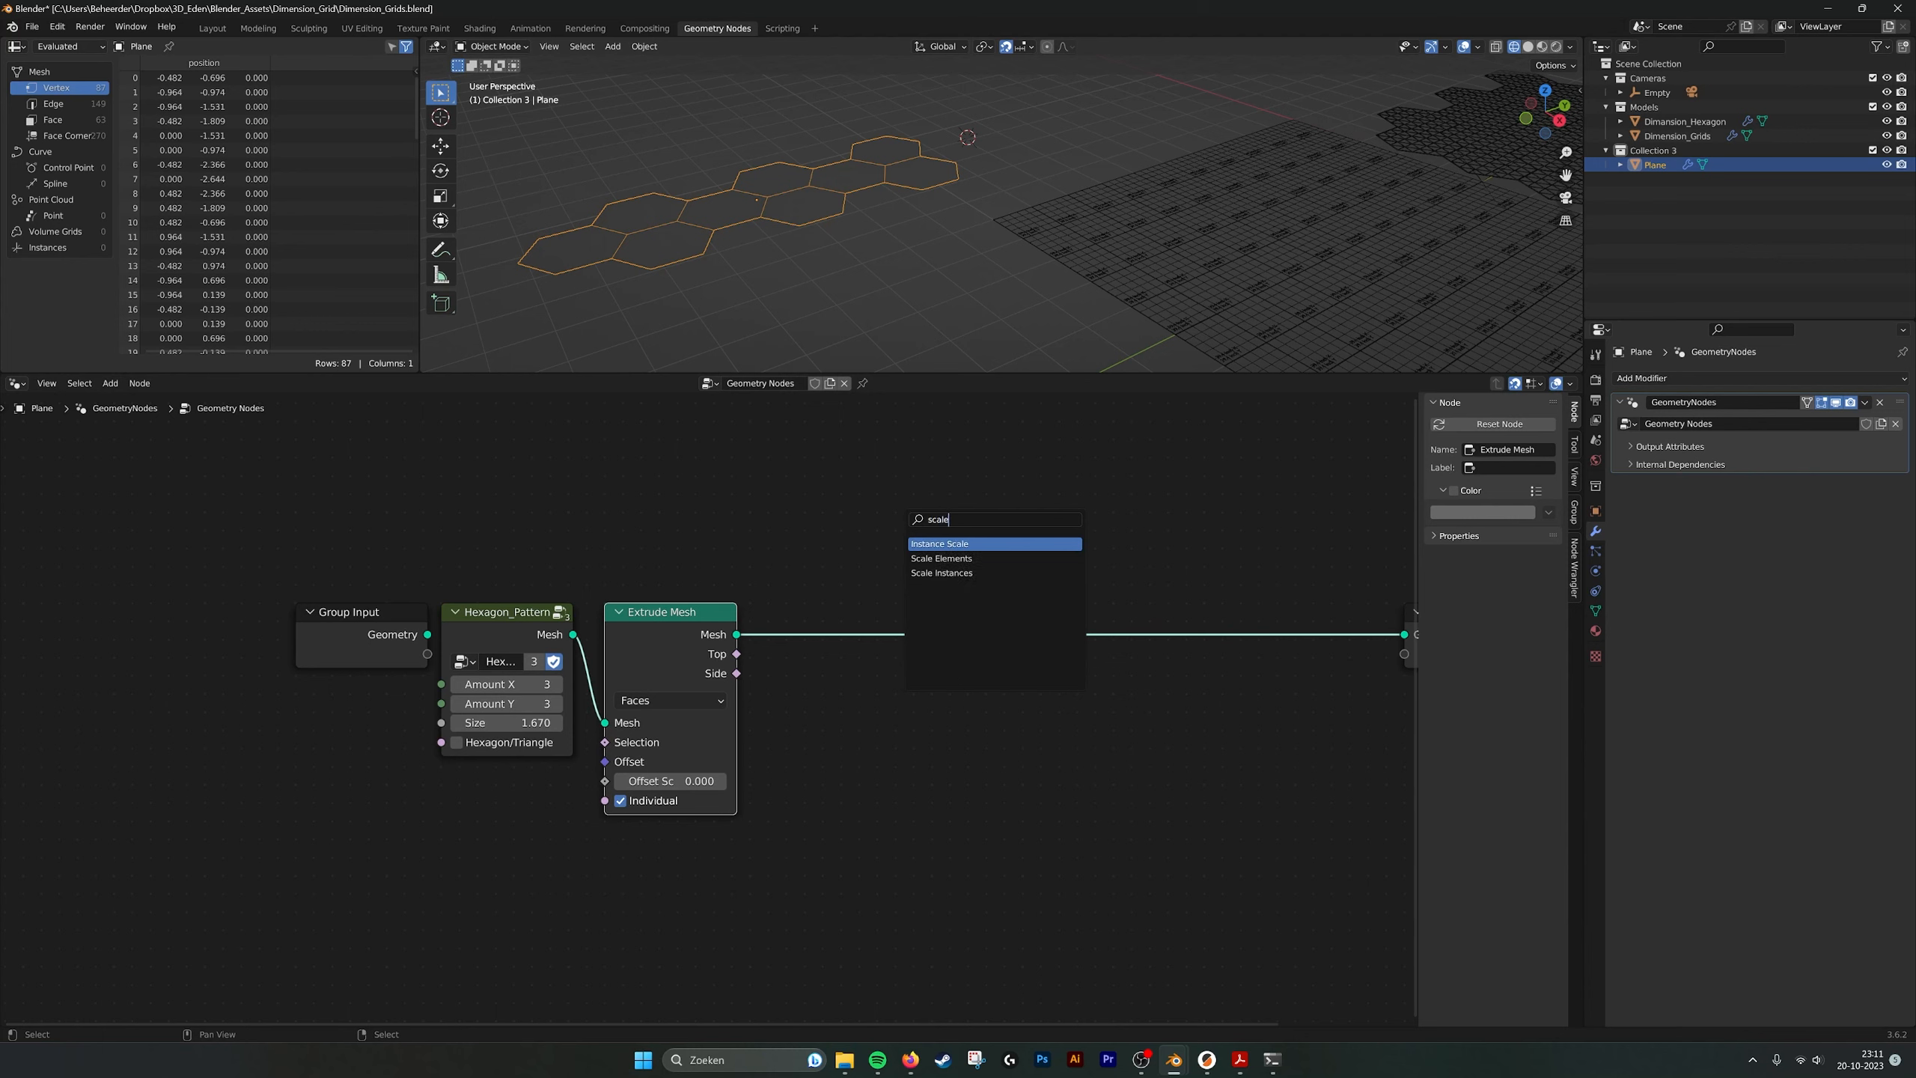
key(Down)
key(Return)
click(922, 745)
Set the Scale Elements node's Scale to 0 and connect Extrude Mesh's Top output to its Selection input.
click(921, 746)
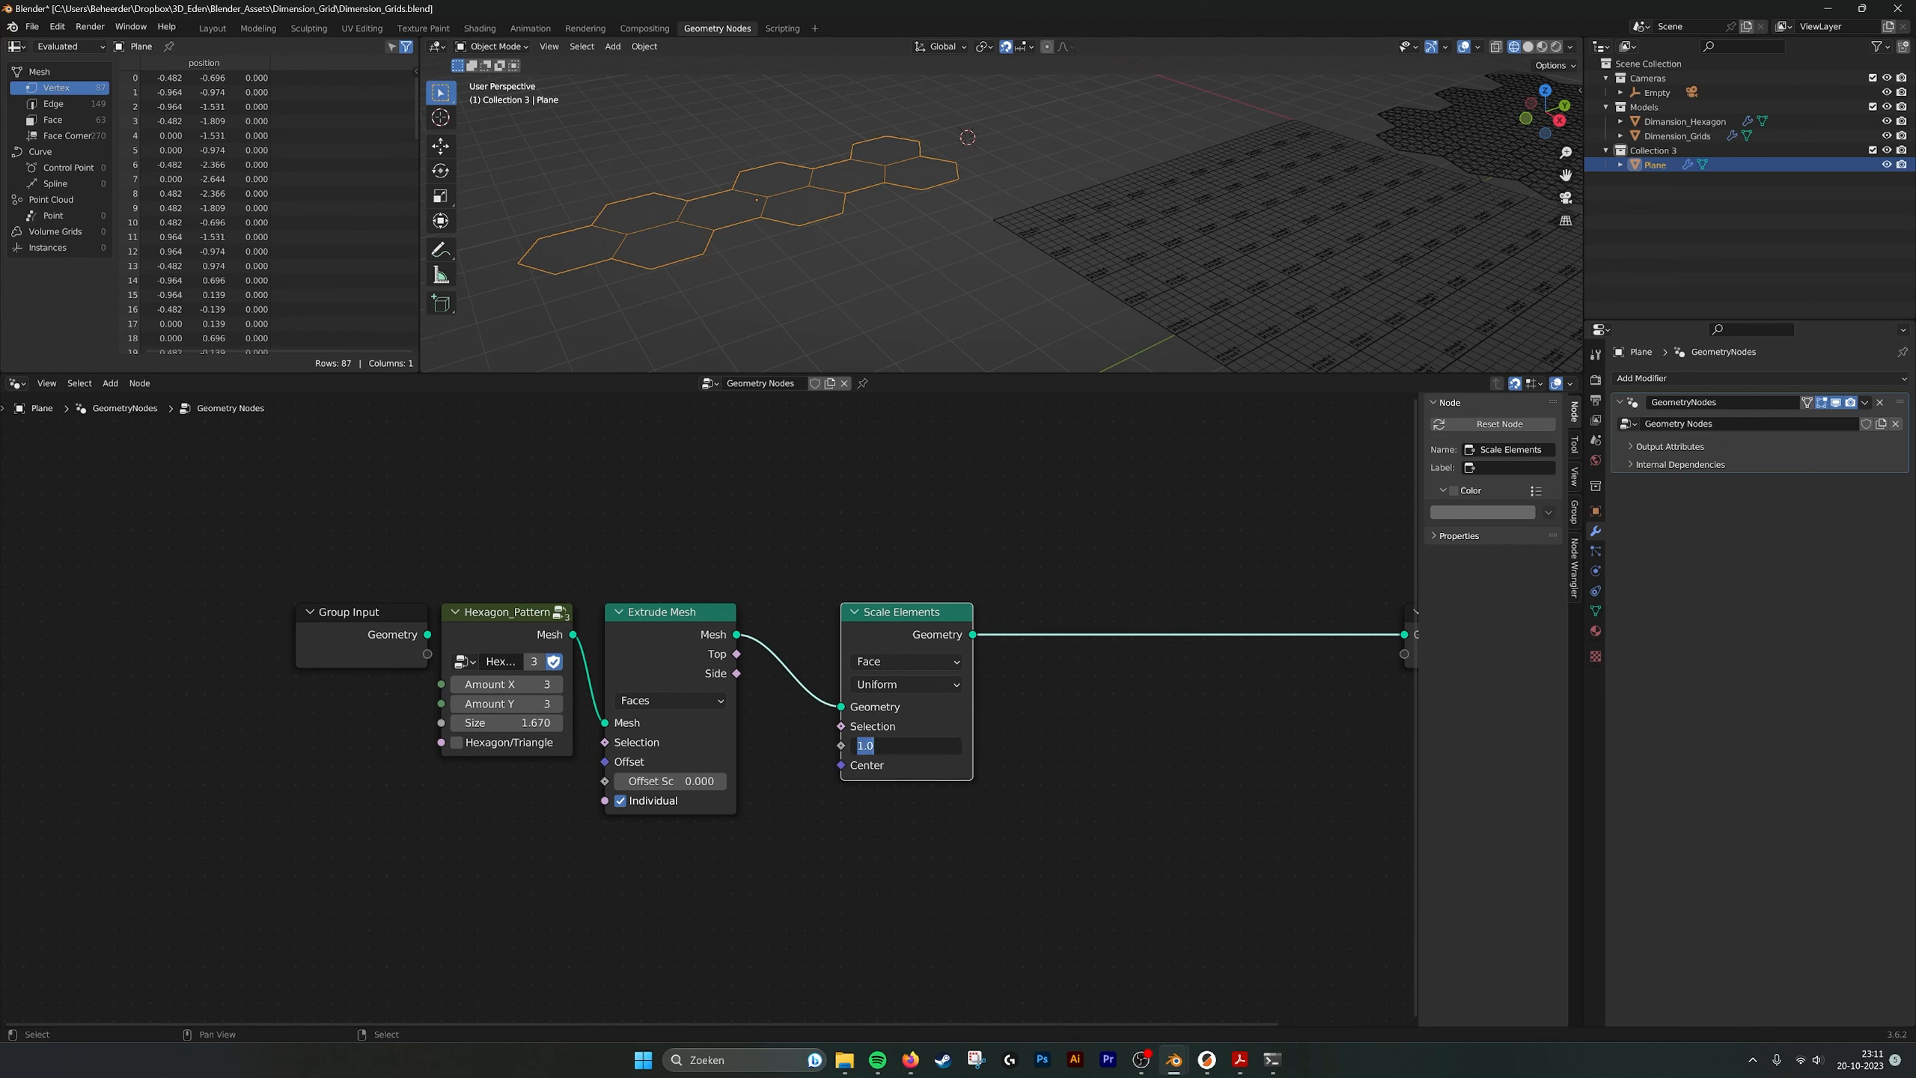
key(Return)
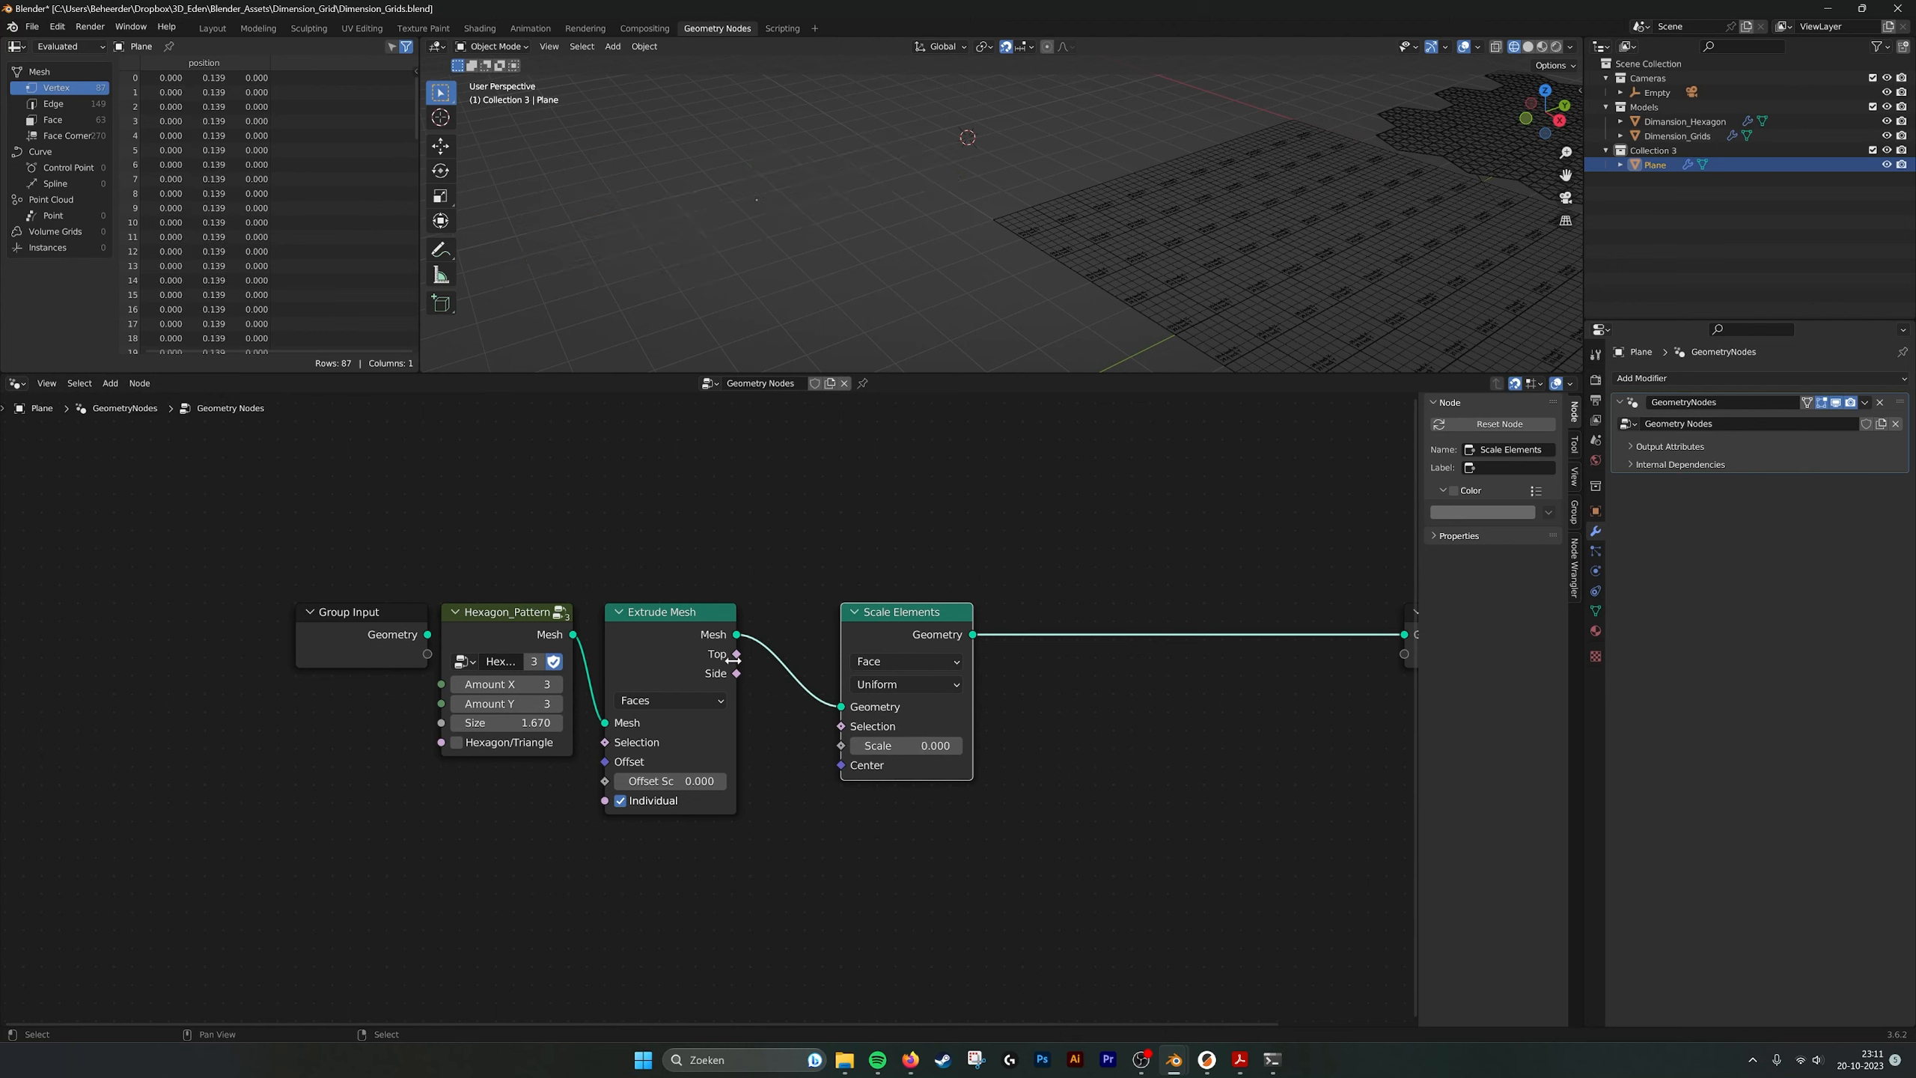
drag(738, 657, 844, 726)
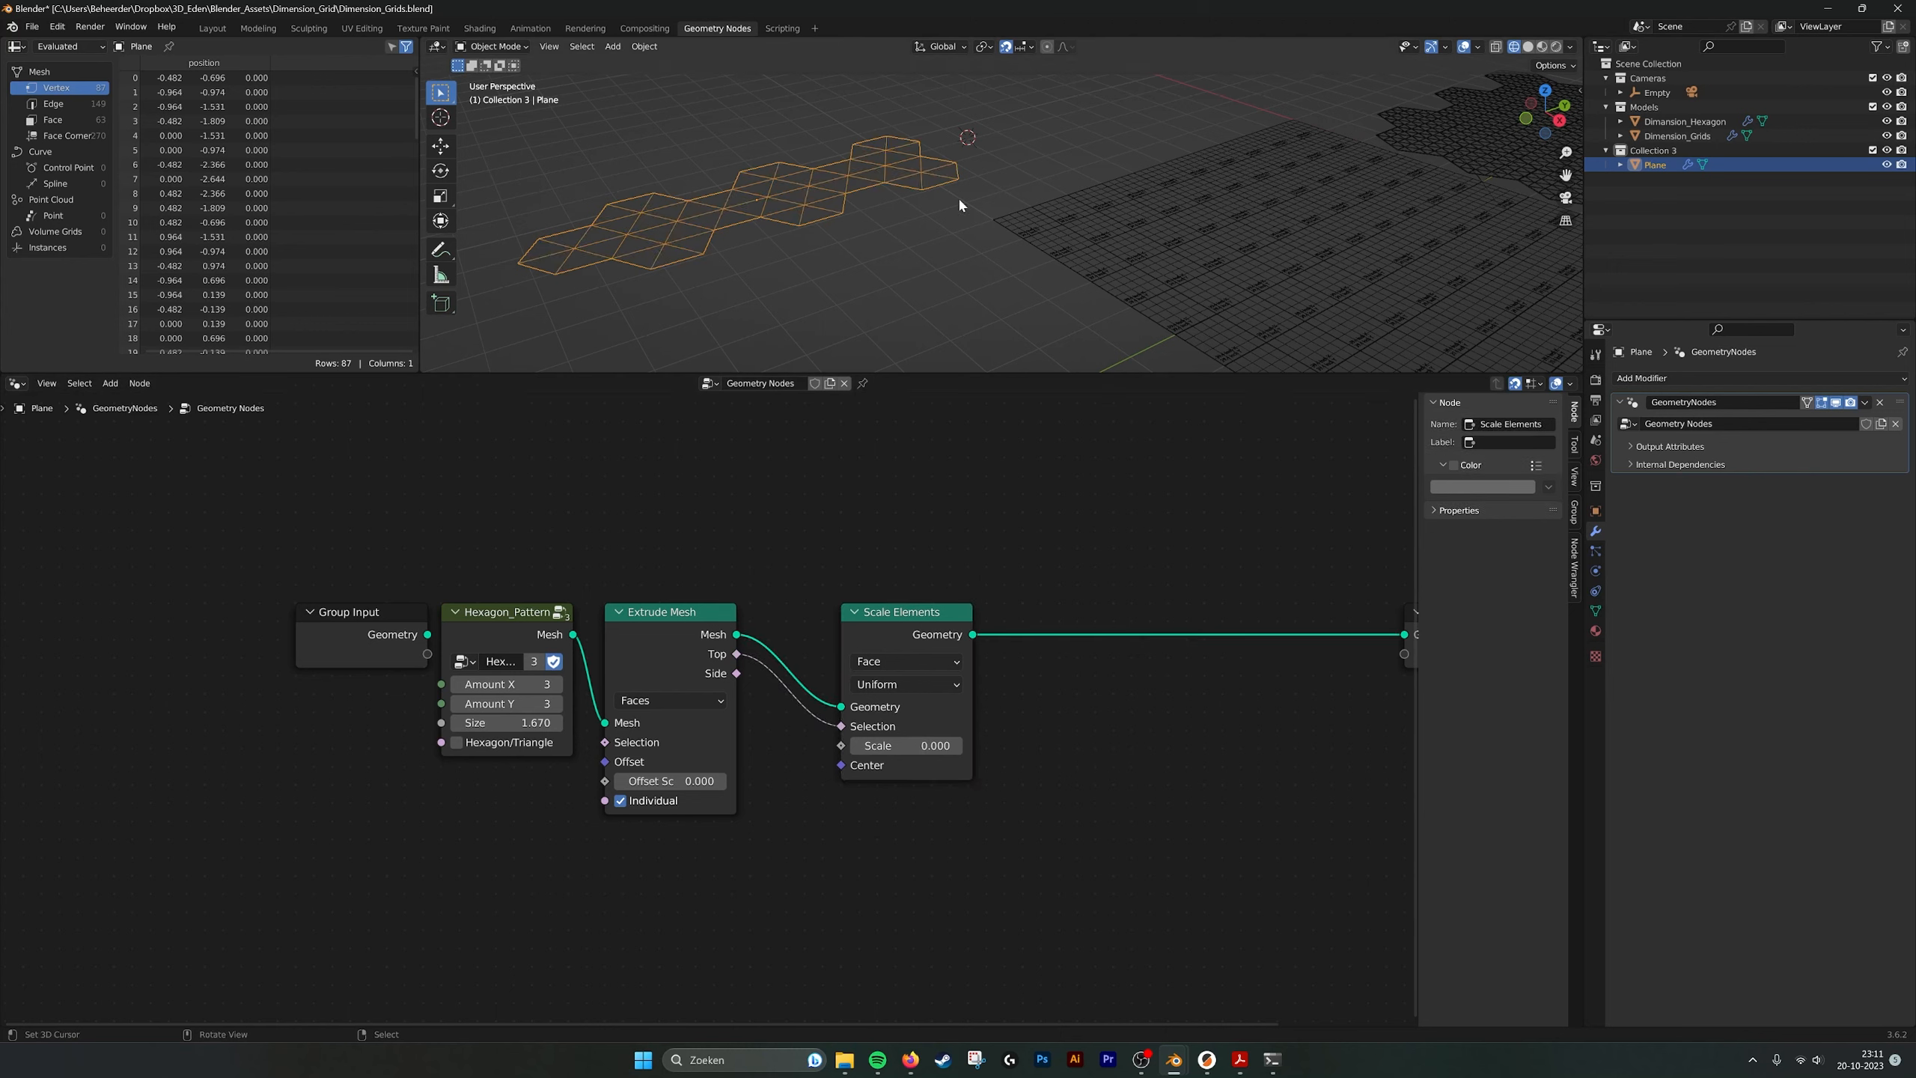
middle_drag(962, 204, 1014, 201)
scroll(1014, 201, up, 2)
Preview the extruded hexagons with Offset Scale 0.590 and Scale 0.560, and return both values to 0.
shift+middle_drag(747, 748, 782, 742)
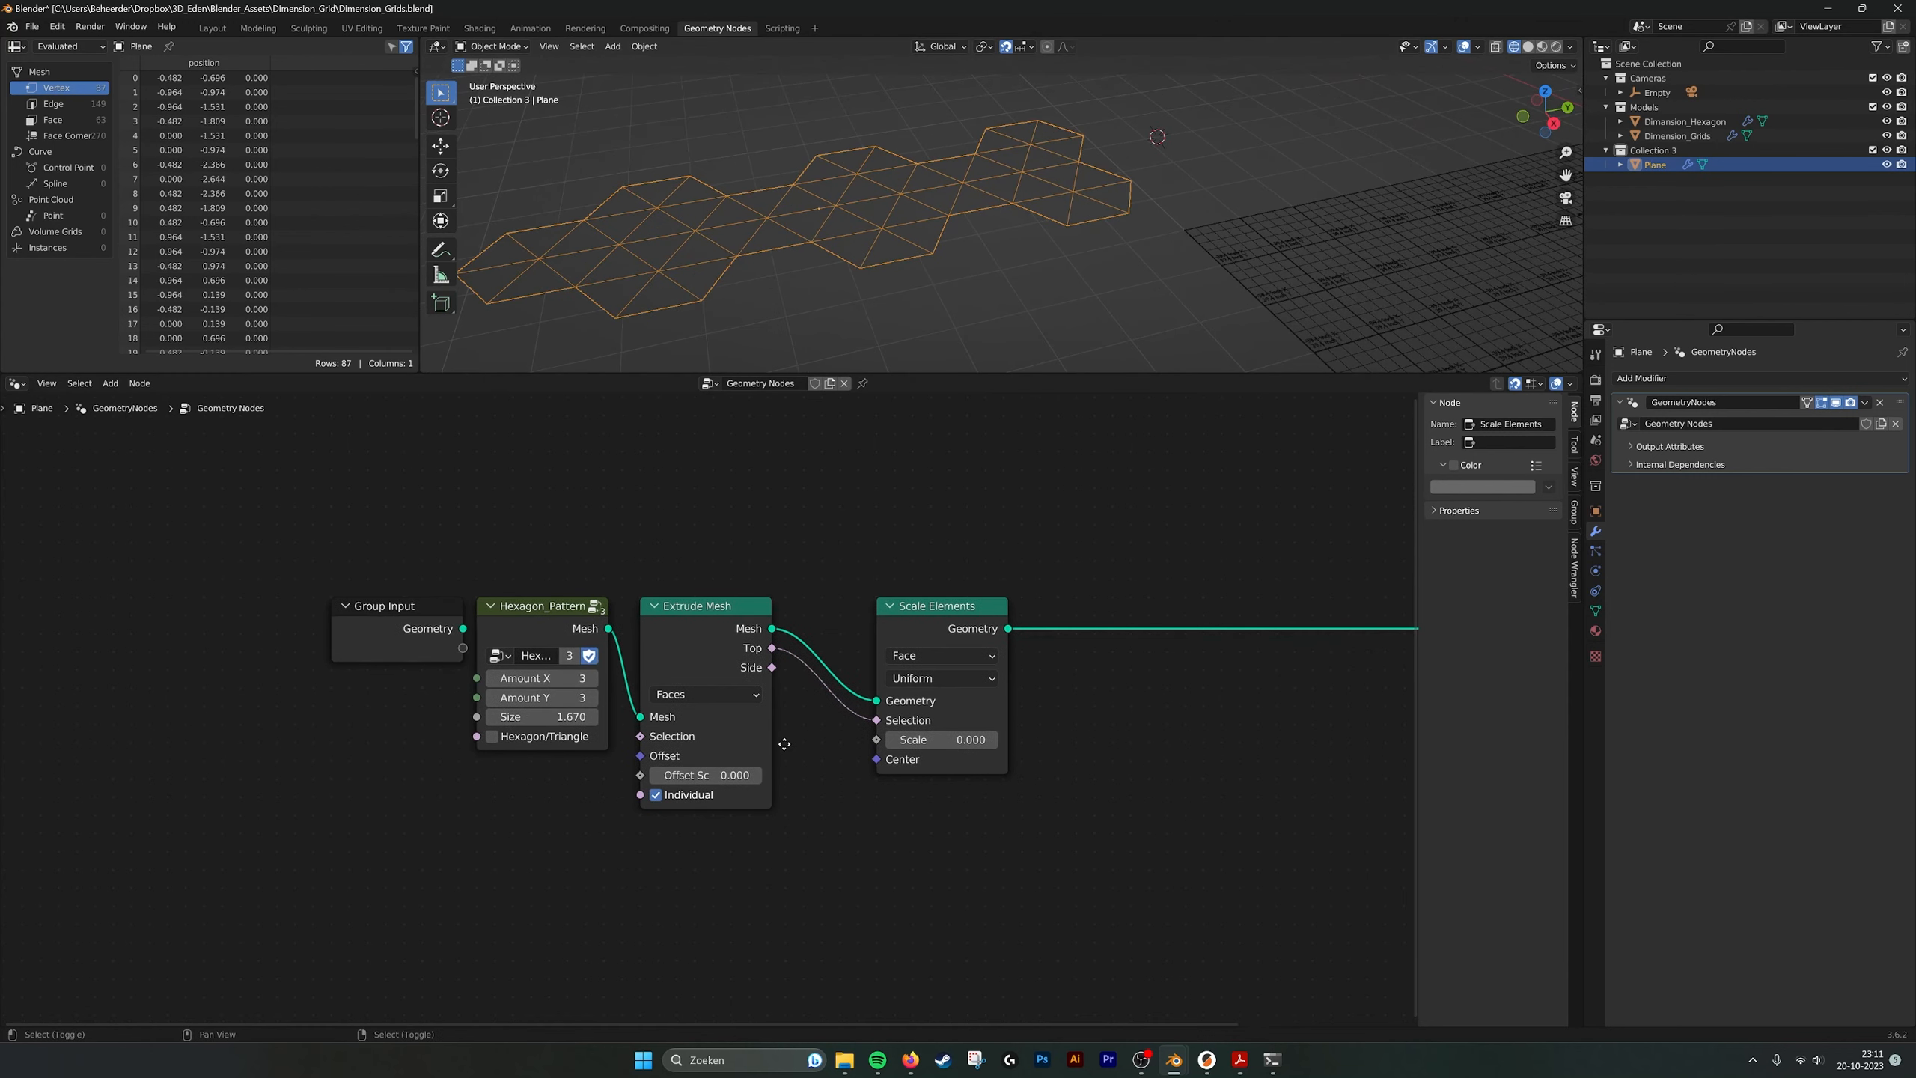
shift+drag(711, 776, 815, 776)
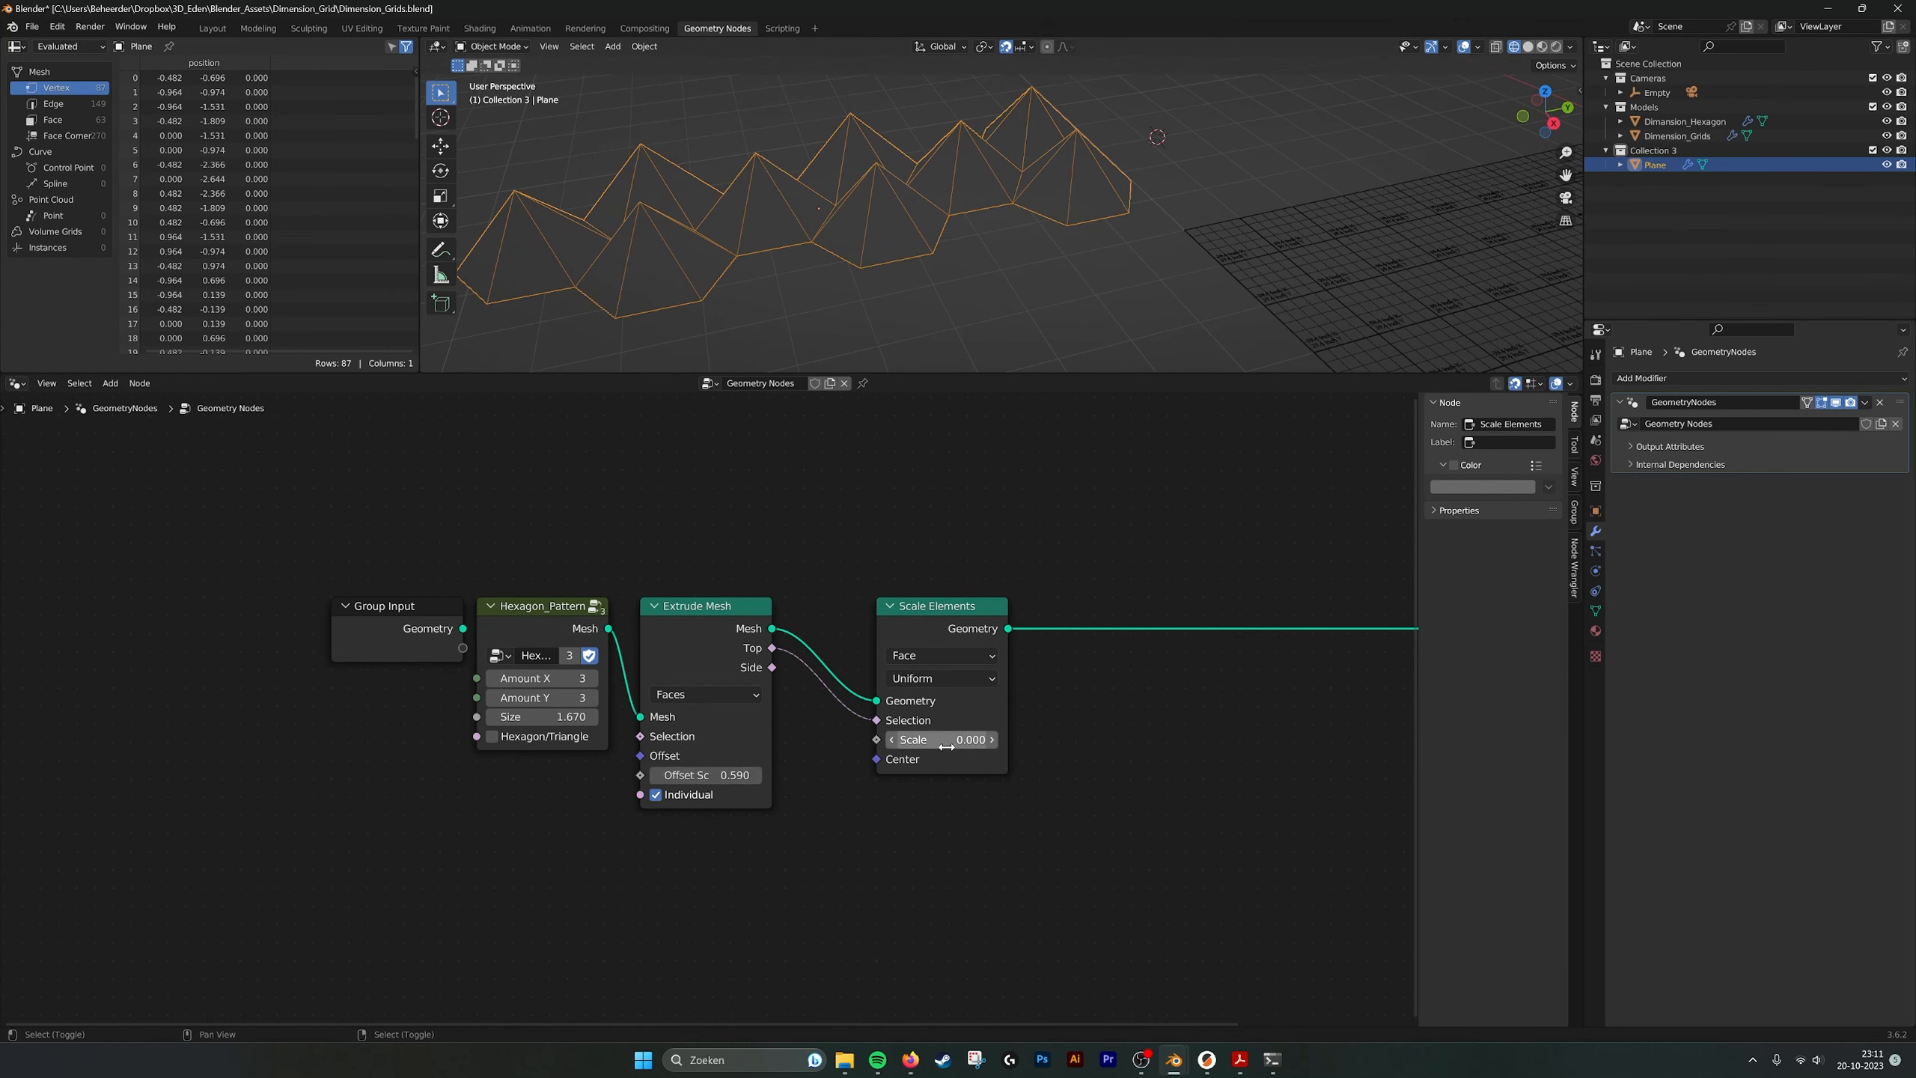
drag(943, 739, 995, 740)
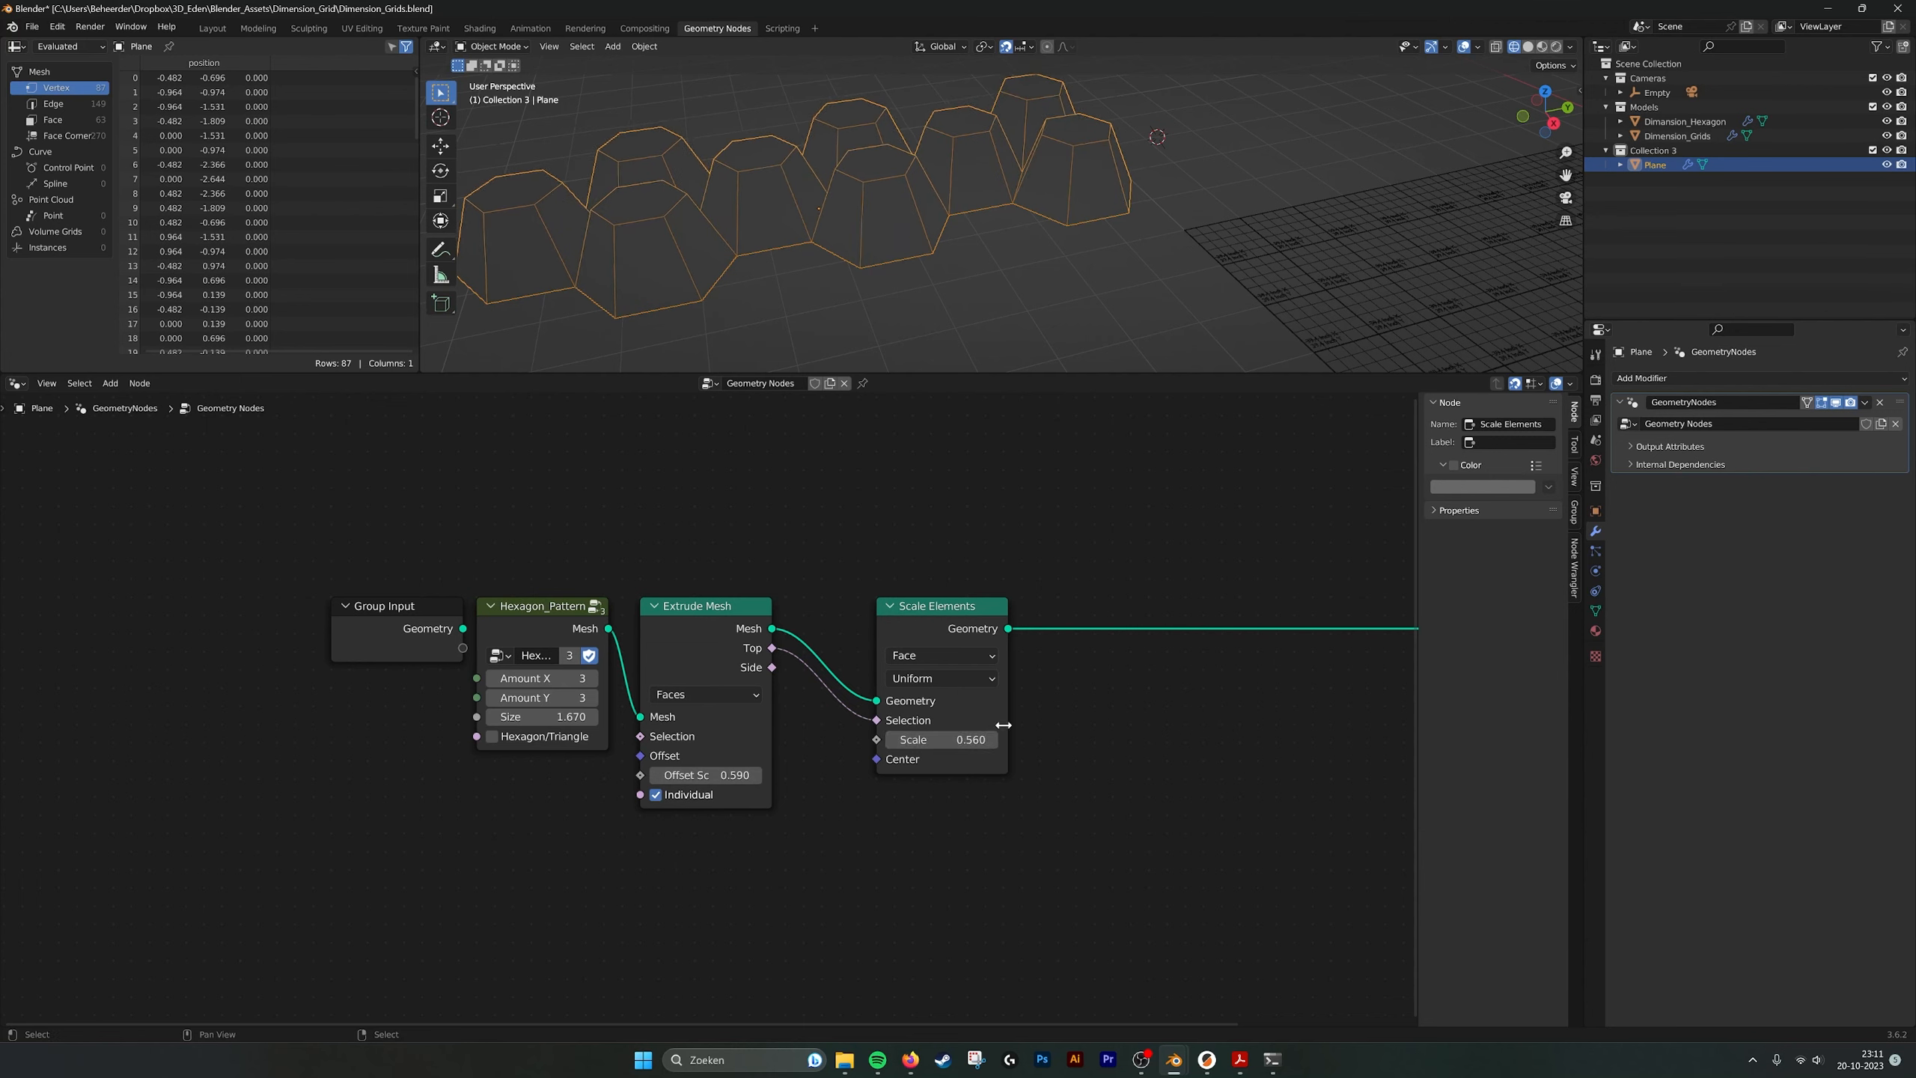
click(980, 739)
text(0)
key(Return)
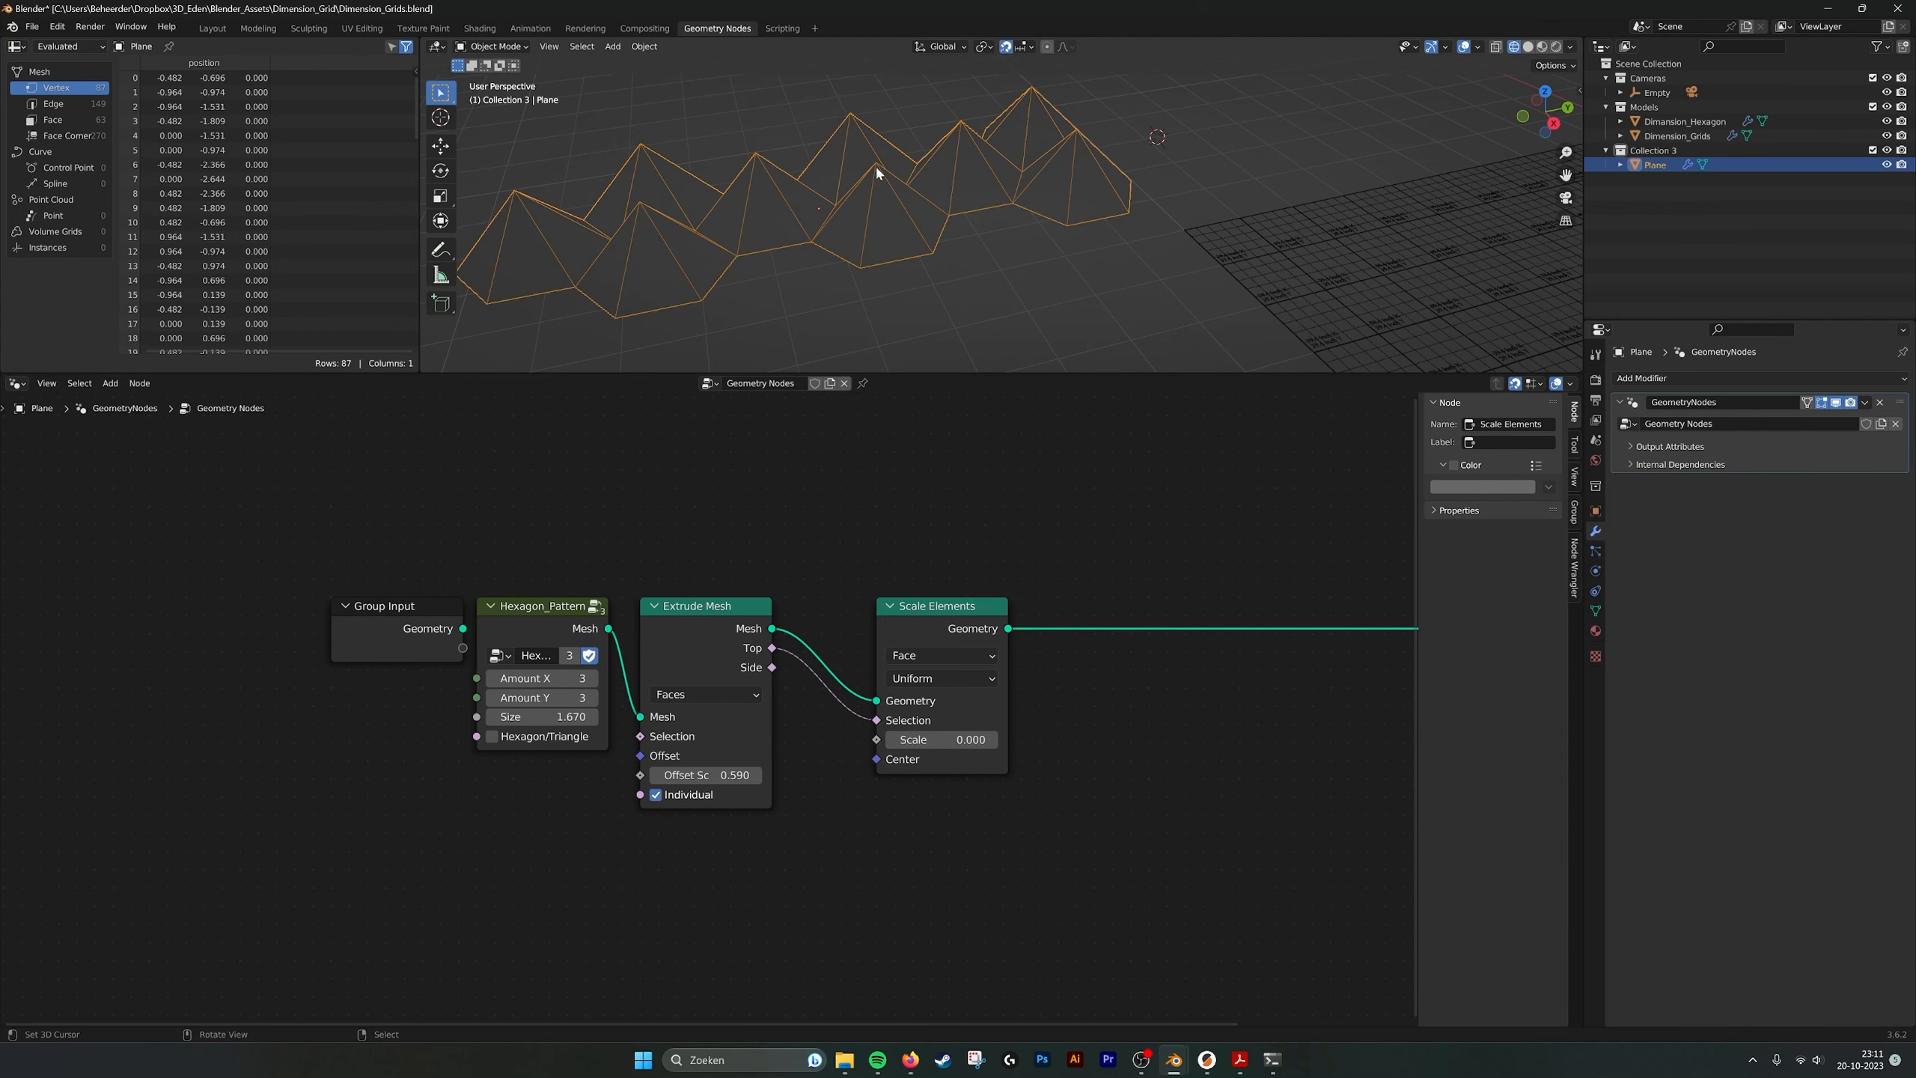
click(720, 772)
text(00)
key(Return)
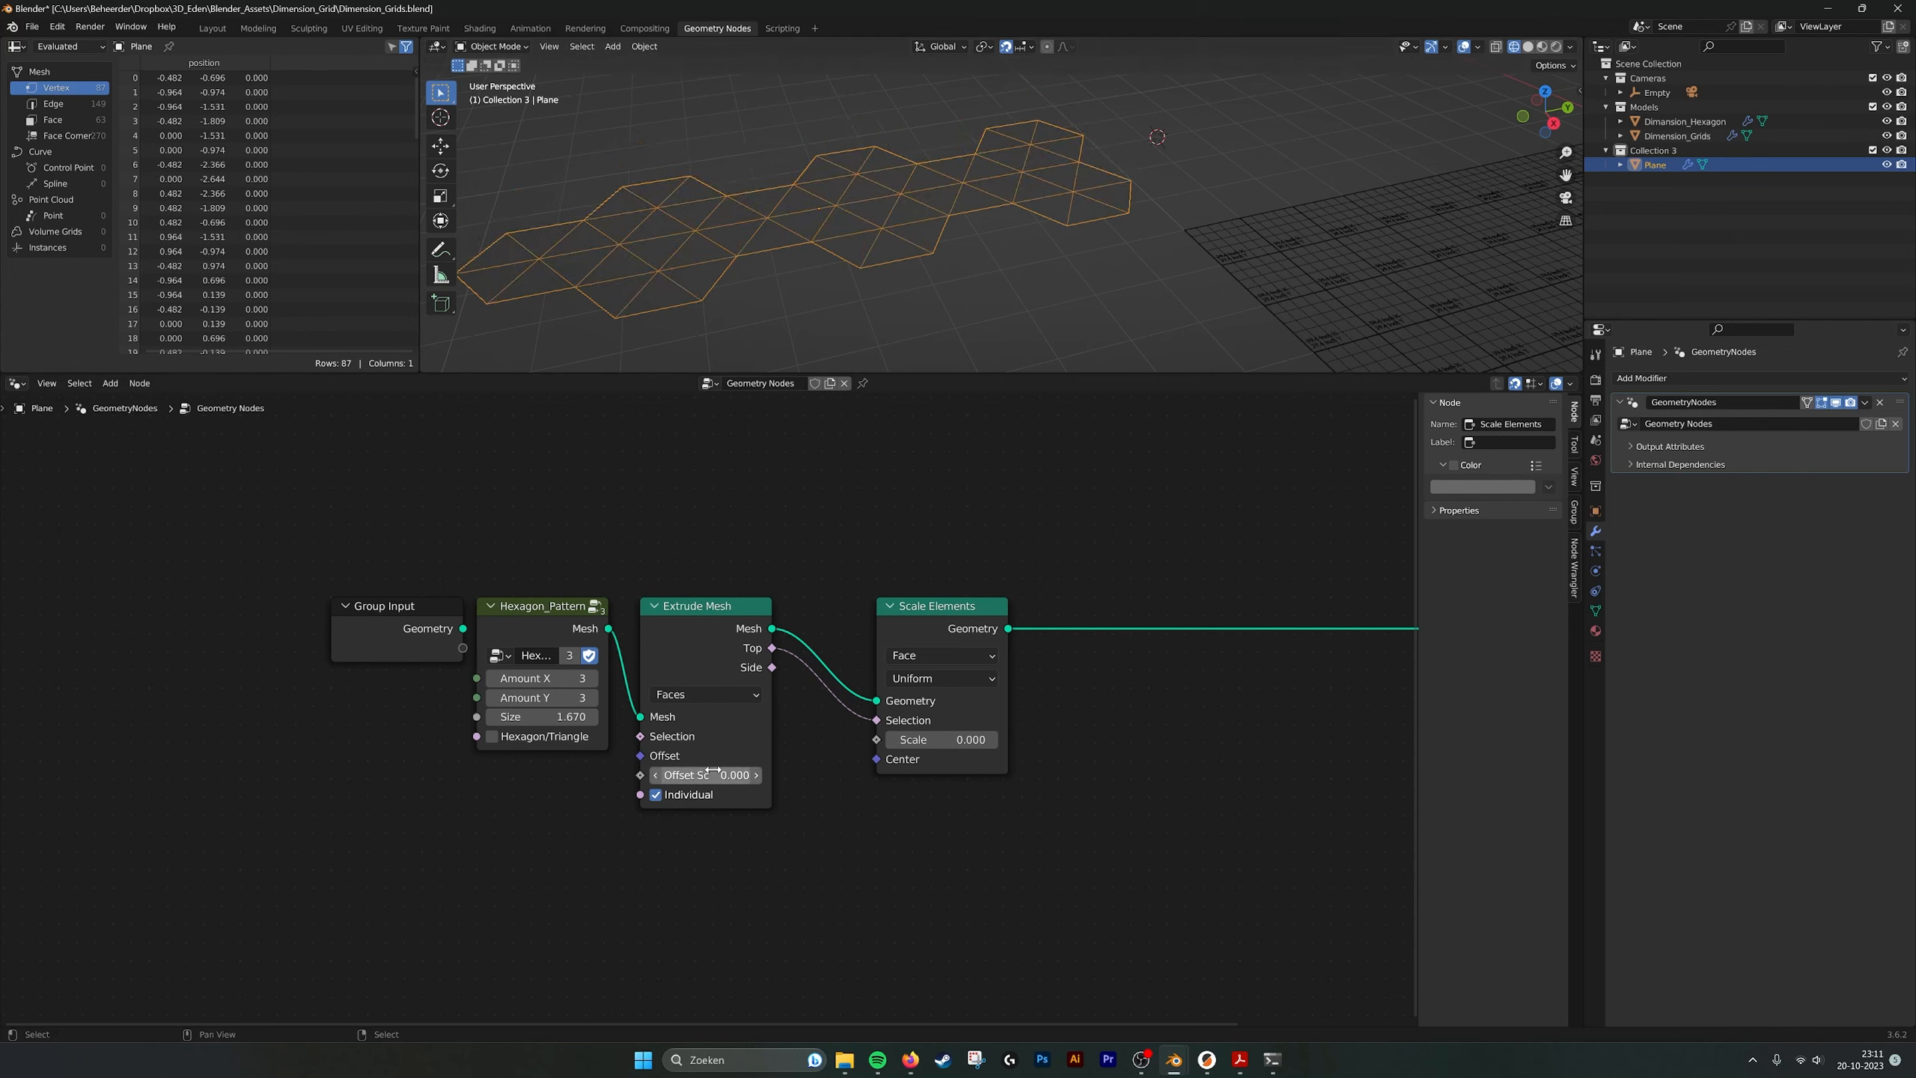
Insert a Merge by Distance node between Scale Elements and the Group Output.
key(shift+a)
text(merge)
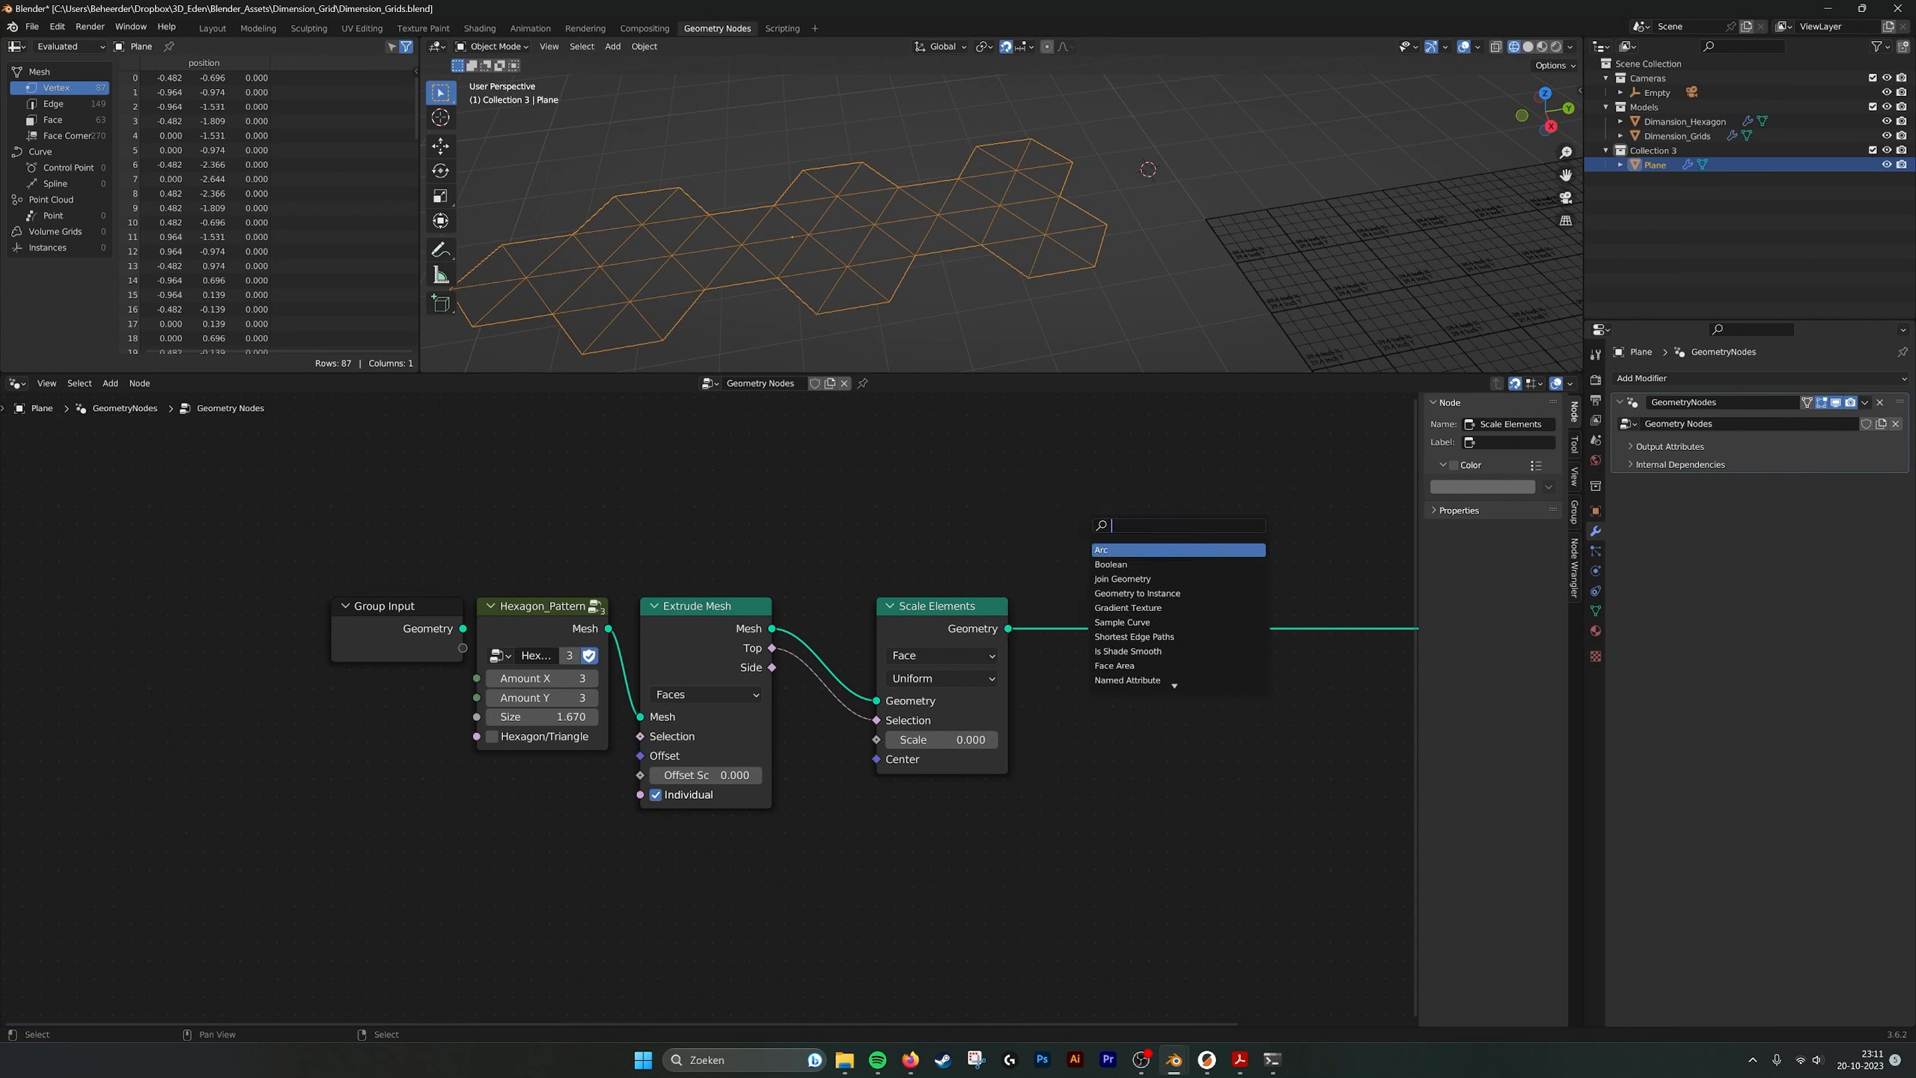
key(Return)
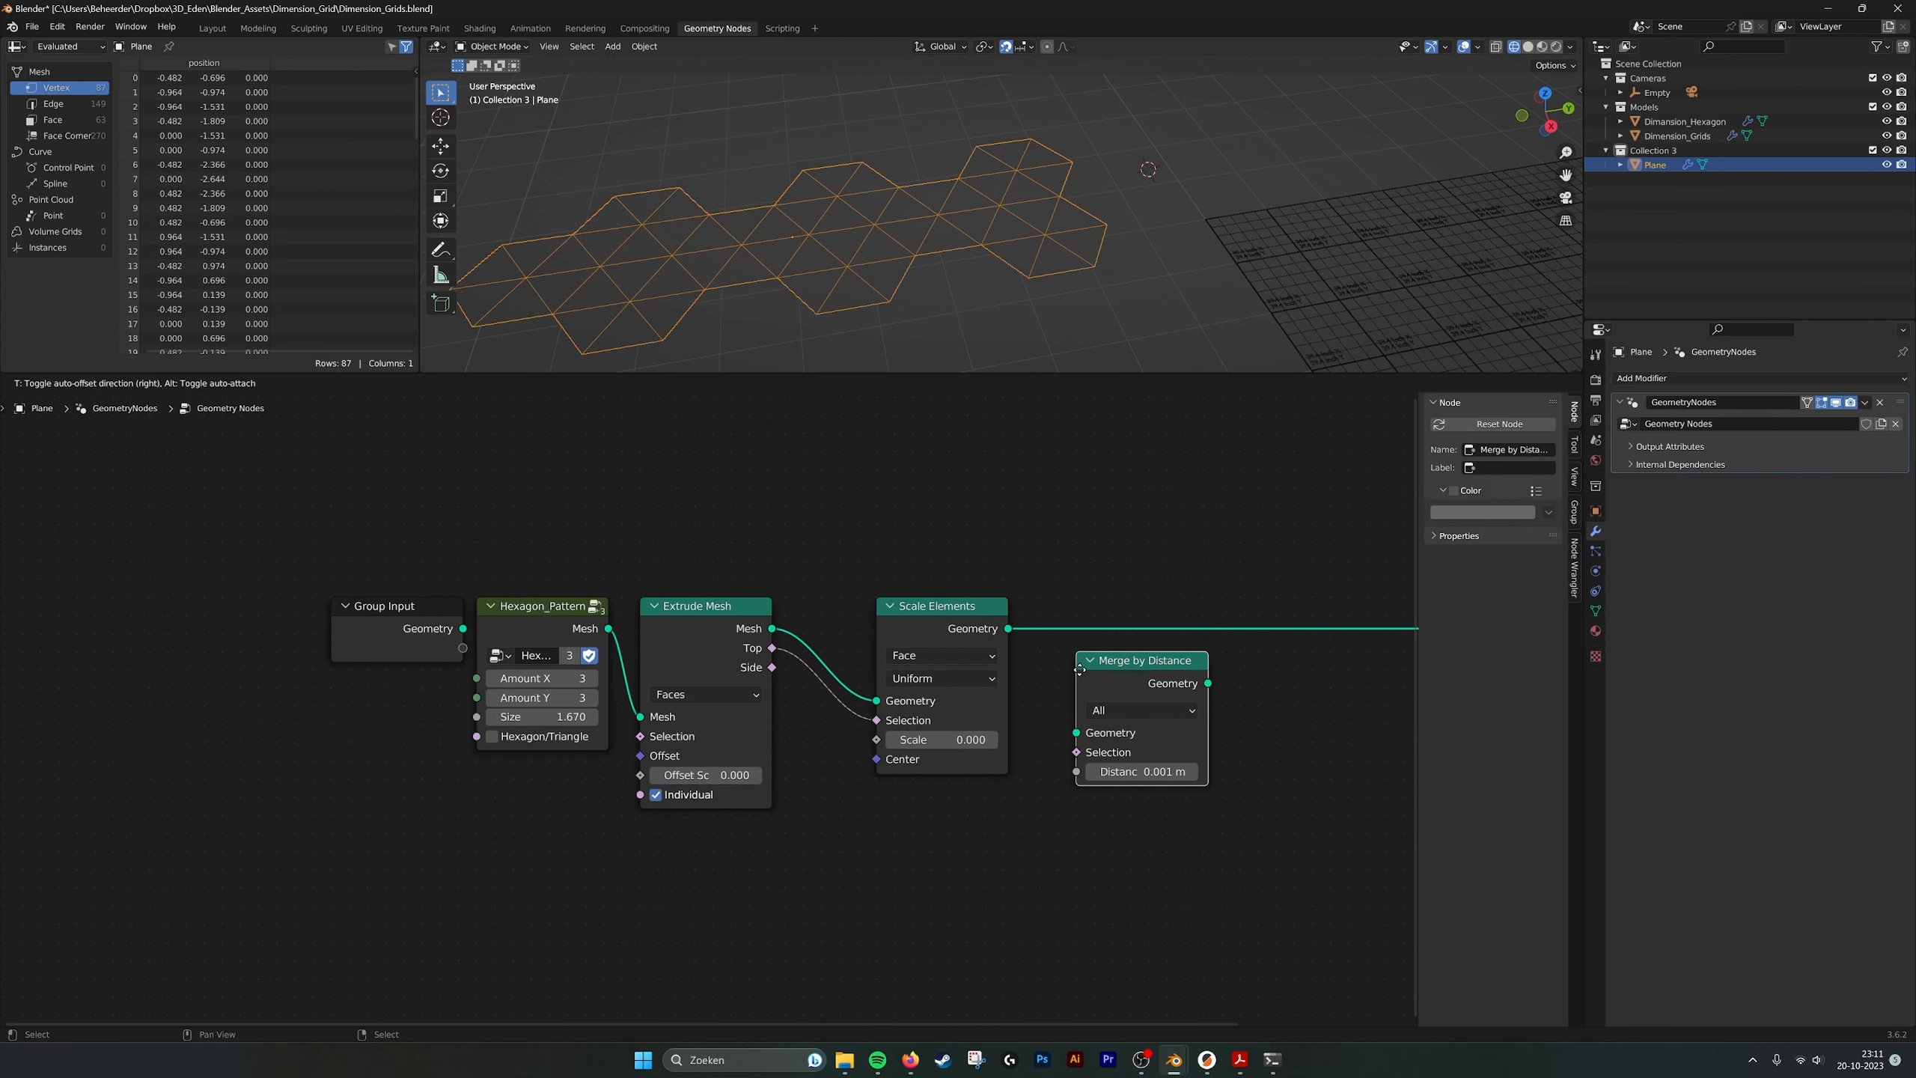
click(1069, 668)
drag(1125, 662, 1117, 610)
middle_drag(927, 544, 880, 535)
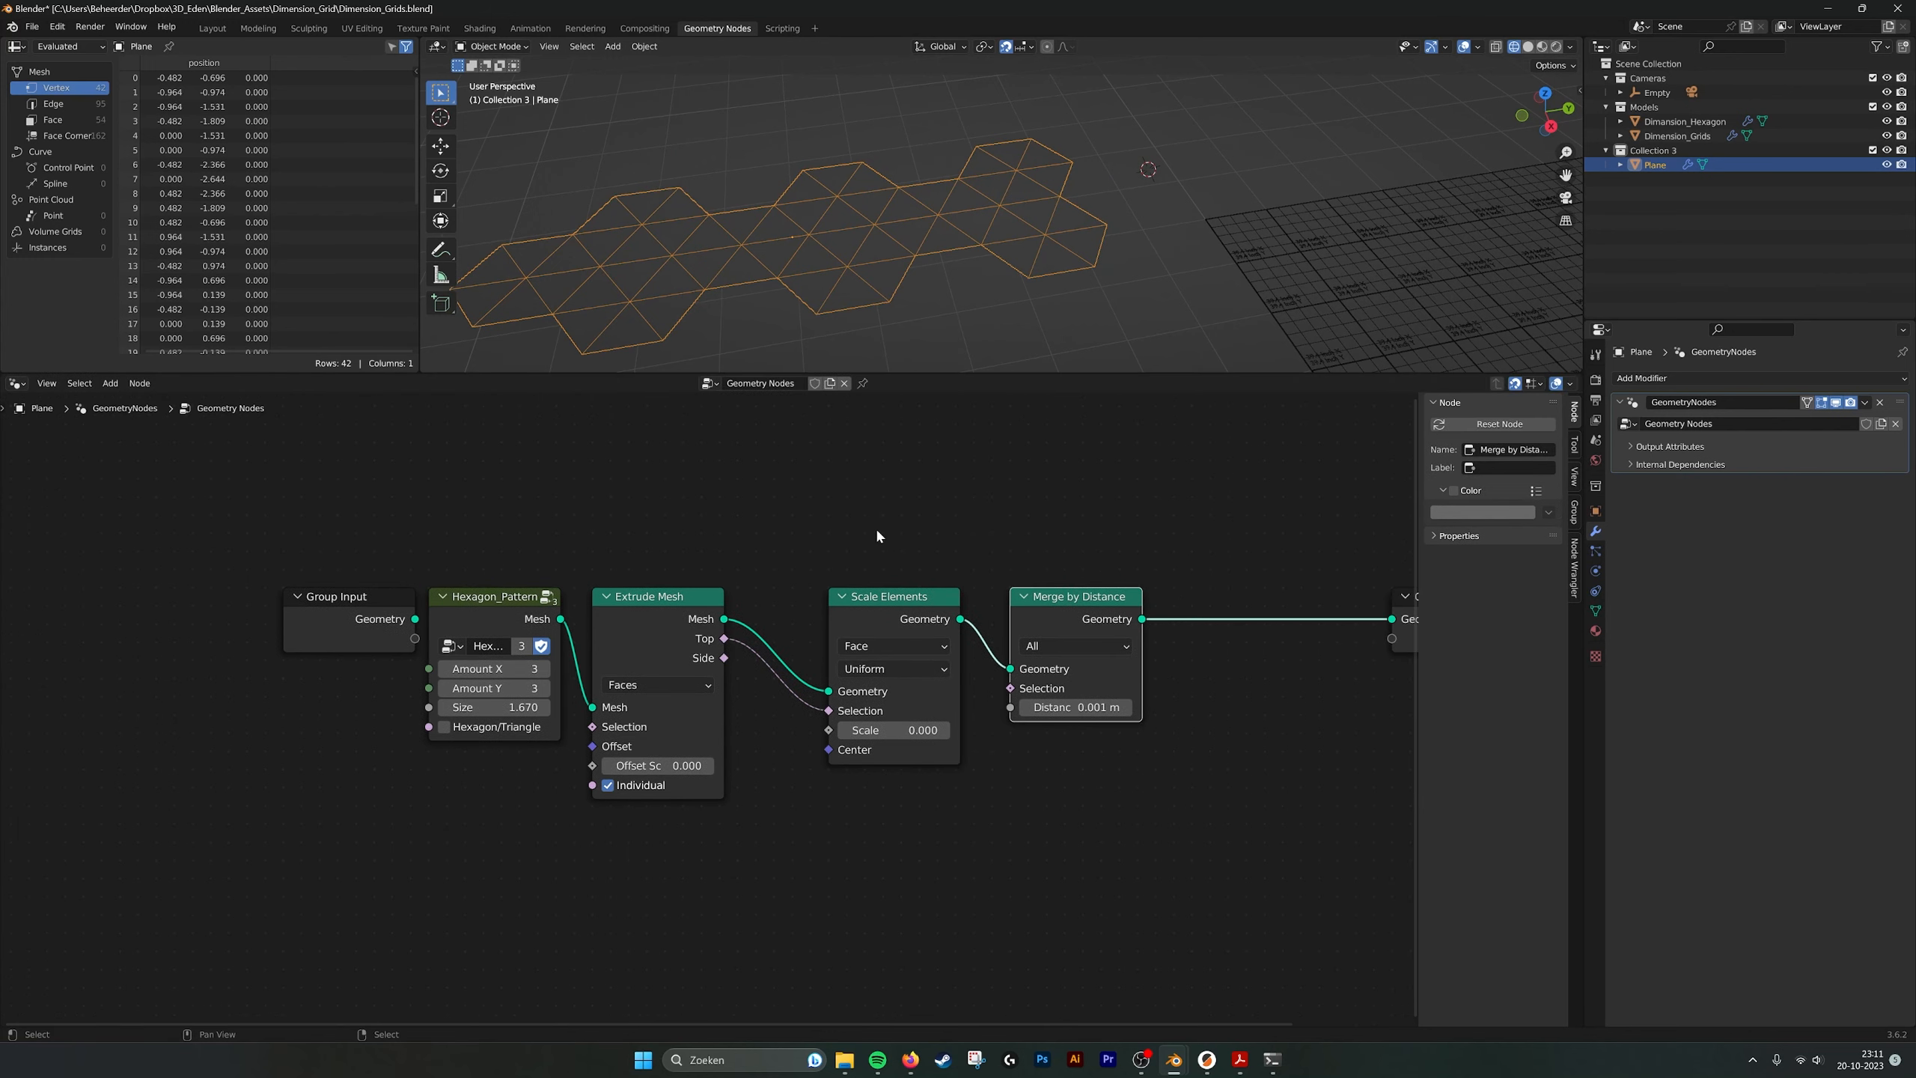
Move Merge by Distance closer to Scale Elements and shift the Group Output farther along to leave room for another node.
drag(880, 535, 1093, 730)
drag(1097, 604, 1043, 605)
middle_drag(1109, 568, 731, 571)
drag(1097, 608, 1299, 609)
shift+middle_drag(872, 240, 974, 229)
middle_drag(860, 516, 982, 508)
key(shift+a)
click(967, 511)
text(duel)
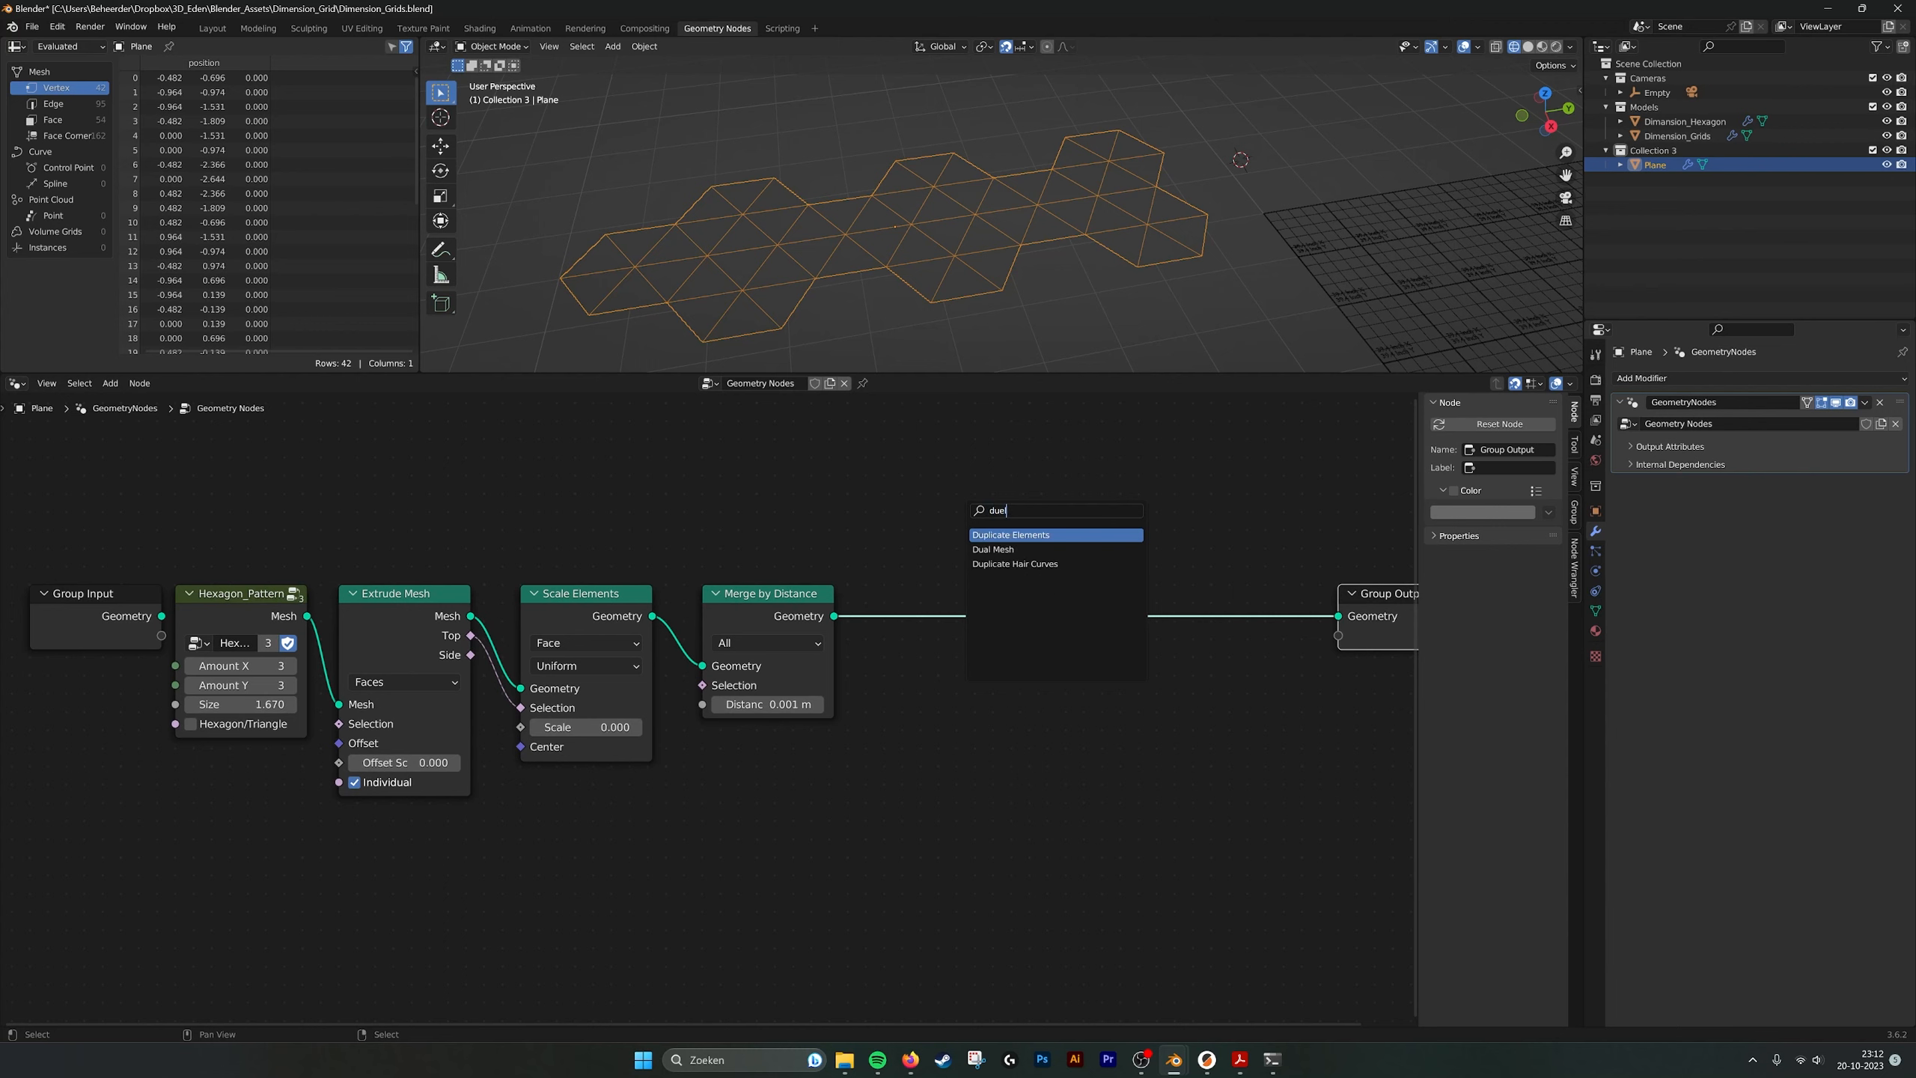
key(Return)
right_click(943, 484)
Insert a Dual Mesh node between Merge by Distance and the Group Output.
key(shift+a)
click(943, 484)
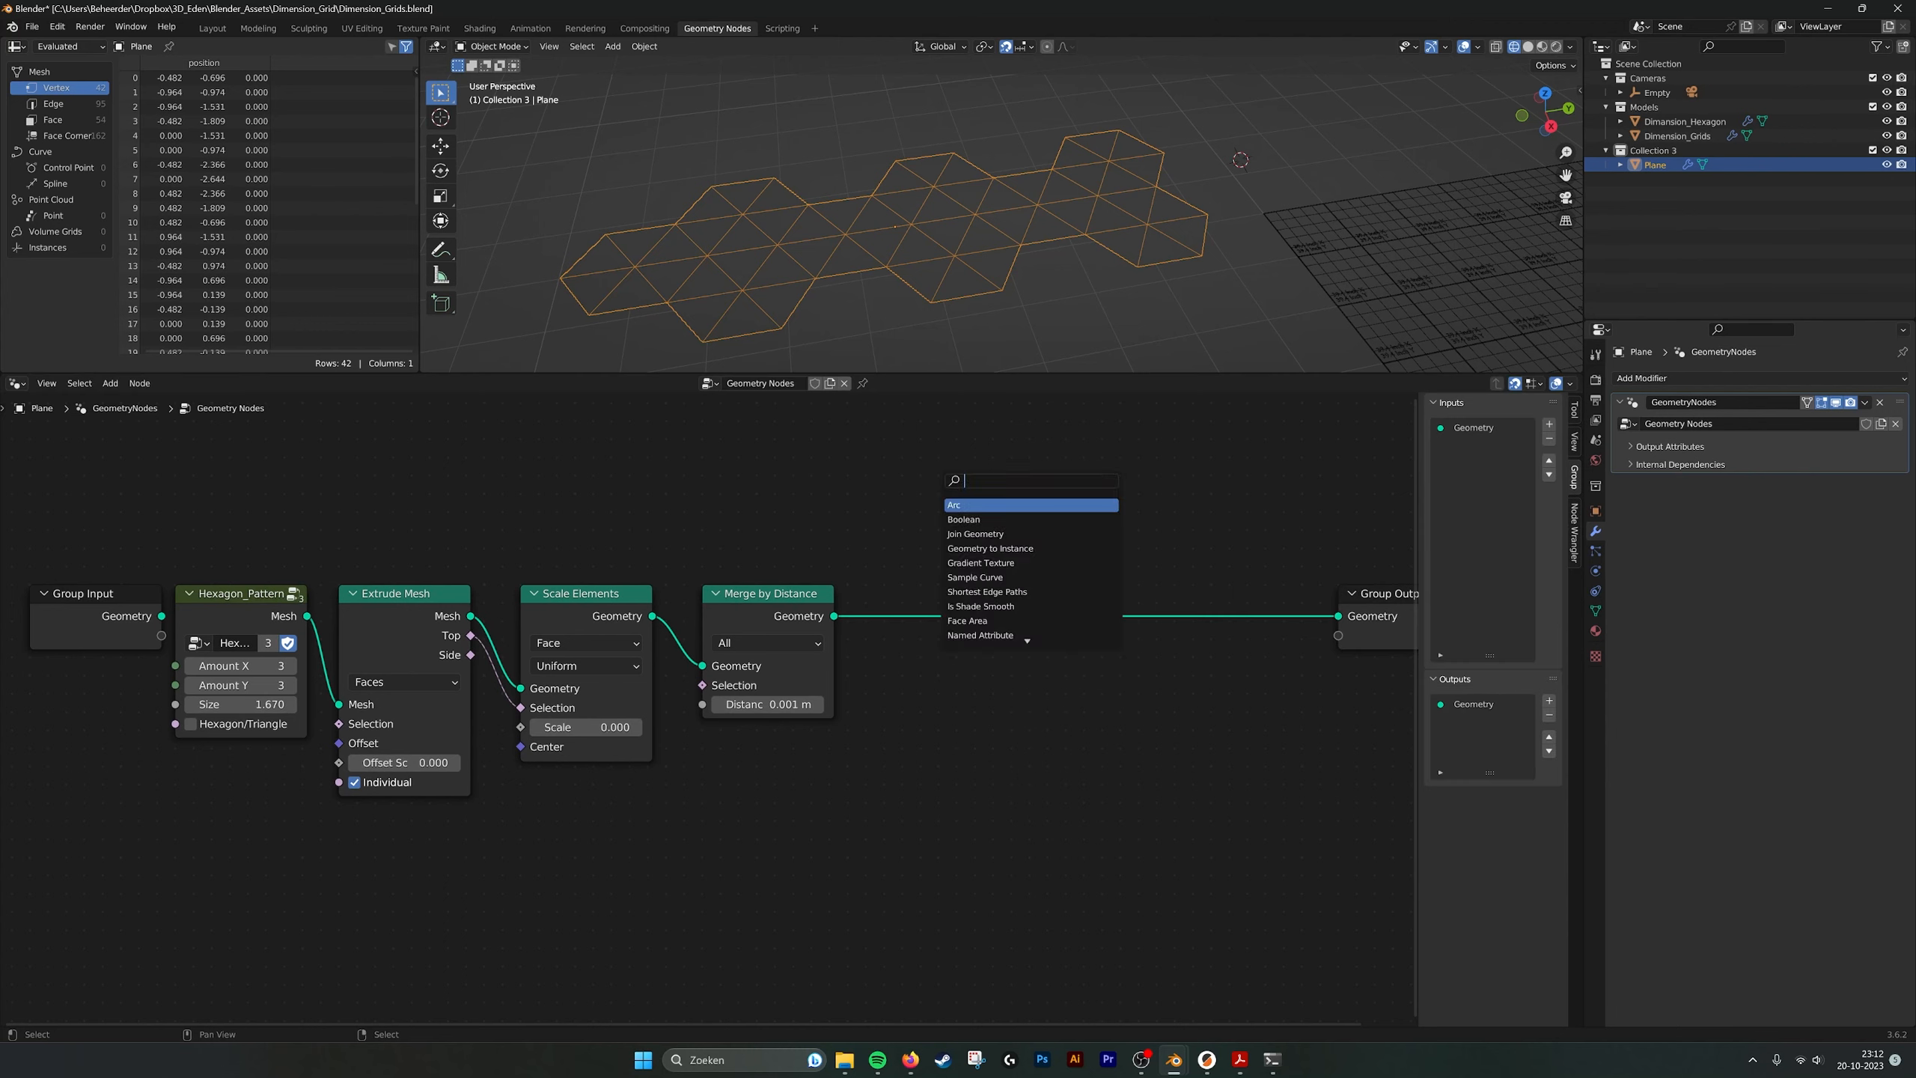
text(due)
key(BackSpace)
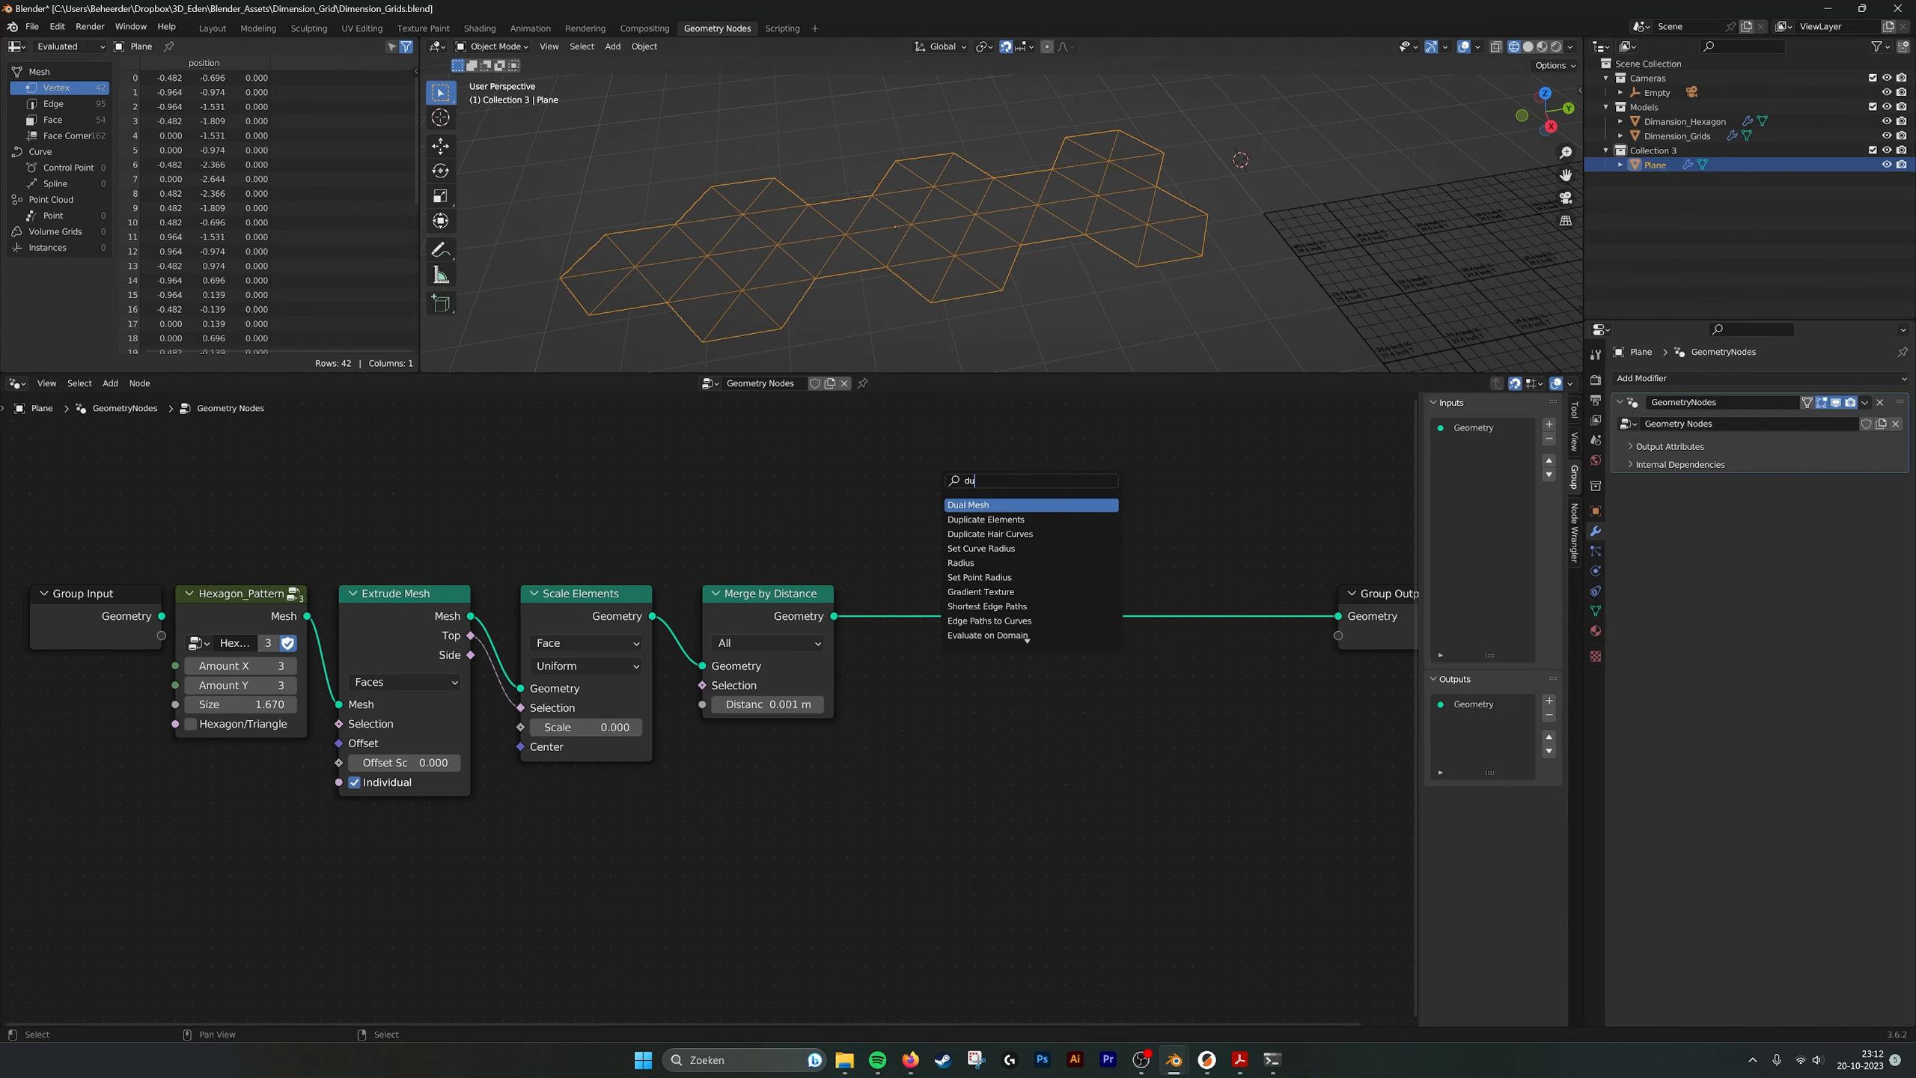
key(Return)
click(950, 653)
middle_drag(1023, 271, 799, 205)
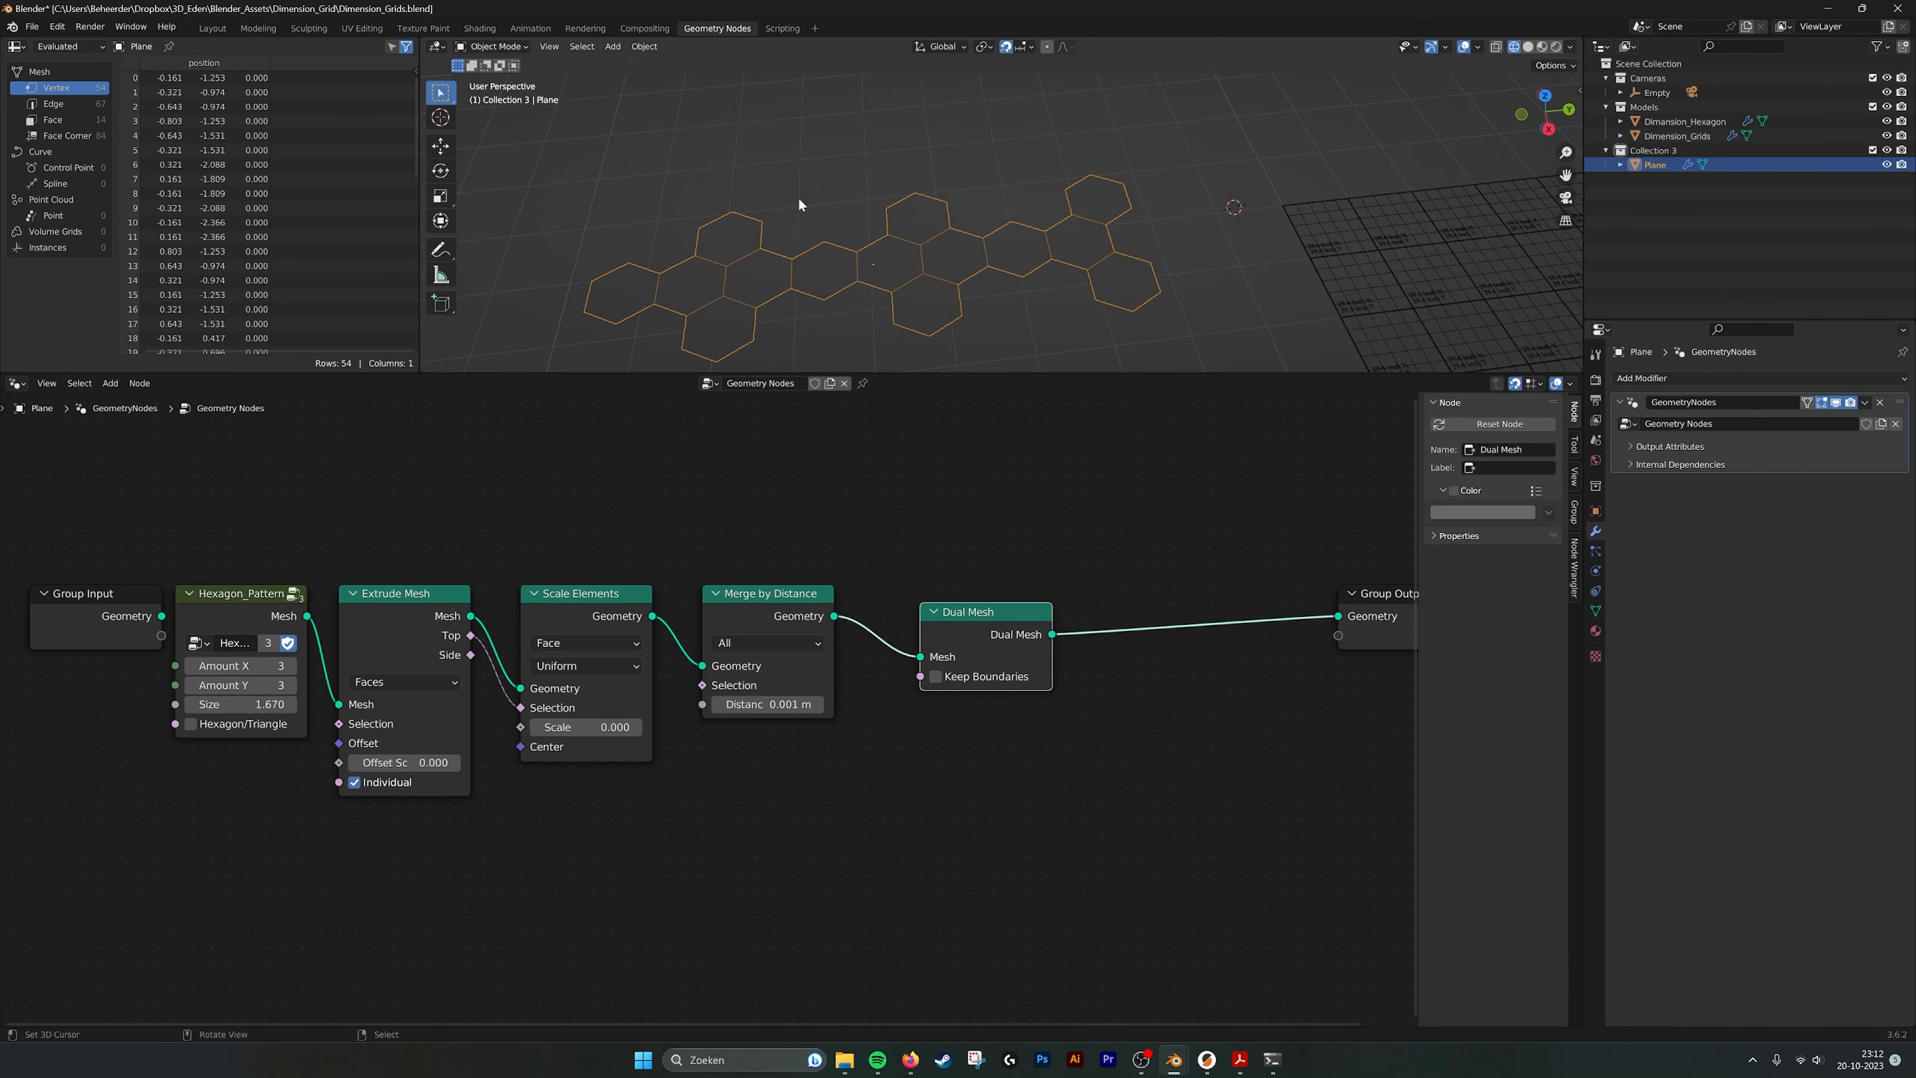
Set Hexagon_Pattern's Amount X to 7 and Amount Y to 6, and align Dual Mesh beside Merge by Distance.
middle_drag(645, 597, 735, 591)
drag(382, 662, 422, 678)
scroll(764, 333, down, 4)
scroll(1027, 244, up, 4)
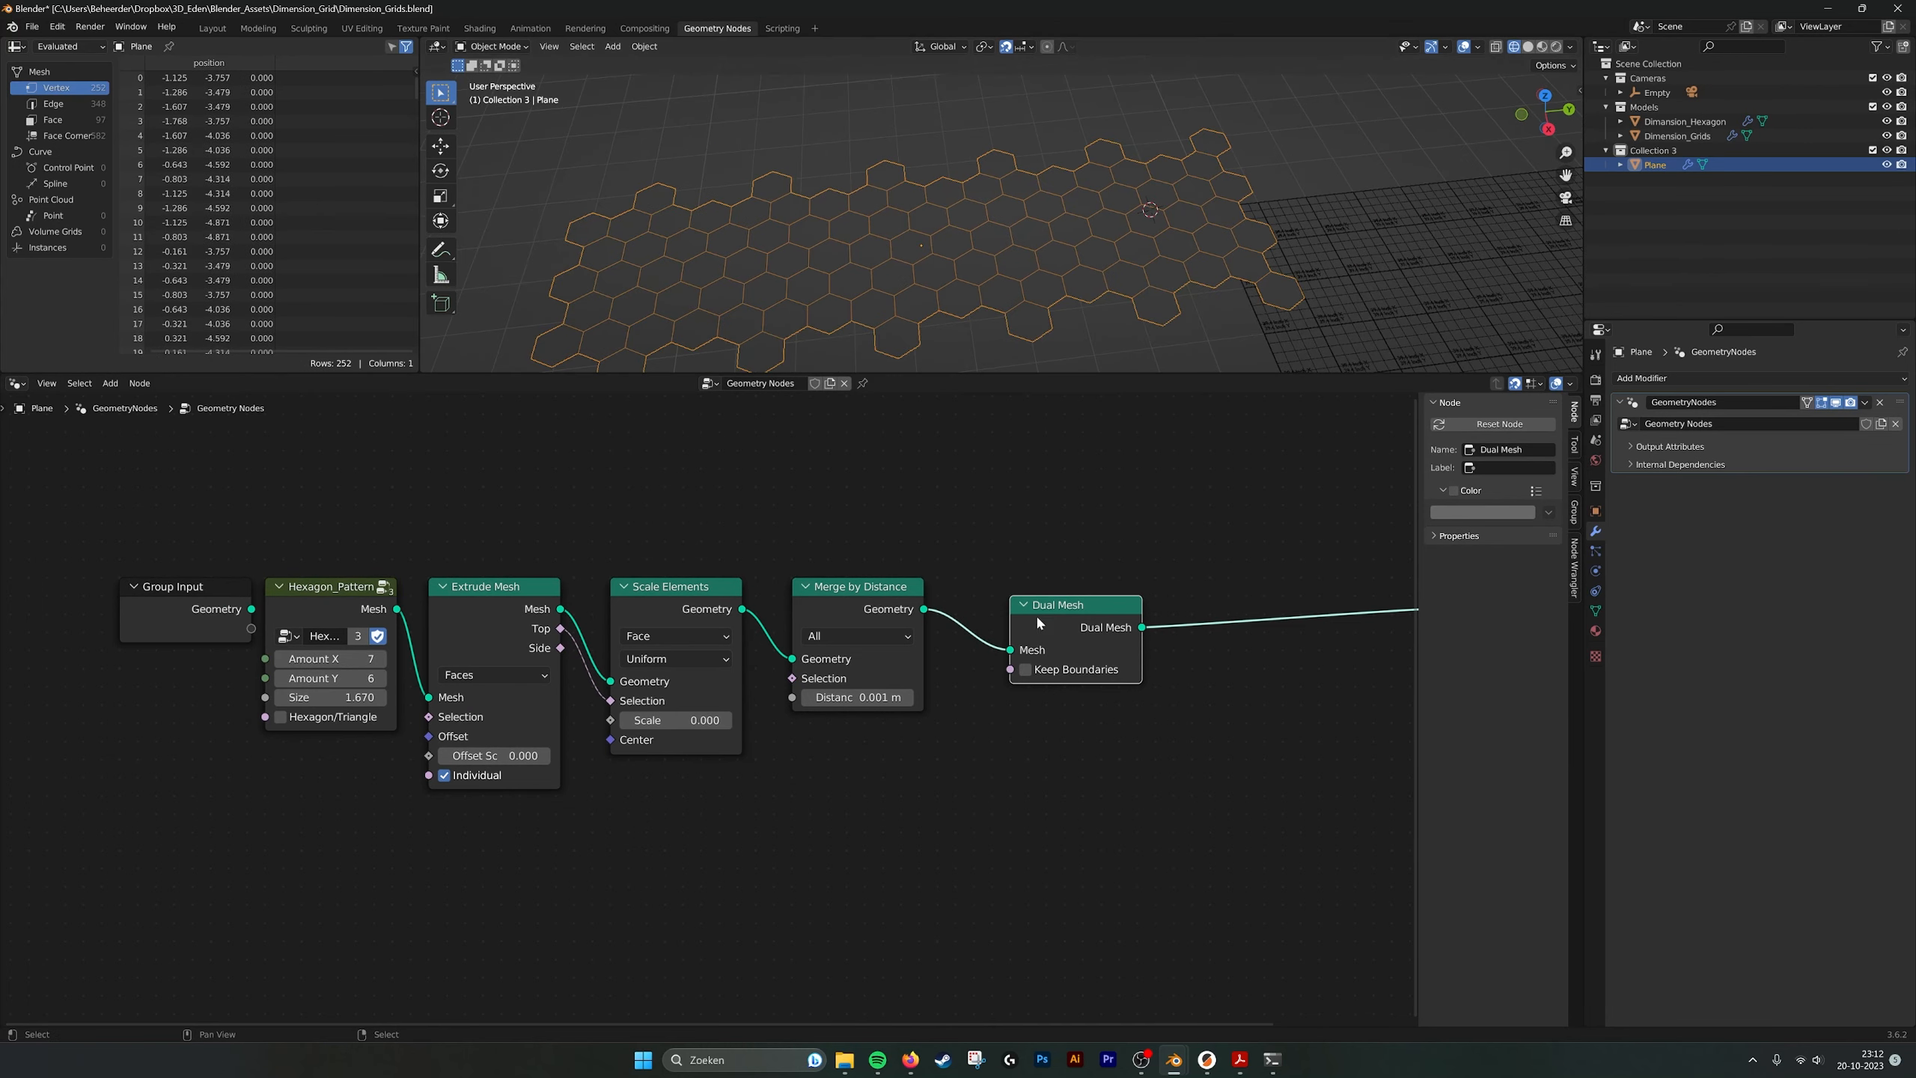
drag(1041, 607, 1006, 587)
Select the nodes from Extrude Mesh to Dual Mesh, then mute and unmute Dual Mesh to compare the two patterns.
drag(408, 520, 750, 529)
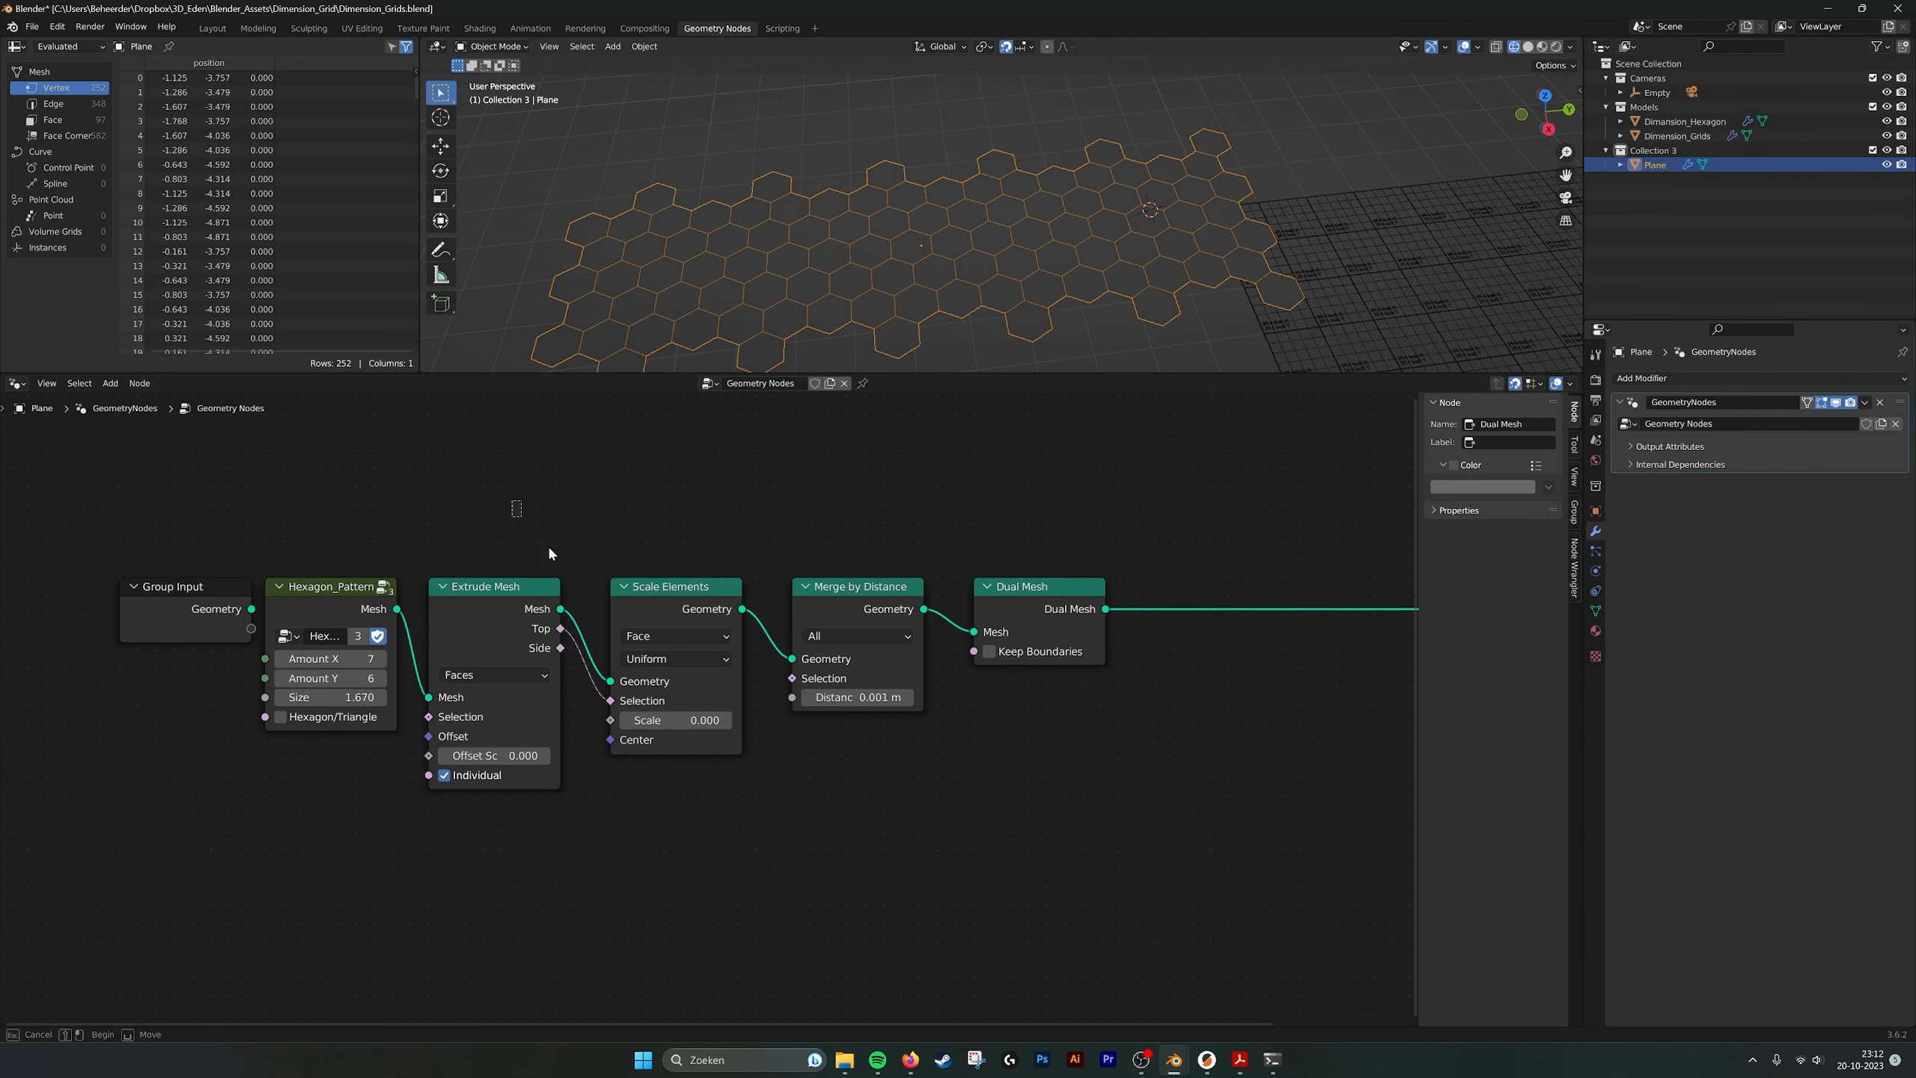
drag(509, 500, 1054, 846)
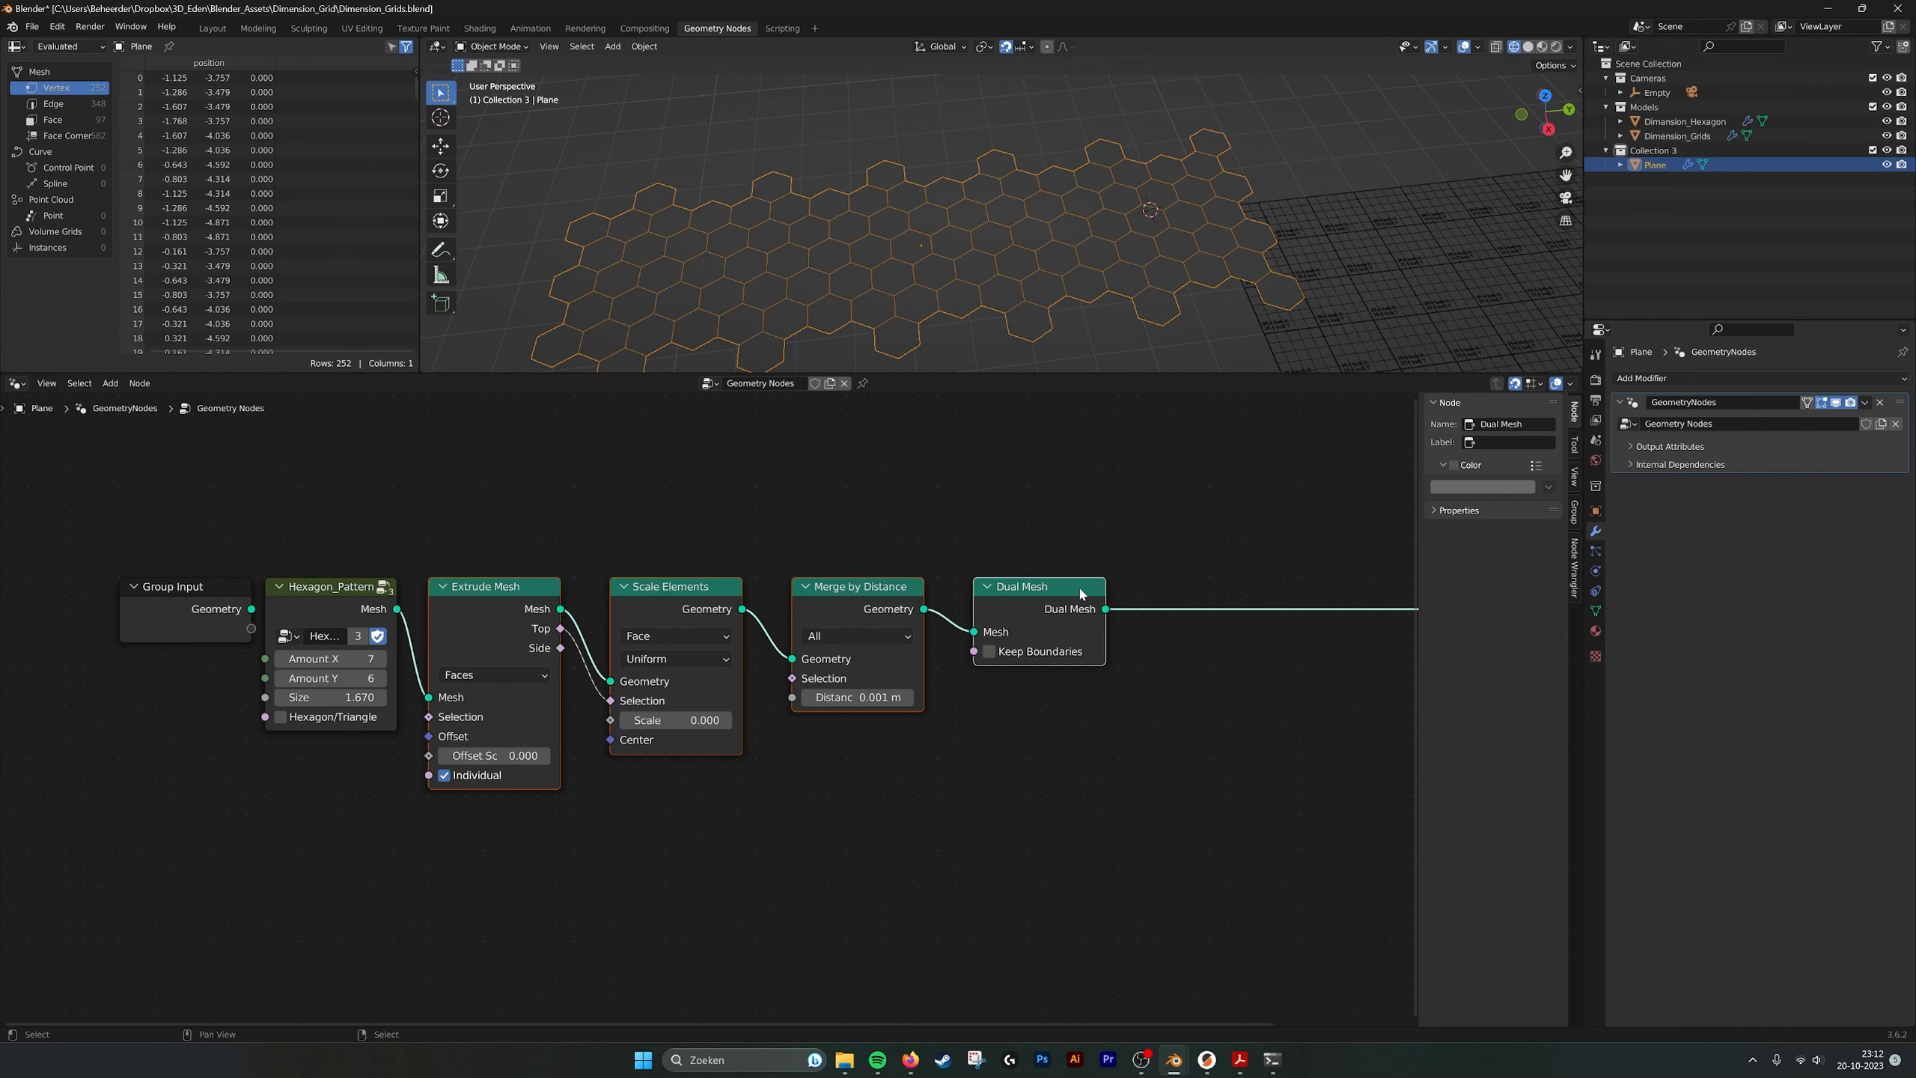
middle_drag(1081, 594, 934, 591)
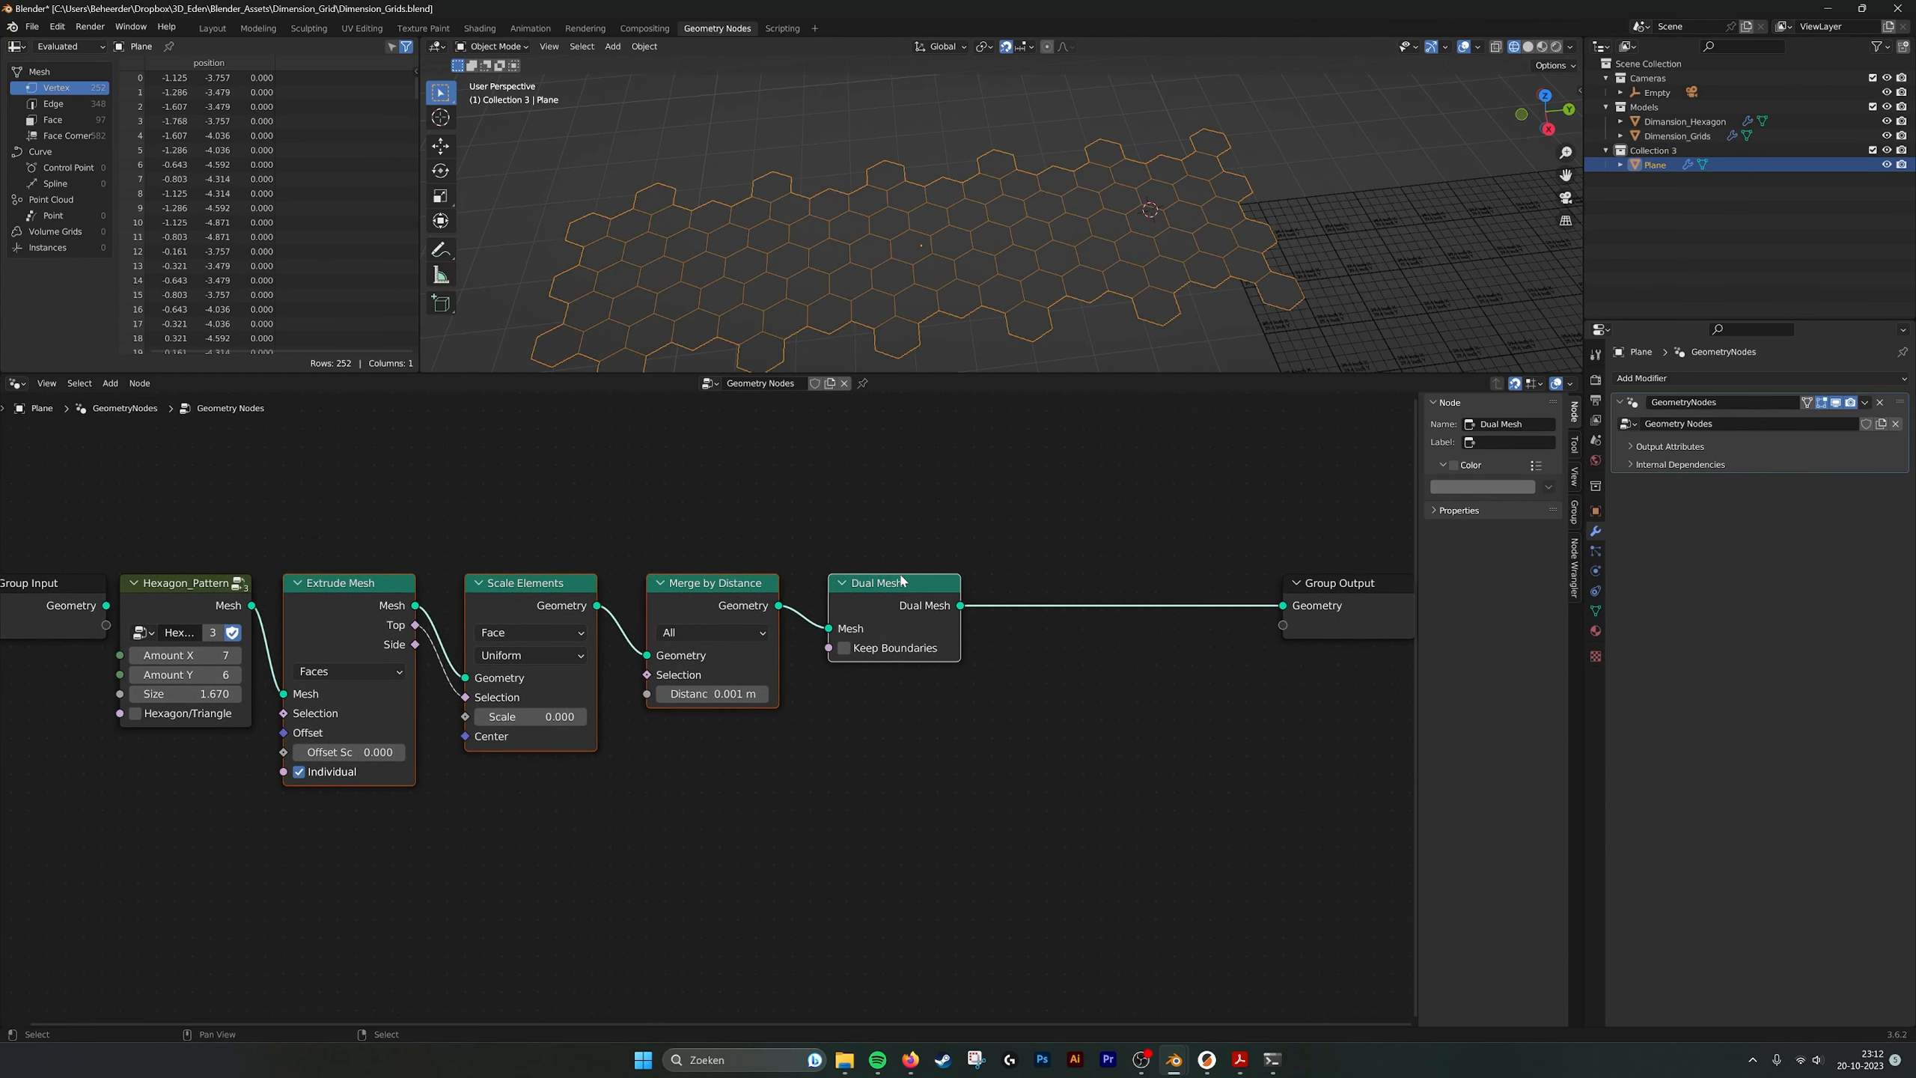
click(902, 579)
key(m)
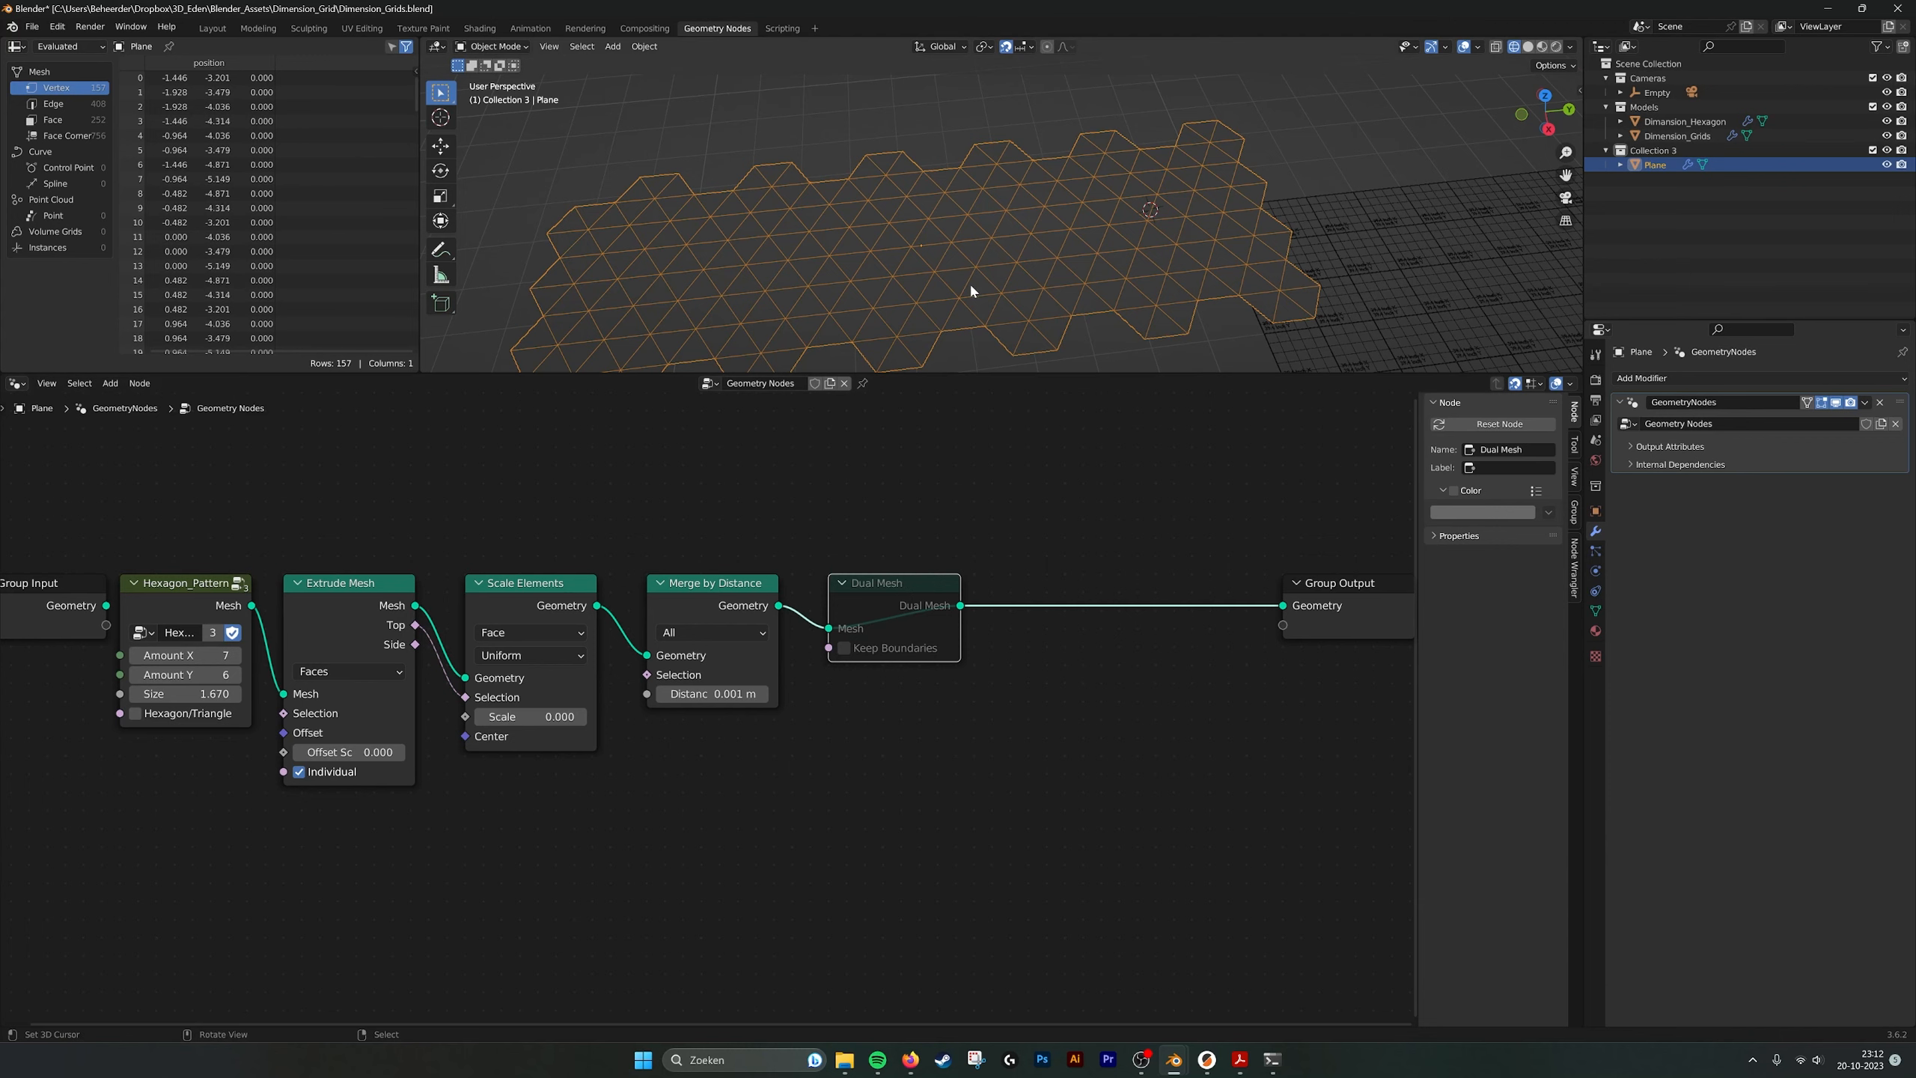
key(m)
middle_drag(462, 530, 493, 519)
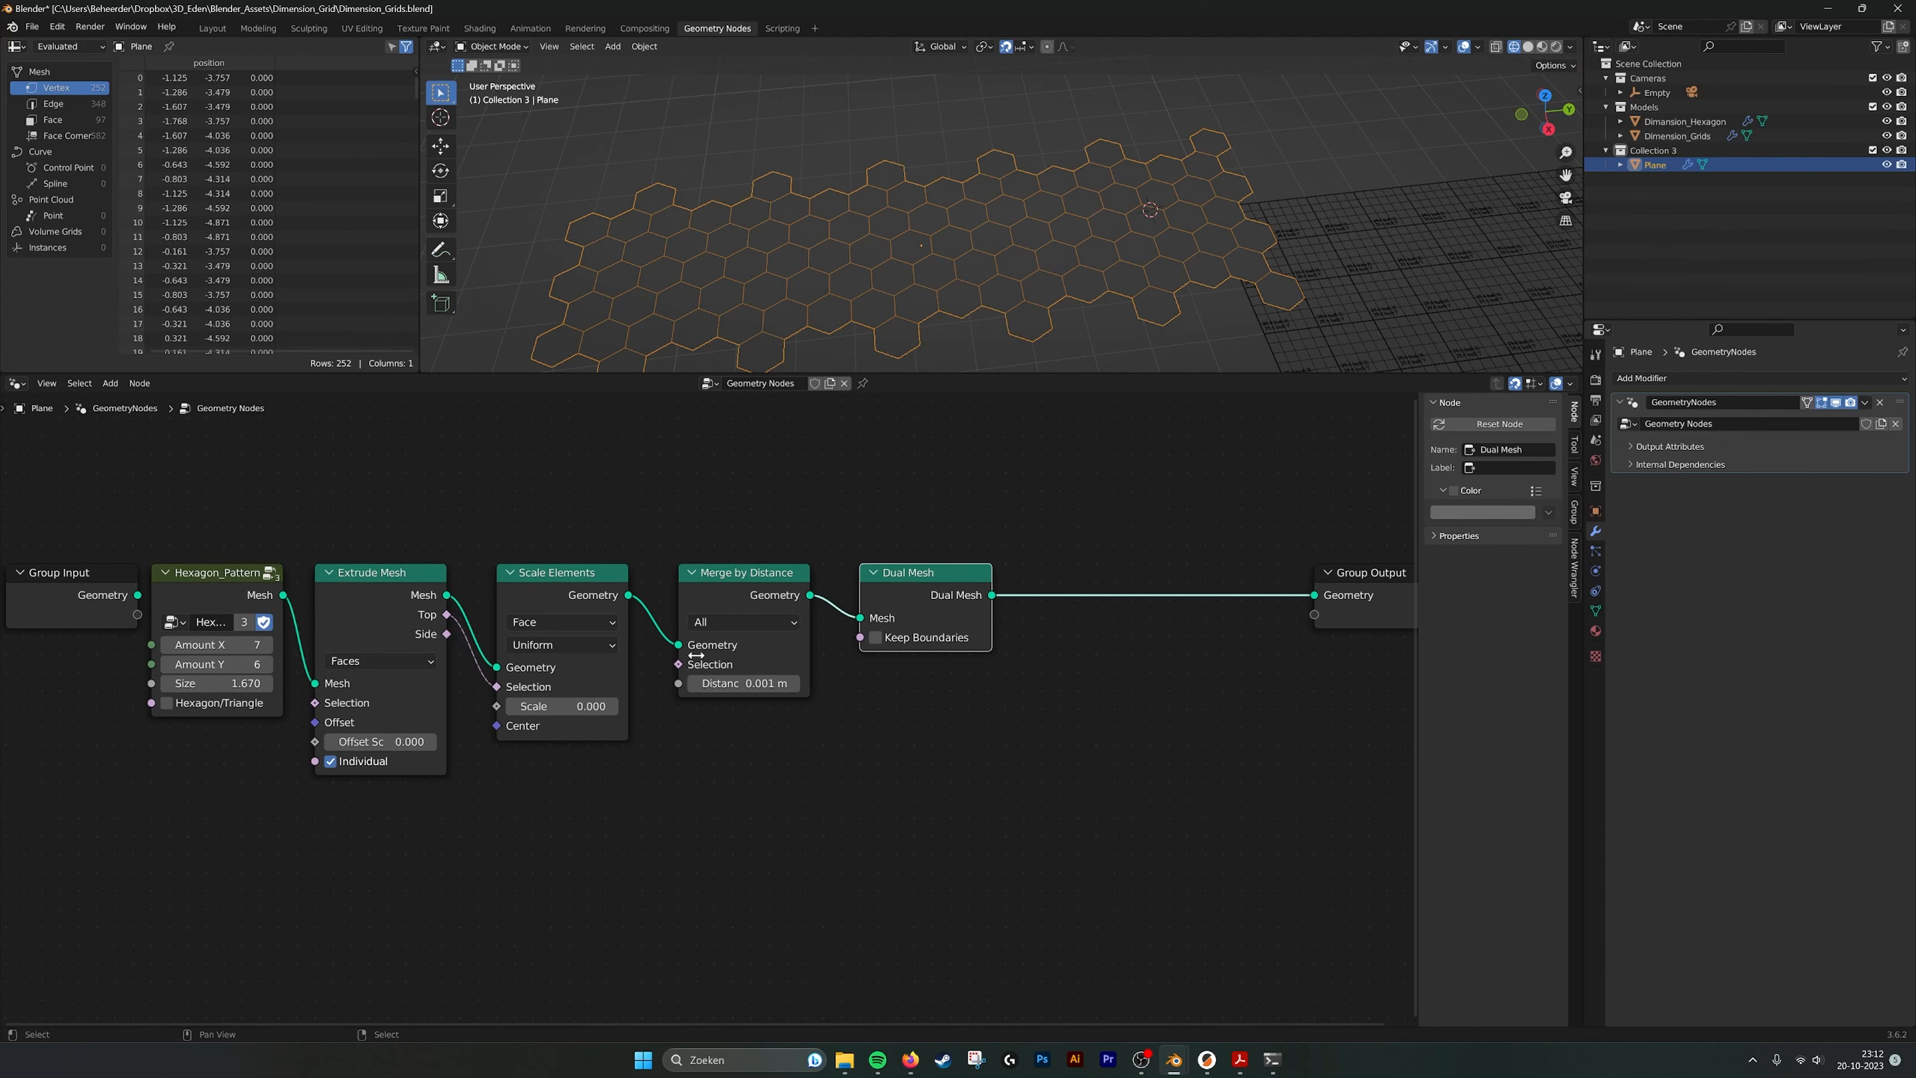
Hide the Plane object and select Dimension_Hexagon, framing its hexagon grid in the viewport.
click(1886, 165)
click(1657, 137)
click(1670, 121)
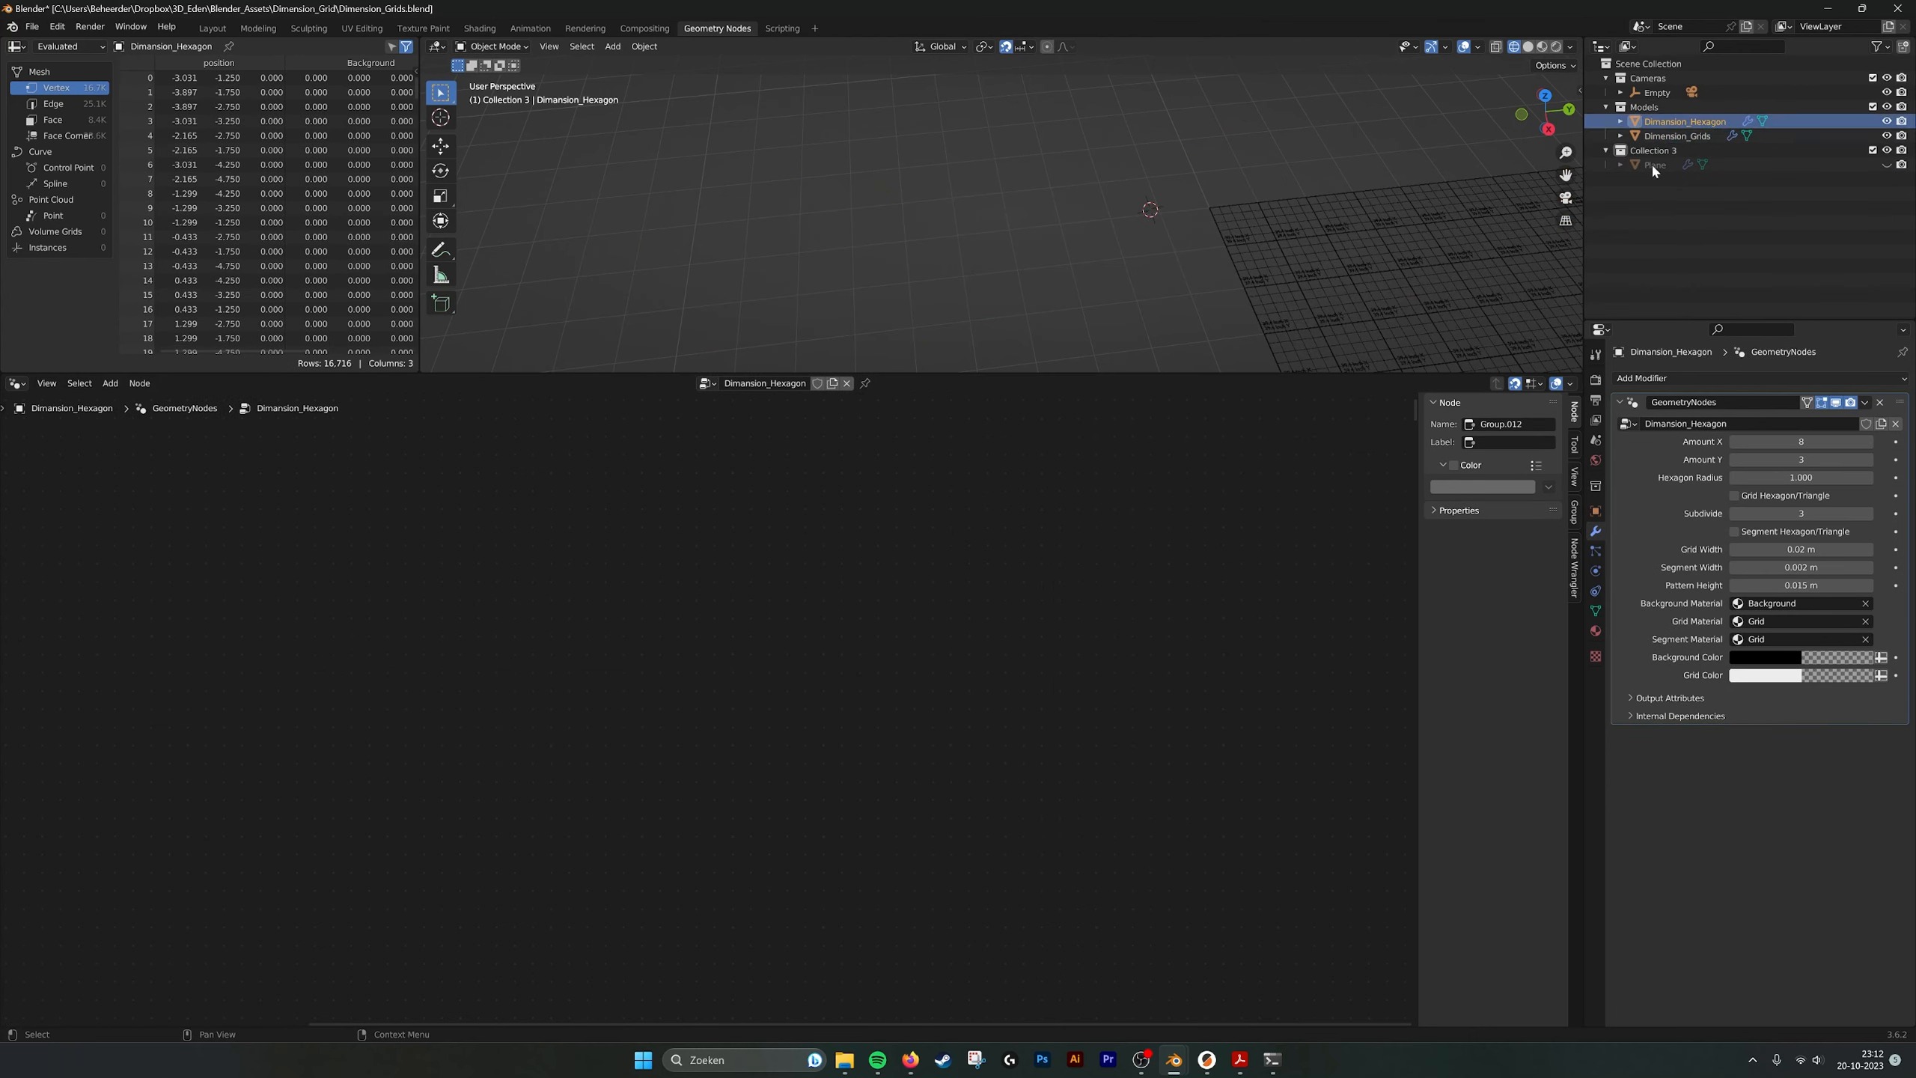
shift+middle_drag(1476, 268, 906, 188)
scroll(1055, 179, up, 4)
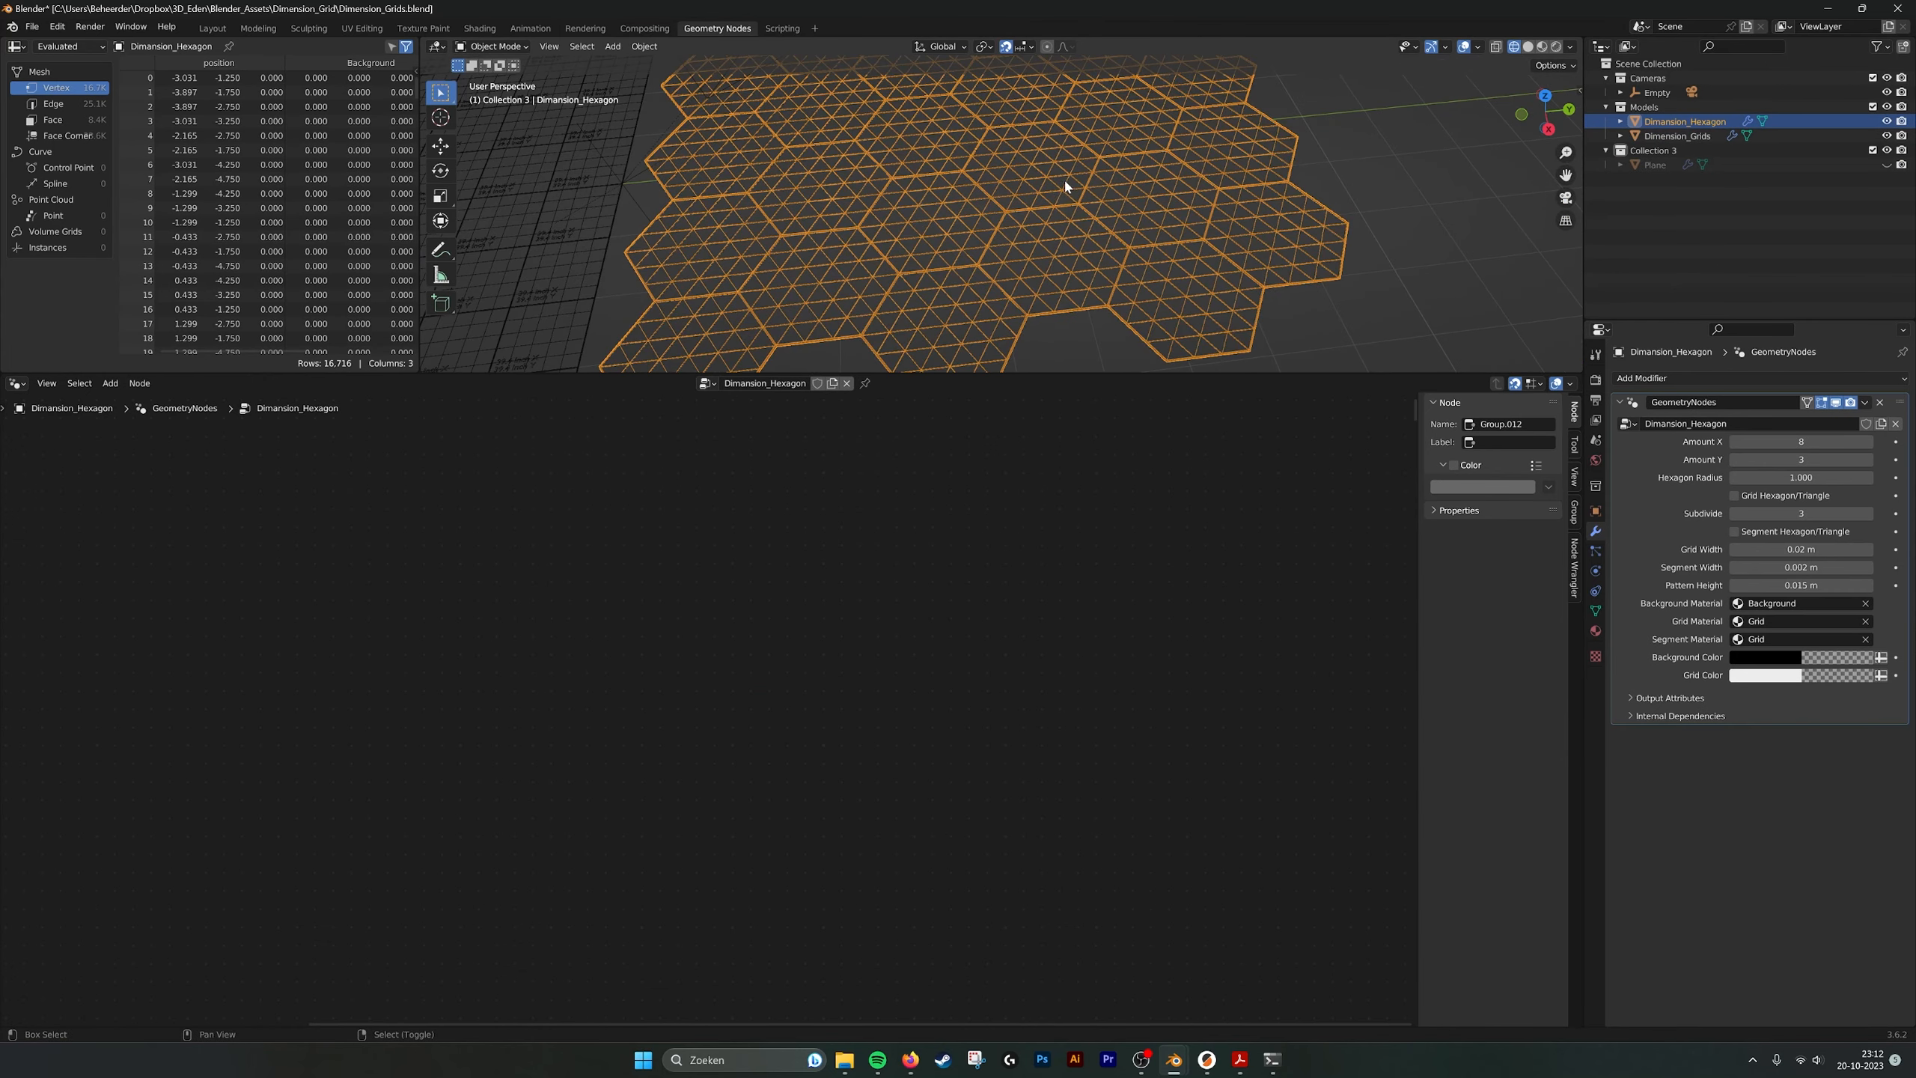
shift+middle_drag(1064, 181, 1101, 203)
Open the Hexagon_Grids node group and examine the Hexagon_Subdivide chain through to the geometry Switch and Dual Mesh nodes.
key(Home)
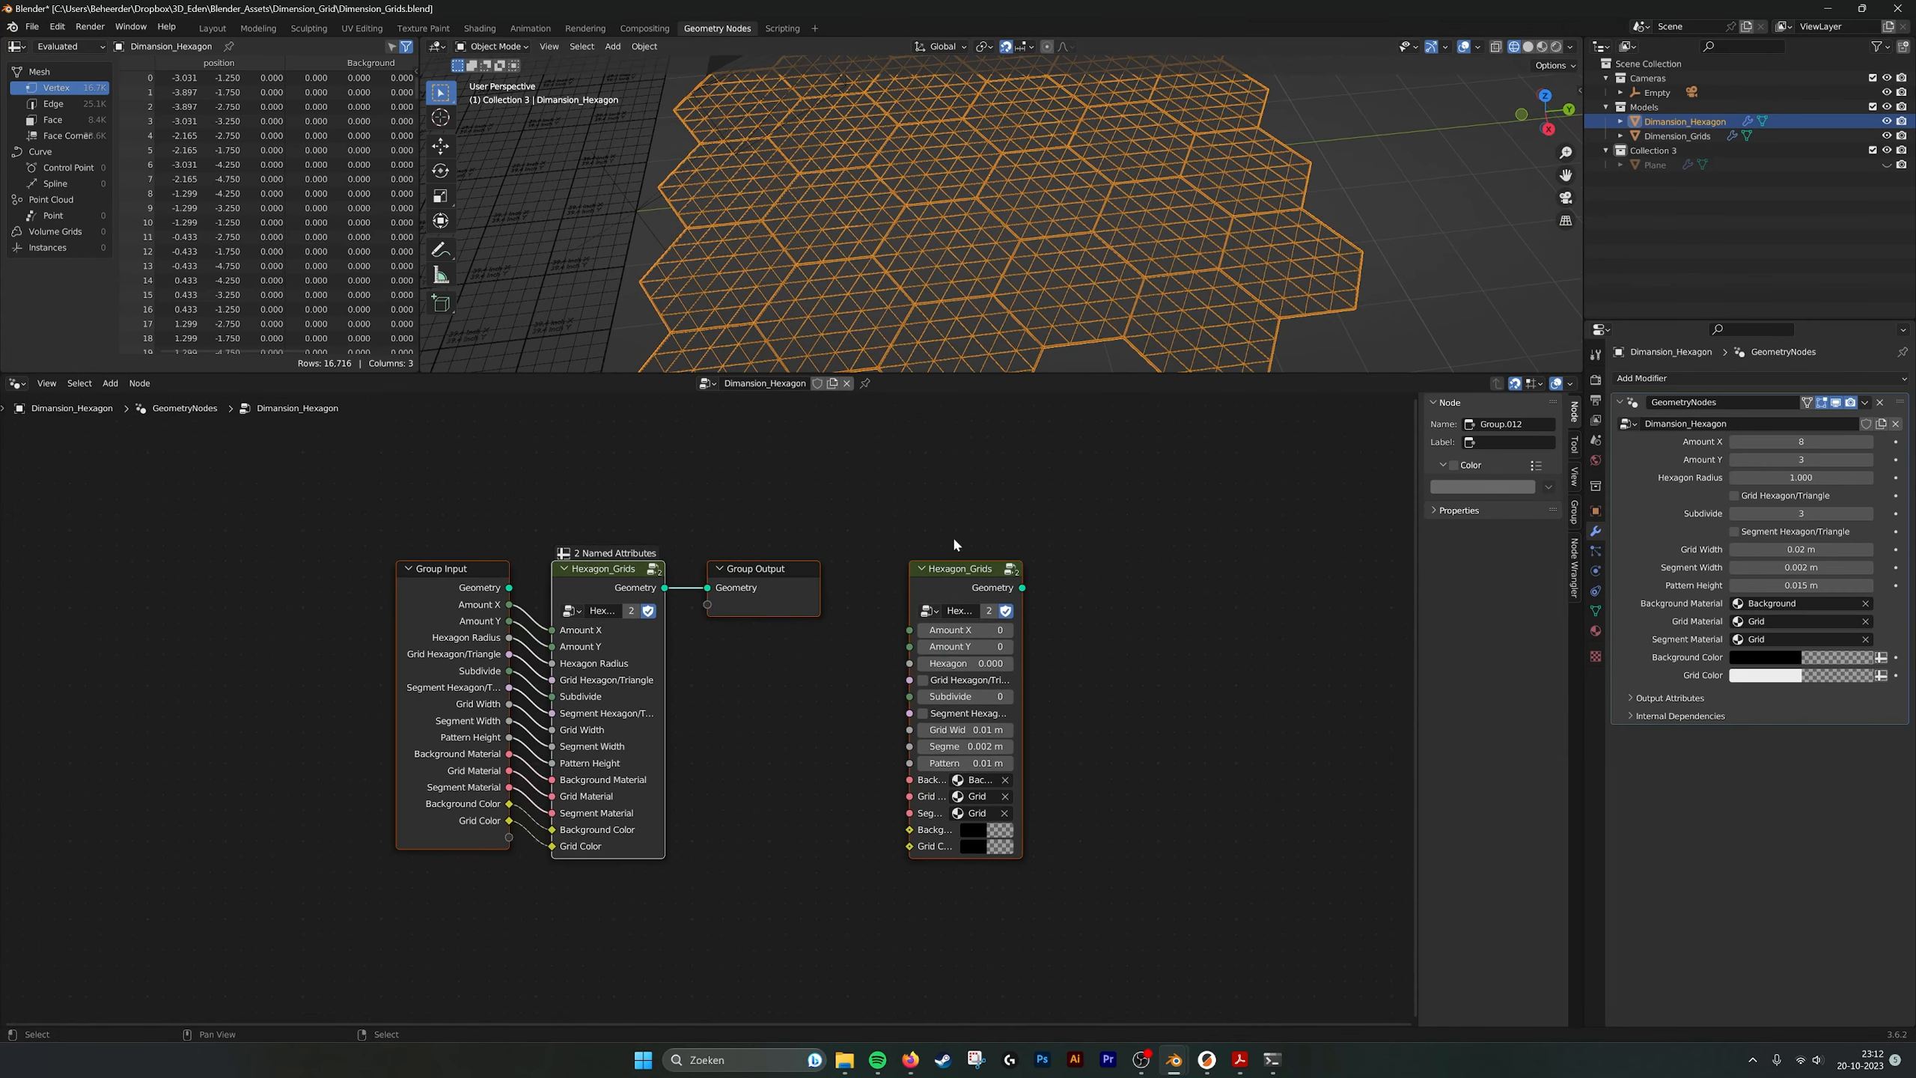
click(654, 571)
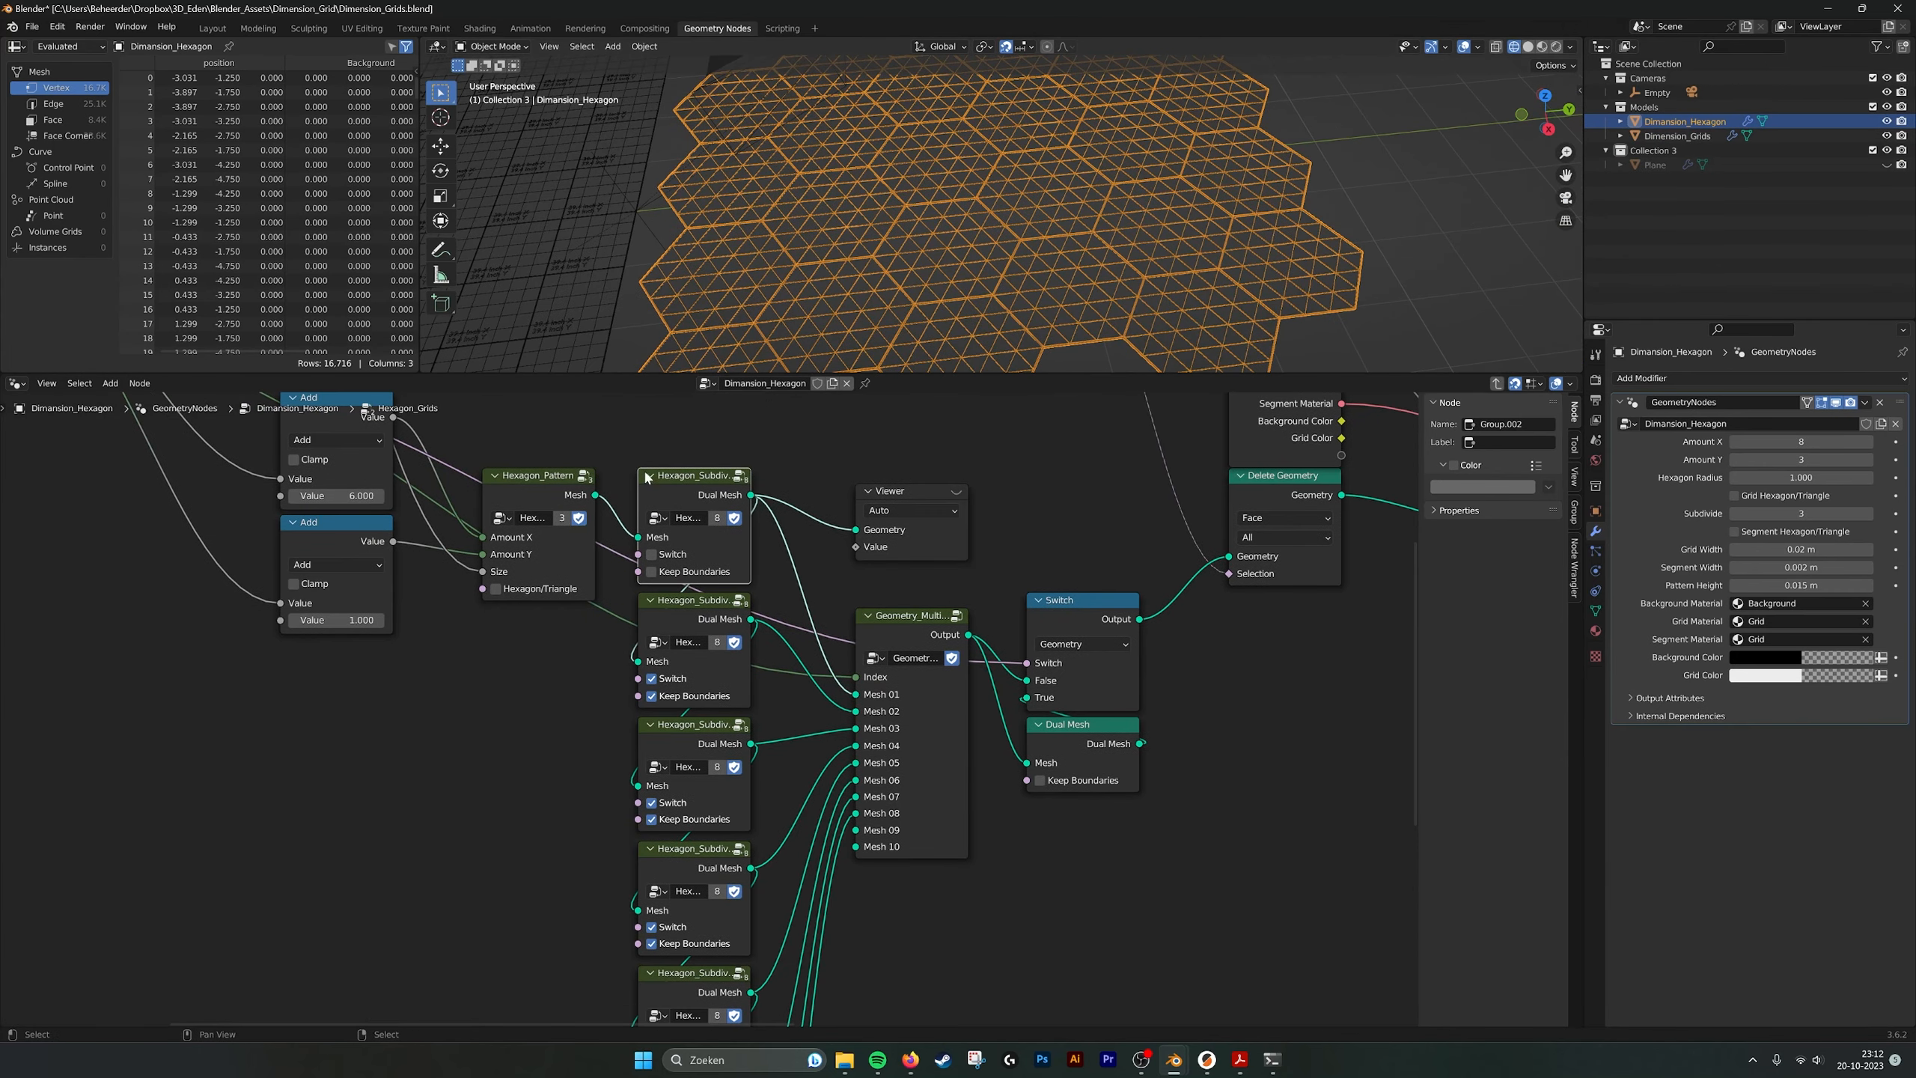
middle_drag(853, 516, 758, 476)
middle_drag(808, 620, 776, 608)
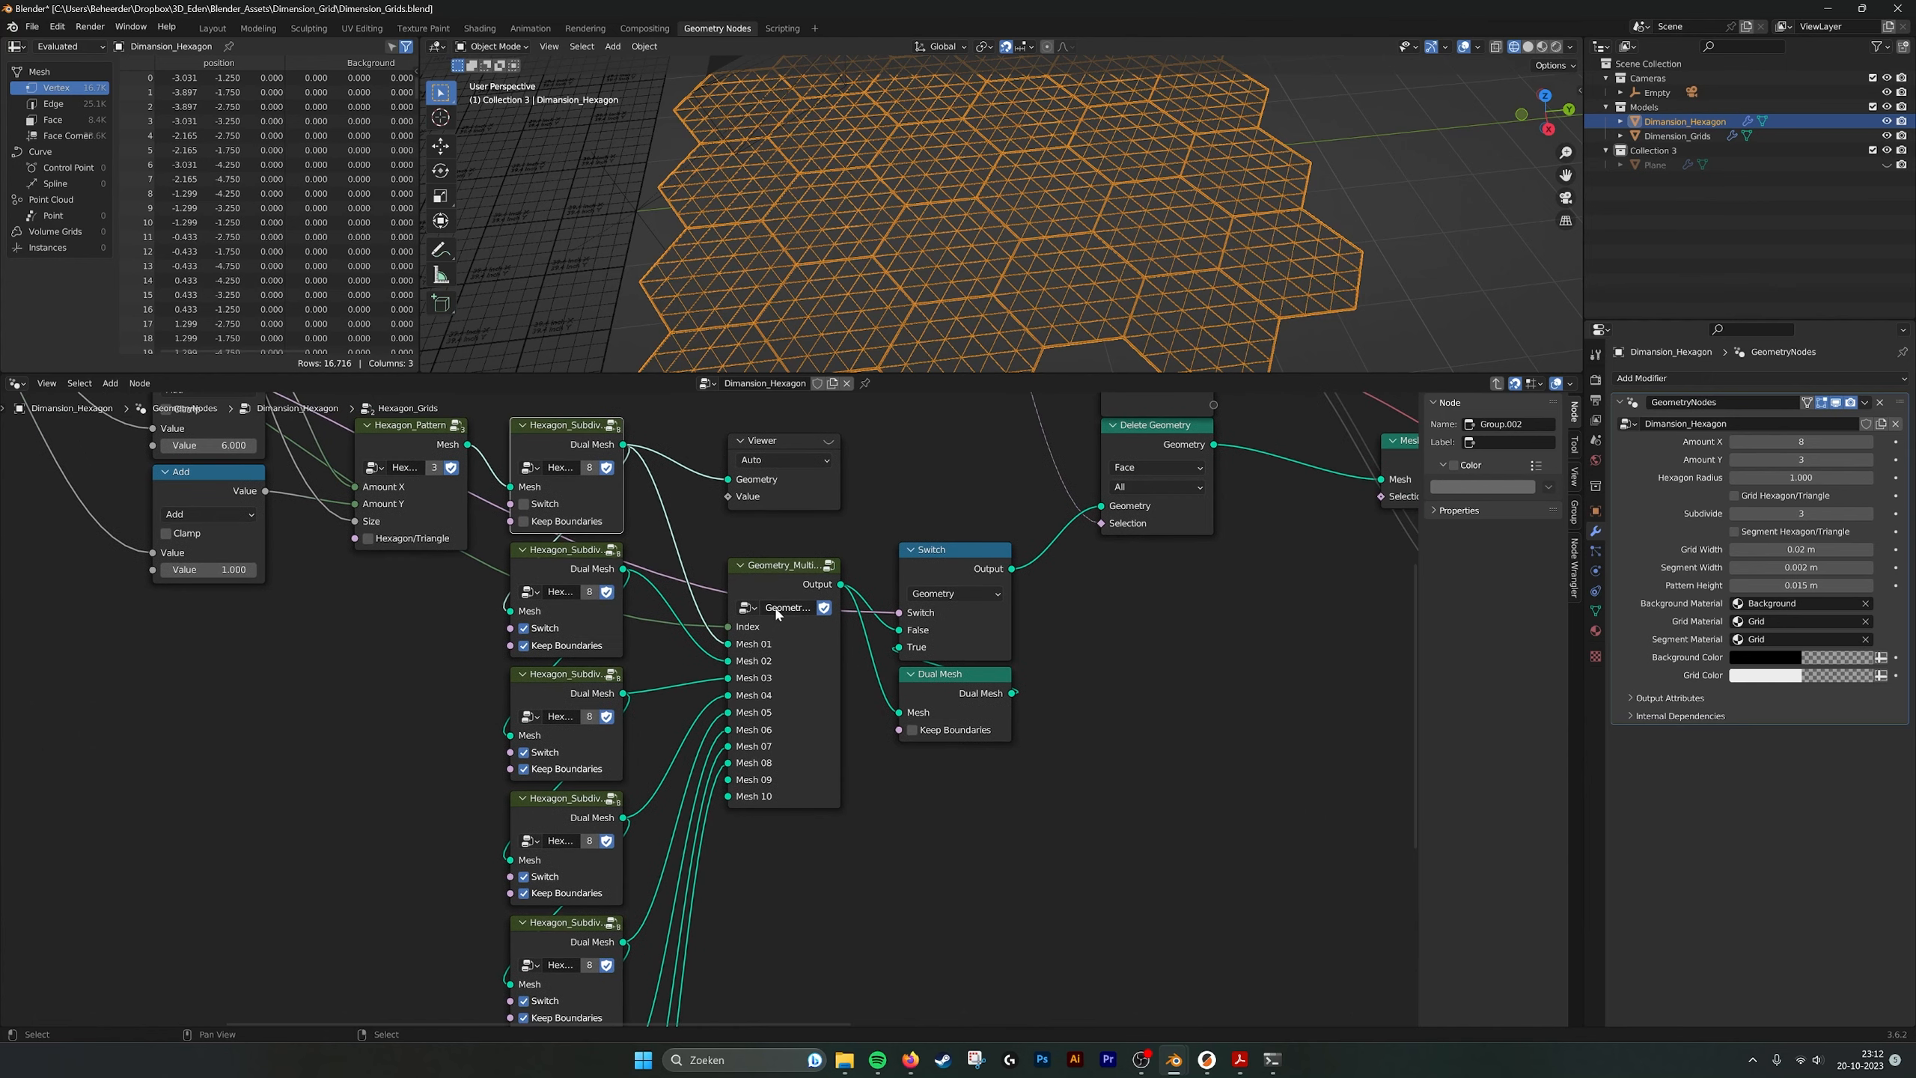
middle_drag(878, 551, 667, 646)
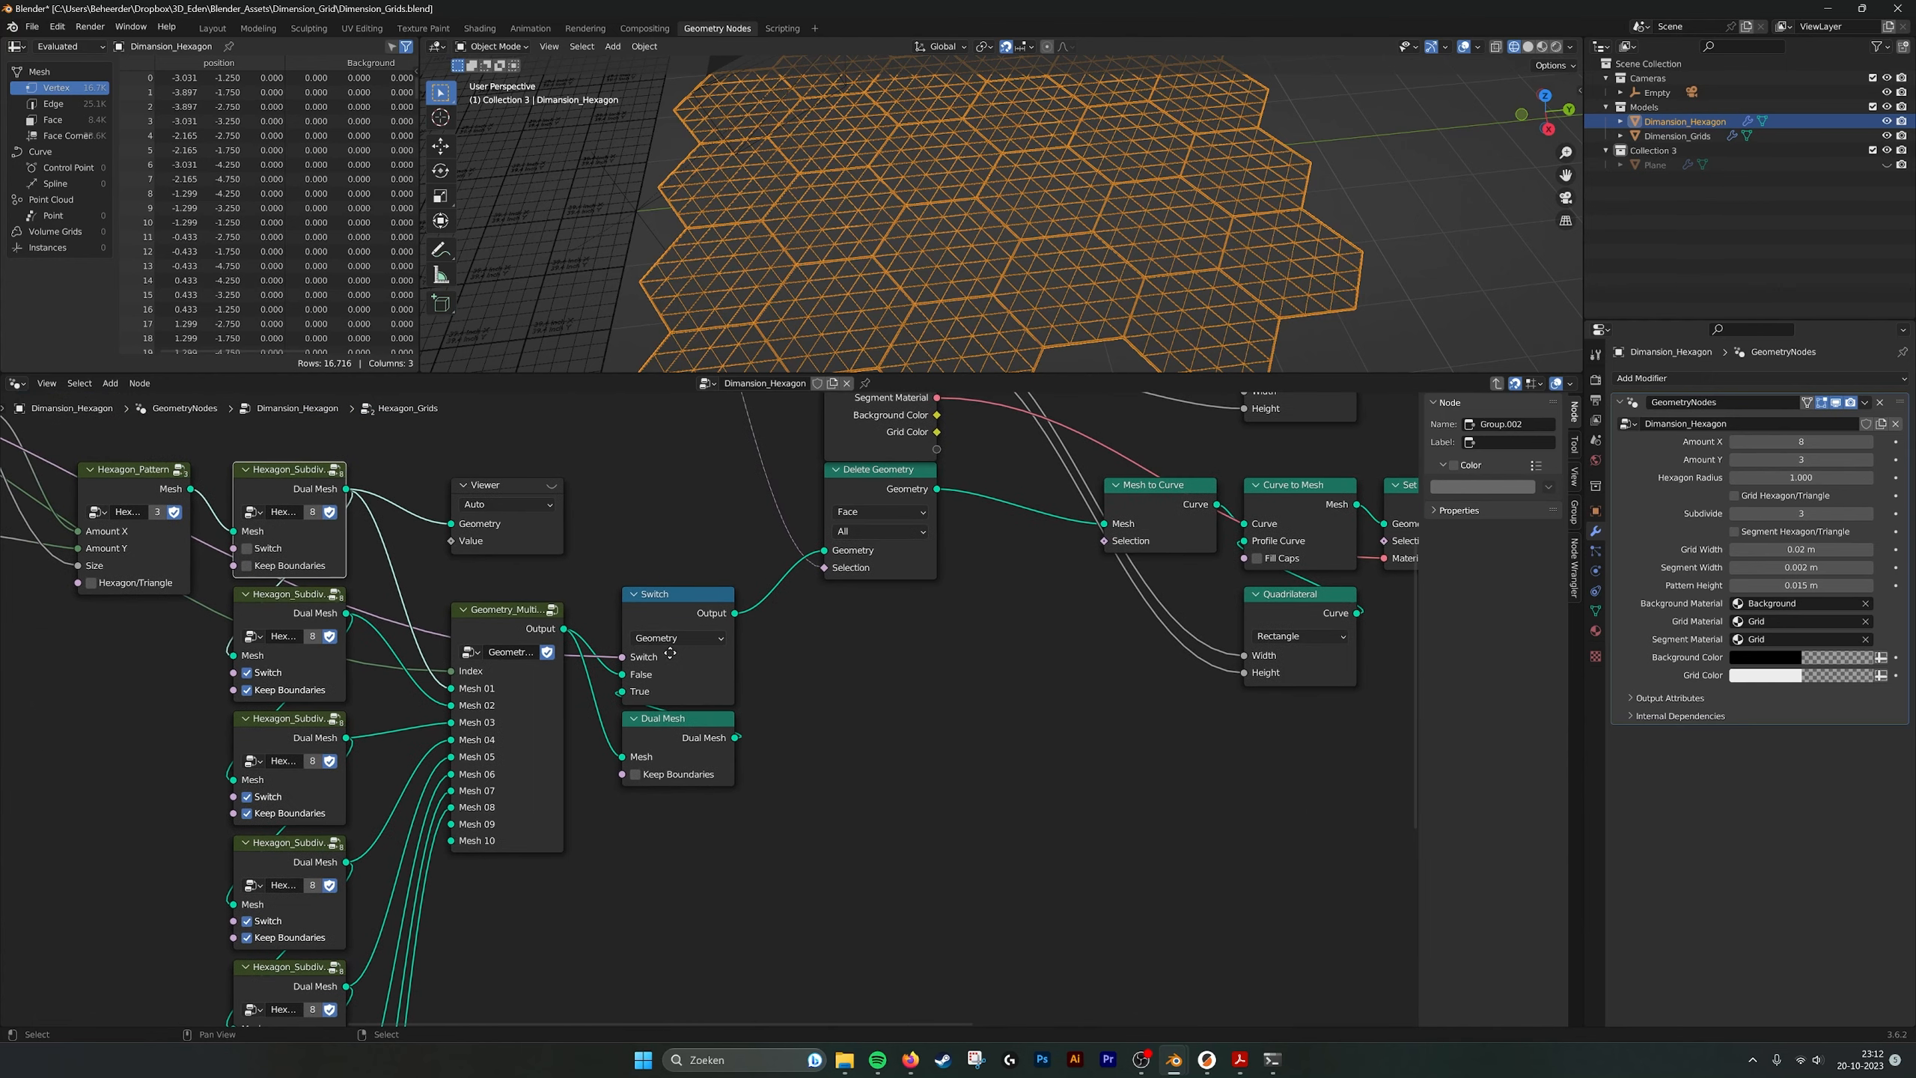
middle_drag(689, 732, 700, 737)
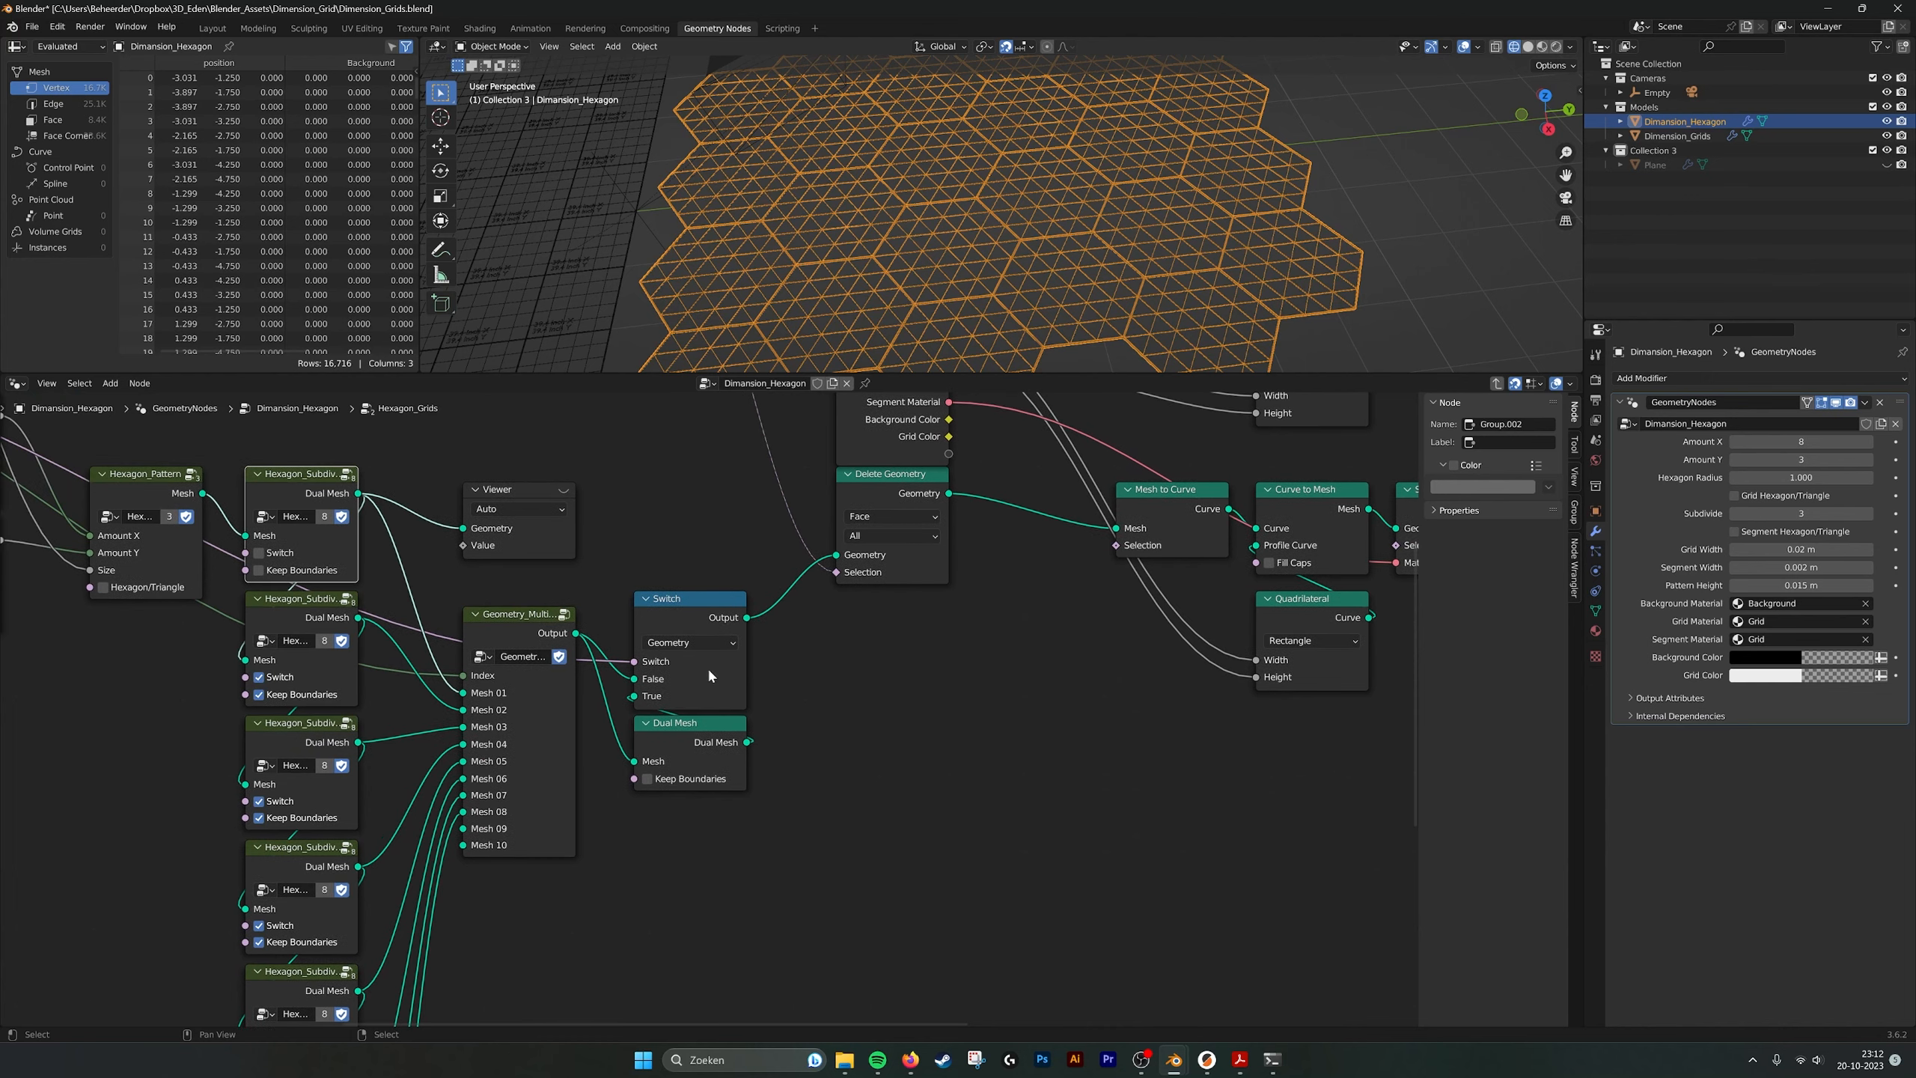
click(706, 665)
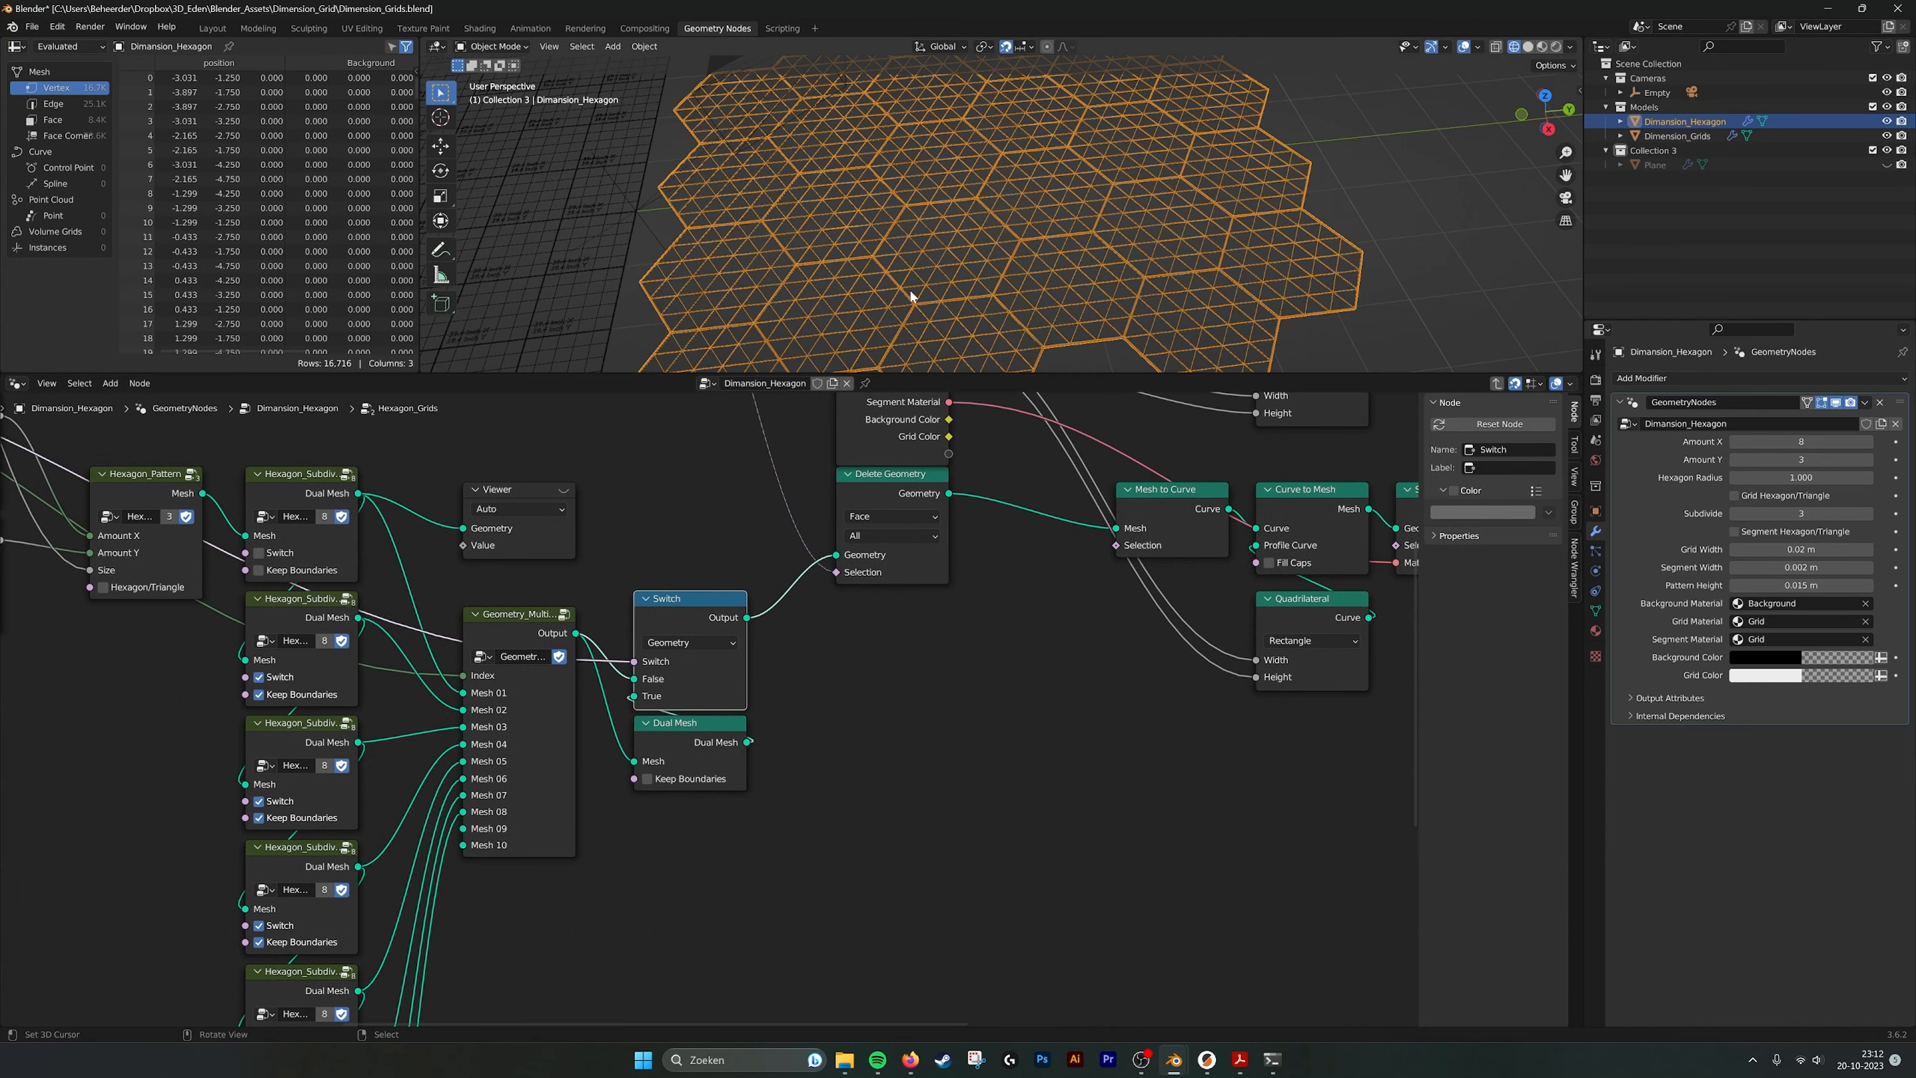
Move the Viewer node below the lower Set Material branch and preview the Delete Geometry output in it.
scroll(666, 684, down, 3)
middle_drag(840, 526, 670, 680)
drag(346, 672, 1195, 758)
scroll(1125, 761, up, 2)
middle_drag(903, 722, 636, 744)
ctrl+shift+click(411, 693)
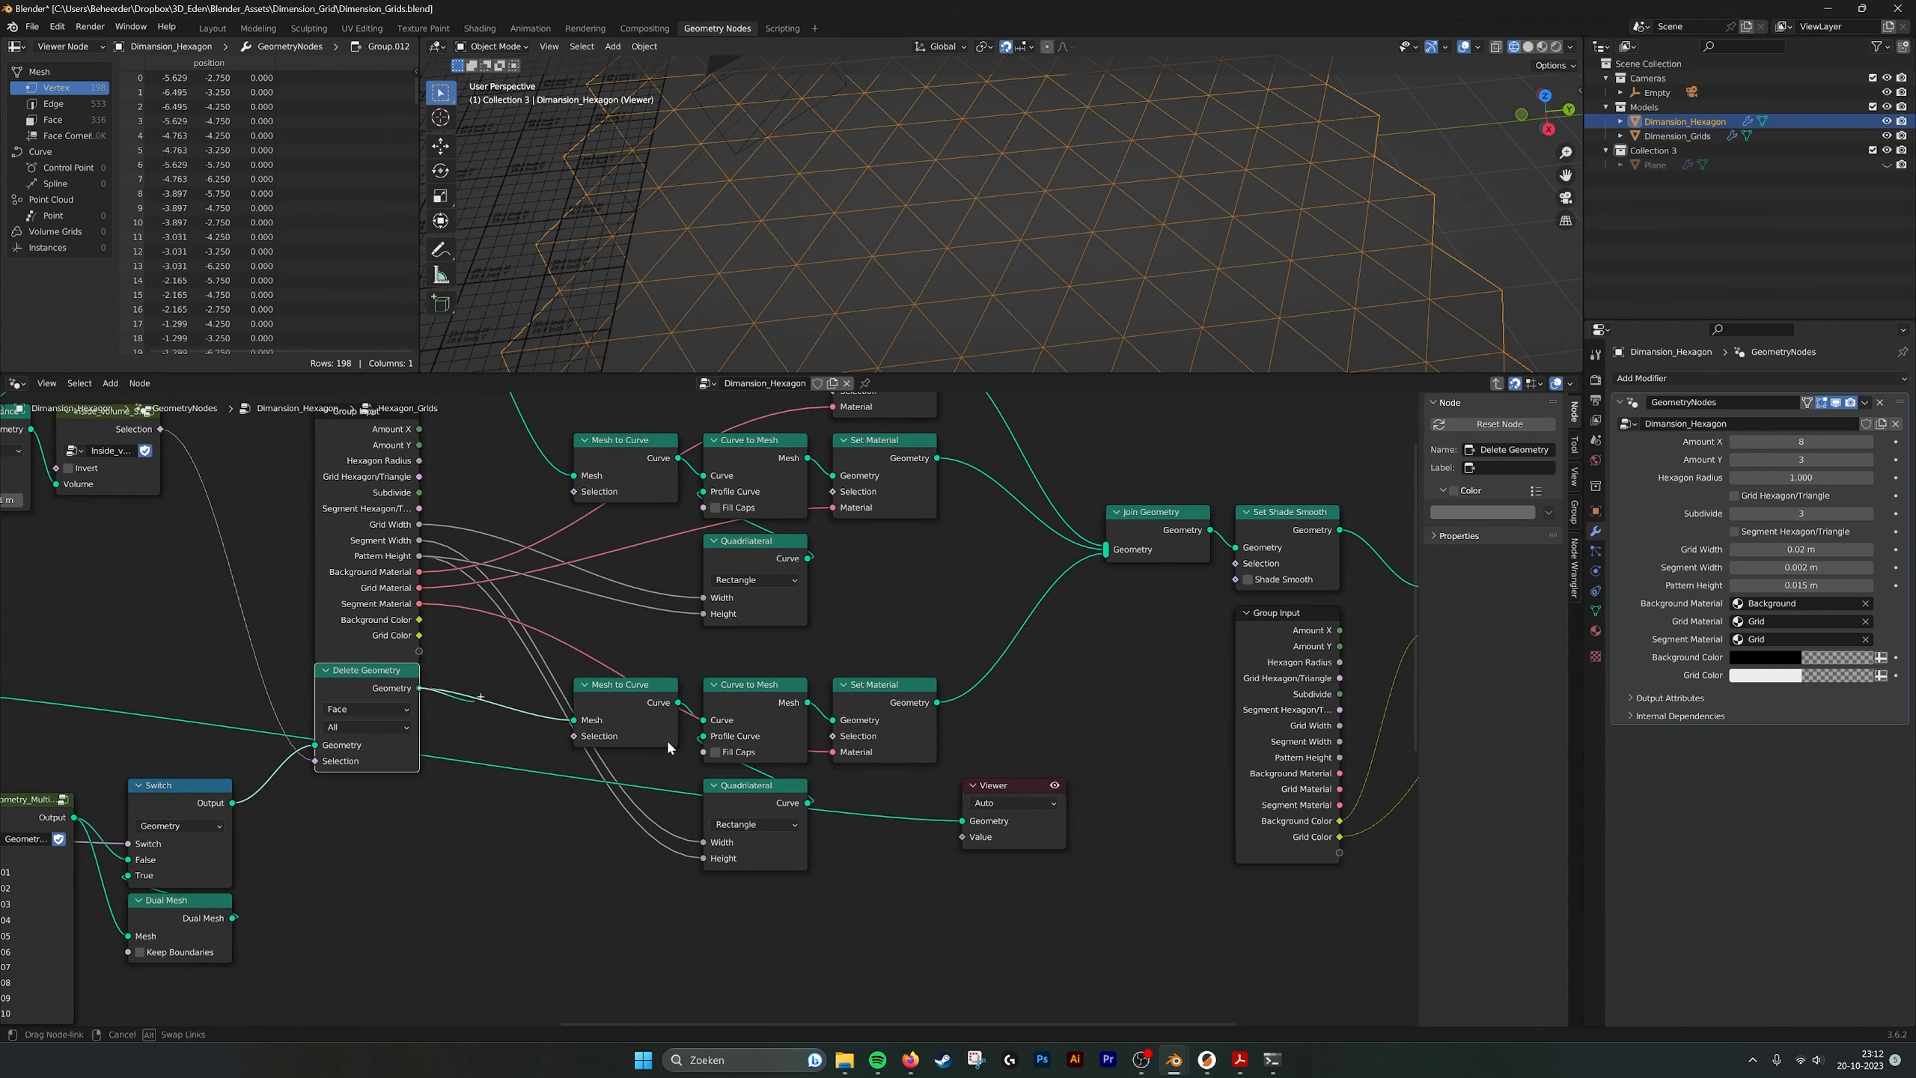
scroll(1106, 302, down, 5)
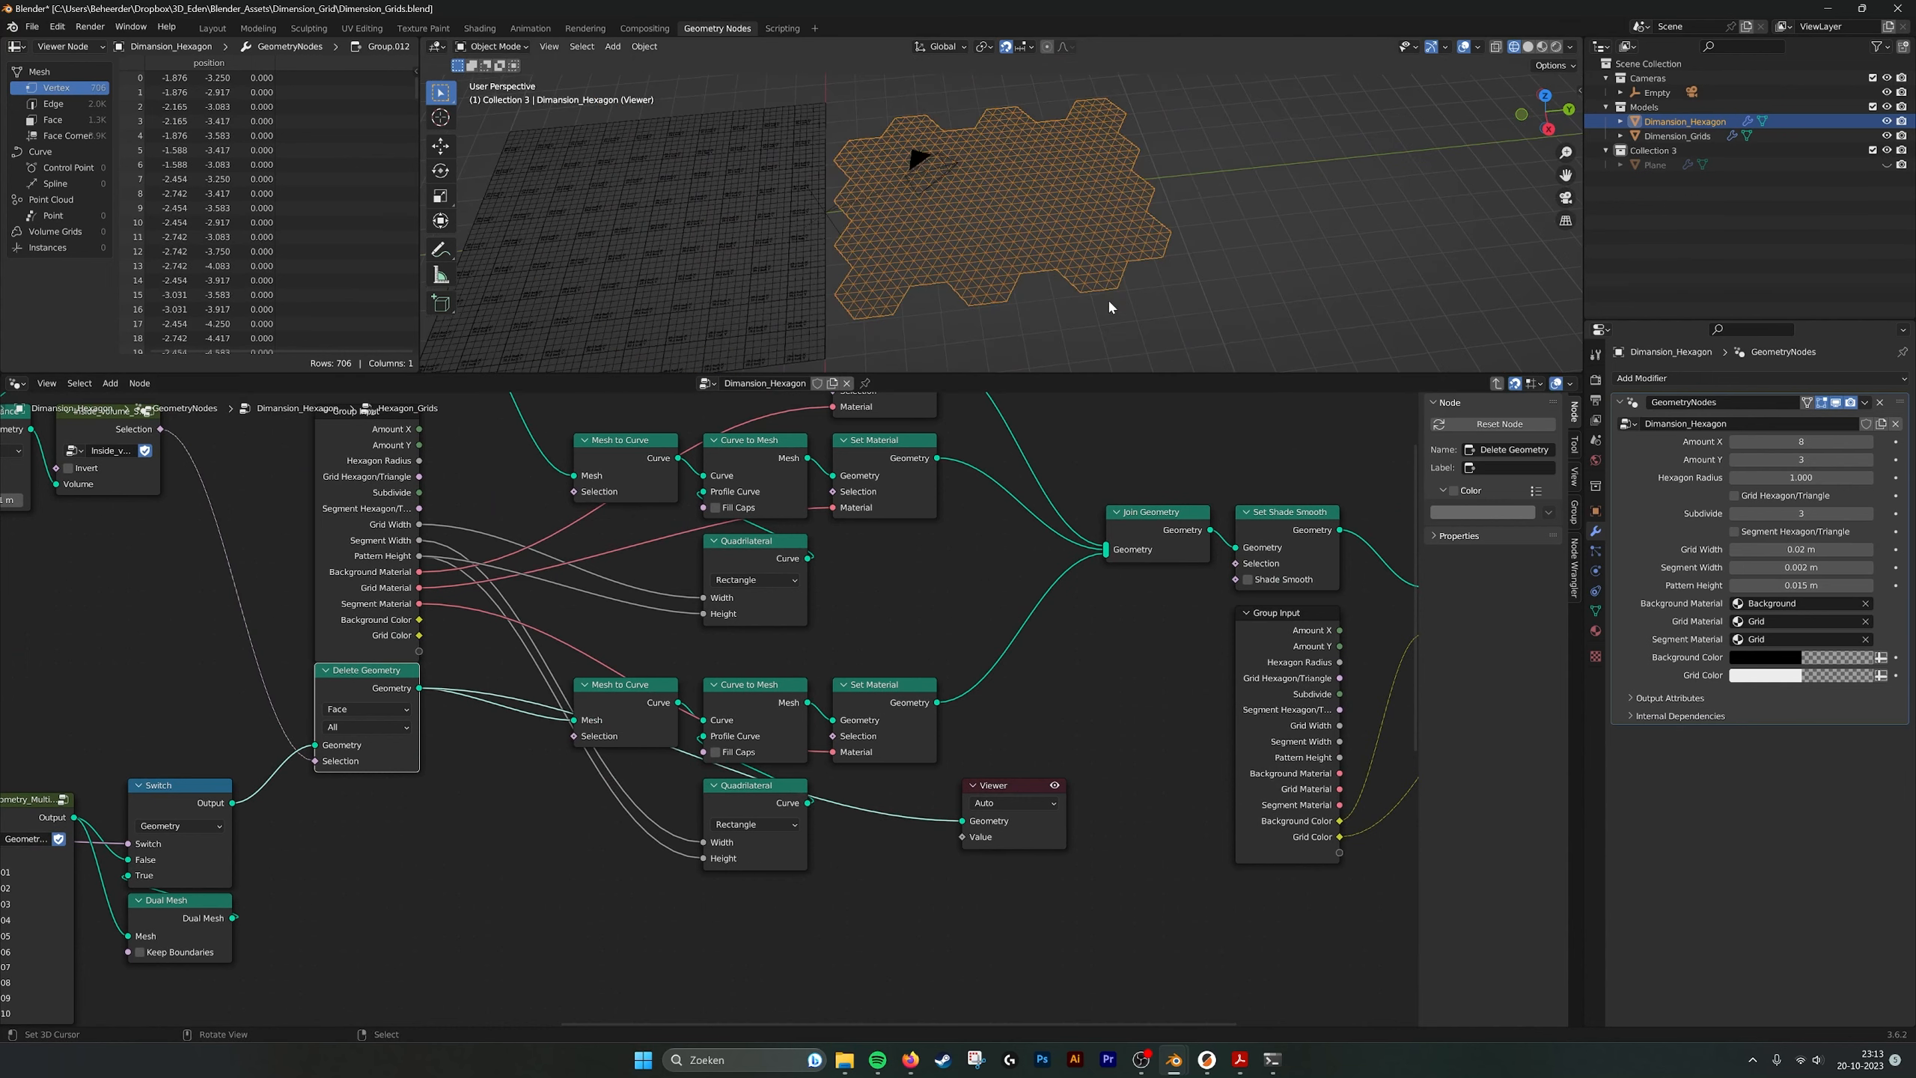
mouse_move(983, 337)
middle_down()
mouse_move(969, 318)
mouse_move(979, 333)
middle_up()
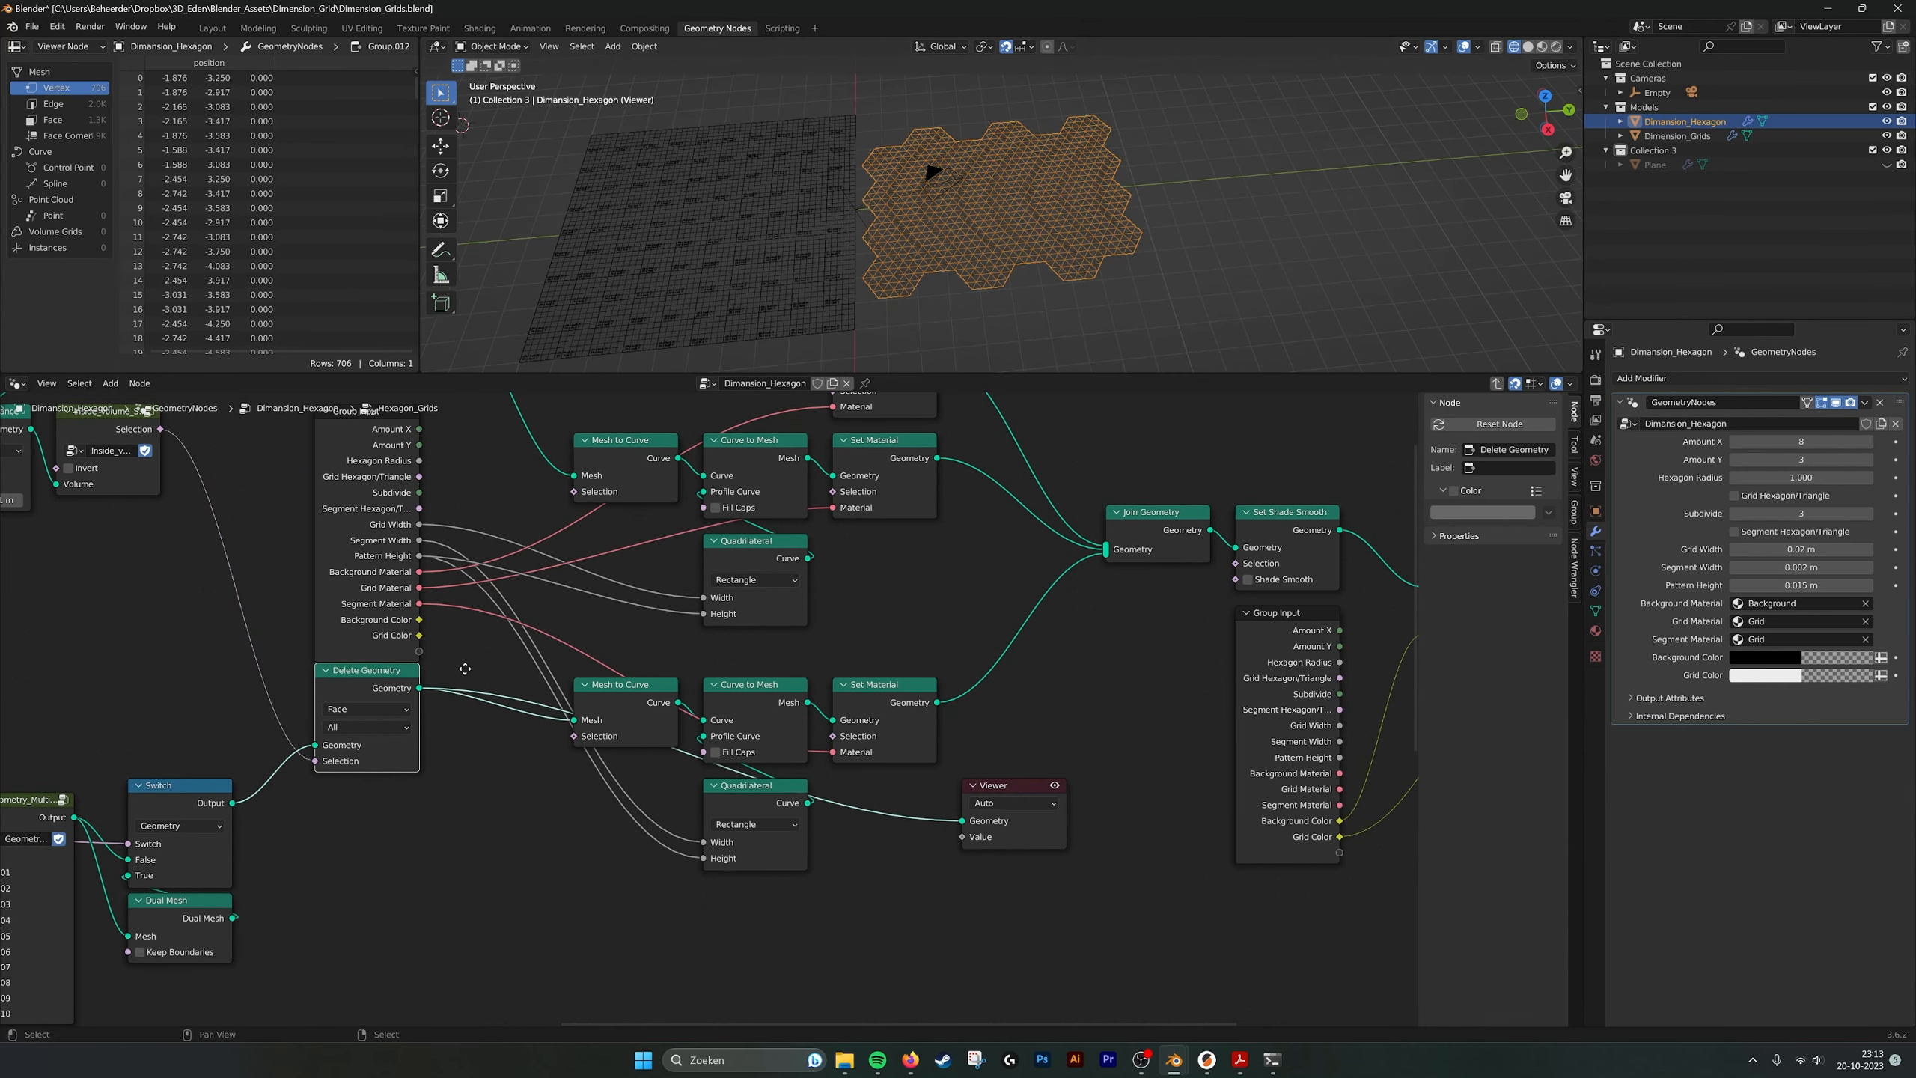
Preview the Merge by Distance volume in the Viewer, followed by the uncut pattern from the Switch output.
middle_drag(328, 694, 517, 751)
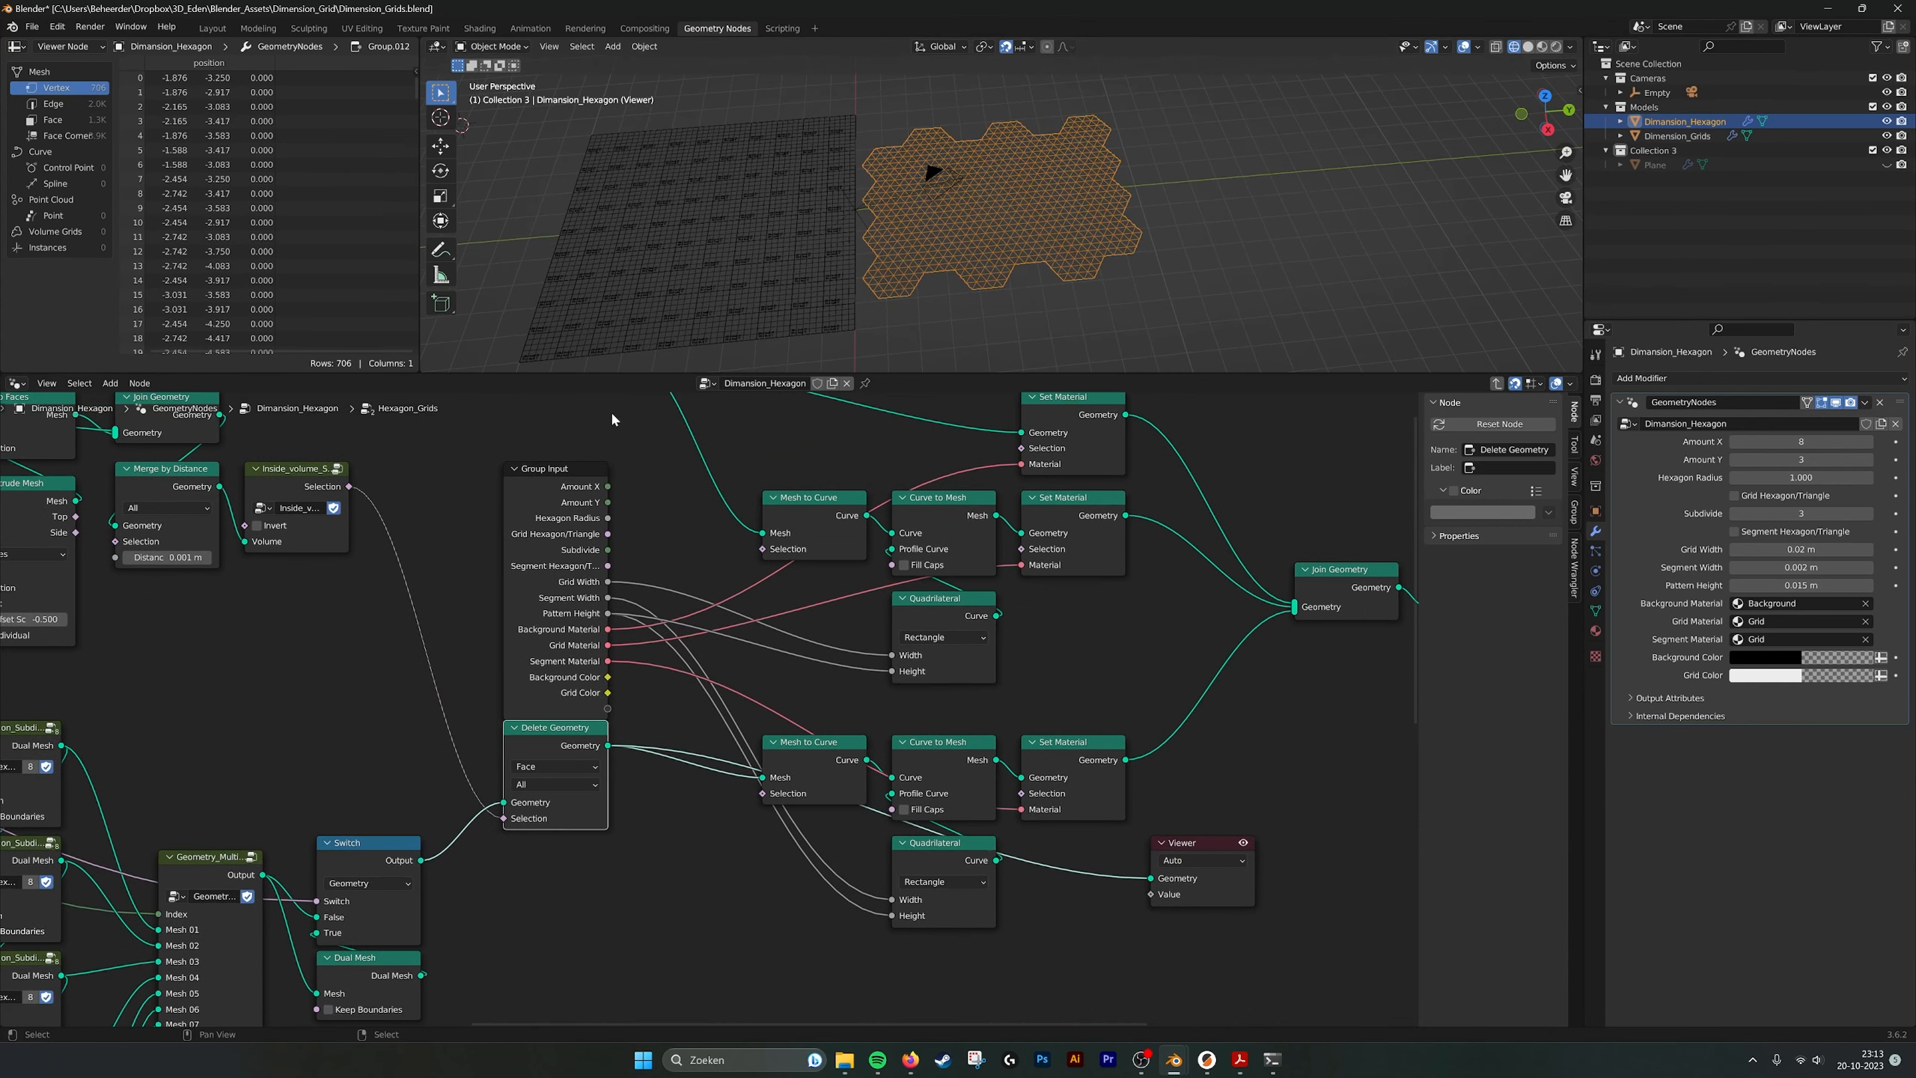
ctrl+shift+click(220, 490)
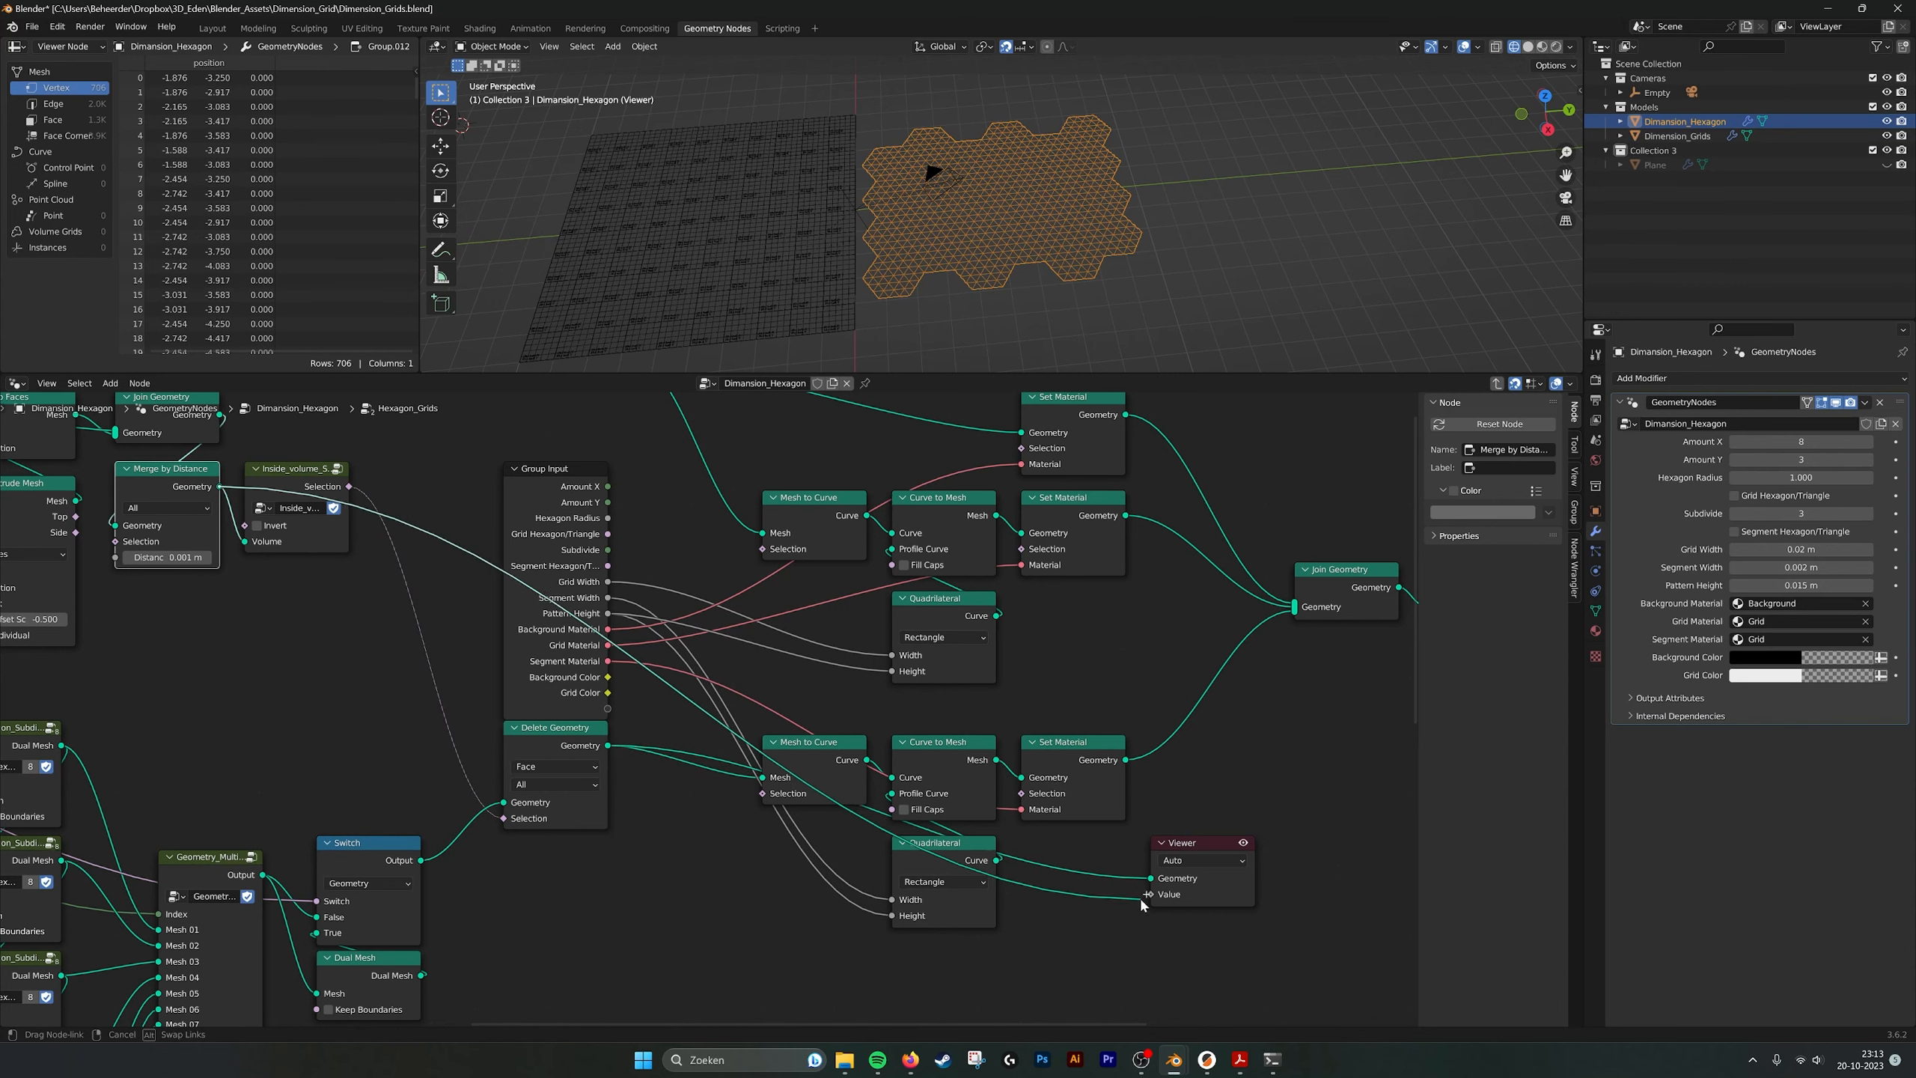
middle_drag(1058, 217, 1026, 225)
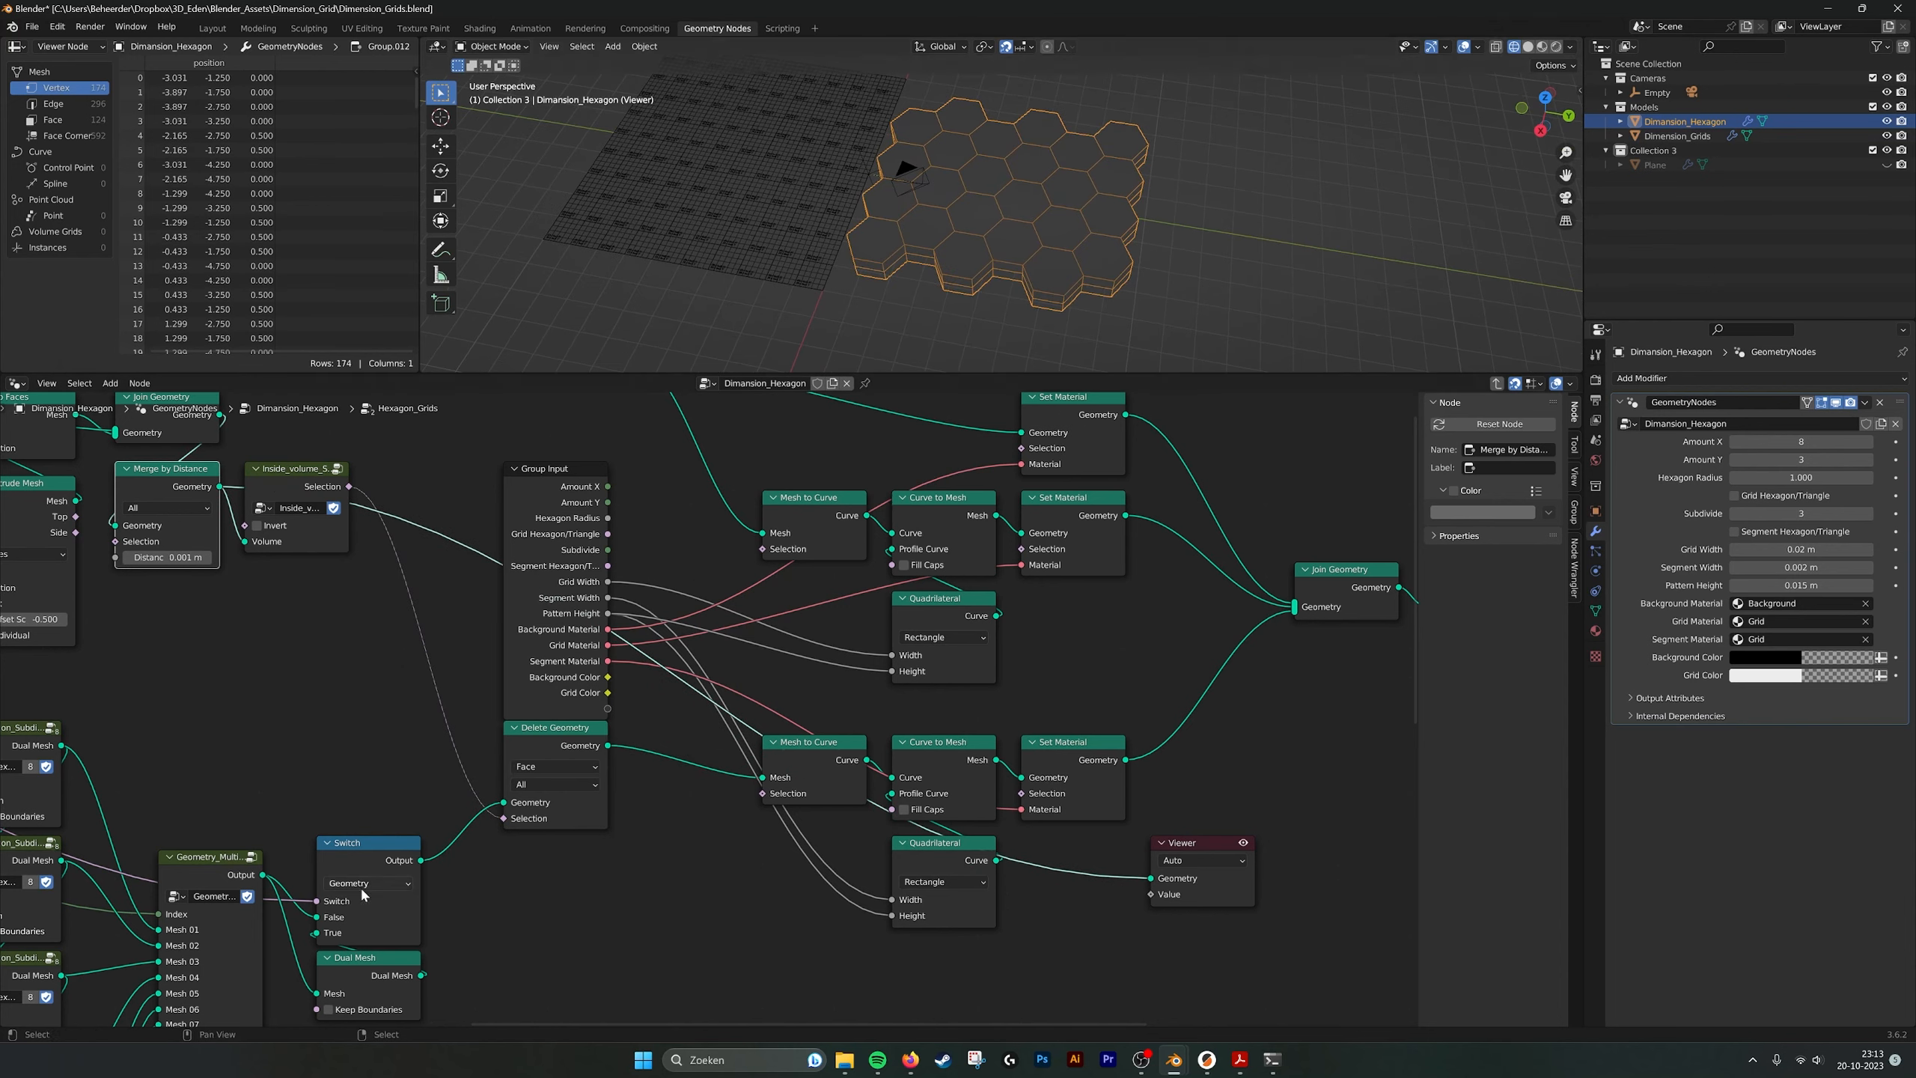
drag(420, 860, 1151, 877)
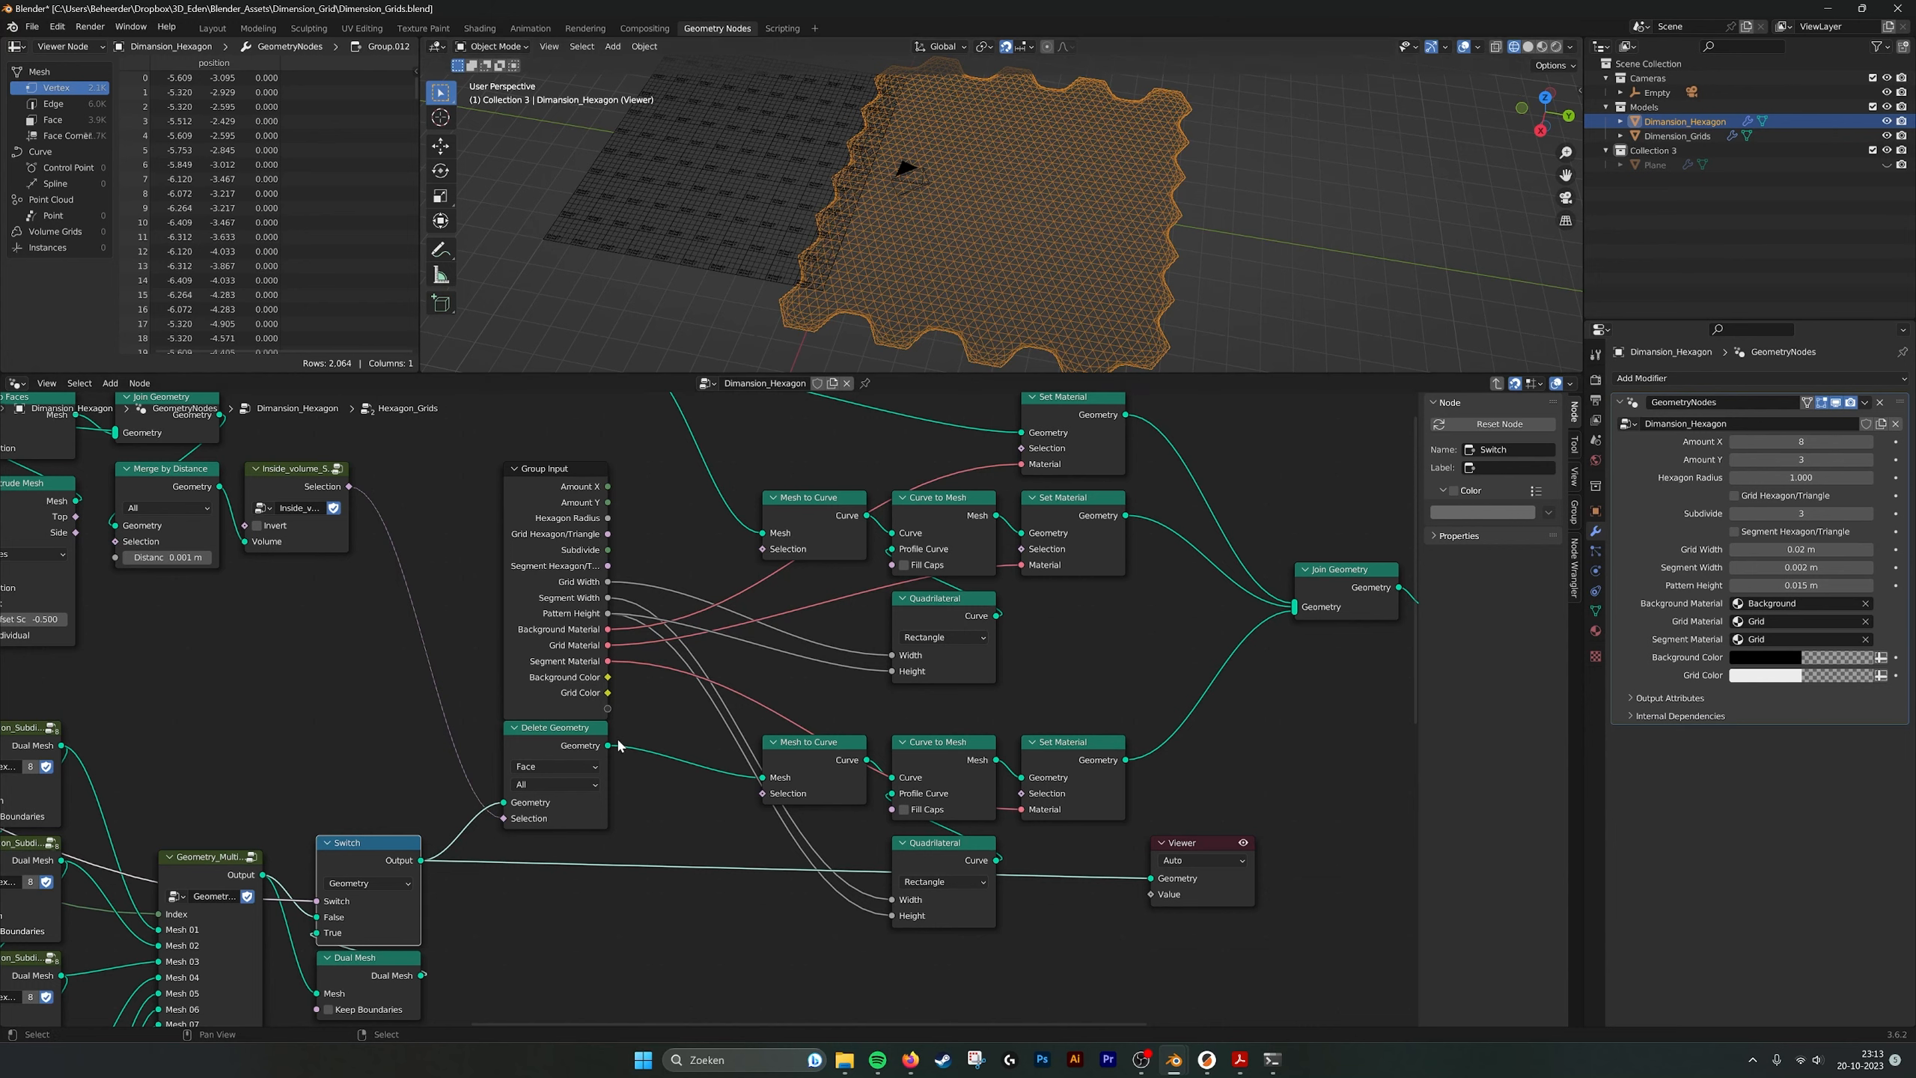
Connect the Delete Geometry output to the Viewer again and reposition the Viewer node below the Set Material branch.
middle_drag(420, 688, 554, 717)
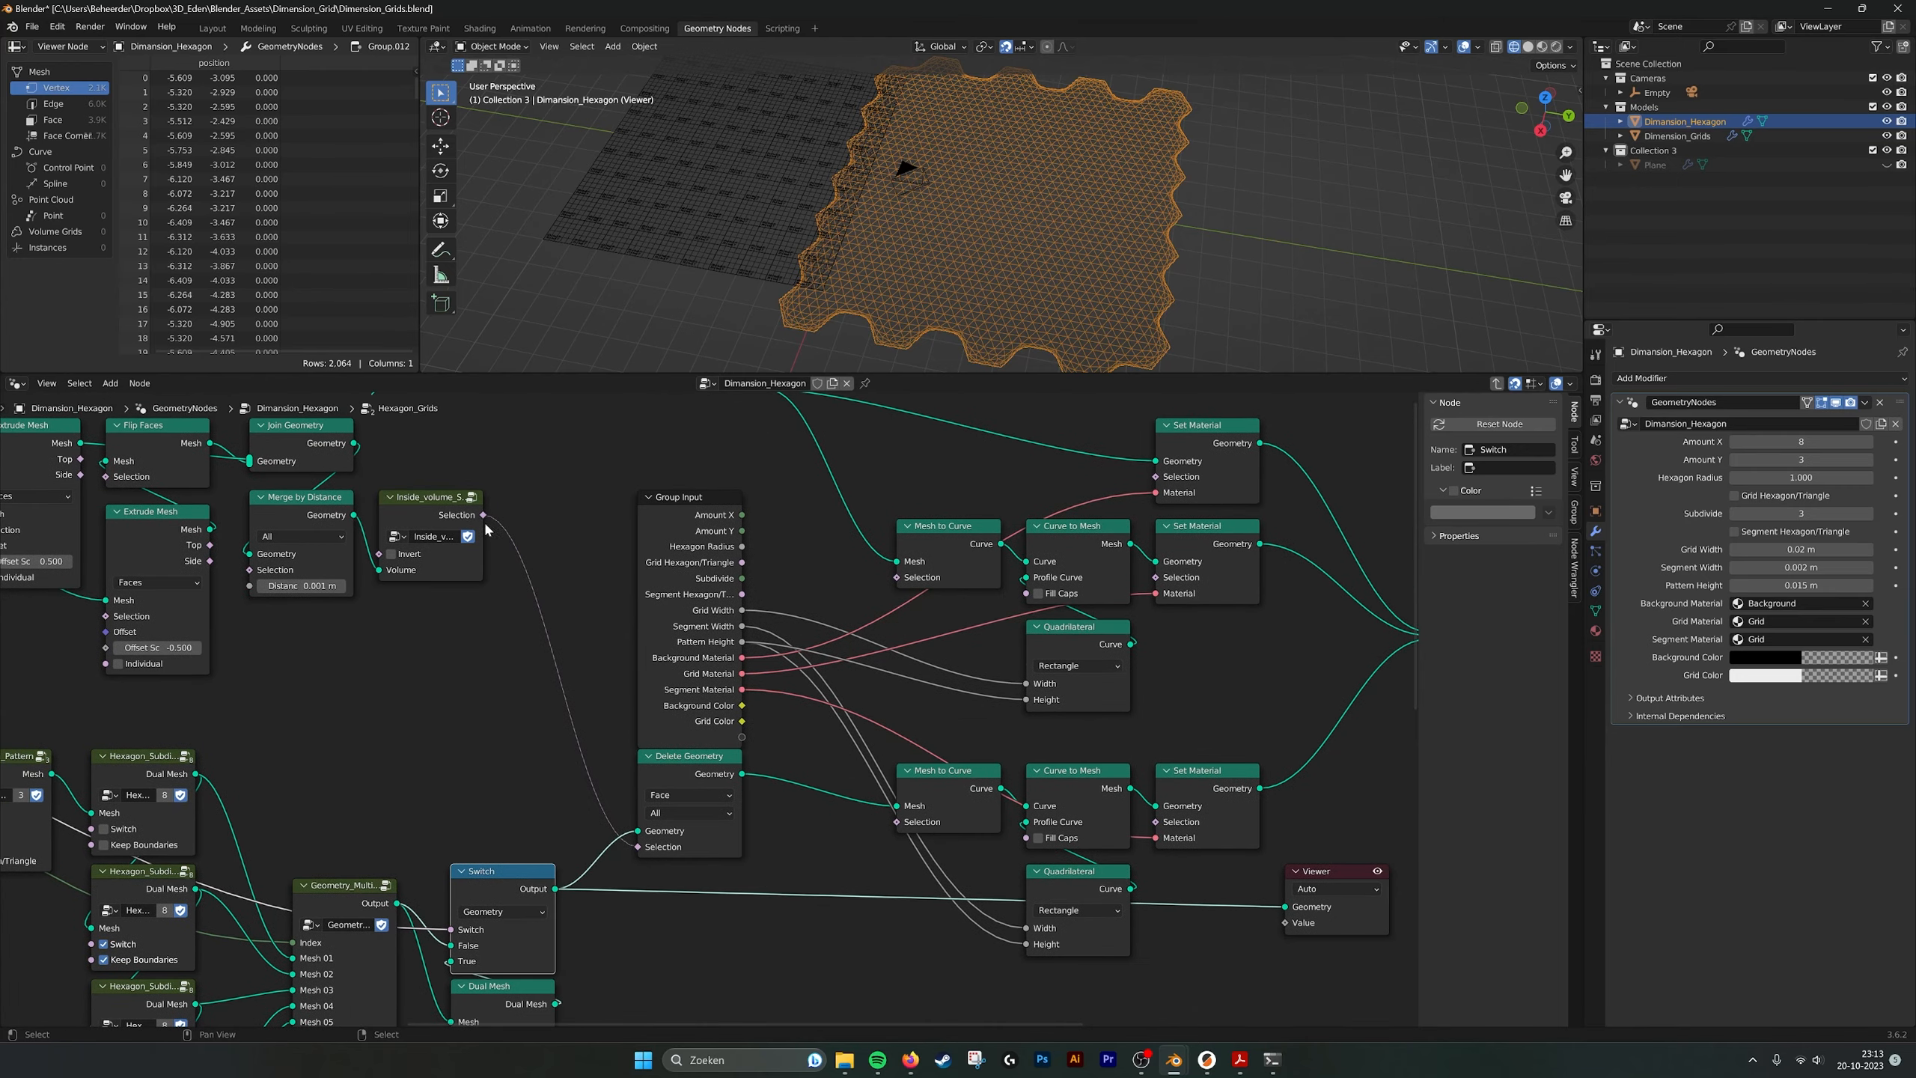
click(736, 785)
drag(743, 774, 1291, 906)
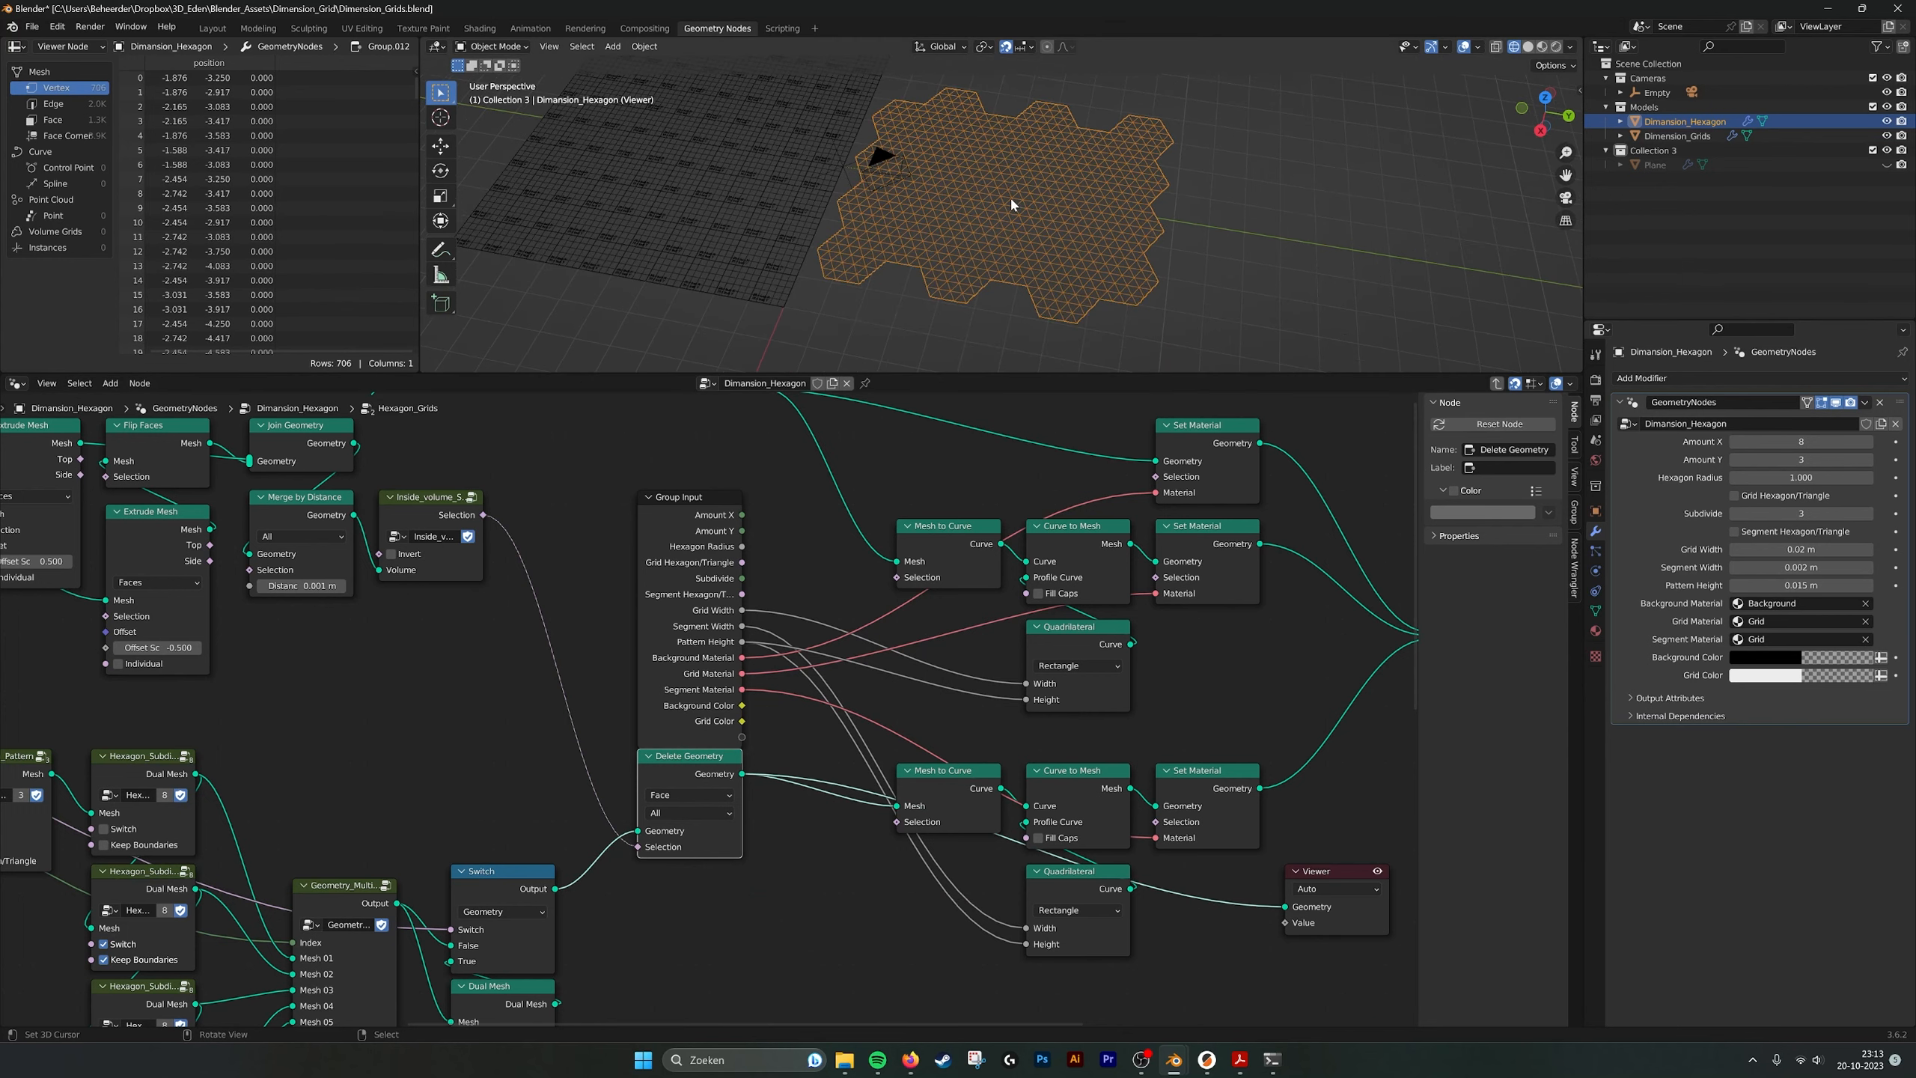
scroll(1056, 775, down, 3)
middle_drag(1079, 776, 727, 750)
mouse_move(929, 835)
mouse_down()
mouse_move(974, 869)
mouse_move(963, 843)
mouse_up()
scroll(960, 835, up, 2)
middle_drag(956, 830, 907, 772)
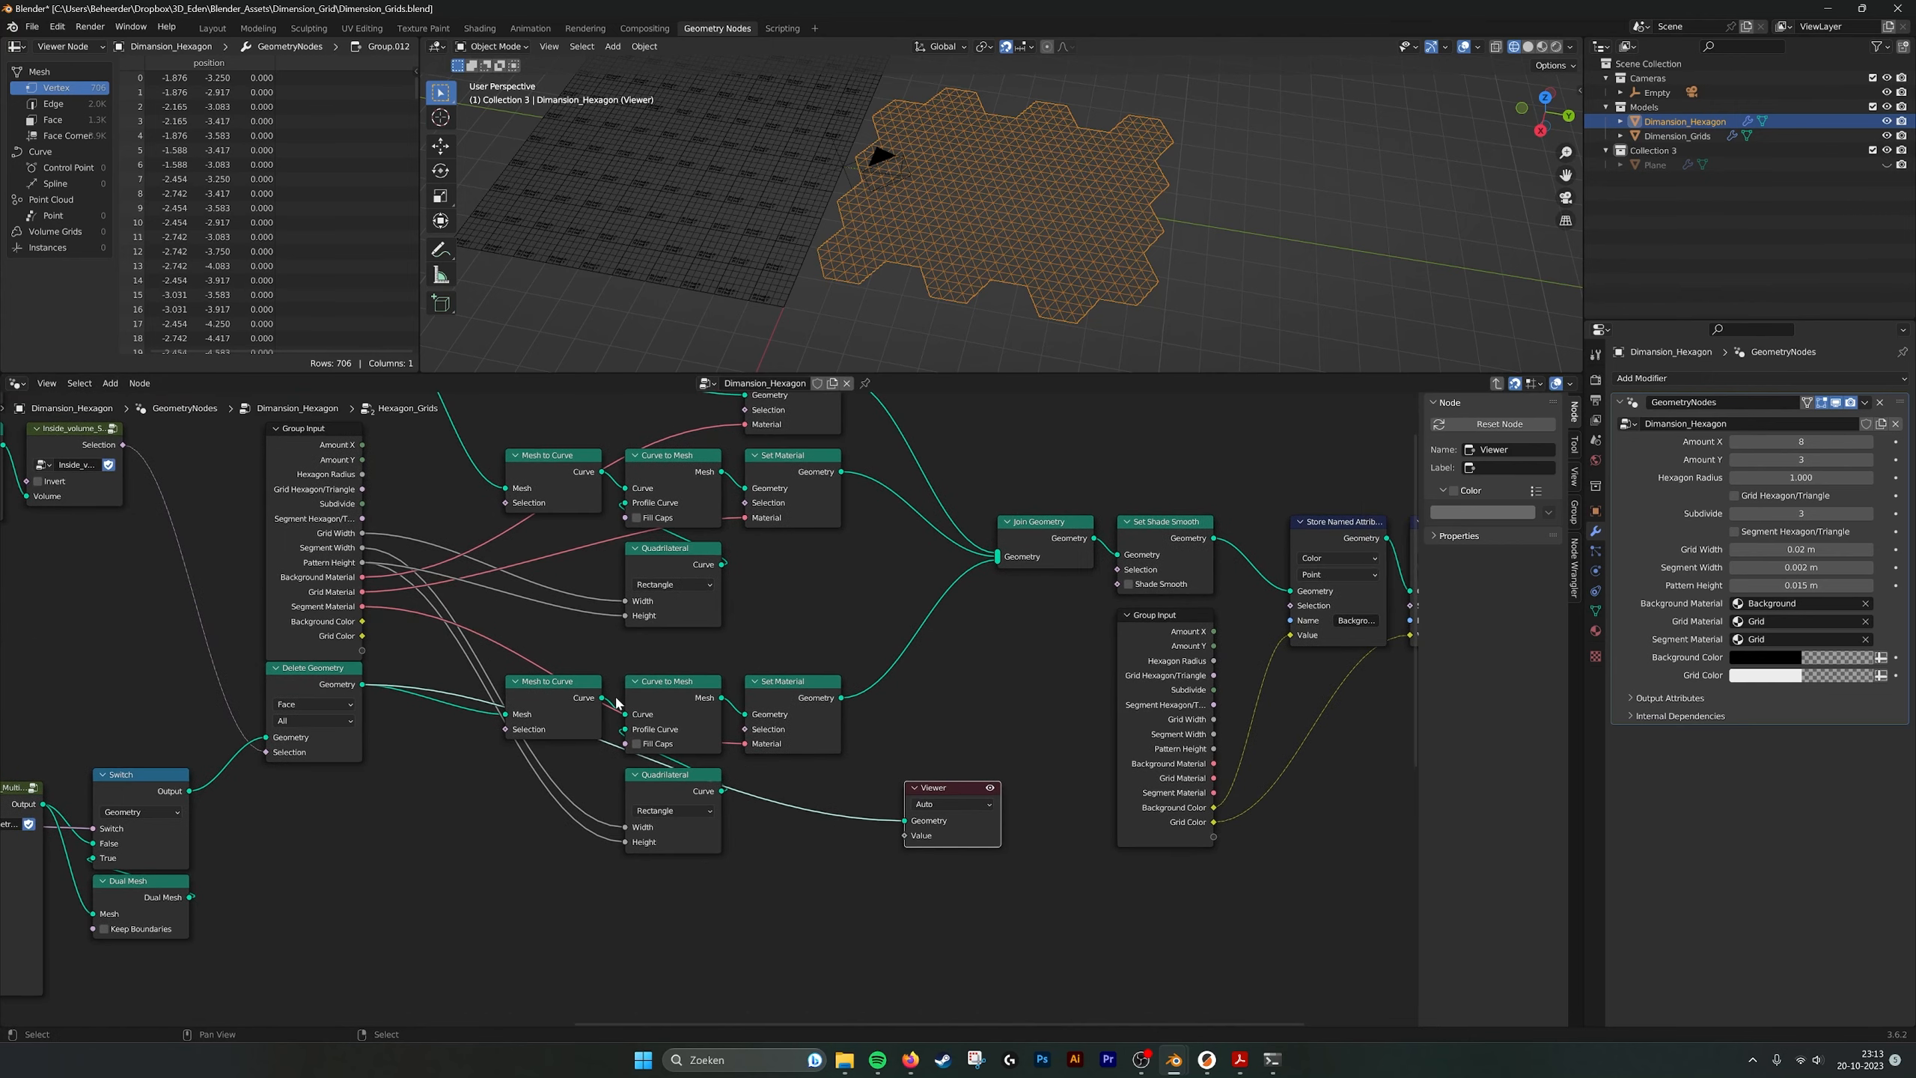
Preview the lower branch's Mesh to Curve output and then its Curve to Mesh output in the Viewer.
drag(601, 698, 912, 824)
scroll(716, 706, up, 1)
mouse_move(723, 702)
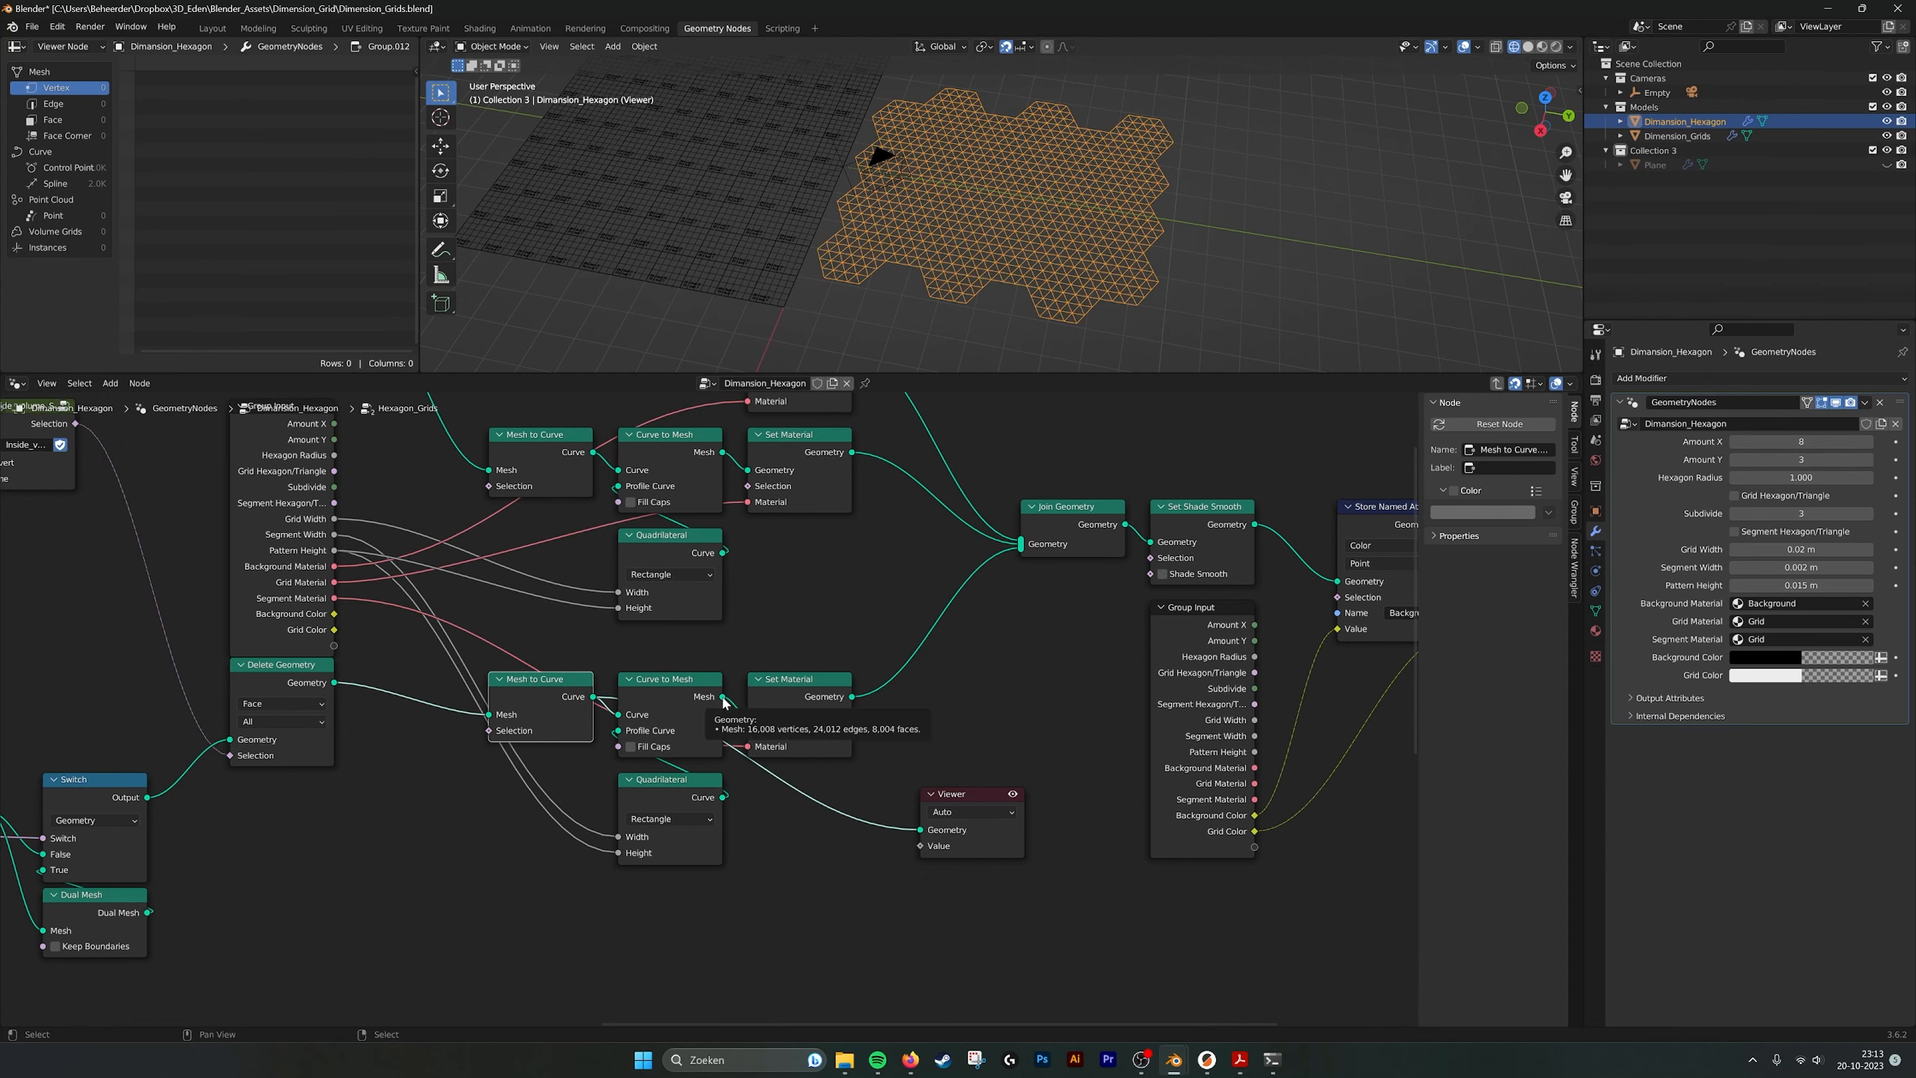
drag(723, 697, 920, 829)
middle_drag(1090, 244, 1053, 200)
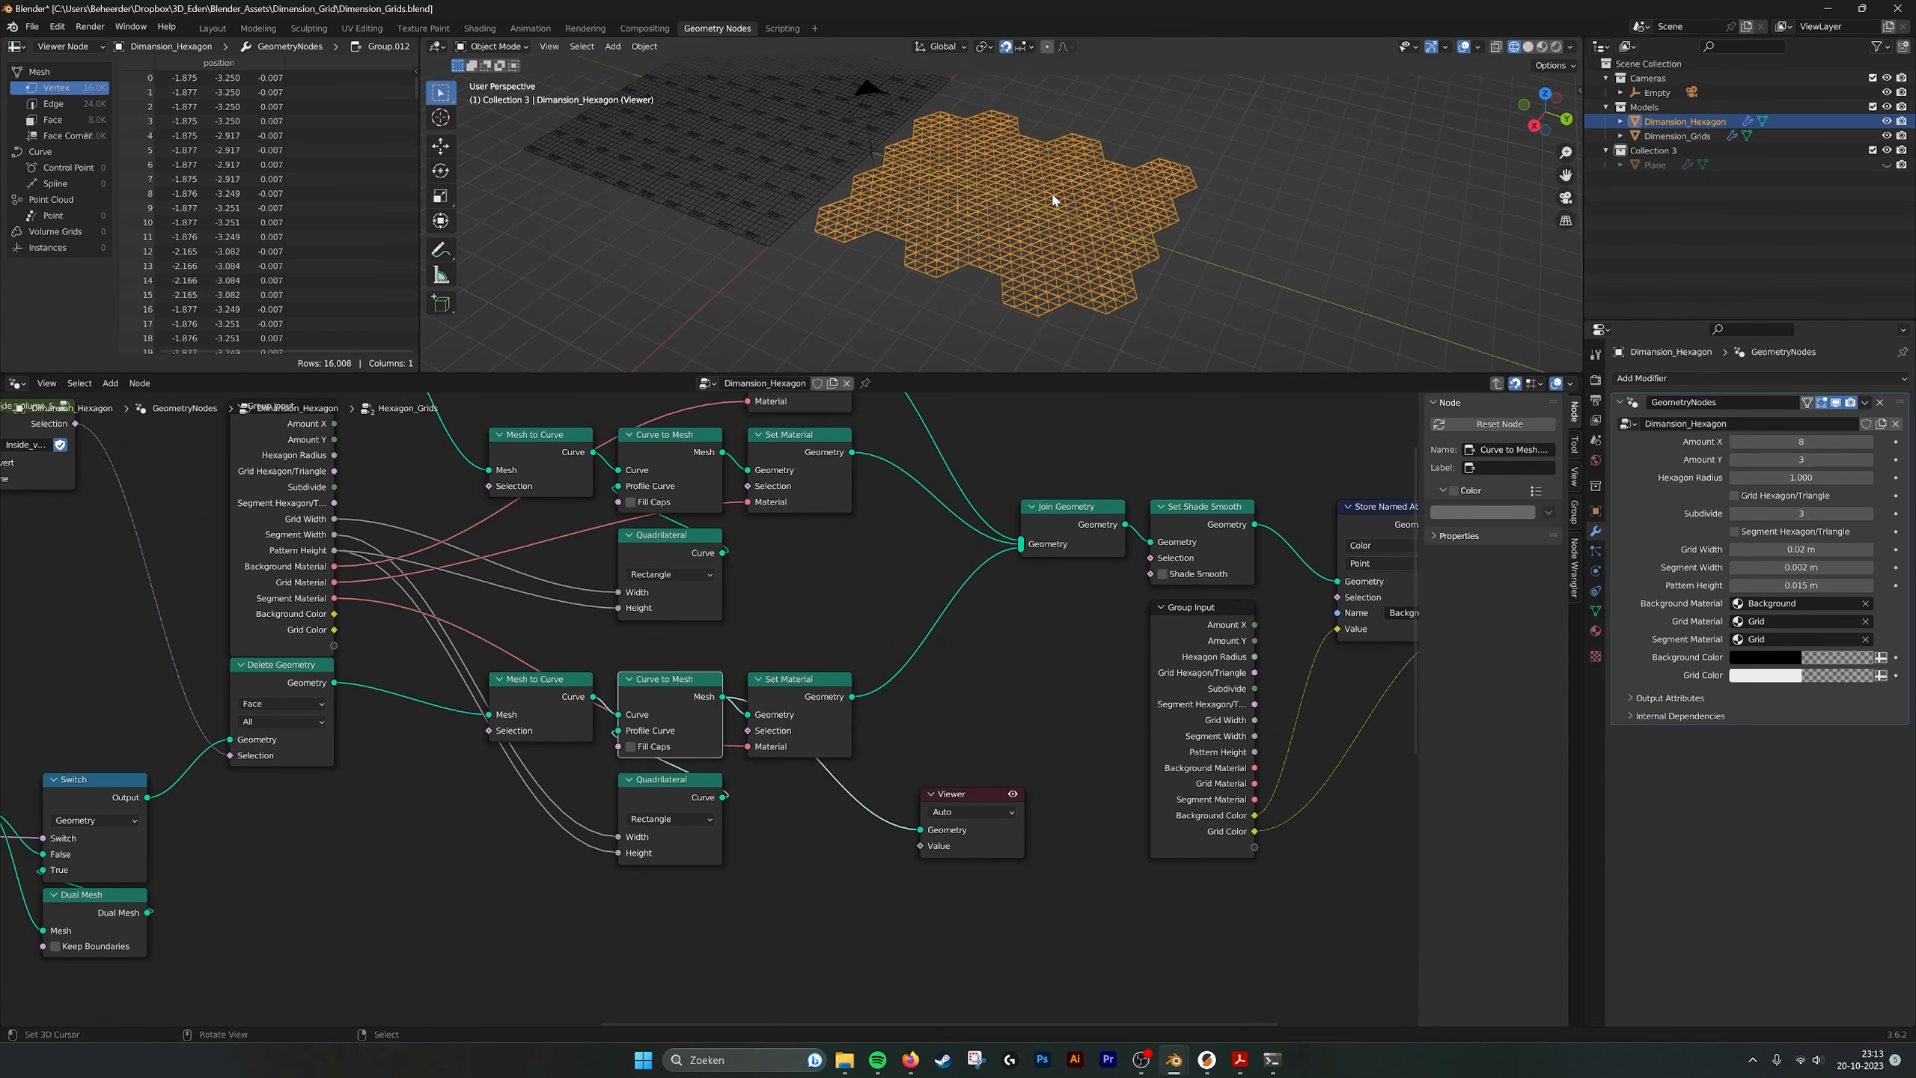
scroll(1053, 200, up, 6)
scroll(1009, 254, down, 5)
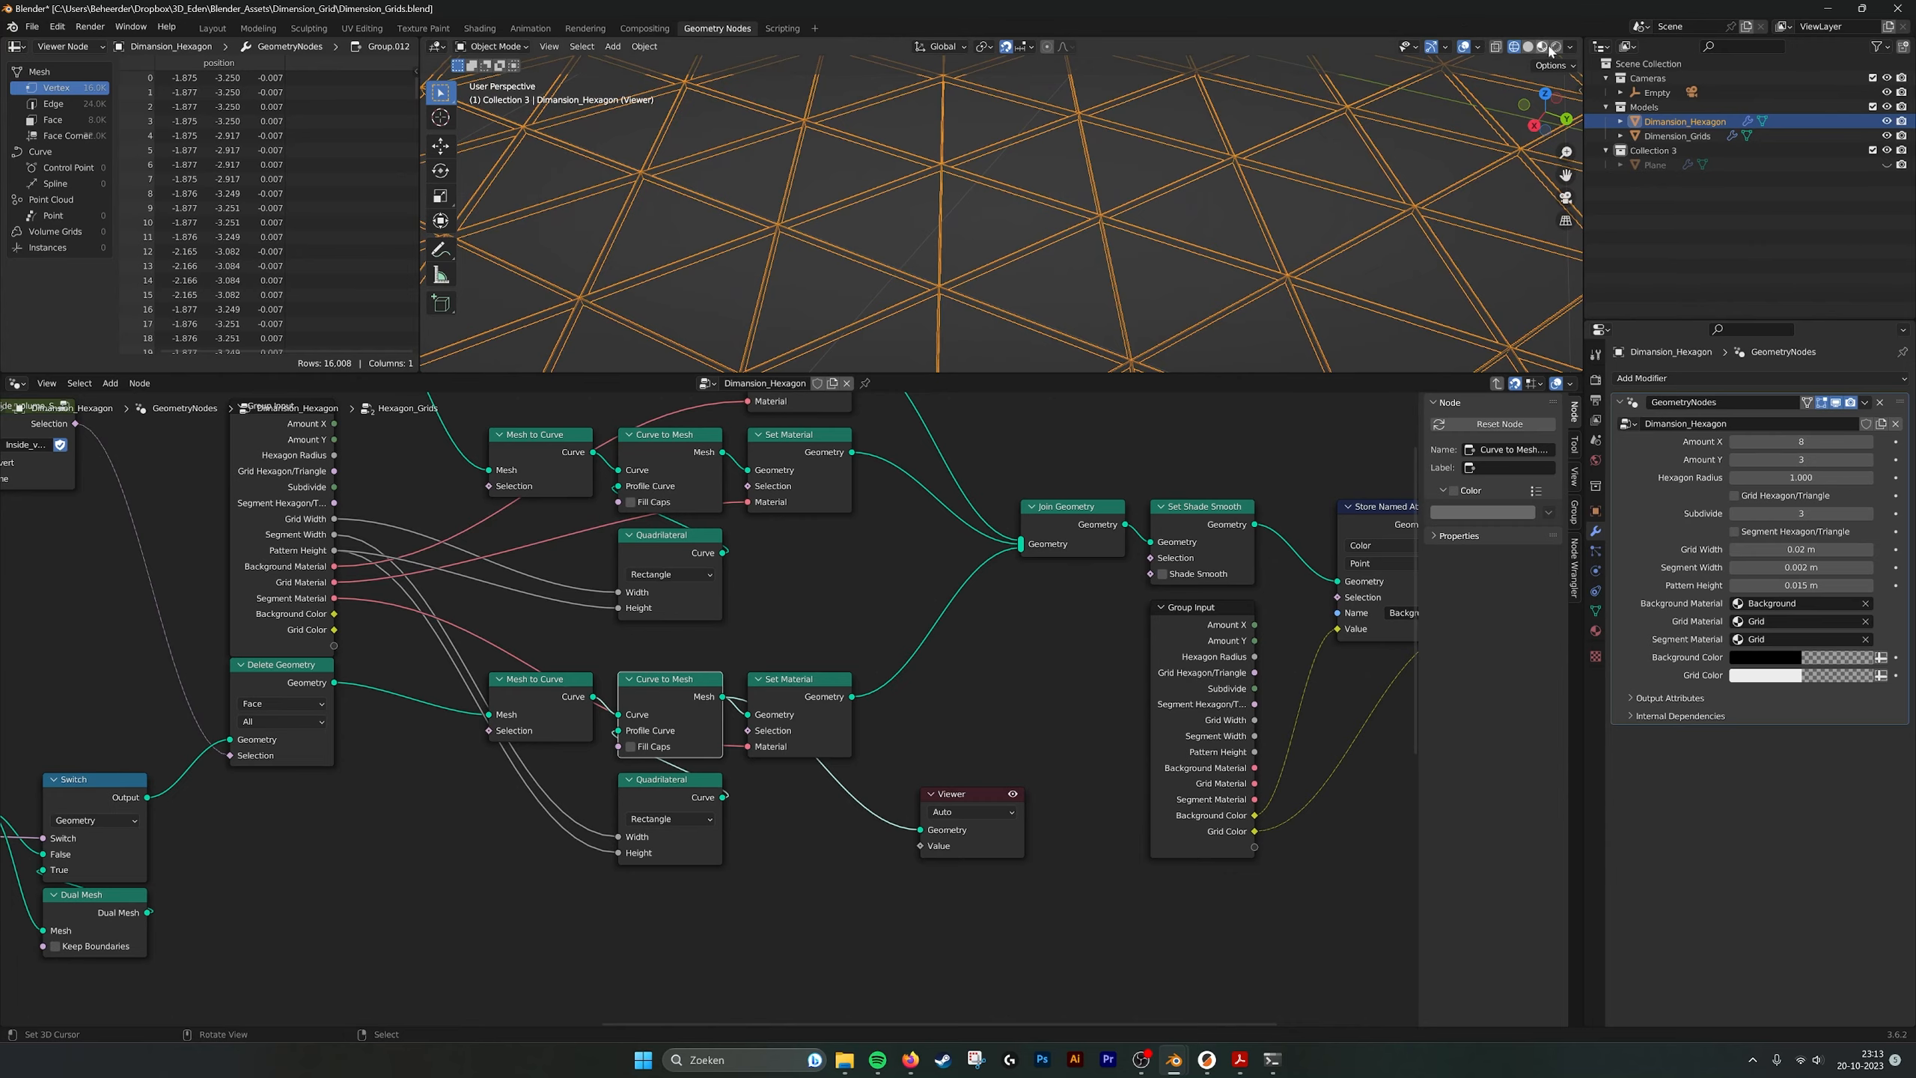
Switch the viewport to solid shading, deselect the object and inspect the grid lines up close.
click(1498, 49)
scroll(1463, 63, down, 4)
click(1446, 101)
mouse_move(1321, 238)
middle_down()
mouse_move(1205, 268)
mouse_move(1357, 238)
middle_up()
scroll(1282, 261, up, 8)
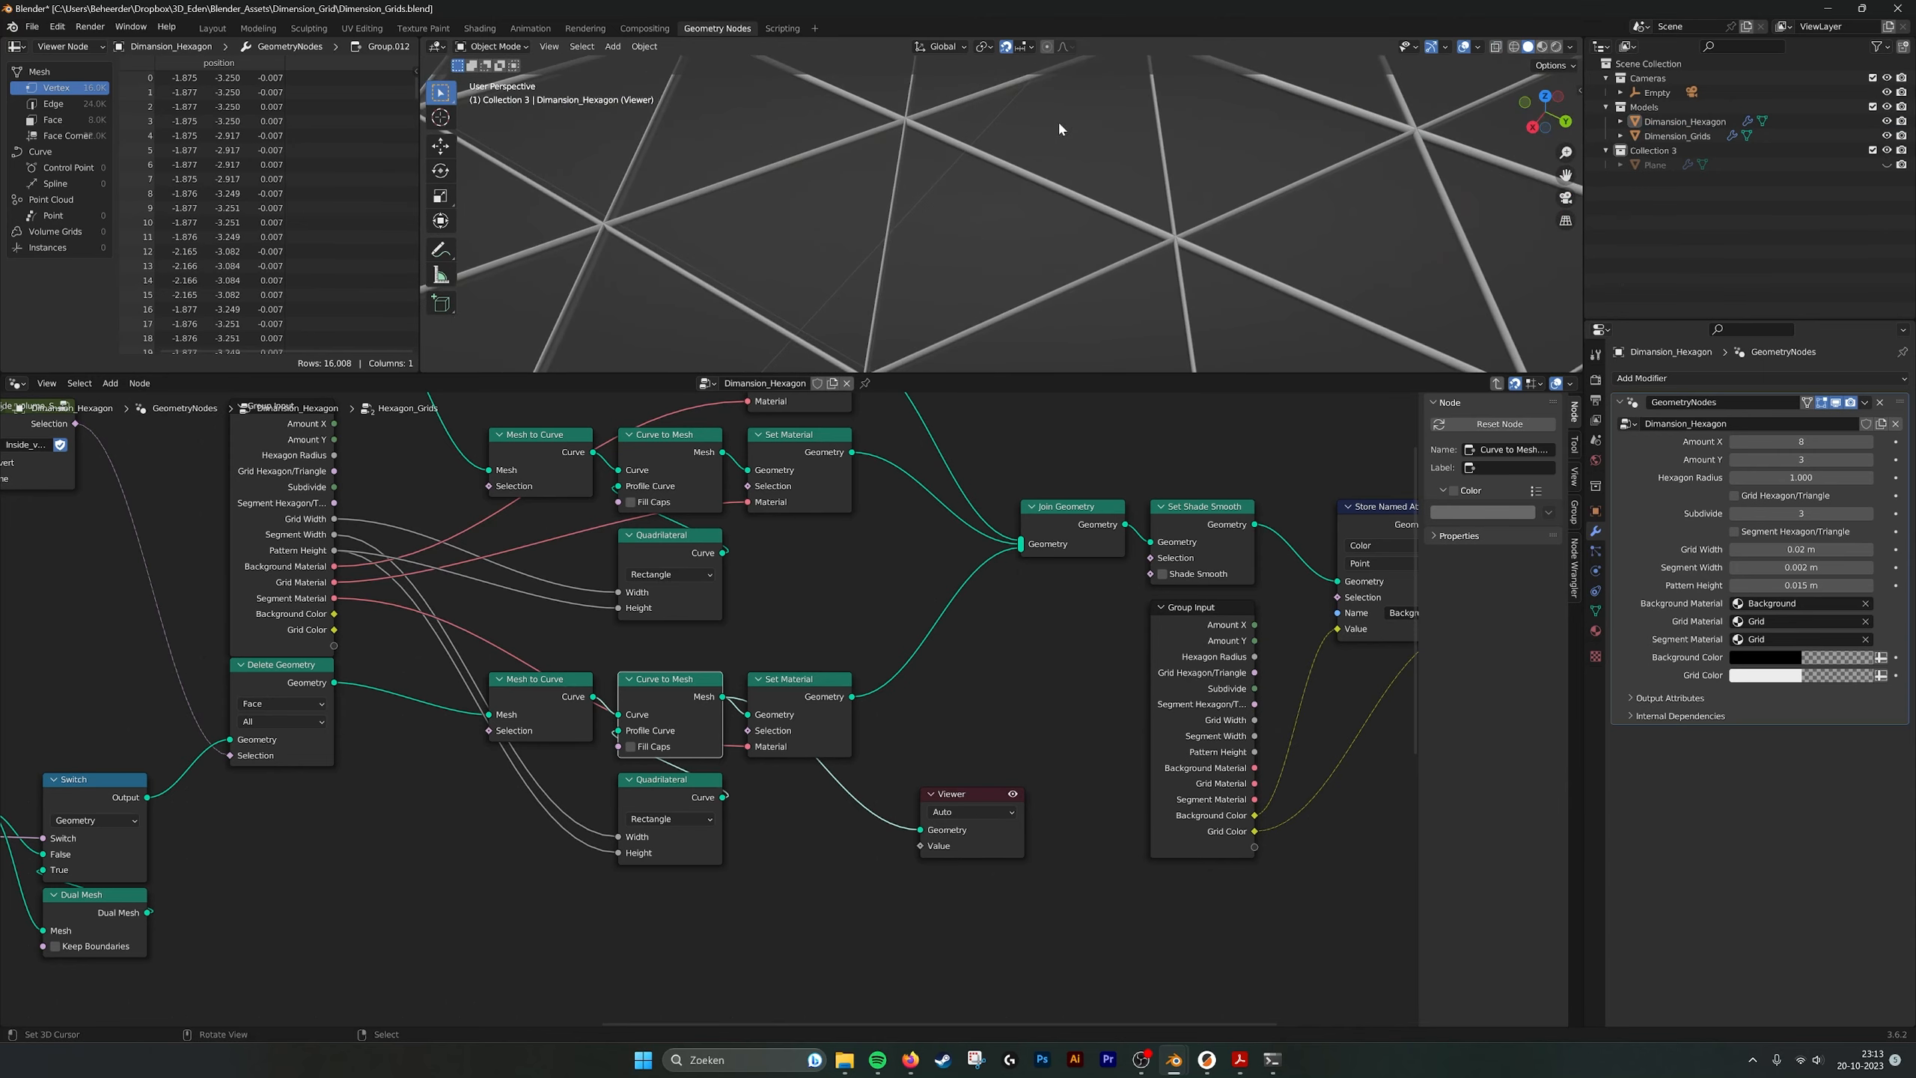
Switch the viewport to material preview shading and inspect the previewed Curve to Mesh grid lines up close.
scroll(1129, 201, down, 8)
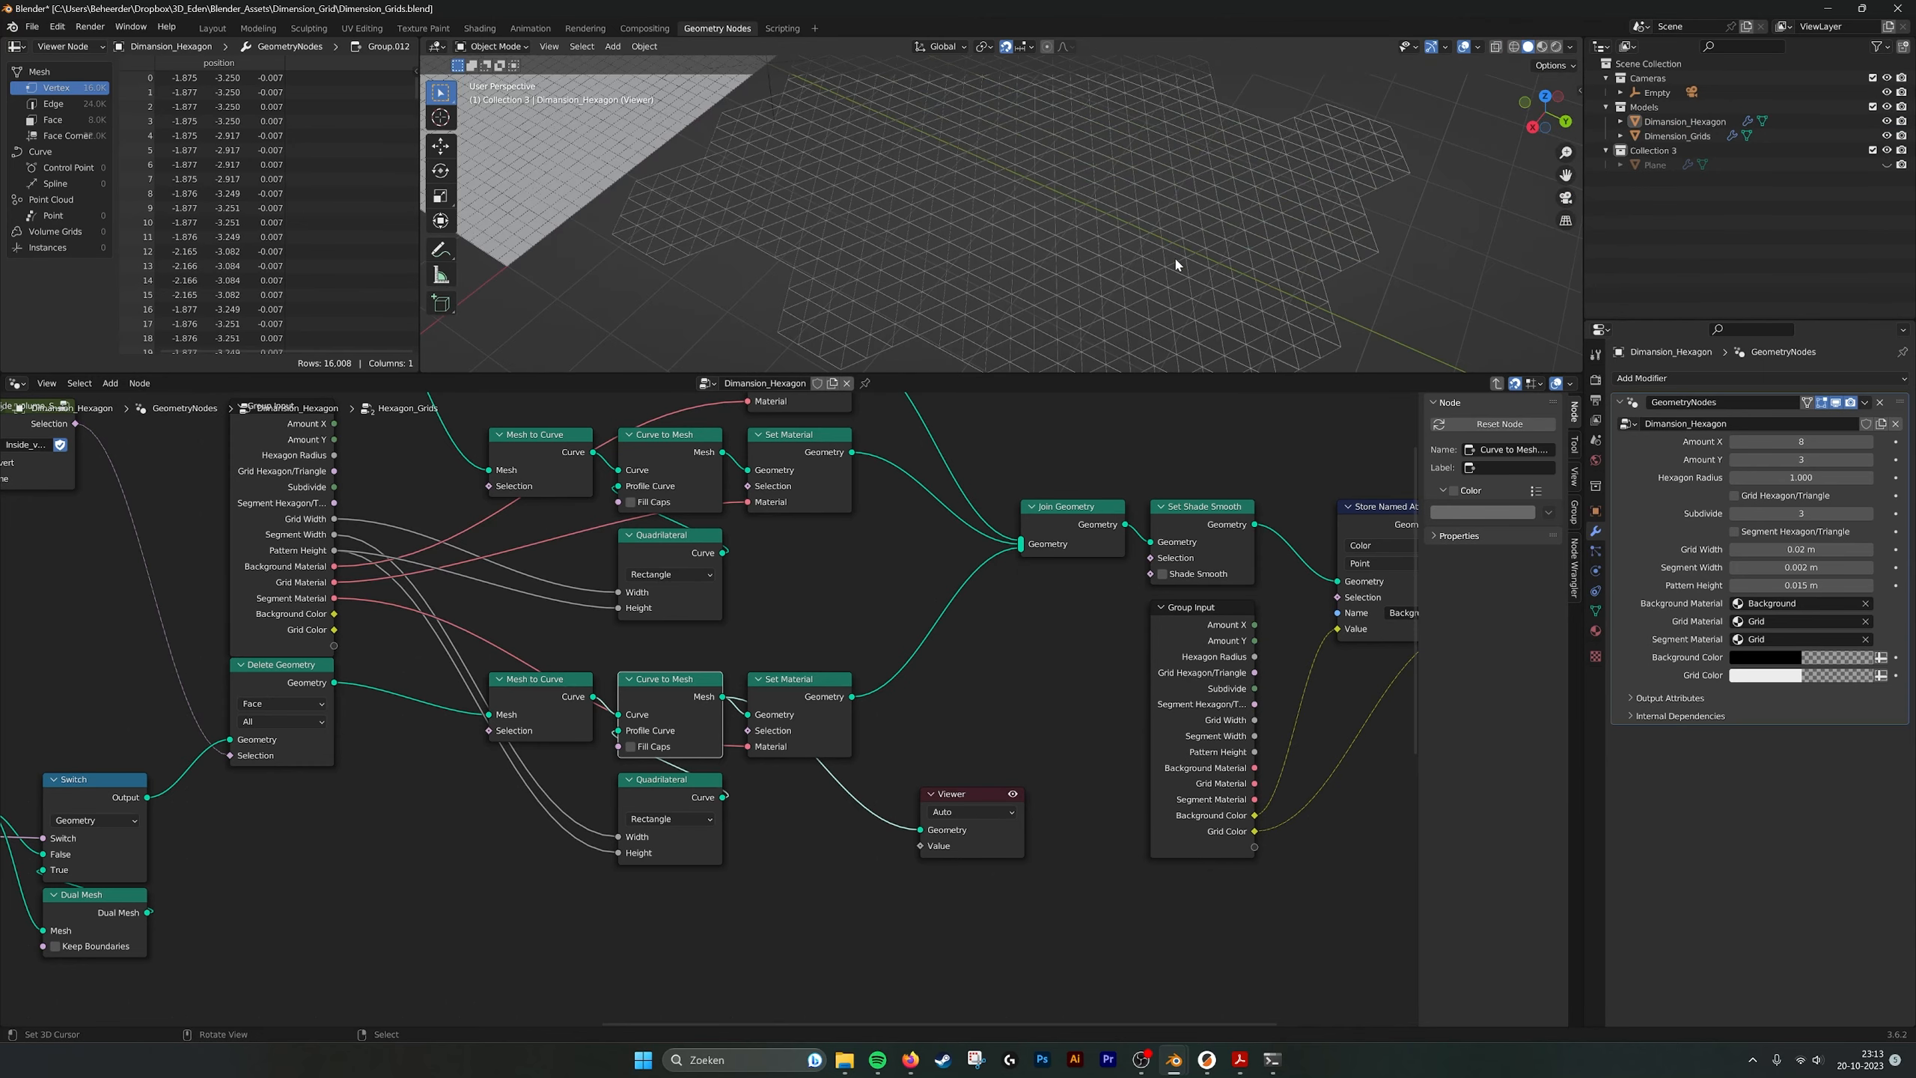
scroll(1059, 316, up, 5)
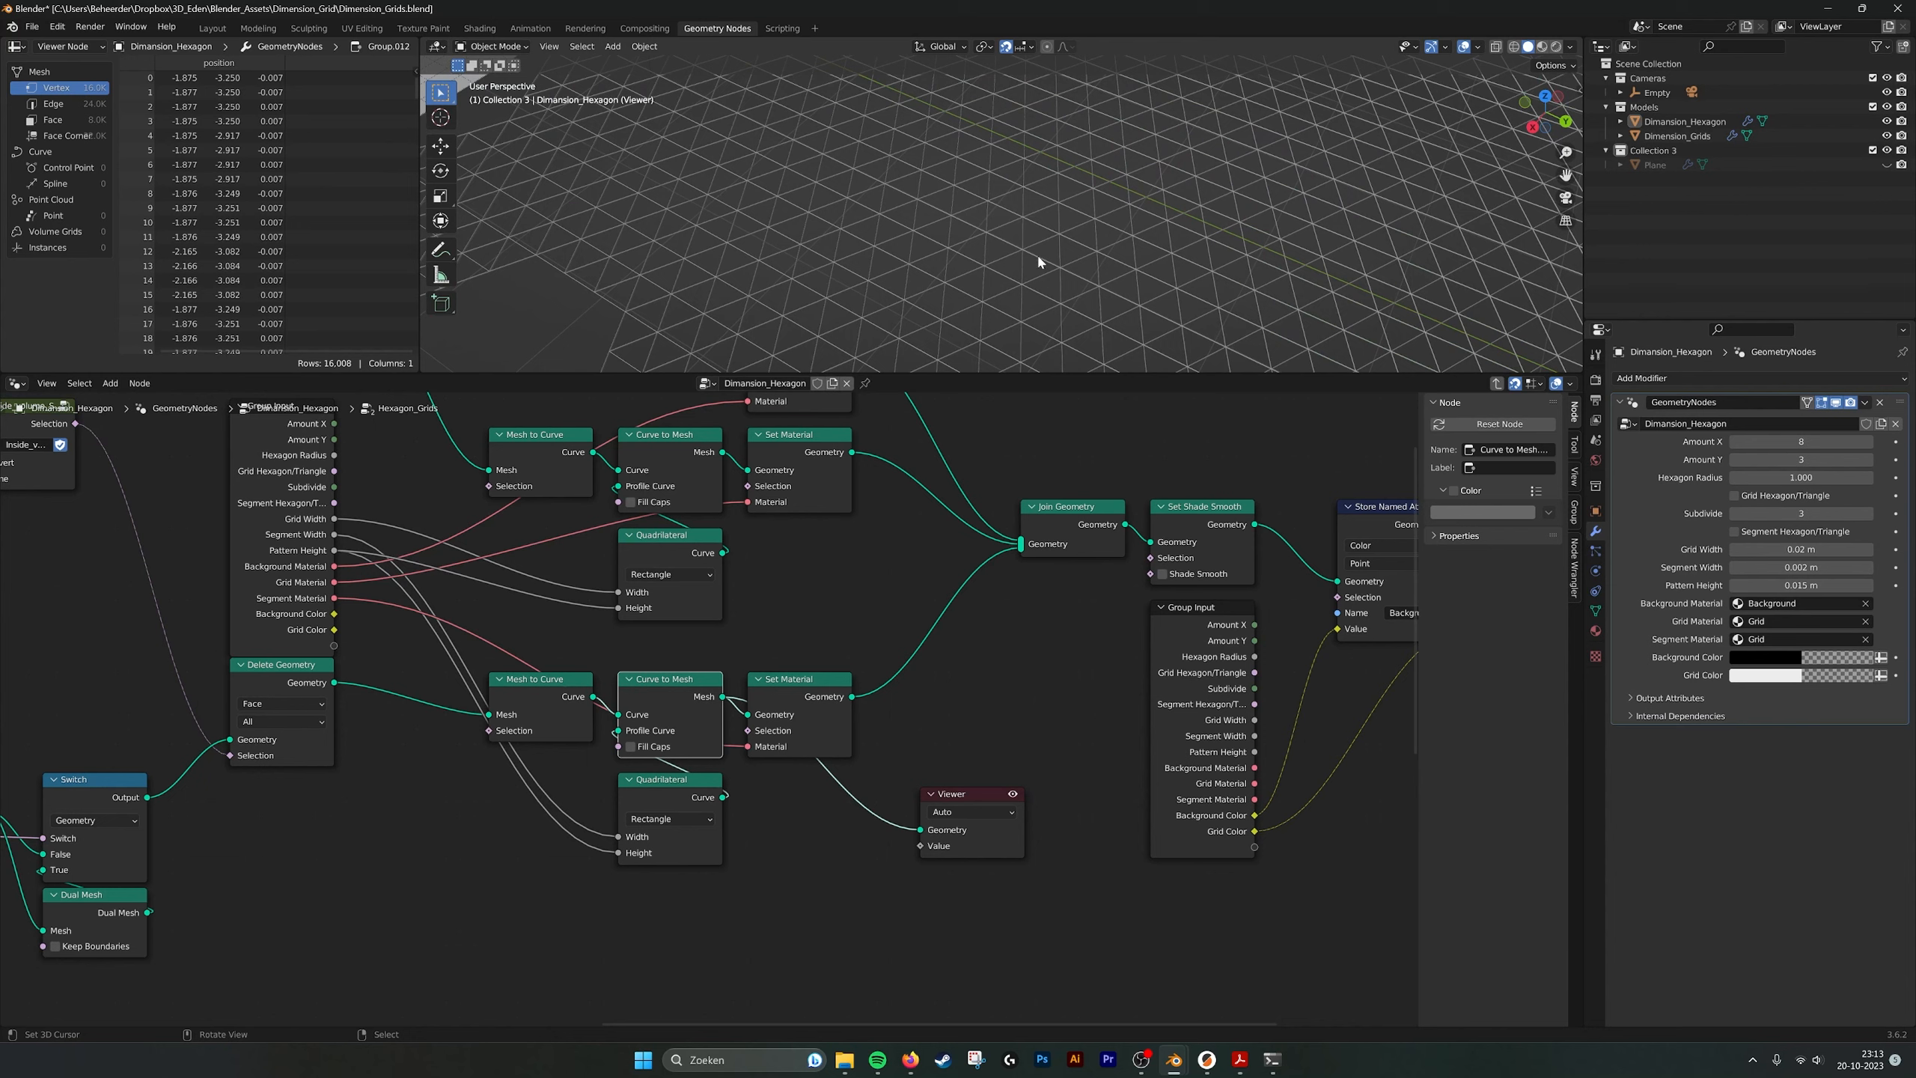
click(1542, 46)
scroll(1138, 281, up, 4)
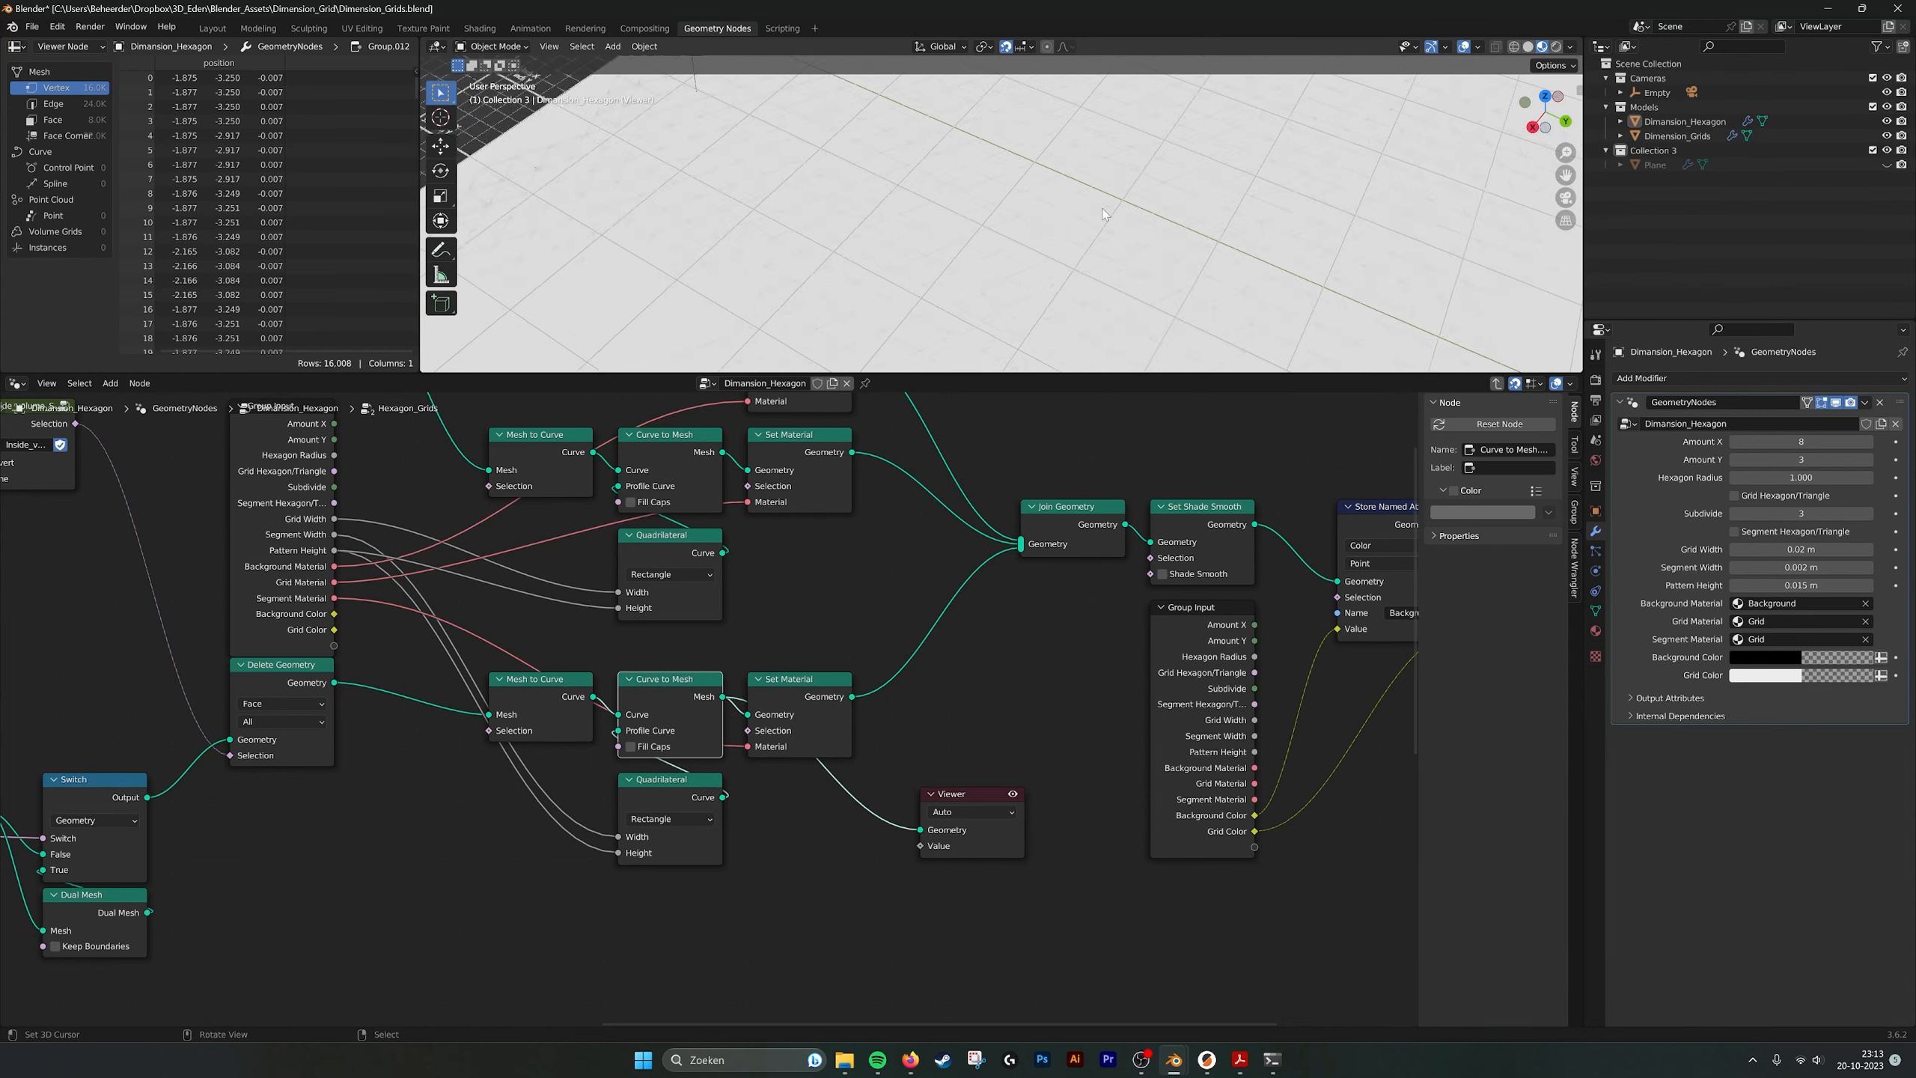
scroll(968, 509, down, 1)
middle_drag(916, 441, 905, 471)
scroll(1081, 139, up, 3)
scroll(1106, 316, up, 3)
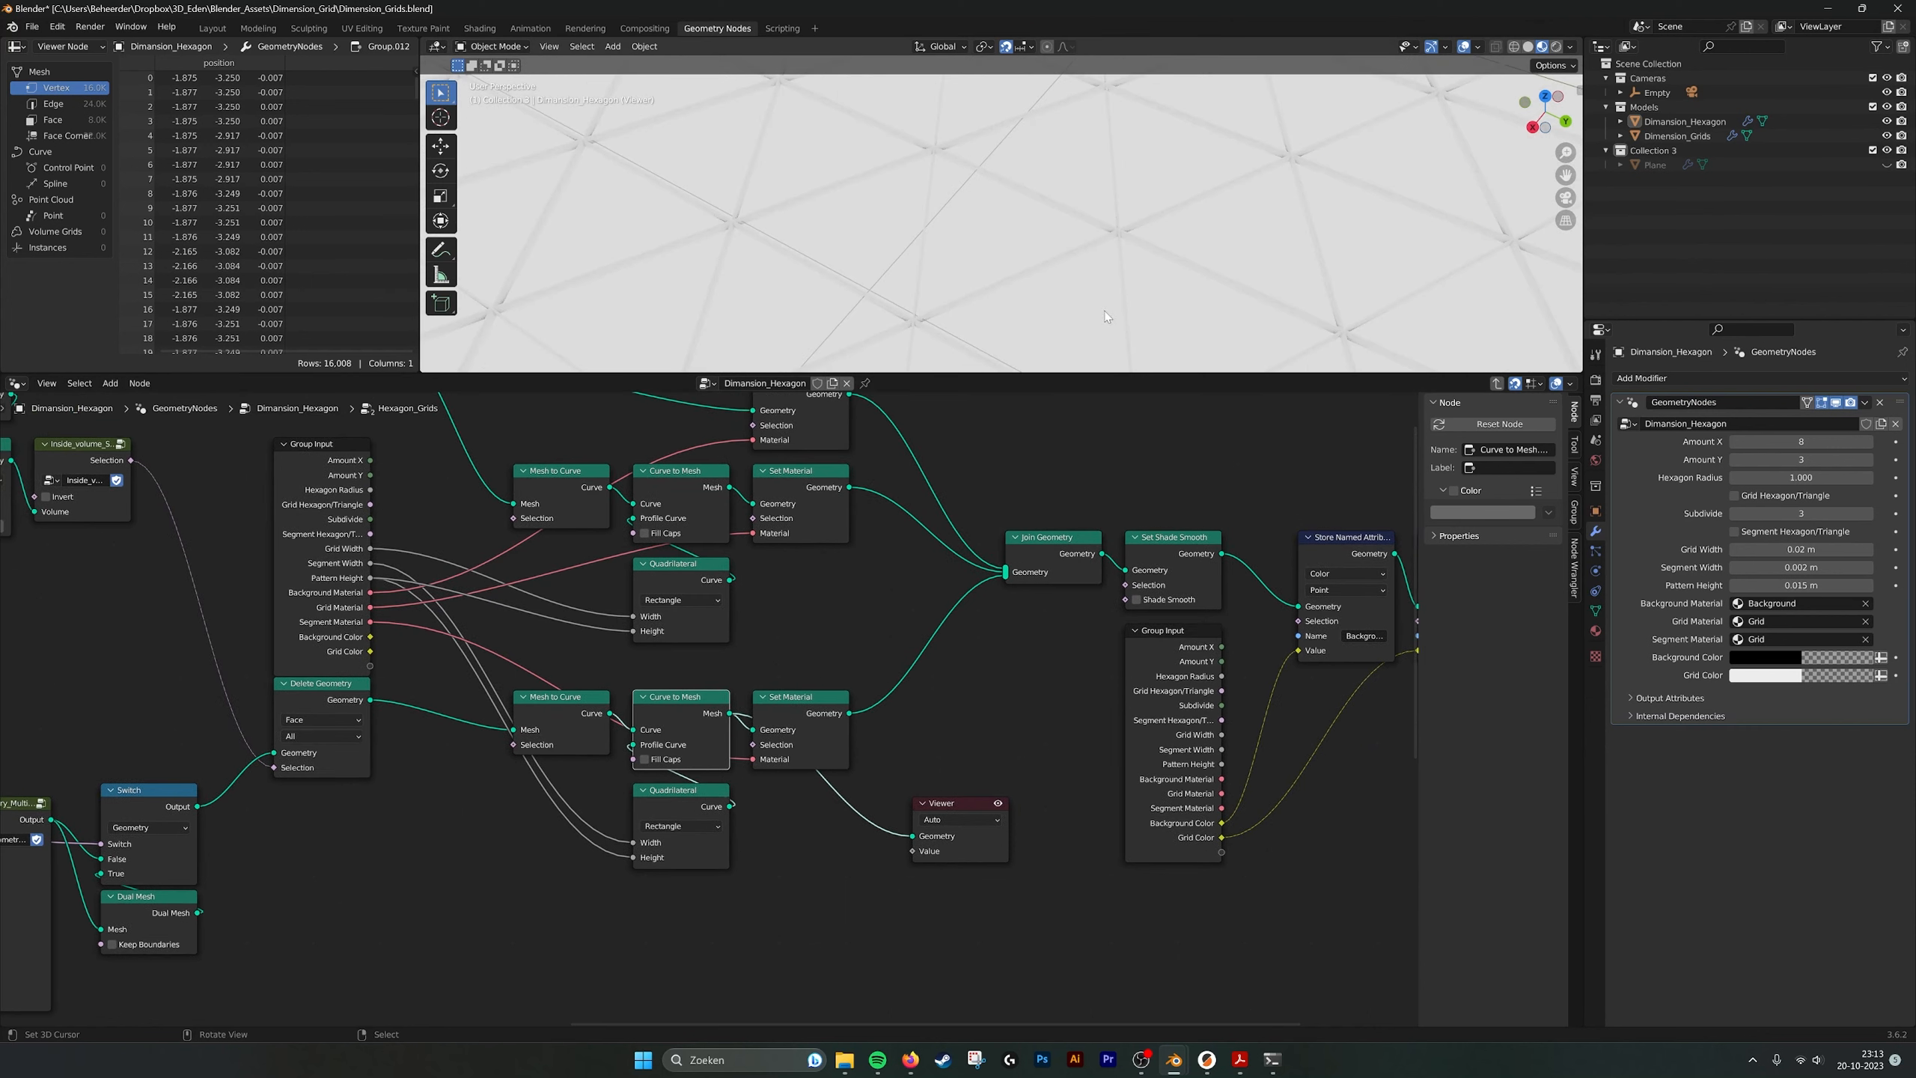
scroll(1184, 188, down, 5)
scroll(1183, 599, down, 5)
Move the Viewer node above the Join Geometry node, connect the joined geometry to it and inspect the combined grid.
middle_drag(1182, 599, 920, 649)
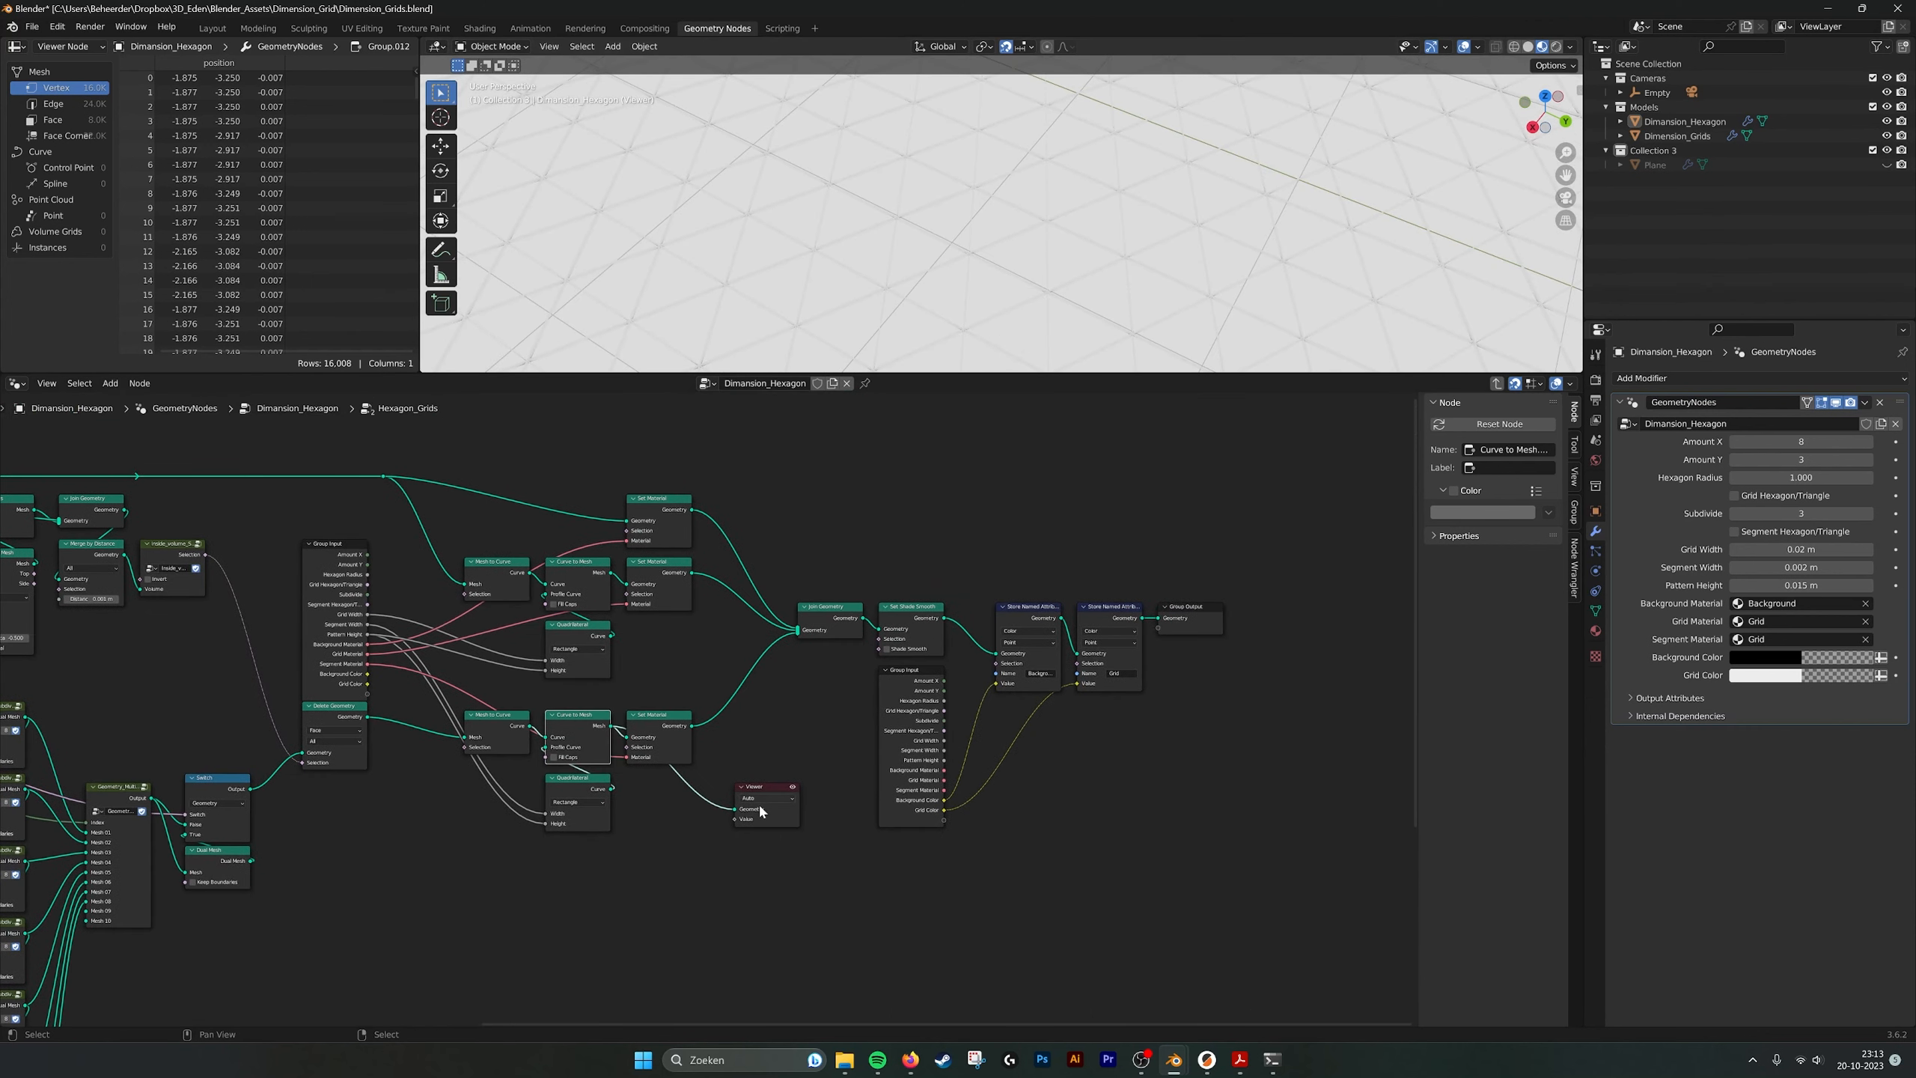
drag(760, 791, 945, 530)
drag(863, 619, 916, 539)
scroll(1176, 179, down, 4)
middle_drag(1176, 180, 999, 202)
scroll(1185, 196, up, 7)
scroll(1189, 206, down, 3)
scroll(1088, 251, down, 1)
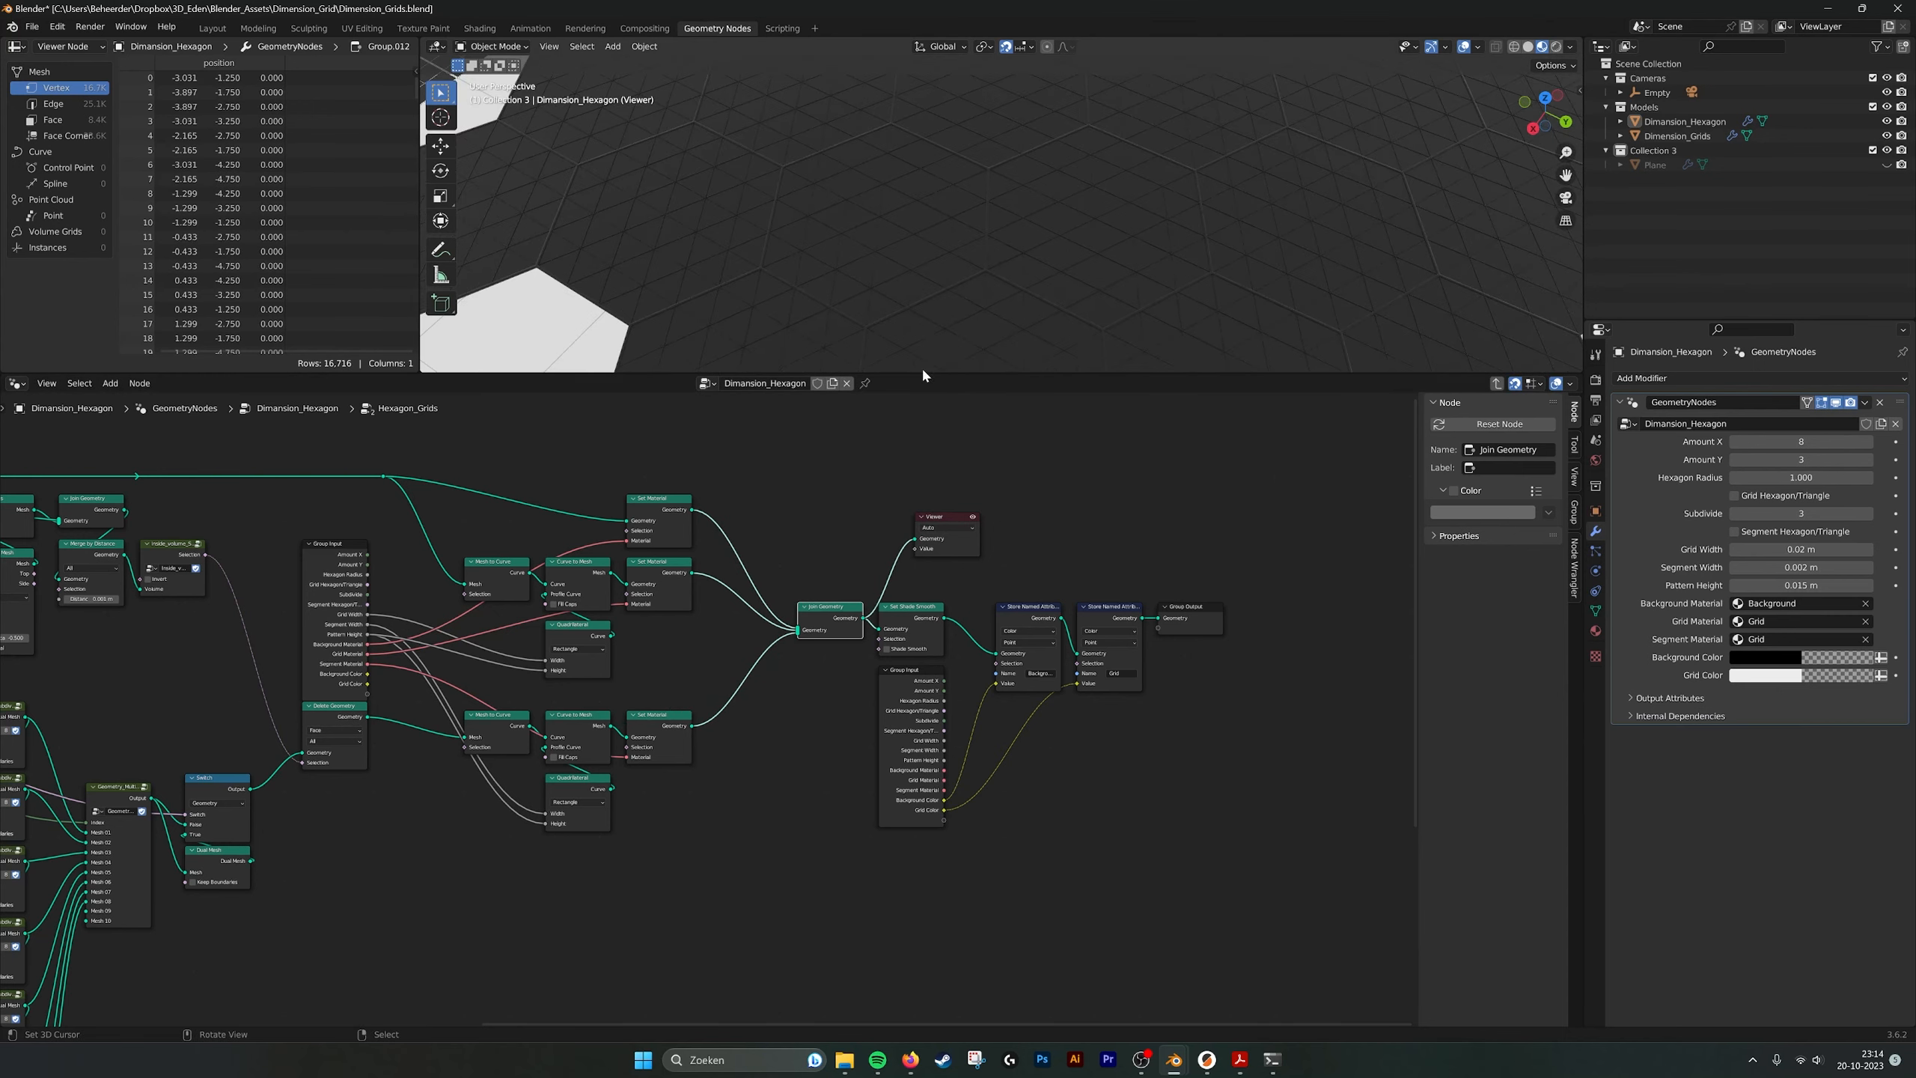
Preview the middle branch's Set Material output and then the lower branch's Set Material output in the Viewer.
middle_drag(590, 611, 752, 637)
middle_drag(826, 529, 755, 580)
scroll(762, 628, up, 5)
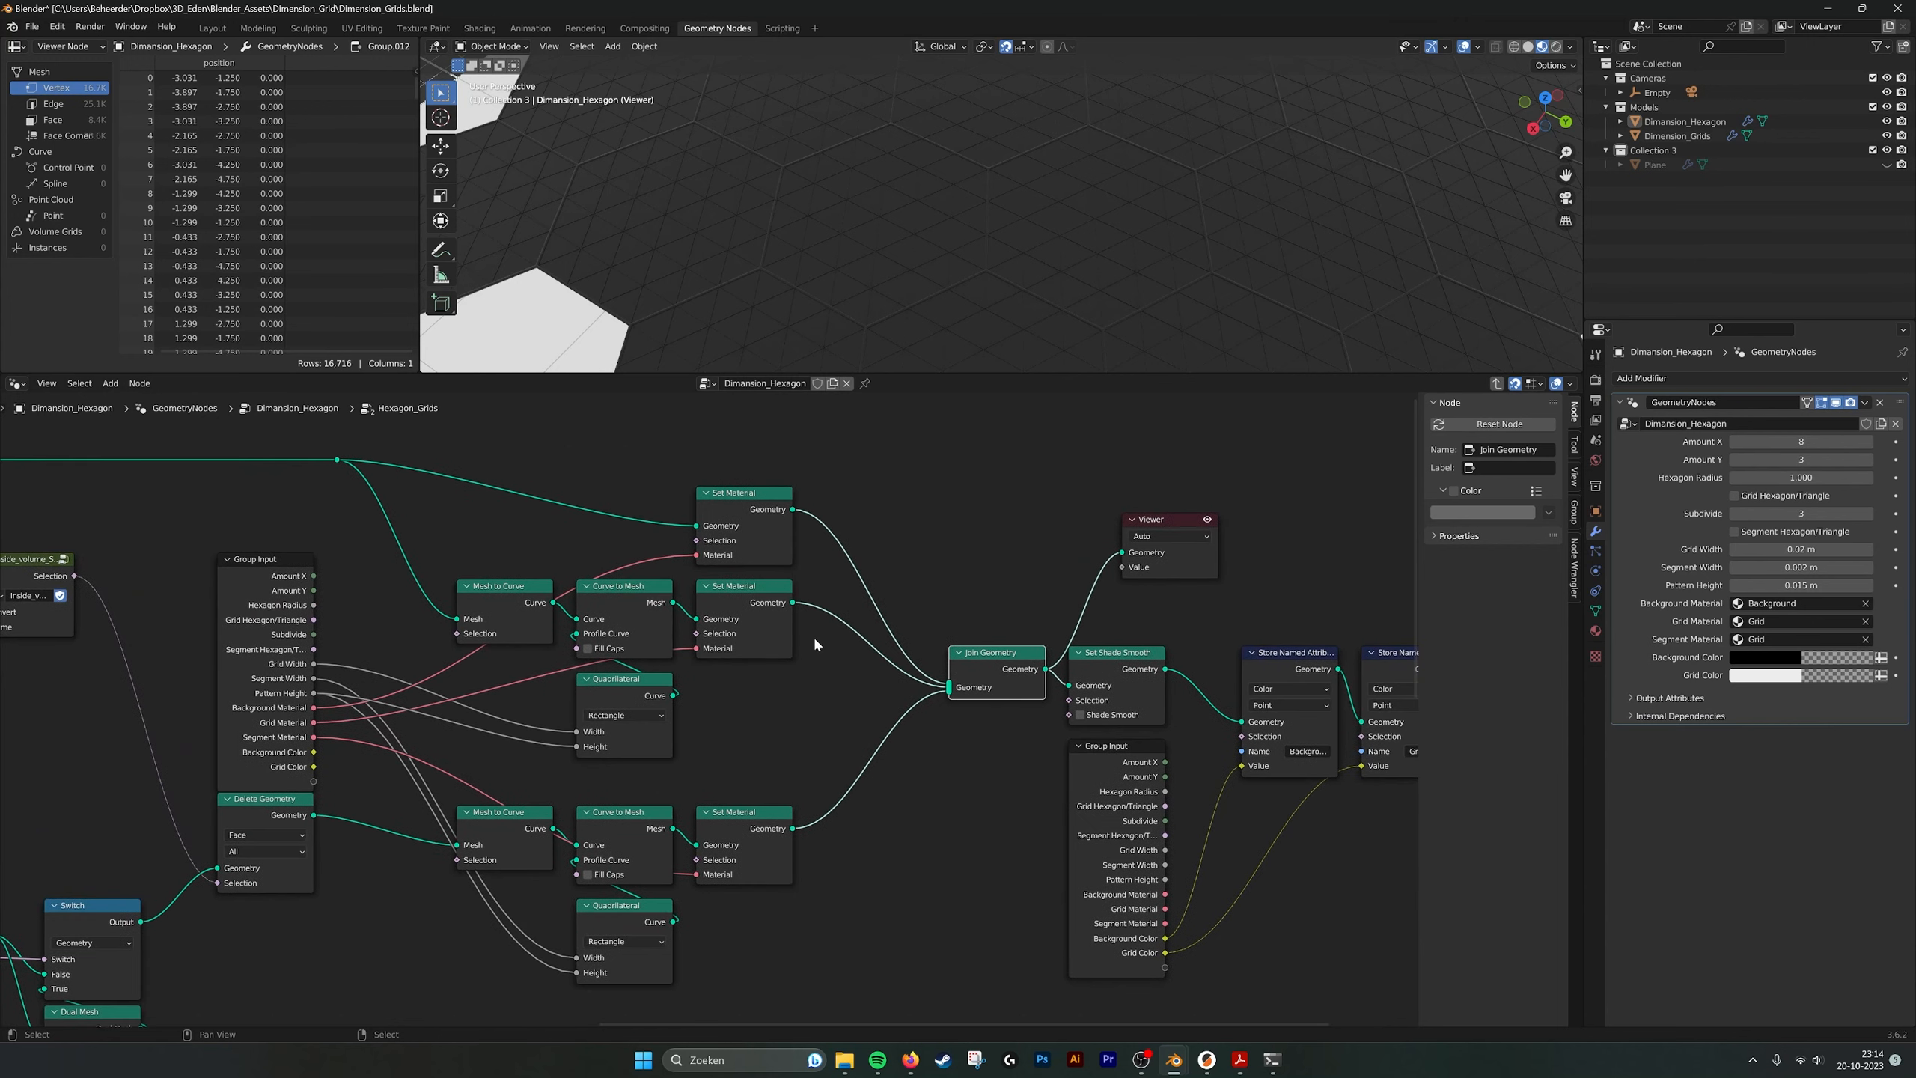
drag(791, 601, 1122, 552)
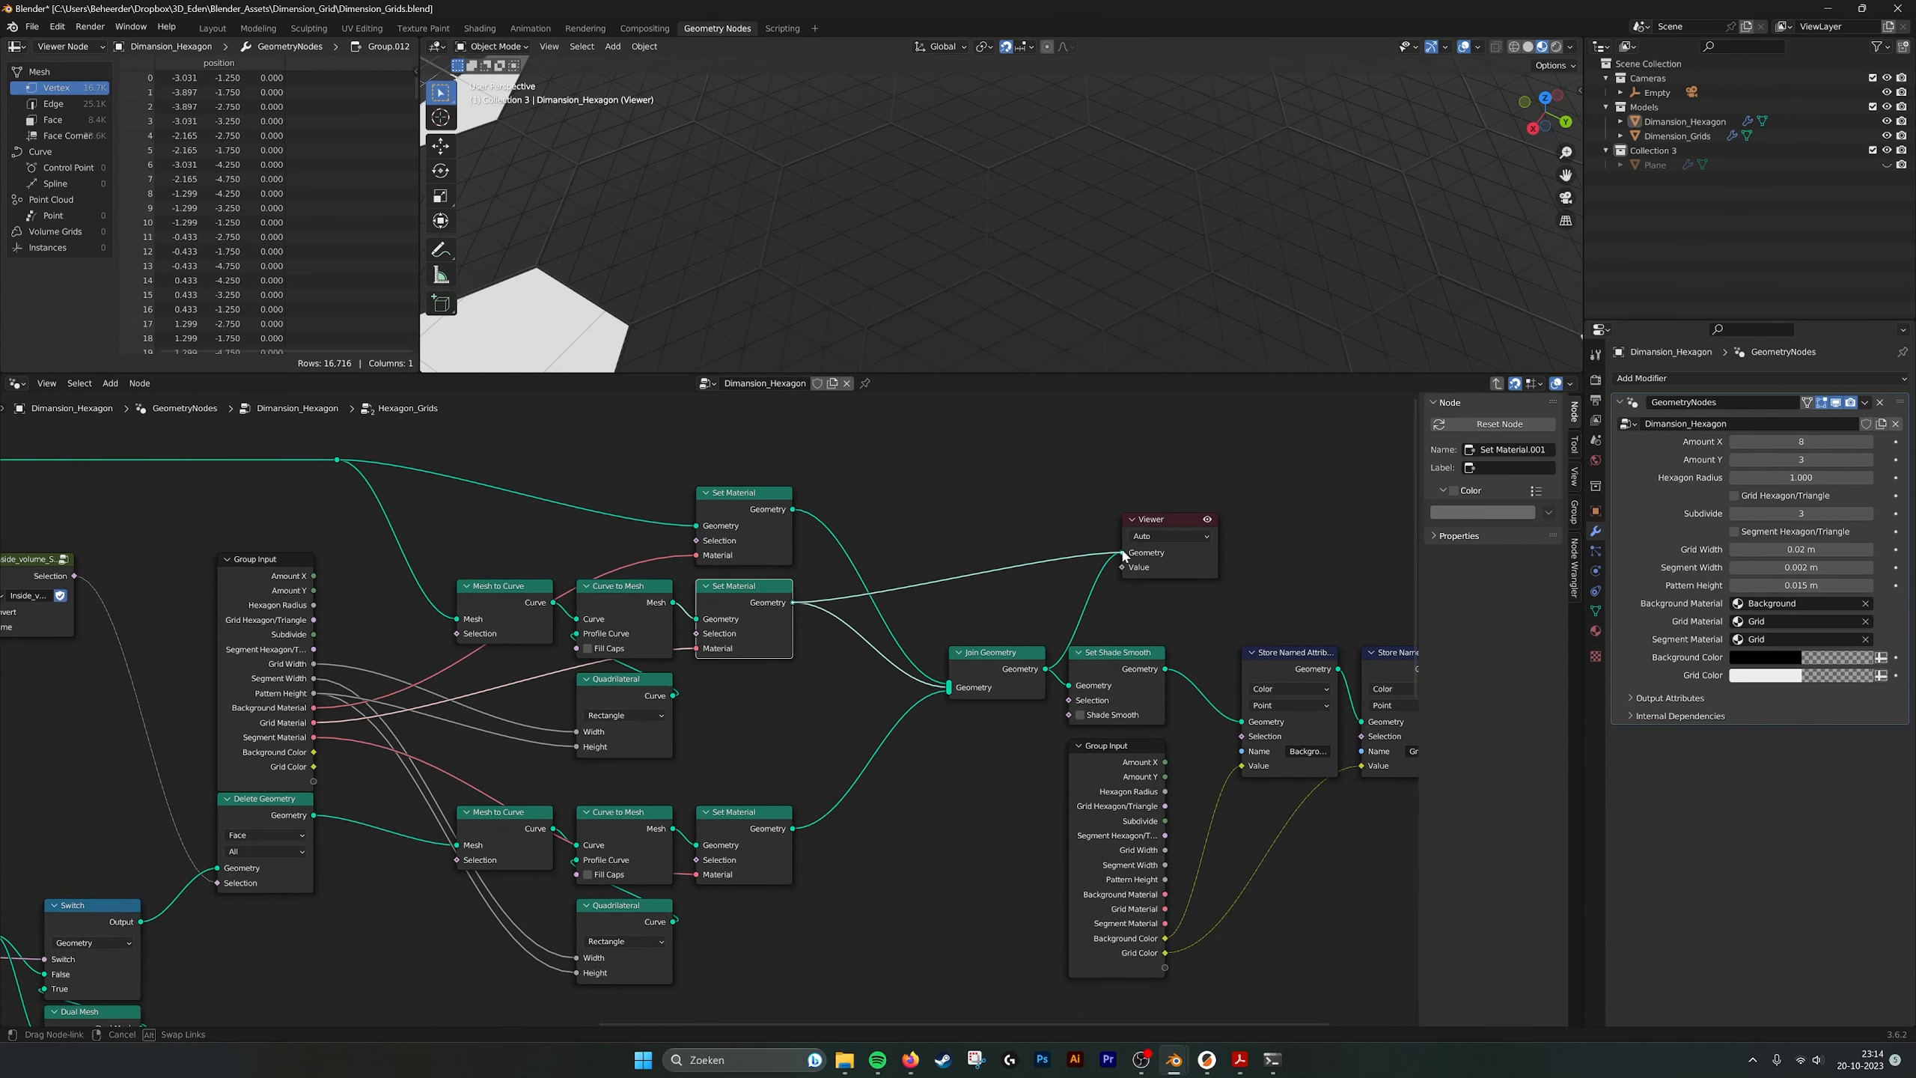
drag(794, 828, 1122, 552)
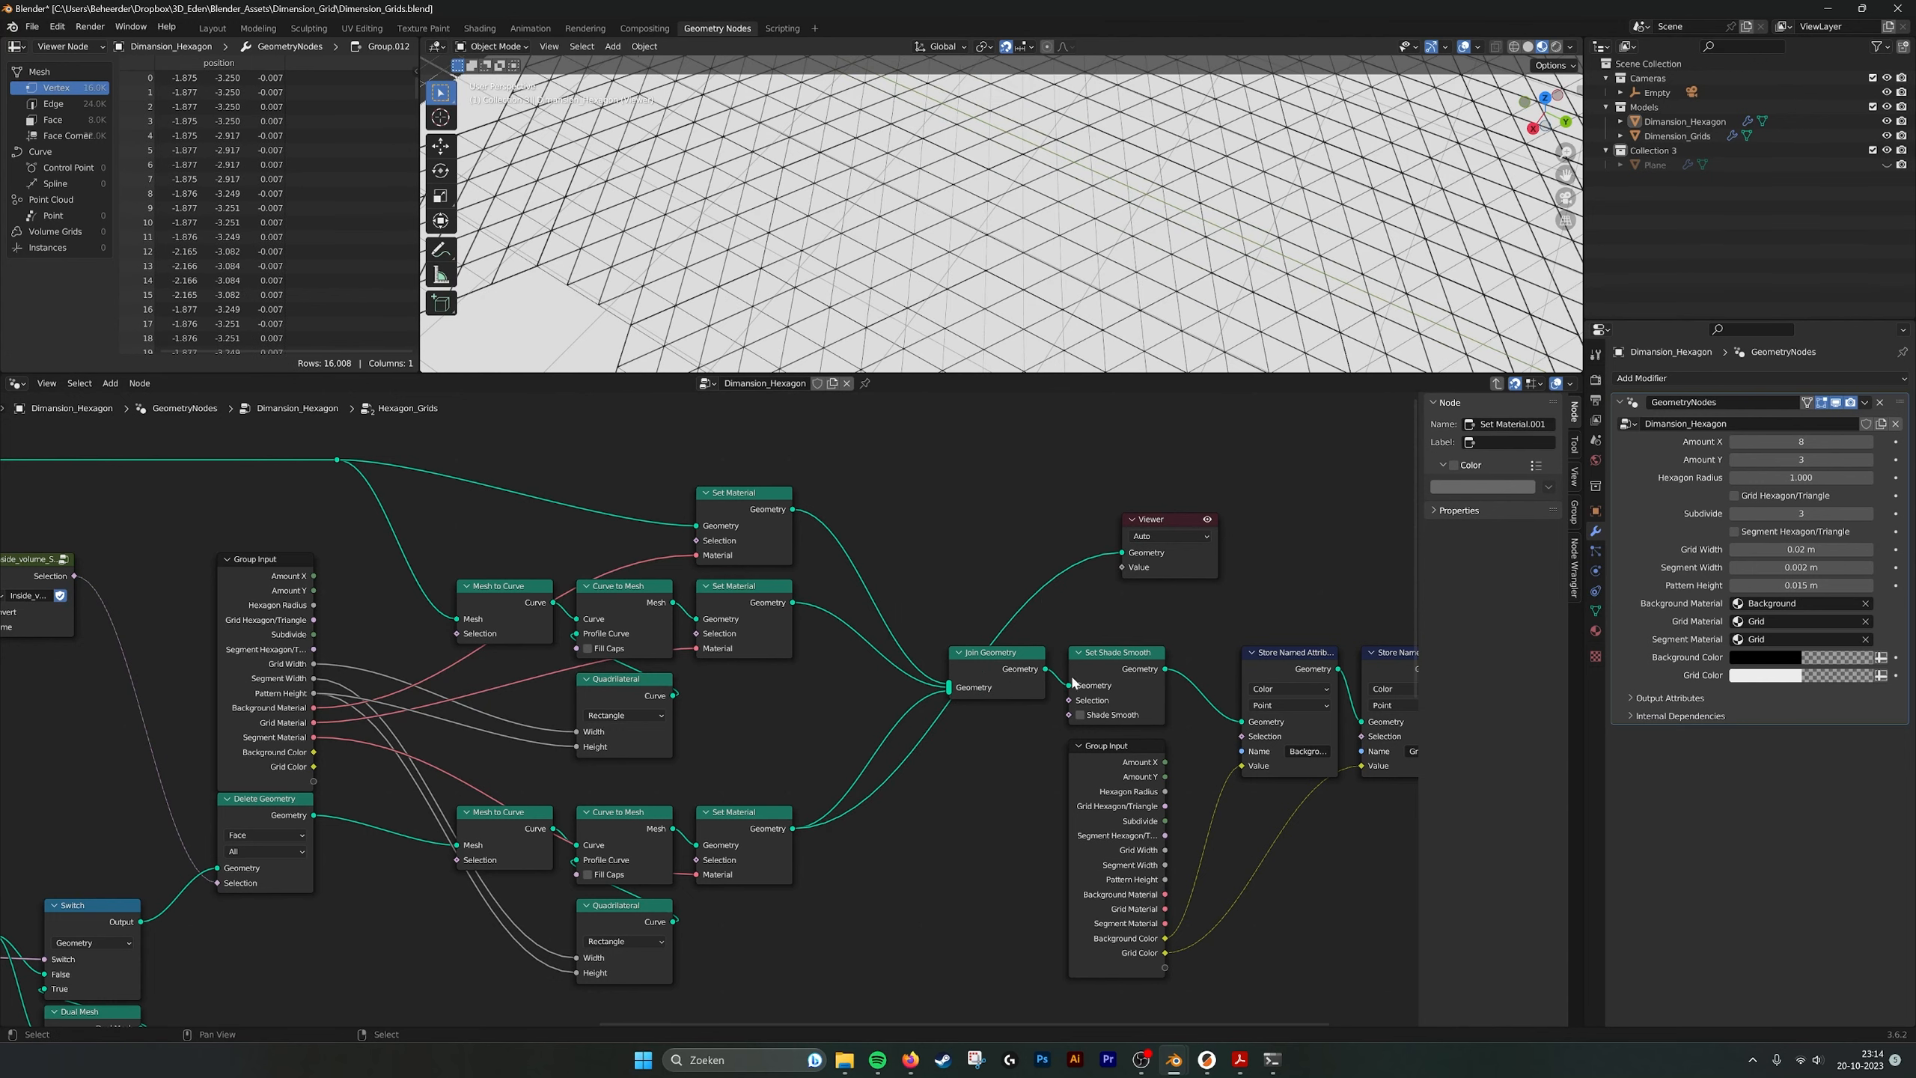
Reconnect the Join Geometry output to the Viewer and place the Viewer node above the Group Output.
drag(1046, 668, 1122, 552)
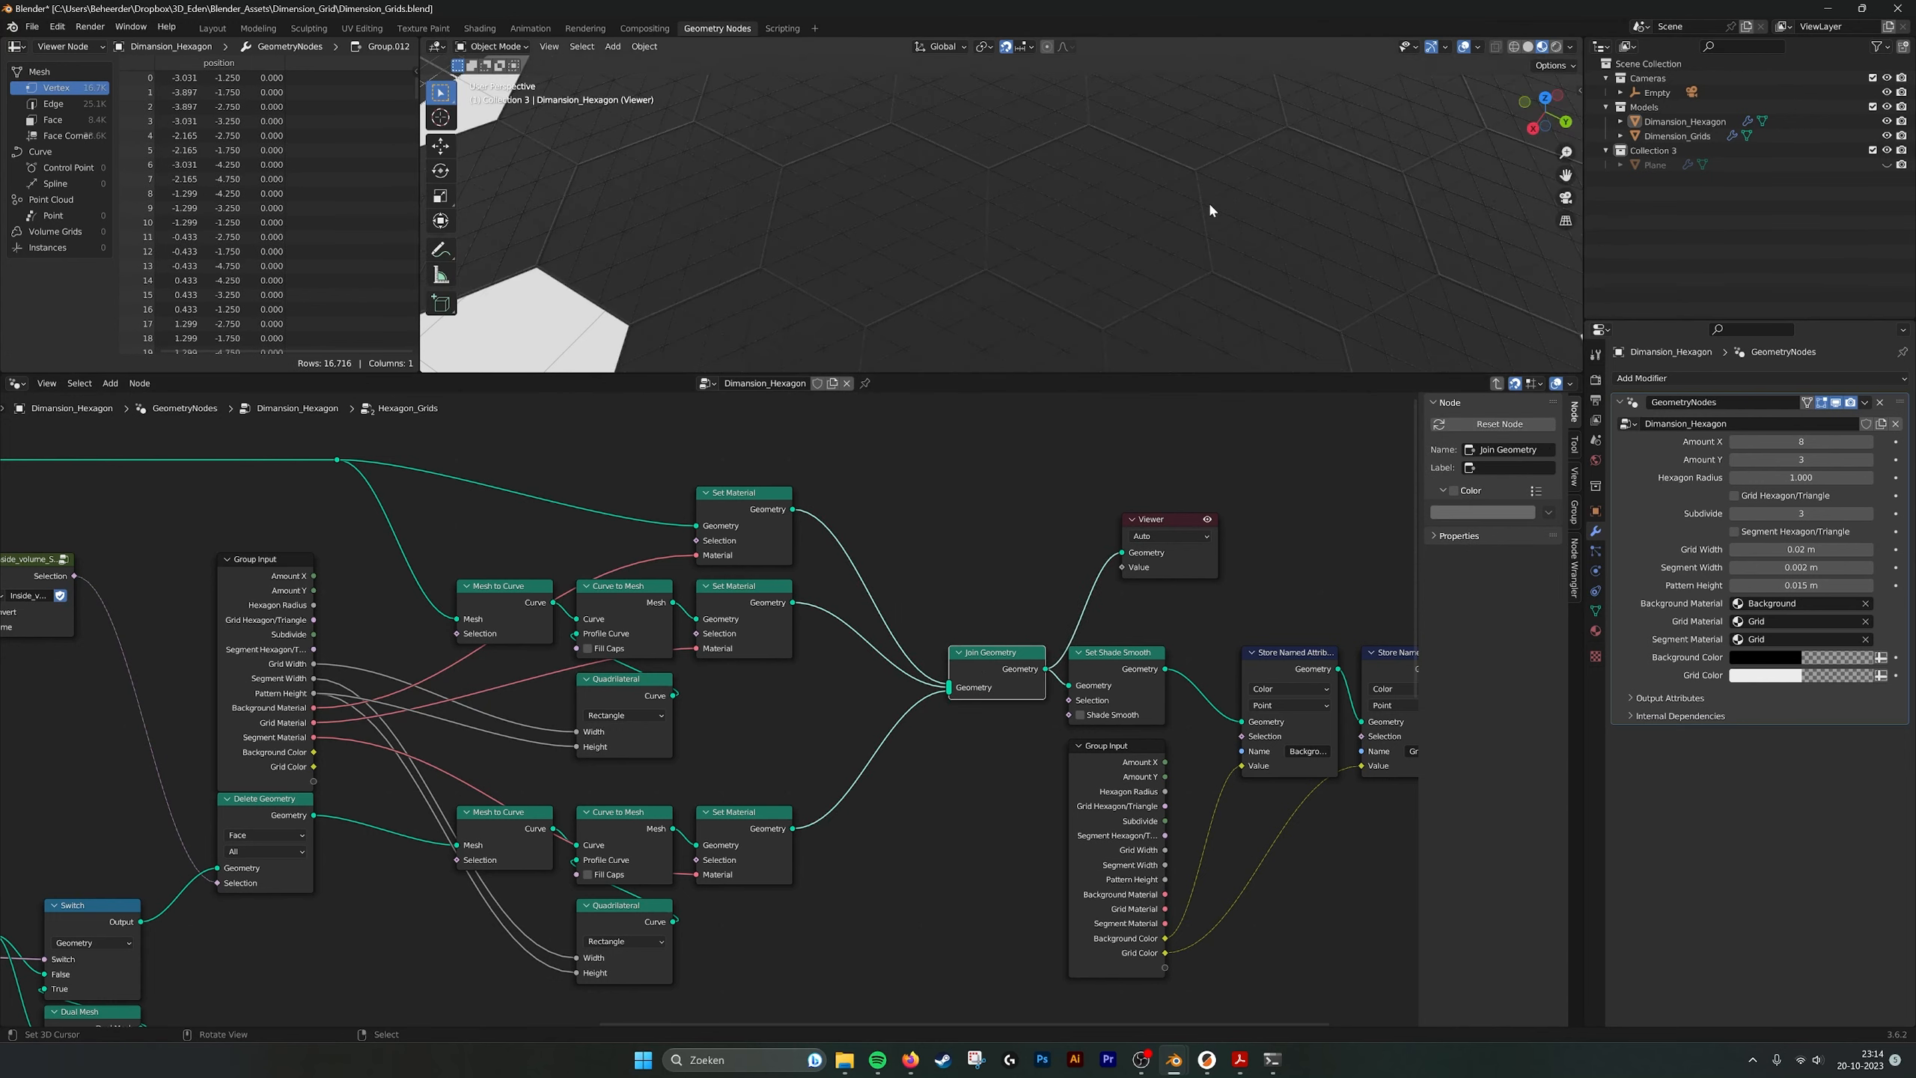
scroll(1115, 211, up, 5)
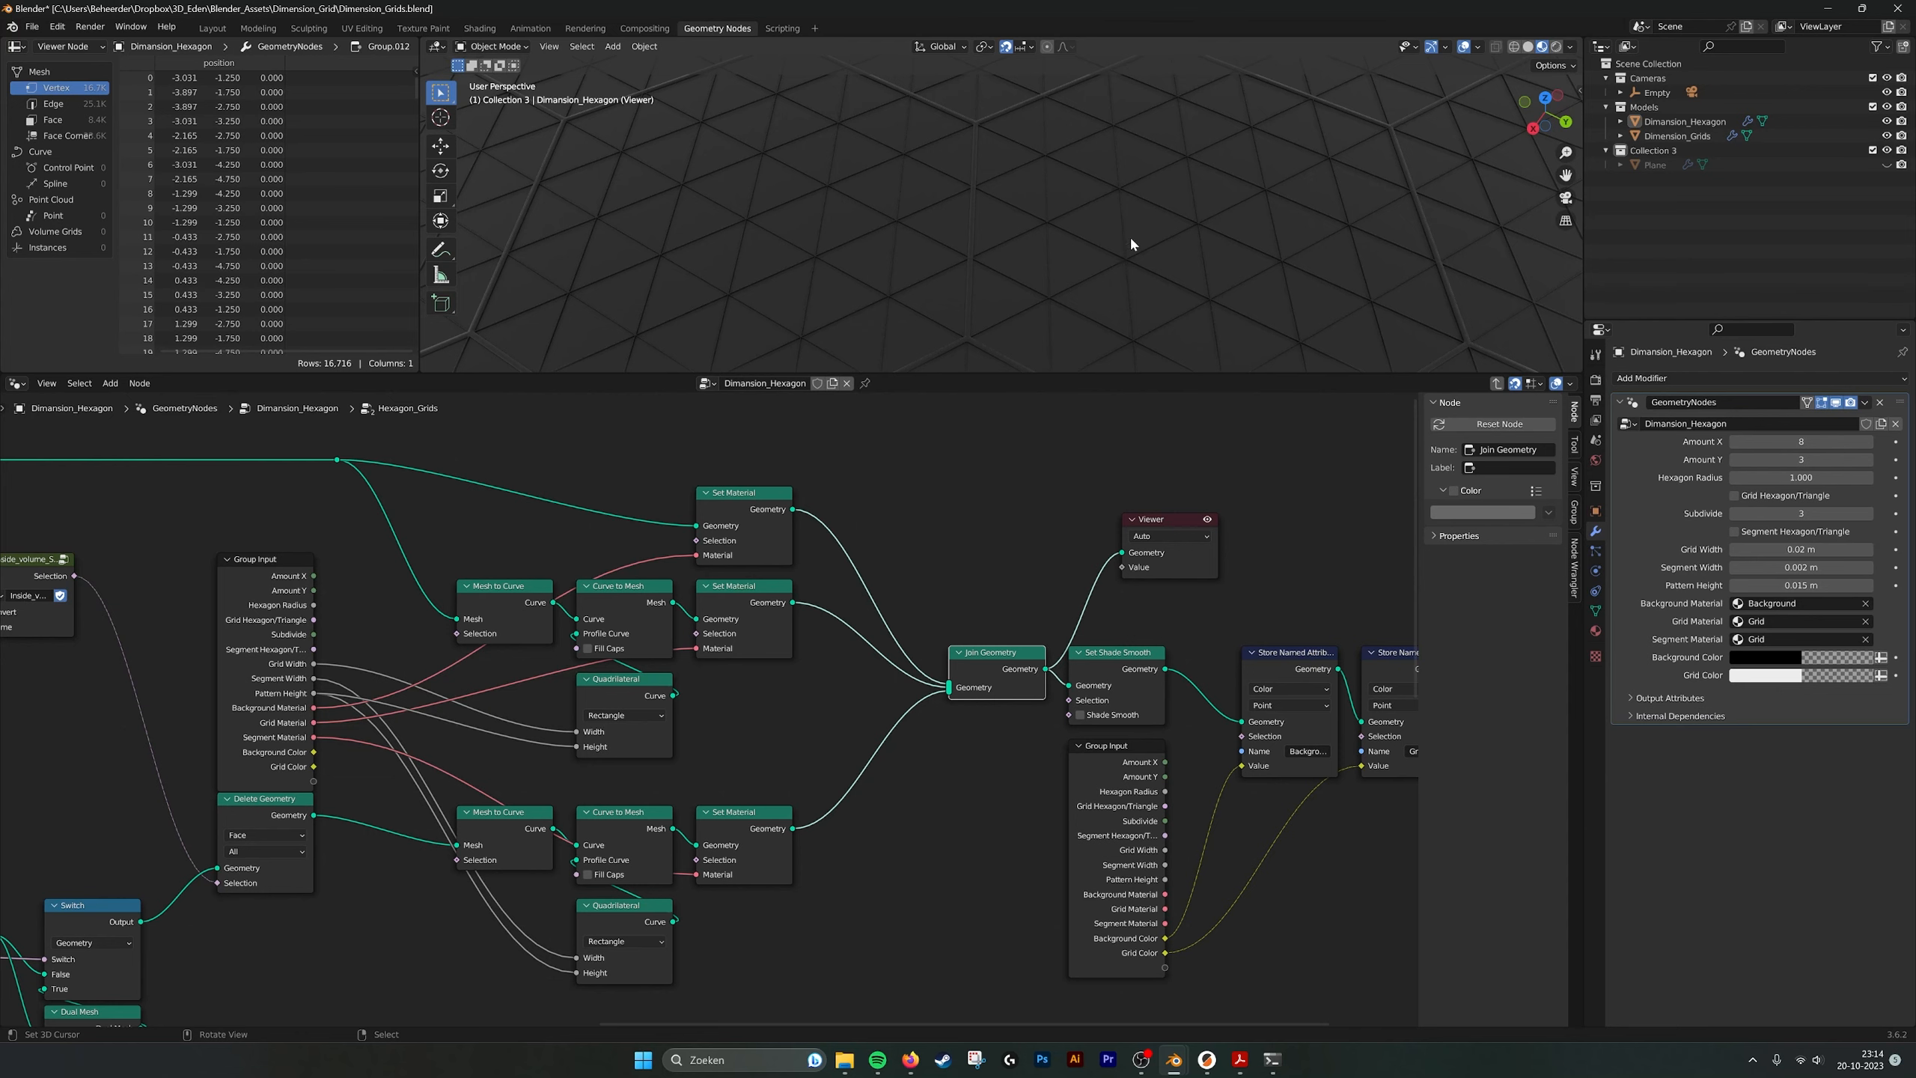
scroll(1115, 211, down, 3)
middle_drag(1181, 526, 737, 541)
drag(738, 540, 1096, 594)
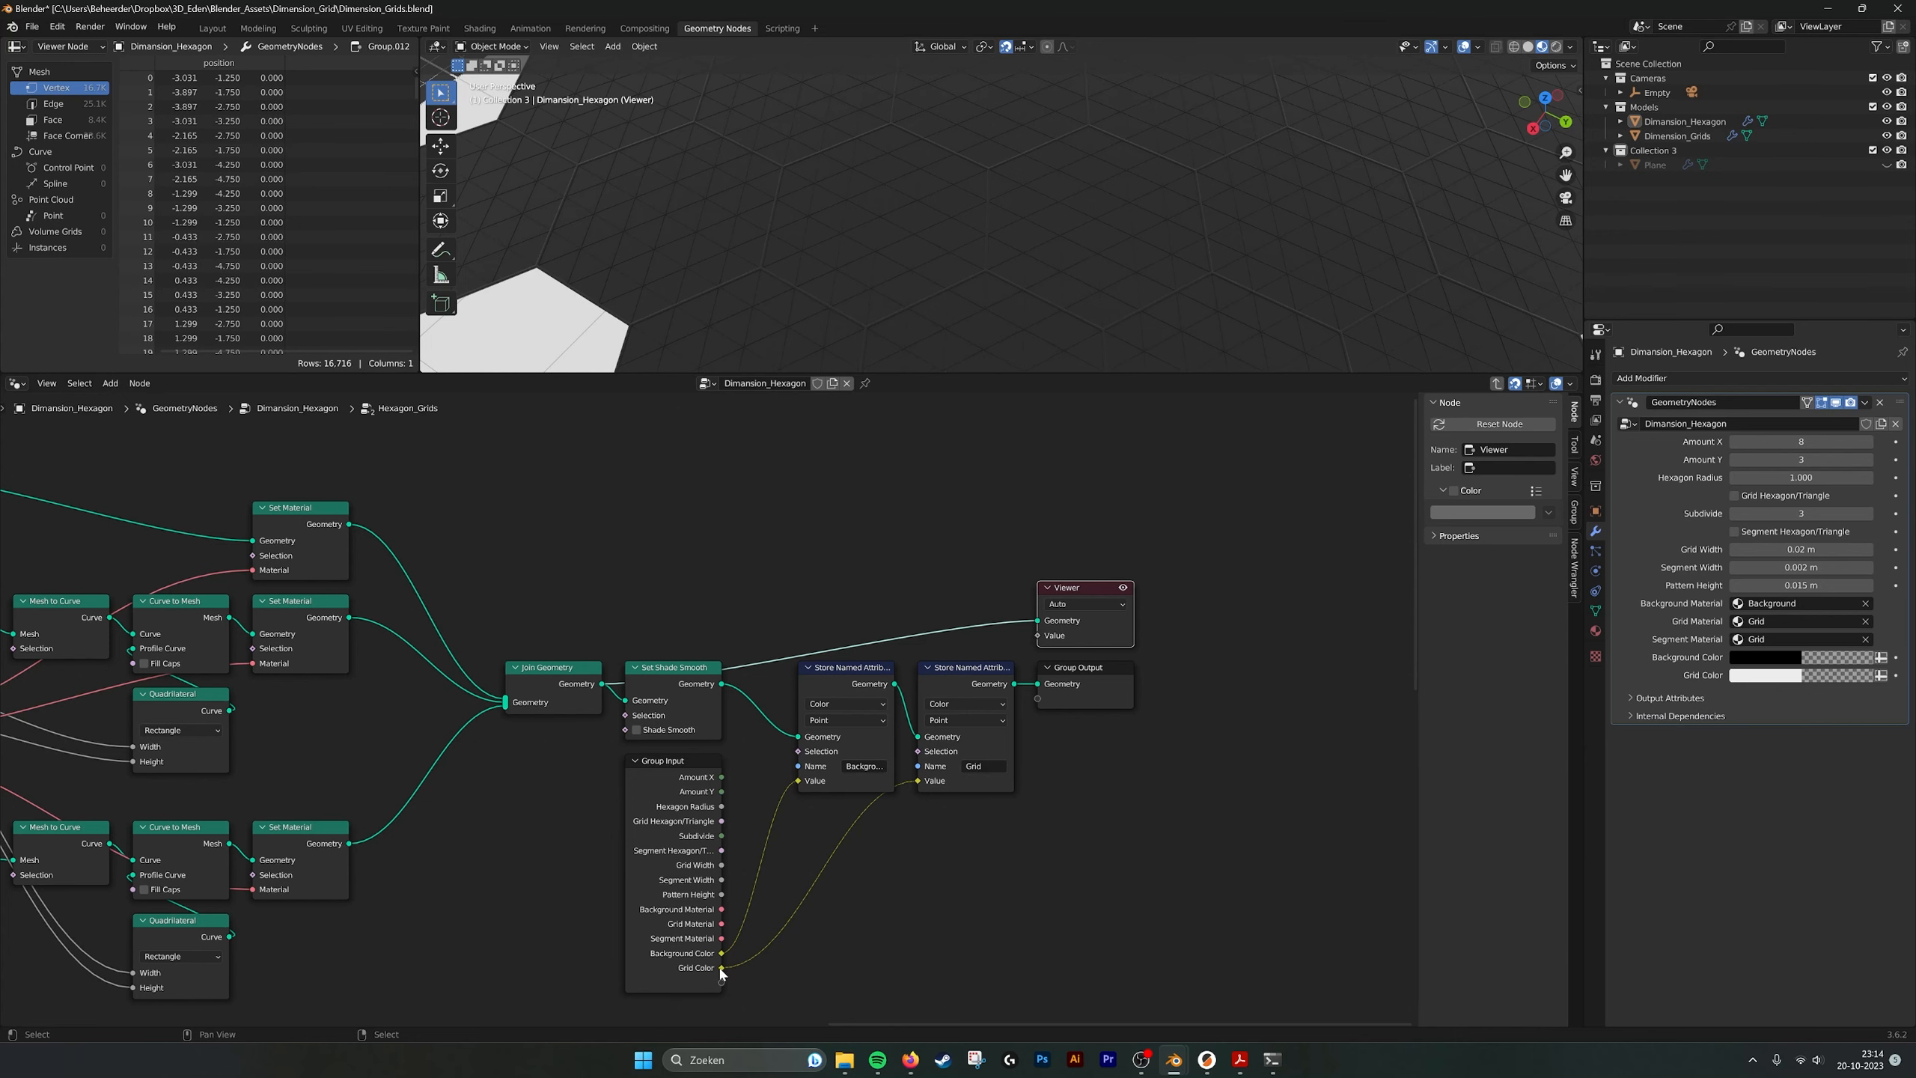
Open the Shading workspace and switch the shader editor from World to Object shaders.
click(479, 28)
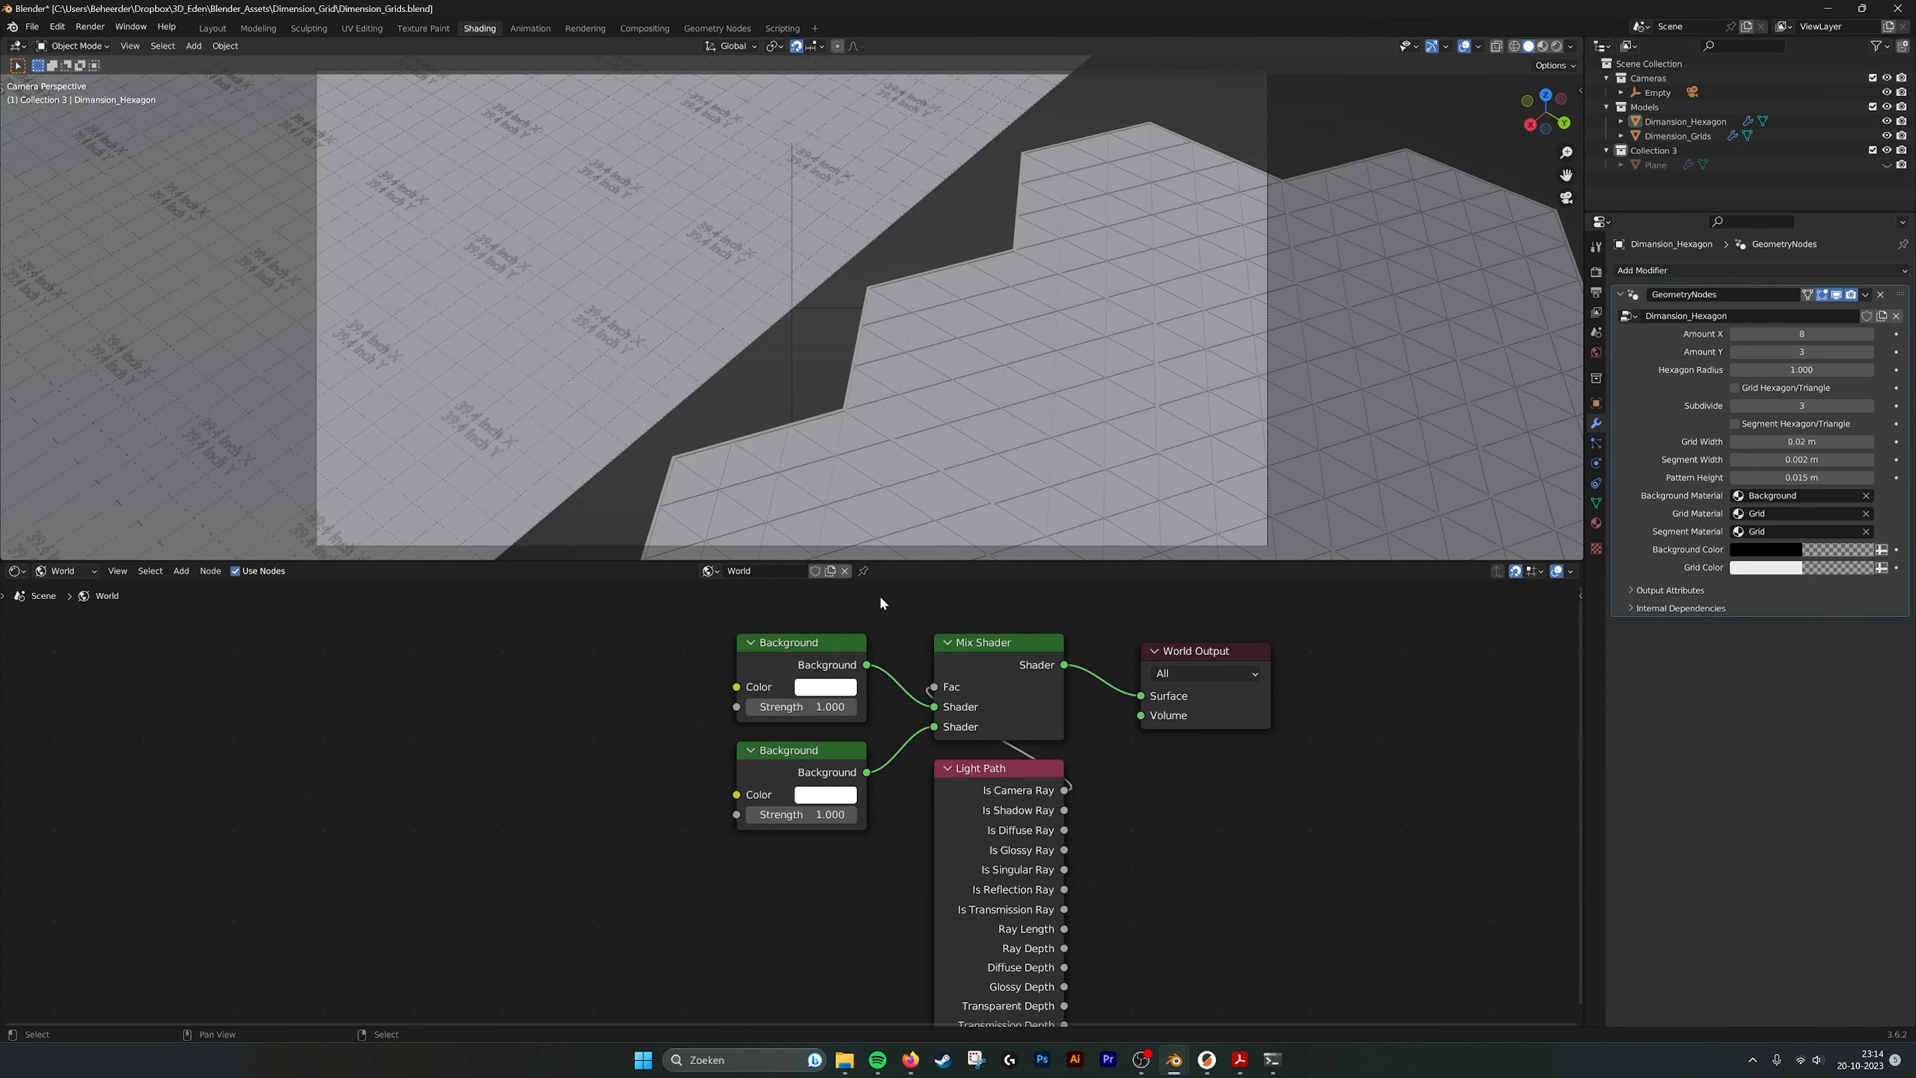
click(708, 571)
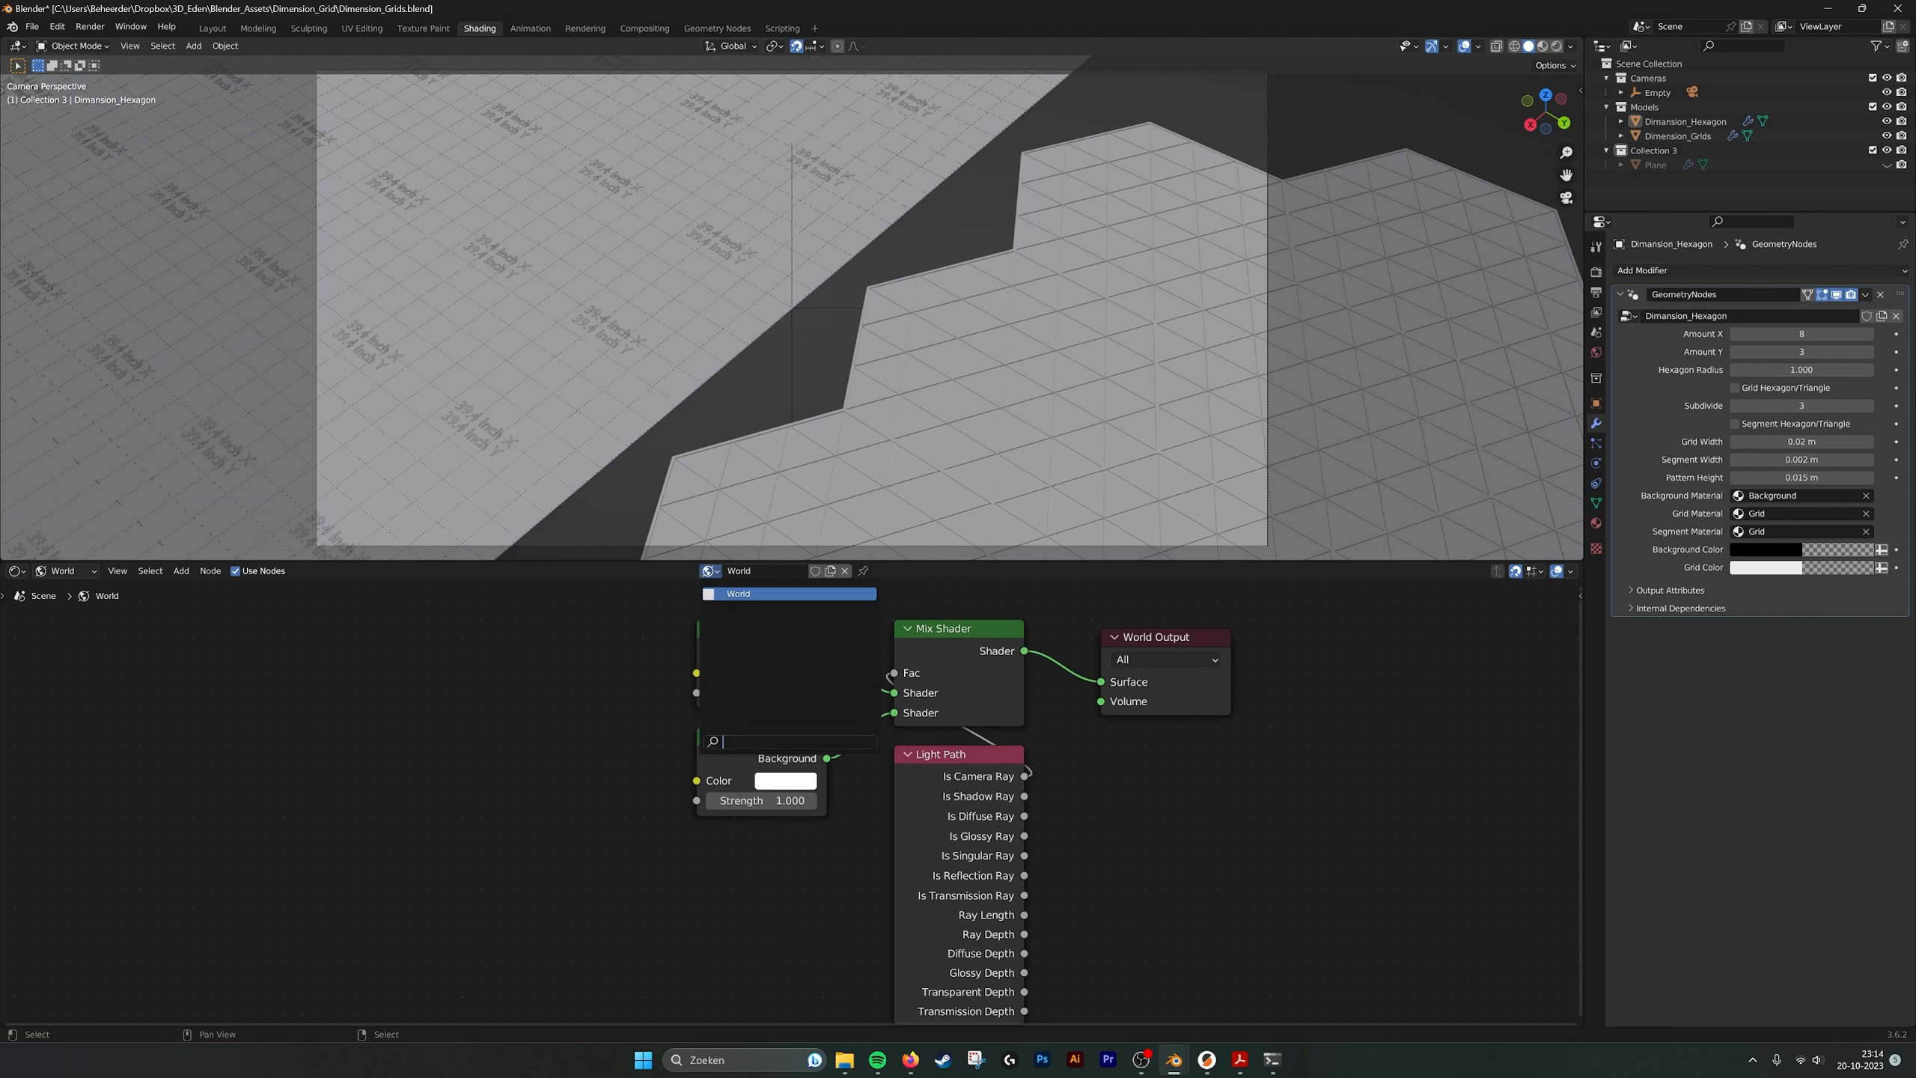
click(64, 570)
click(61, 587)
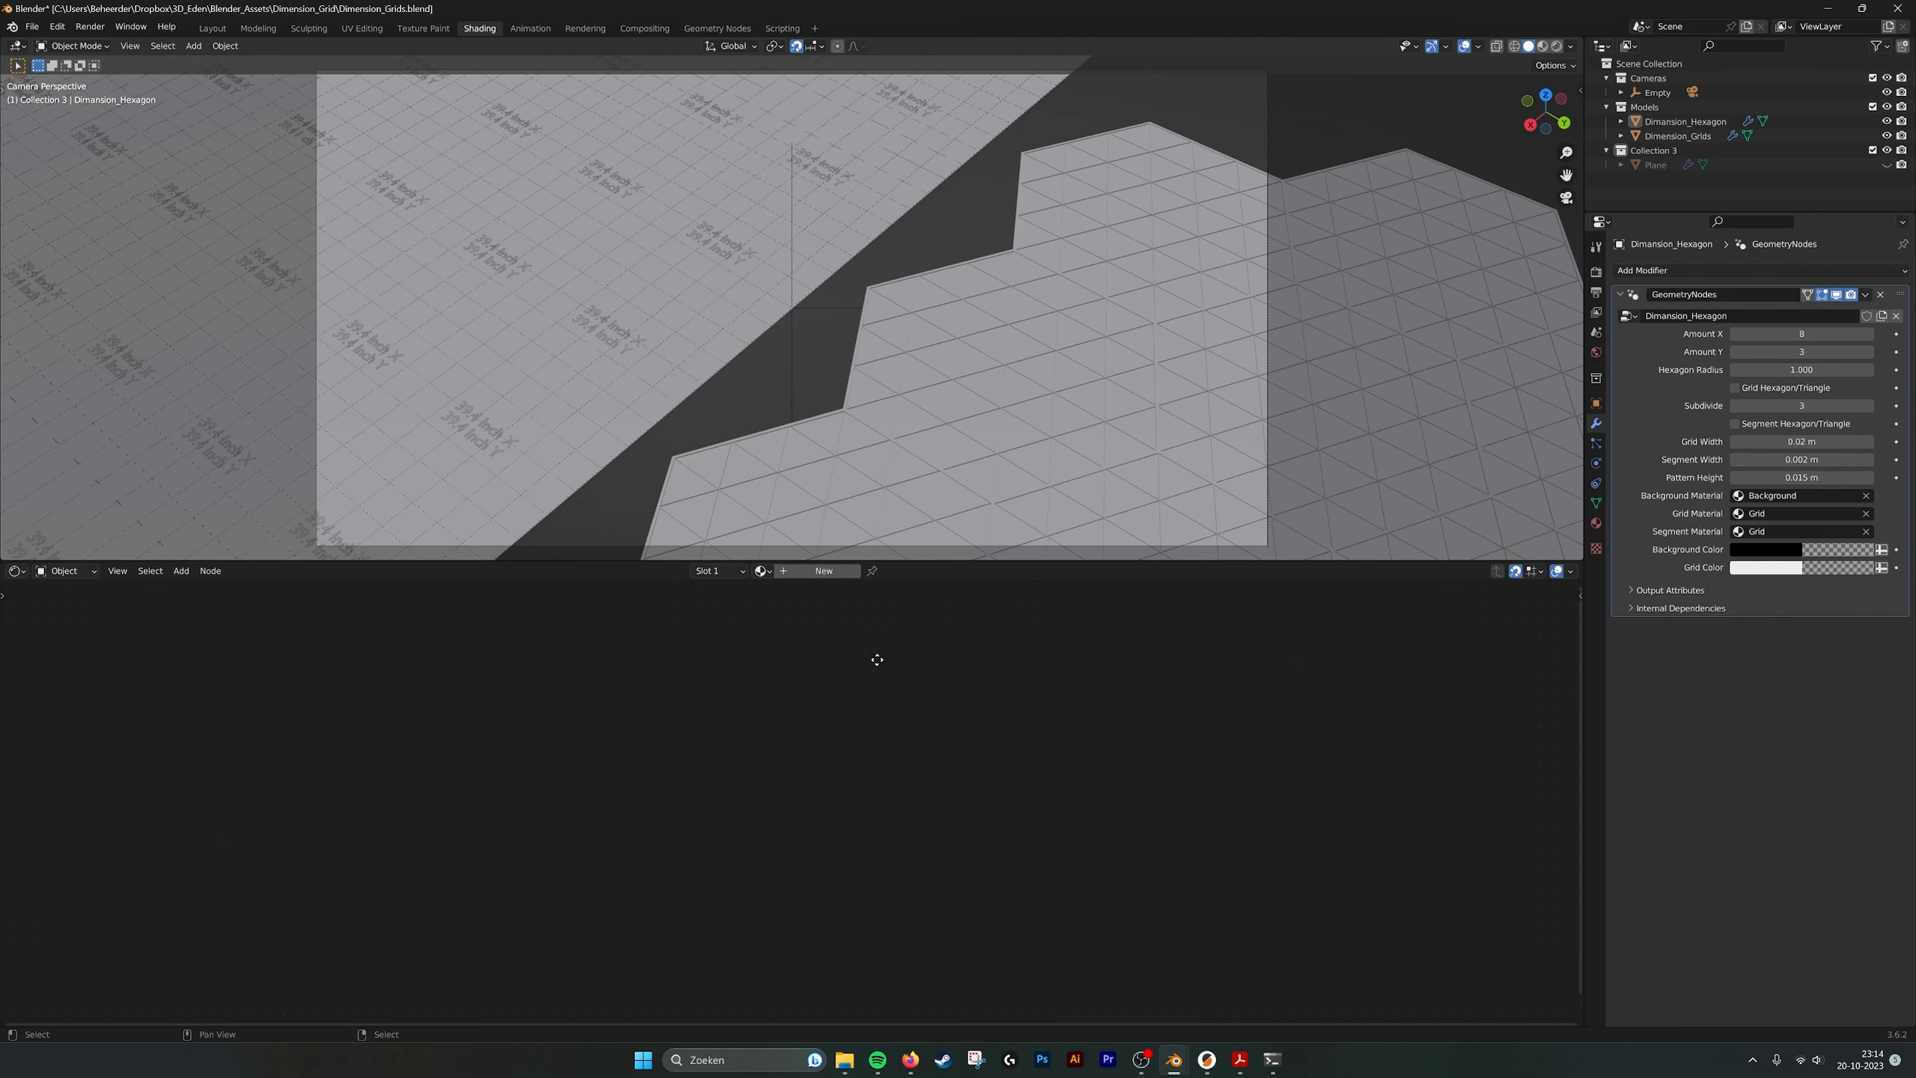
Assign the Background material to the hexagon object to show its nodes, and replace it with the Grid material.
click(762, 571)
click(807, 608)
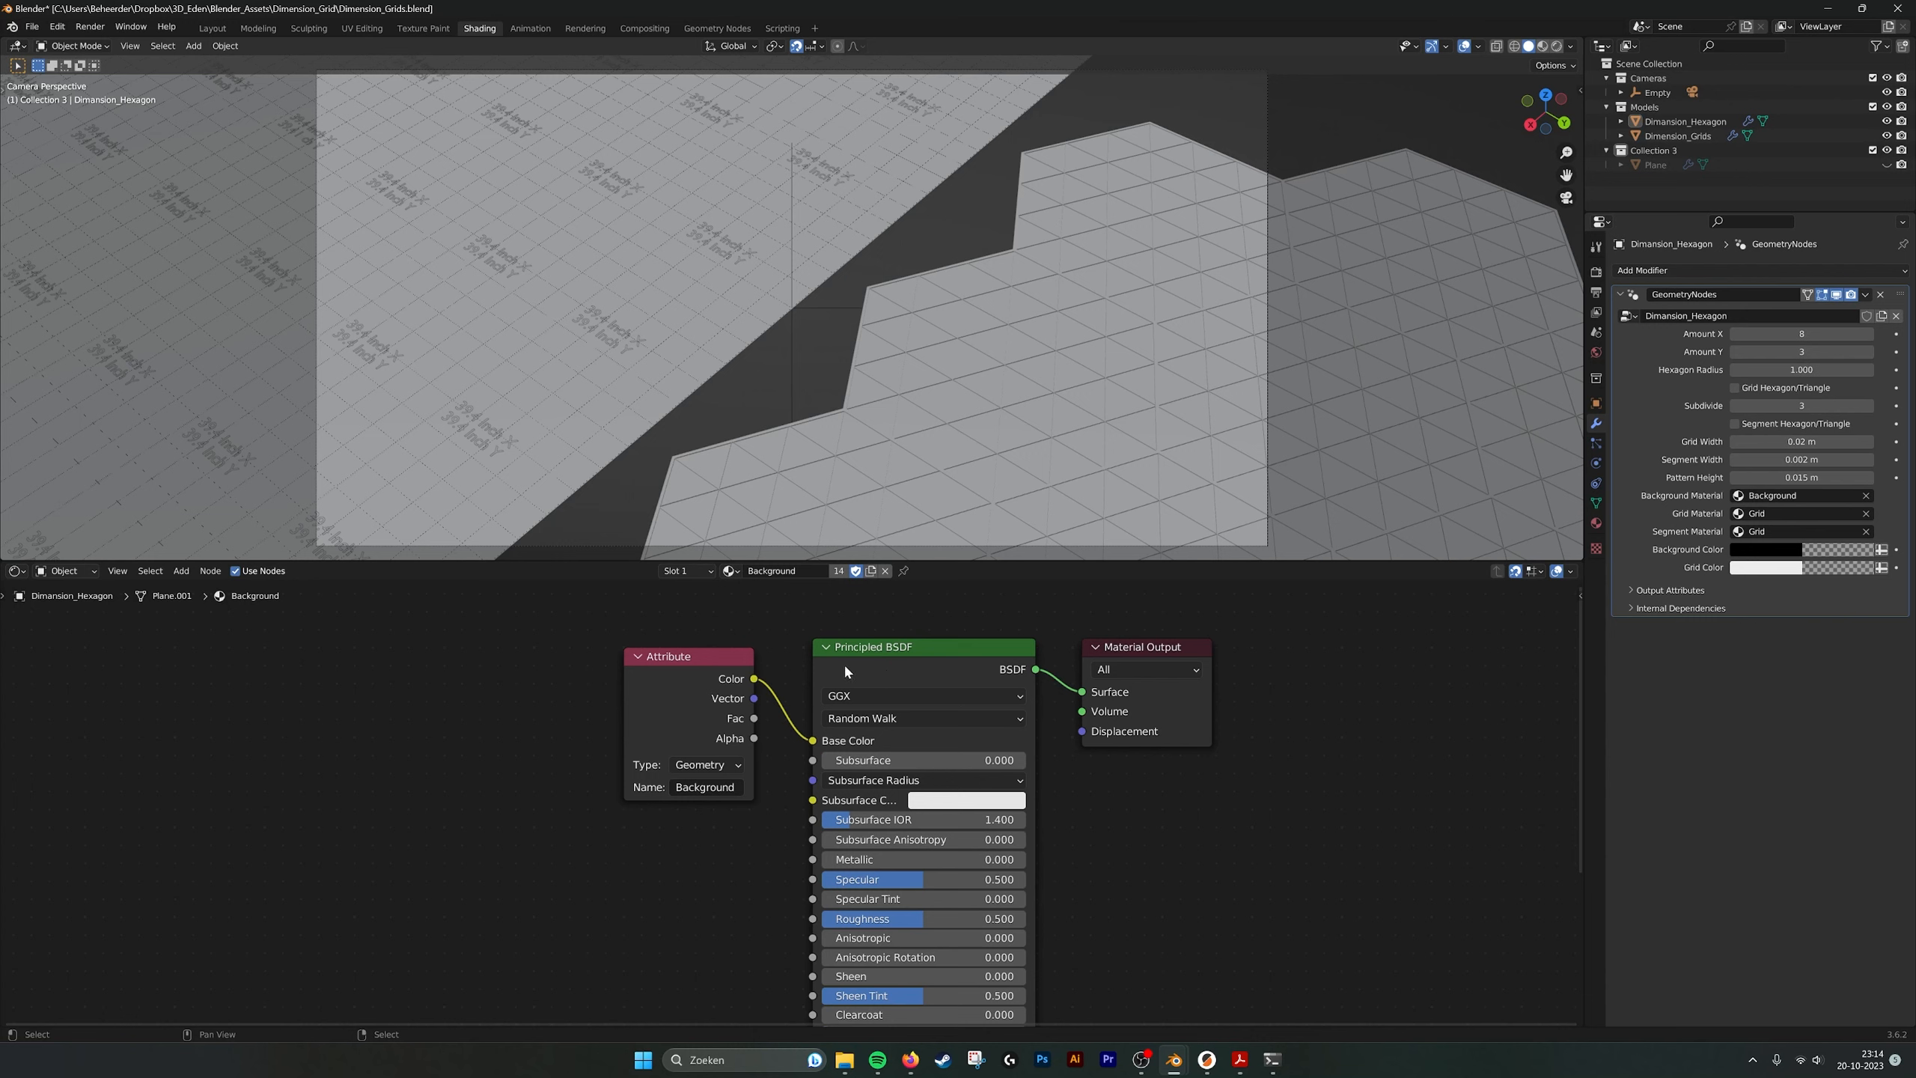
click(737, 574)
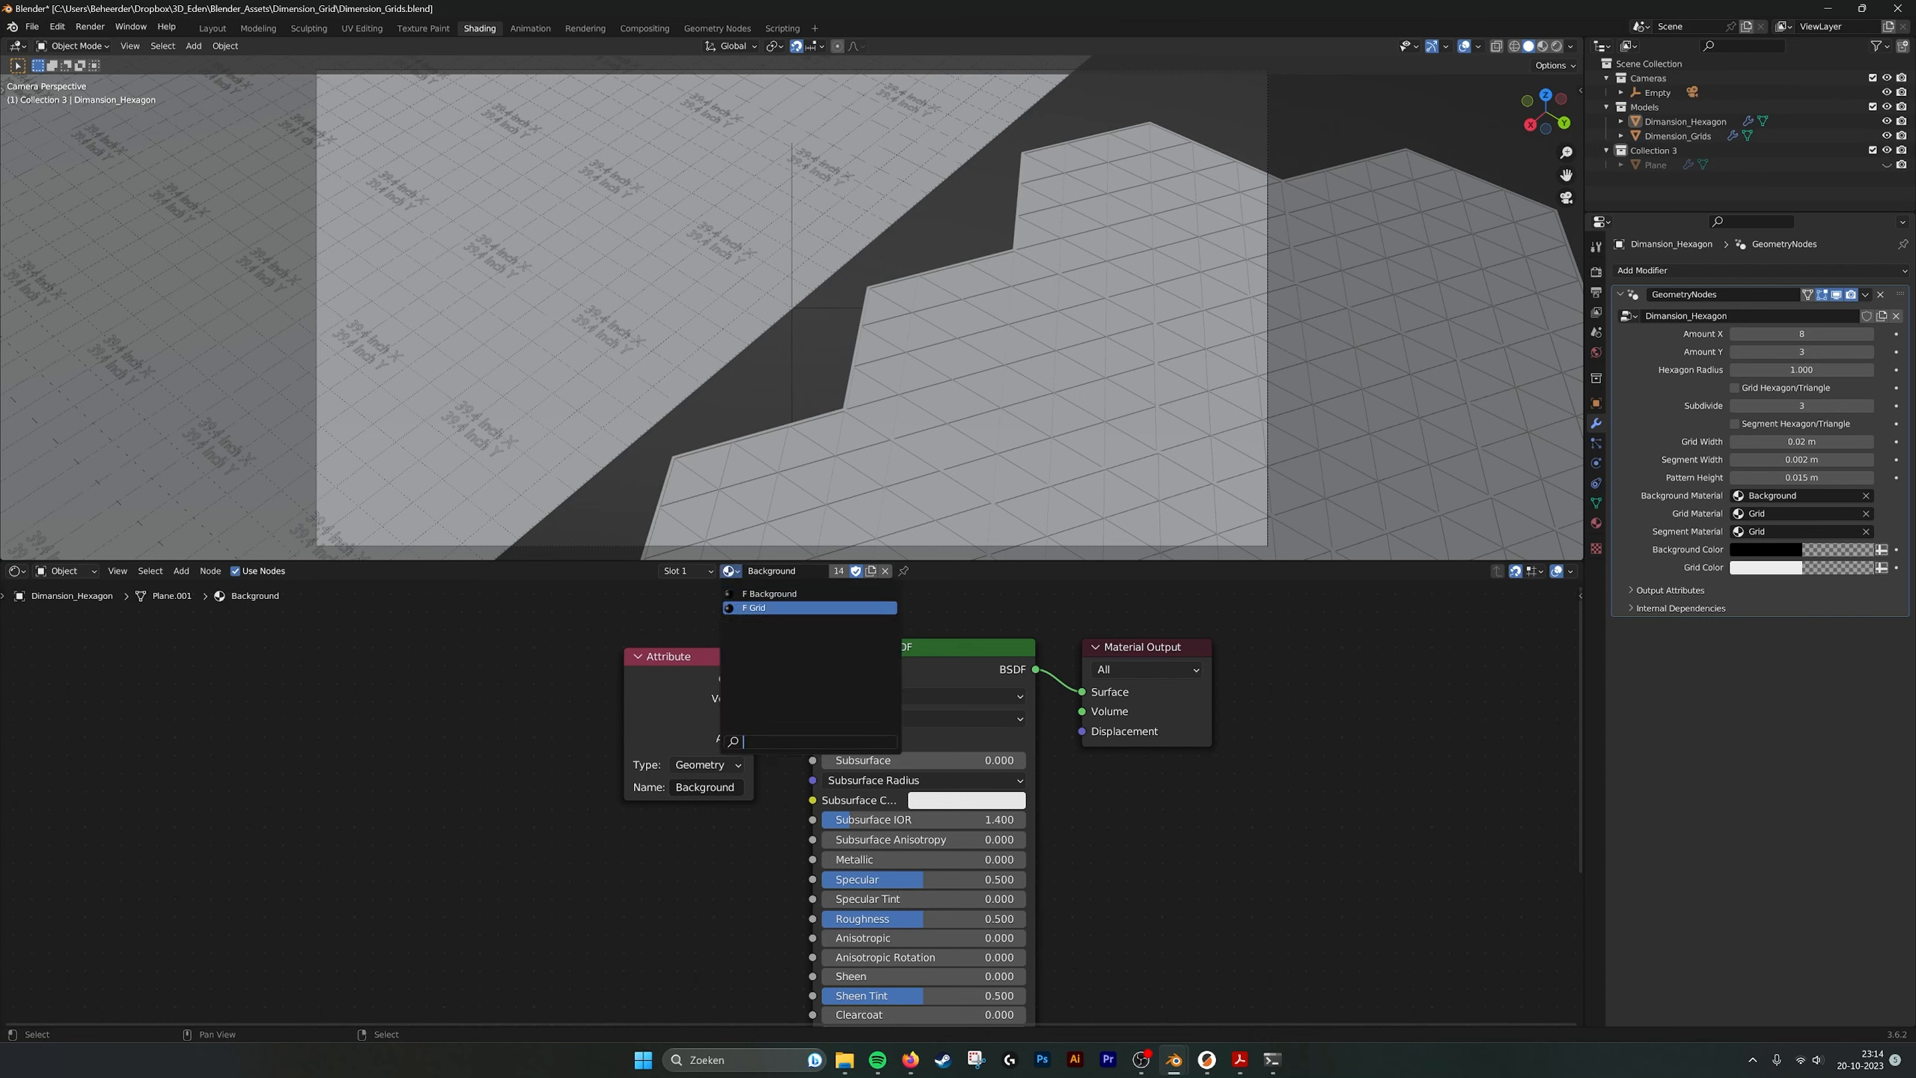
click(762, 602)
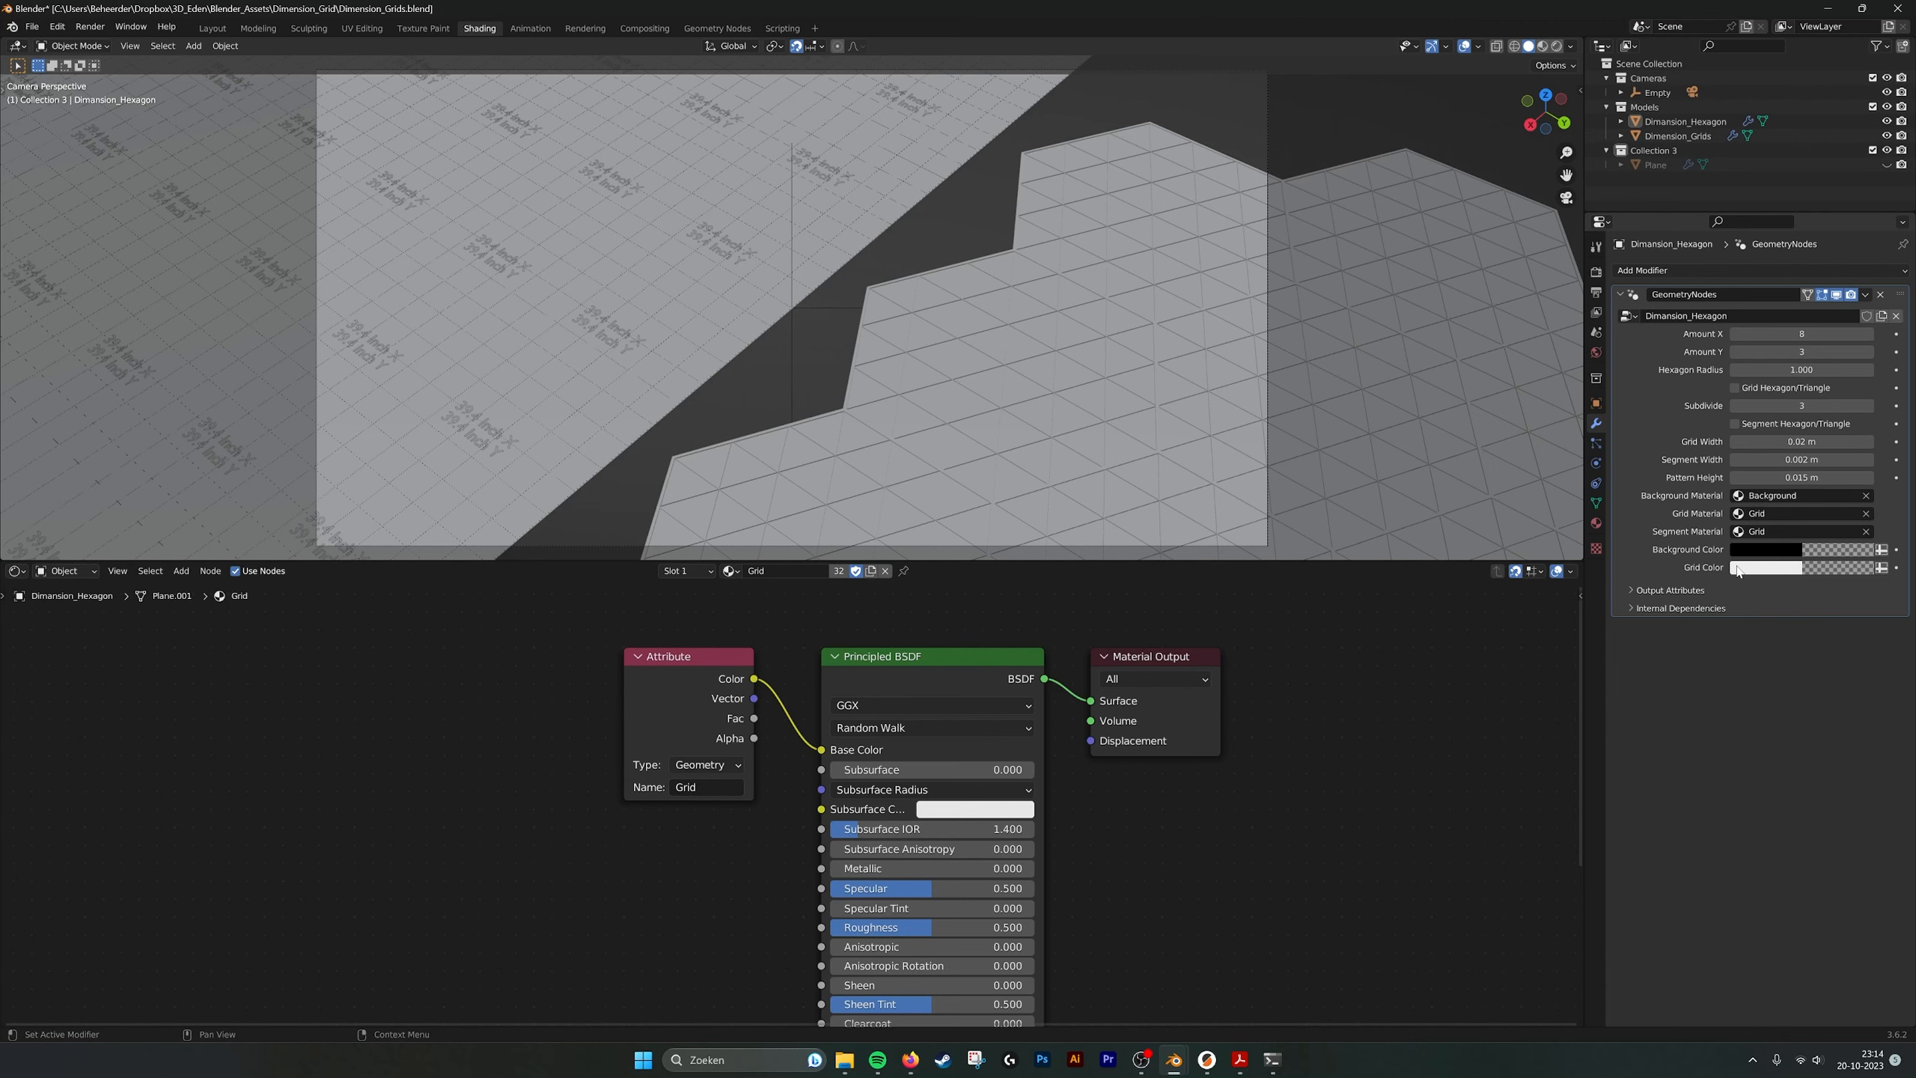
Select the Dimension_Hexagon object in the viewport and return to the Geometry Nodes workspace.
scroll(779, 479, down, 2)
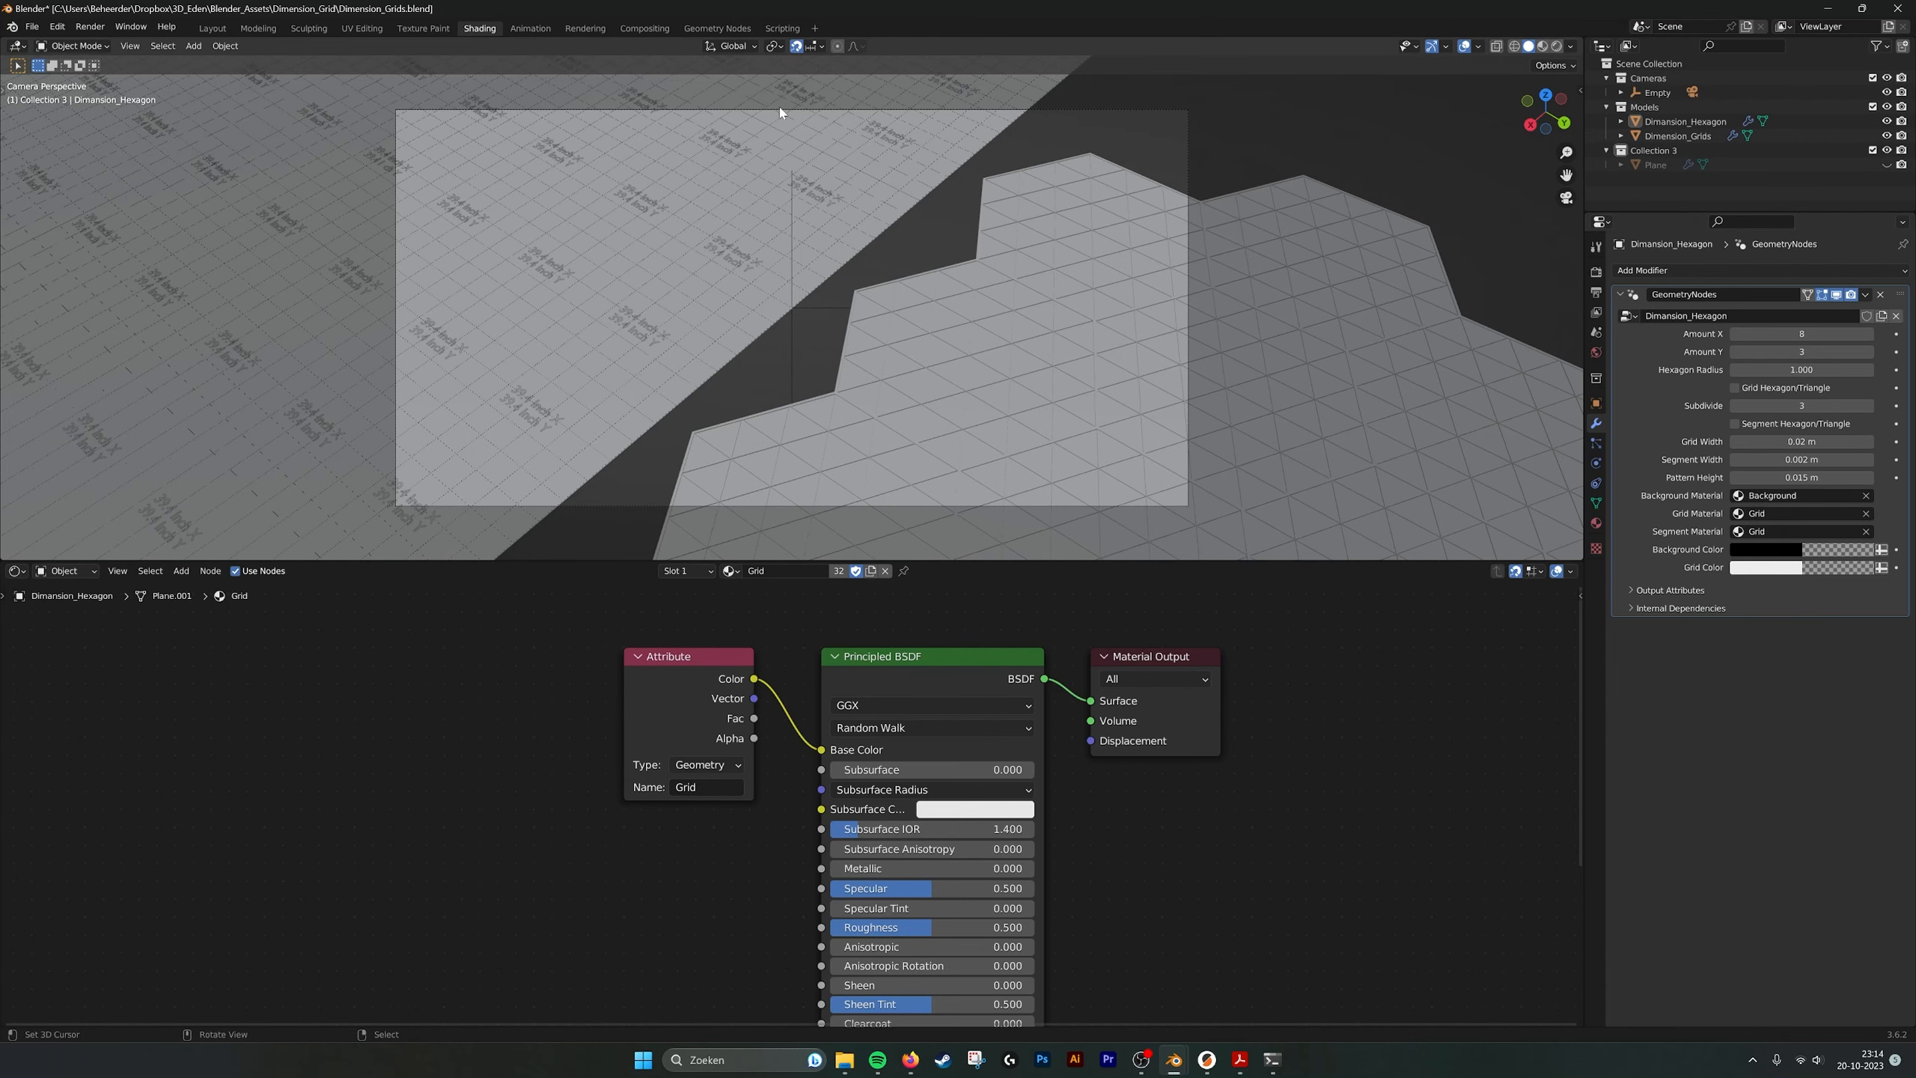
scroll(943, 370, down, 2)
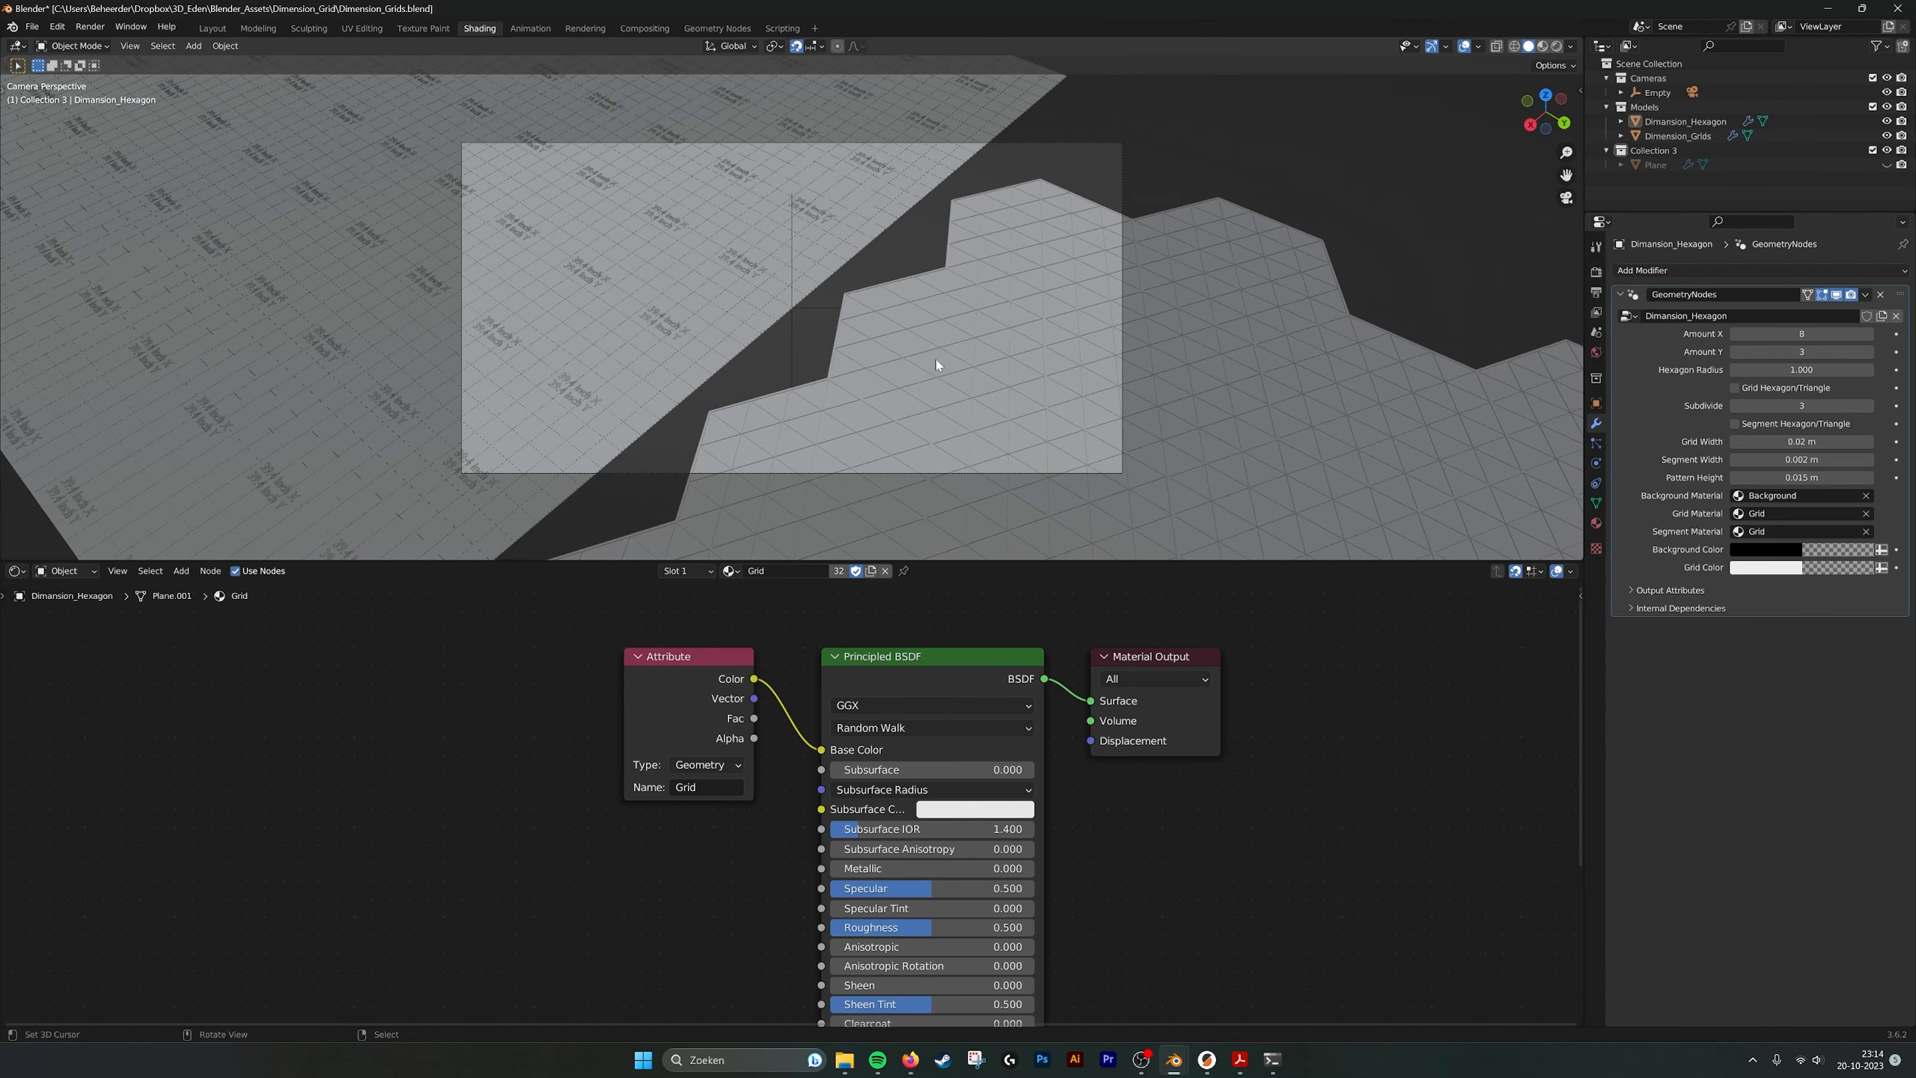
click(1042, 270)
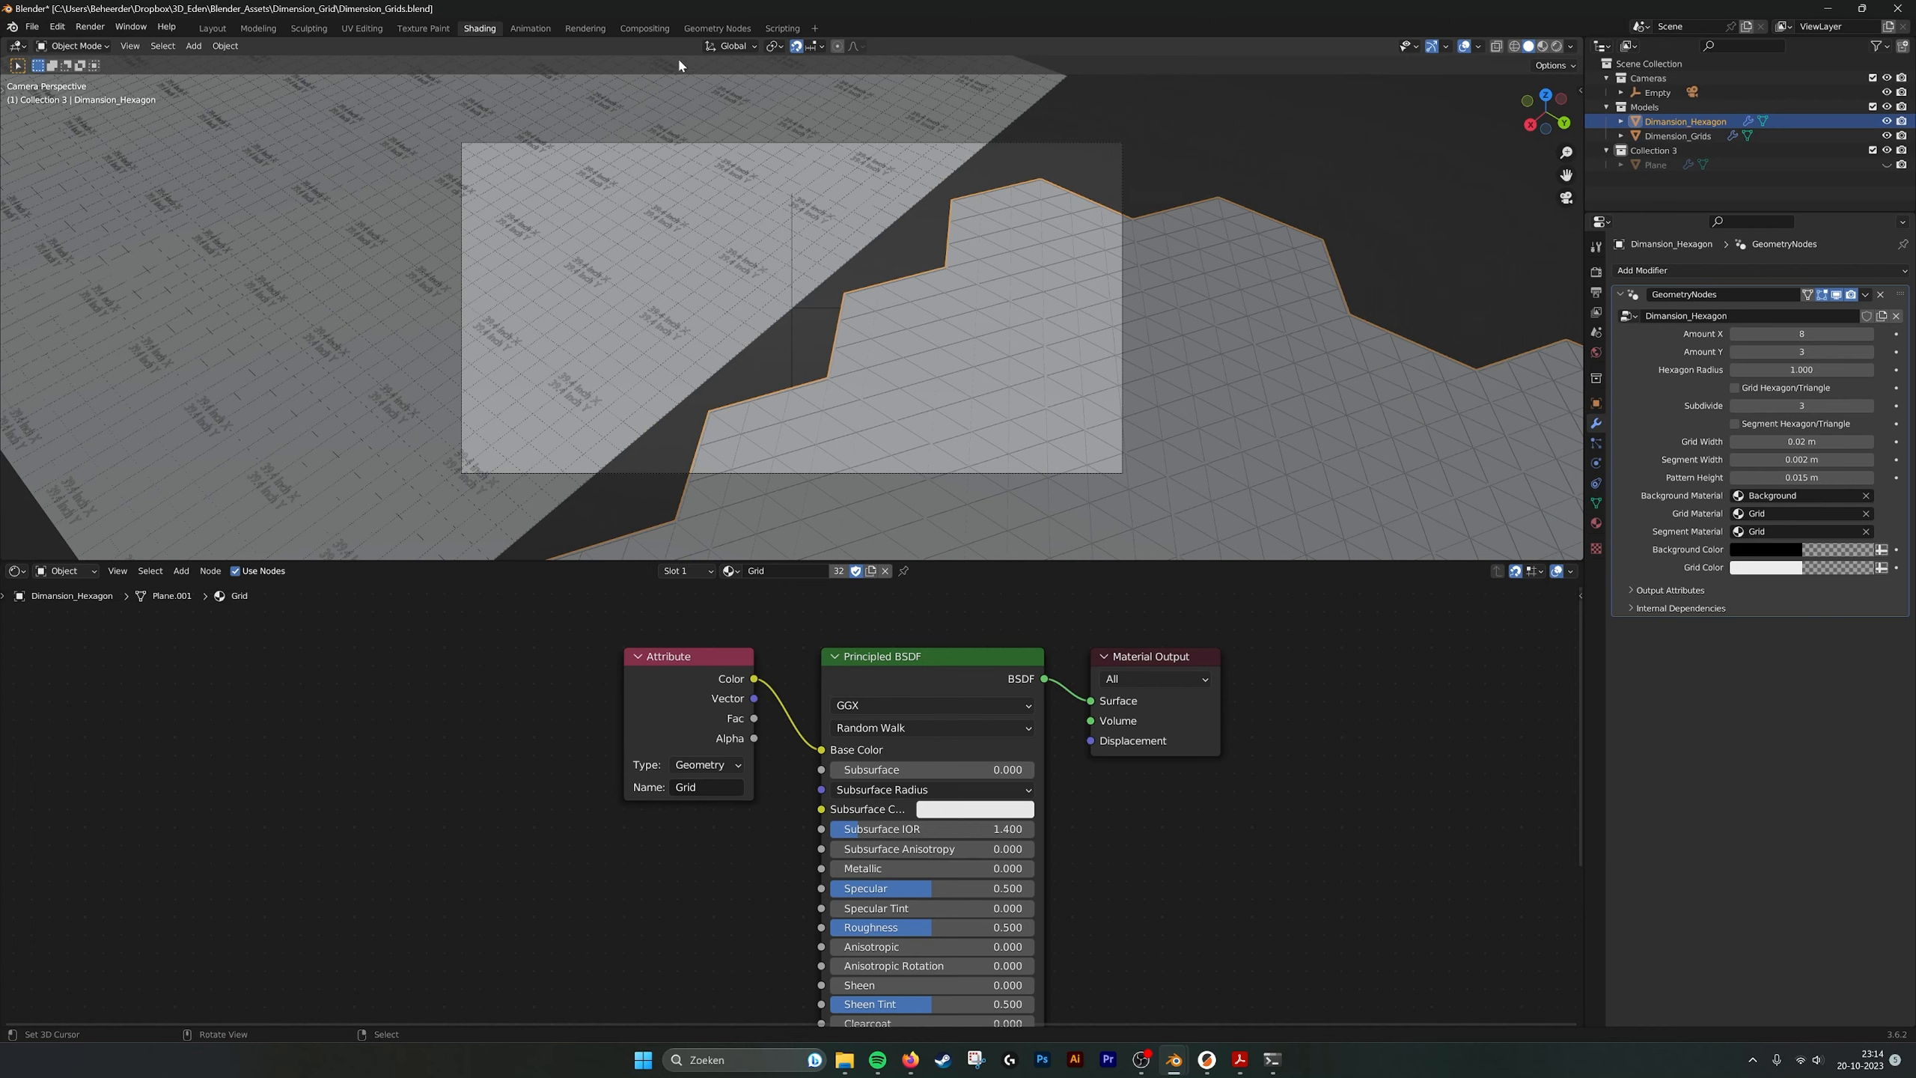
click(716, 28)
scroll(815, 564, up, 2)
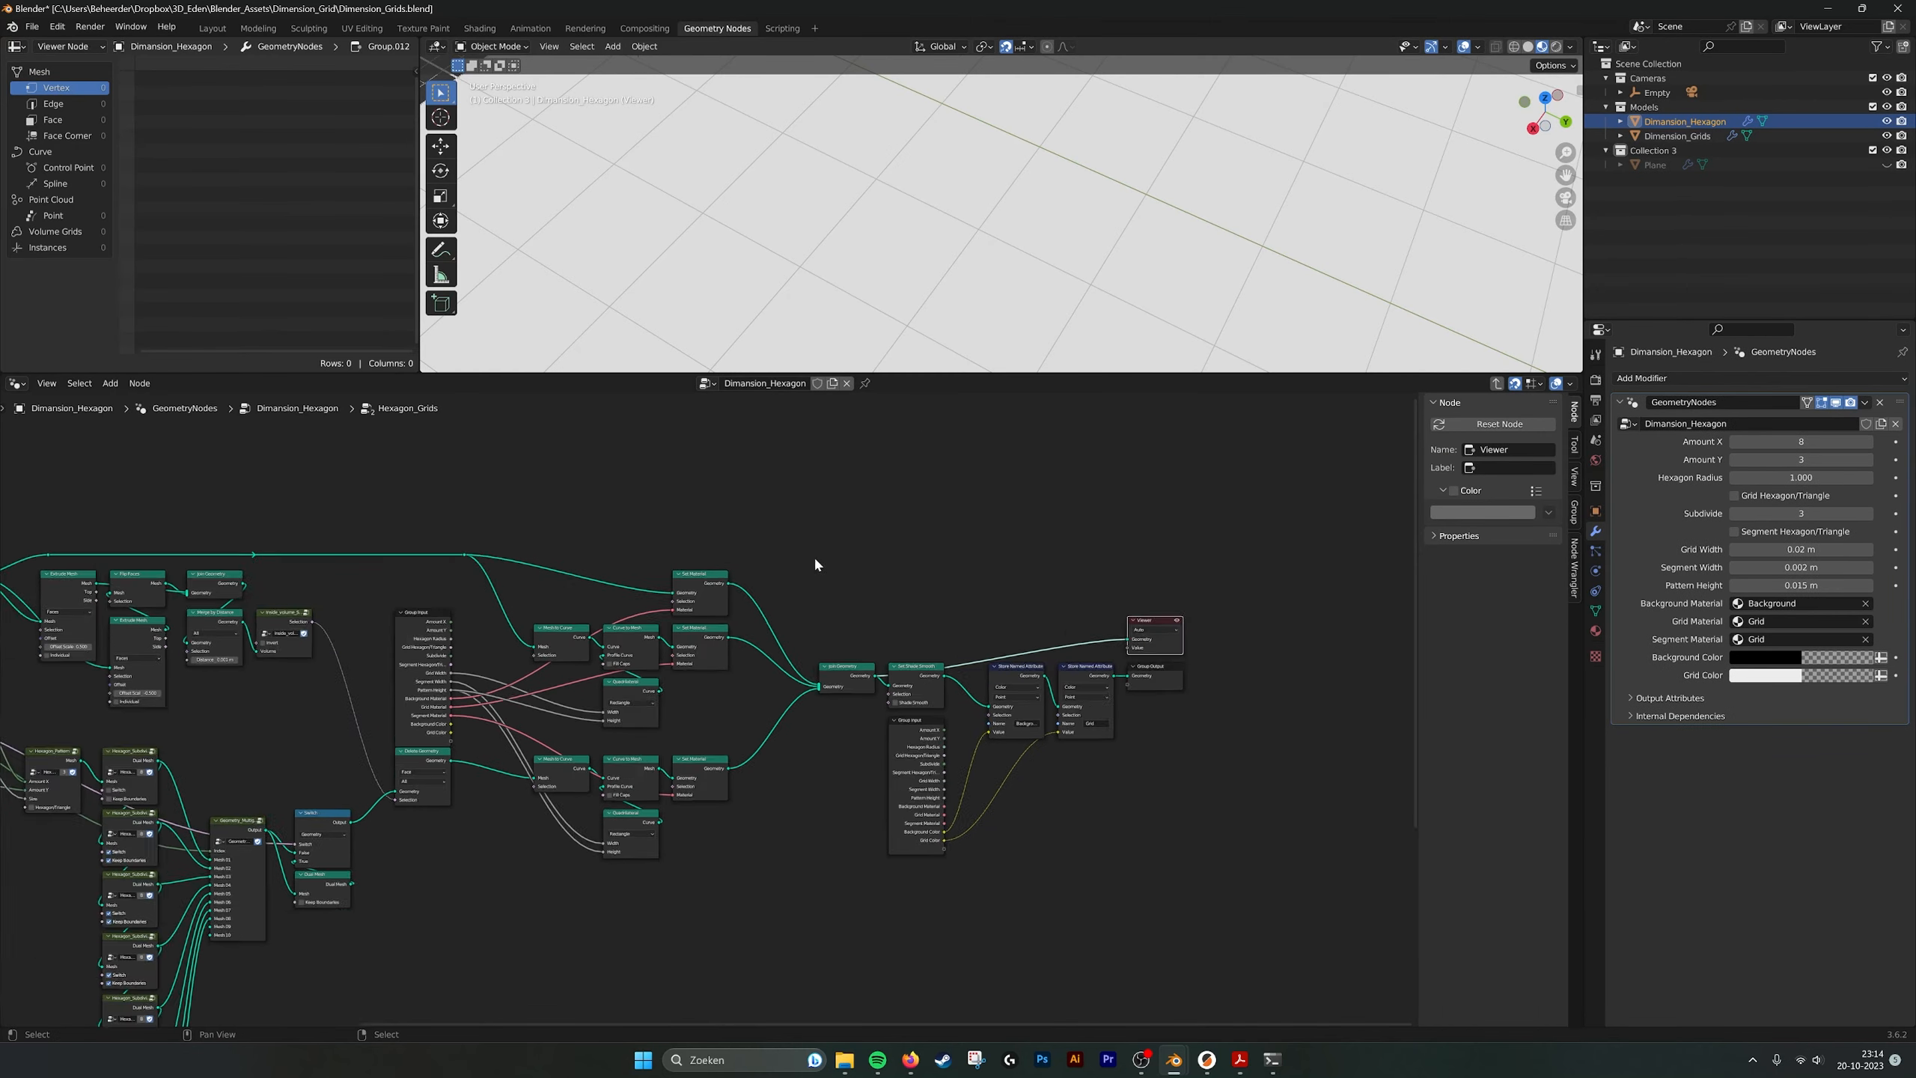
scroll(1127, 514, down, 4)
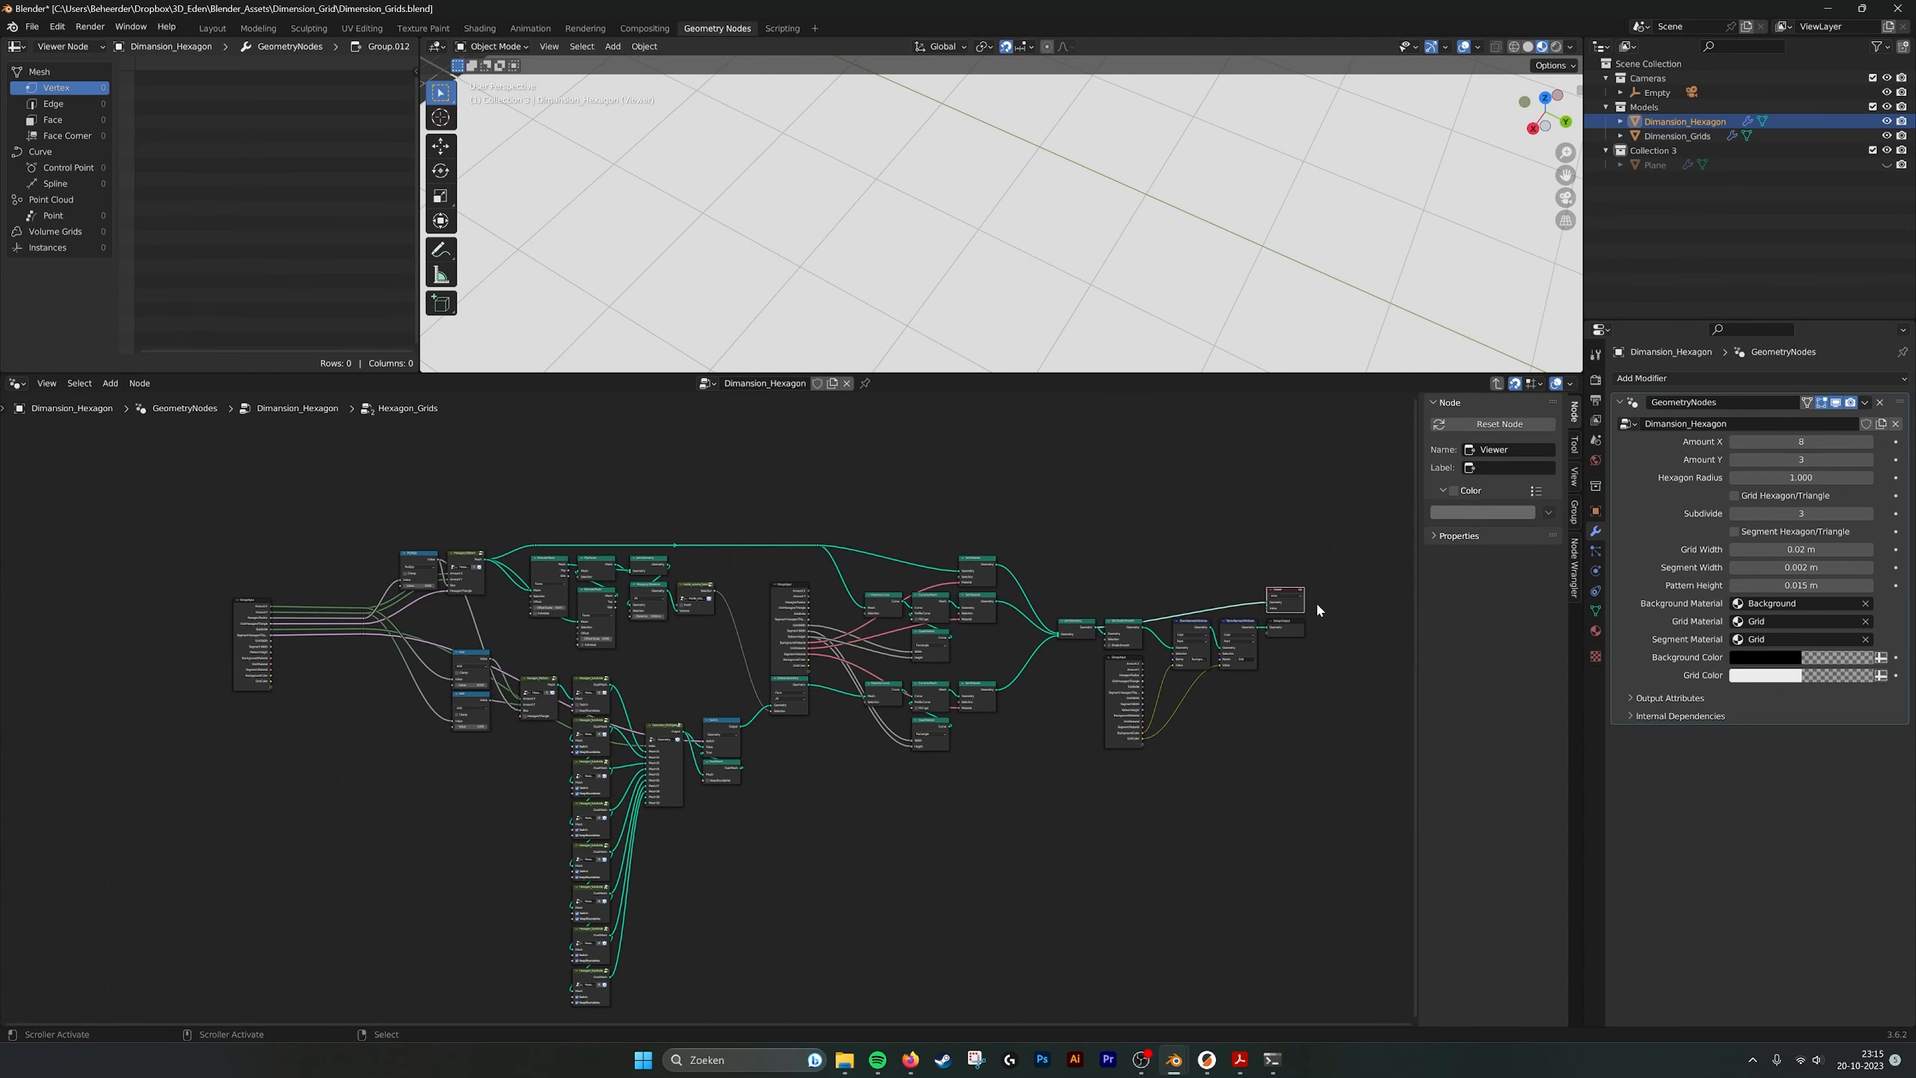
Exit the Hexagon_Grids group and look over the parent node tree with its Group Input and Group Output.
key(Tab)
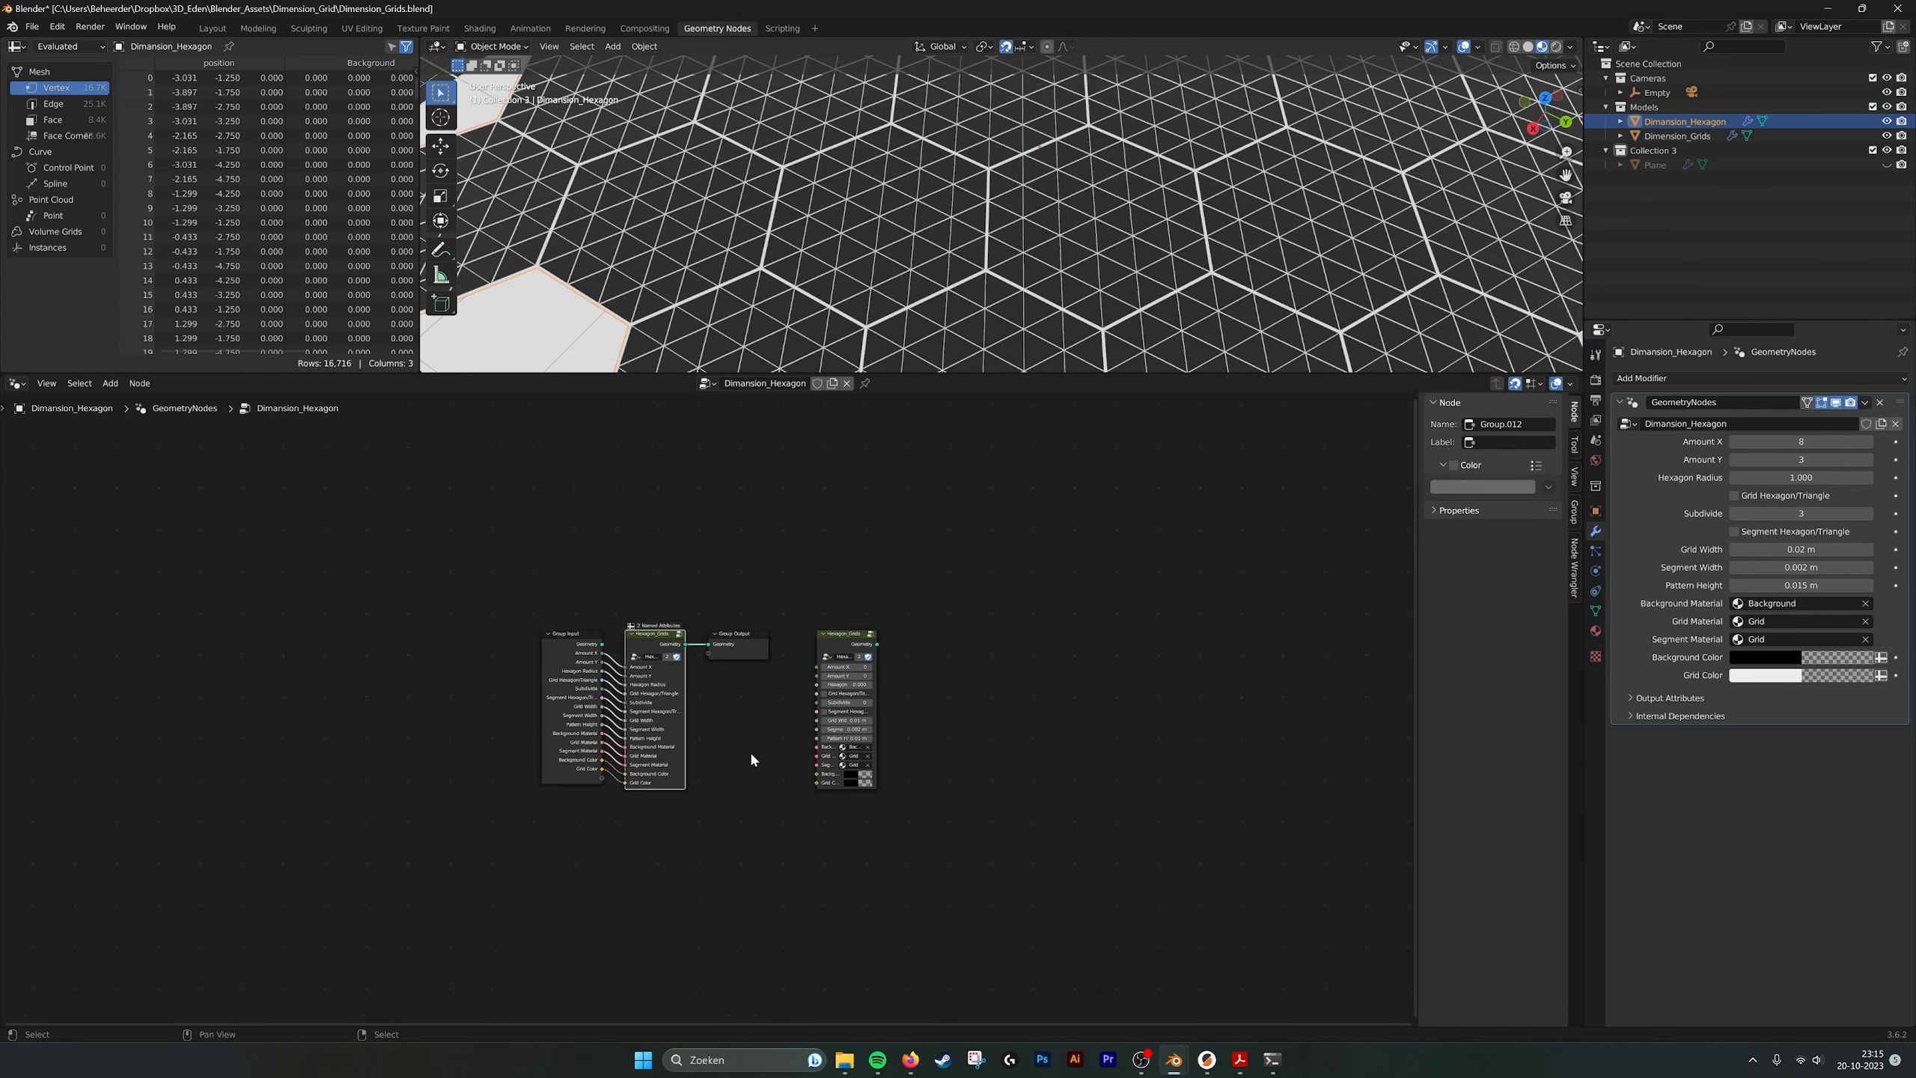
scroll(752, 760, up, 3)
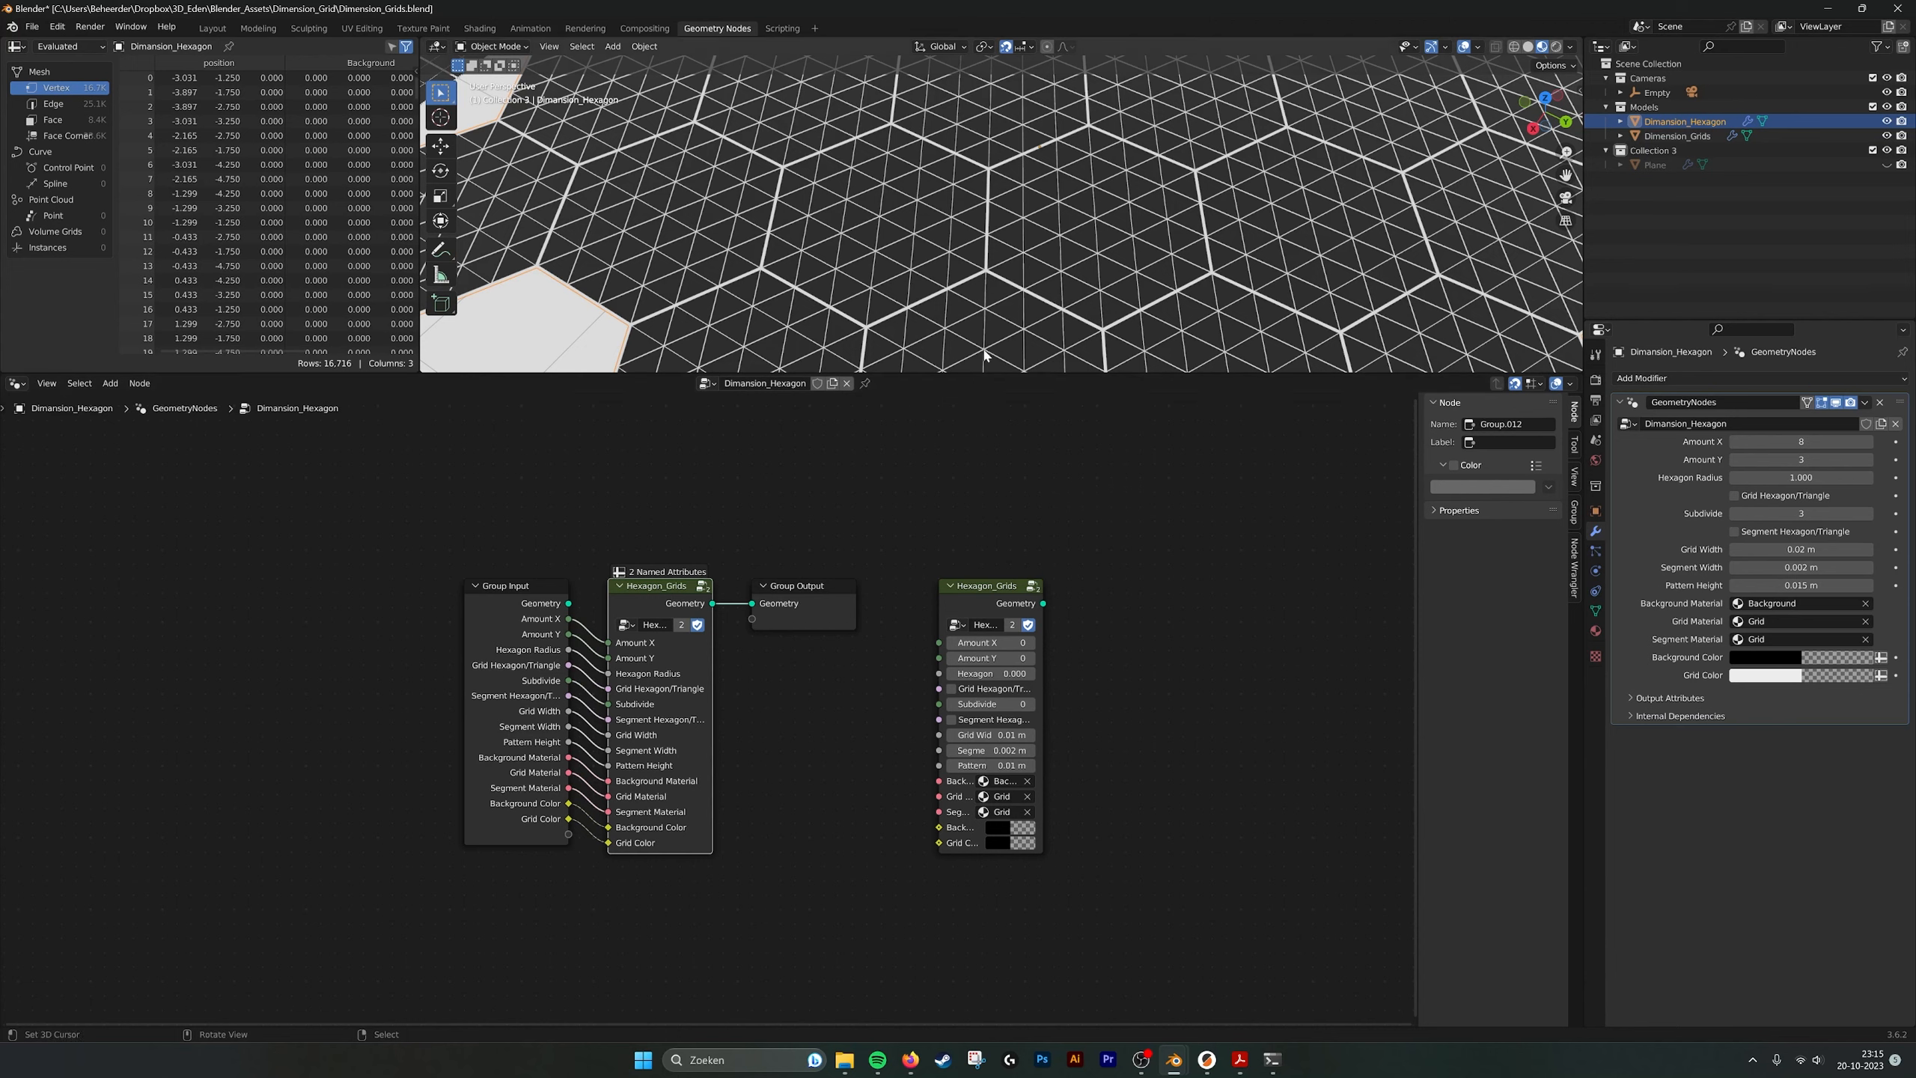
scroll(834, 522, down, 1)
scroll(886, 555, up, 2)
middle_drag(978, 518, 920, 509)
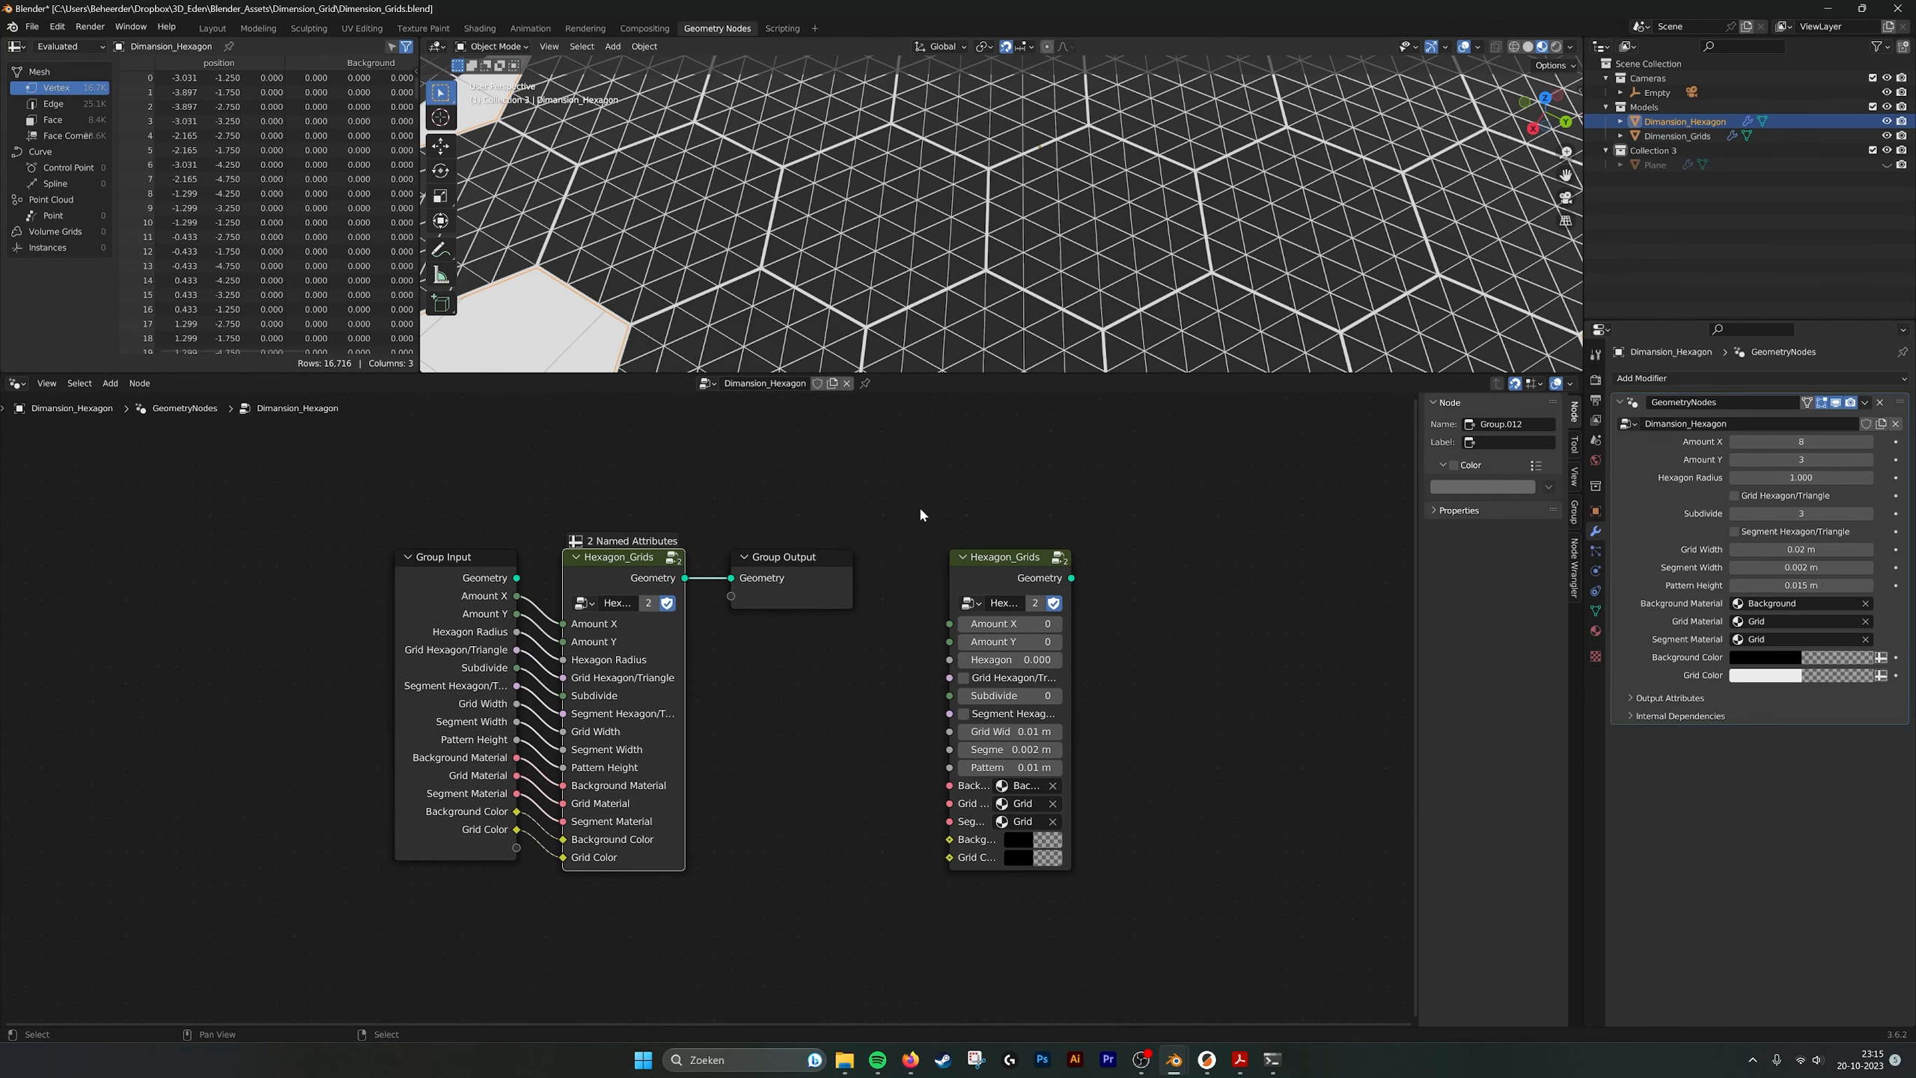
click(1141, 1060)
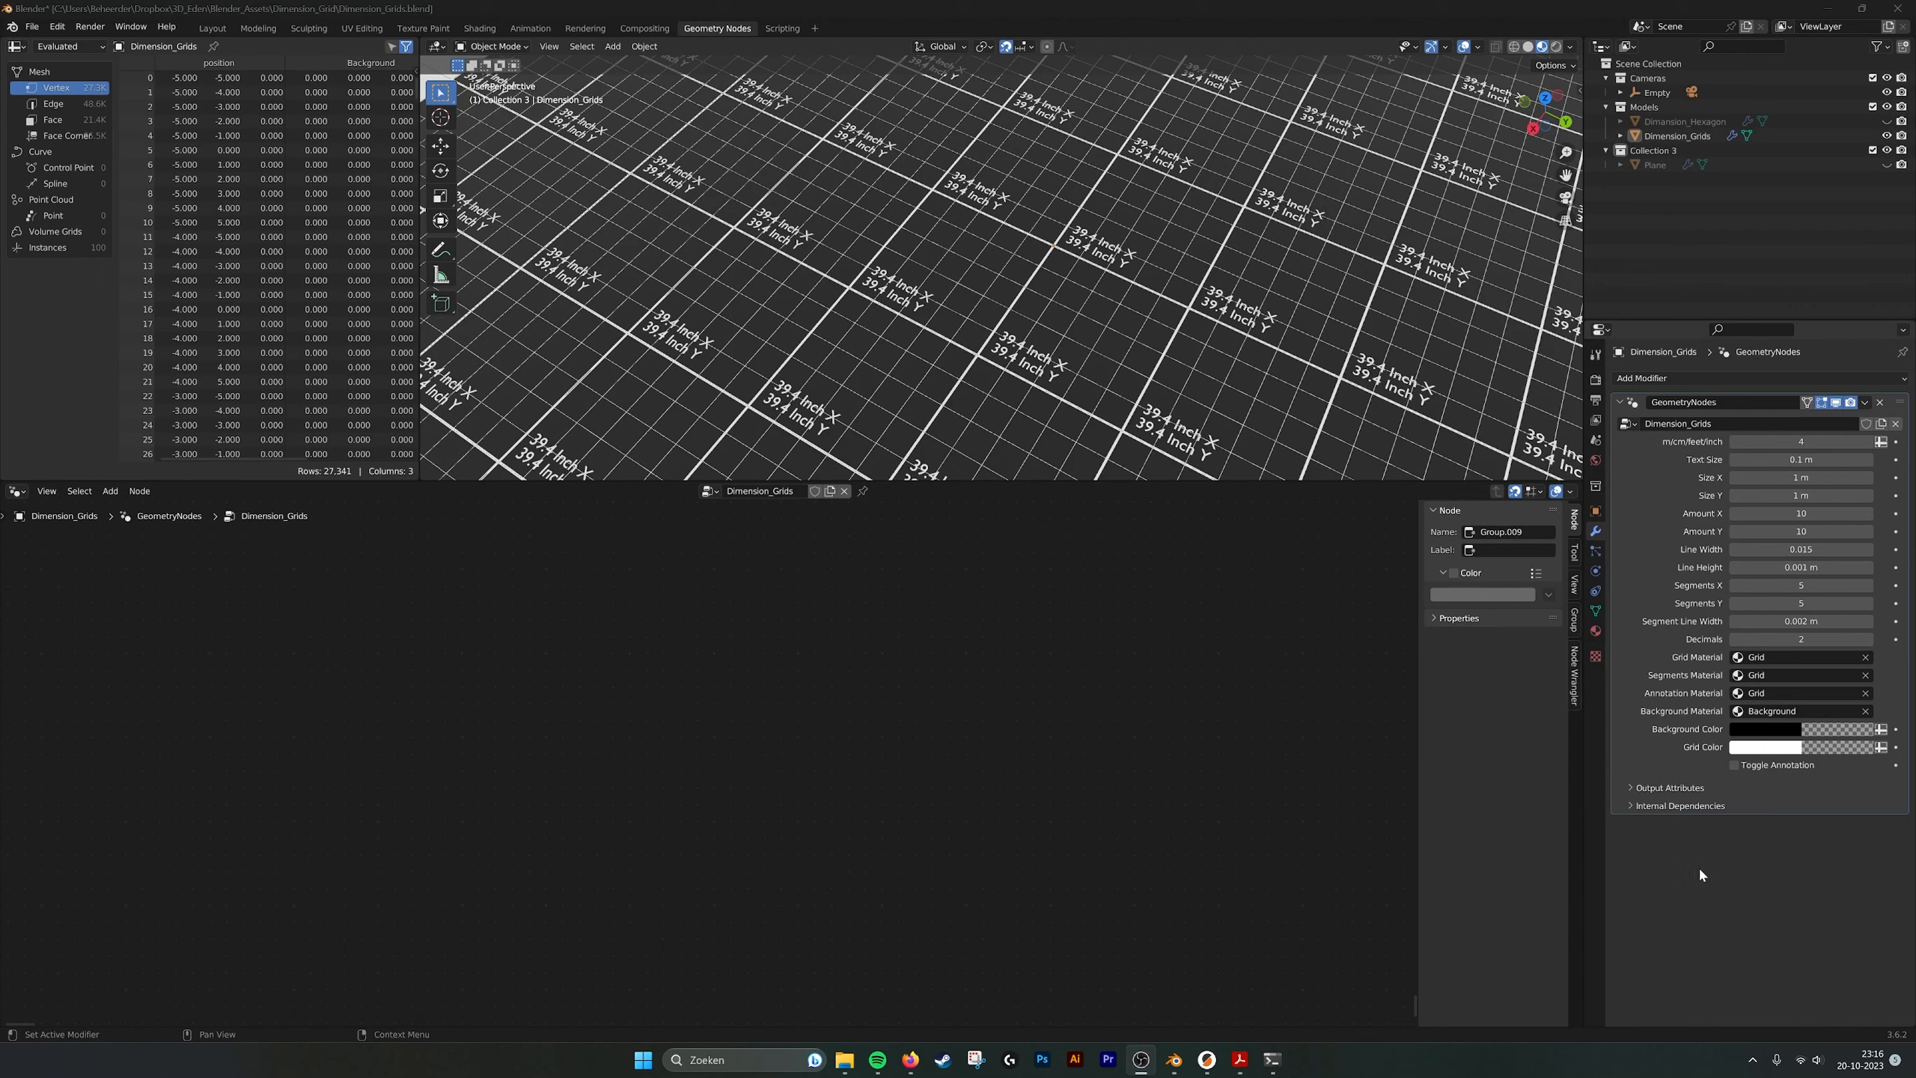
click(1697, 866)
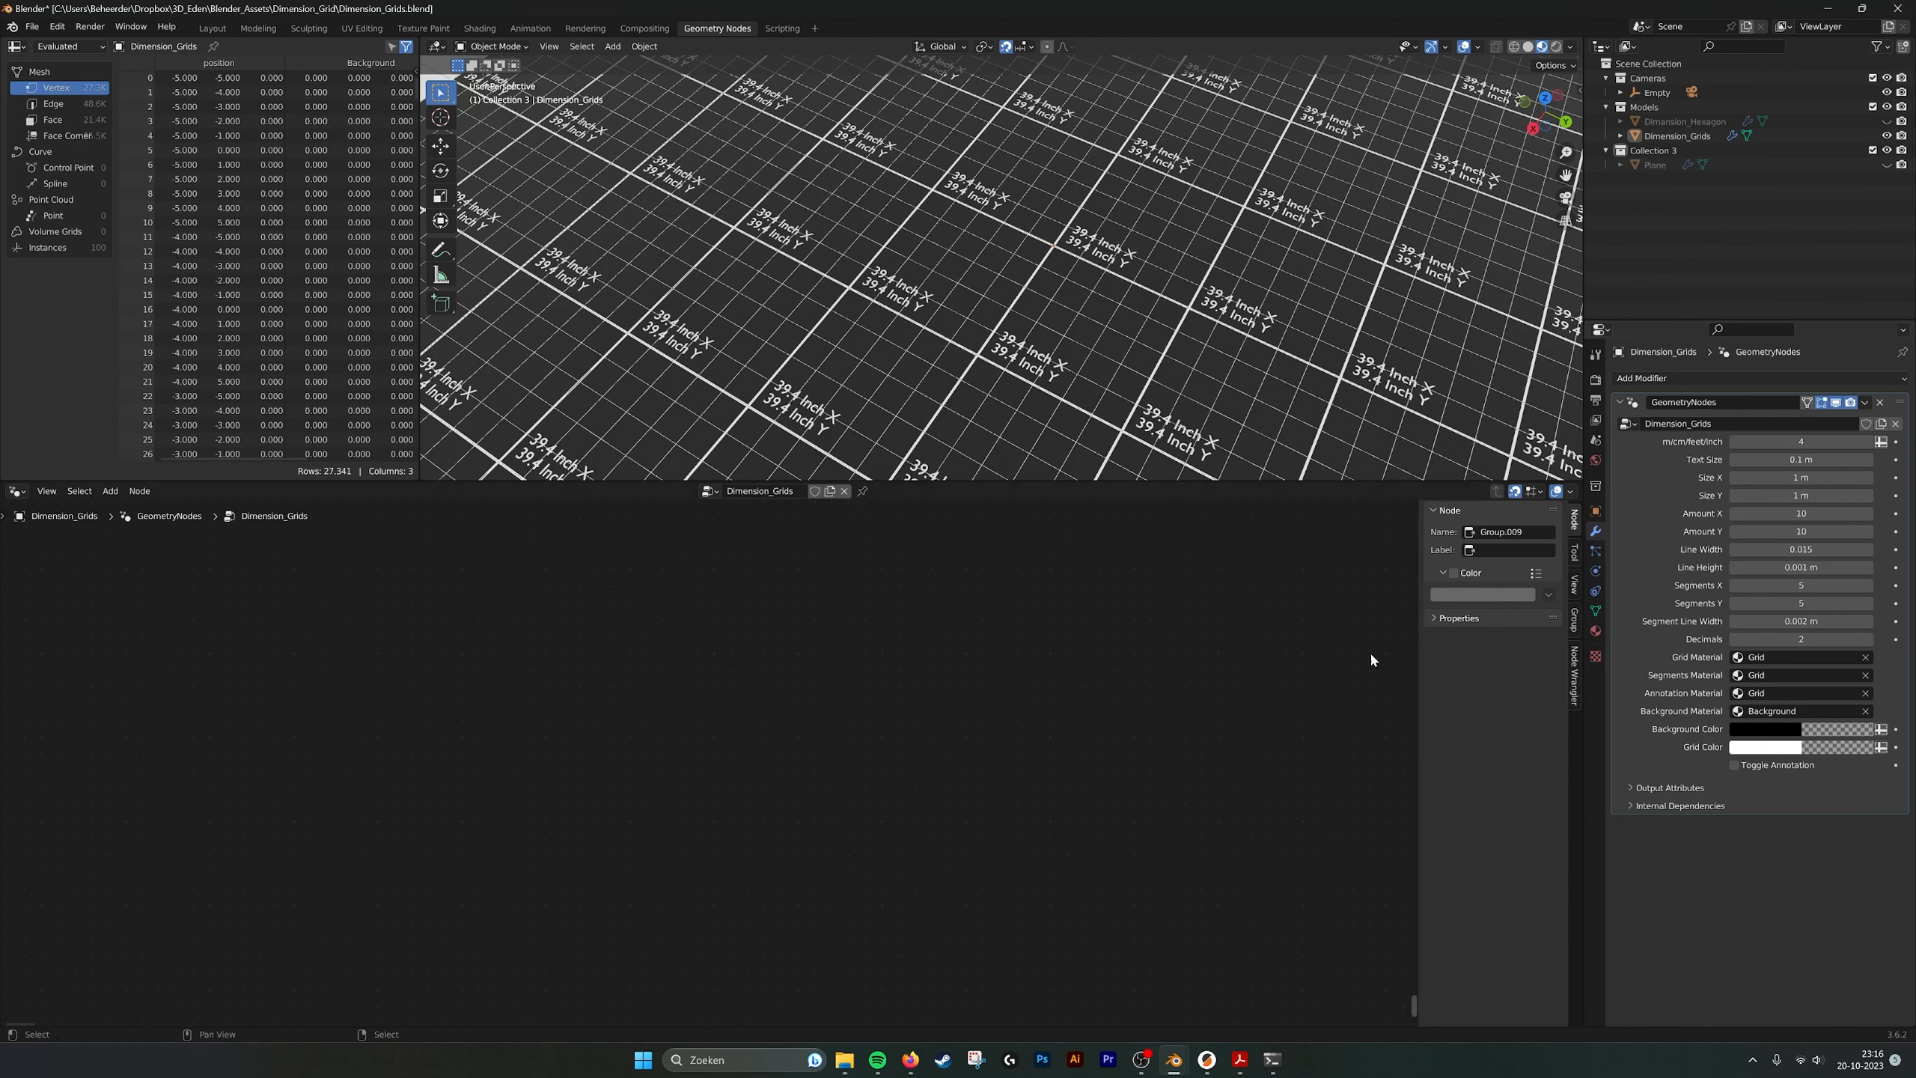
Select the Dimension_Grids object, frame its node tree and enter the Dimension_Grids node group linked to the Group Output.
click(994, 263)
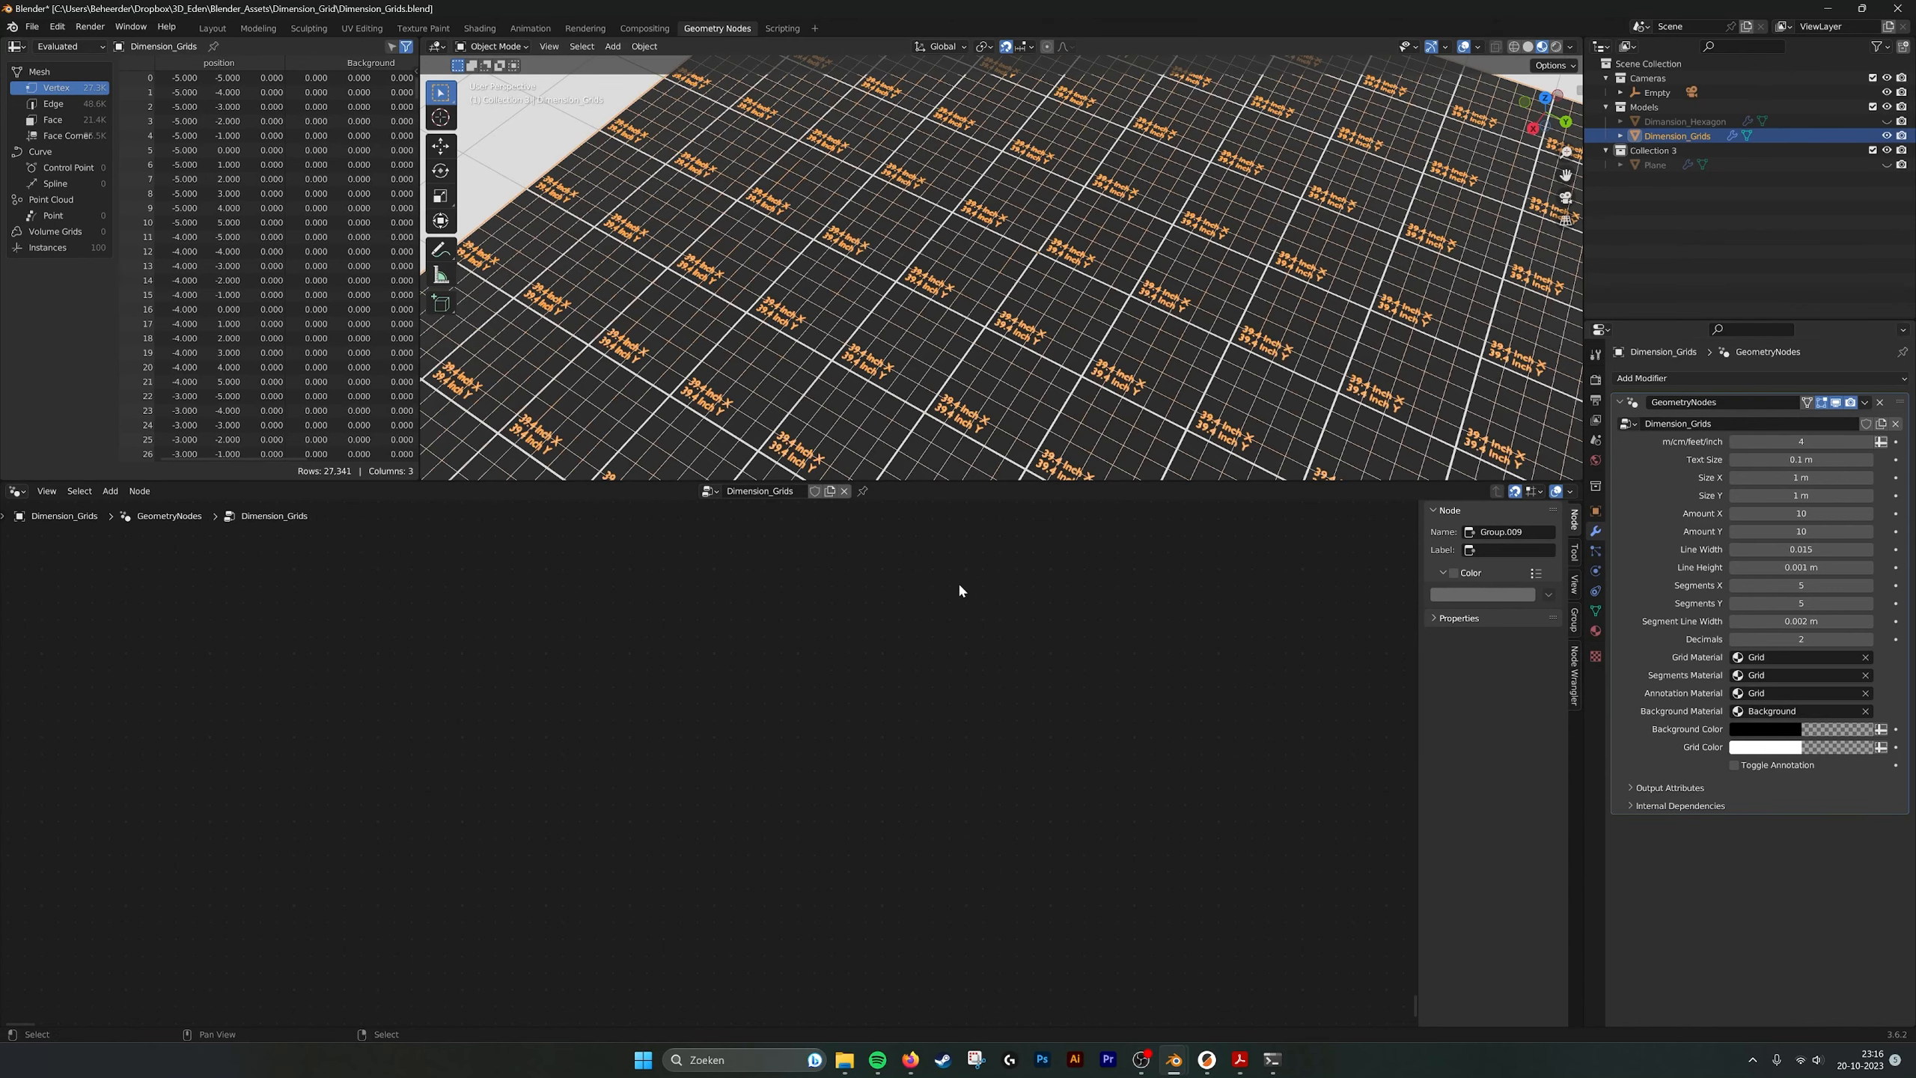
key(Home)
scroll(634, 678, up, 4)
middle_drag(657, 670, 834, 639)
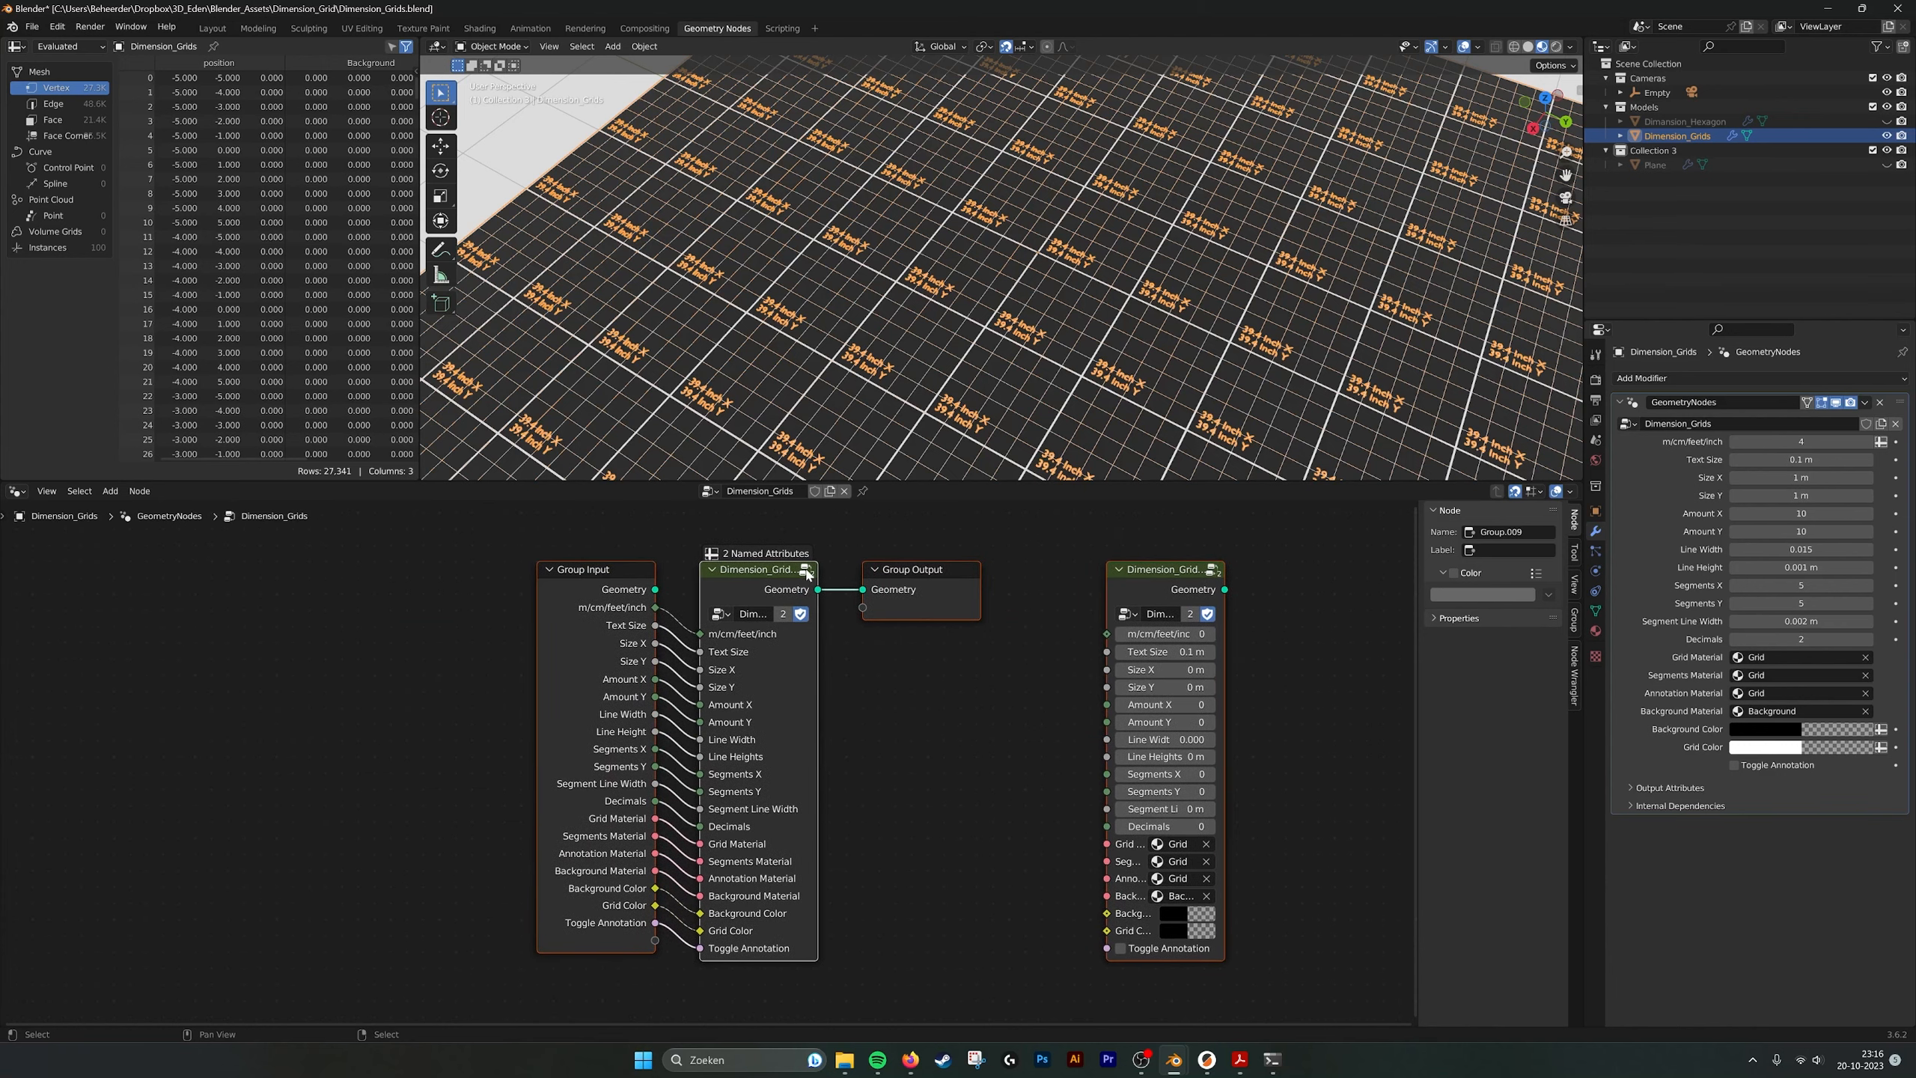
click(805, 570)
scroll(822, 589, down, 2)
scroll(824, 588, up, 5)
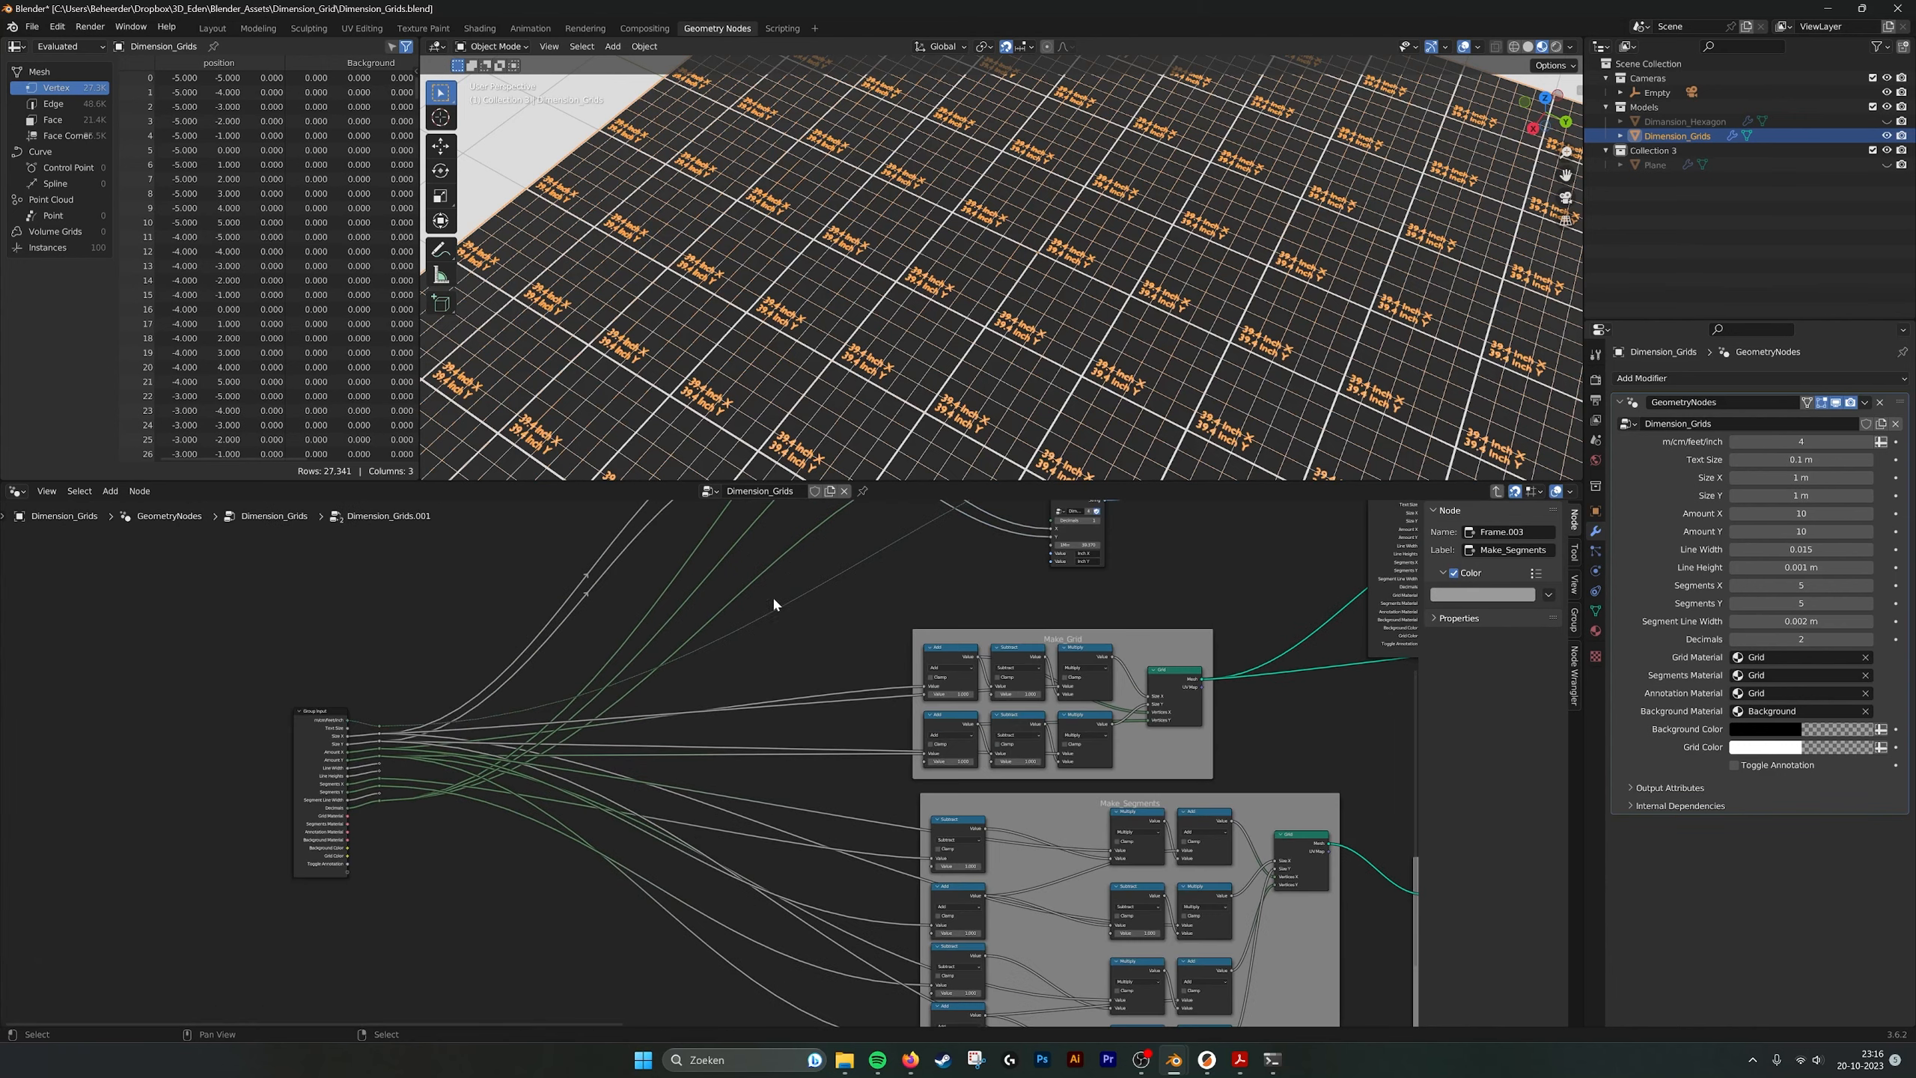
scroll(905, 301, up, 3)
scroll(934, 294, down, 5)
Deselect the Dimension_Grids object and set its m/cm/feet/inch option to 1, with the annotations in view.
key(alt+a)
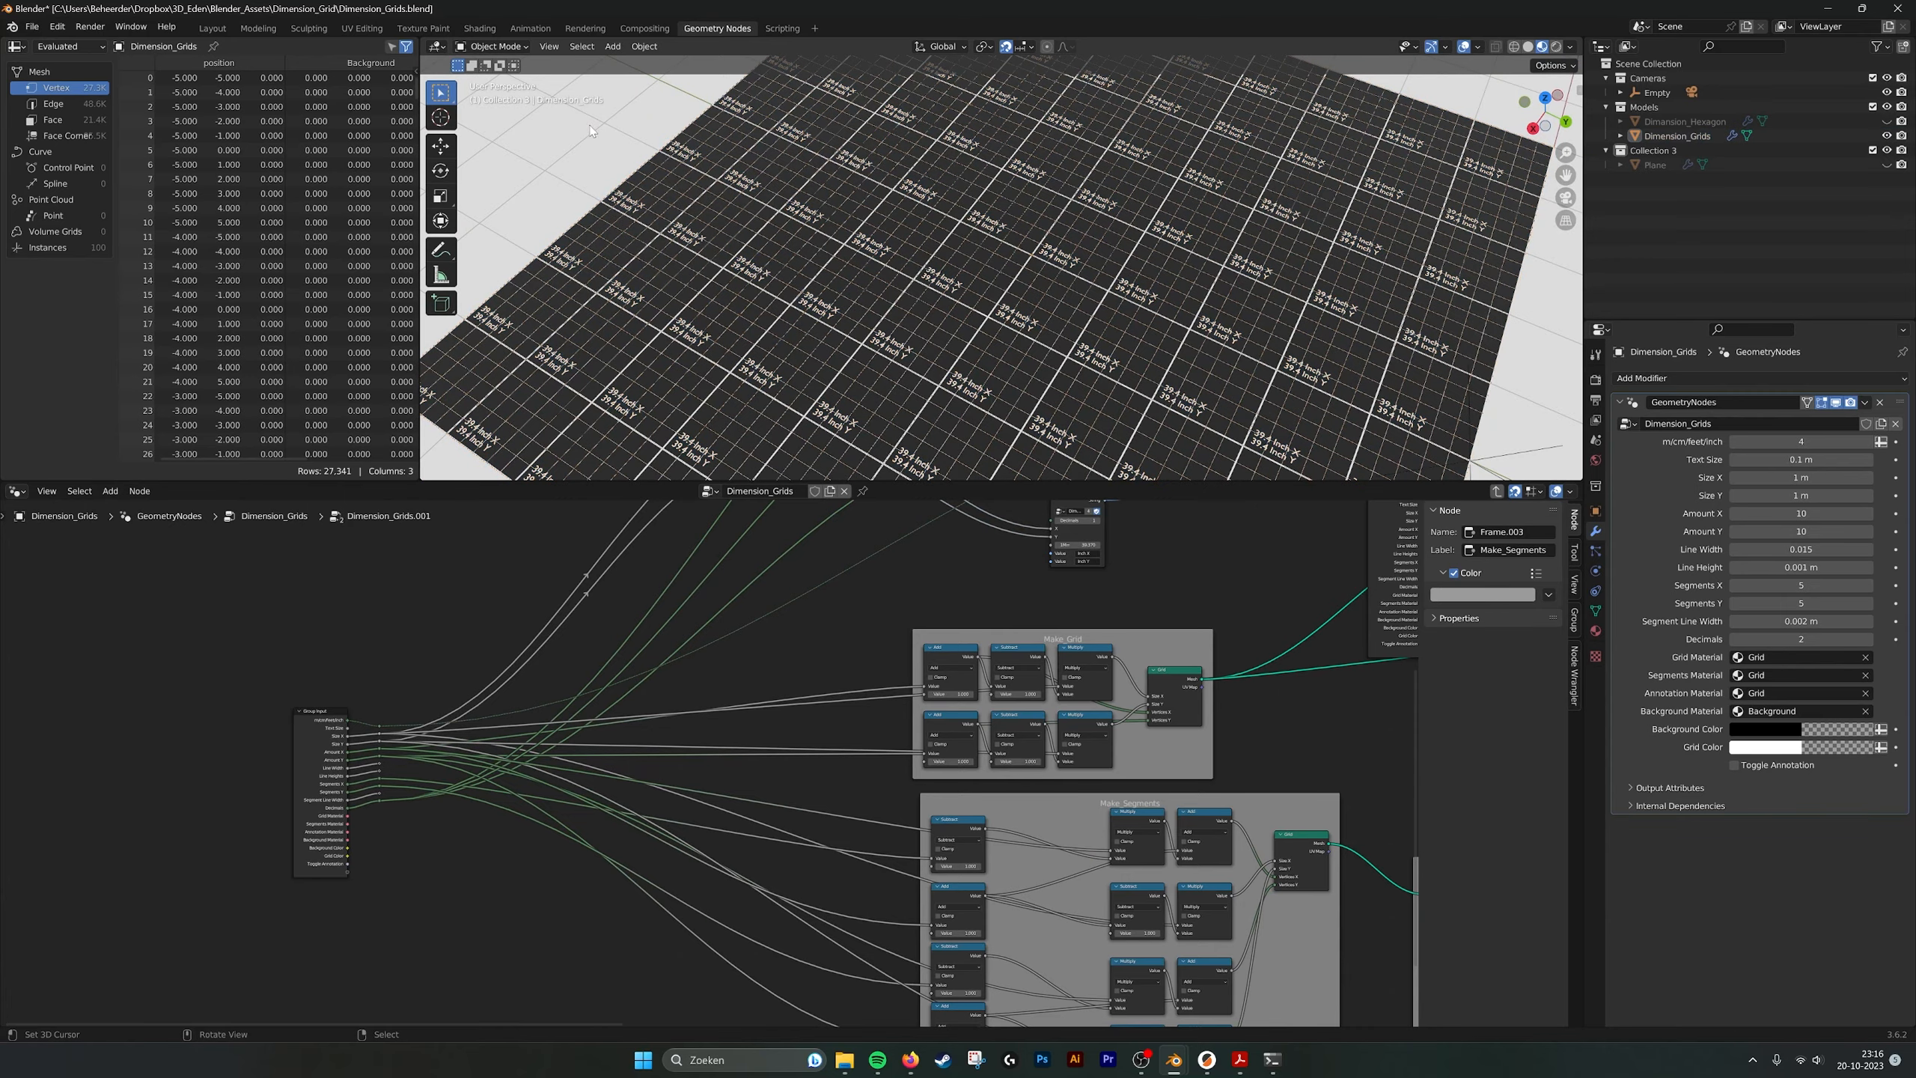
scroll(935, 295, up, 6)
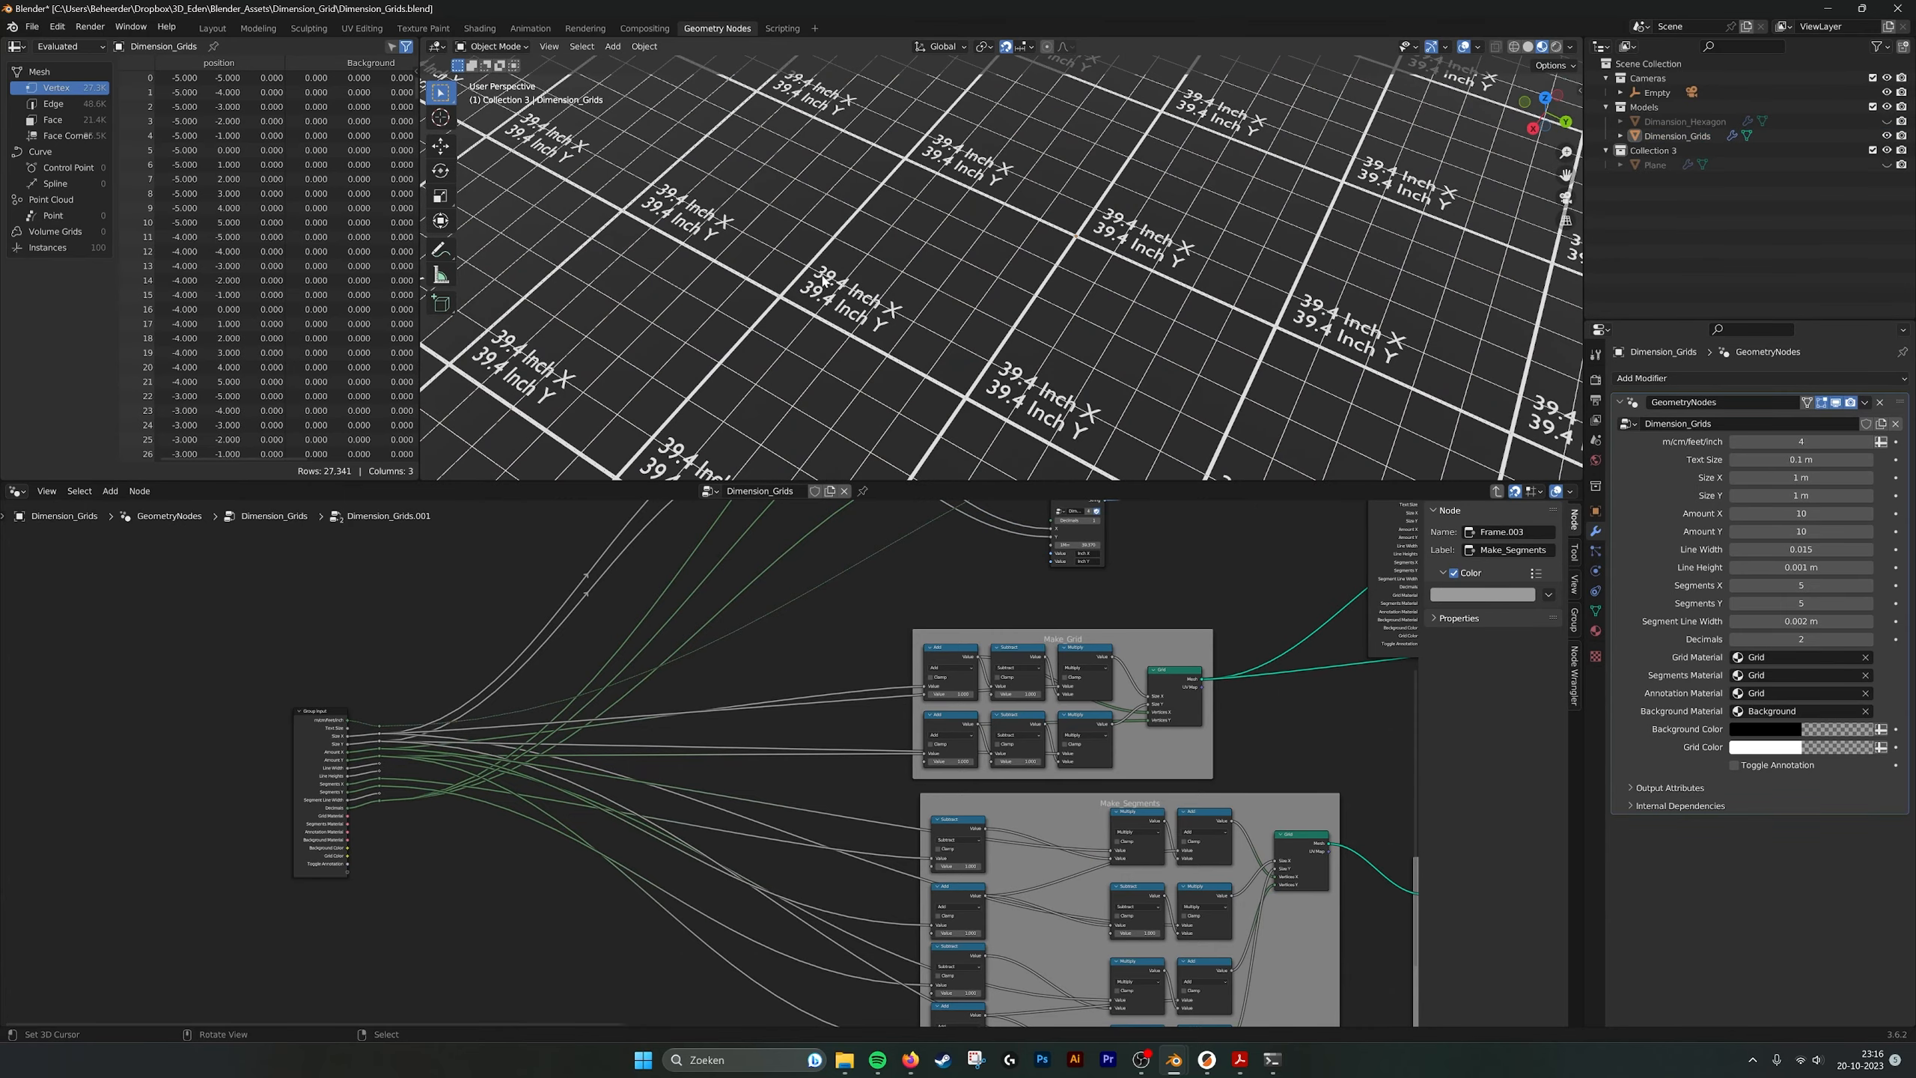
click(1733, 444)
click(1734, 443)
click(1734, 444)
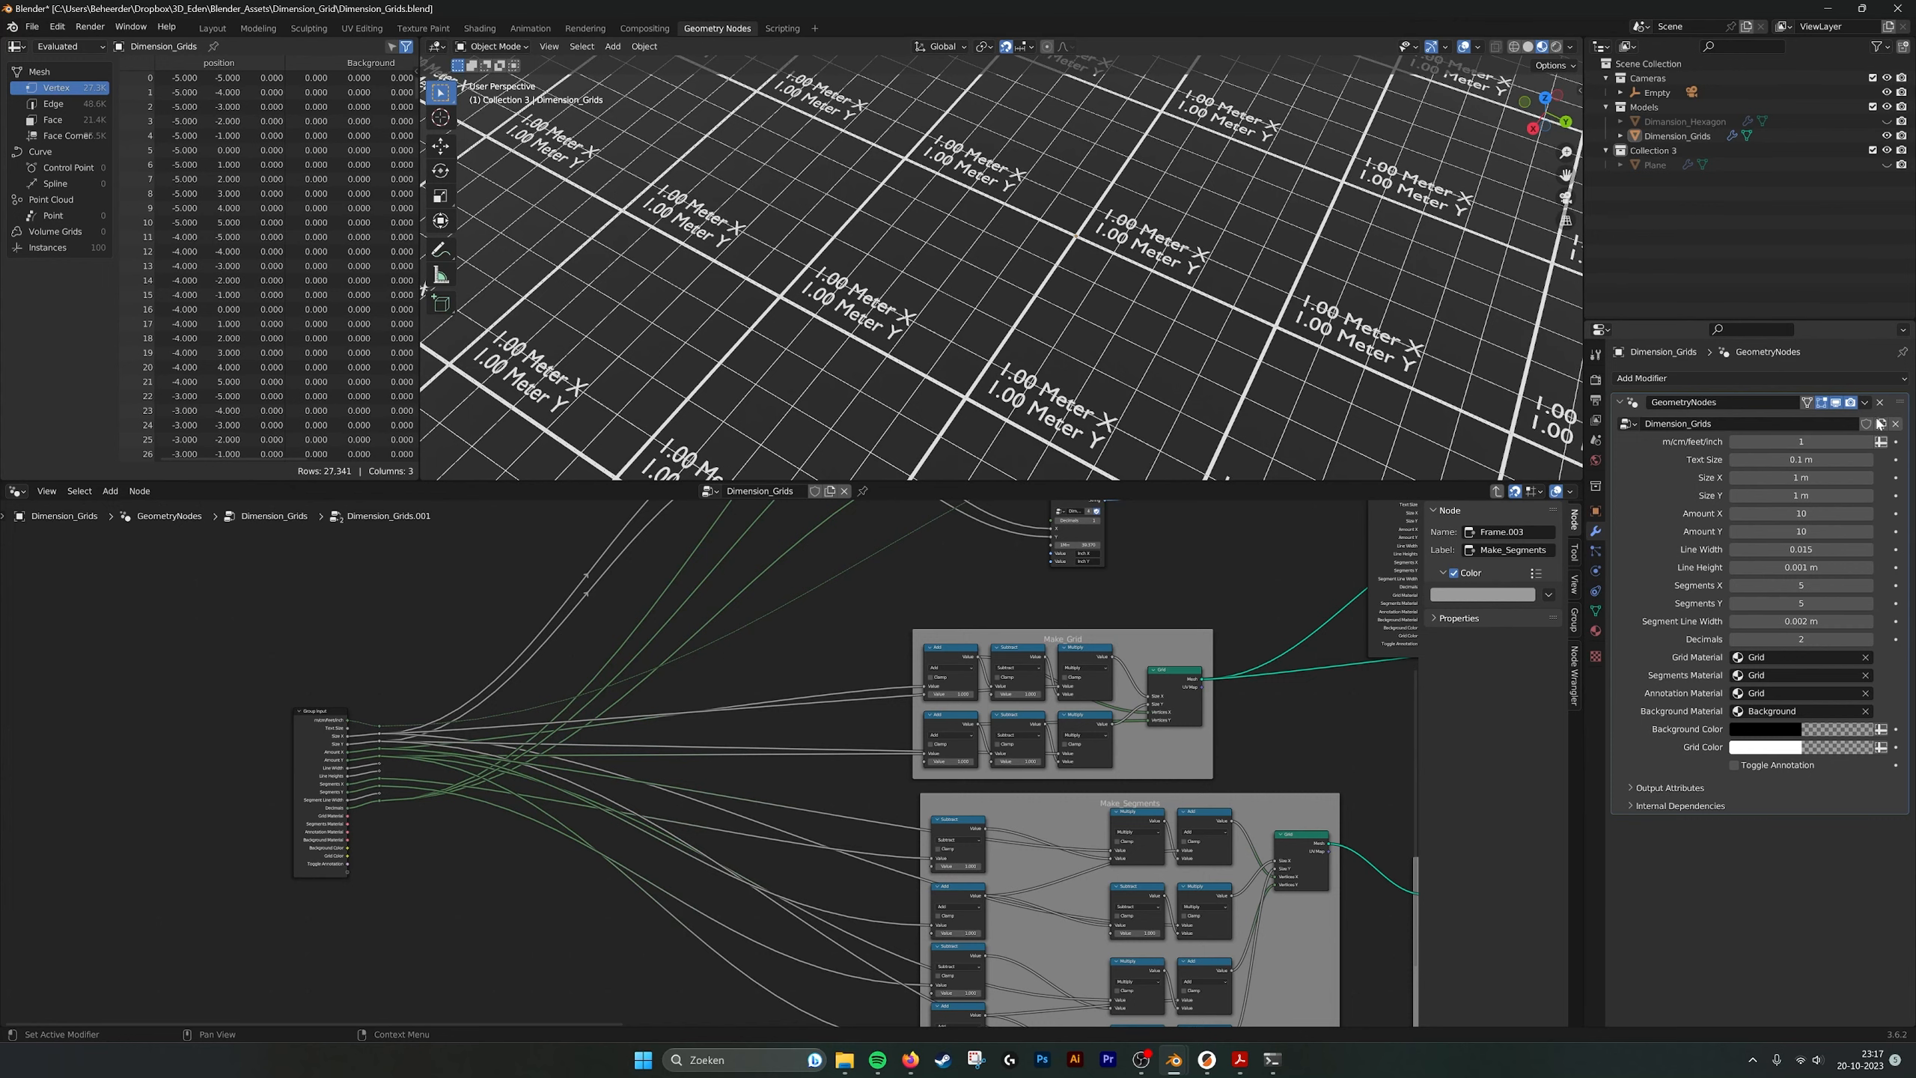
Examine the Group Input node inside the Dimension_Grids group and the links leaving its sockets.
middle_drag(588, 663, 837, 677)
scroll(837, 677, up, 3)
scroll(836, 677, up, 3)
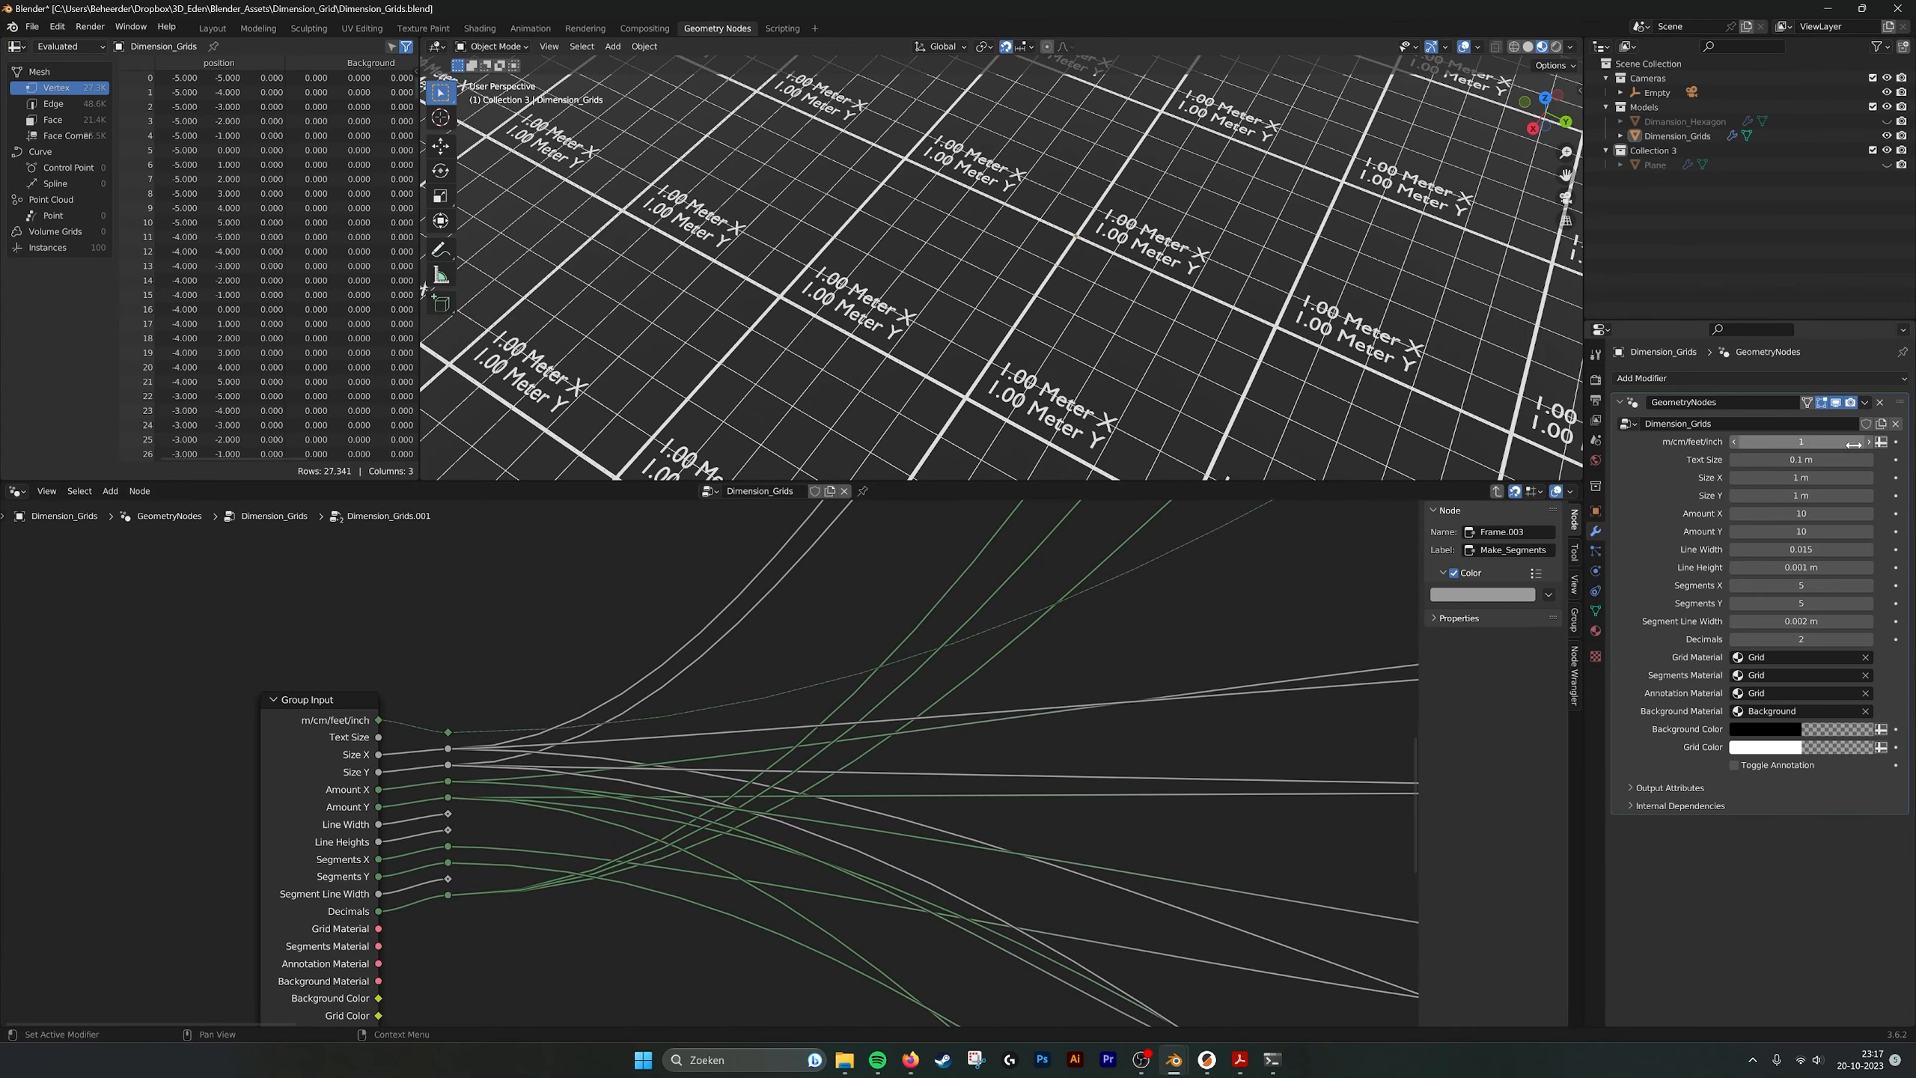
Follow the Group Input links past the Dimension_Calculator nodes to the String_Multigate node and enter that group.
middle_drag(1320, 604, 997, 827)
scroll(997, 652, down, 6)
middle_drag(1070, 622, 881, 751)
middle_drag(1011, 608, 743, 797)
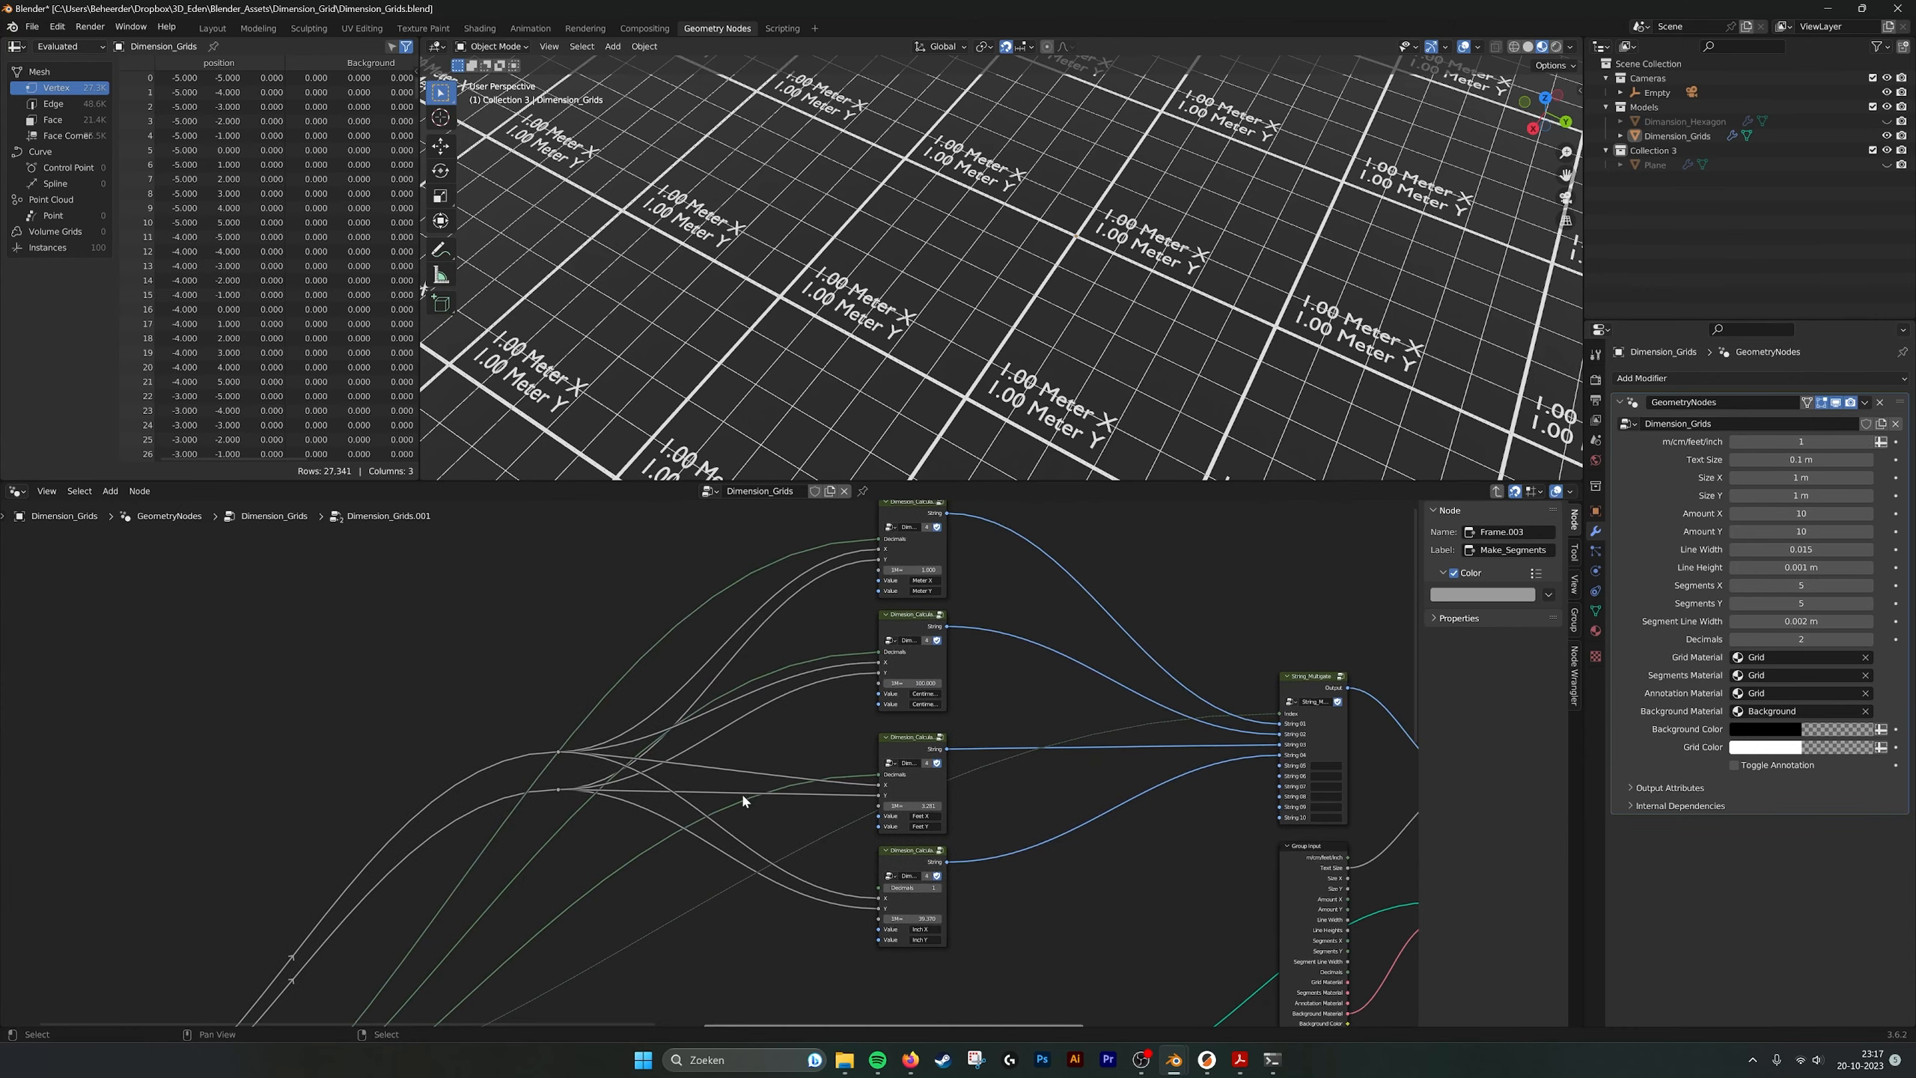
scroll(742, 797, up, 4)
middle_drag(1320, 732, 853, 712)
click(1025, 631)
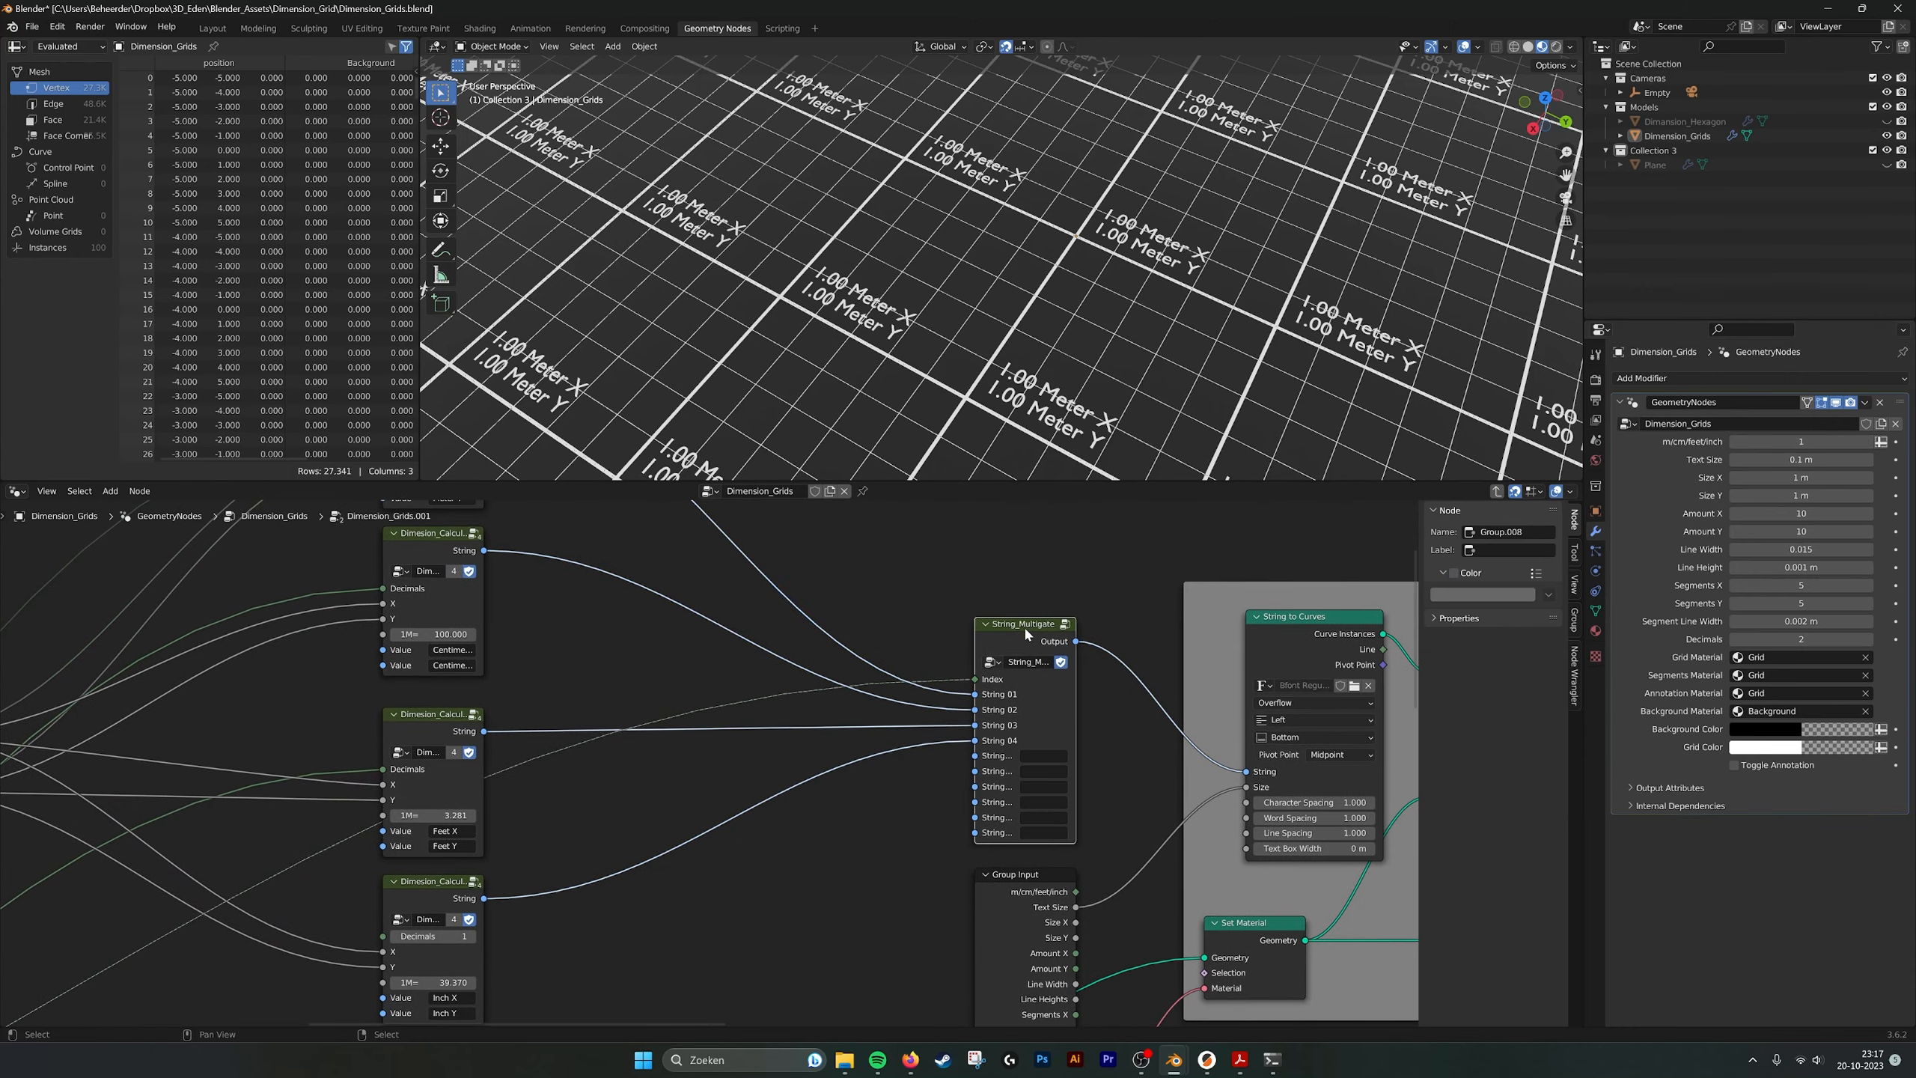
middle_drag(1028, 635, 877, 614)
scroll(883, 616, up, 3)
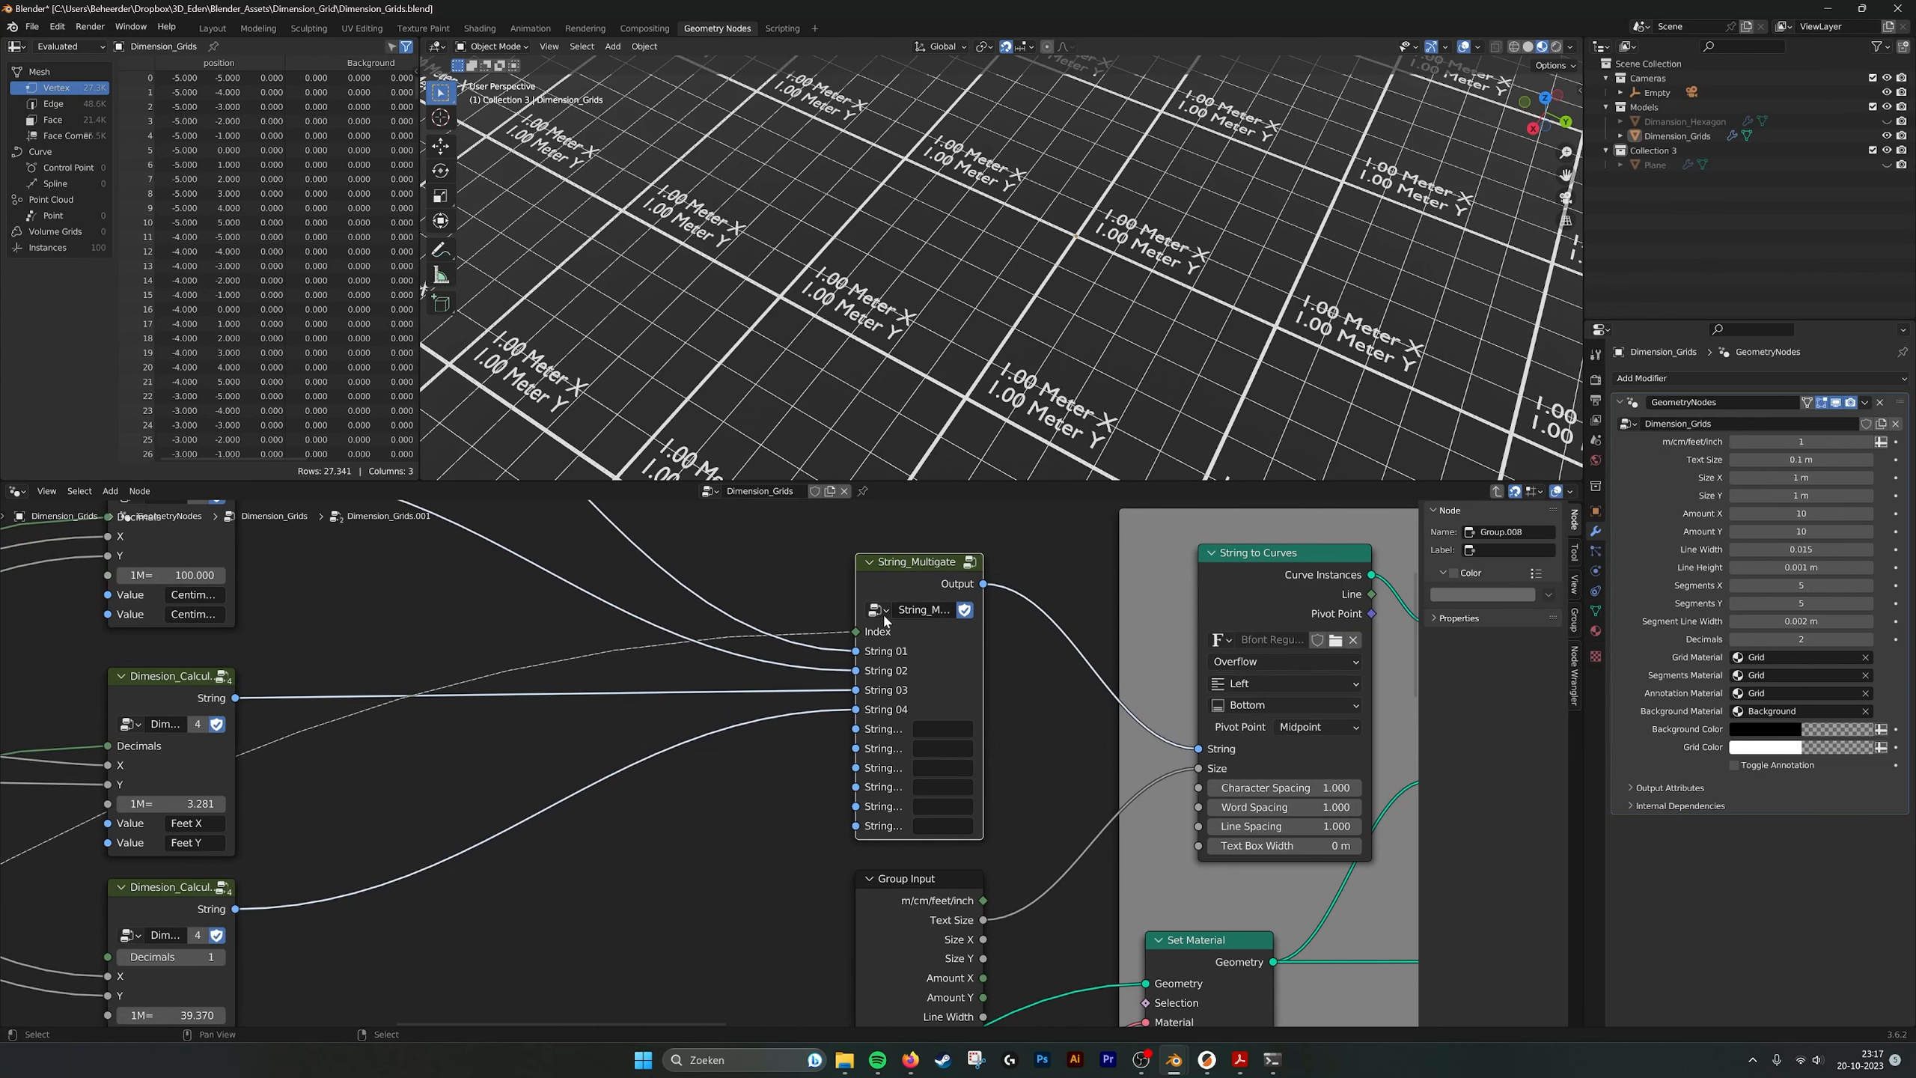
key(Tab)
Examine the chain of Greater Than and Switch nodes running from Group Input to Group Output in String_Multigate.
scroll(834, 731, down, 3)
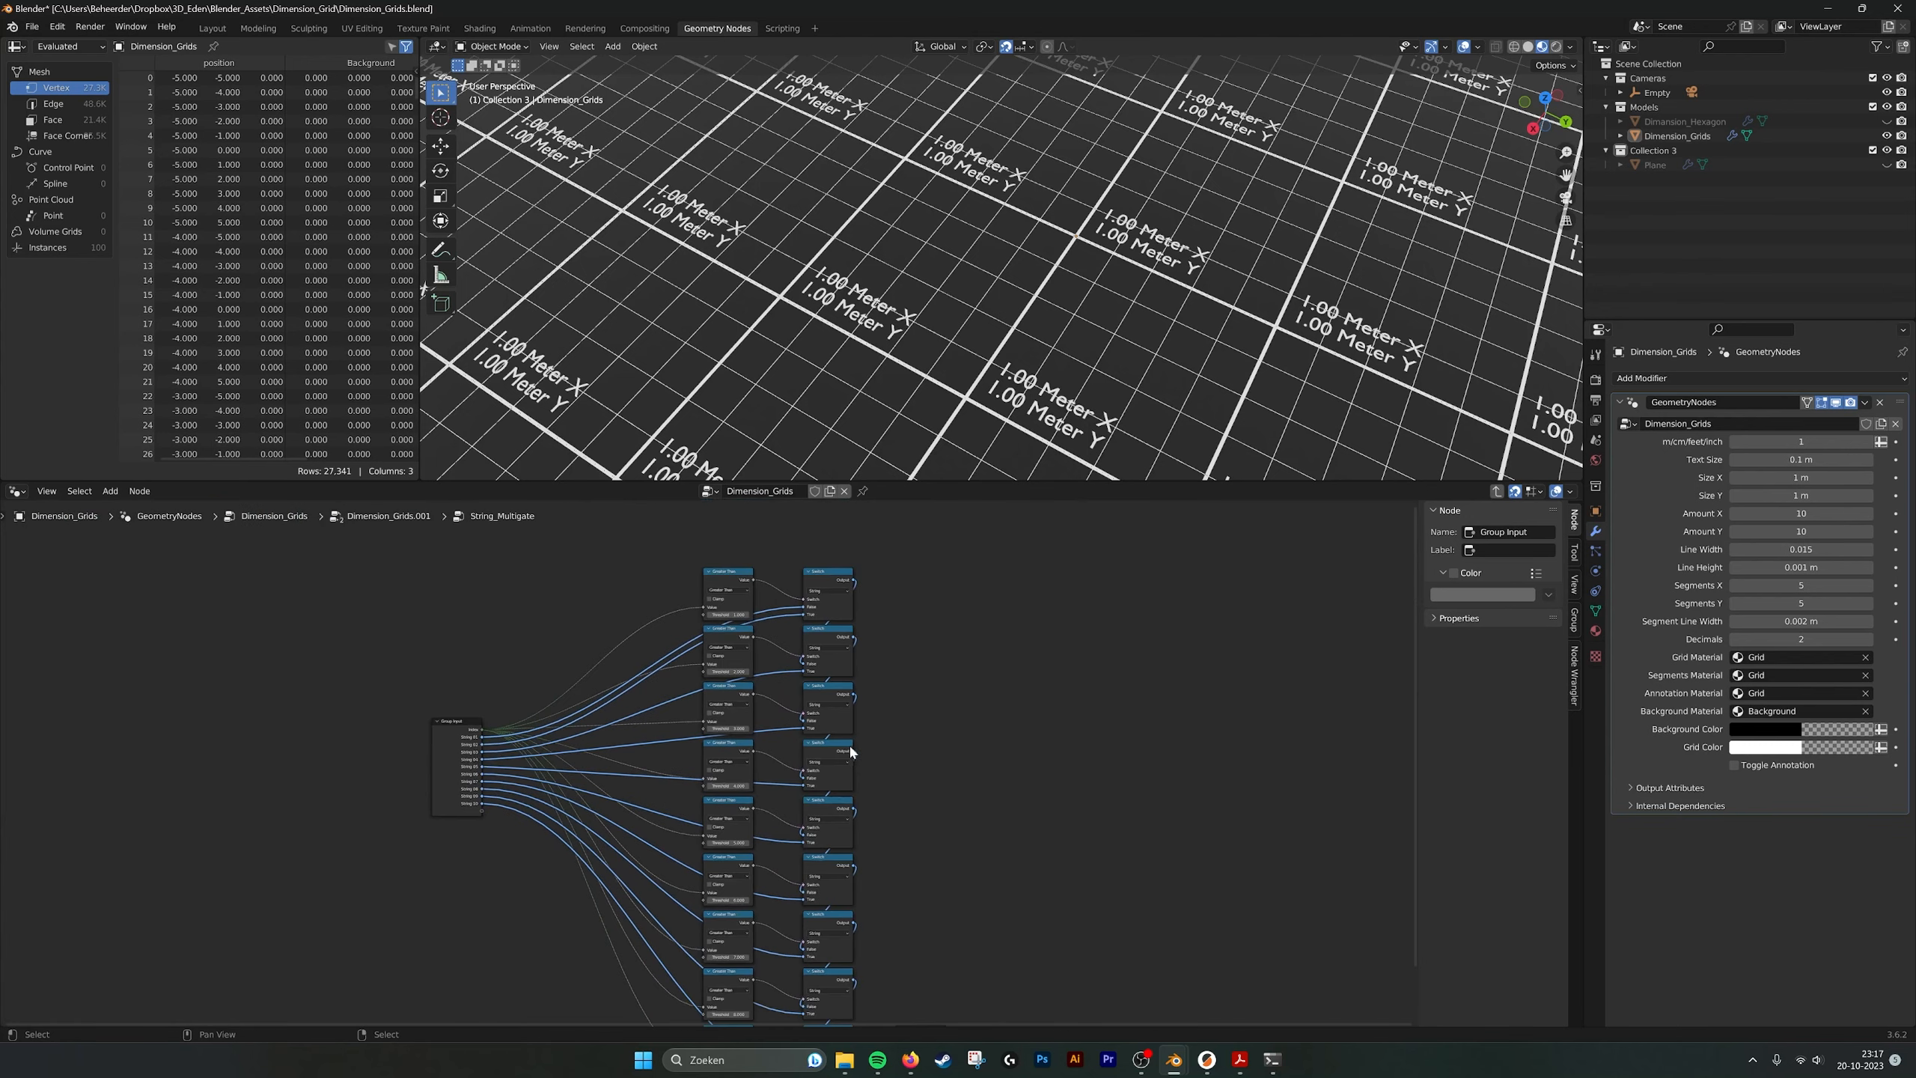
scroll(799, 674, up, 4)
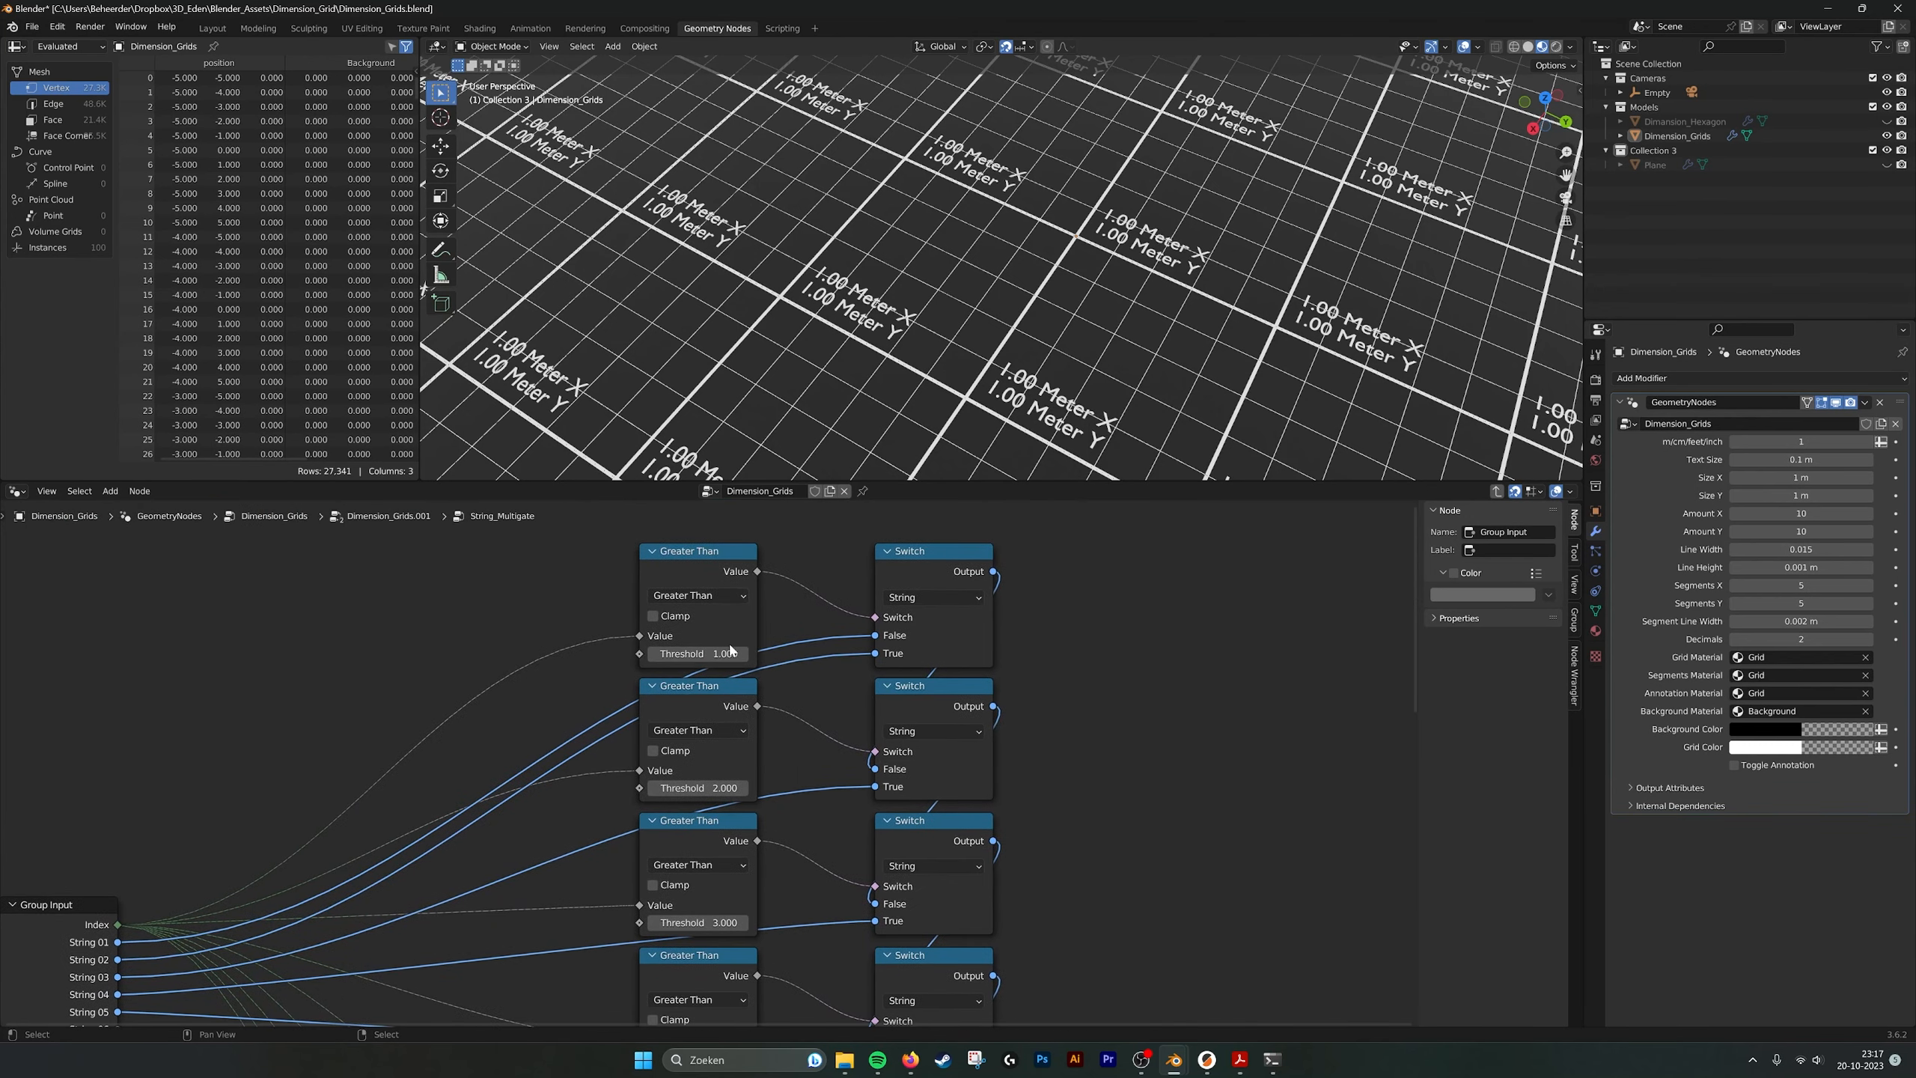
scroll(725, 815, down, 3)
middle_drag(725, 815, 731, 780)
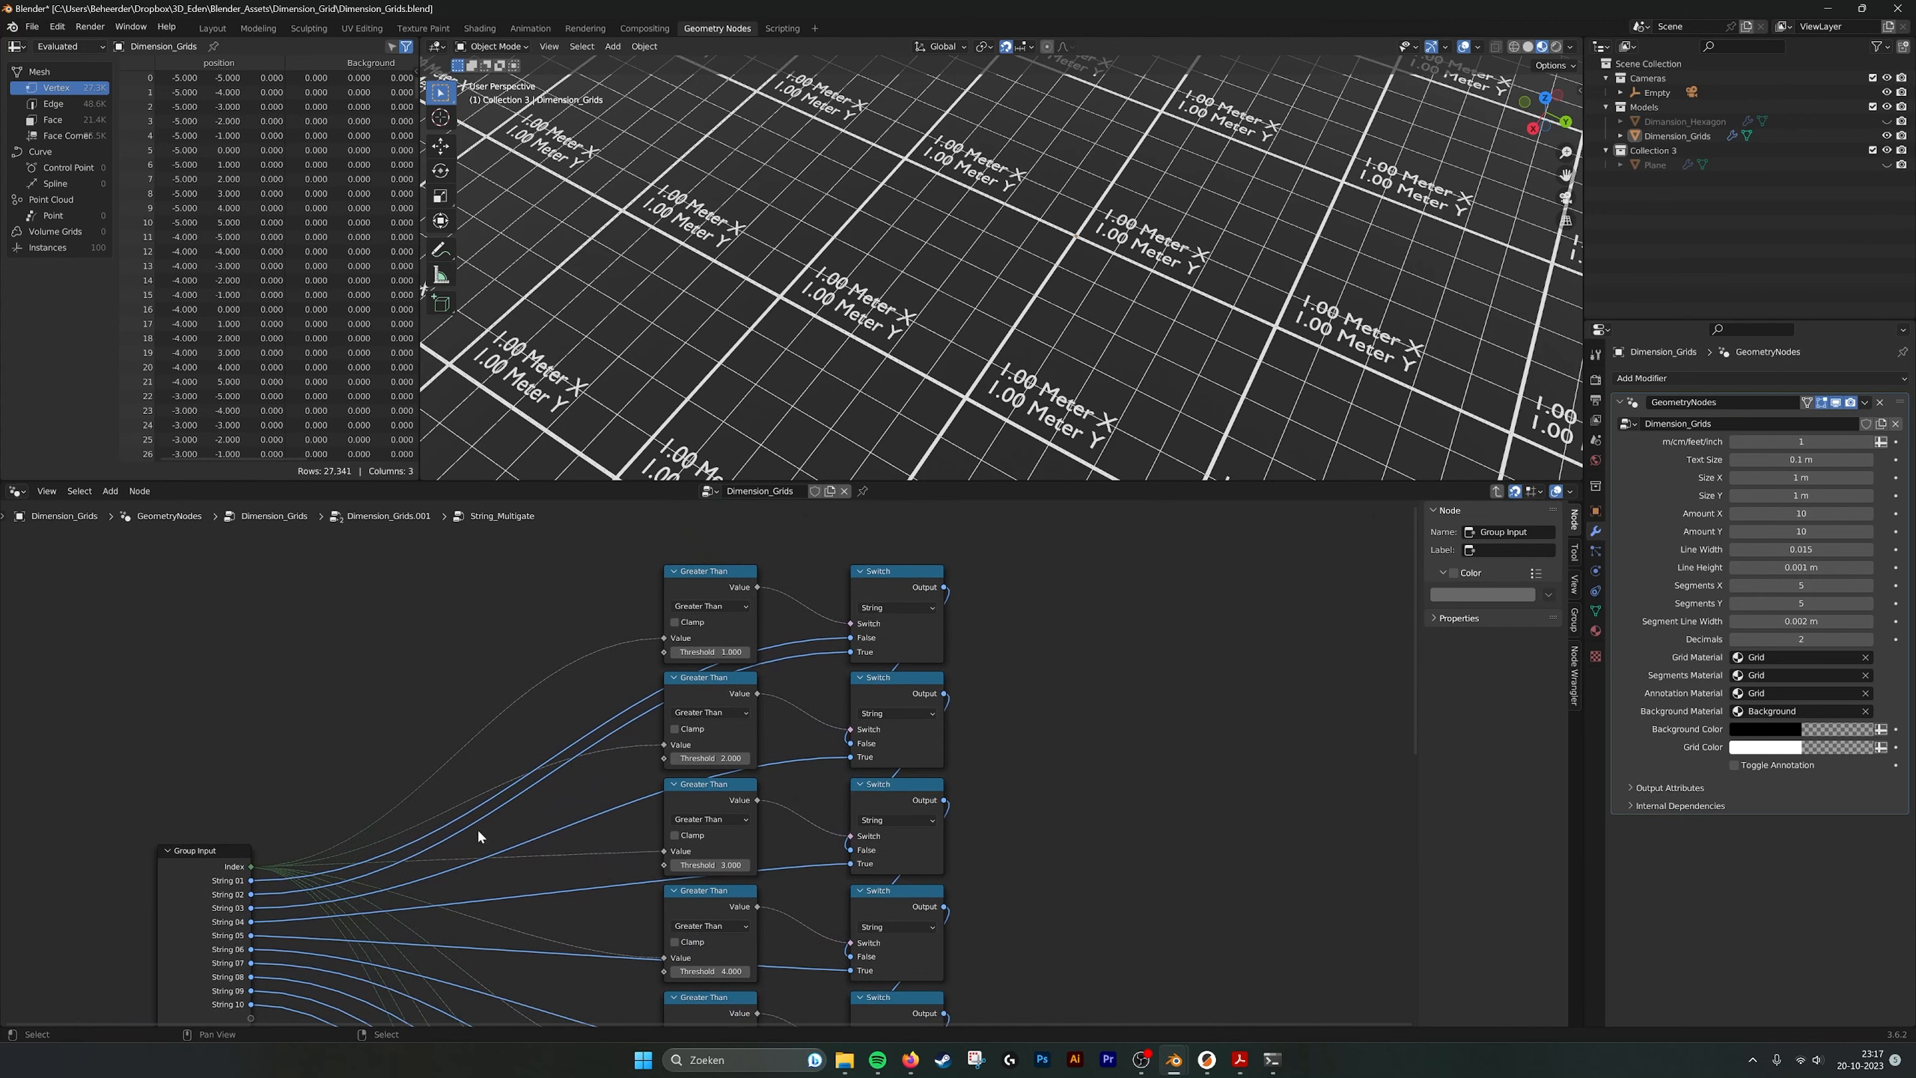
middle_drag(534, 767, 585, 688)
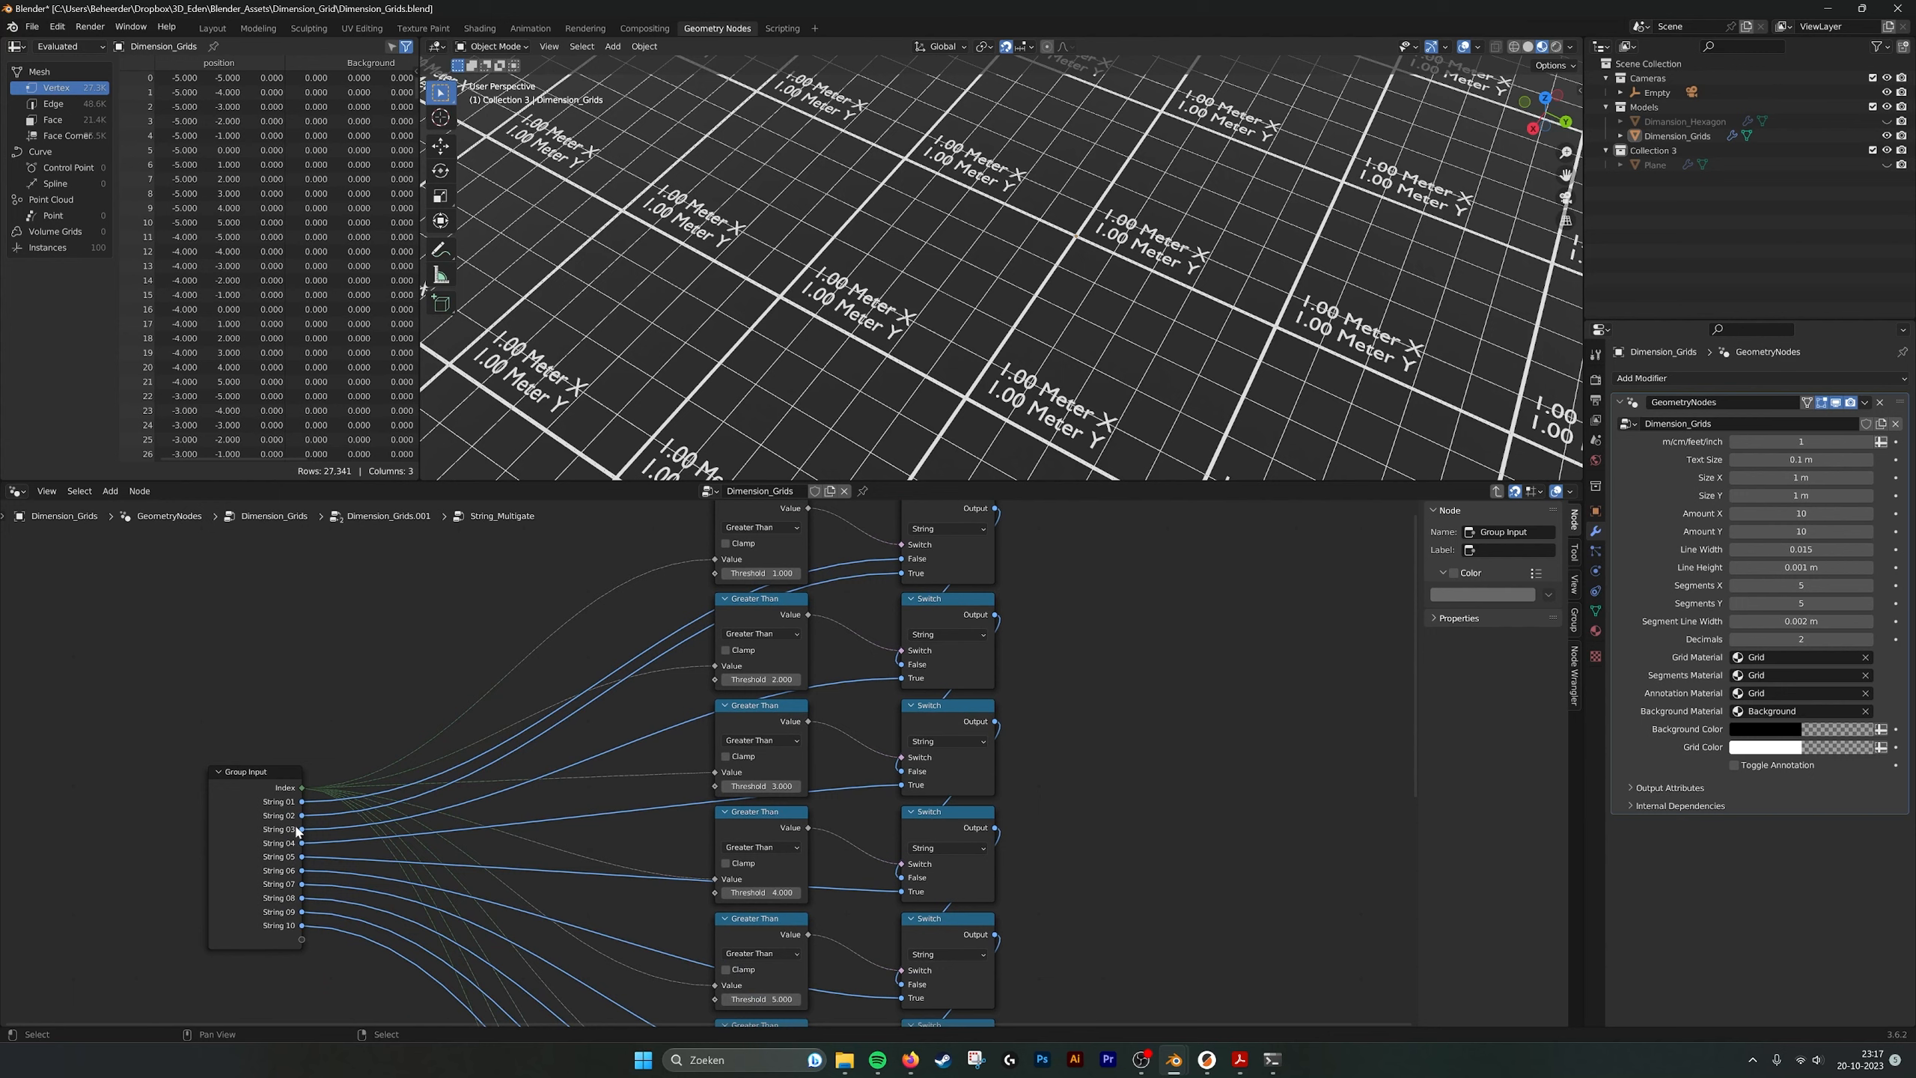
scroll(664, 655, up, 2)
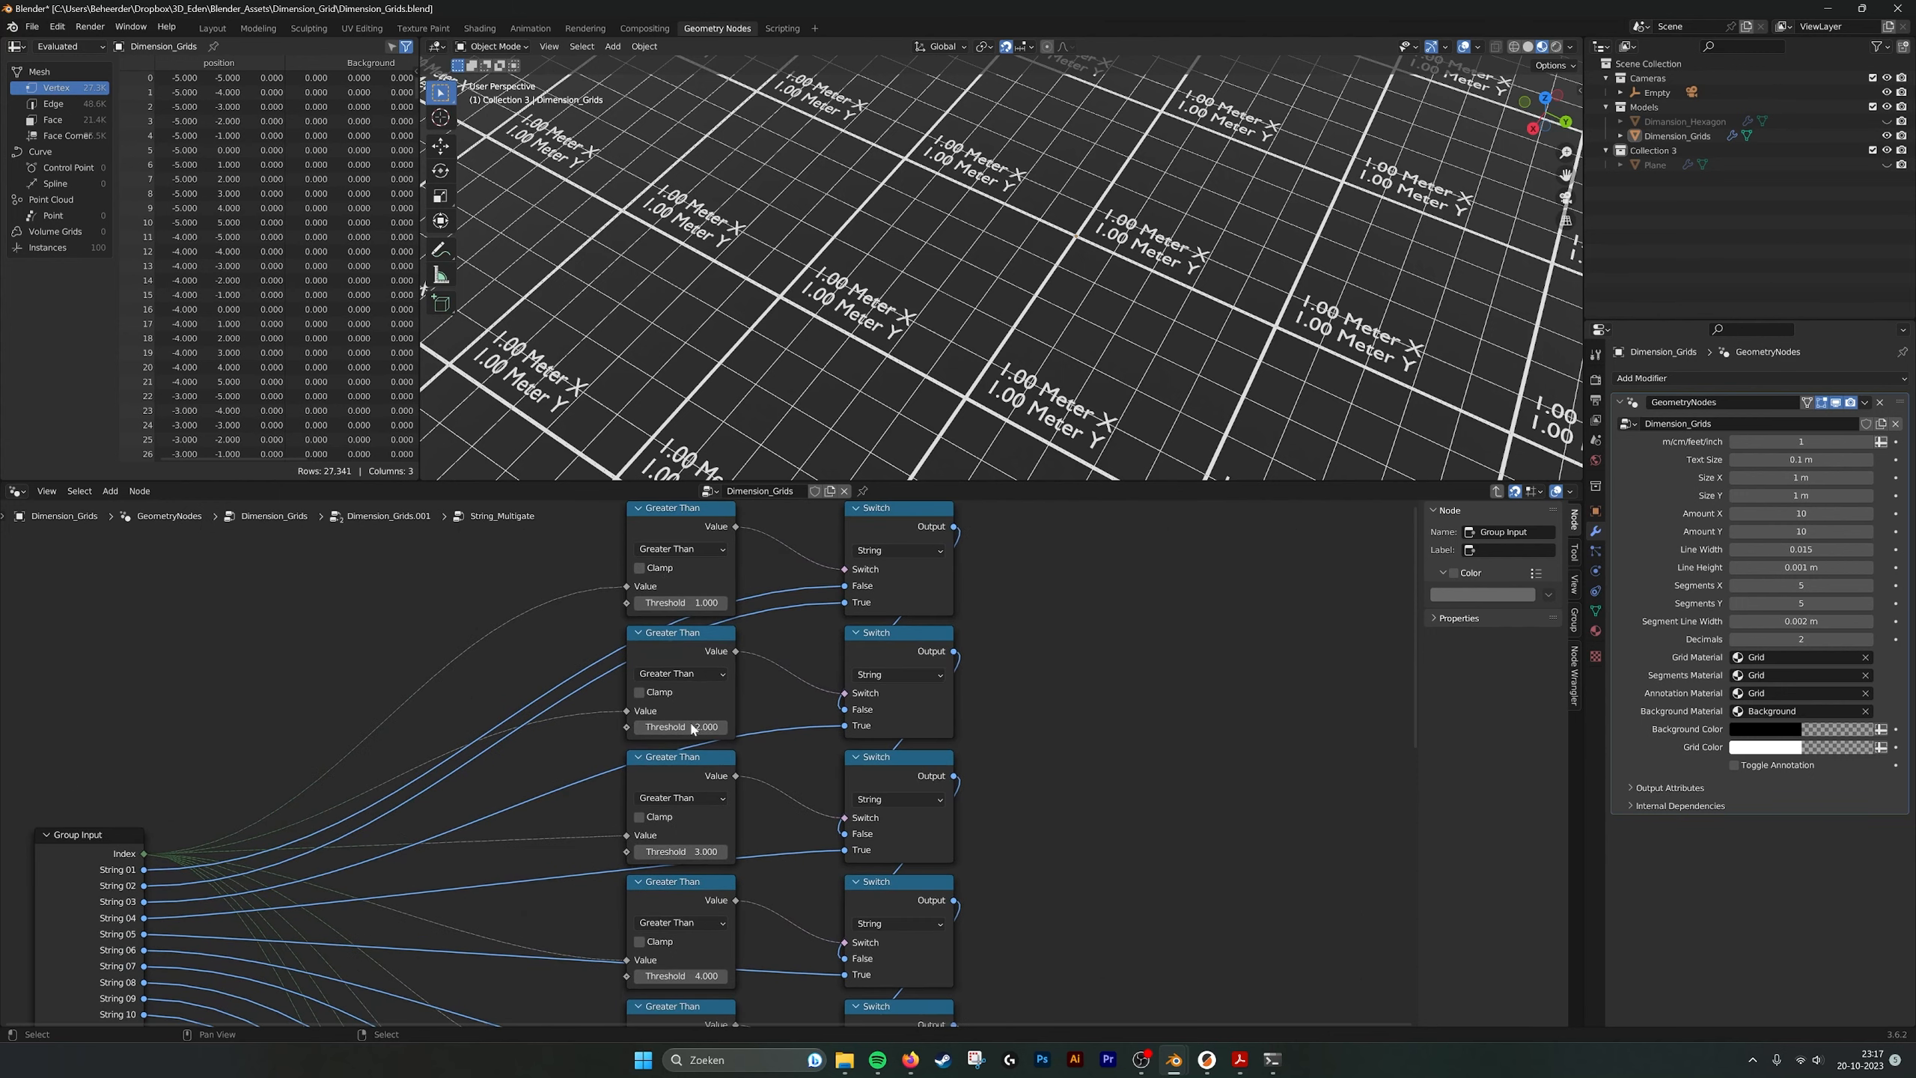
middle_drag(735, 882, 724, 788)
scroll(703, 754, down, 6)
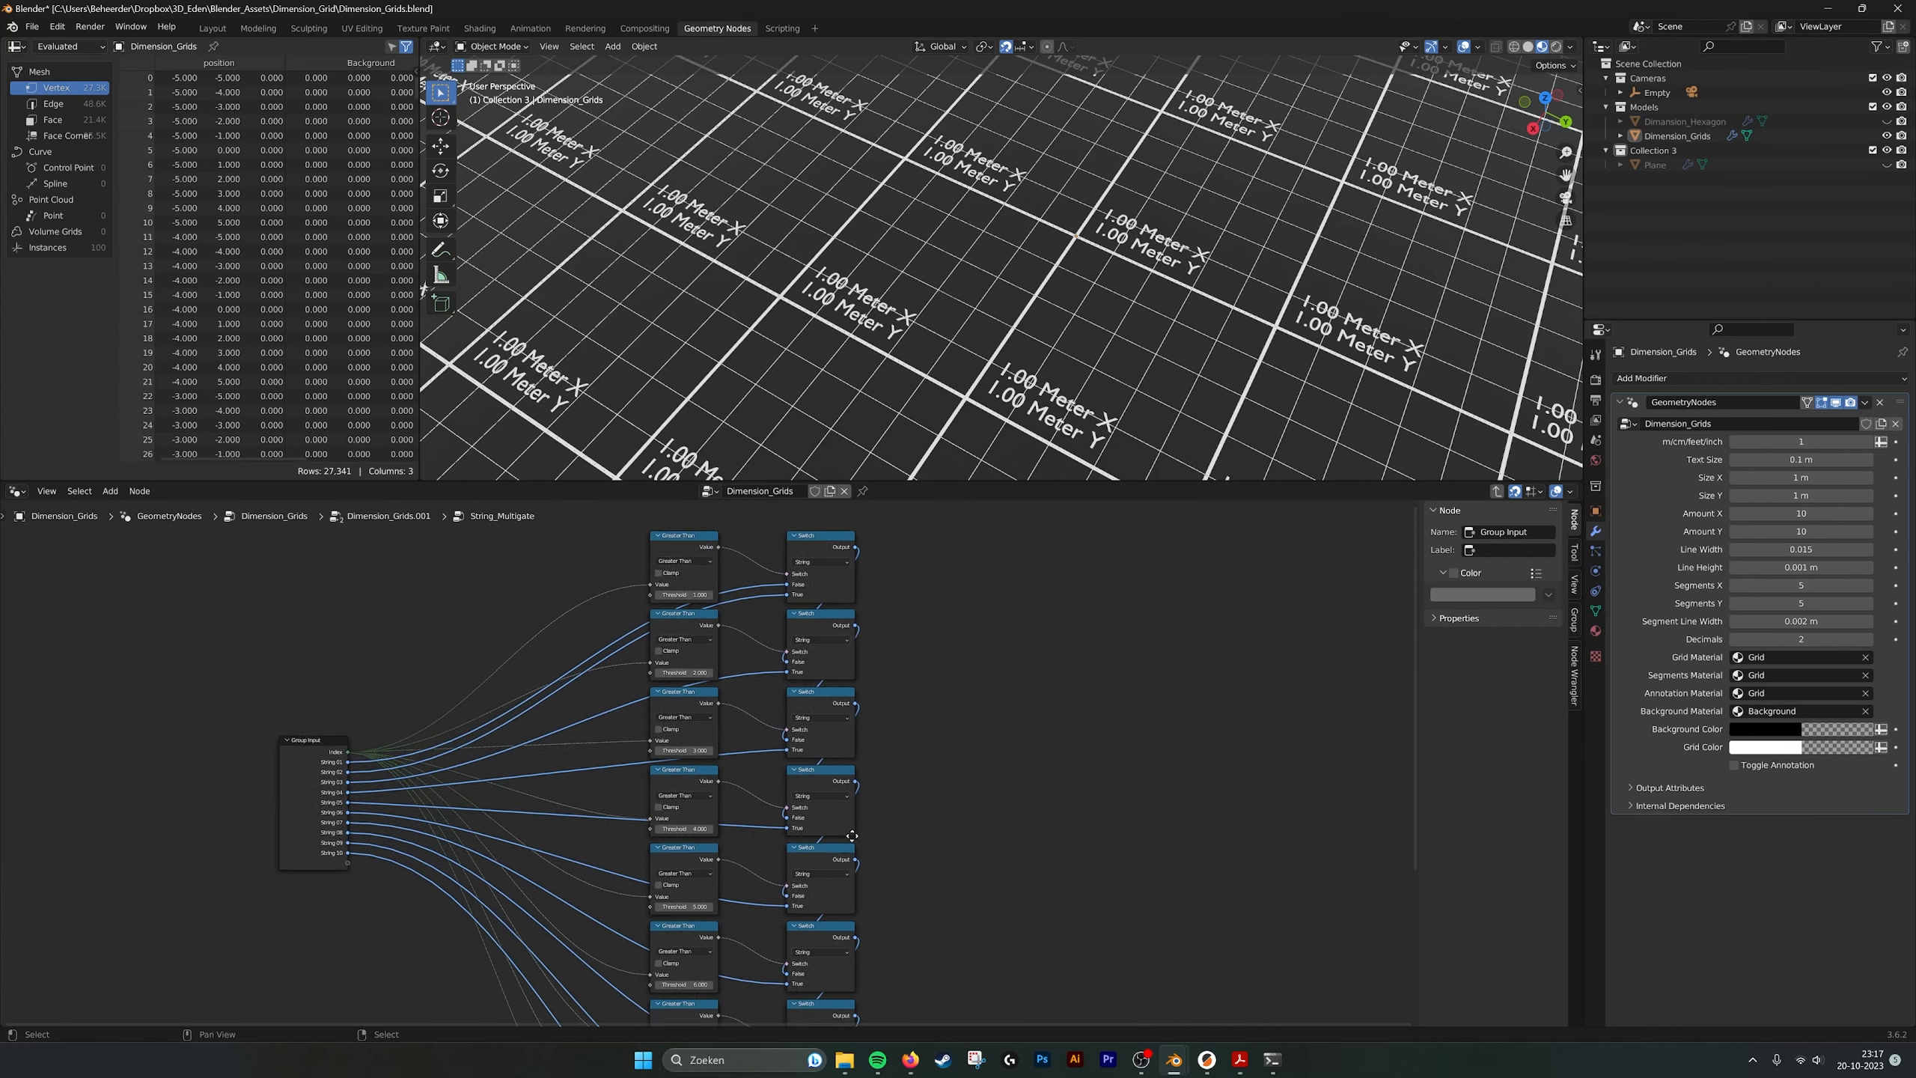
middle_drag(826, 890, 795, 789)
middle_drag(836, 932, 832, 765)
middle_drag(779, 609, 787, 674)
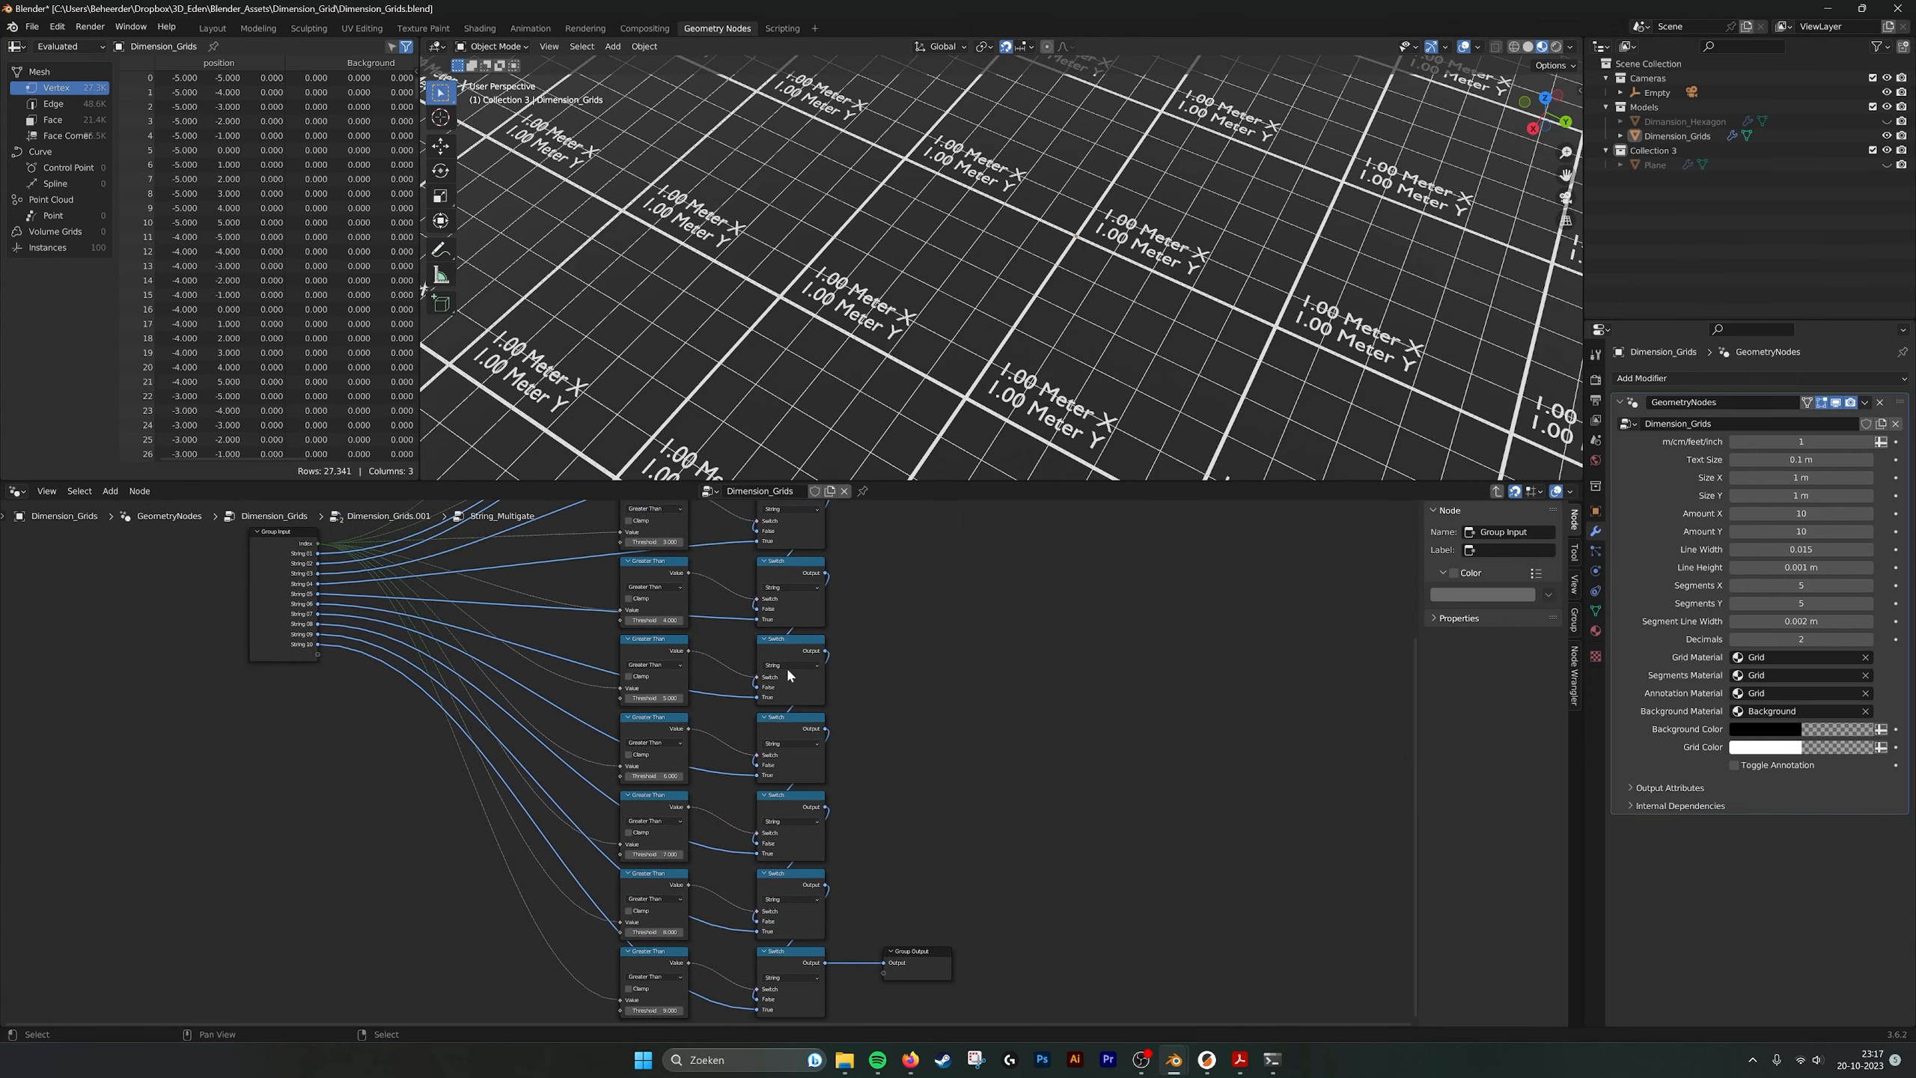
Exit the String_Multigate group and look over the links feeding its string inputs.
key(Tab)
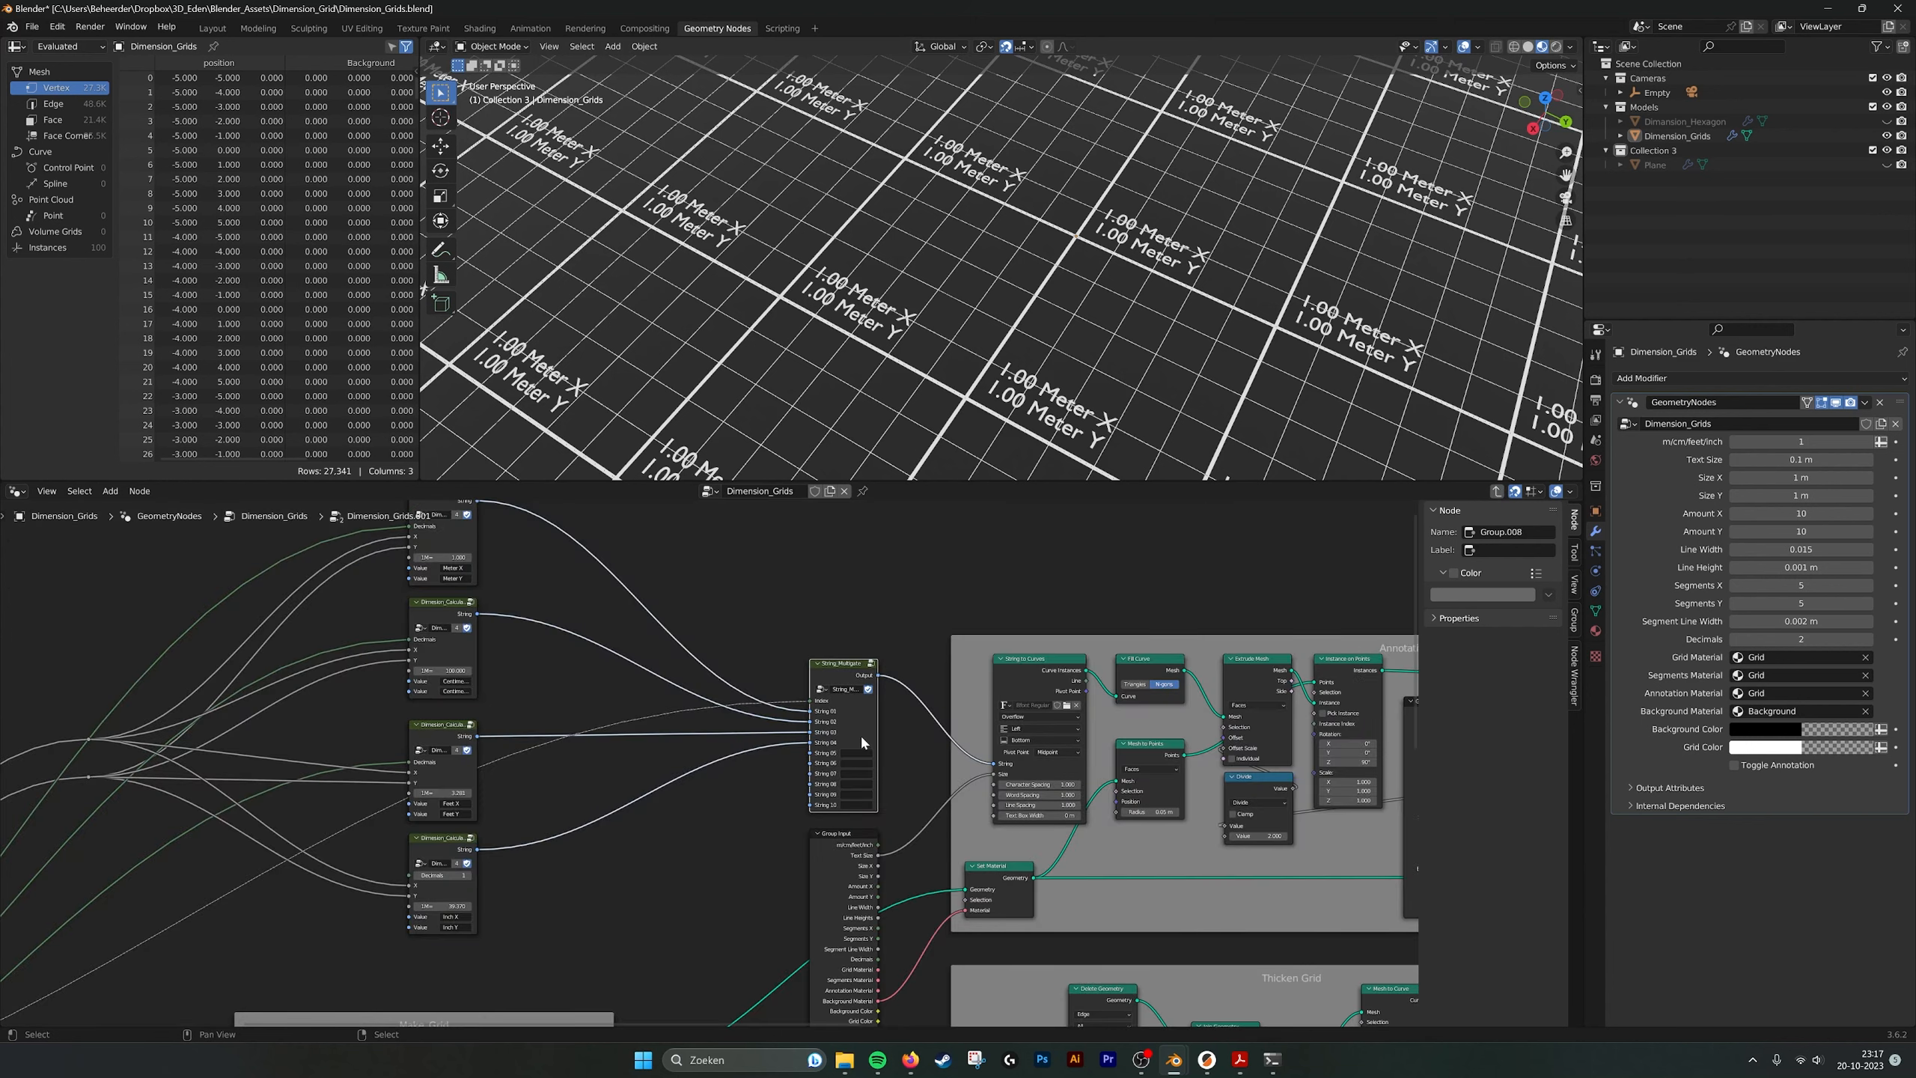
scroll(861, 731, up, 3)
middle_drag(862, 727, 851, 751)
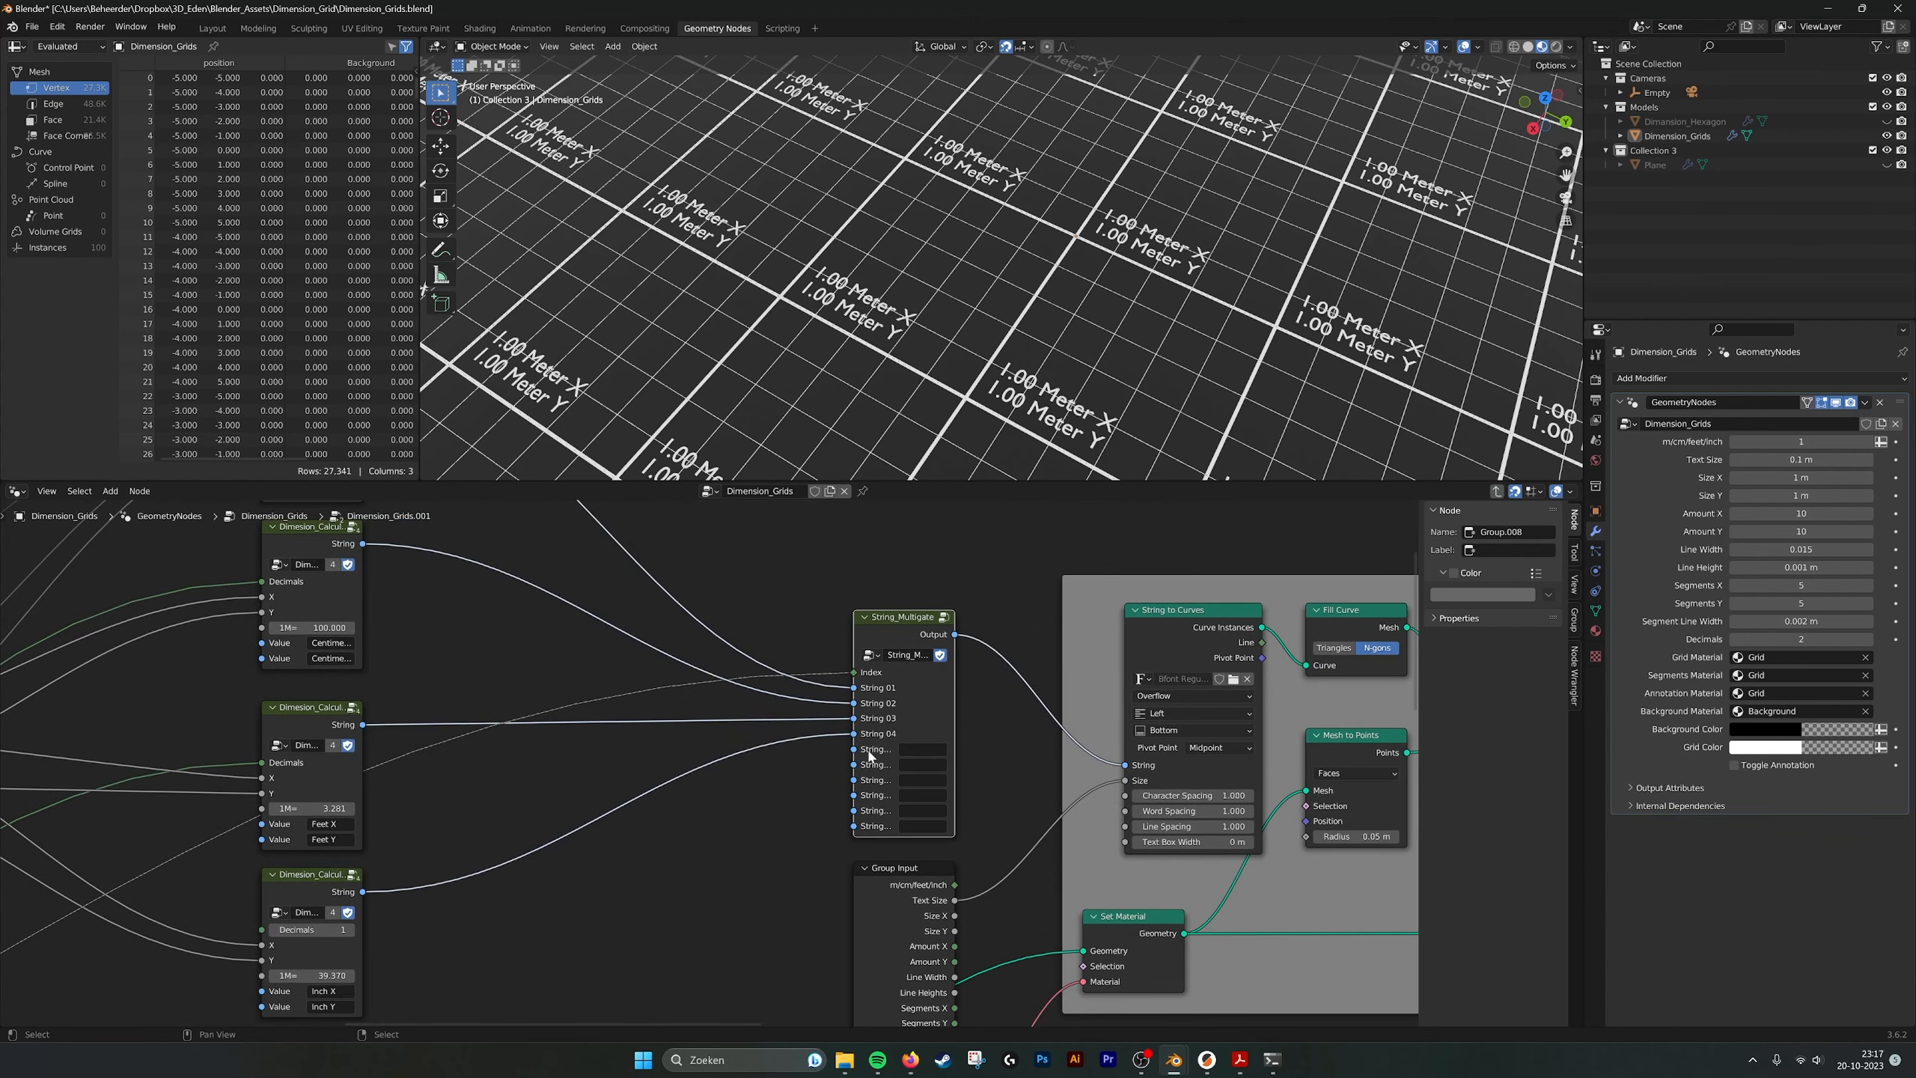
middle_drag(803, 692, 822, 701)
scroll(713, 758, down, 2)
Select the Dimension_Calculator node labelled Meter X and Meter Y and enter its group.
middle_drag(530, 551, 819, 716)
scroll(781, 669, up, 5)
click(727, 562)
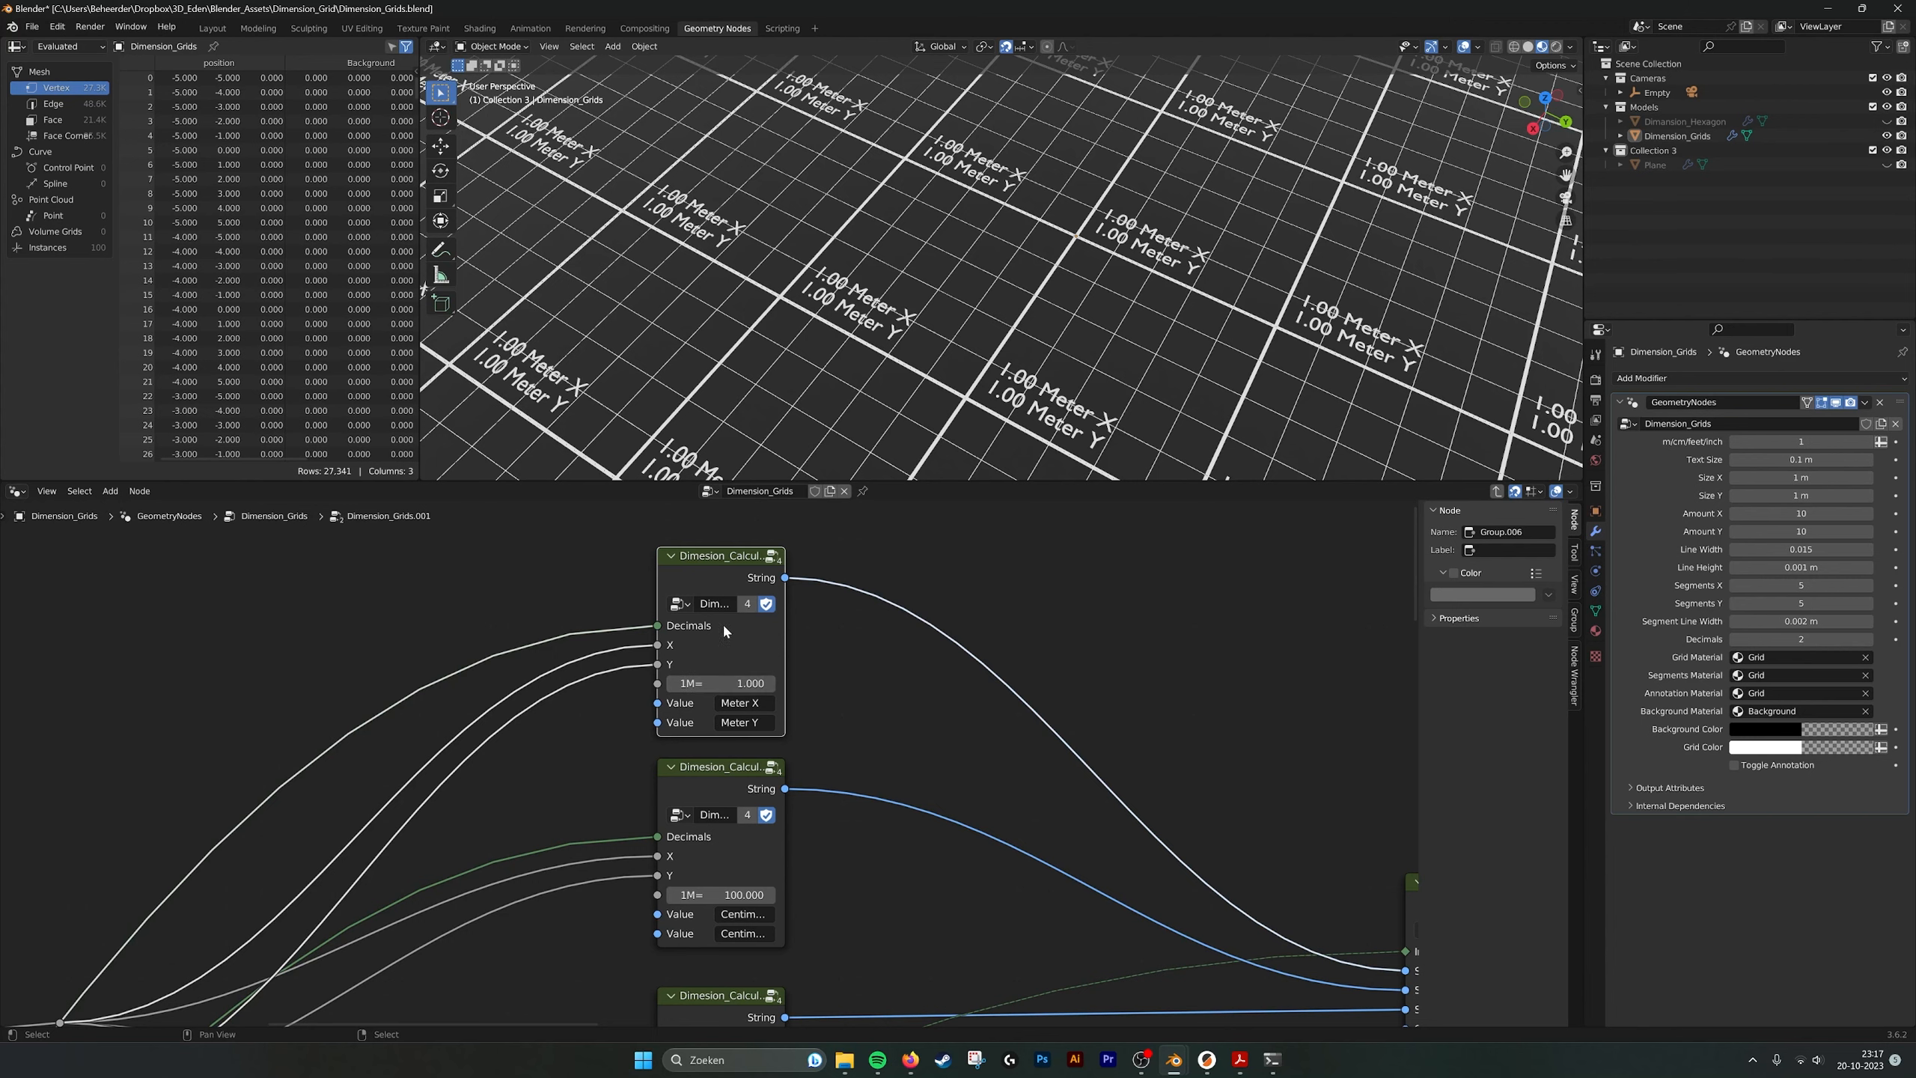
click(771, 556)
middle_drag(754, 682, 743, 678)
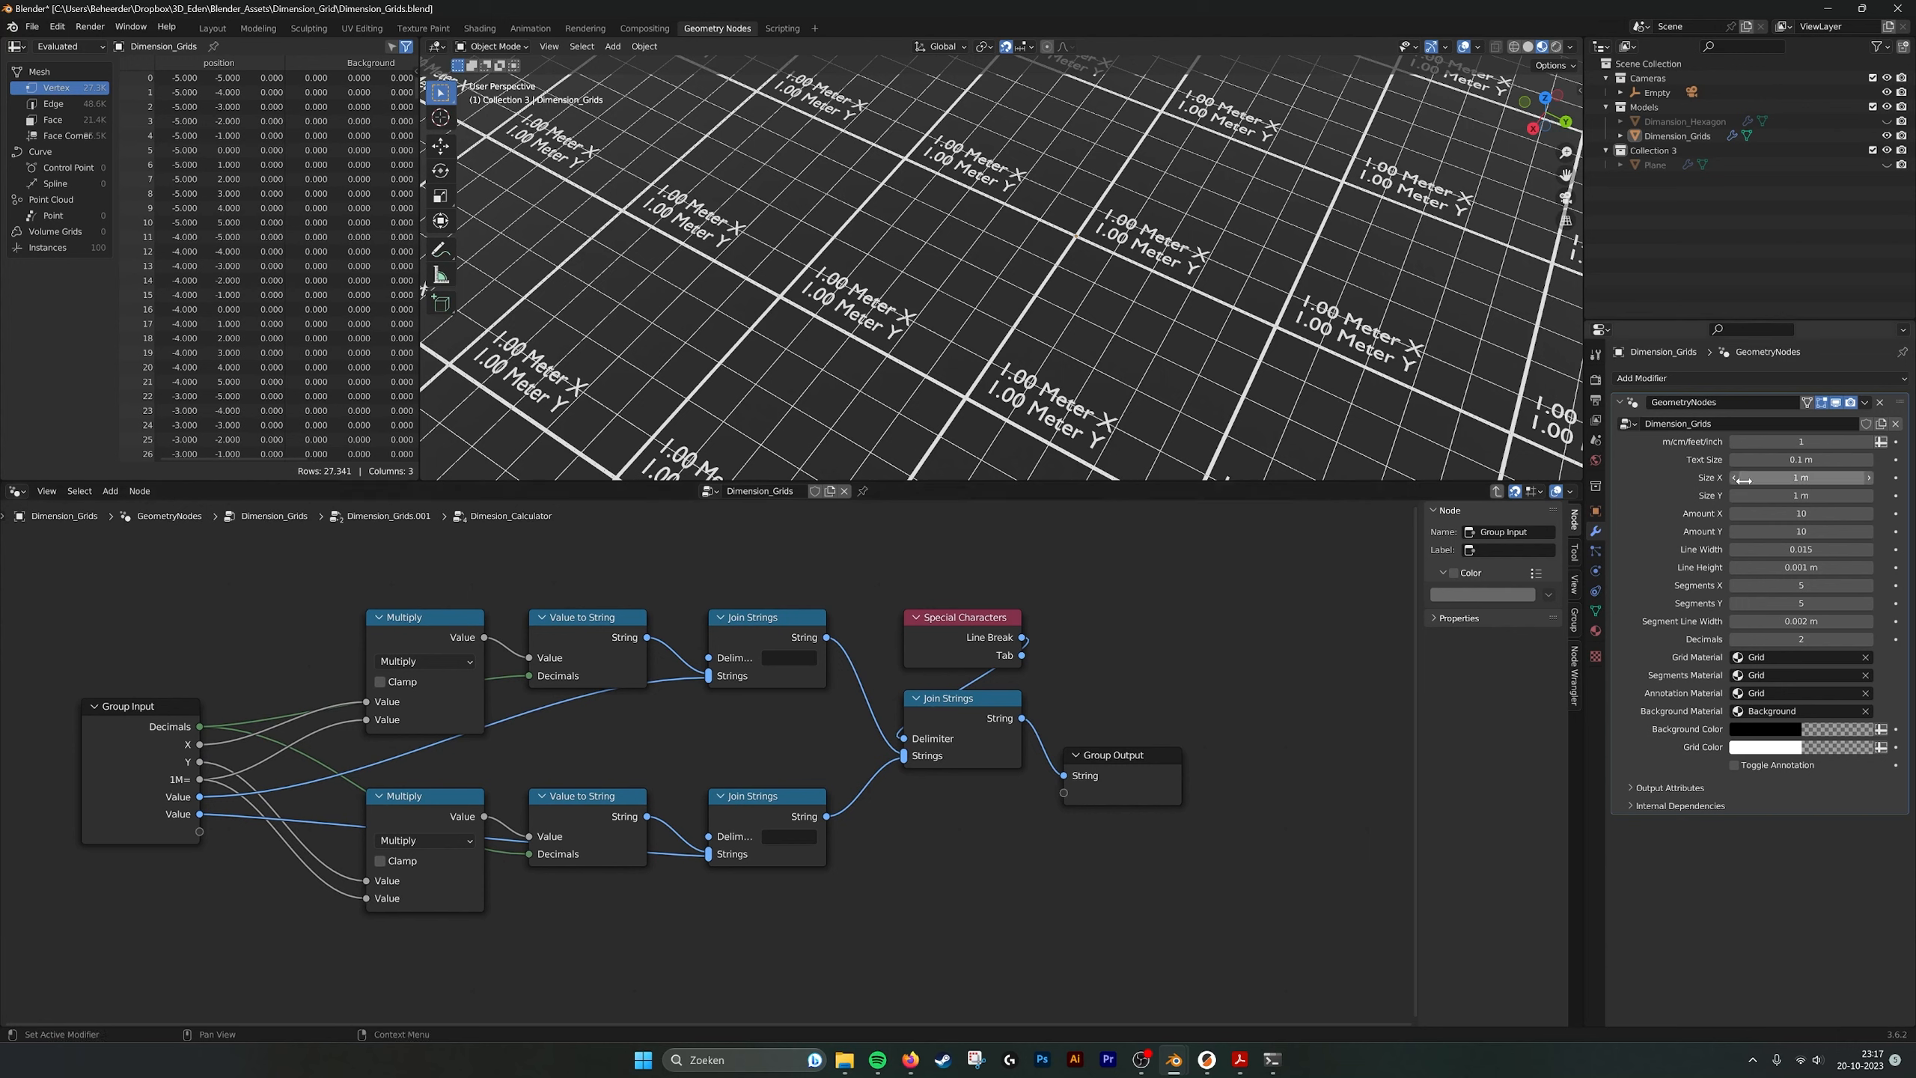
Examine the calculator's Multiply and Join Strings nodes, with the upper Value to String node selected.
middle_drag(517, 738, 542, 739)
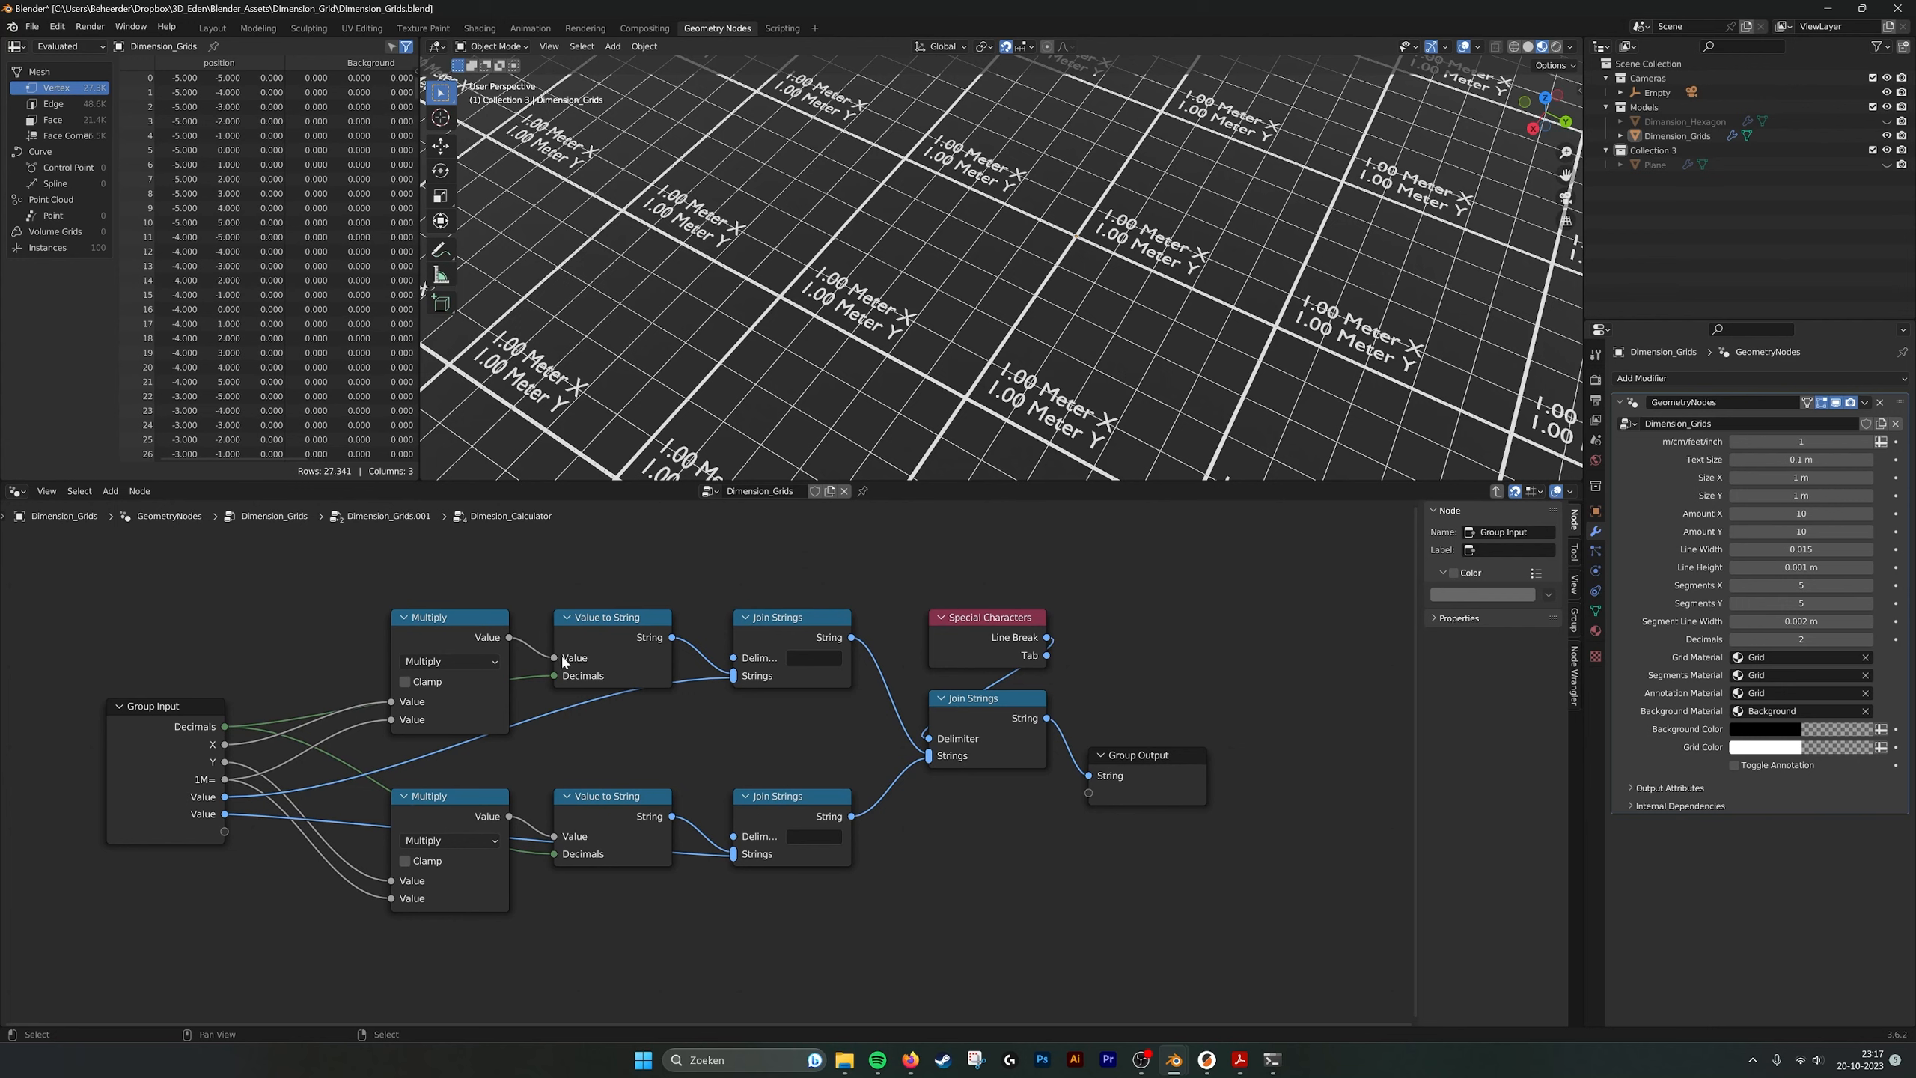
click(616, 624)
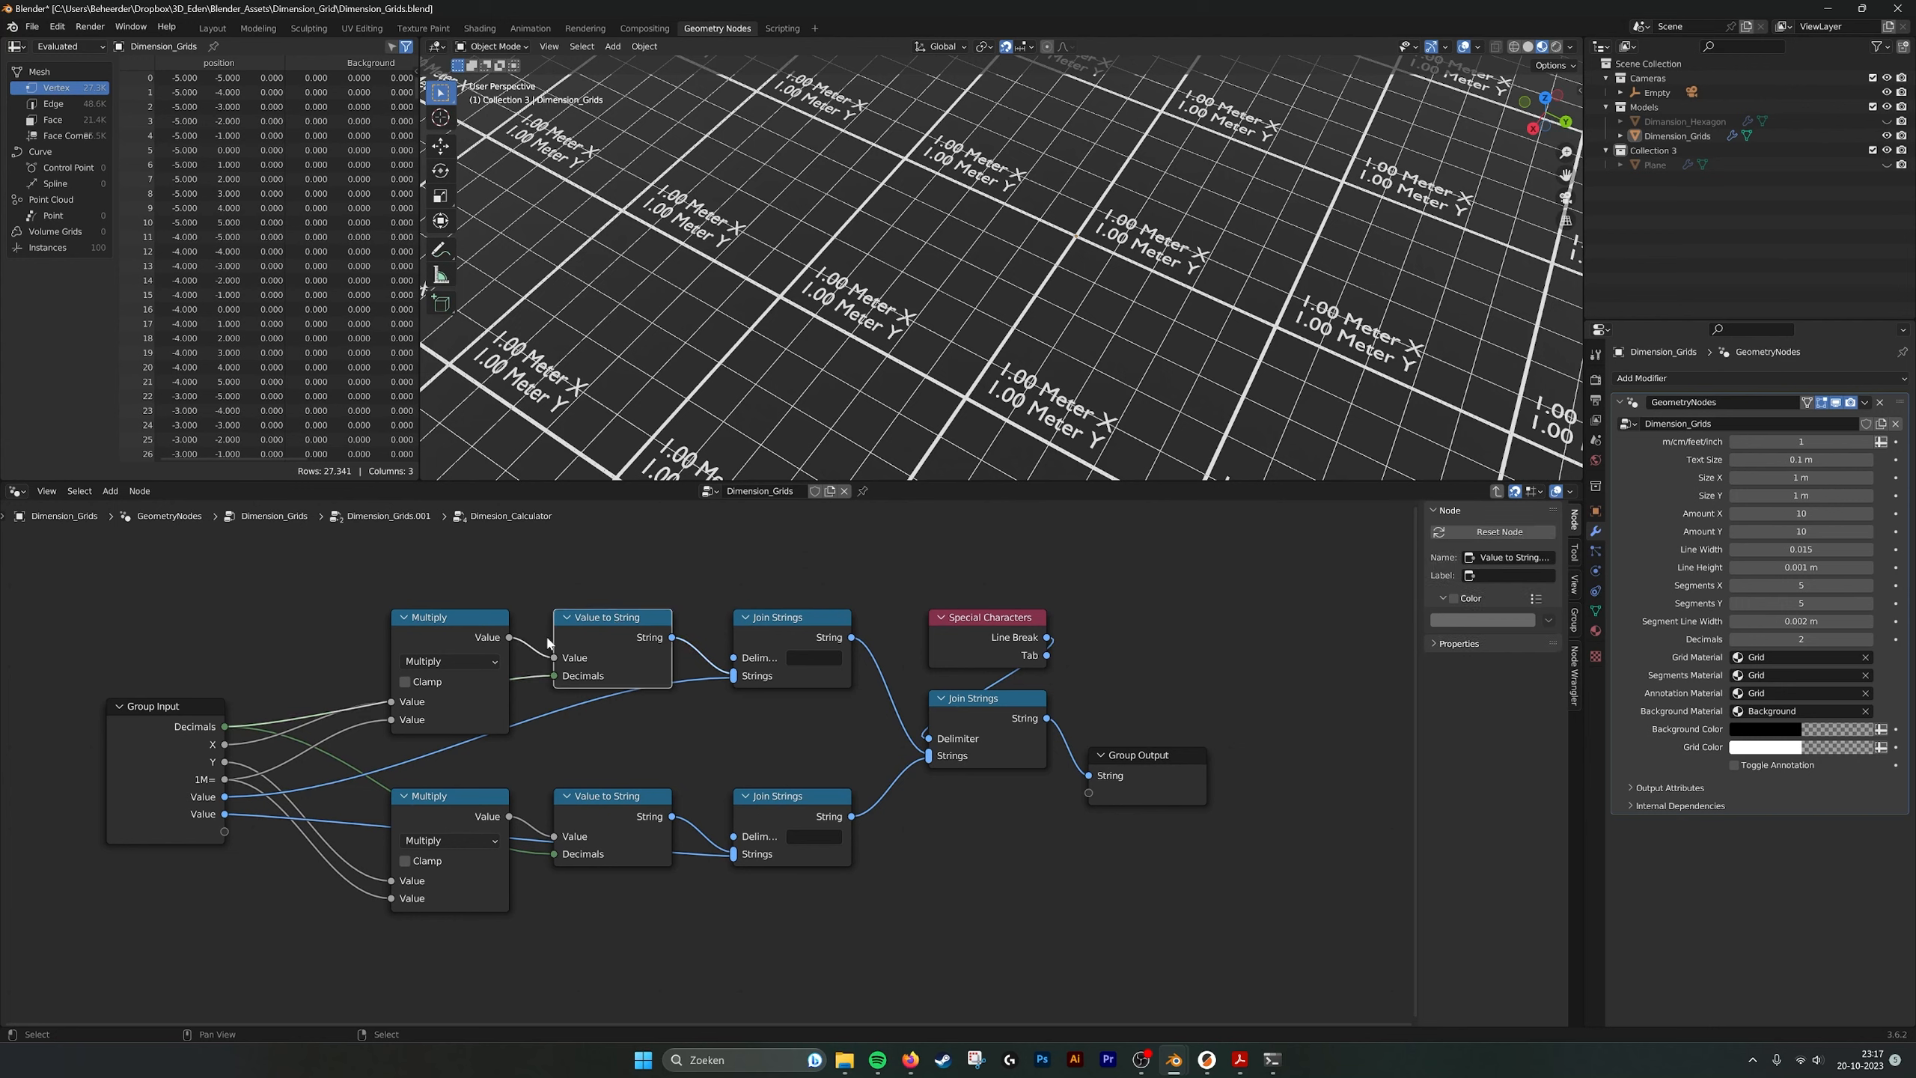
middle_drag(708, 771, 654, 775)
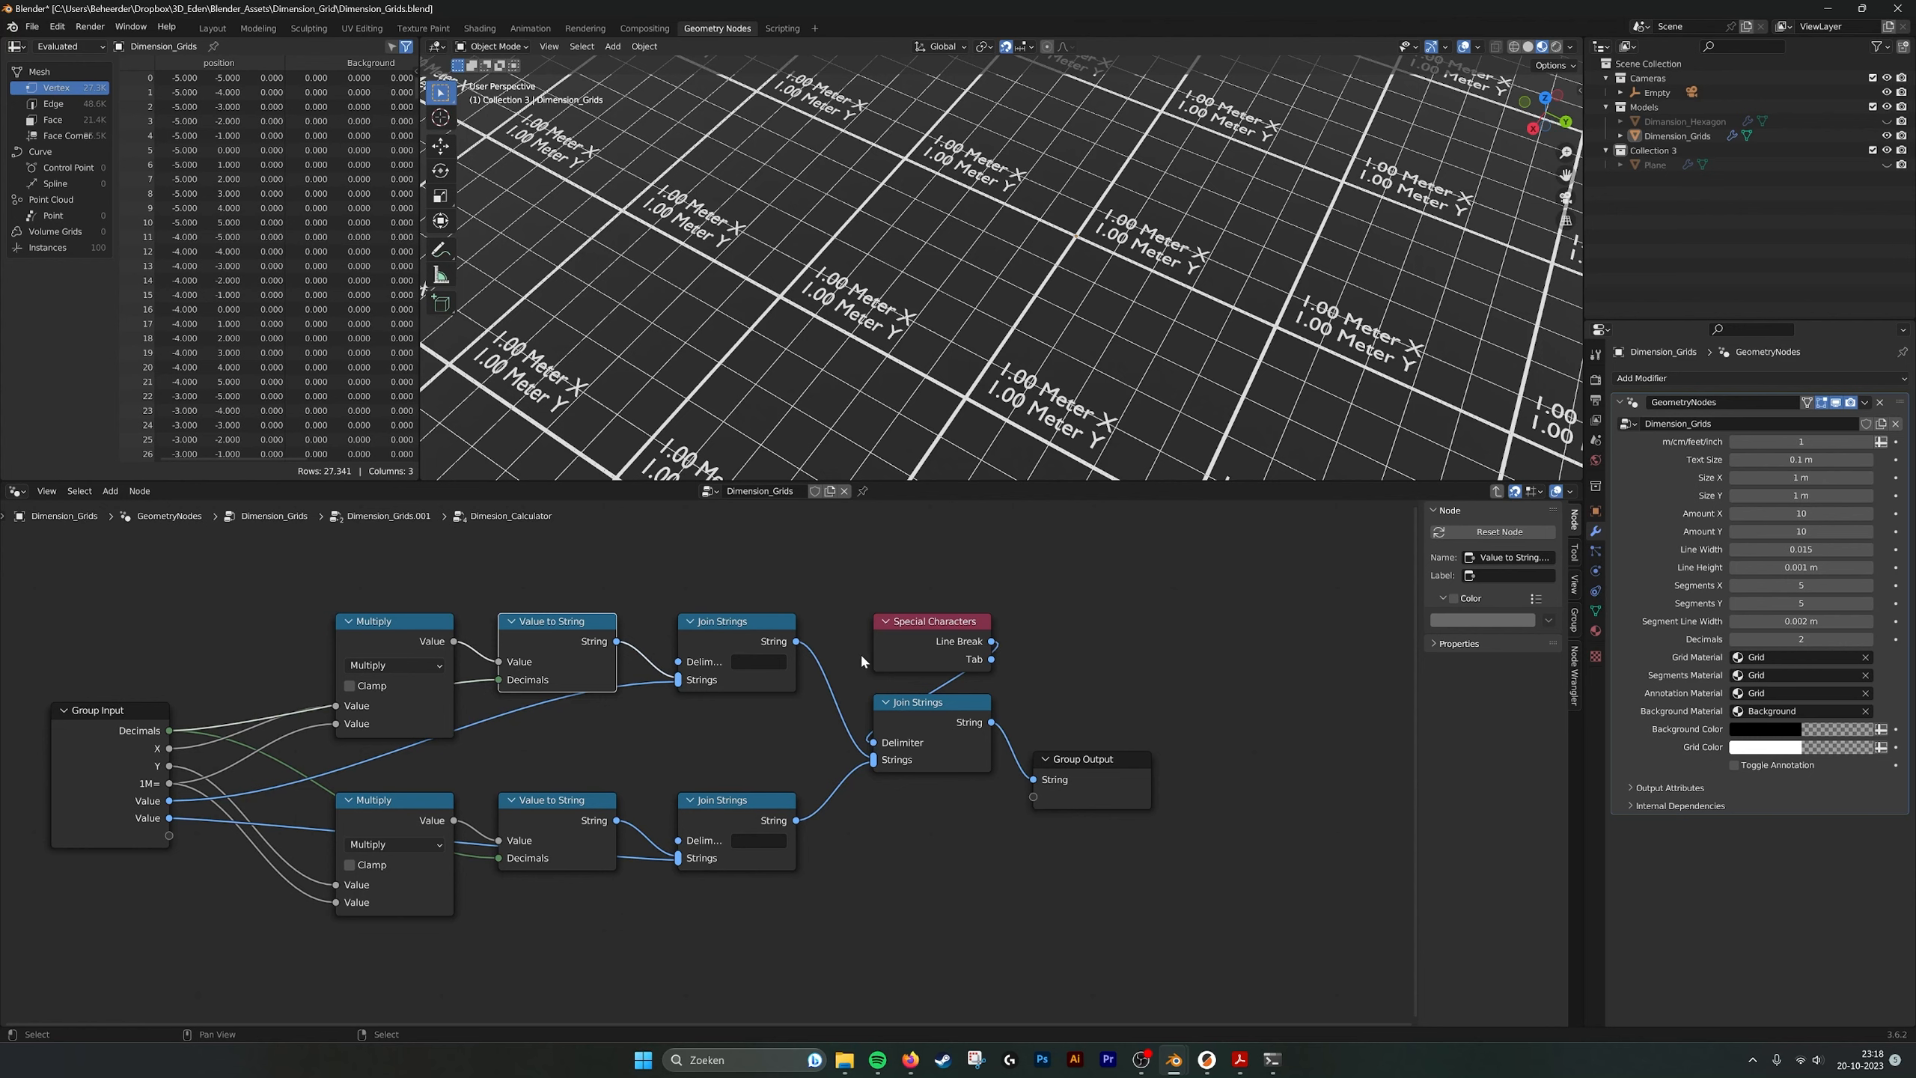
middle_drag(775, 652, 799, 655)
Try different Decimals values on the grid's modifier and set Decimals back to 2.
click(1737, 640)
click(1737, 640)
click(1868, 639)
click(1869, 639)
click(1868, 640)
click(1868, 640)
click(1736, 640)
click(1736, 640)
click(1736, 640)
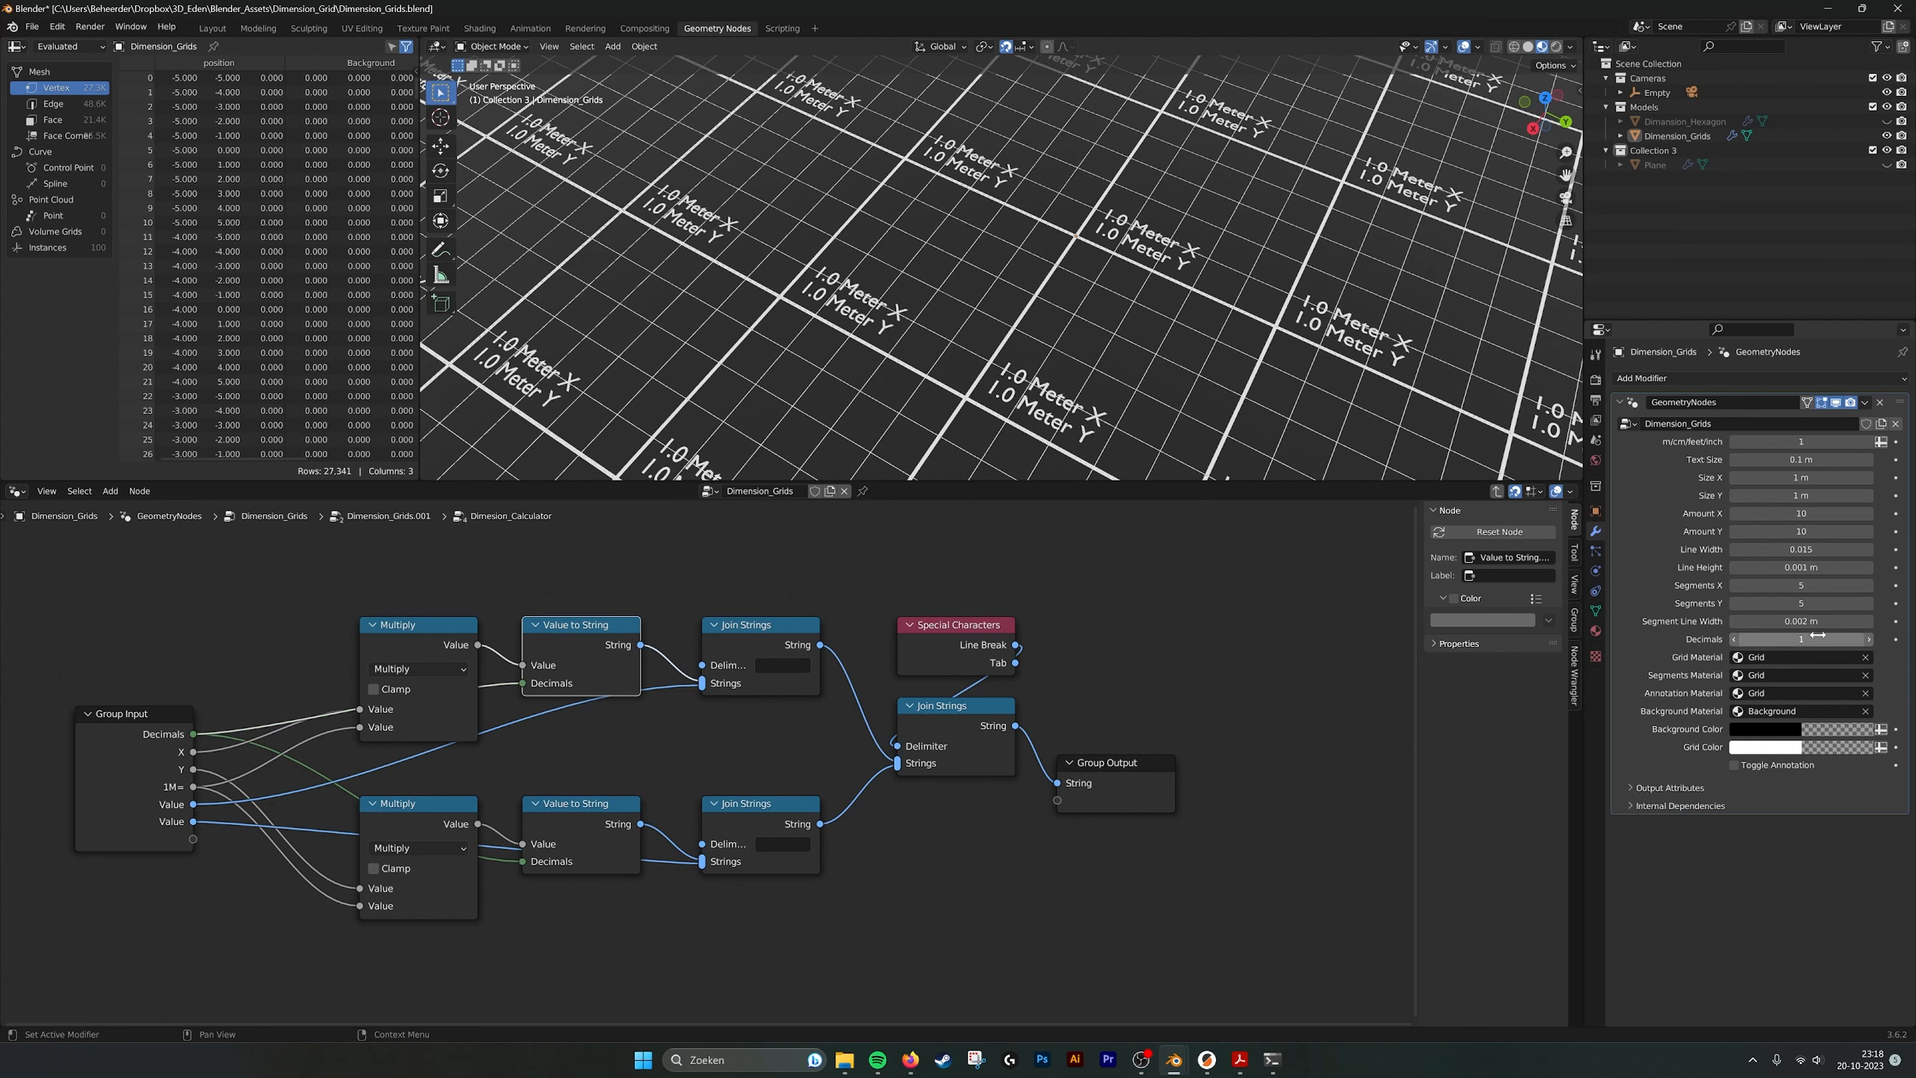
double_click(1737, 640)
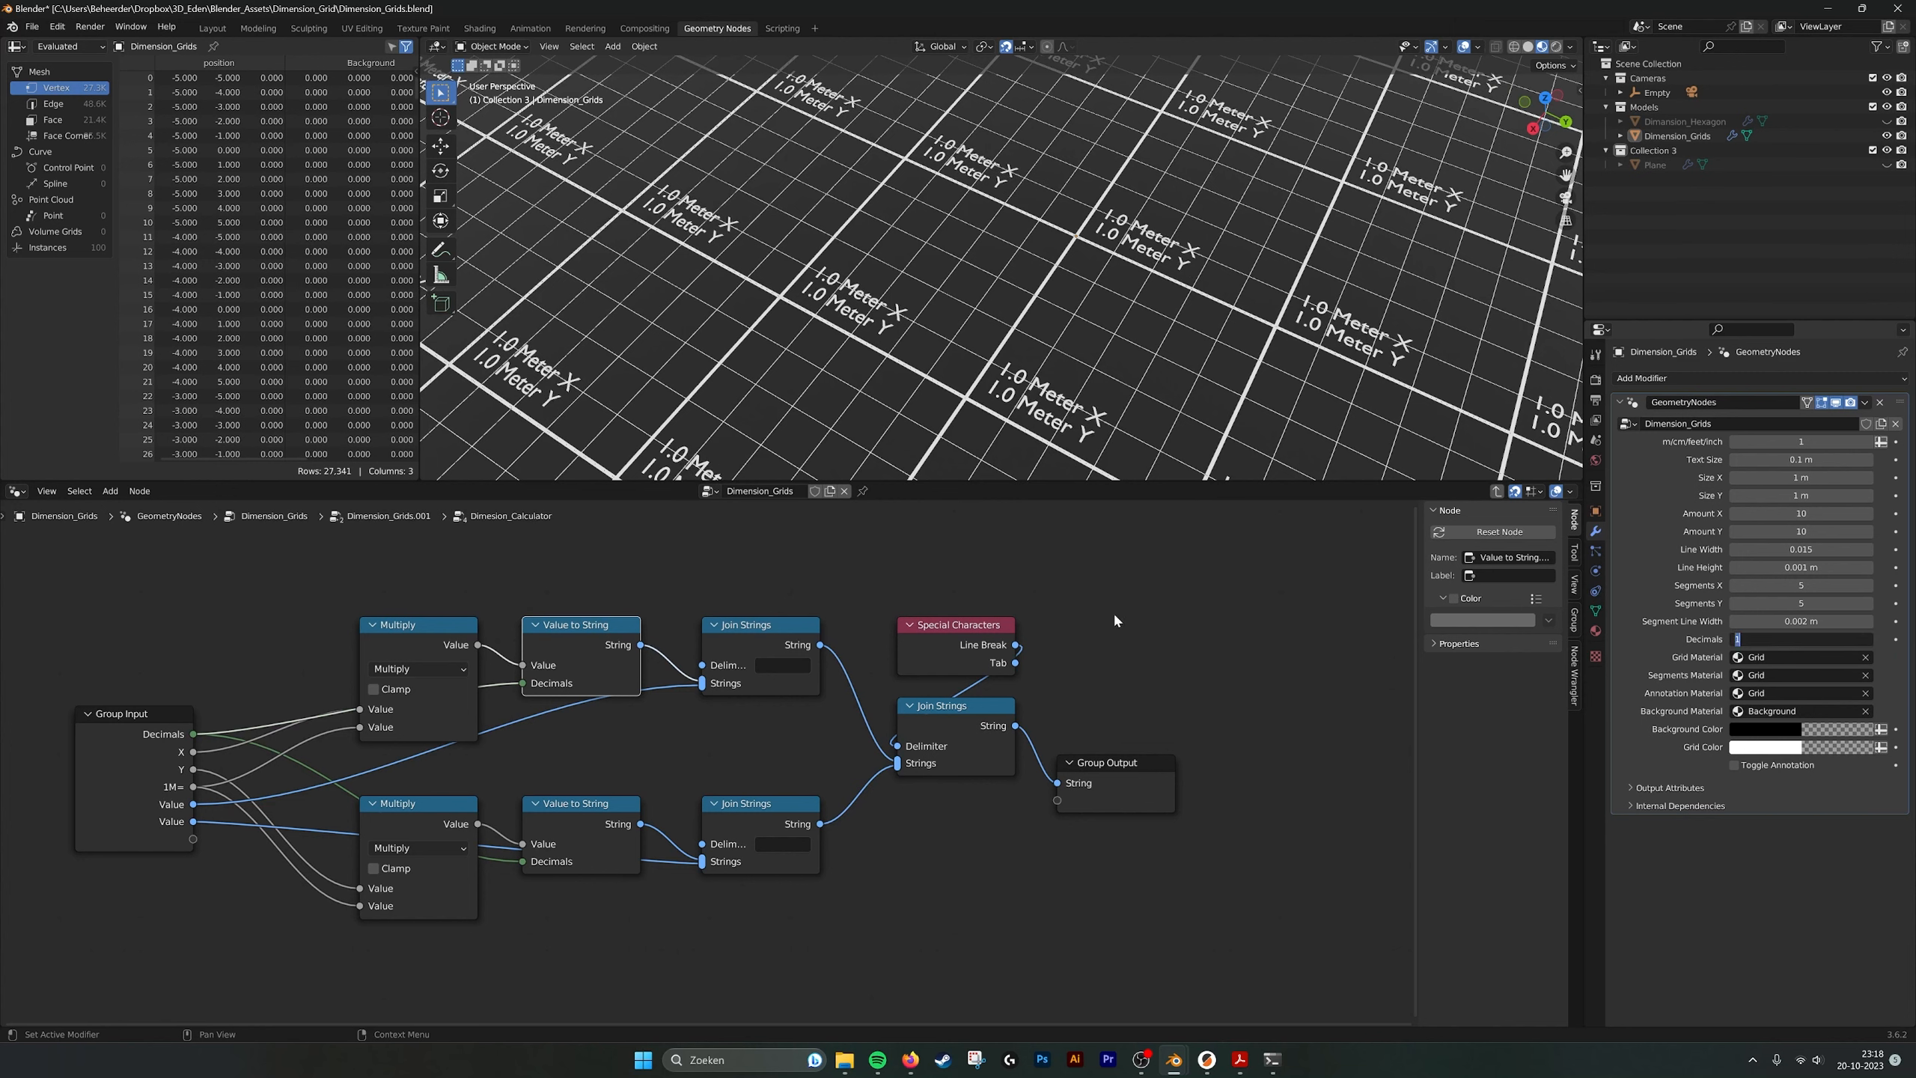
text(2)
key(Return)
Select the Special Characters node, try a Size X of 1.24 m on the modifier and set it back to 1 m.
middle_drag(642, 646, 620, 628)
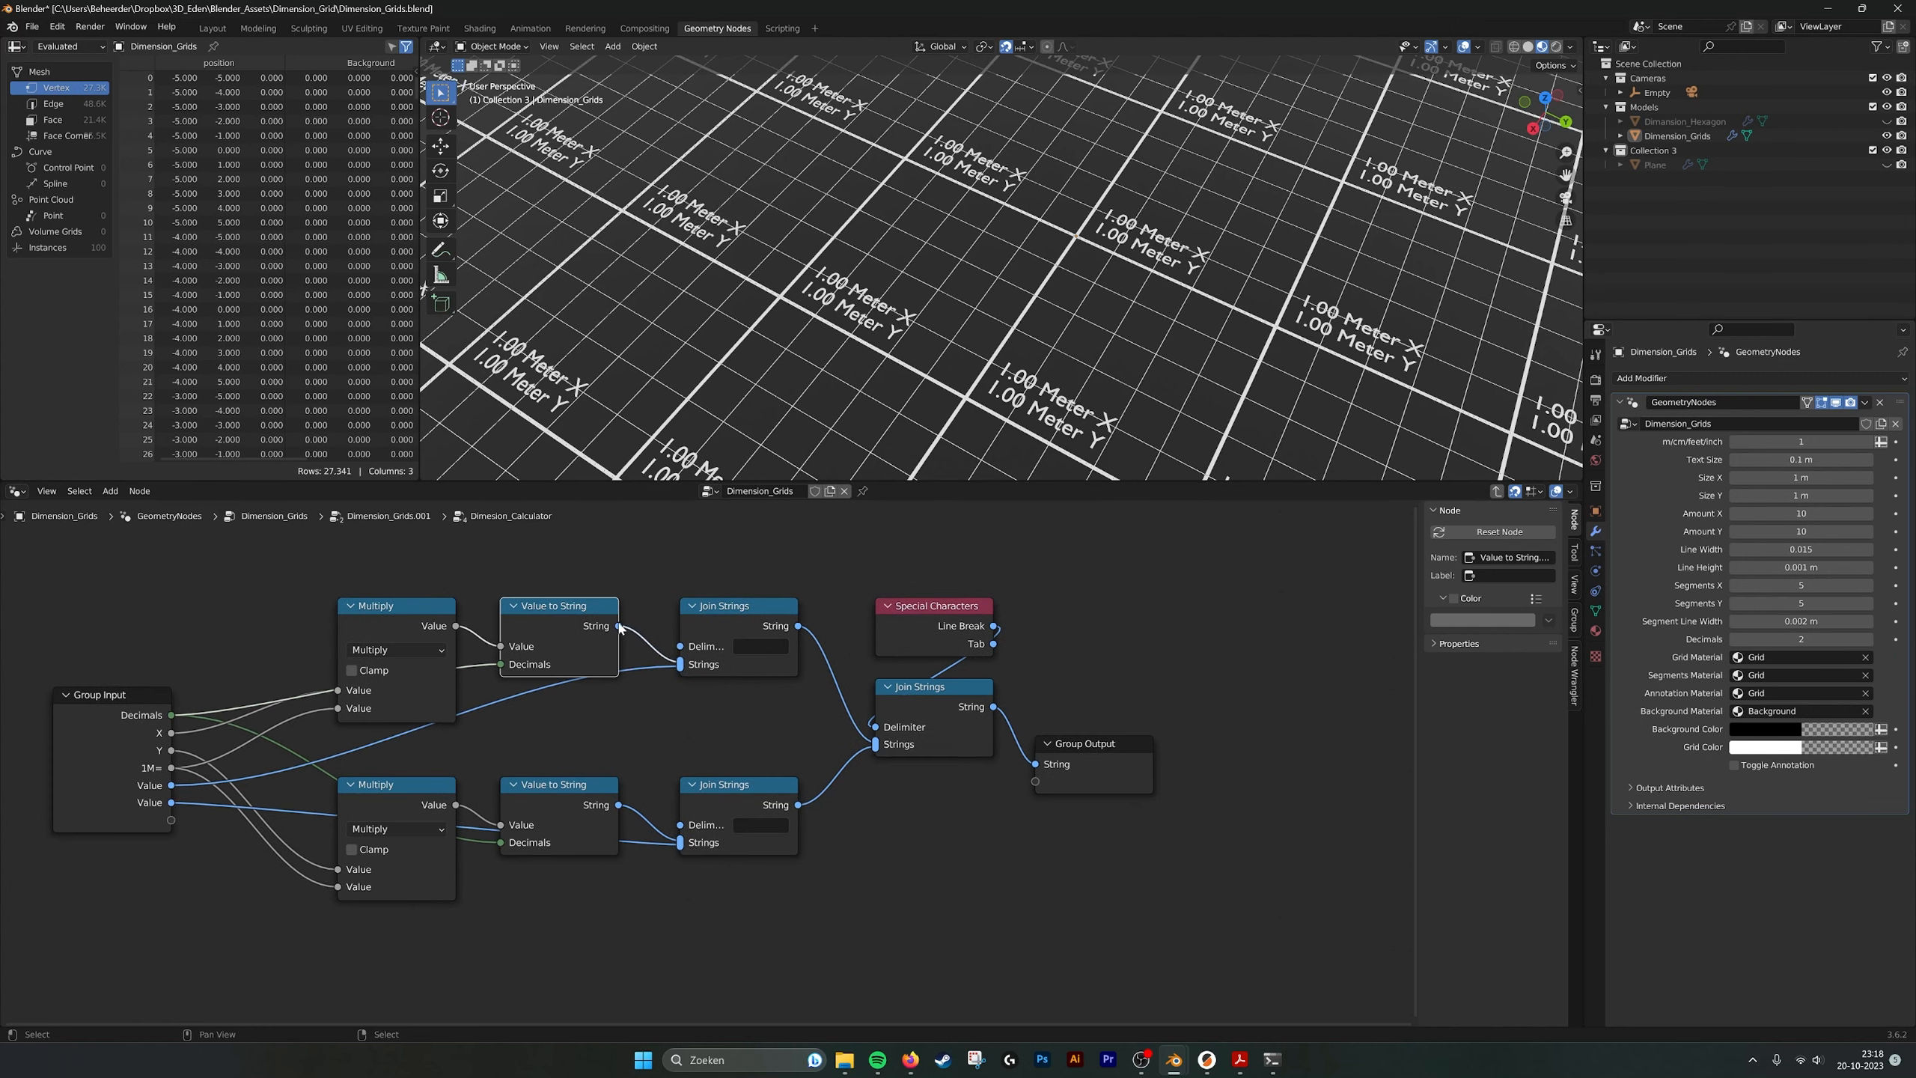
click(946, 638)
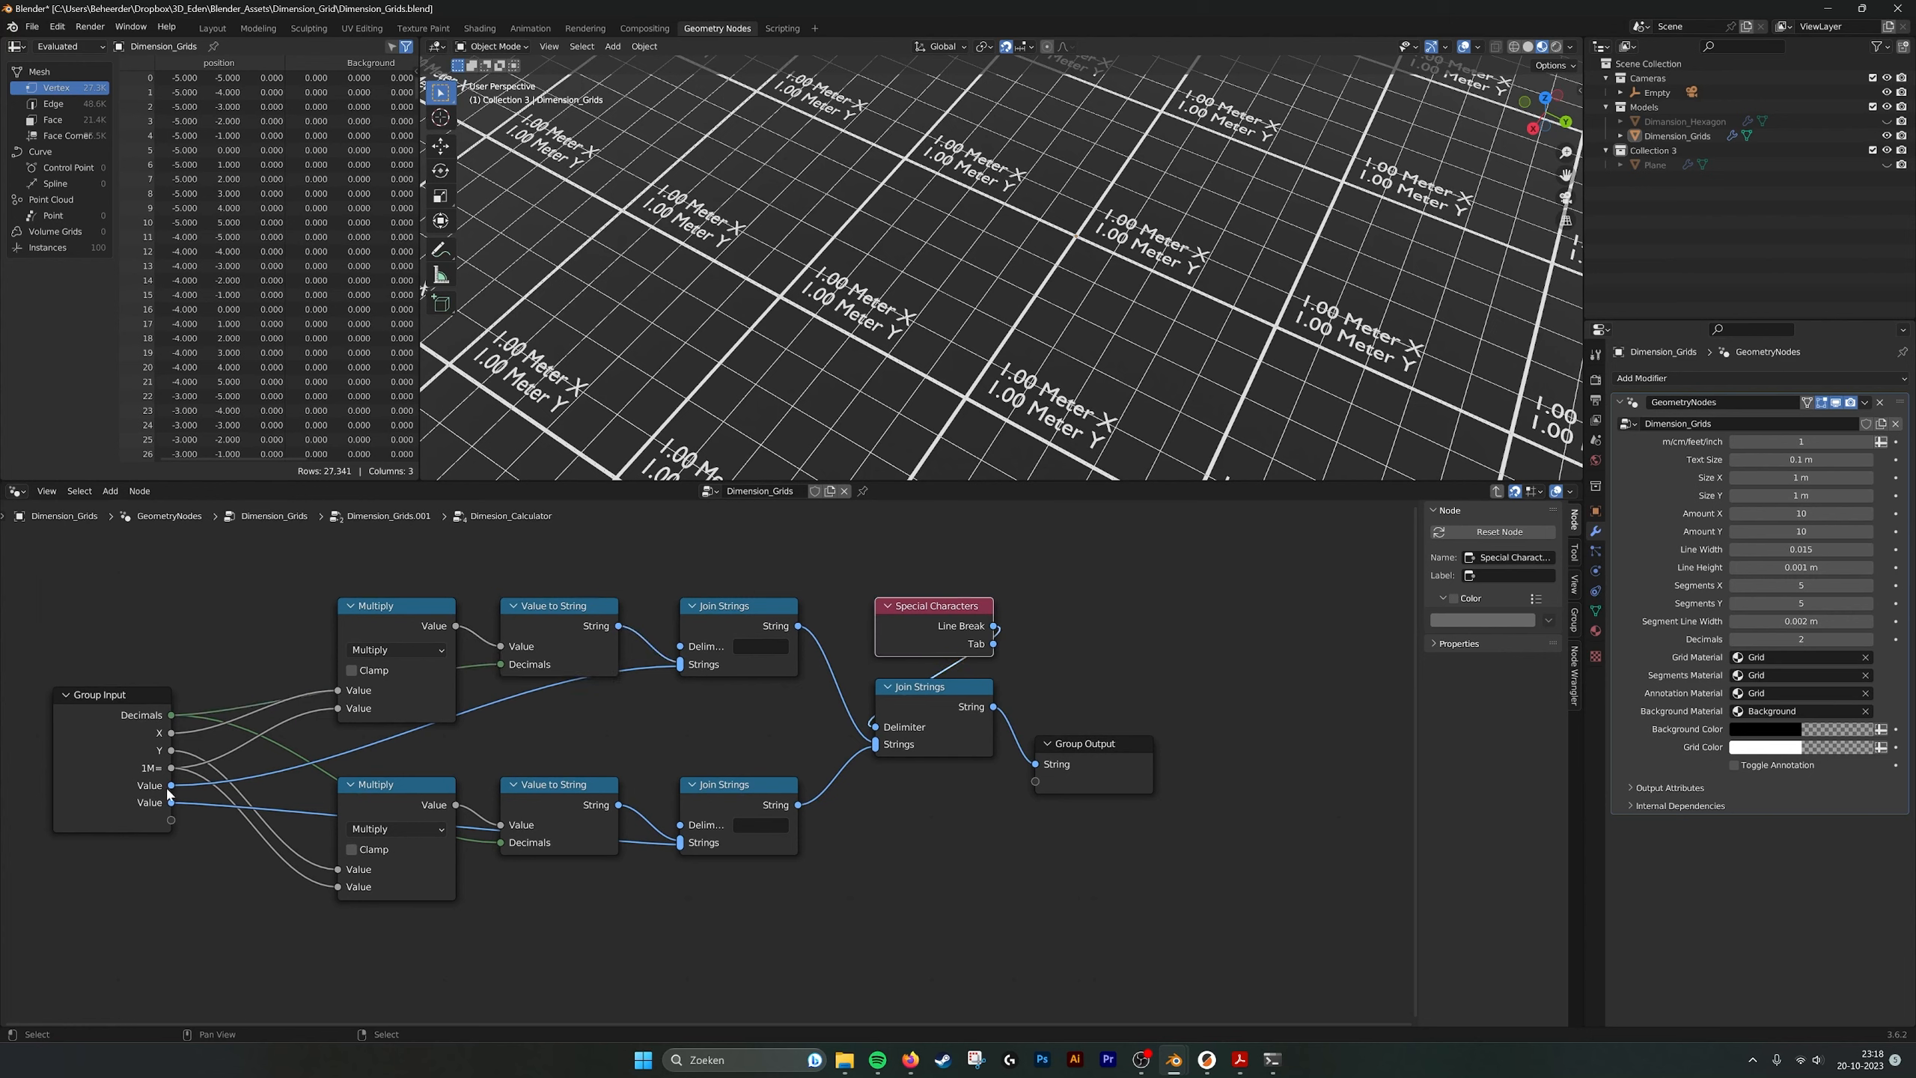
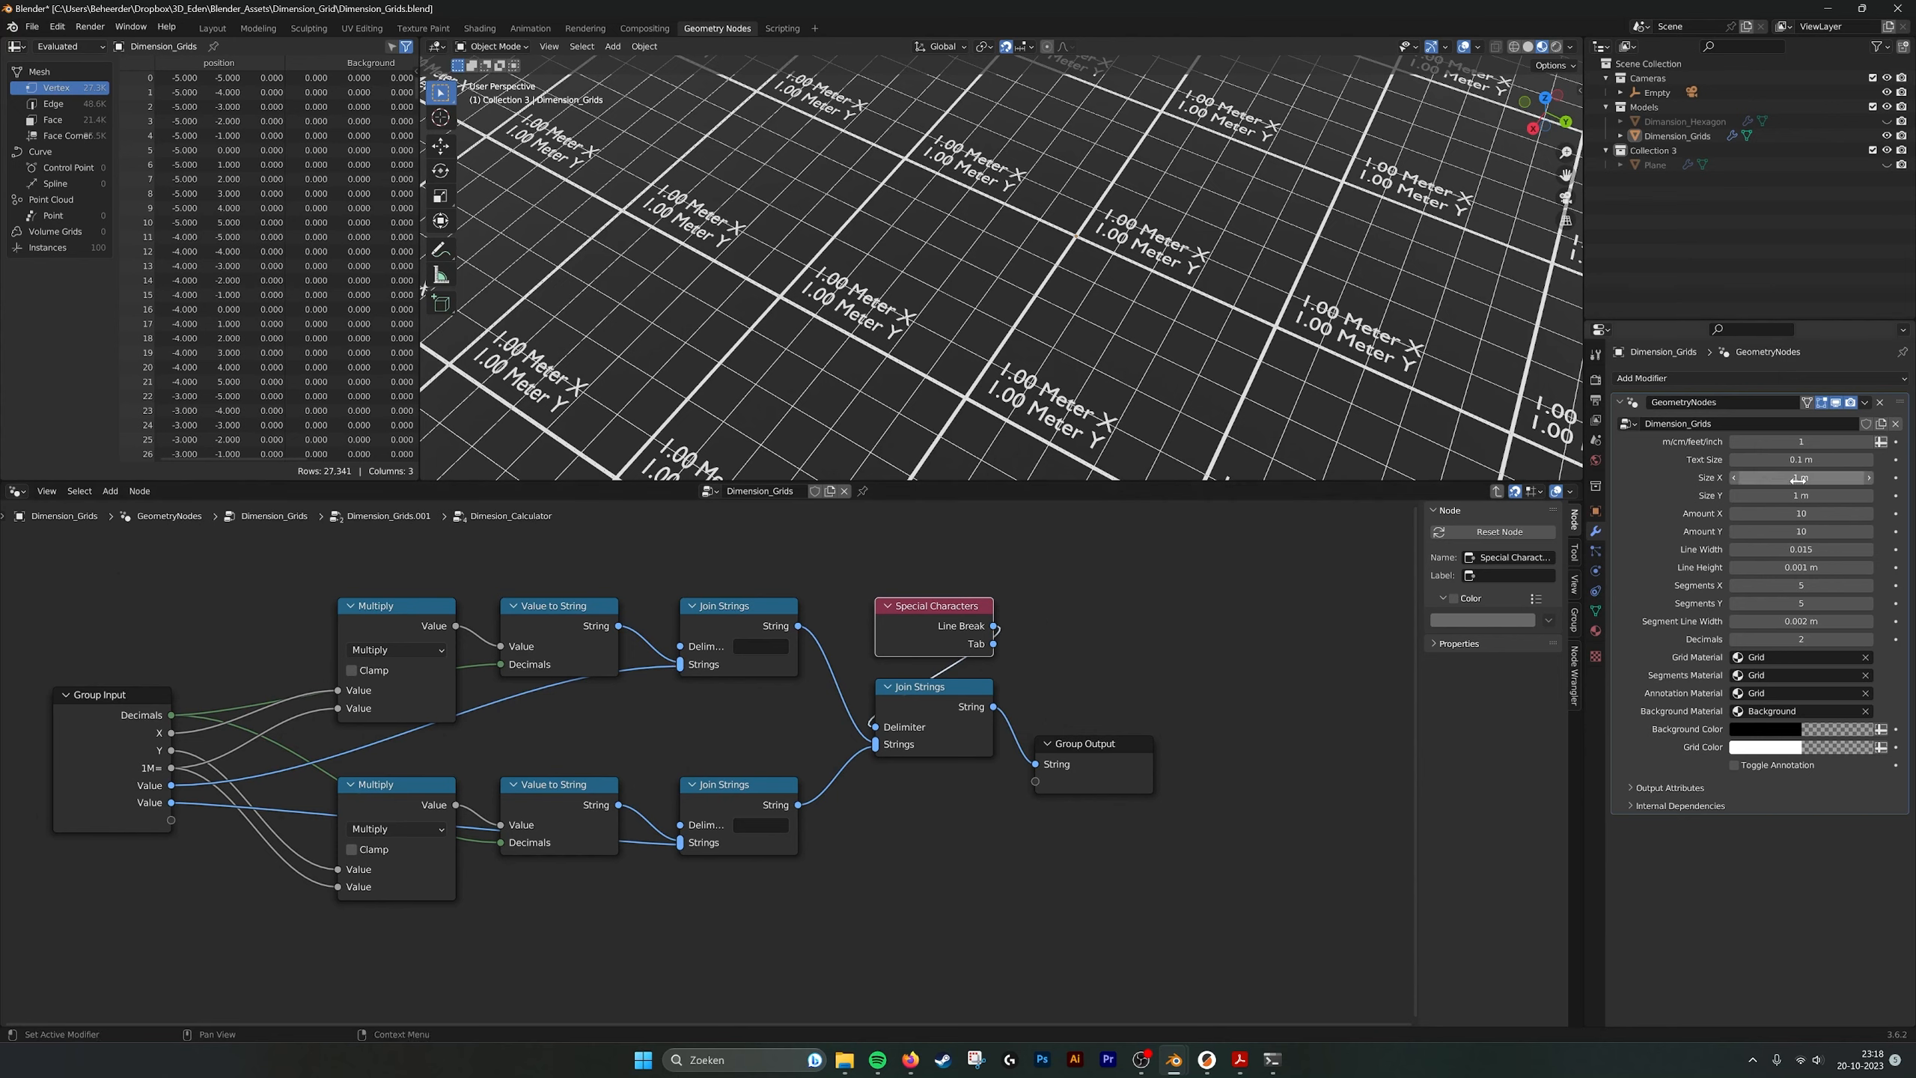
drag(1788, 479, 1818, 479)
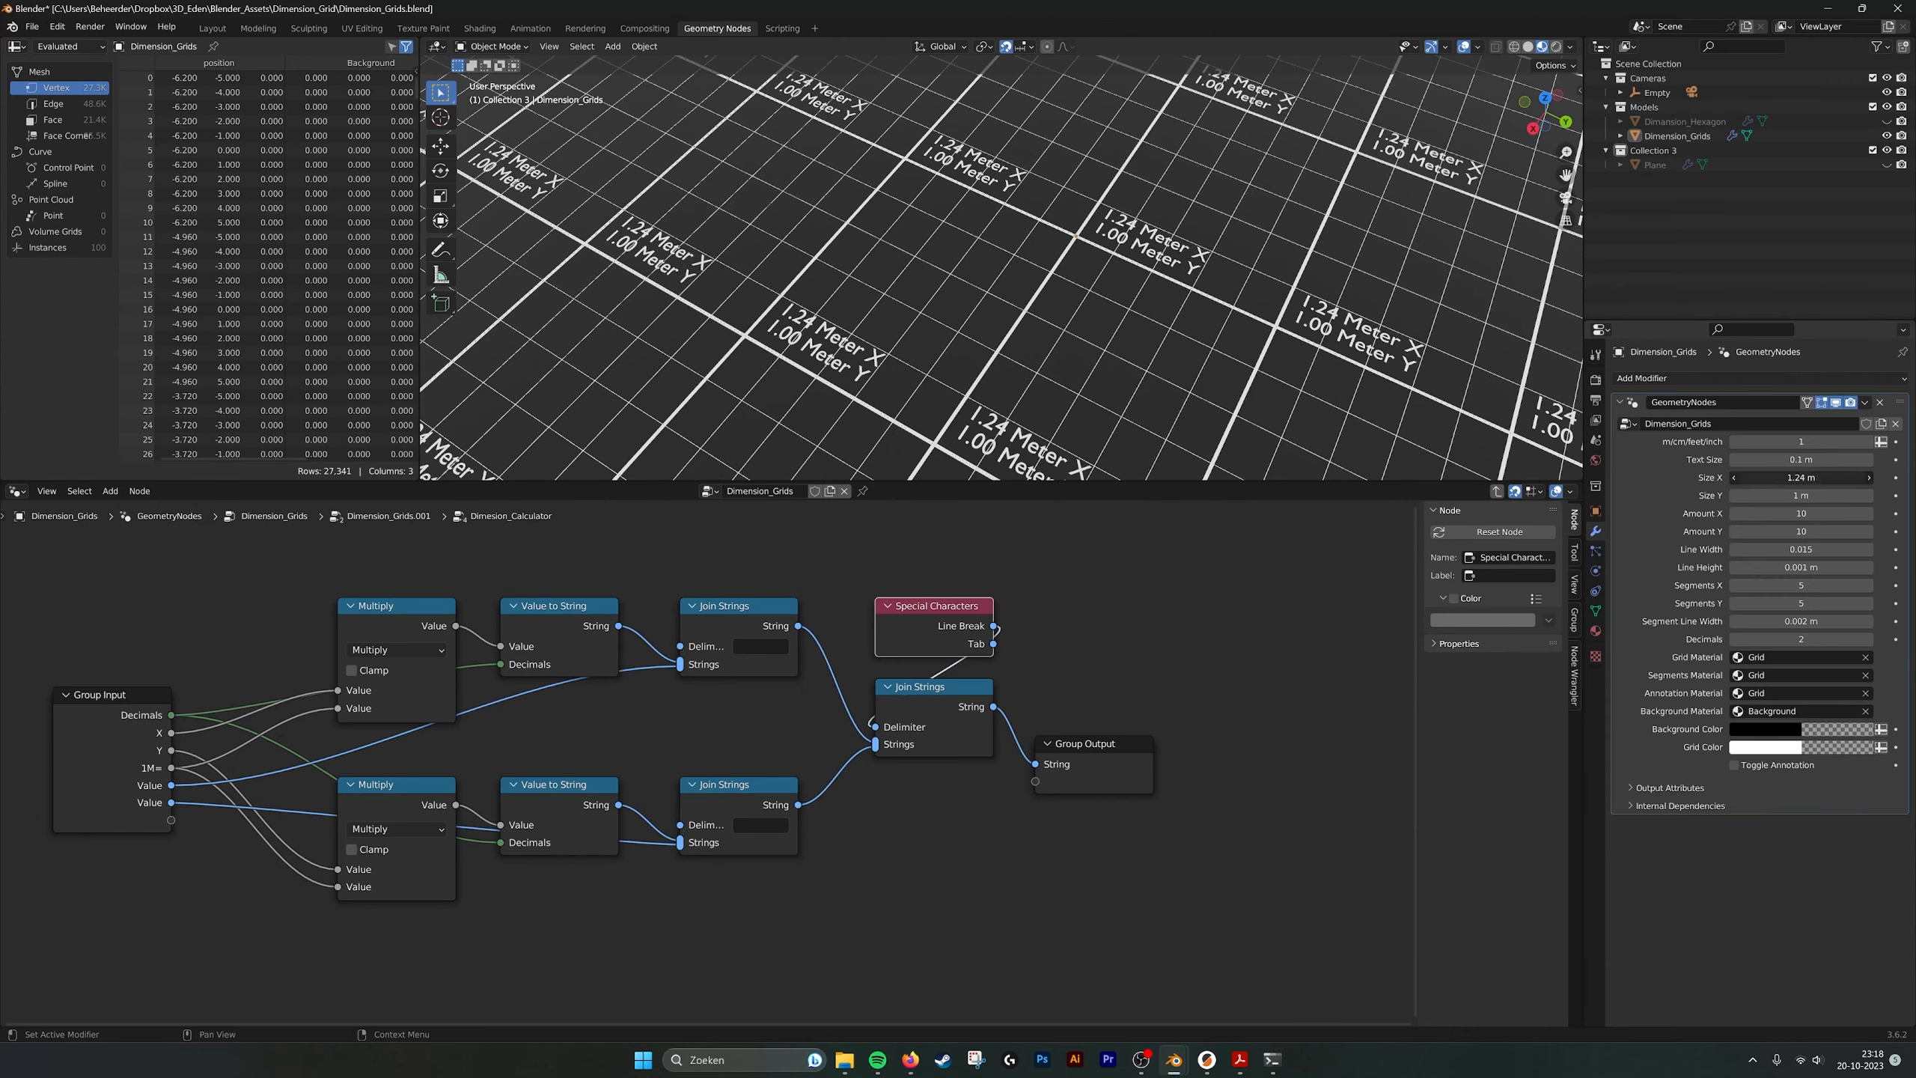
click(1788, 479)
text(1)
key(Return)
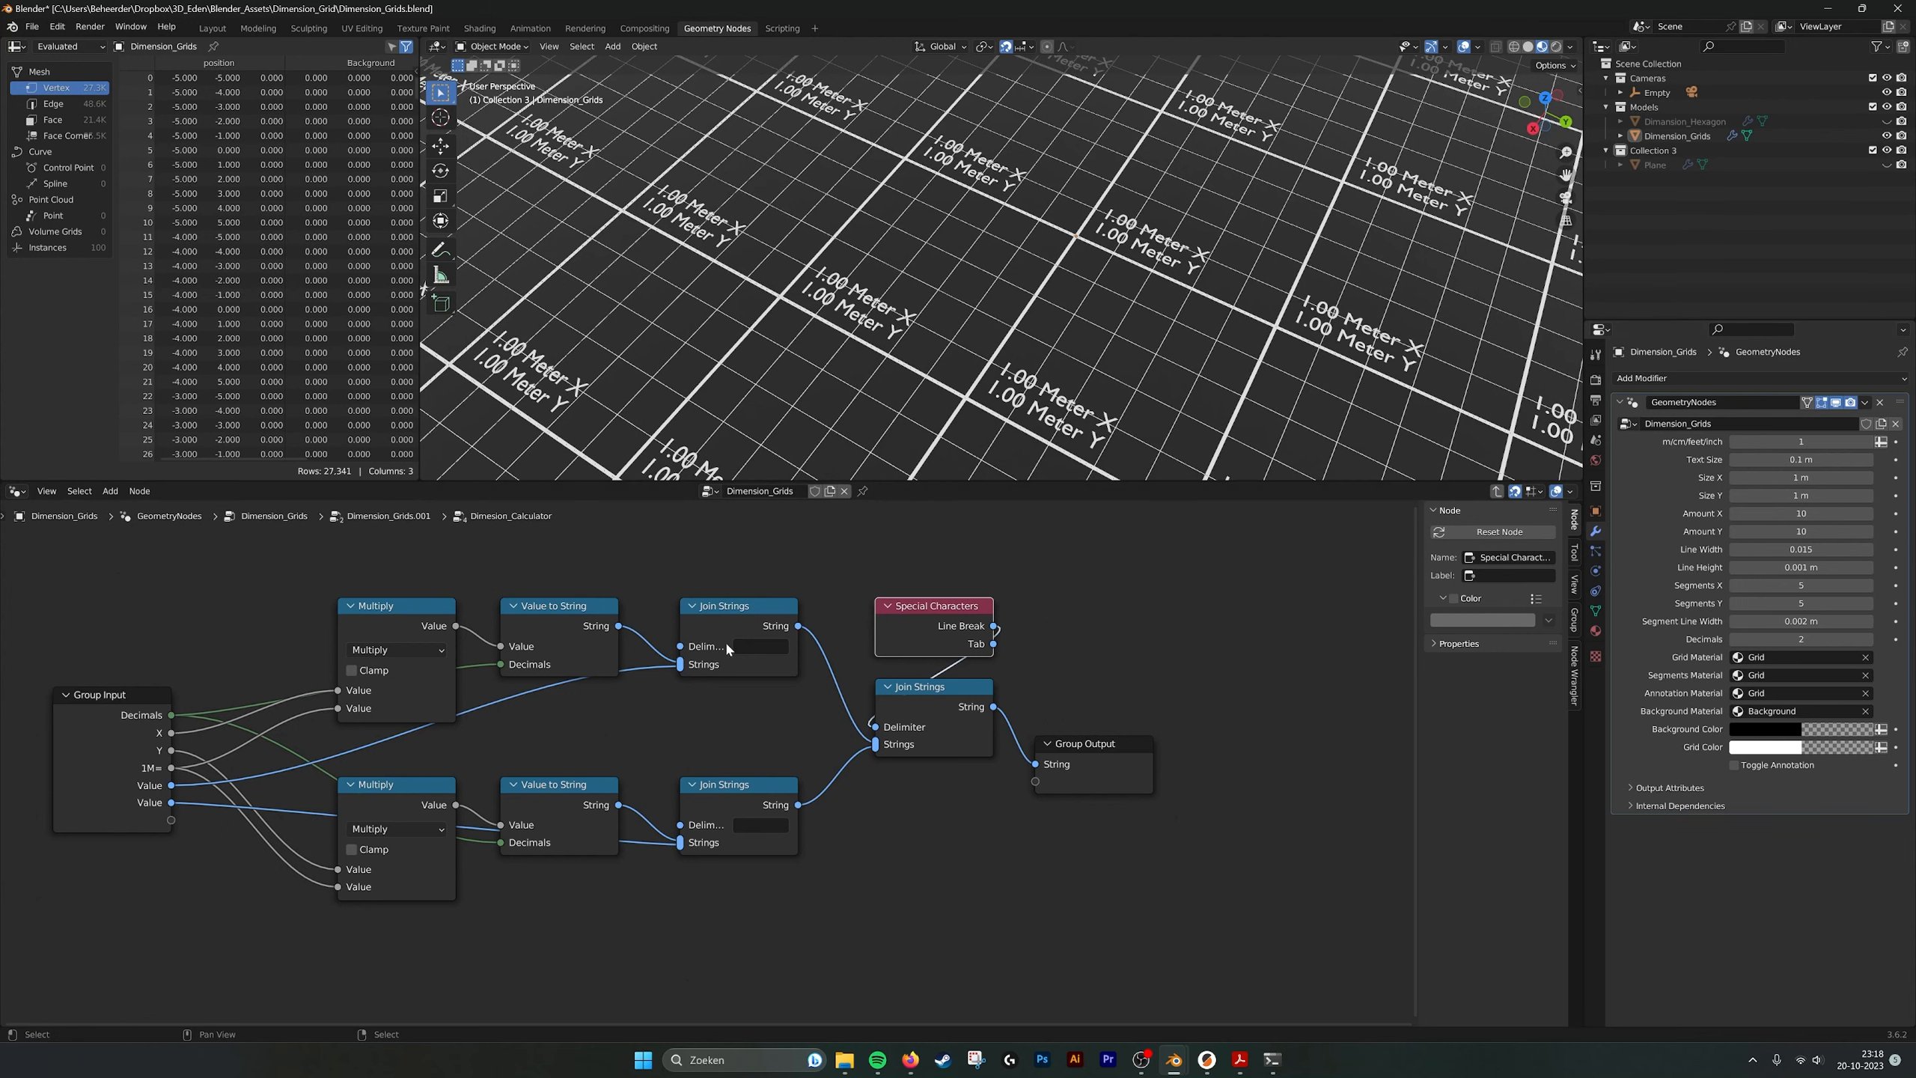
Return to the parent tree to check the Meter X and Meter Y labels, re-enter the calculator group and select its Group Output.
click(1498, 491)
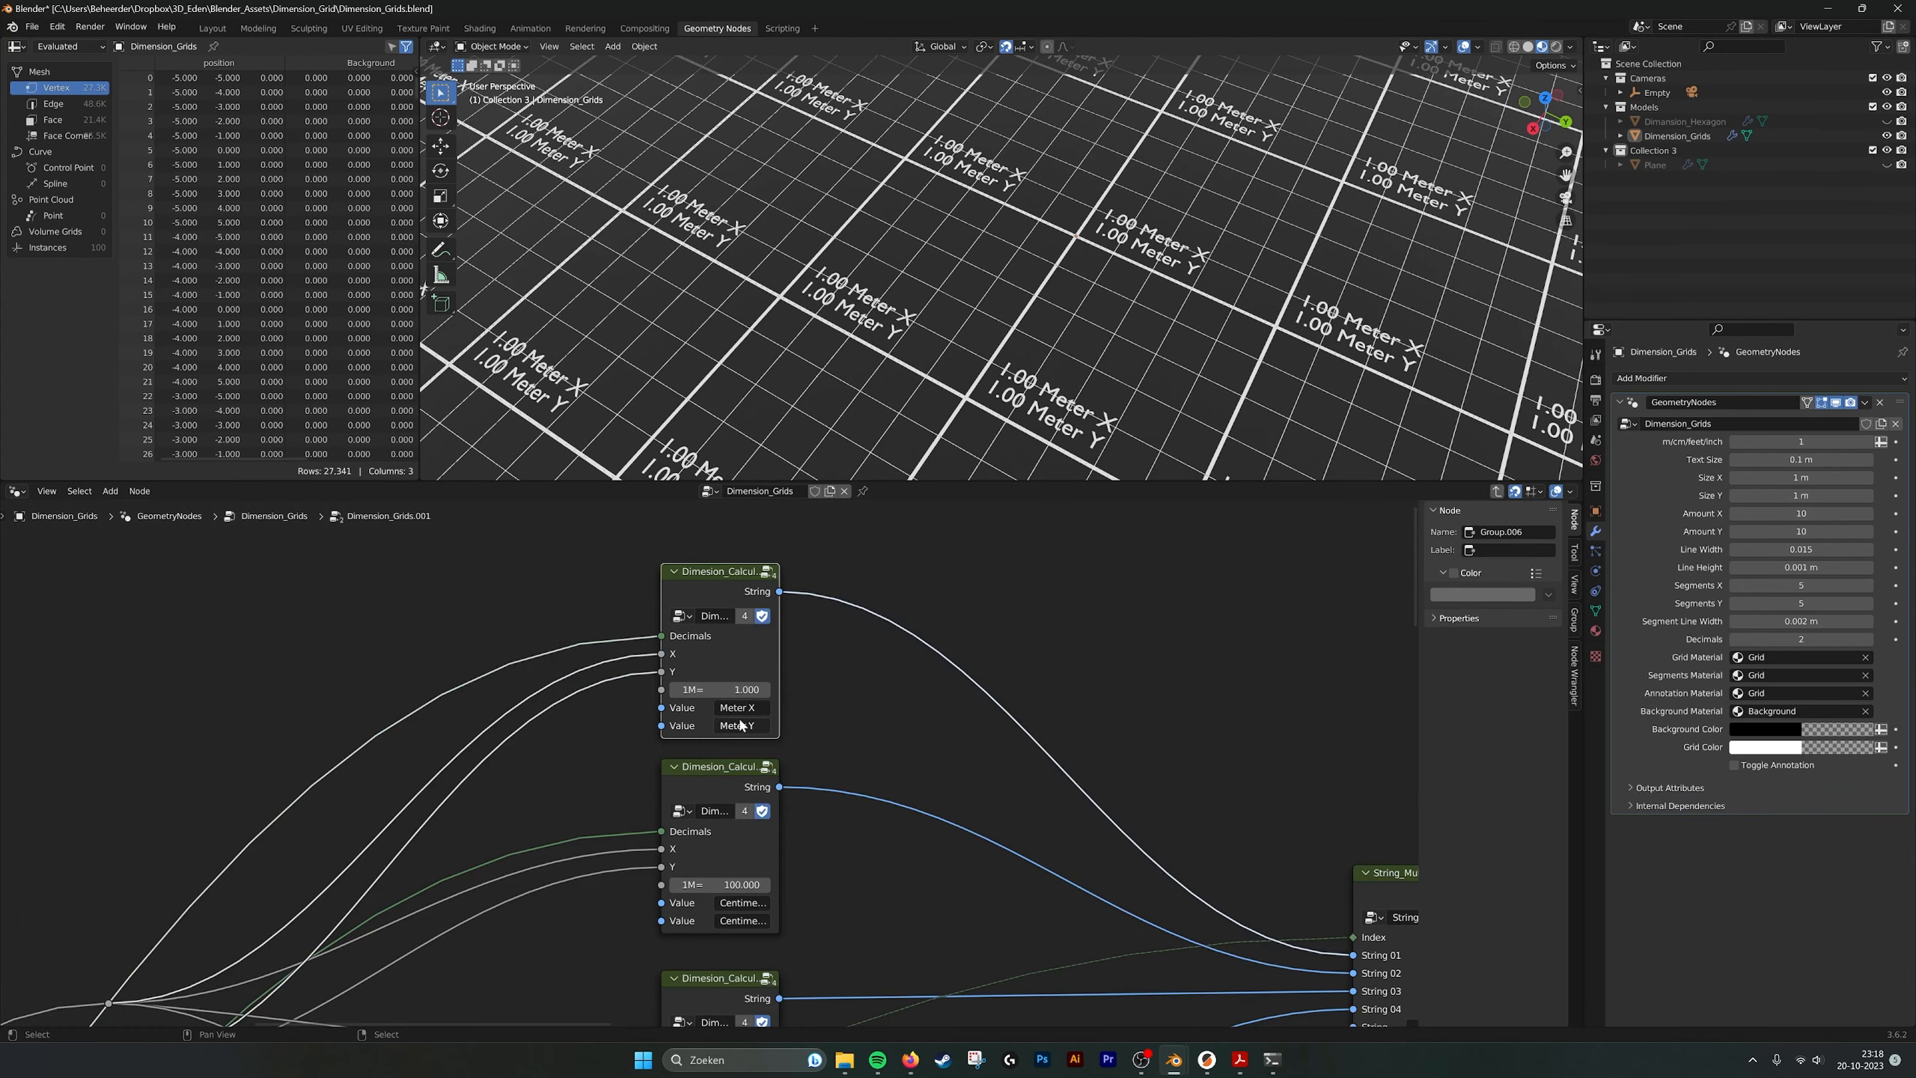
click(767, 570)
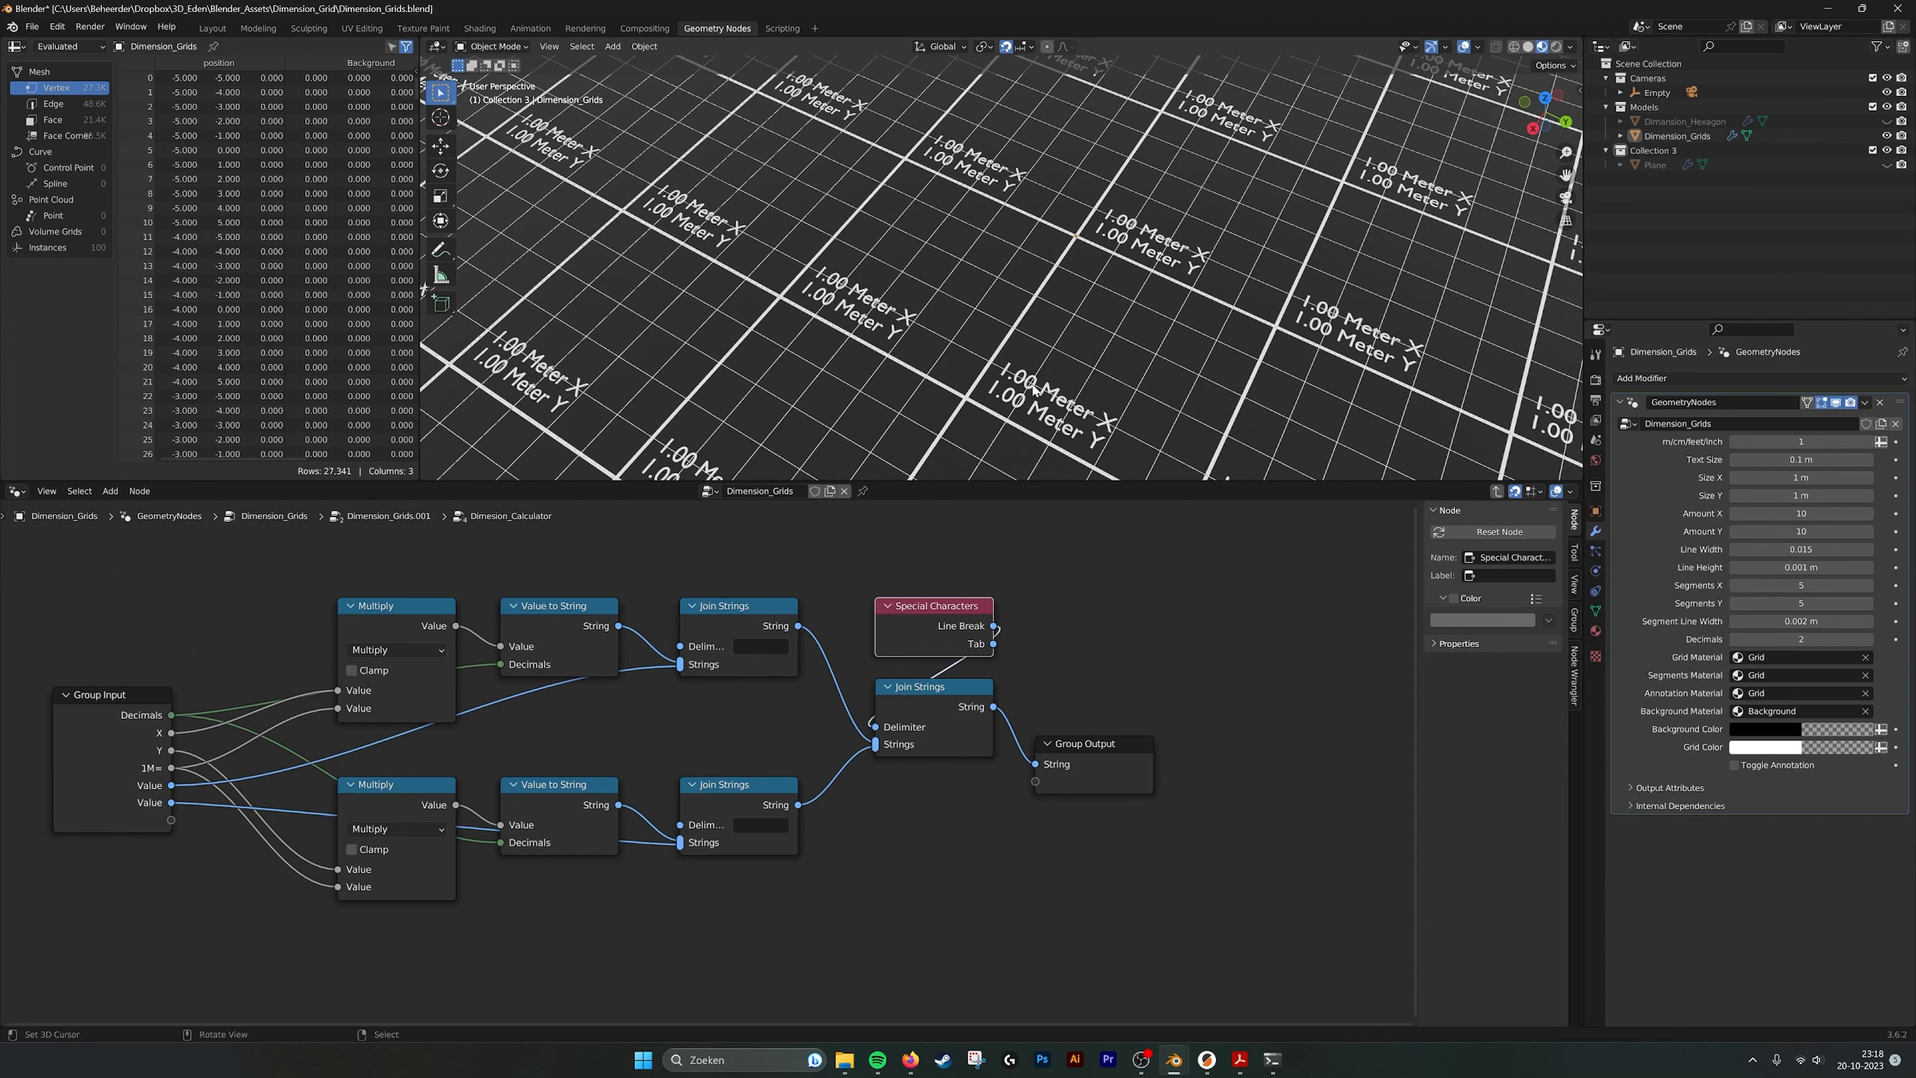
click(1141, 756)
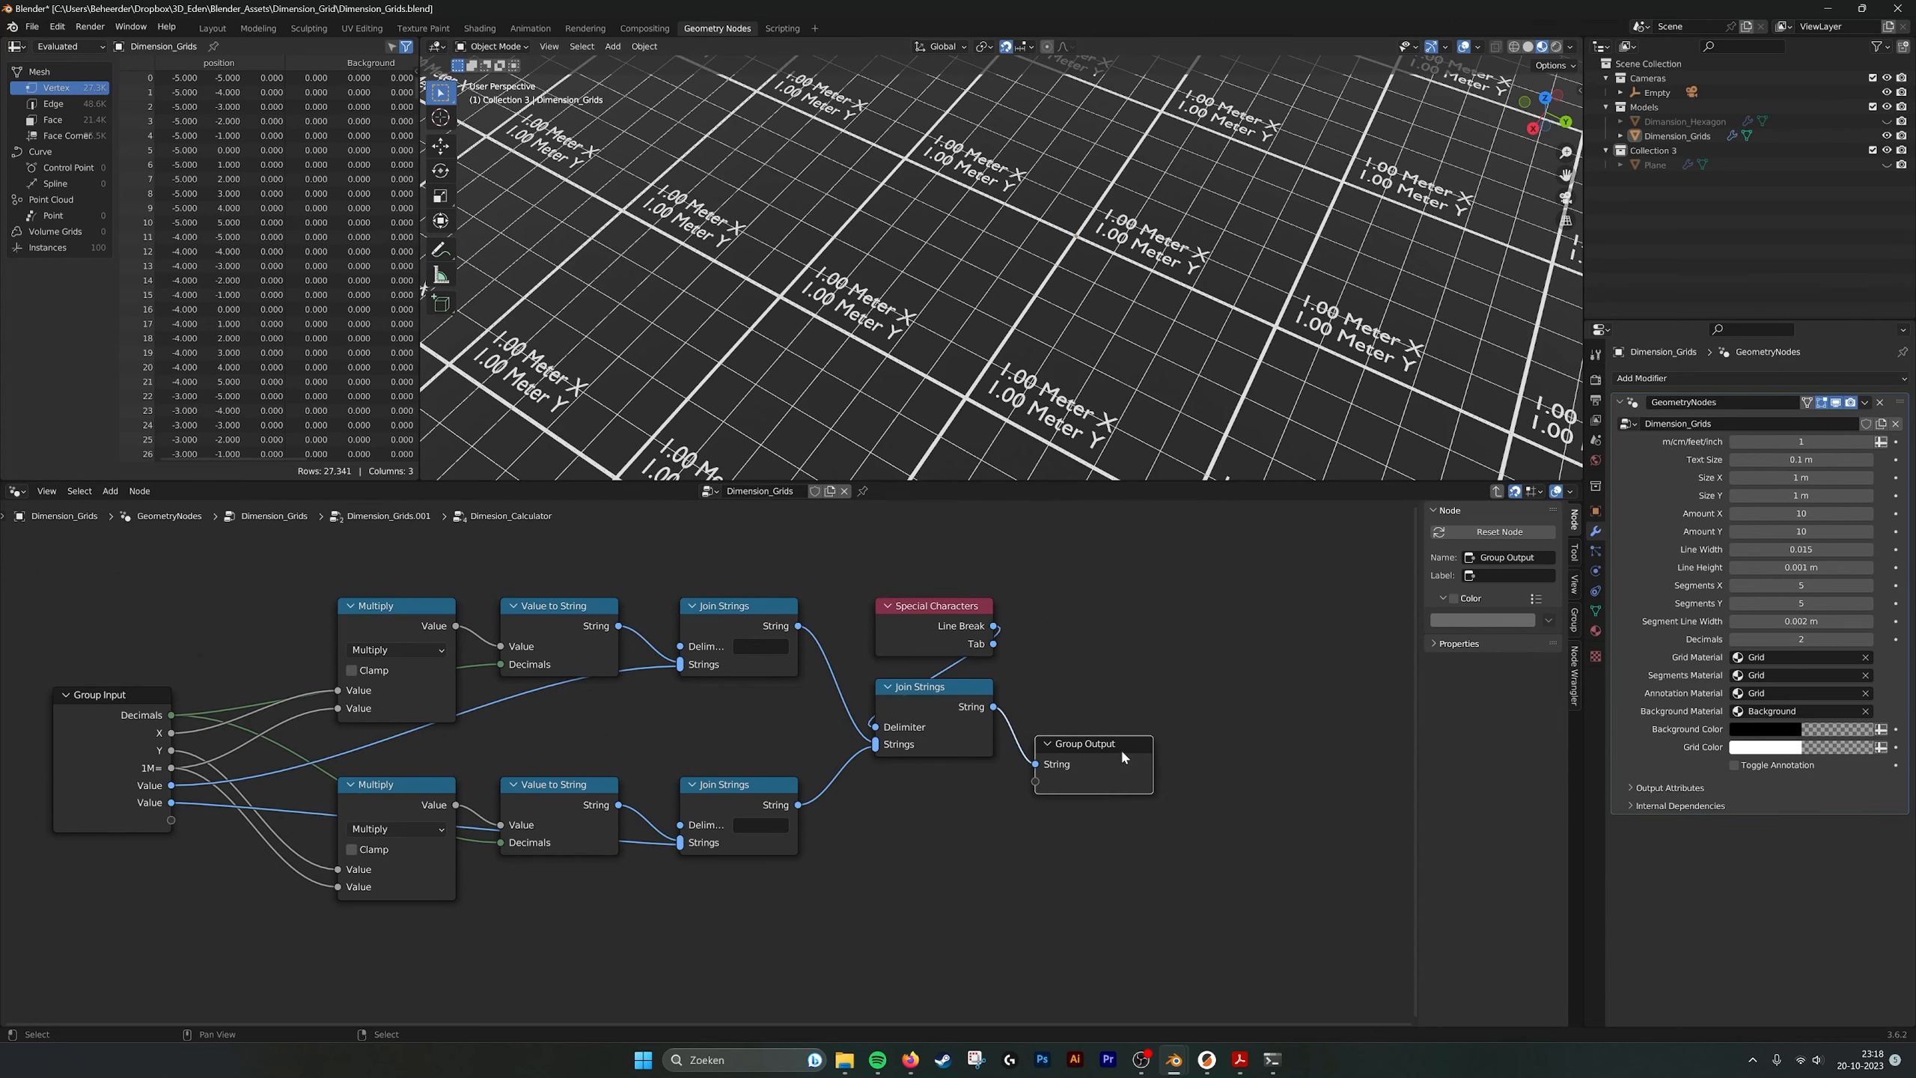
Exit the calculator group and compare the 1M= factors and unit labels of the centimeter, feet and inch calculators.
click(1498, 492)
middle_drag(783, 738, 871, 676)
scroll(784, 721, down, 1)
scroll(879, 702, up, 1)
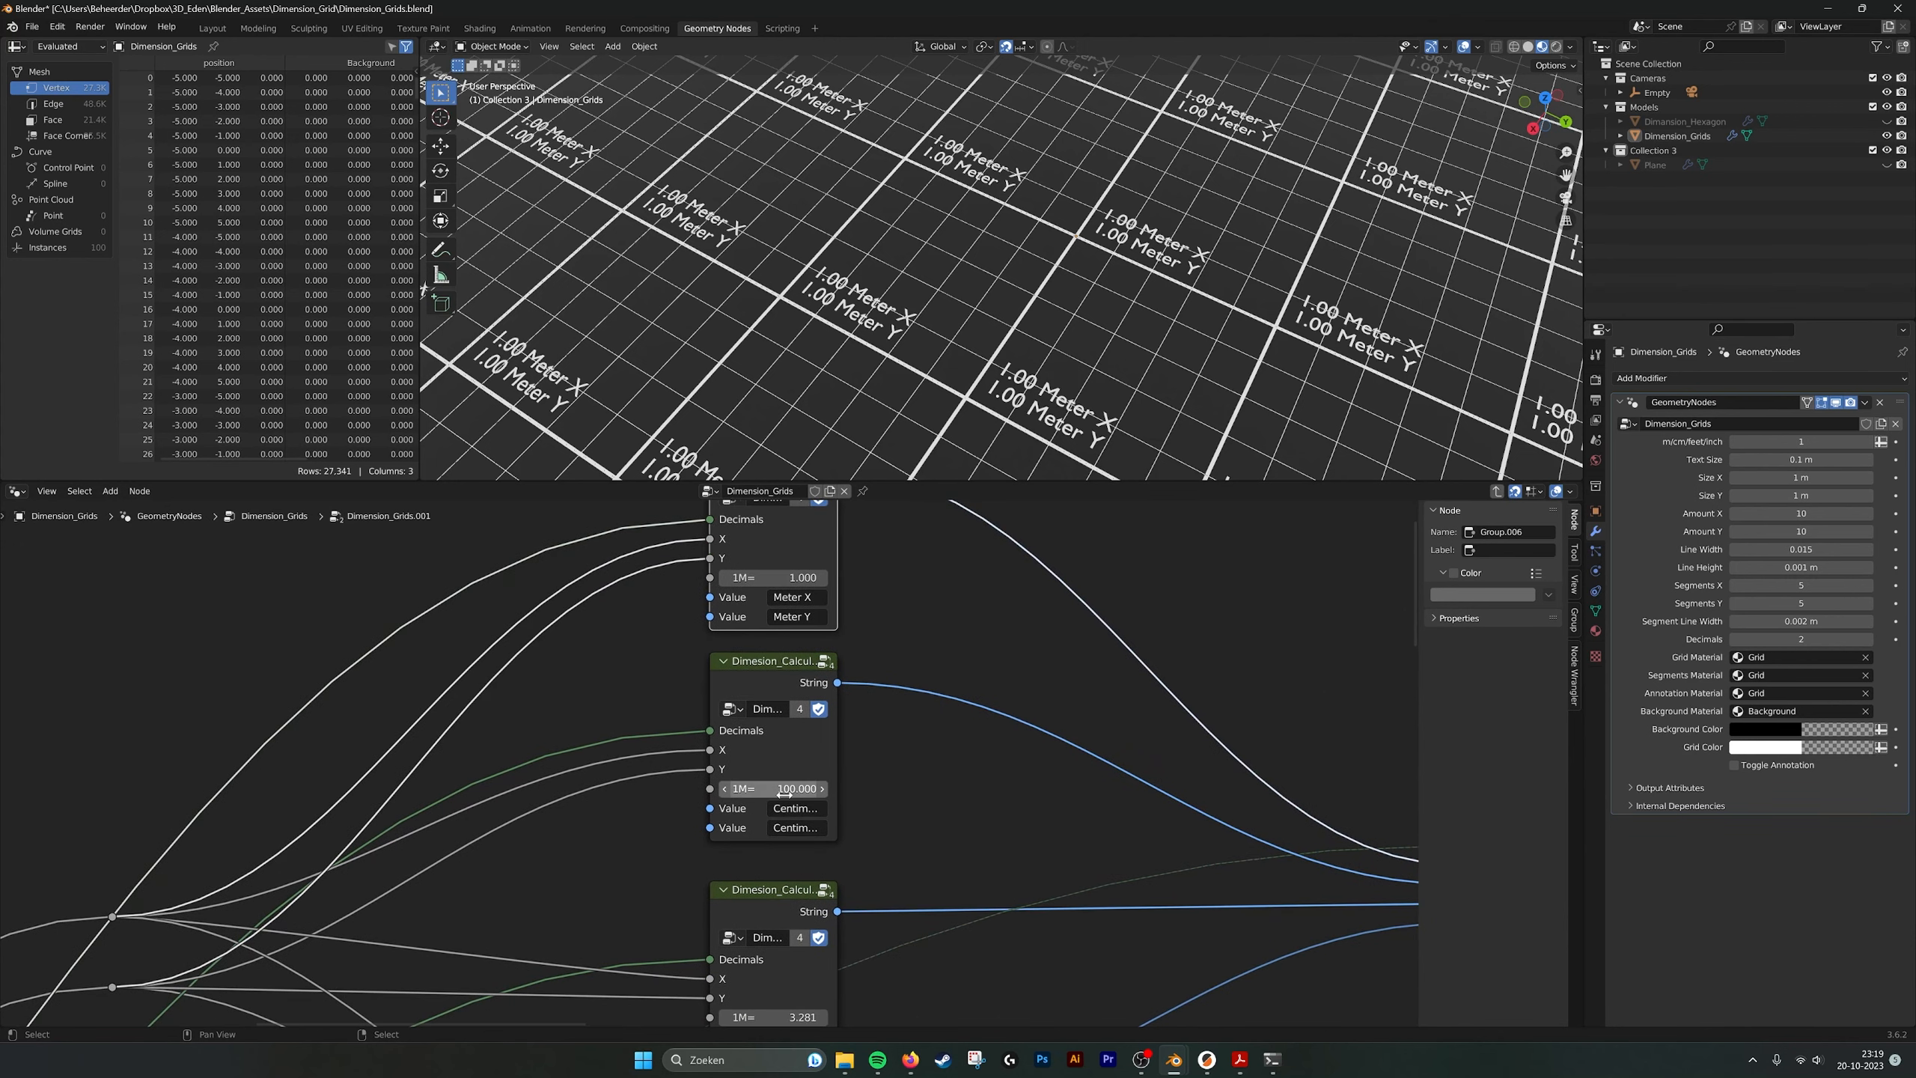
middle_drag(919, 798, 905, 568)
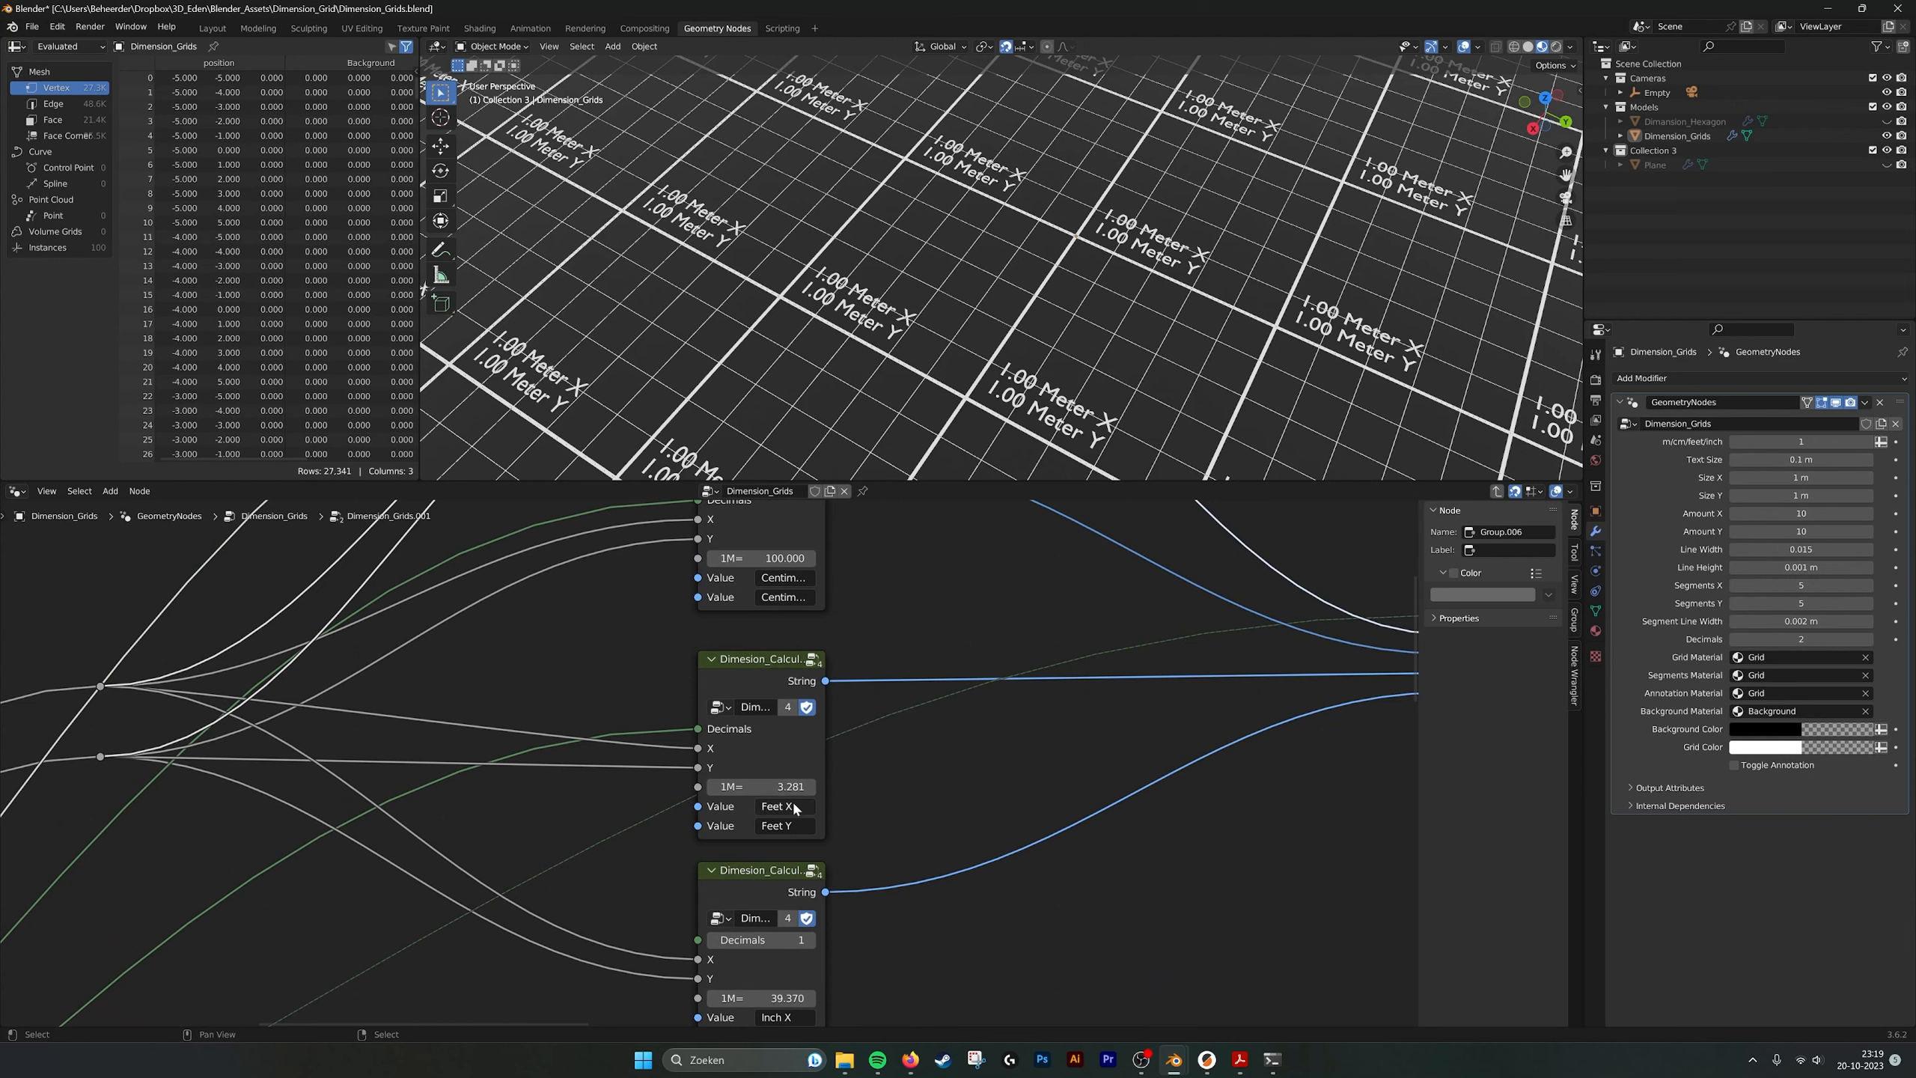
middle_drag(879, 921, 886, 743)
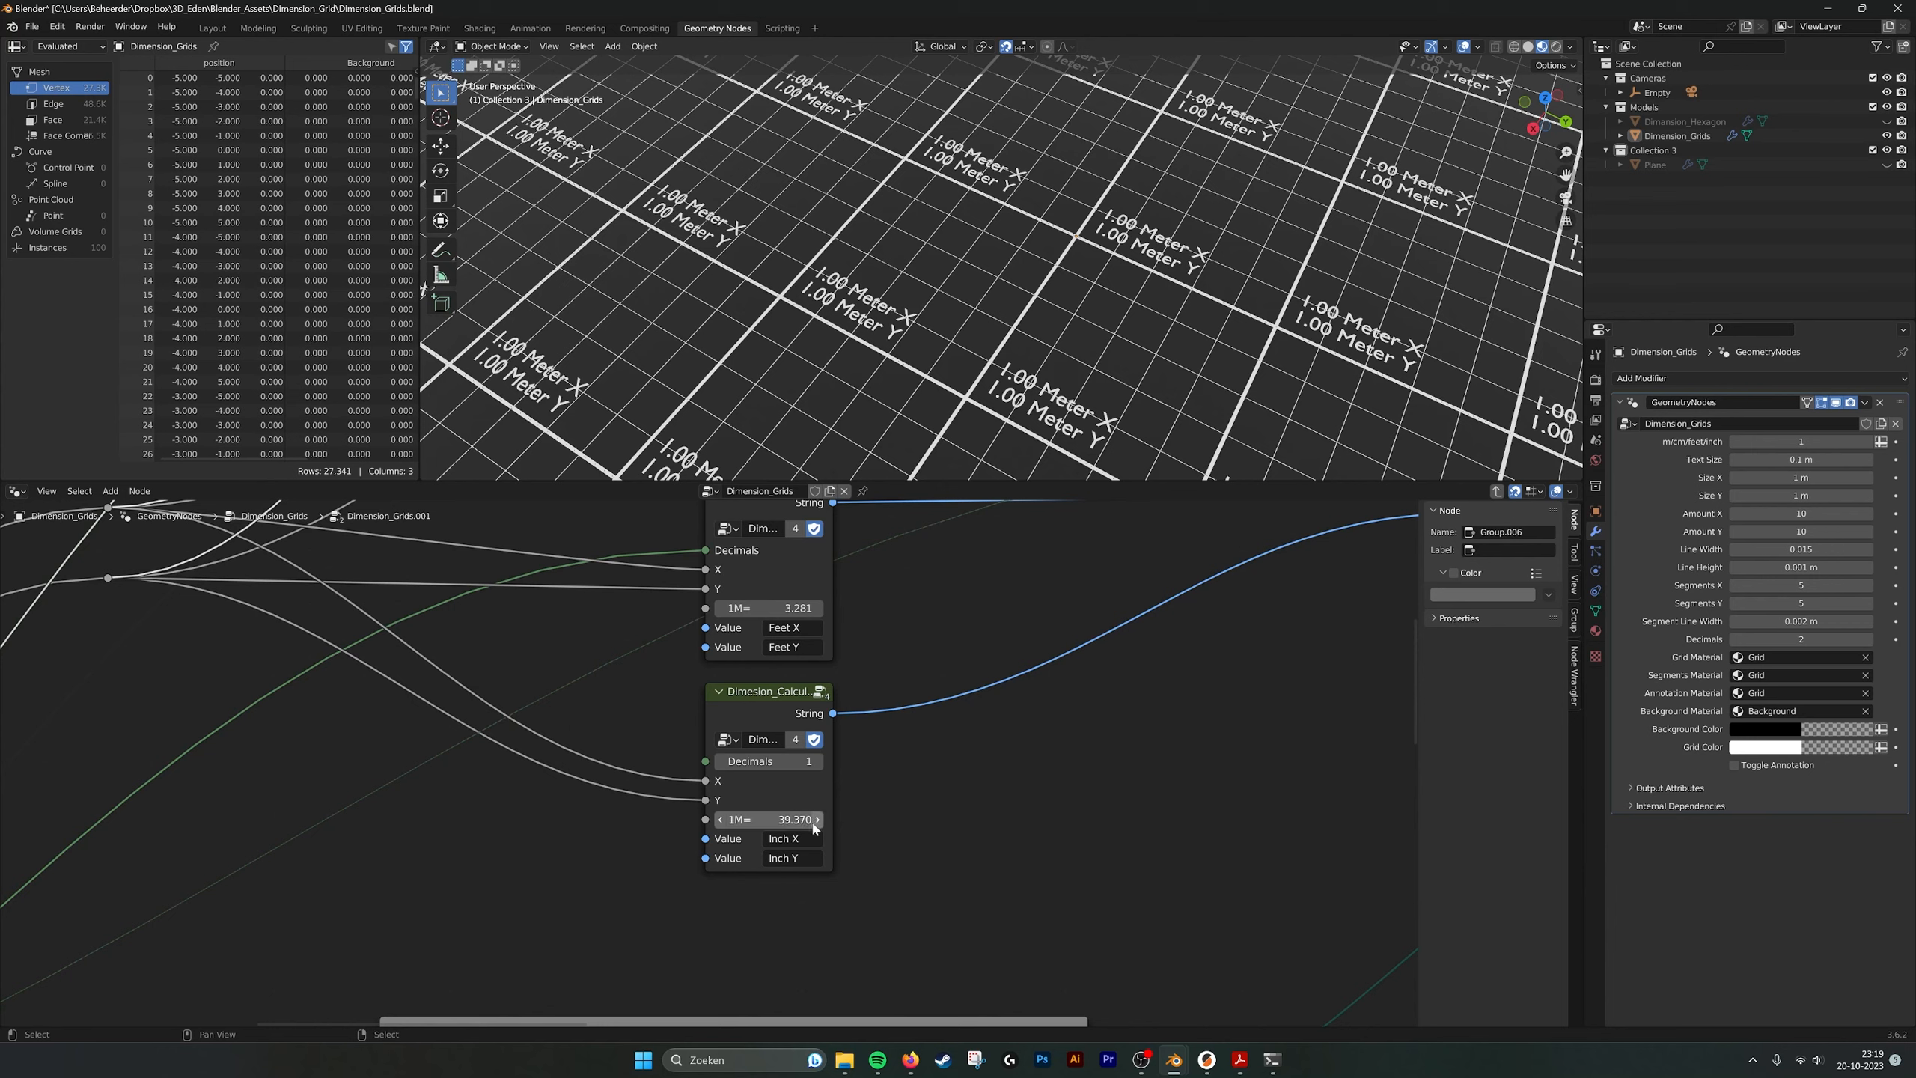
Follow the String_Multigate output into the Annotation frame and examine the String to Curves, Fill Curve and Extrude Mesh nodes.
scroll(900, 743, down, 6)
middle_drag(1035, 654, 720, 777)
scroll(845, 752, up, 6)
middle_drag(1100, 625, 828, 647)
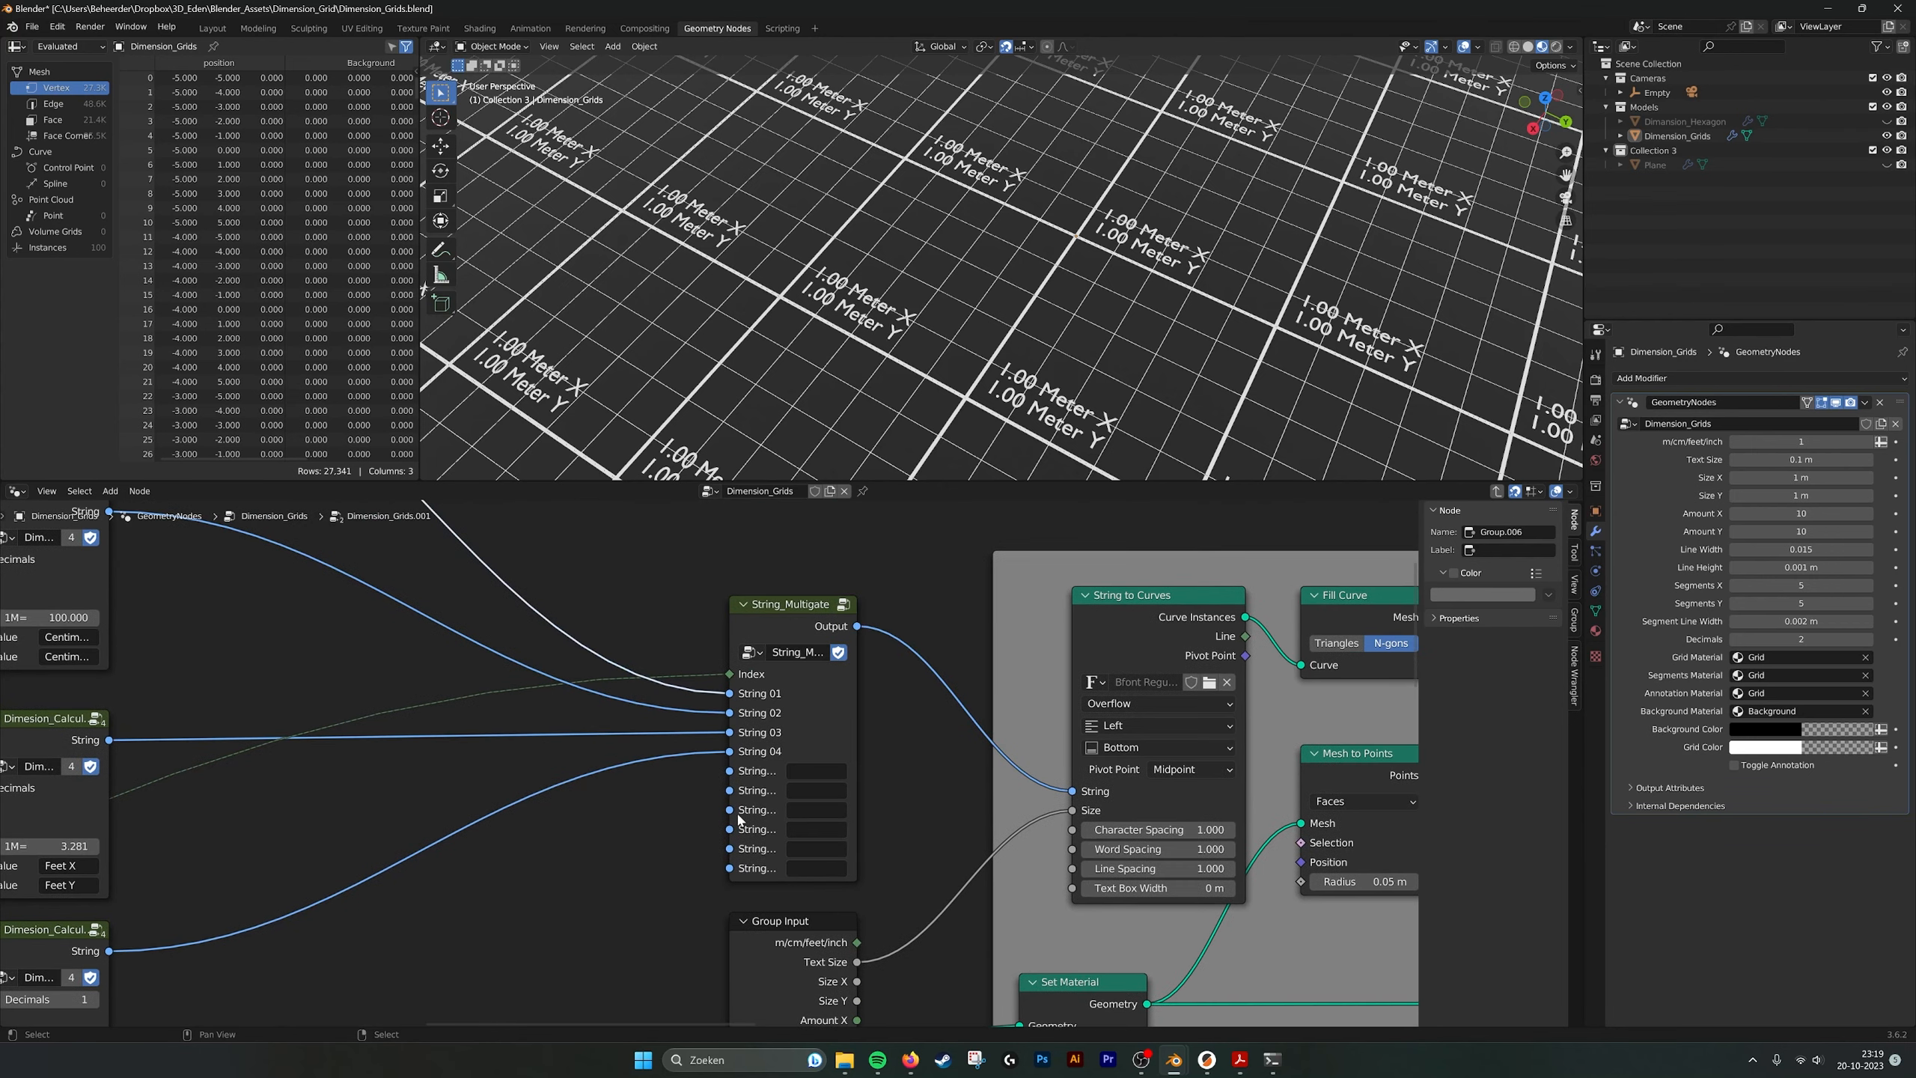
middle_drag(910, 735, 740, 735)
scroll(741, 735, down, 2)
middle_drag(893, 649, 804, 588)
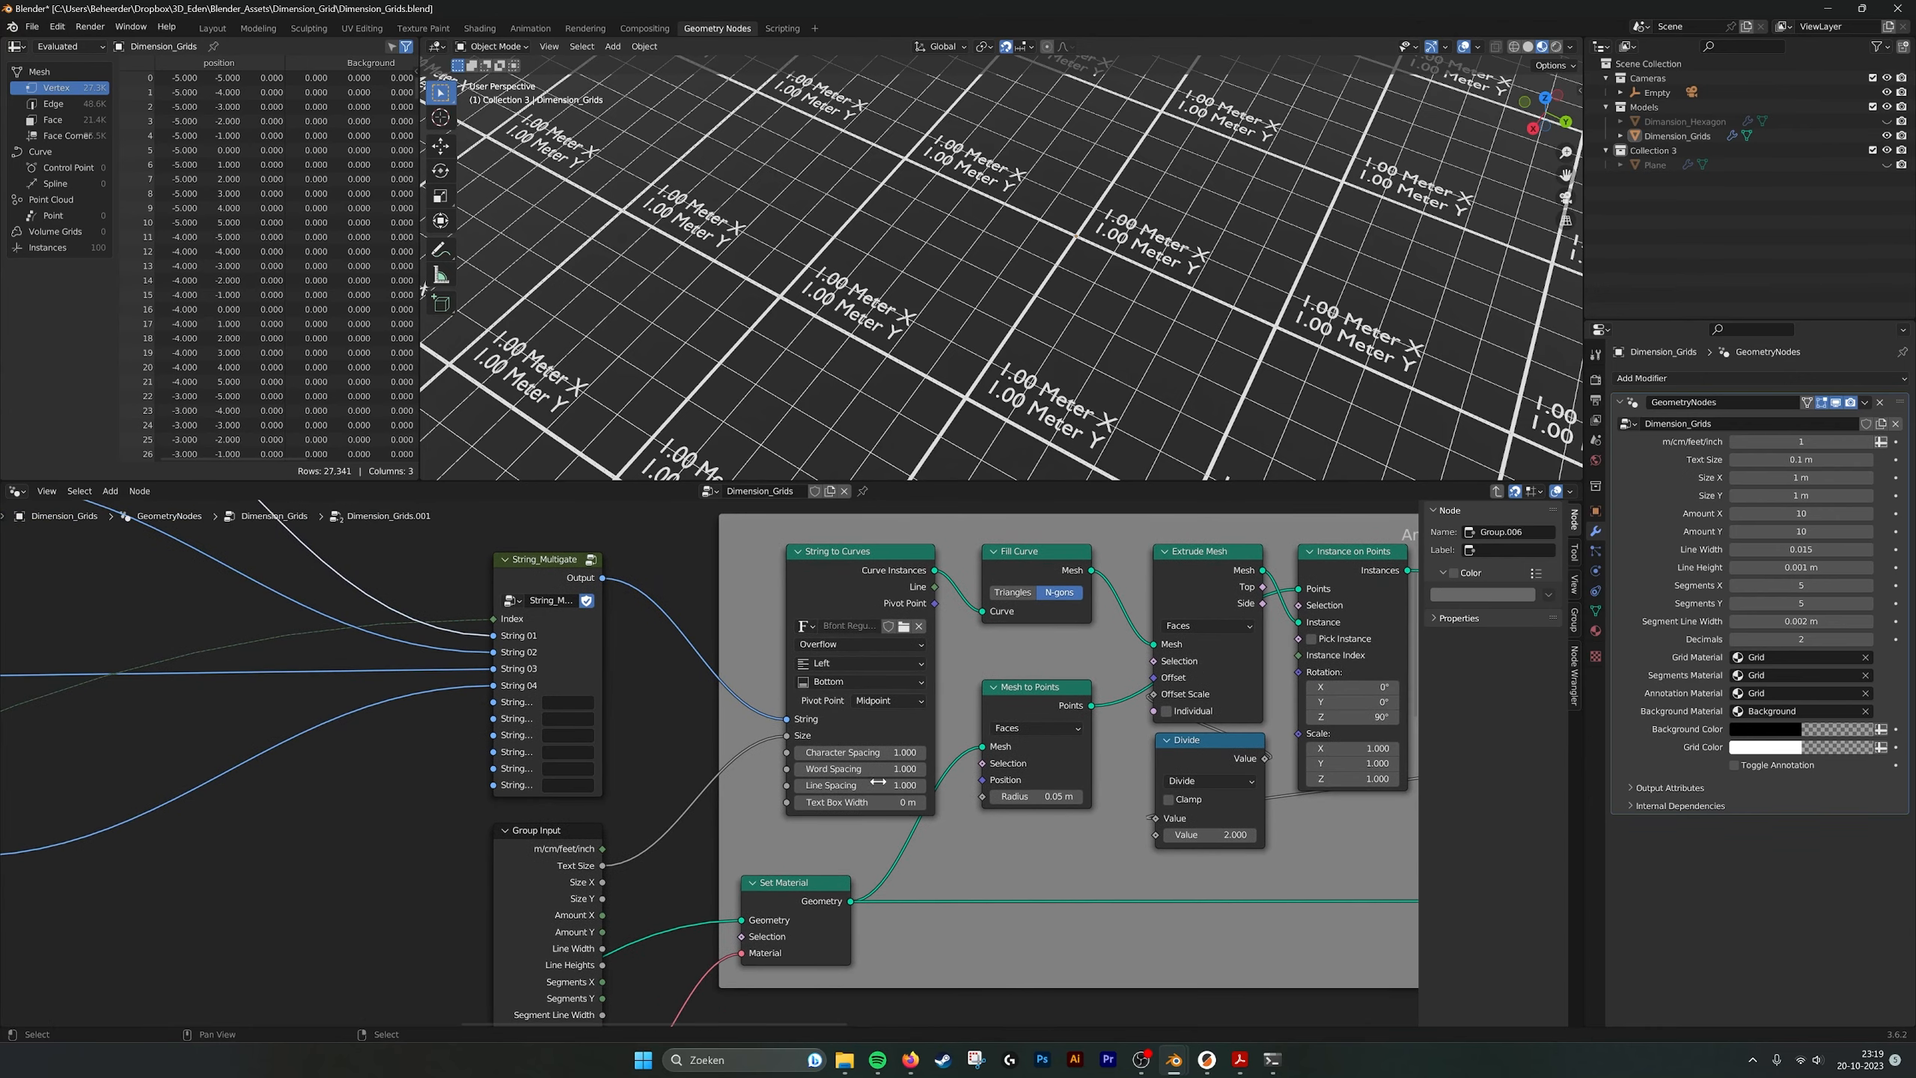
middle_drag(1033, 696, 769, 764)
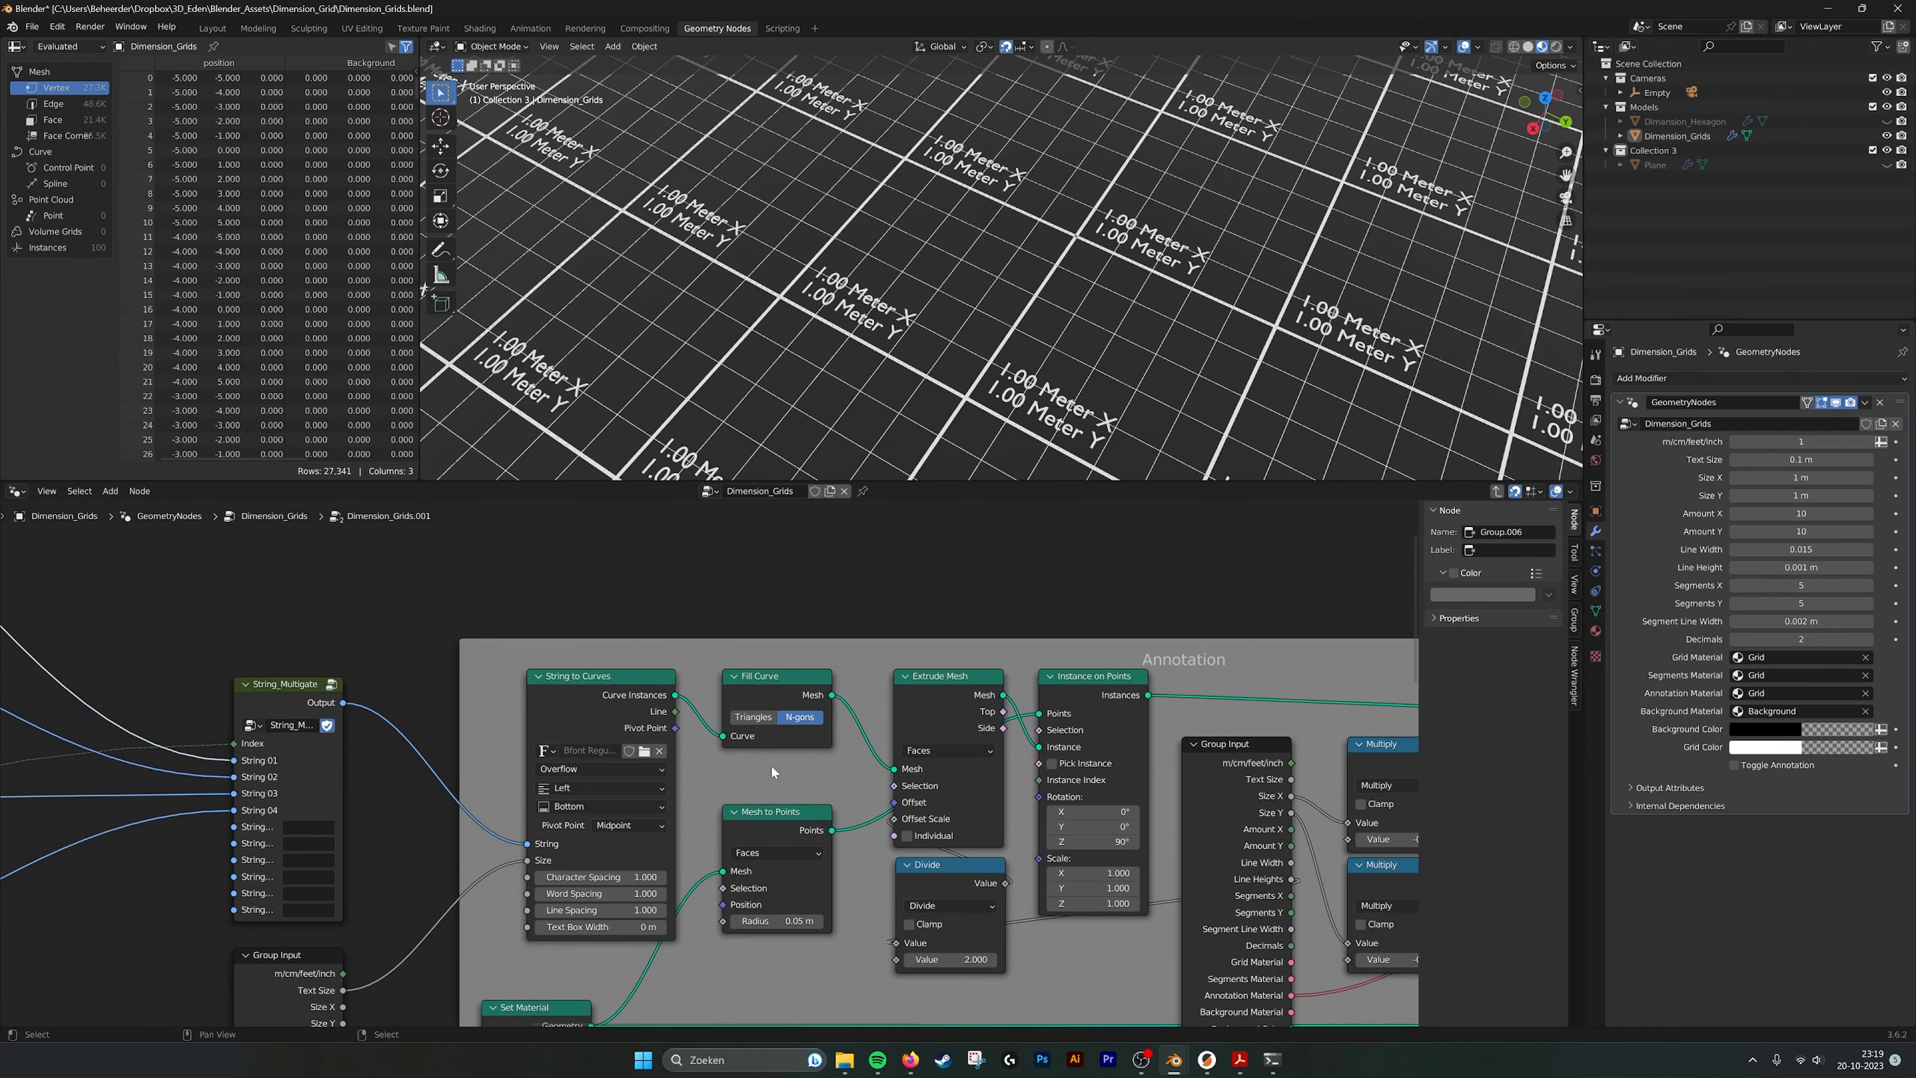
Add a Viewer node above the Annotation frame, connect String to Curves' Curve Instances to its Geometry input and activate the preview.
key(shift+a)
click(852, 555)
text(vie)
key(Return)
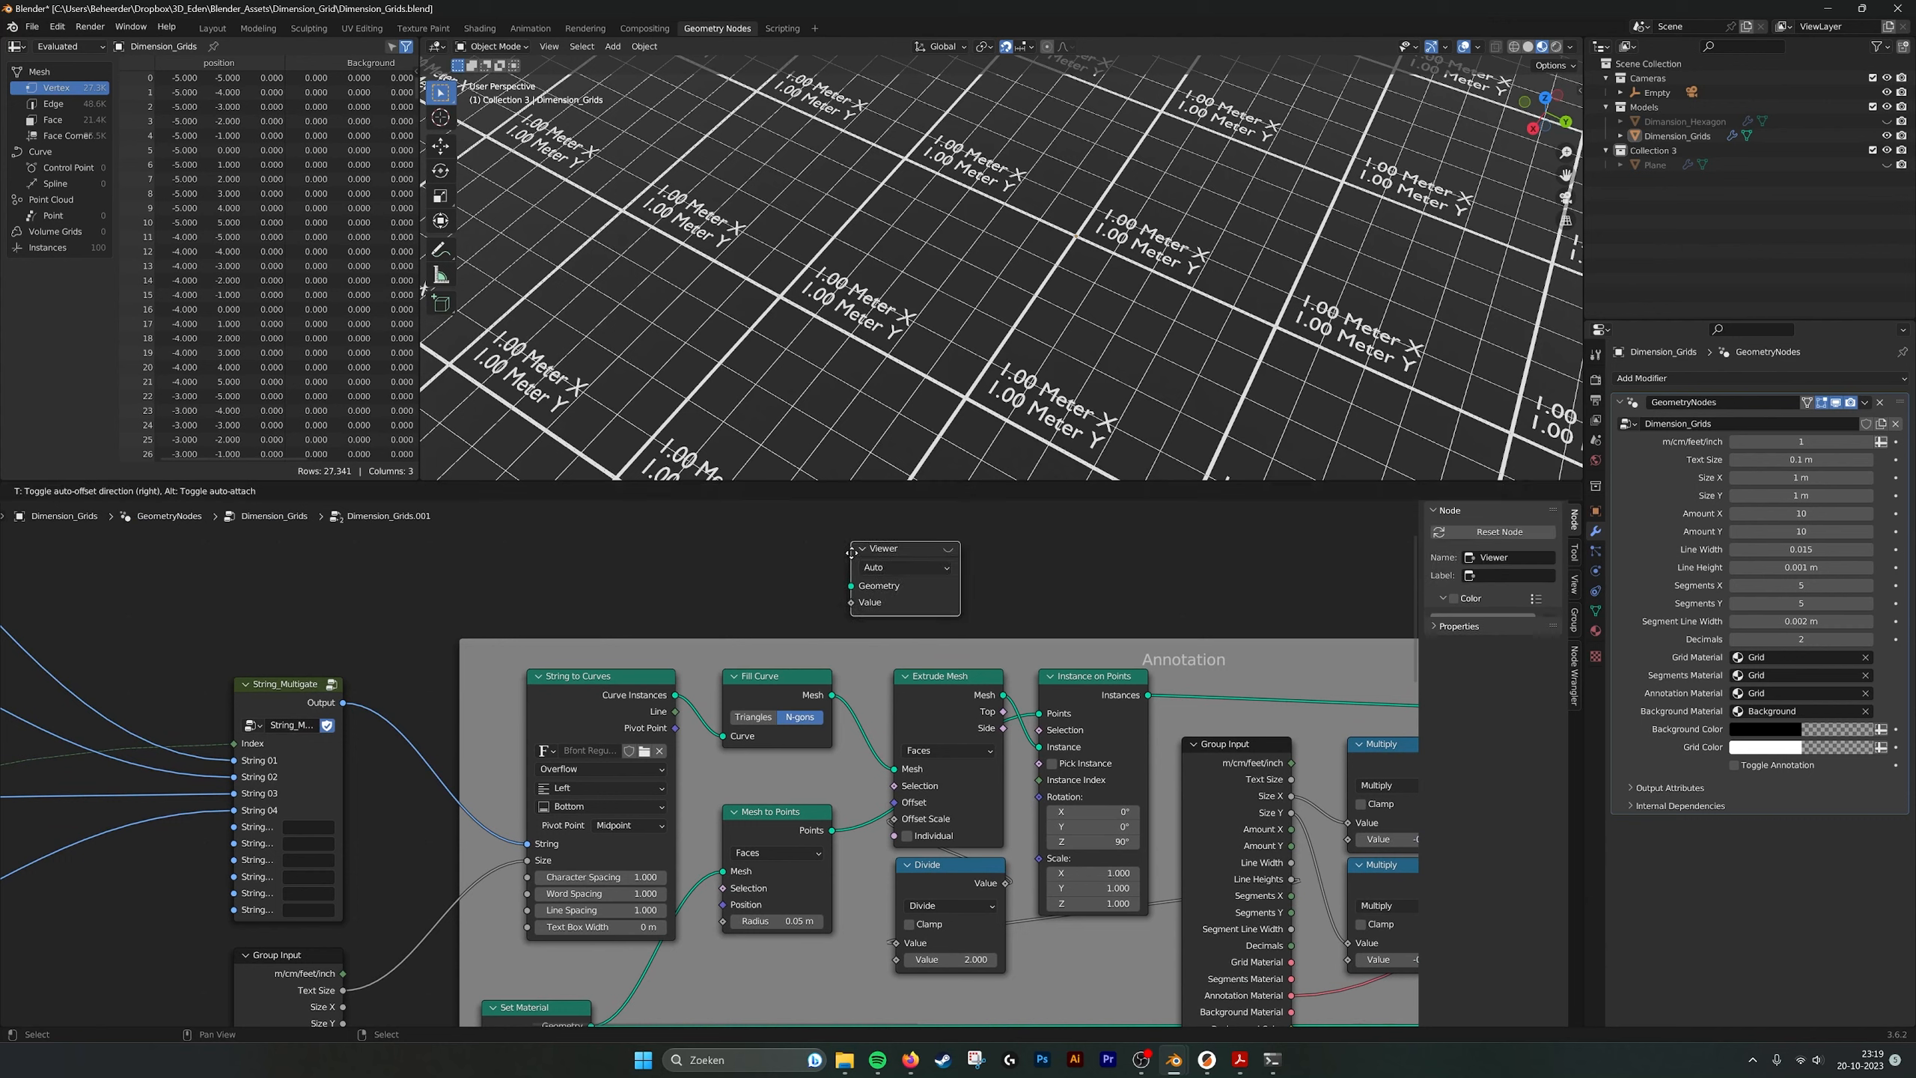
click(850, 553)
drag(675, 695, 850, 586)
click(948, 550)
scroll(962, 333, down, 4)
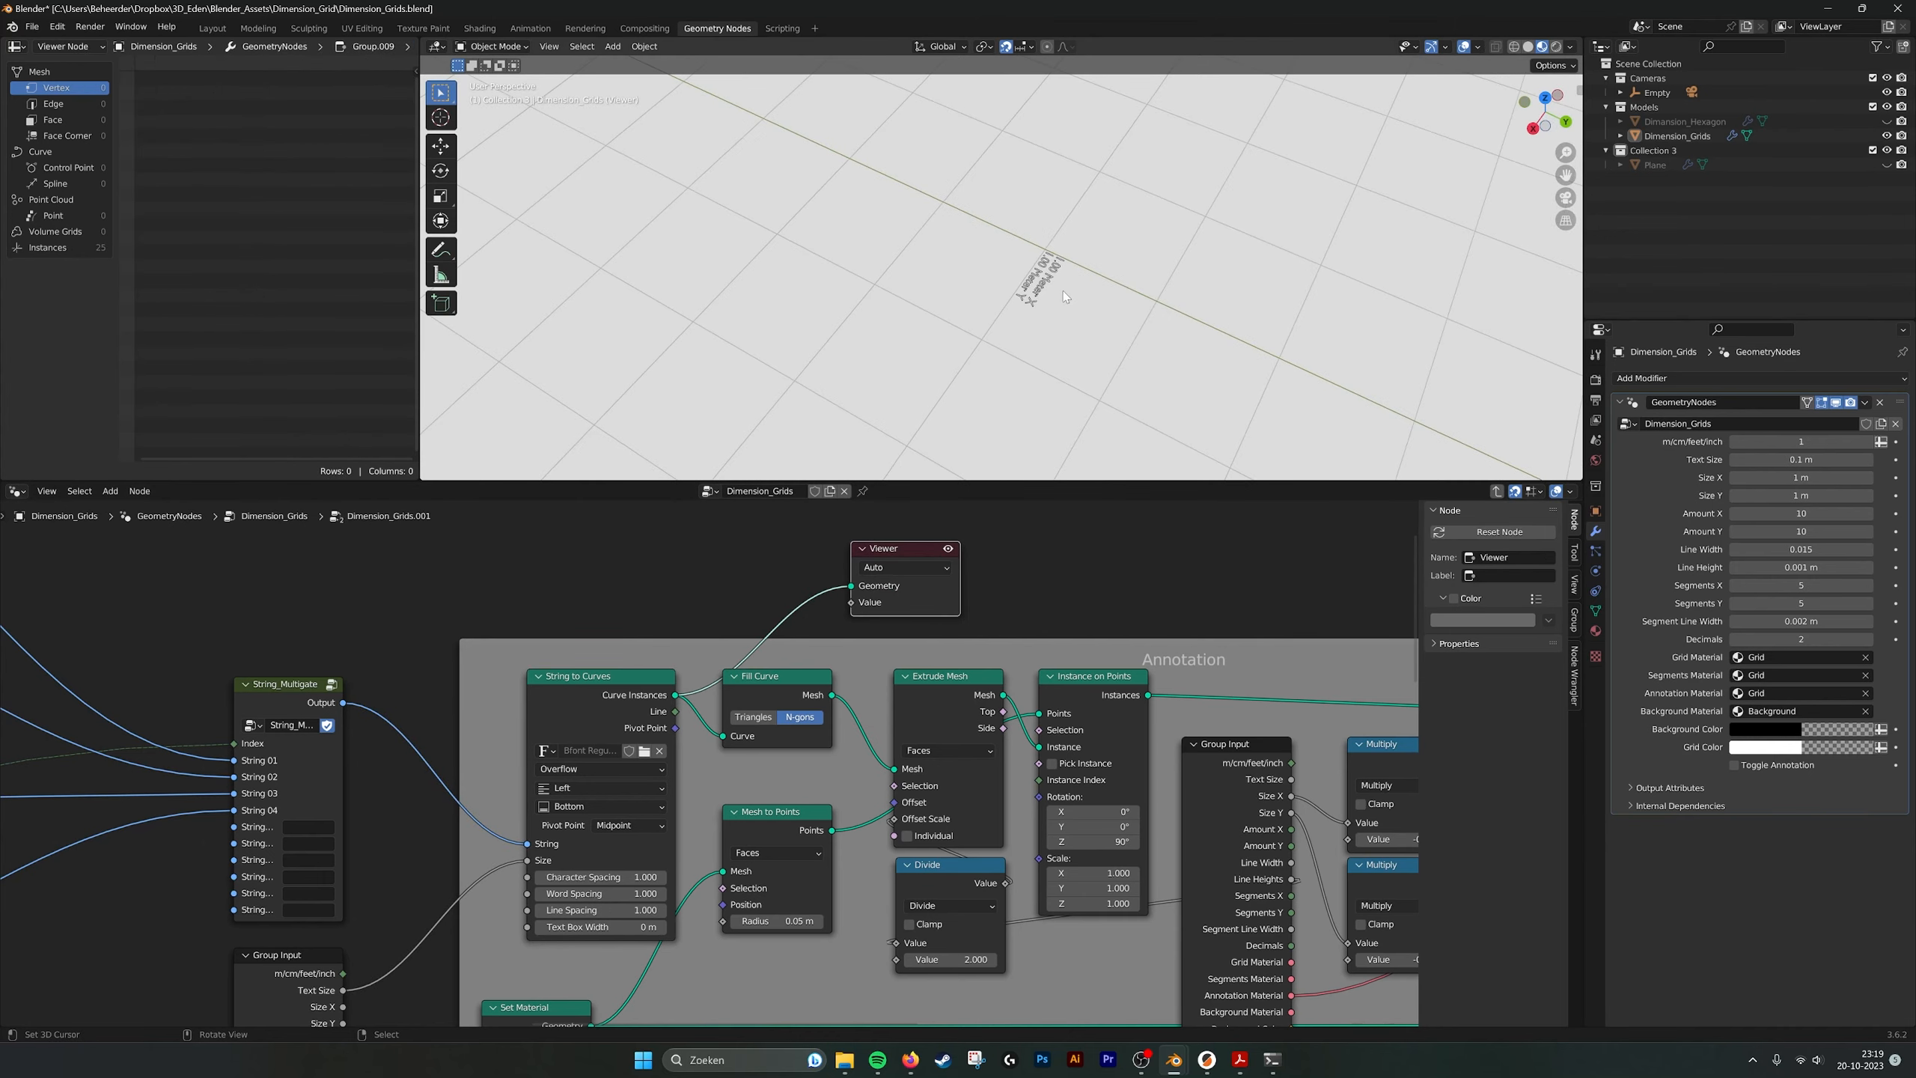
Preview Fill Curve's Mesh output by connecting it to the Viewer, and switch the viewport to Solid shading.
middle_drag(962, 331, 1084, 299)
scroll(1082, 290, up, 8)
right_click(1074, 211)
scroll(1069, 246, down, 1)
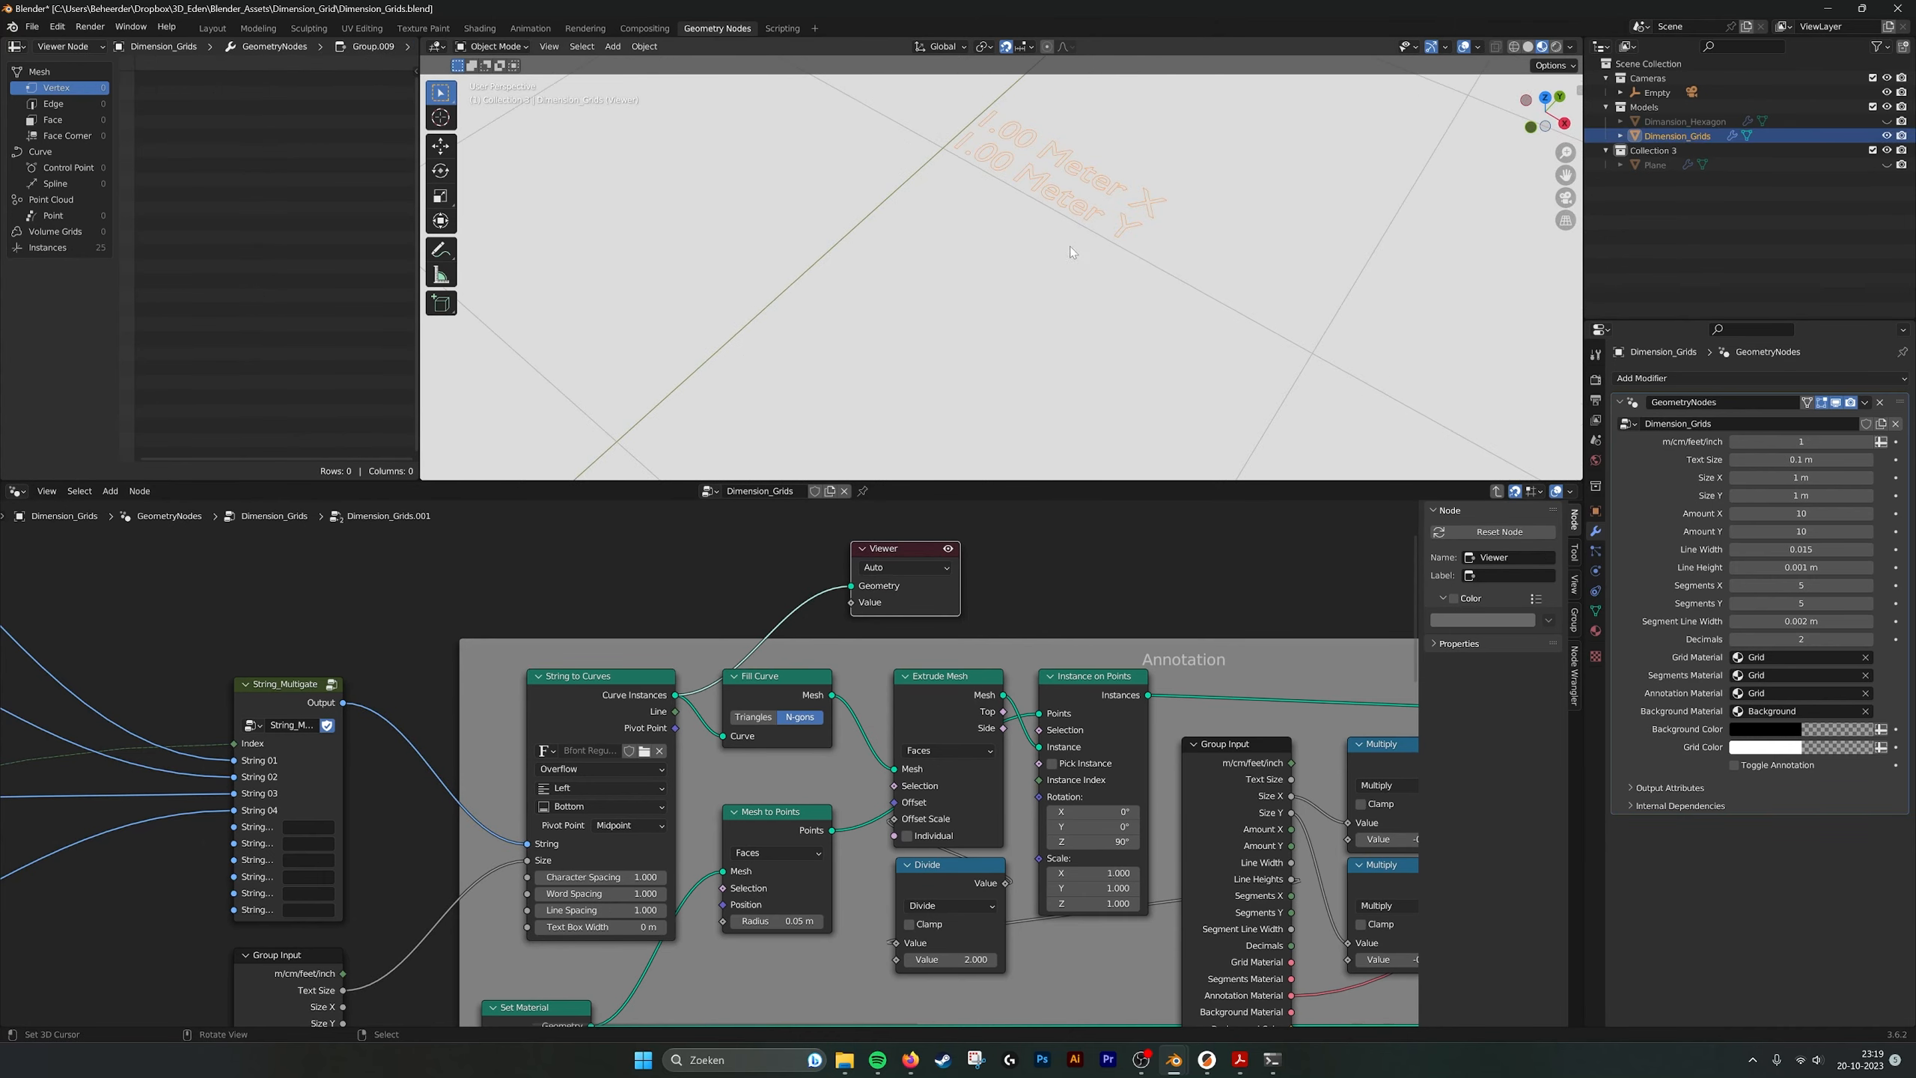
drag(831, 694, 959, 556)
click(1114, 341)
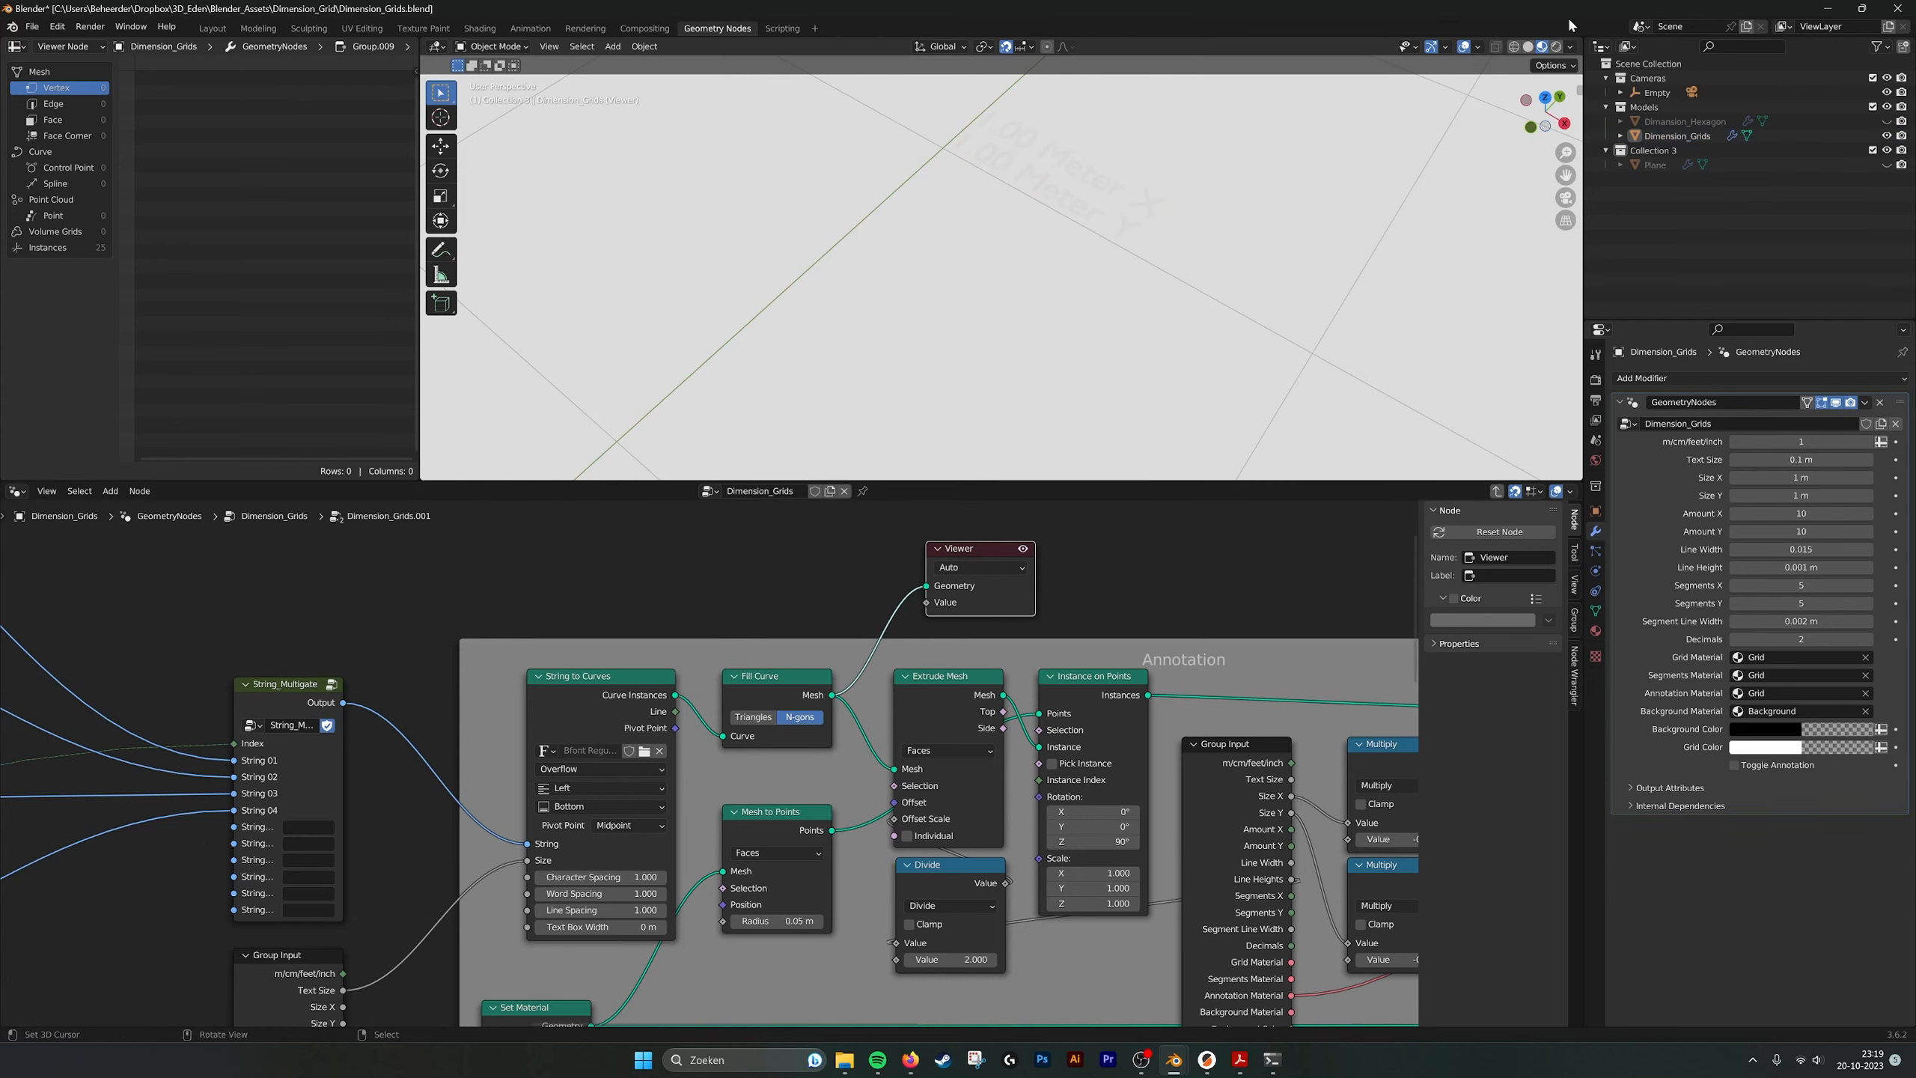
click(1528, 48)
right_click(1097, 190)
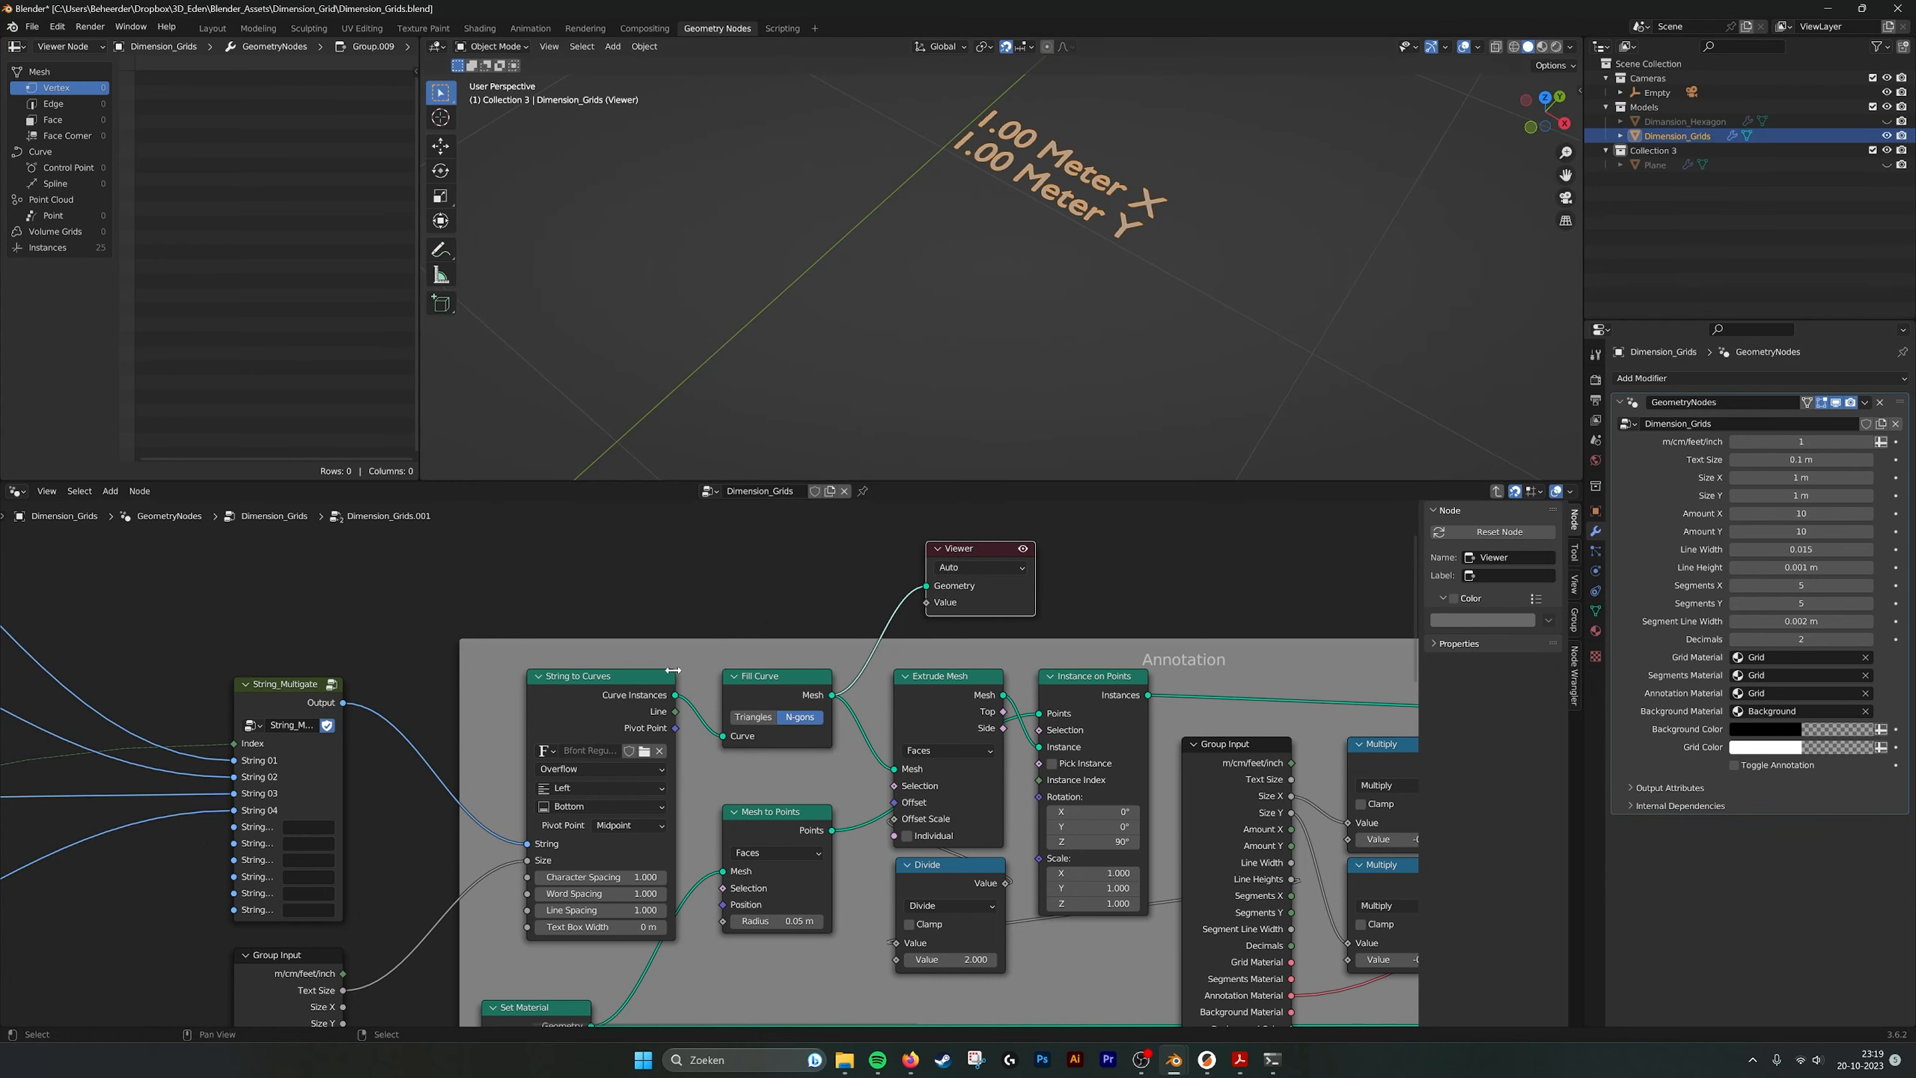
Compare String to Curves' Curve Instances with Fill Curve's Mesh by alternating them in the Viewer.
drag(678, 694, 926, 586)
drag(830, 696, 926, 586)
middle_drag(1047, 359, 1064, 254)
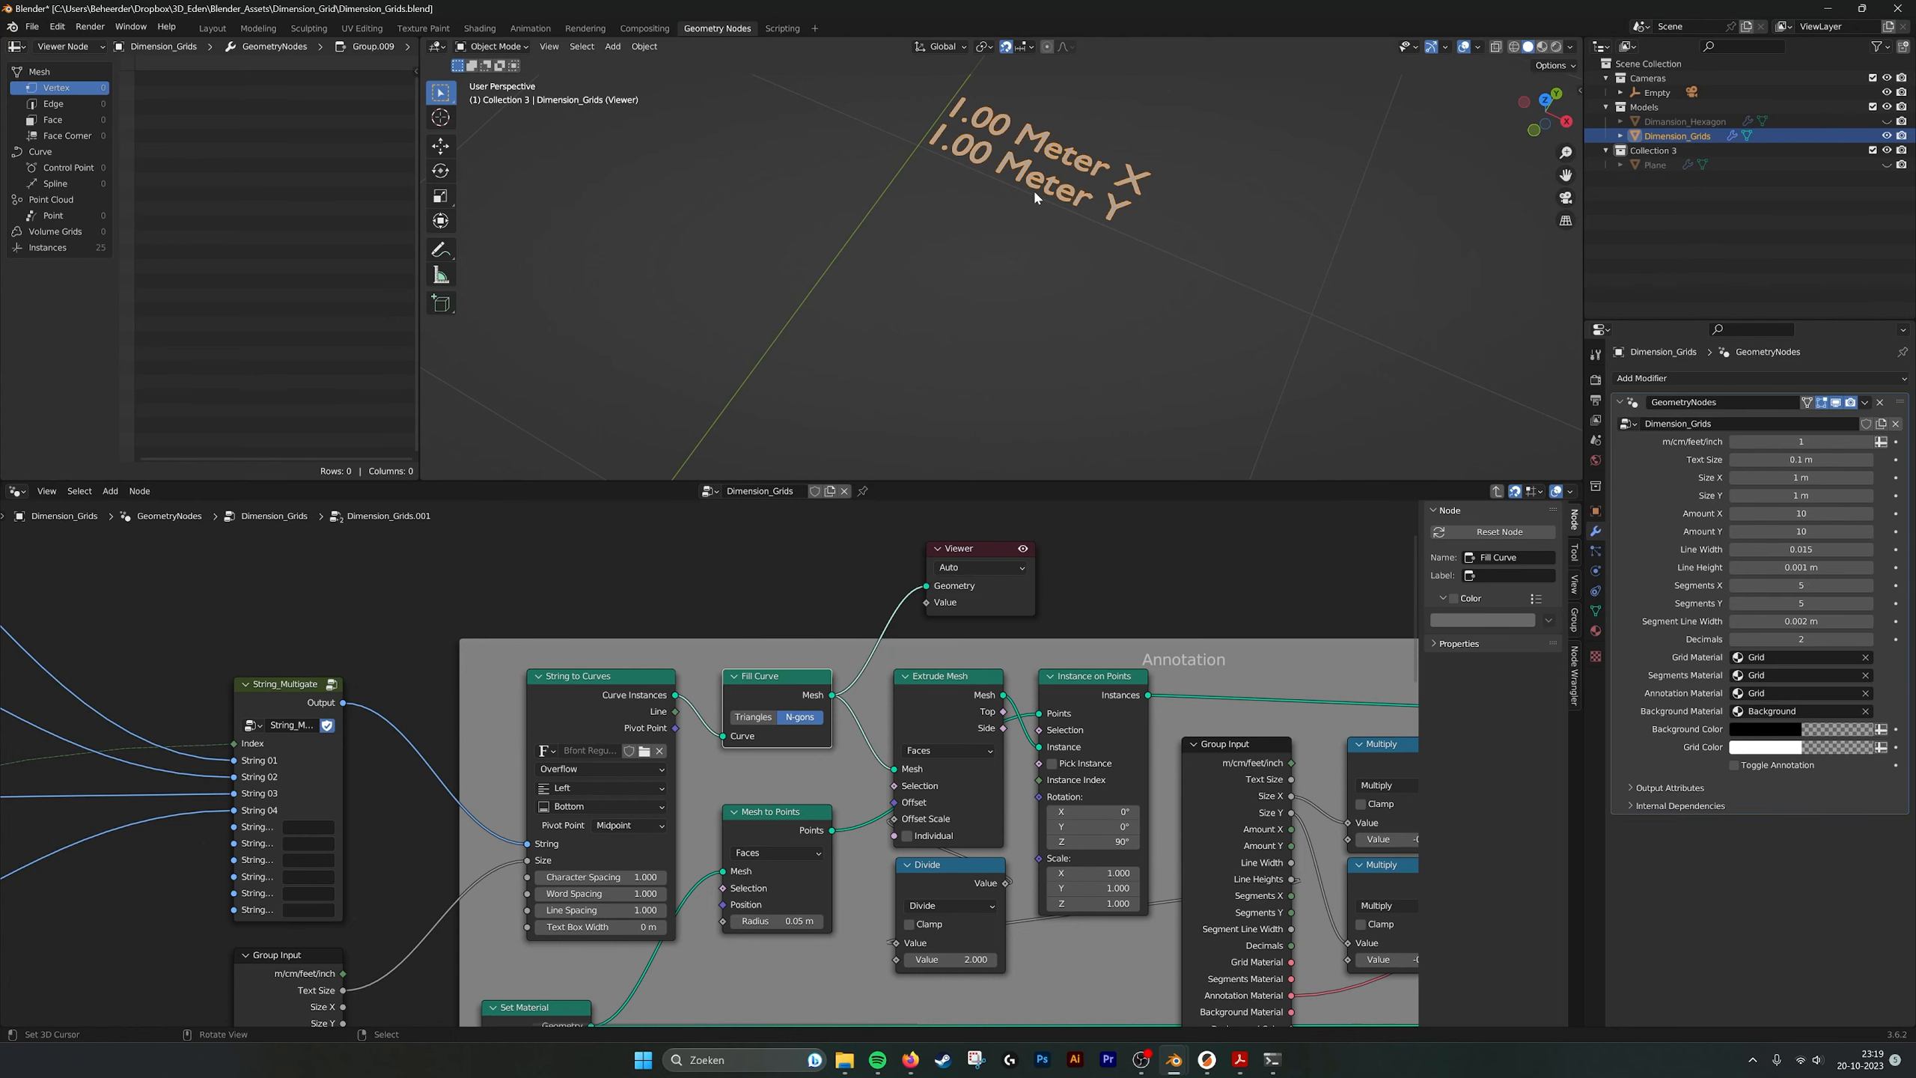
Move the Viewer above the Instance on Points node and connect Extrude Mesh's Mesh output to its Geometry input.
middle_drag(1015, 702, 759, 713)
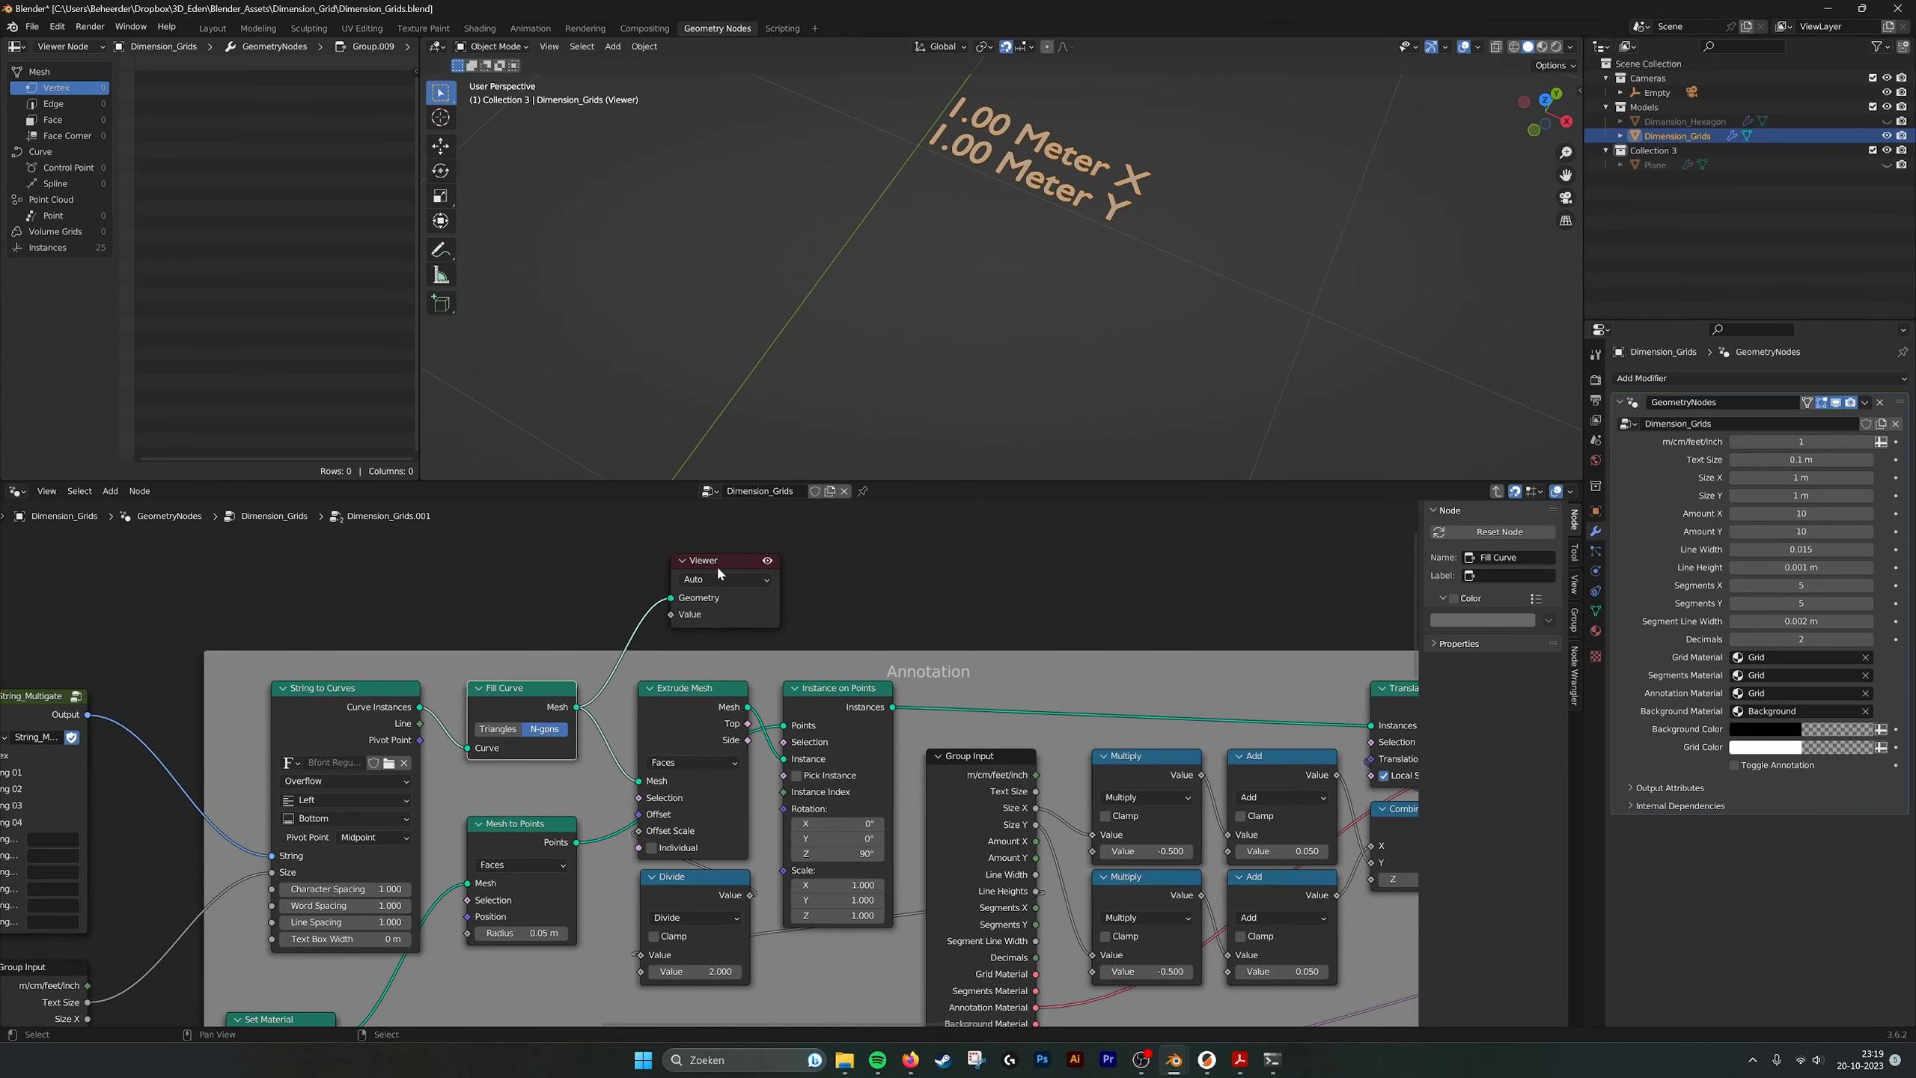
drag(715, 562, 1009, 572)
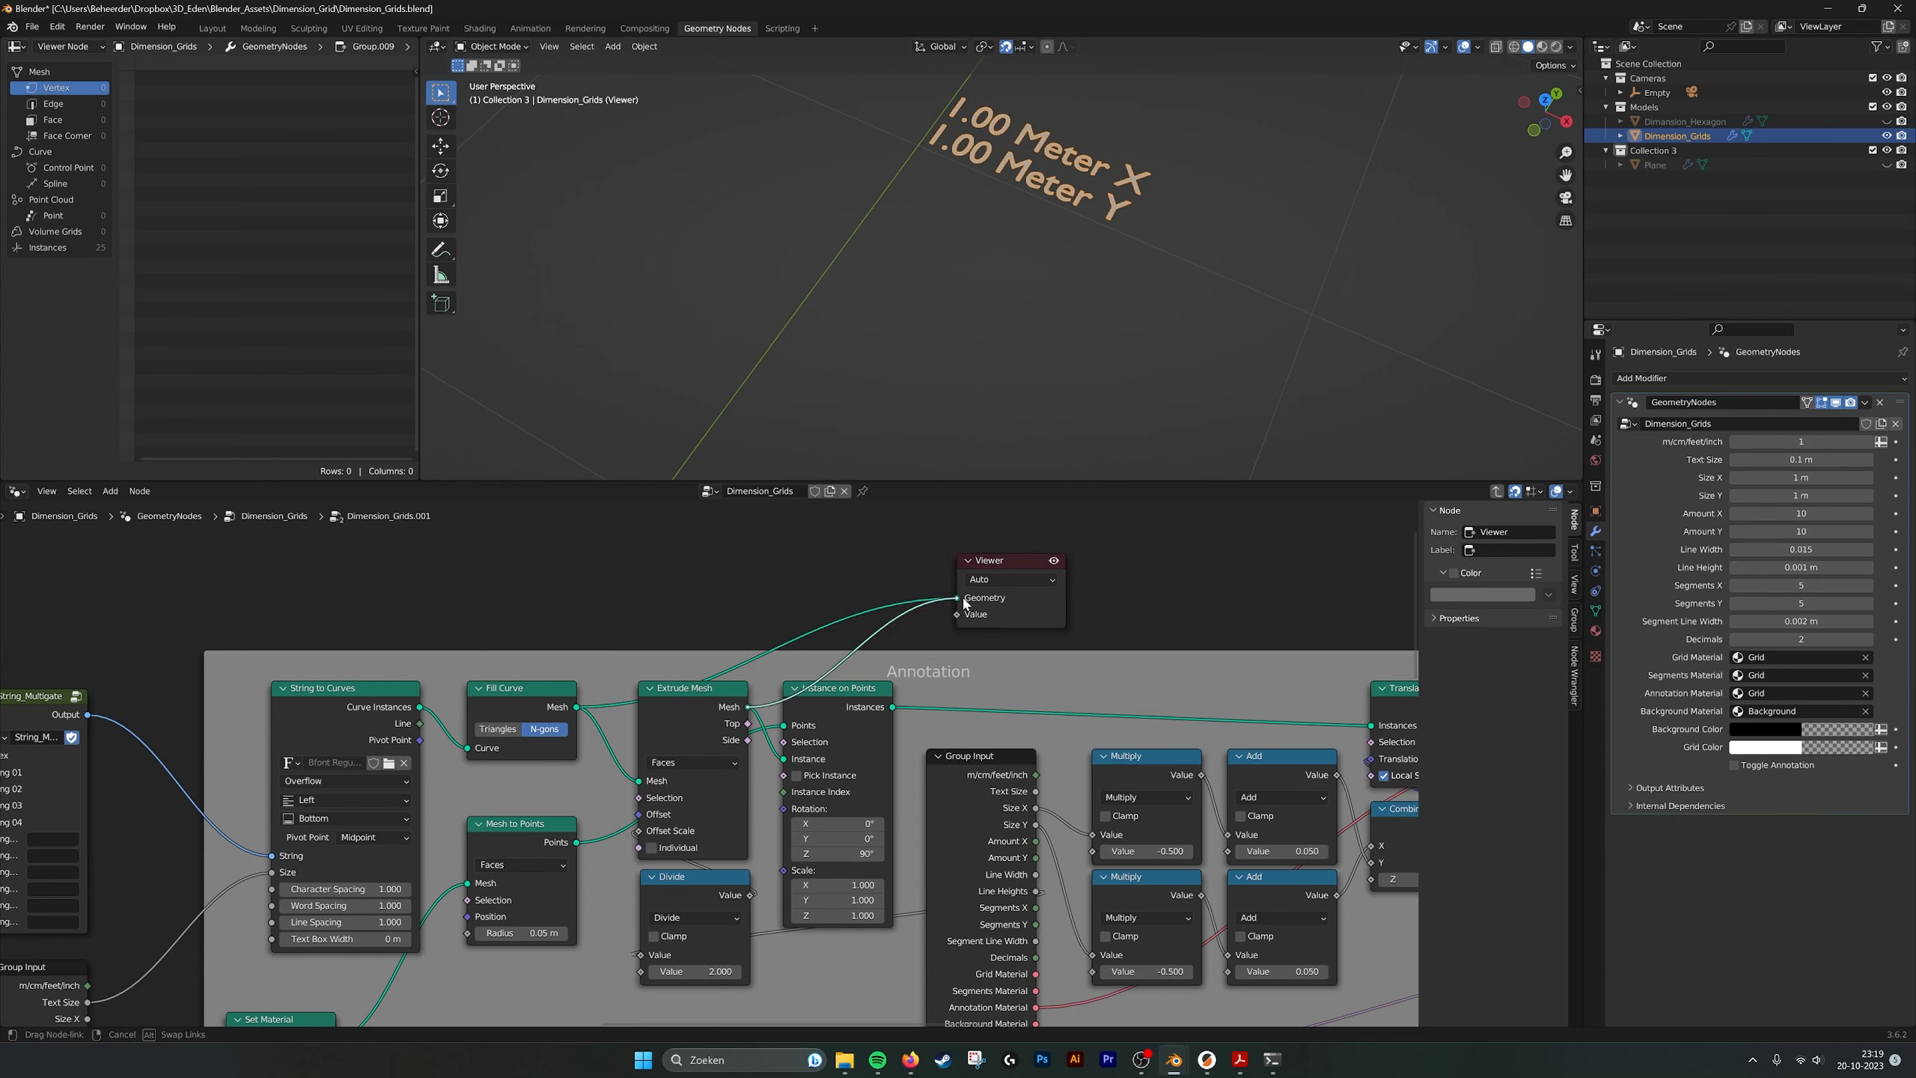
scroll(1086, 290, down, 5)
Check the Mesh to Points node and preview Instance on Points' Instances output in the Viewer.
middle_drag(513, 845, 583, 756)
click(583, 756)
middle_drag(778, 688, 453, 767)
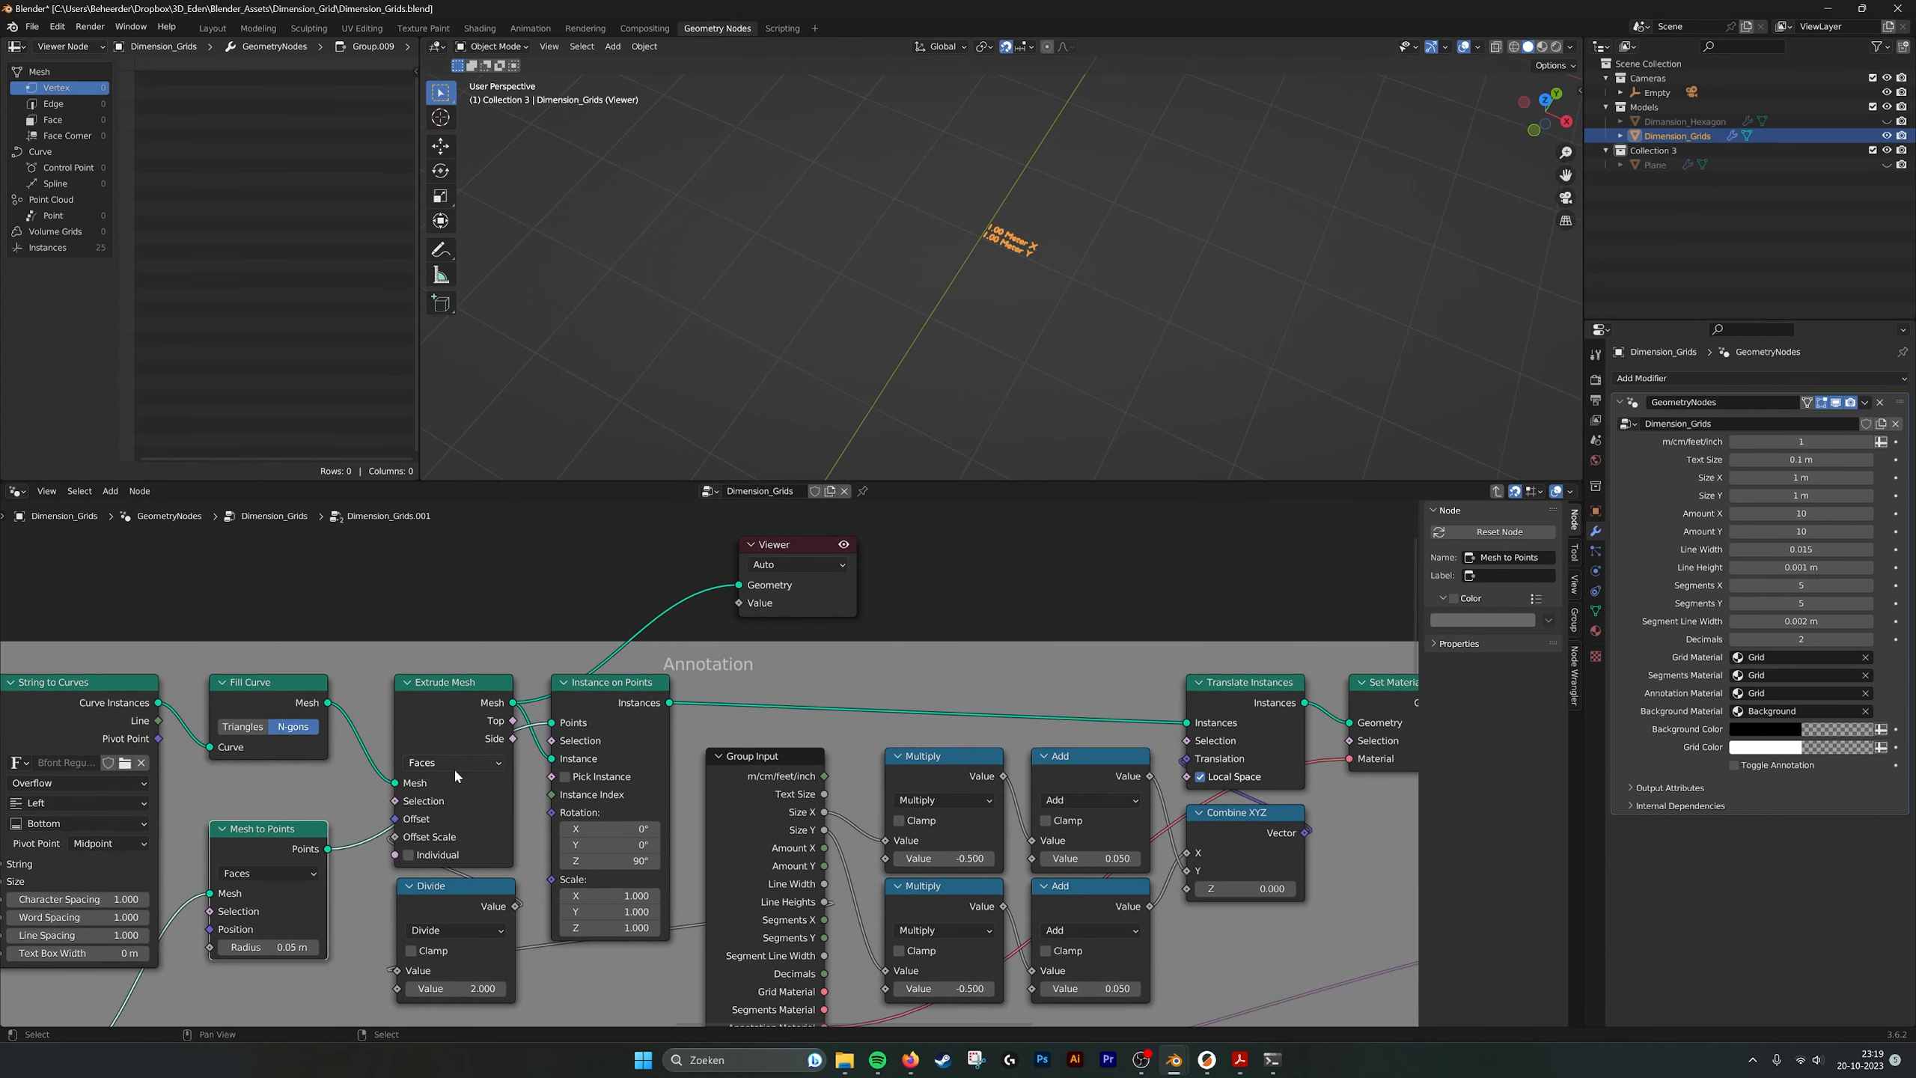
drag(669, 703, 853, 560)
scroll(966, 364, down, 6)
middle_drag(973, 366, 924, 377)
scroll(925, 376, up, 9)
middle_drag(710, 769, 785, 744)
scroll(785, 744, down, 7)
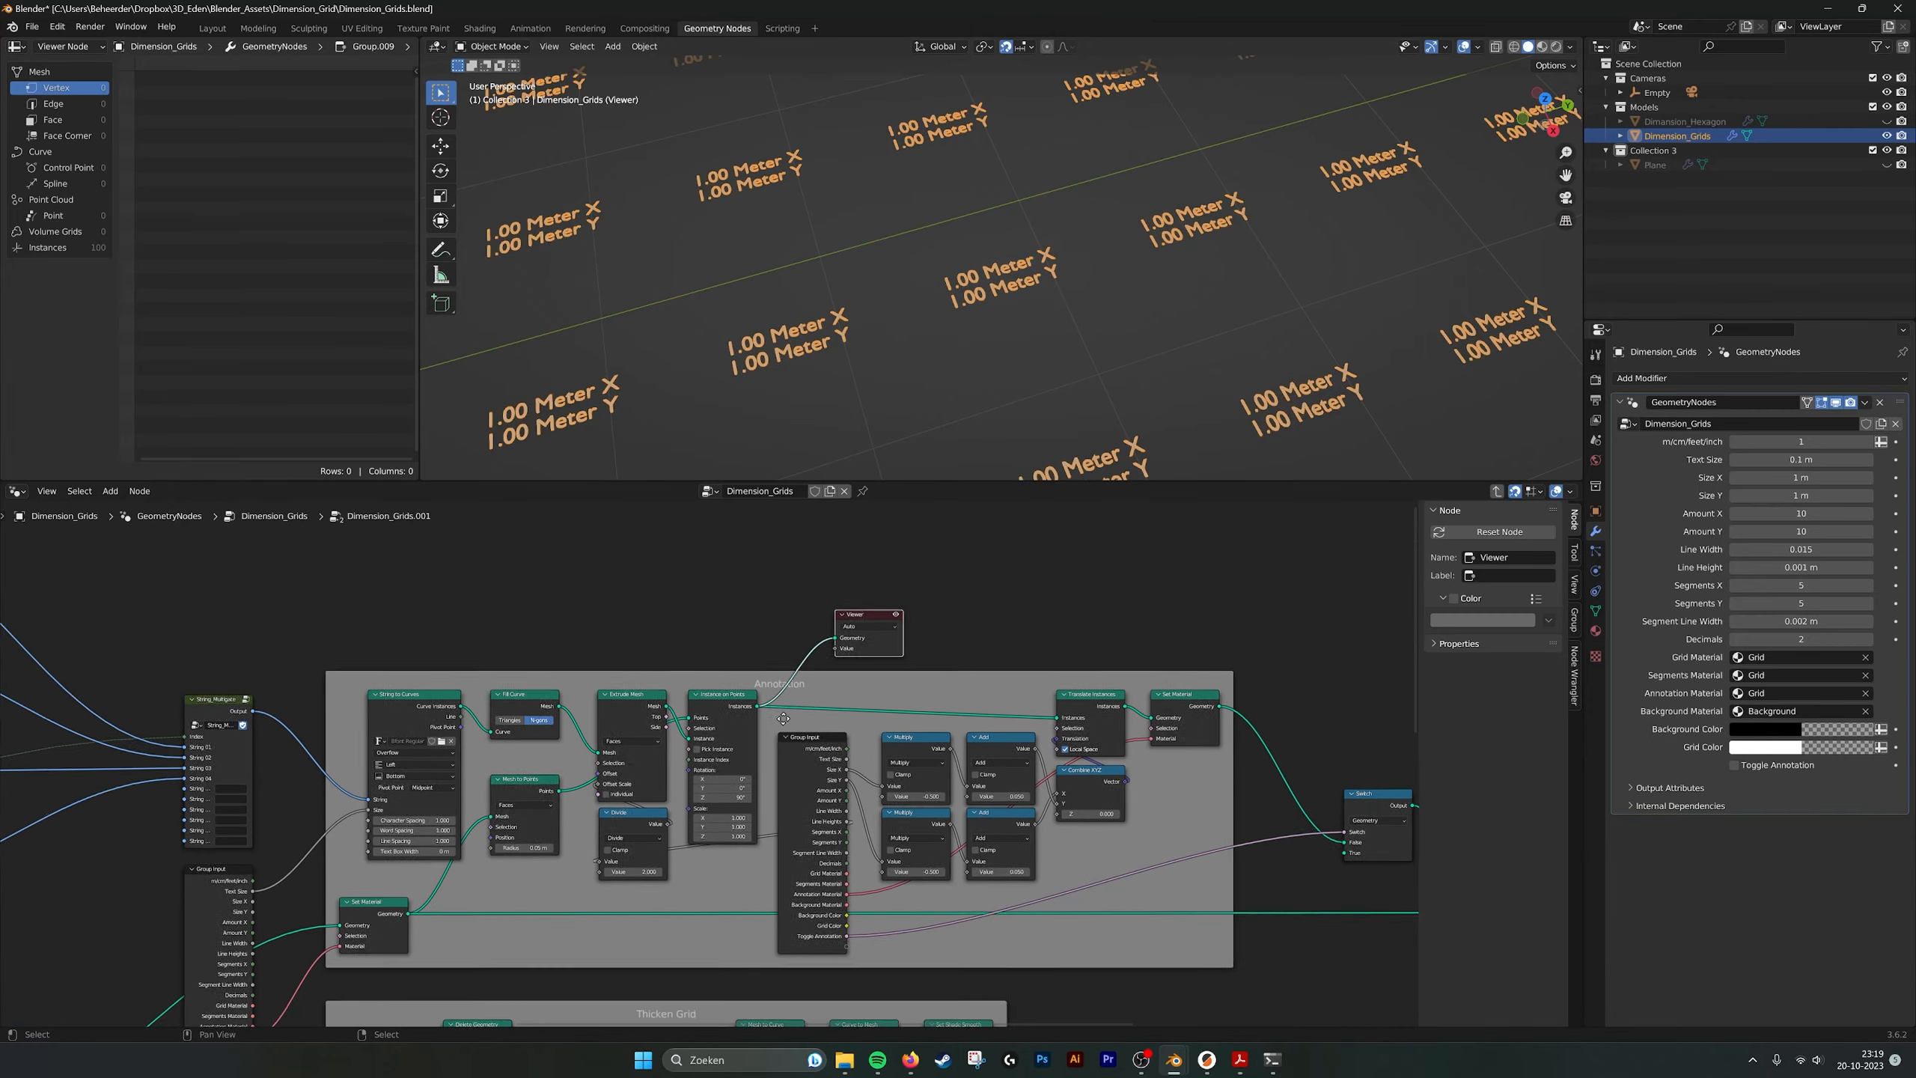
Move the Viewer node away from the Annotation frame to just above the Make_Grid frame.
middle_drag(926, 598, 1121, 517)
drag(1070, 538, 232, 877)
mouse_move(237, 872)
middle_down()
mouse_move(563, 788)
mouse_move(915, 619)
middle_up()
scroll(914, 618, up, 3)
mouse_move(743, 766)
middle_down()
mouse_move(929, 653)
mouse_move(745, 690)
mouse_move(799, 669)
middle_up()
scroll(745, 691, up, 2)
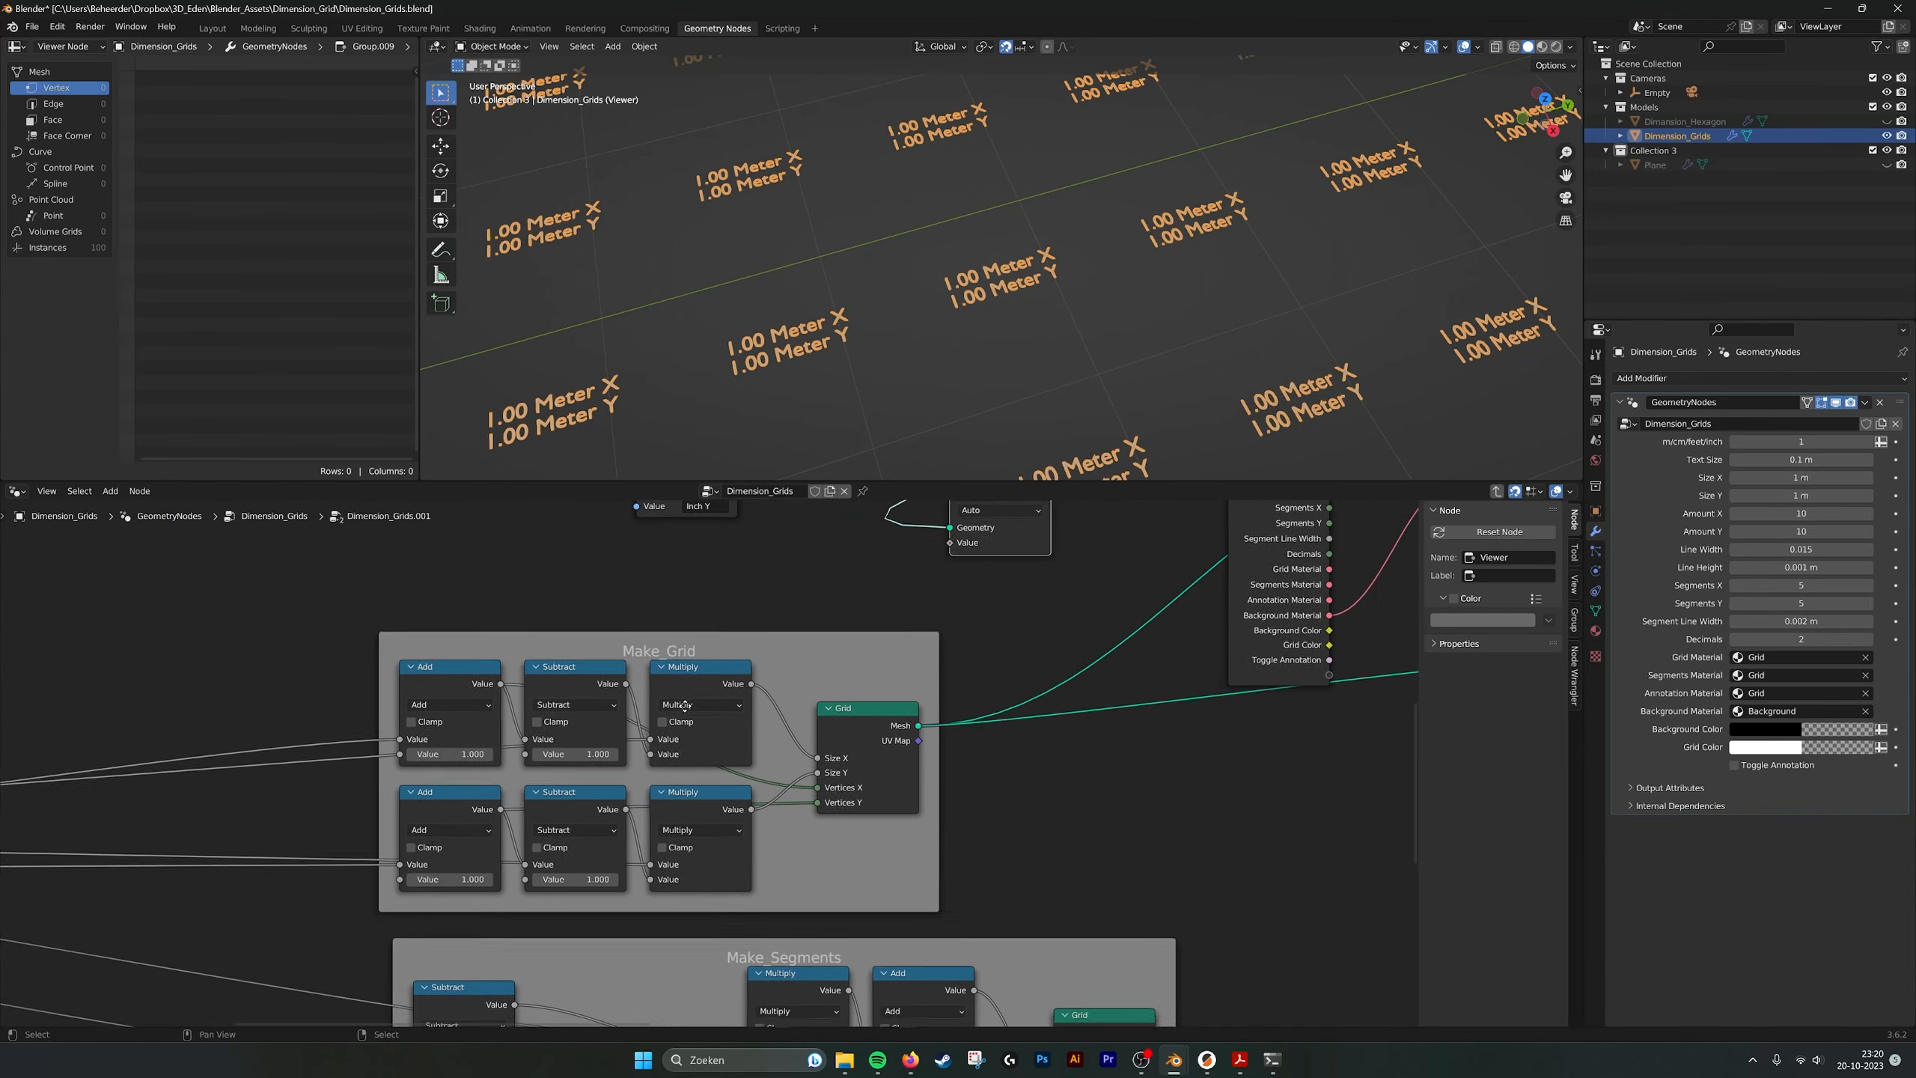
Trace the Make_Grid frame's links back to the Group Input and examine its Add, Subtract and Multiply nodes.
scroll(818, 683, down, 3)
middle_drag(438, 755, 790, 713)
middle_drag(136, 791, 227, 790)
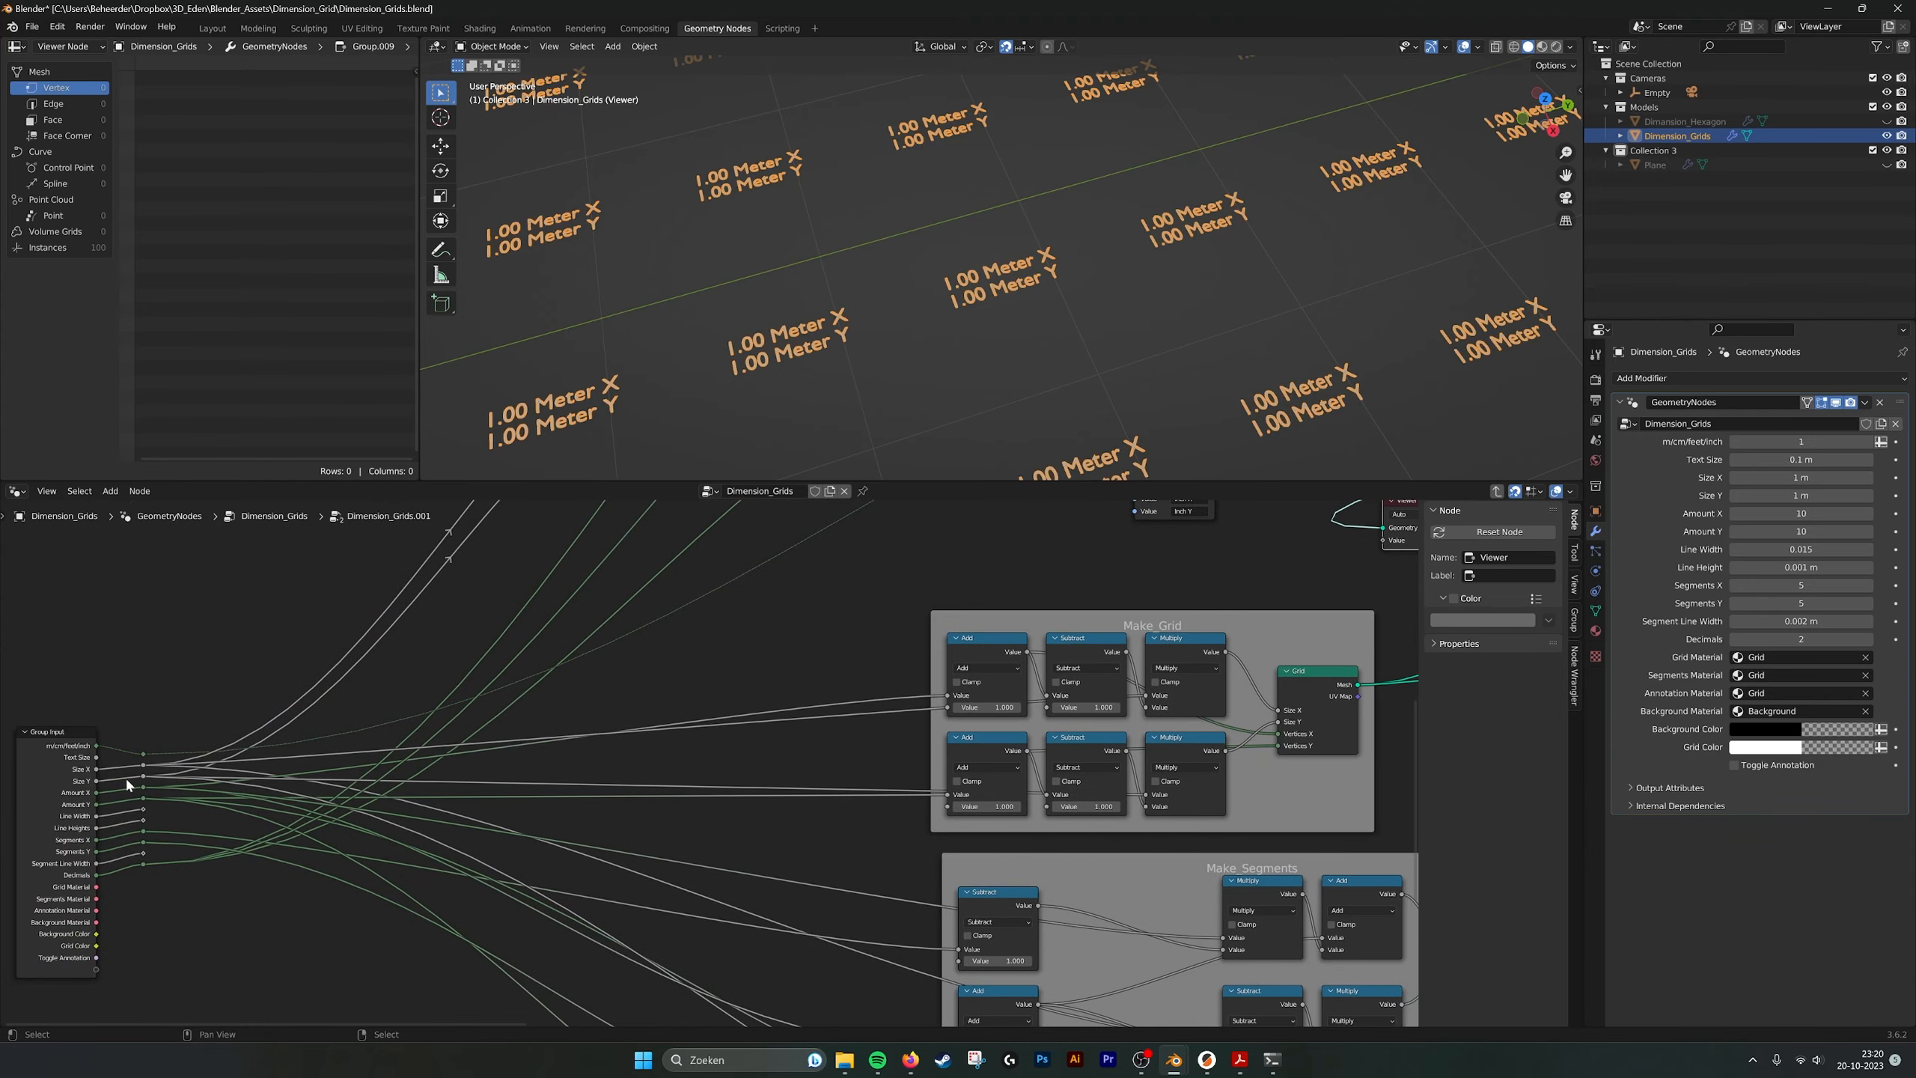
middle_drag(1325, 670, 816, 714)
scroll(743, 743, up, 3)
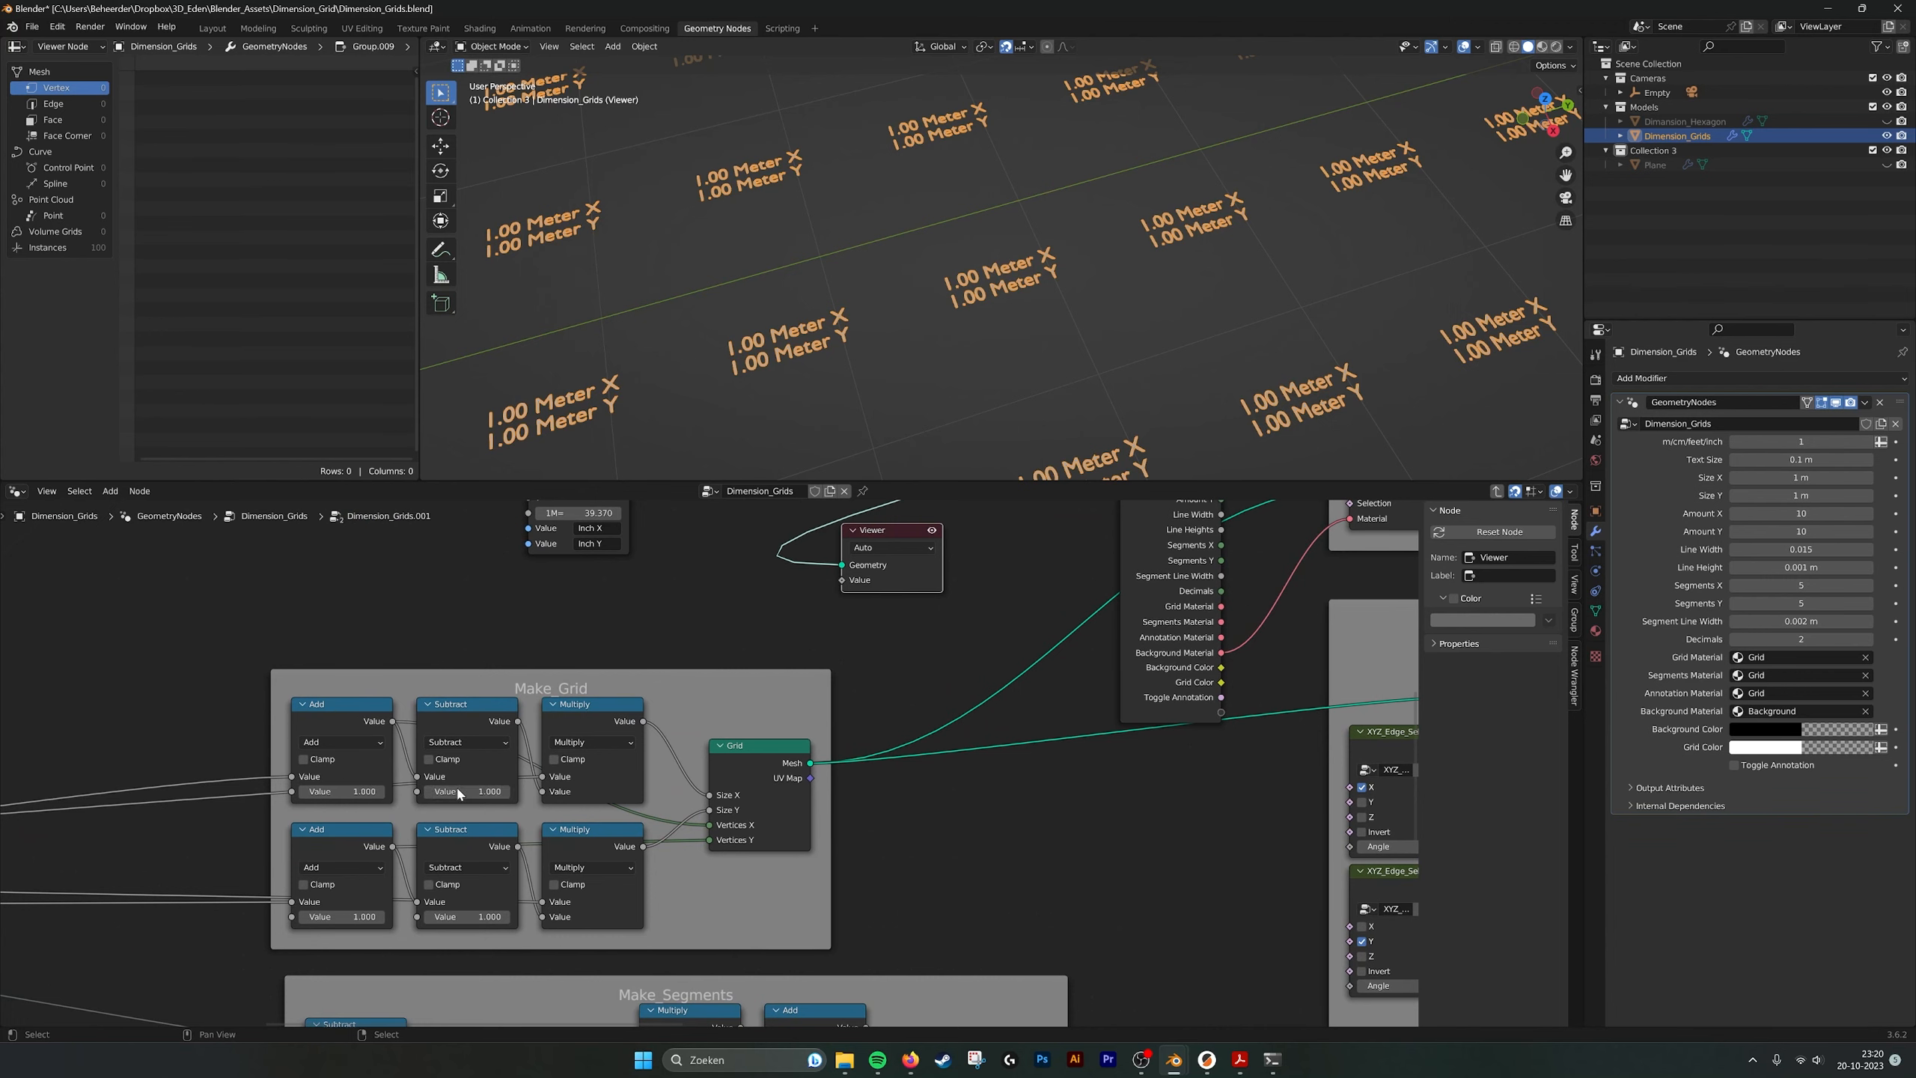
middle_drag(330, 710, 303, 698)
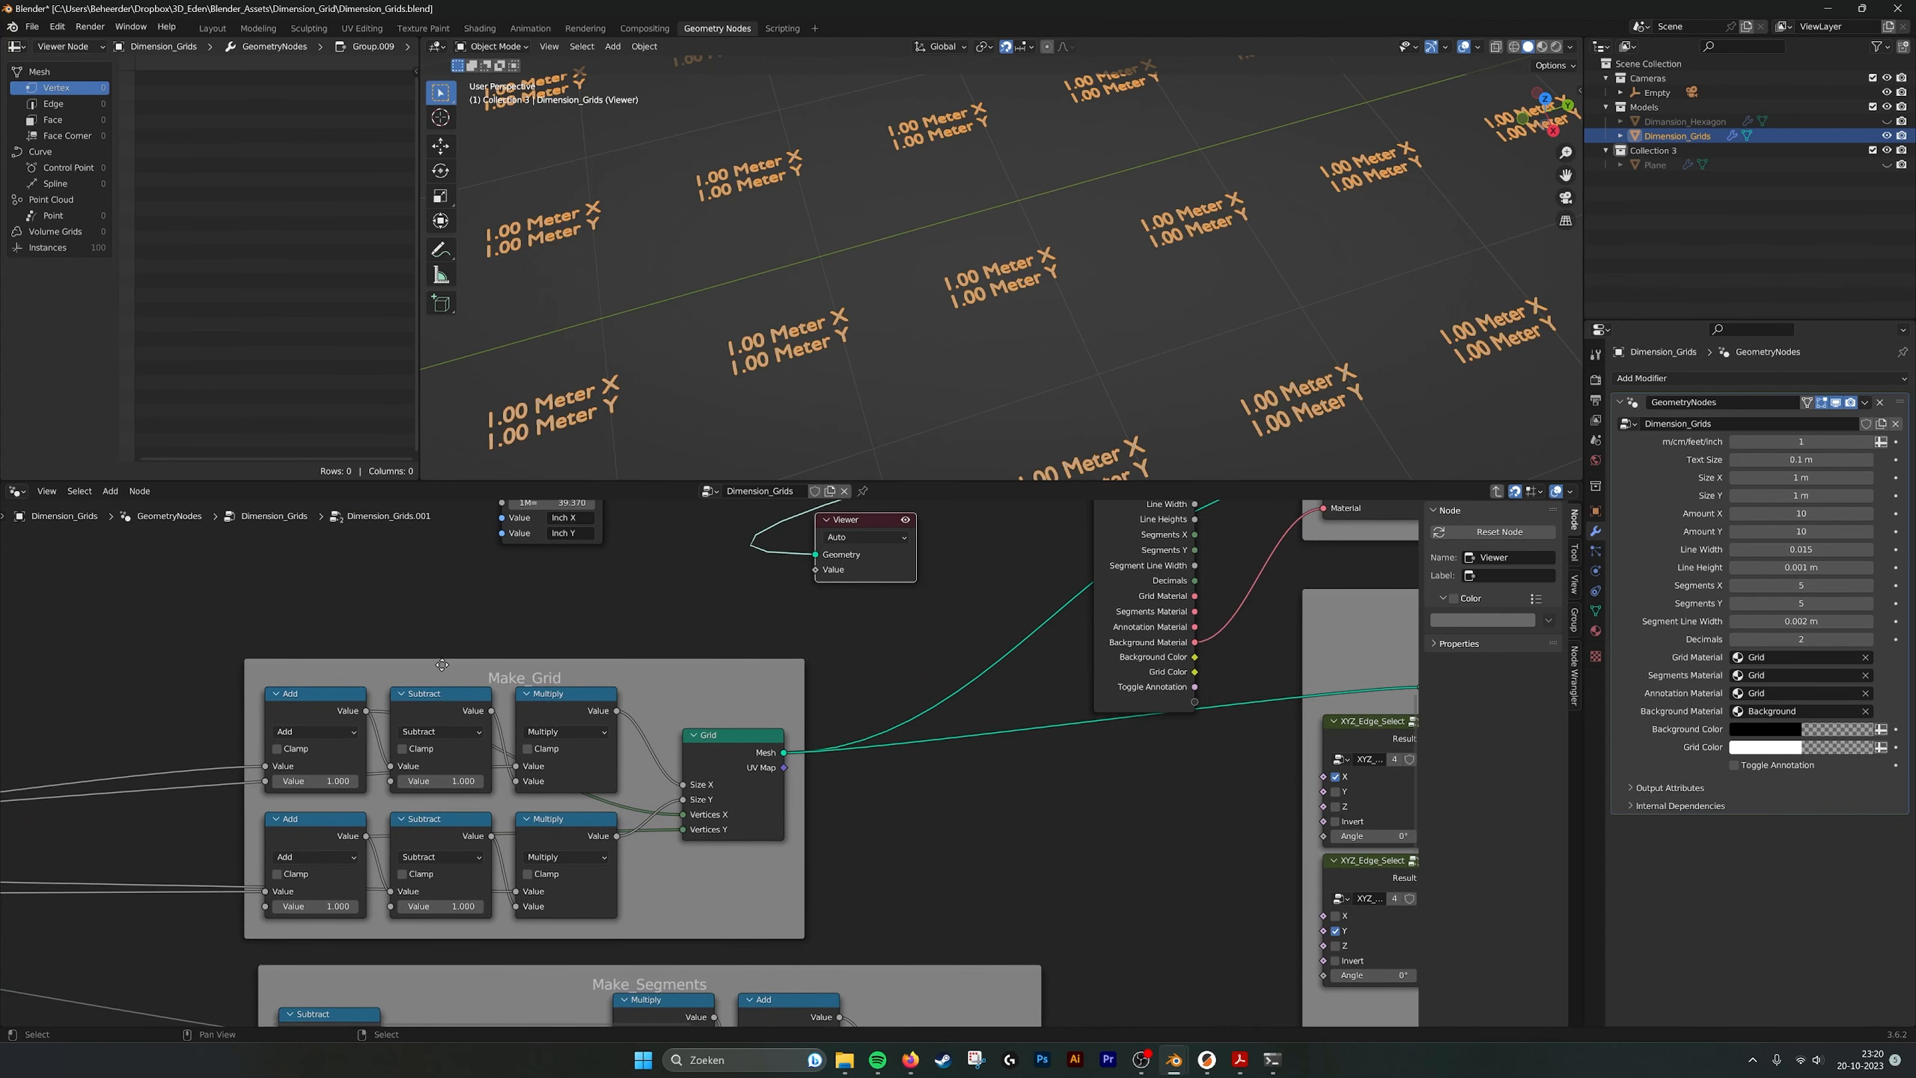
middle_drag(574, 676, 568, 677)
Place the Viewer beside Make_Grid, connect the Grid node's Mesh output to it and switch the viewport to Wireframe shading.
drag(879, 525, 921, 608)
drag(781, 753, 852, 637)
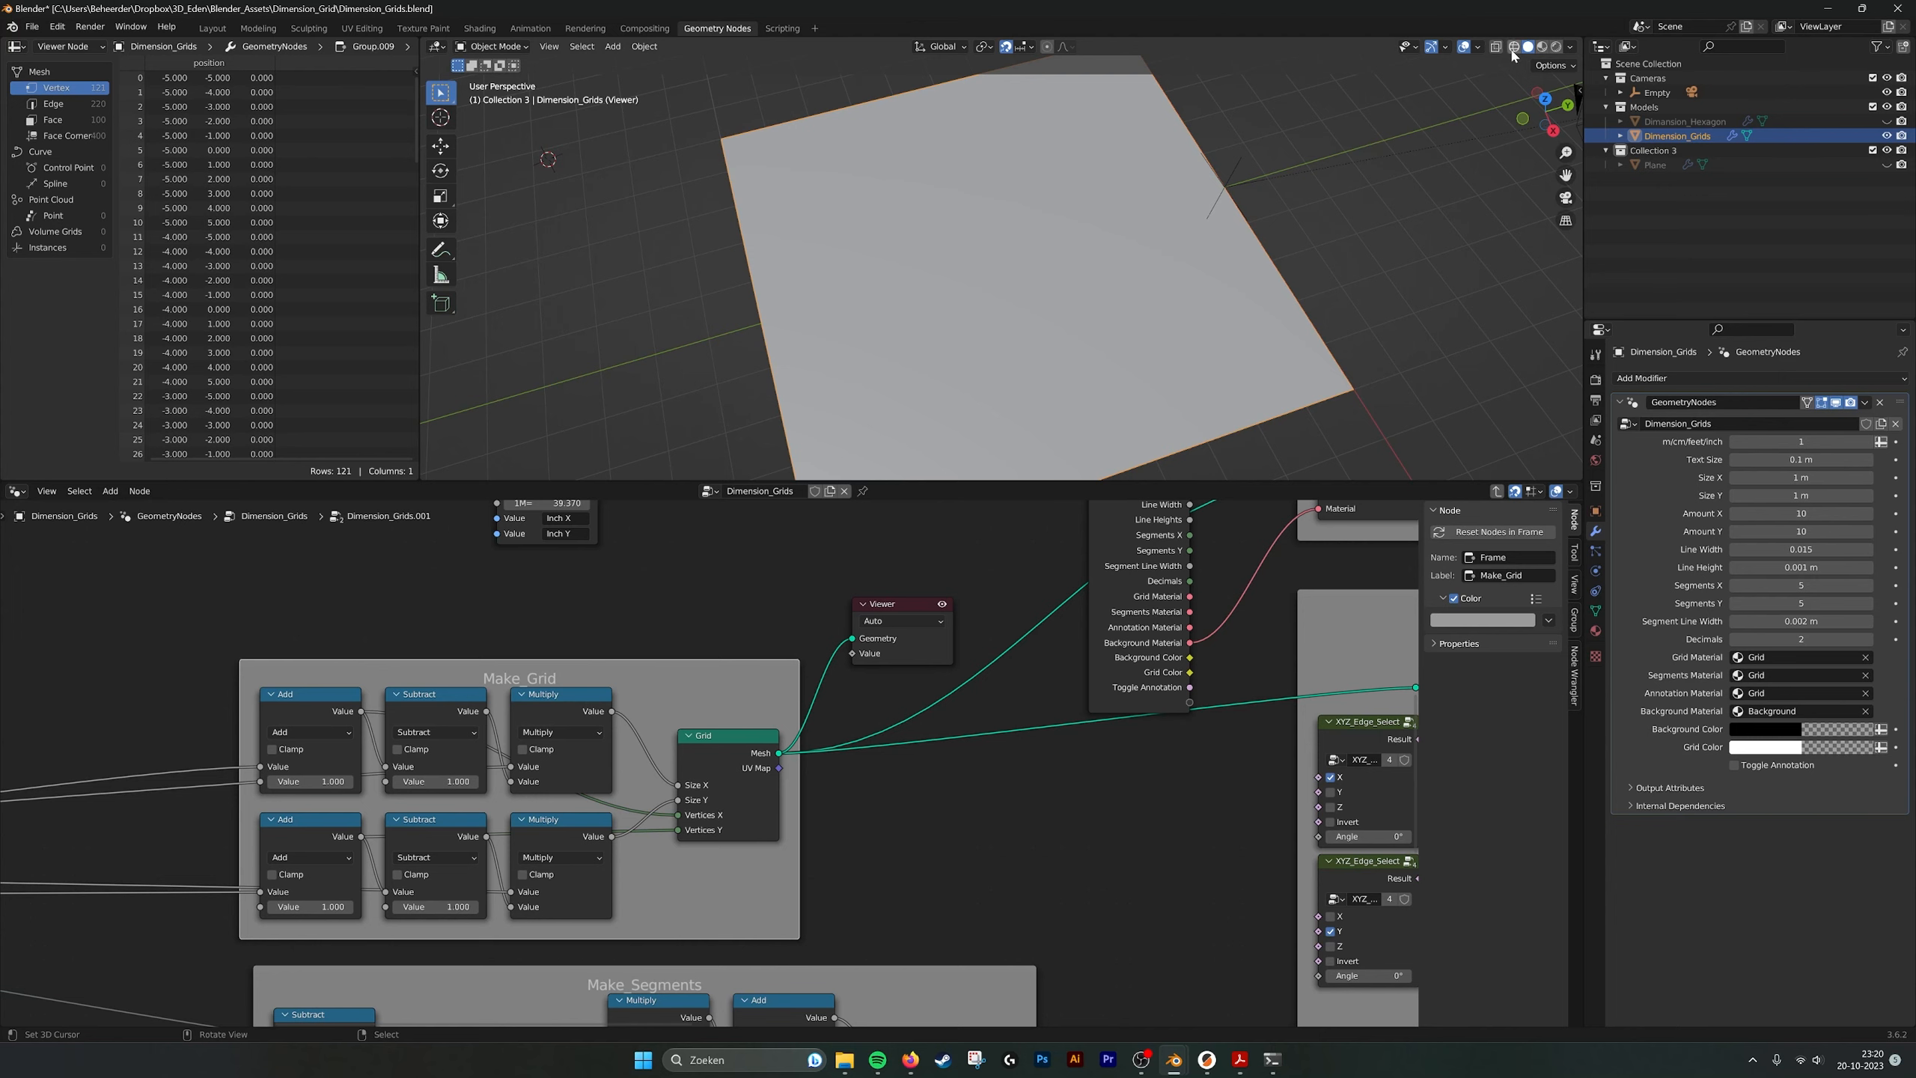
click(1513, 50)
middle_drag(1157, 286, 1046, 296)
scroll(1093, 340, up, 3)
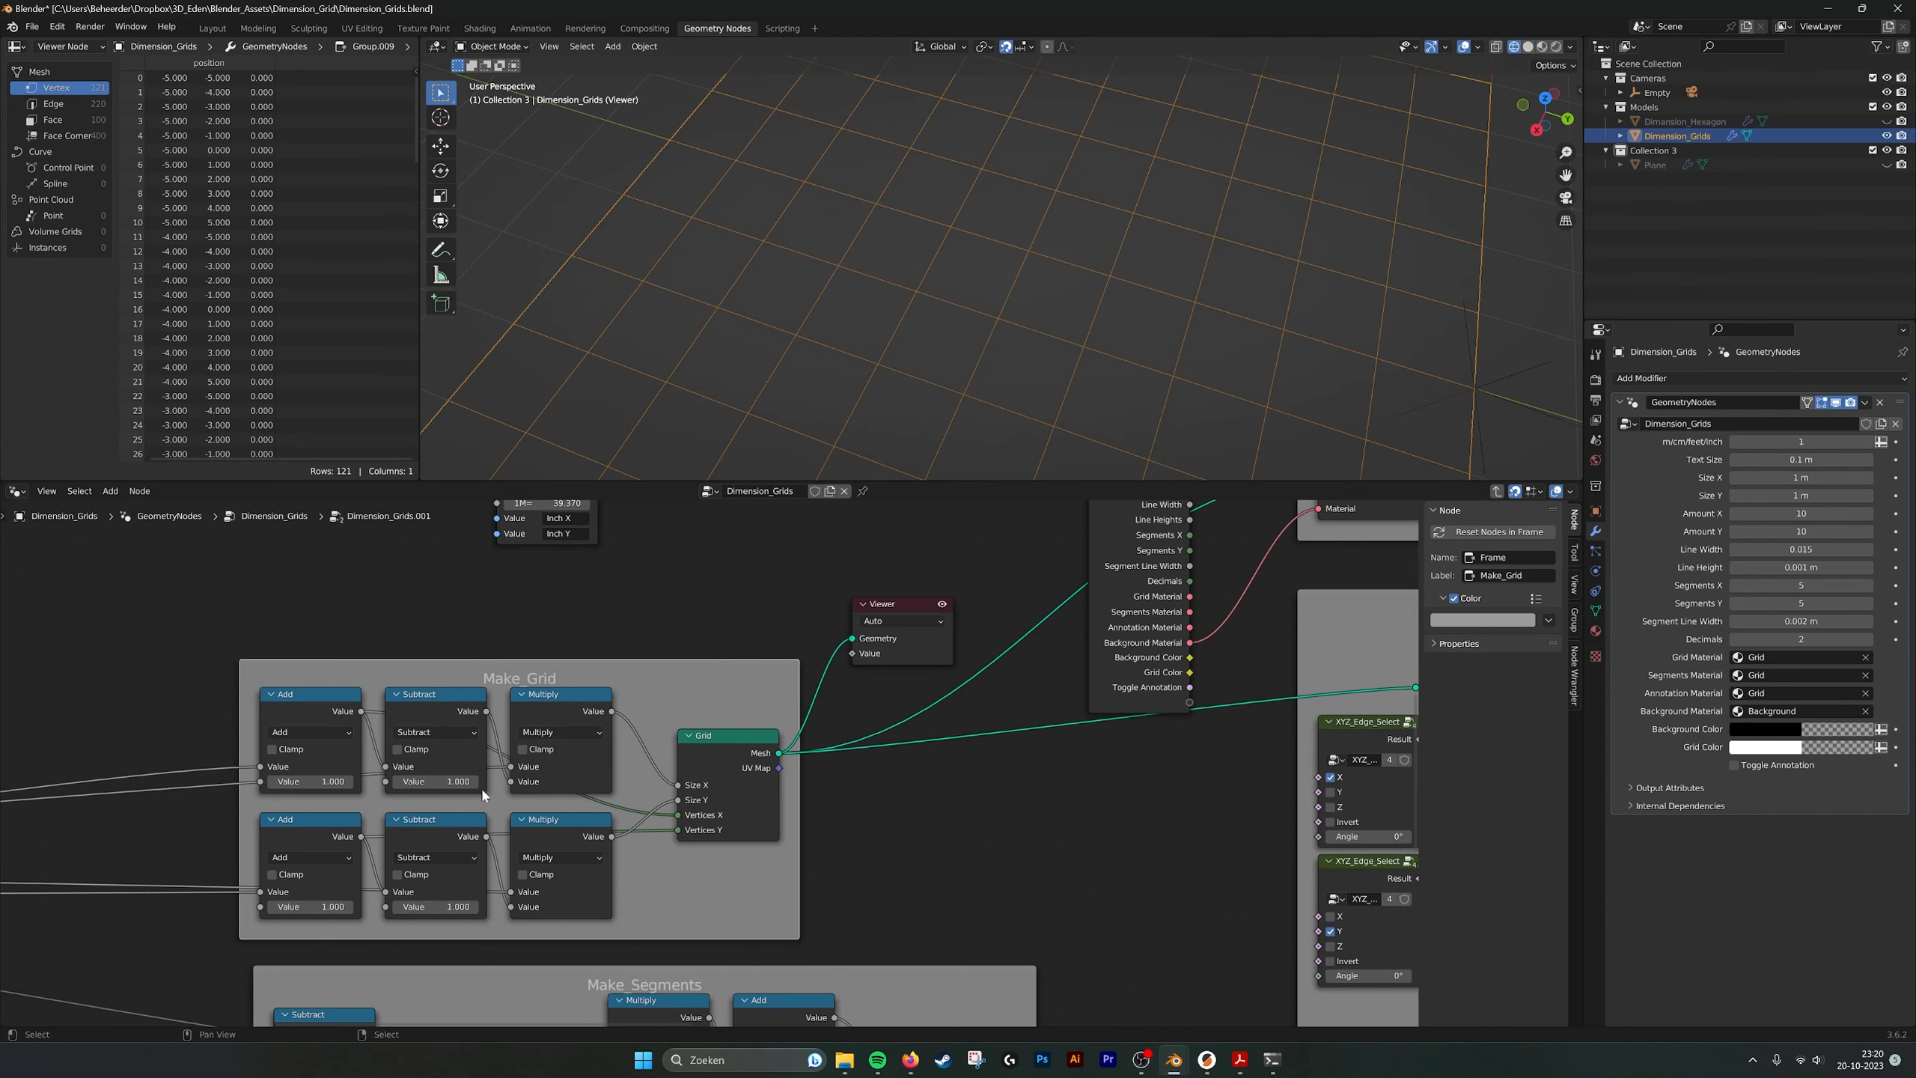
Set the modifier's Amount X to 14 and Amount Y to 12 to demonstrate the grid count.
middle_drag(408, 686, 502, 679)
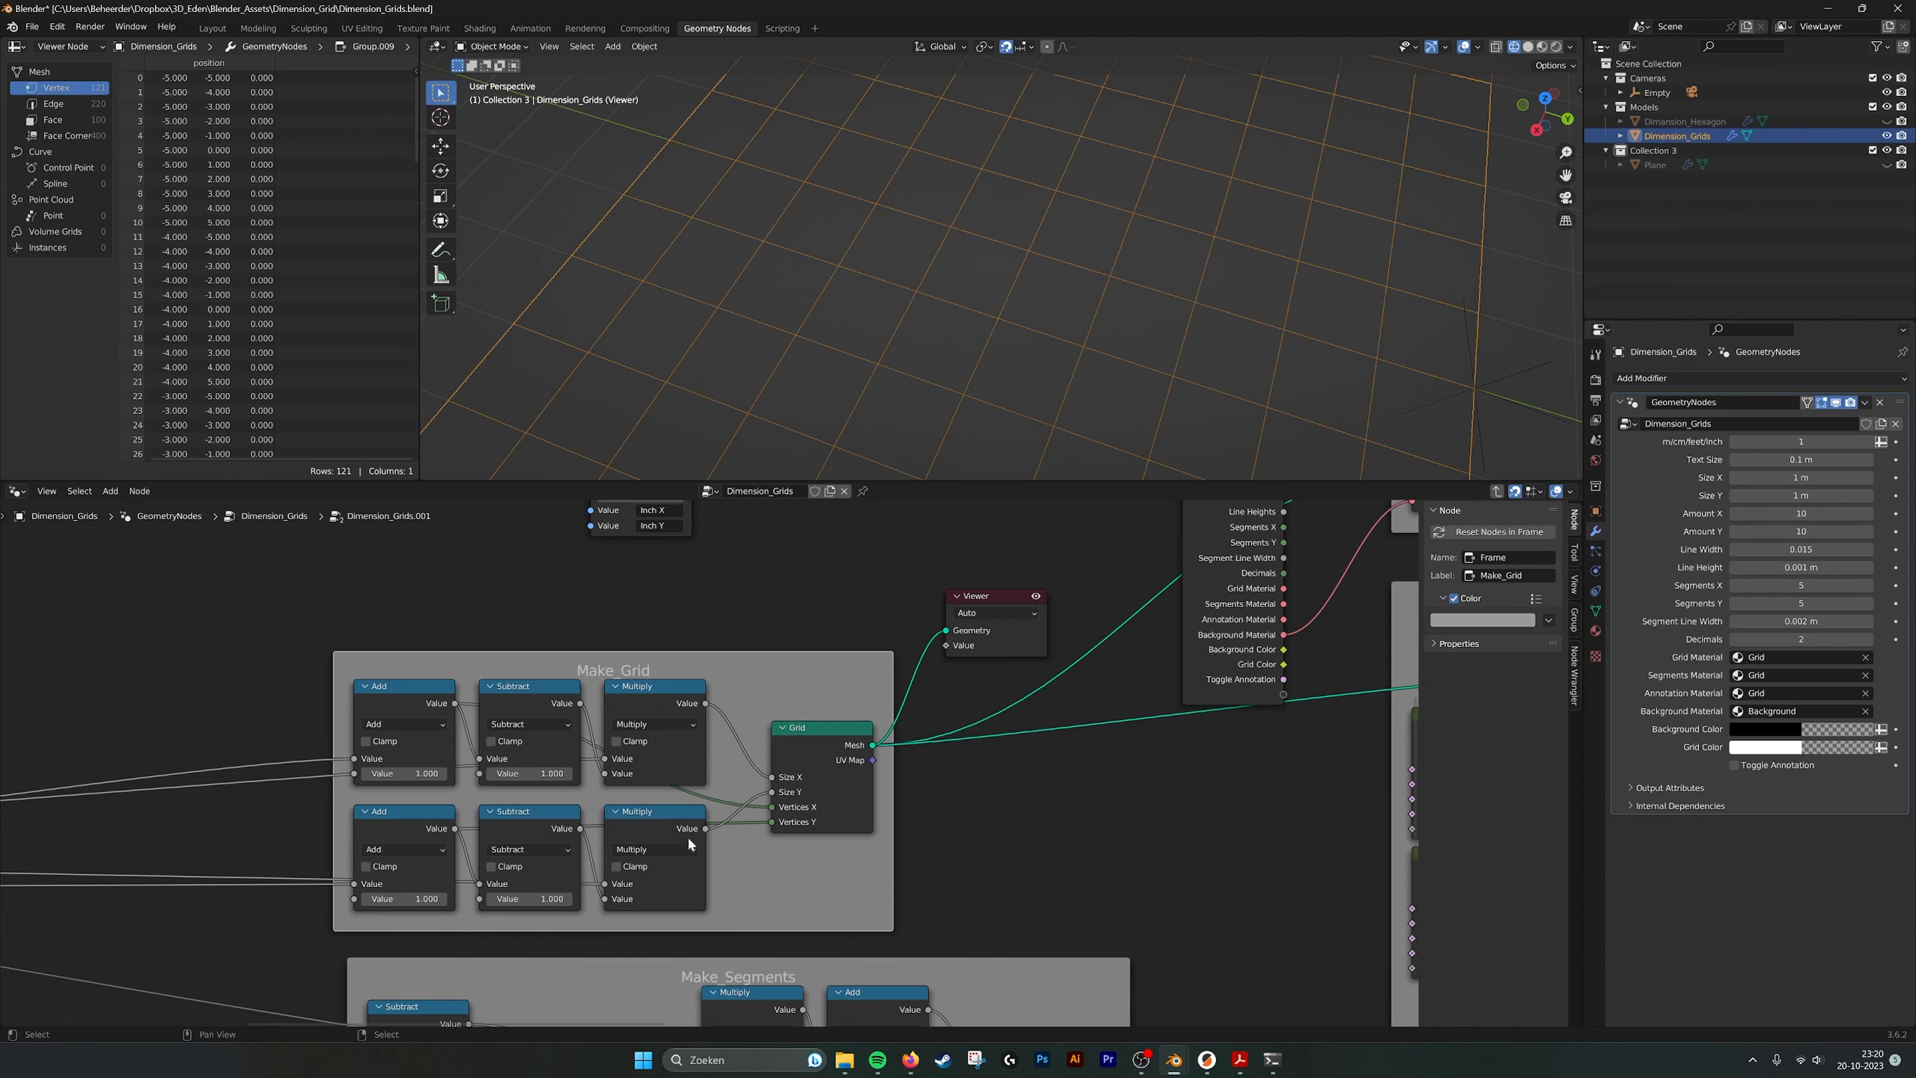
scroll(994, 317, down, 2)
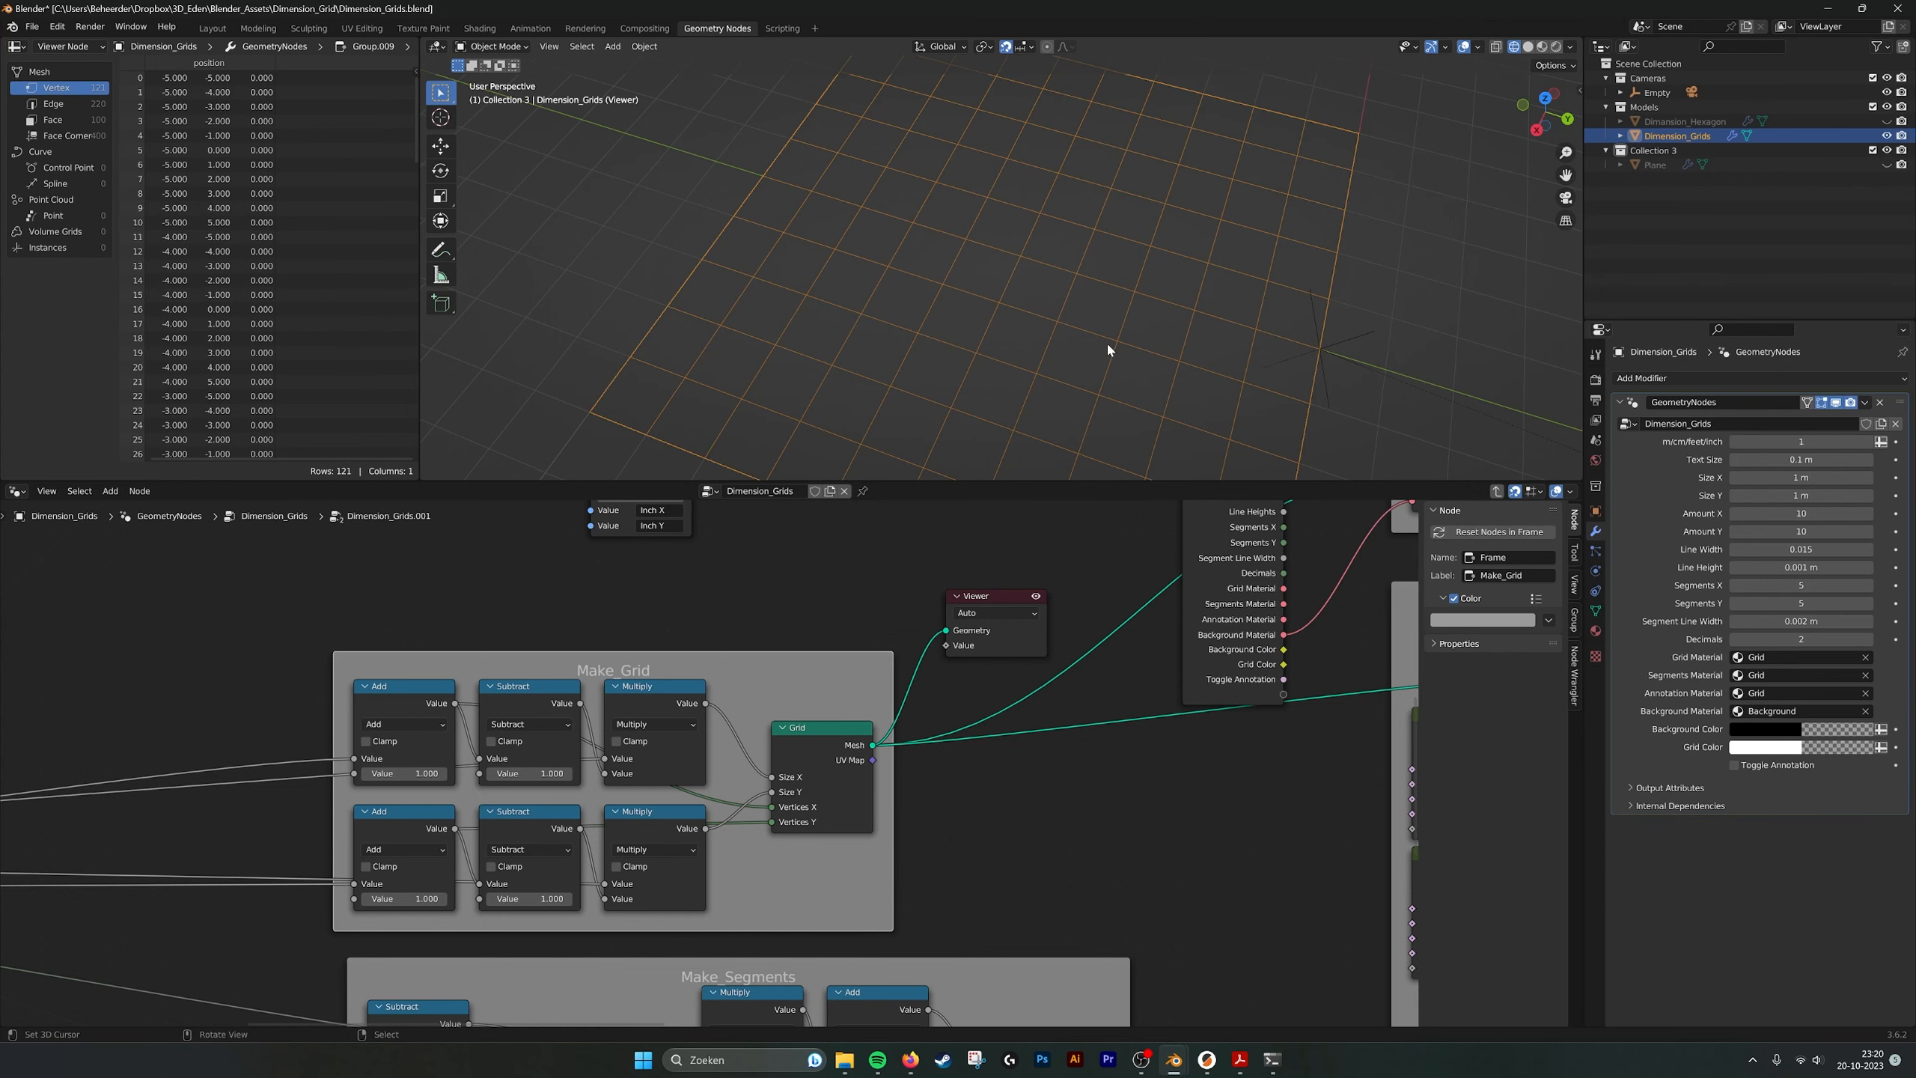
middle_drag(948, 520, 999, 502)
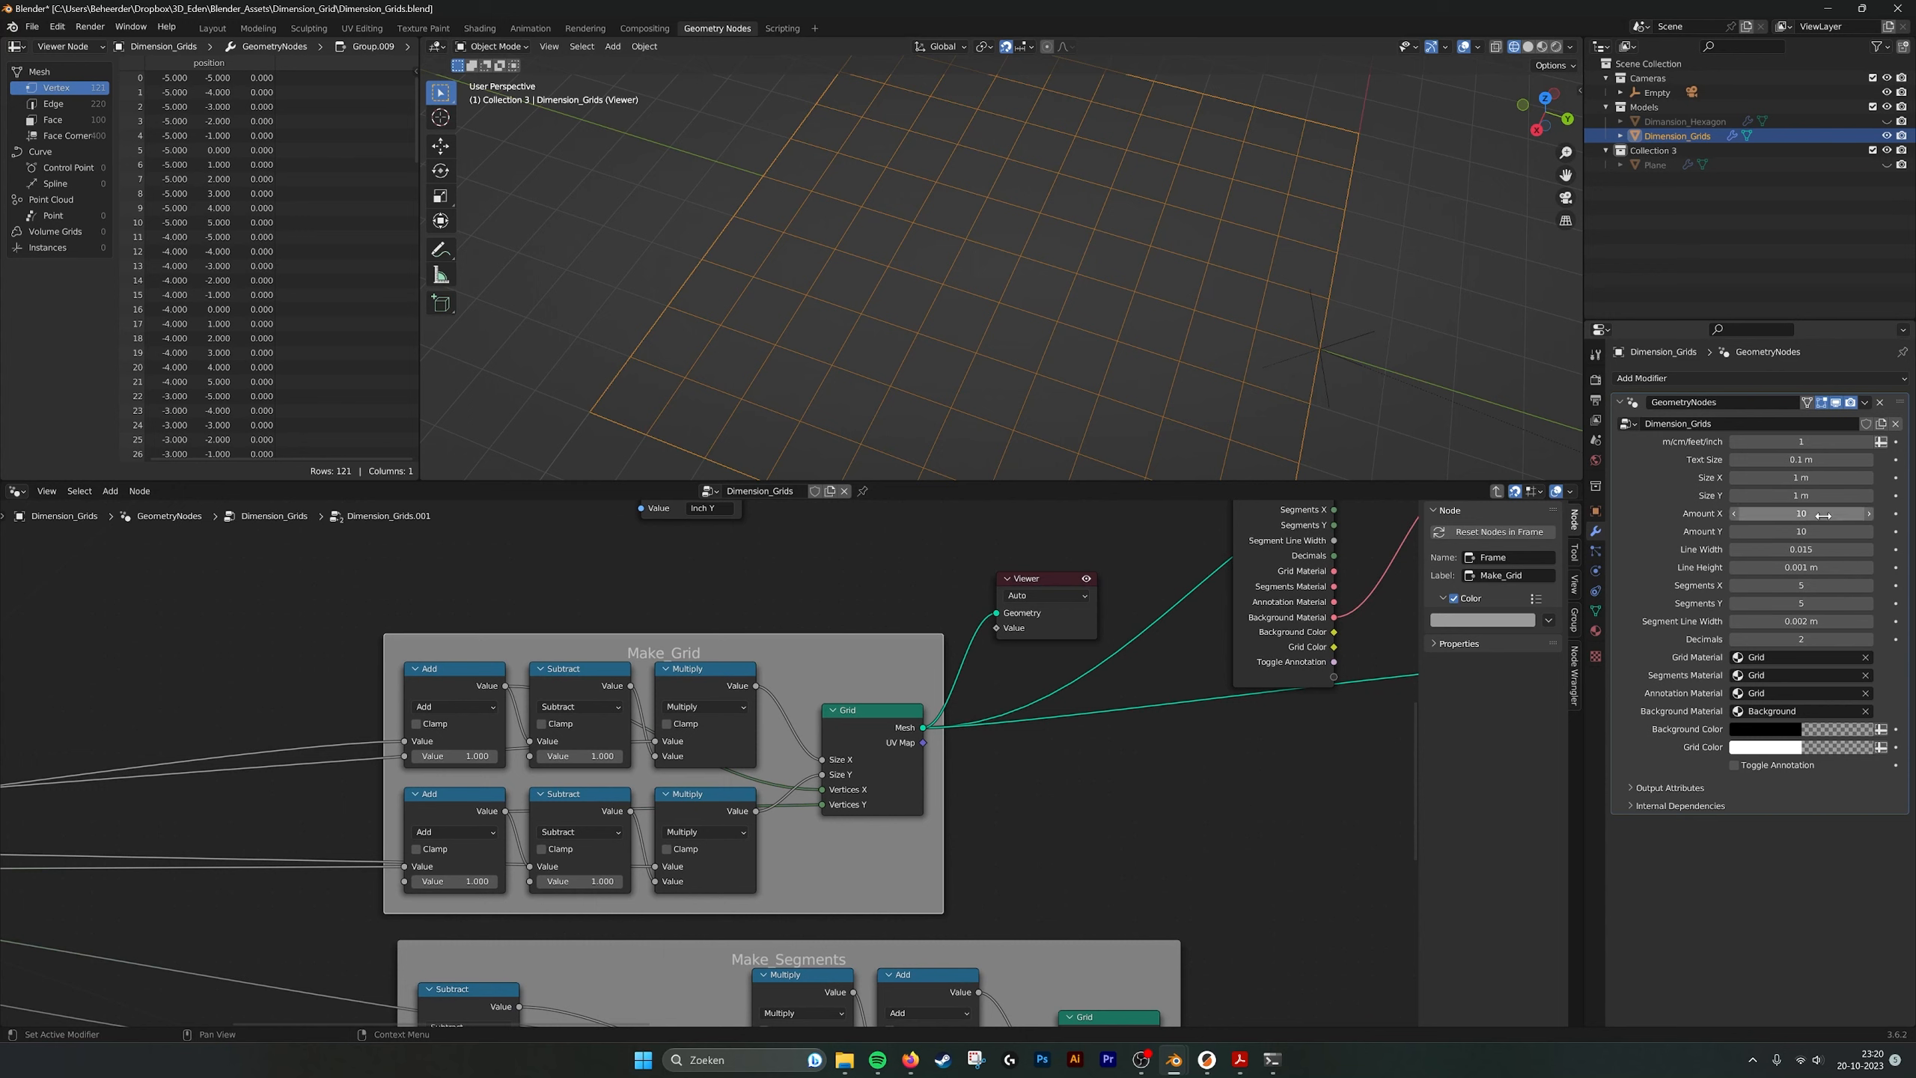
scroll(1295, 418, down, 1)
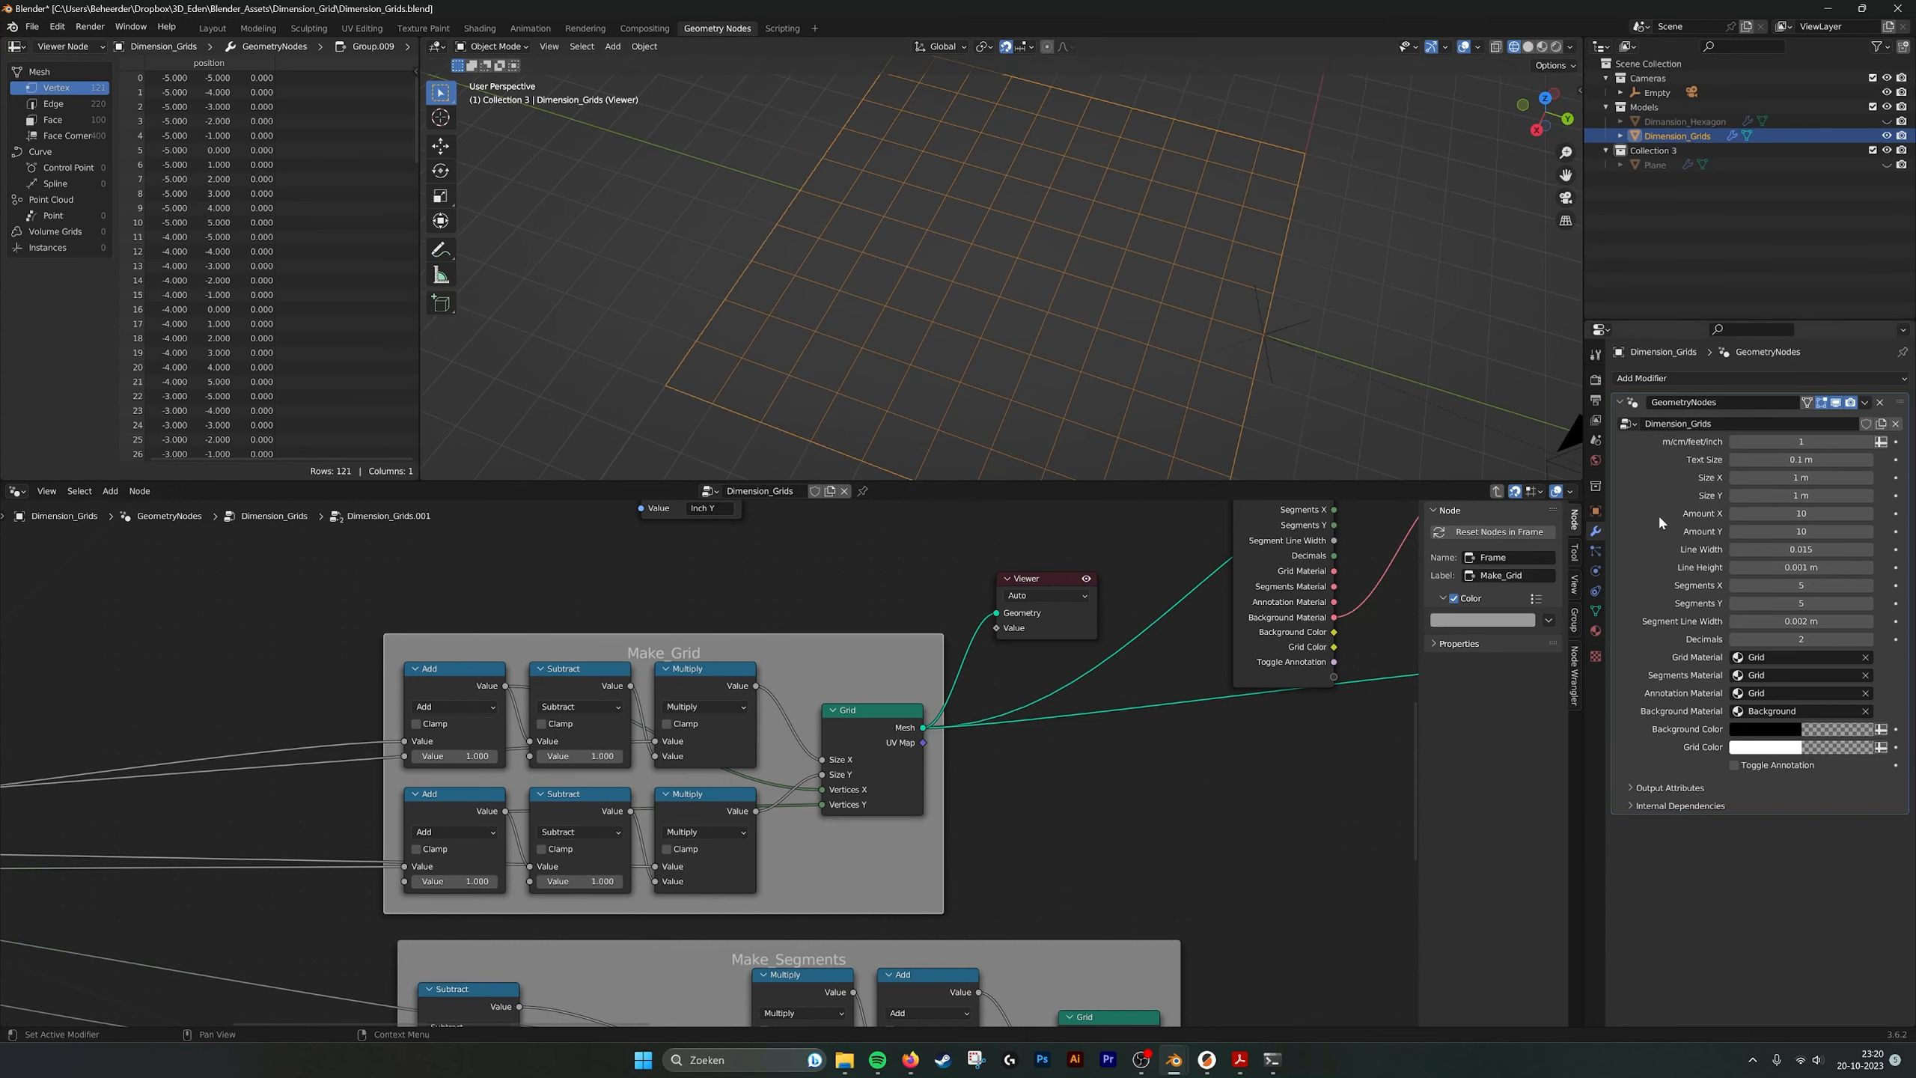
click(1869, 514)
click(1869, 514)
click(1869, 514)
click(1869, 514)
scroll(1004, 282, down, 3)
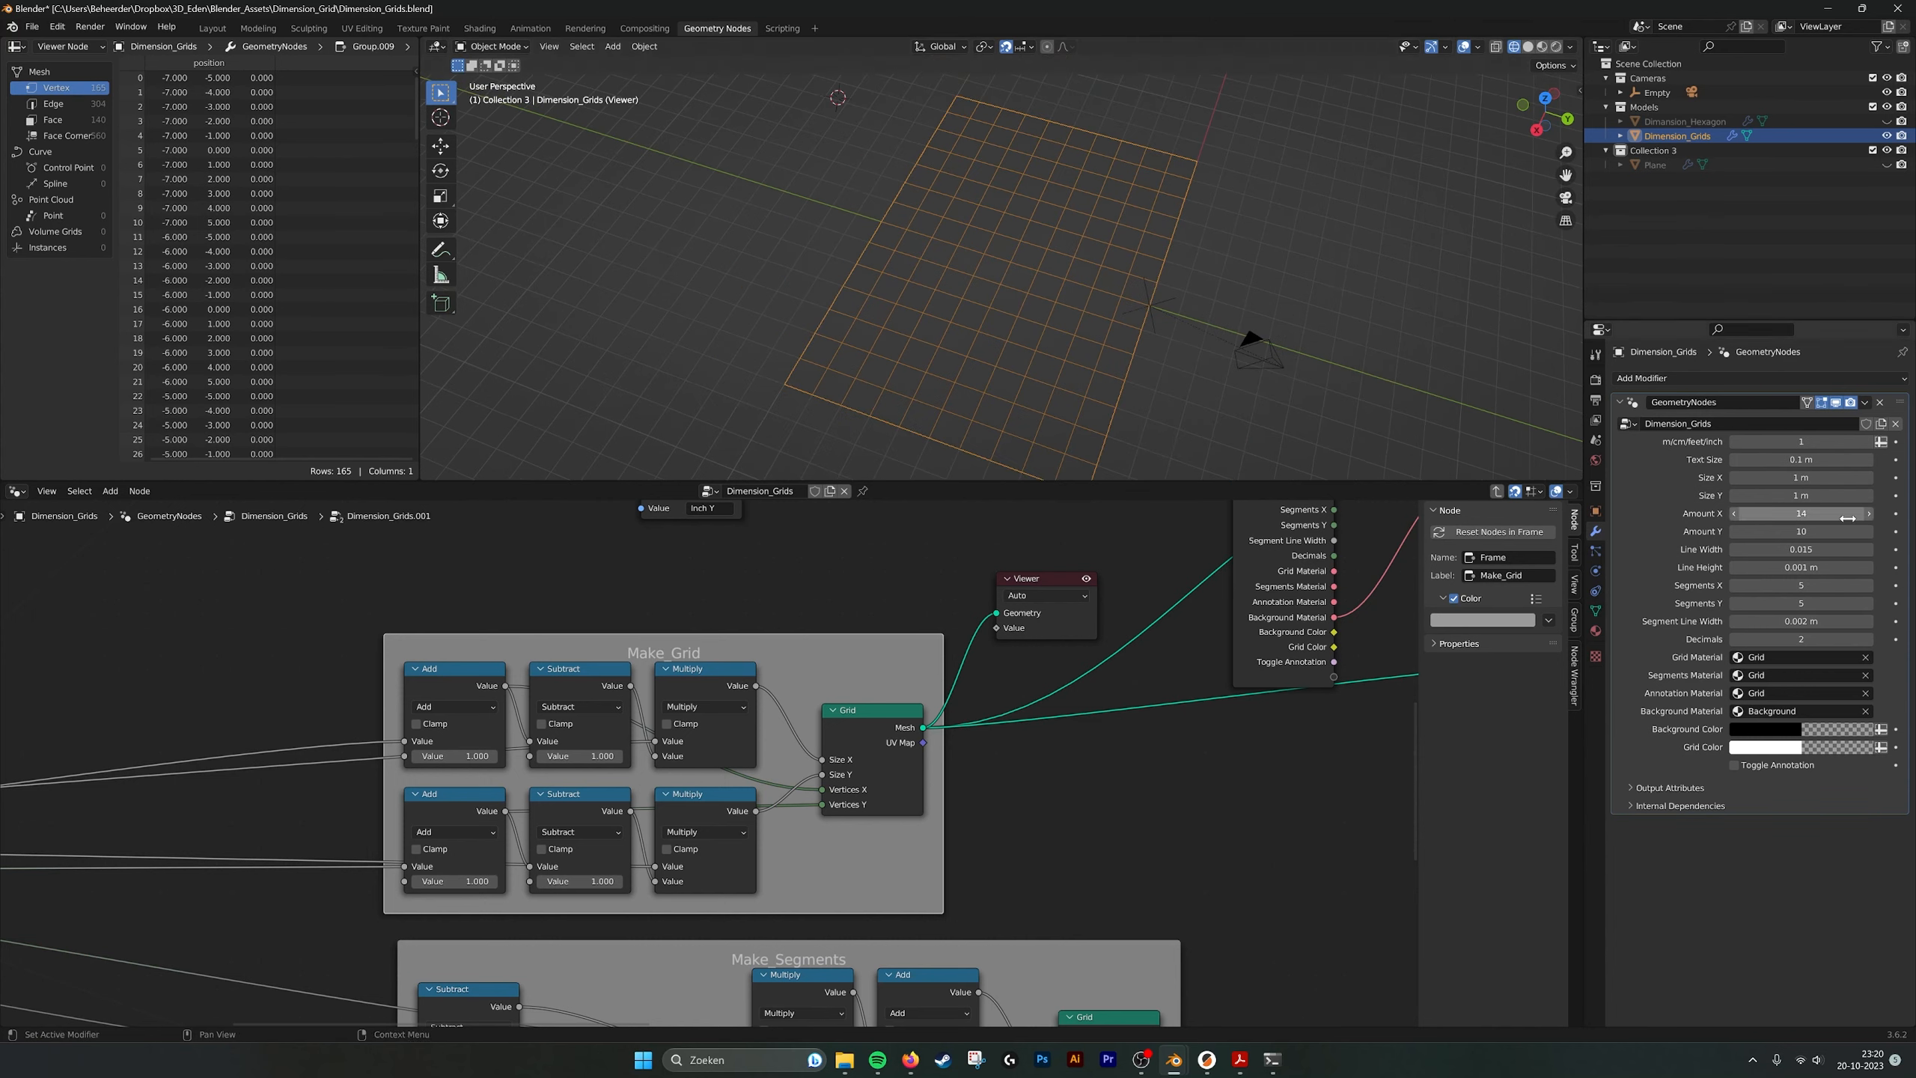
click(1869, 531)
click(1869, 531)
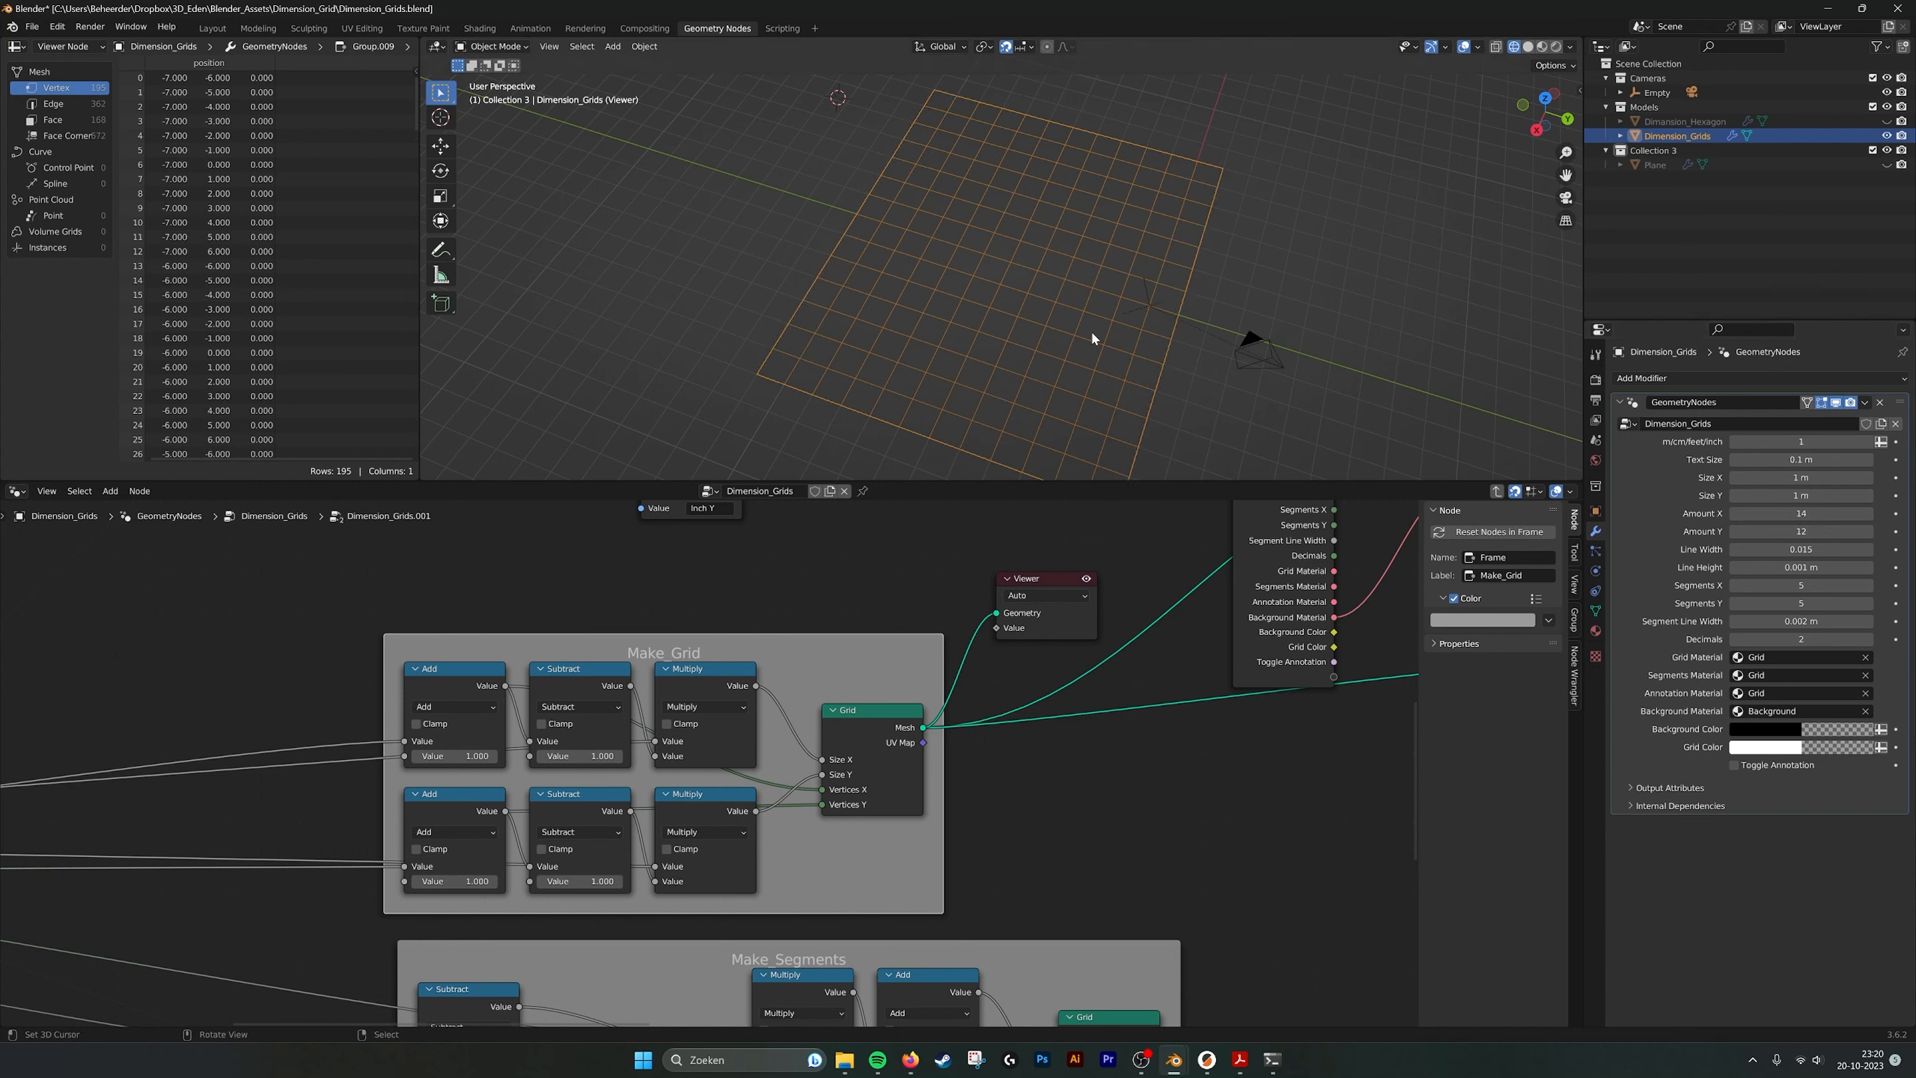
Restore both Amount X and Amount Y to 10 in the modifier.
click(1733, 514)
click(1733, 514)
click(1733, 514)
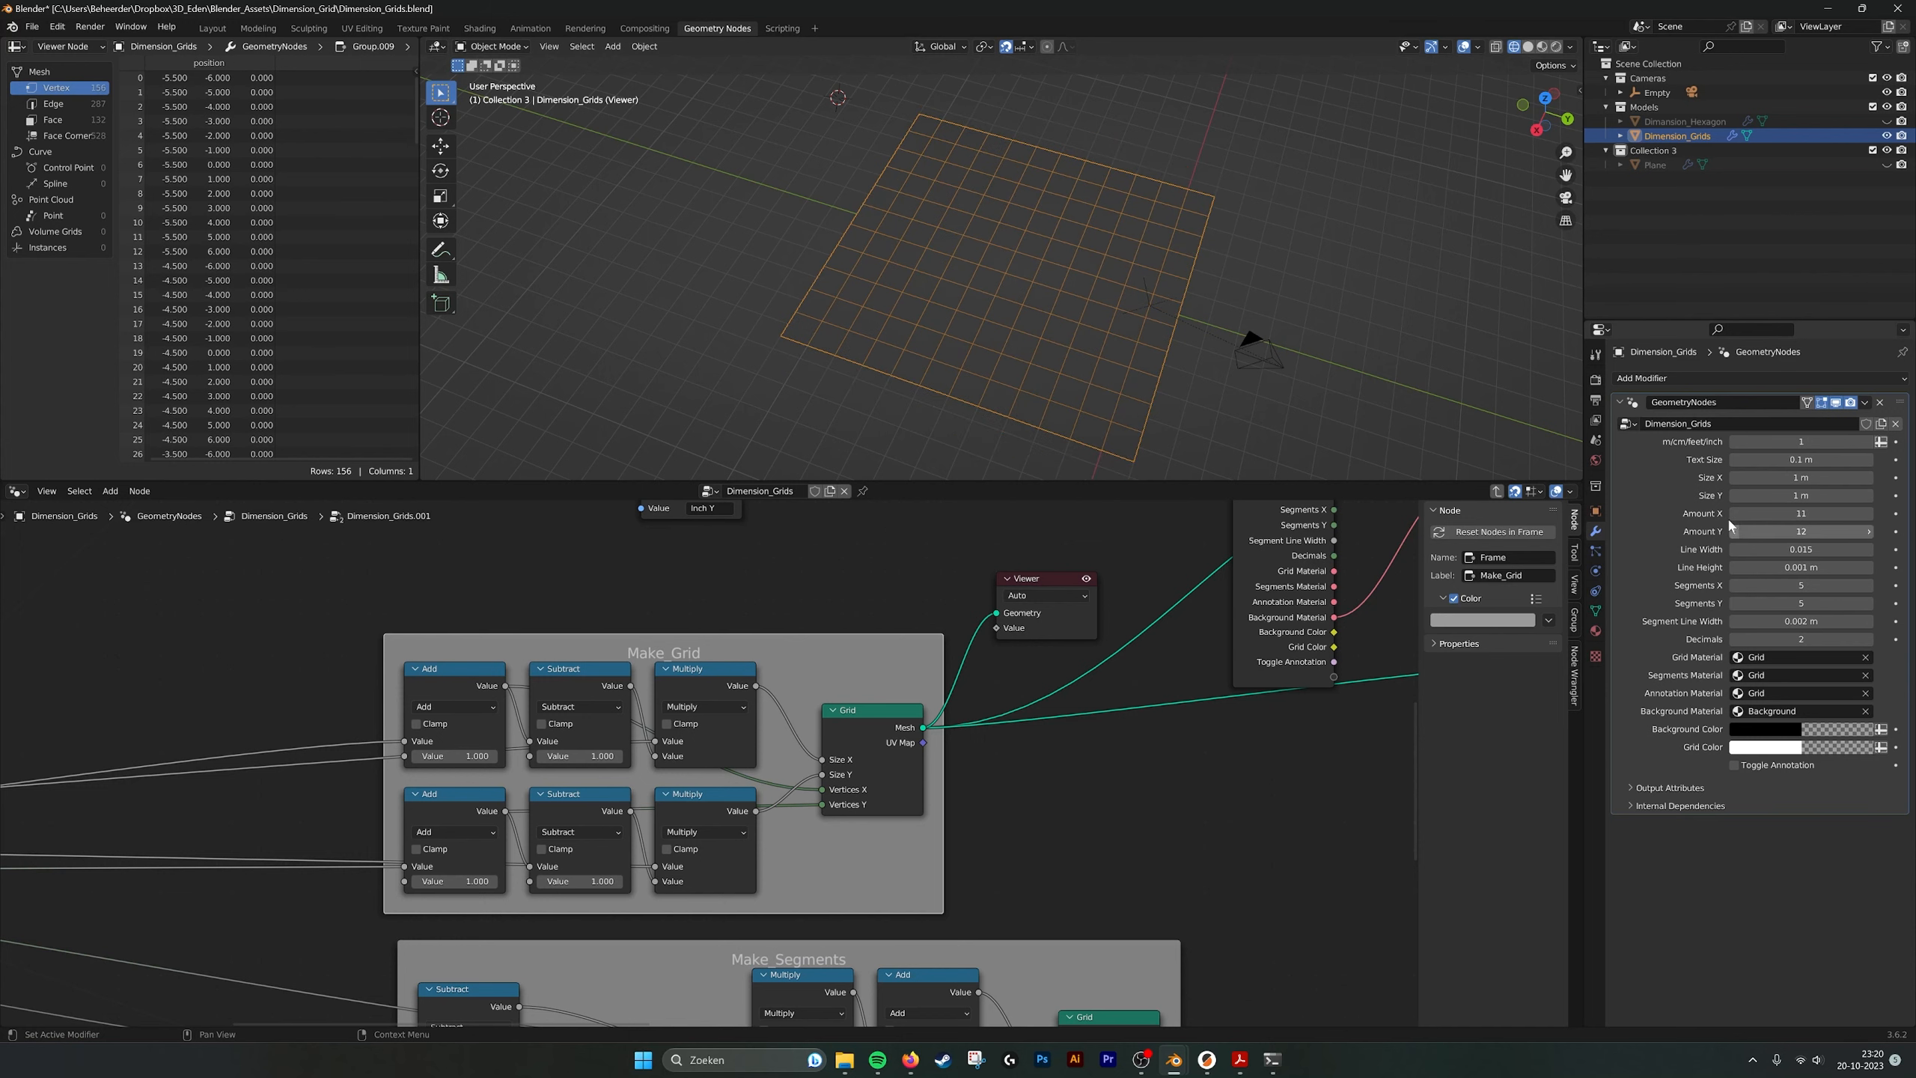
click(1733, 514)
click(1733, 531)
click(1733, 531)
Duplicate the Grid node in Make_Grid, place the copy above the original and connect its Mesh to the Viewer.
middle_drag(955, 577, 988, 620)
click(895, 757)
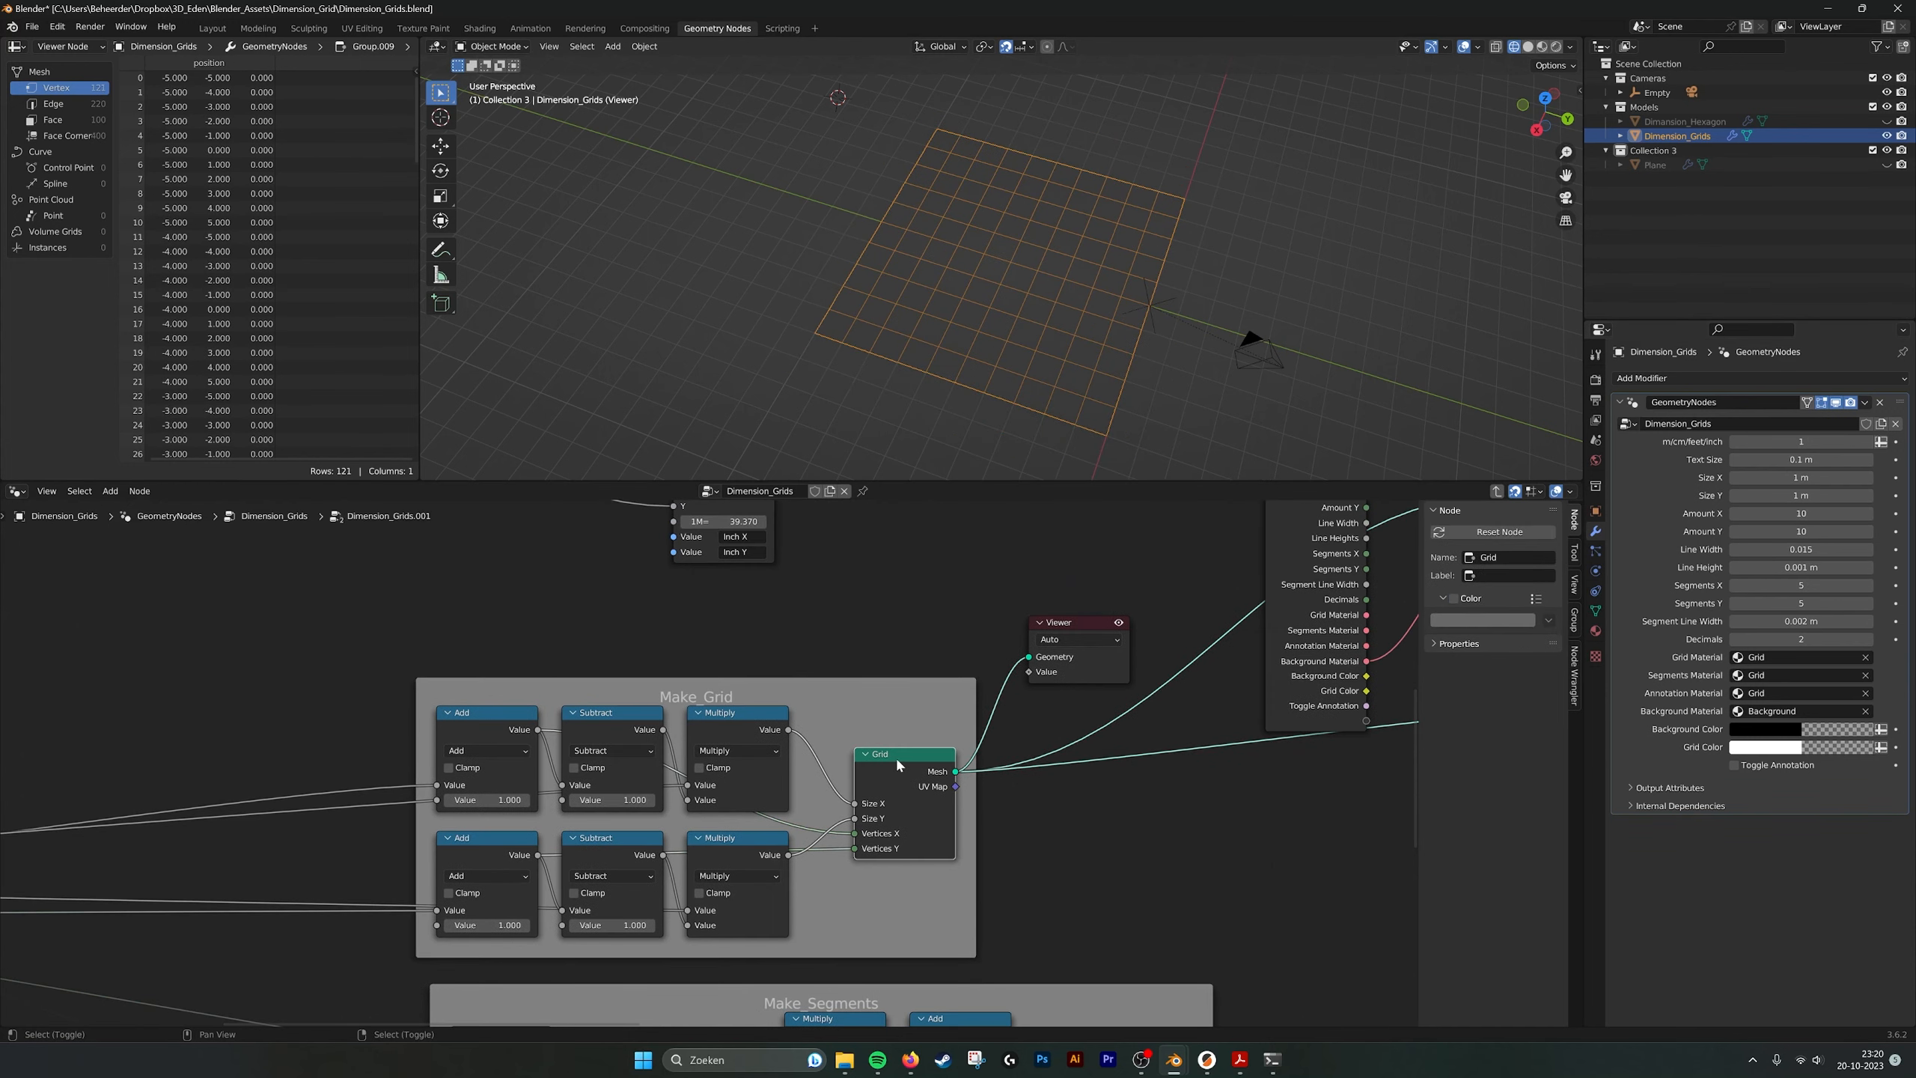
key(shift+d)
click(890, 603)
drag(949, 612, 1029, 656)
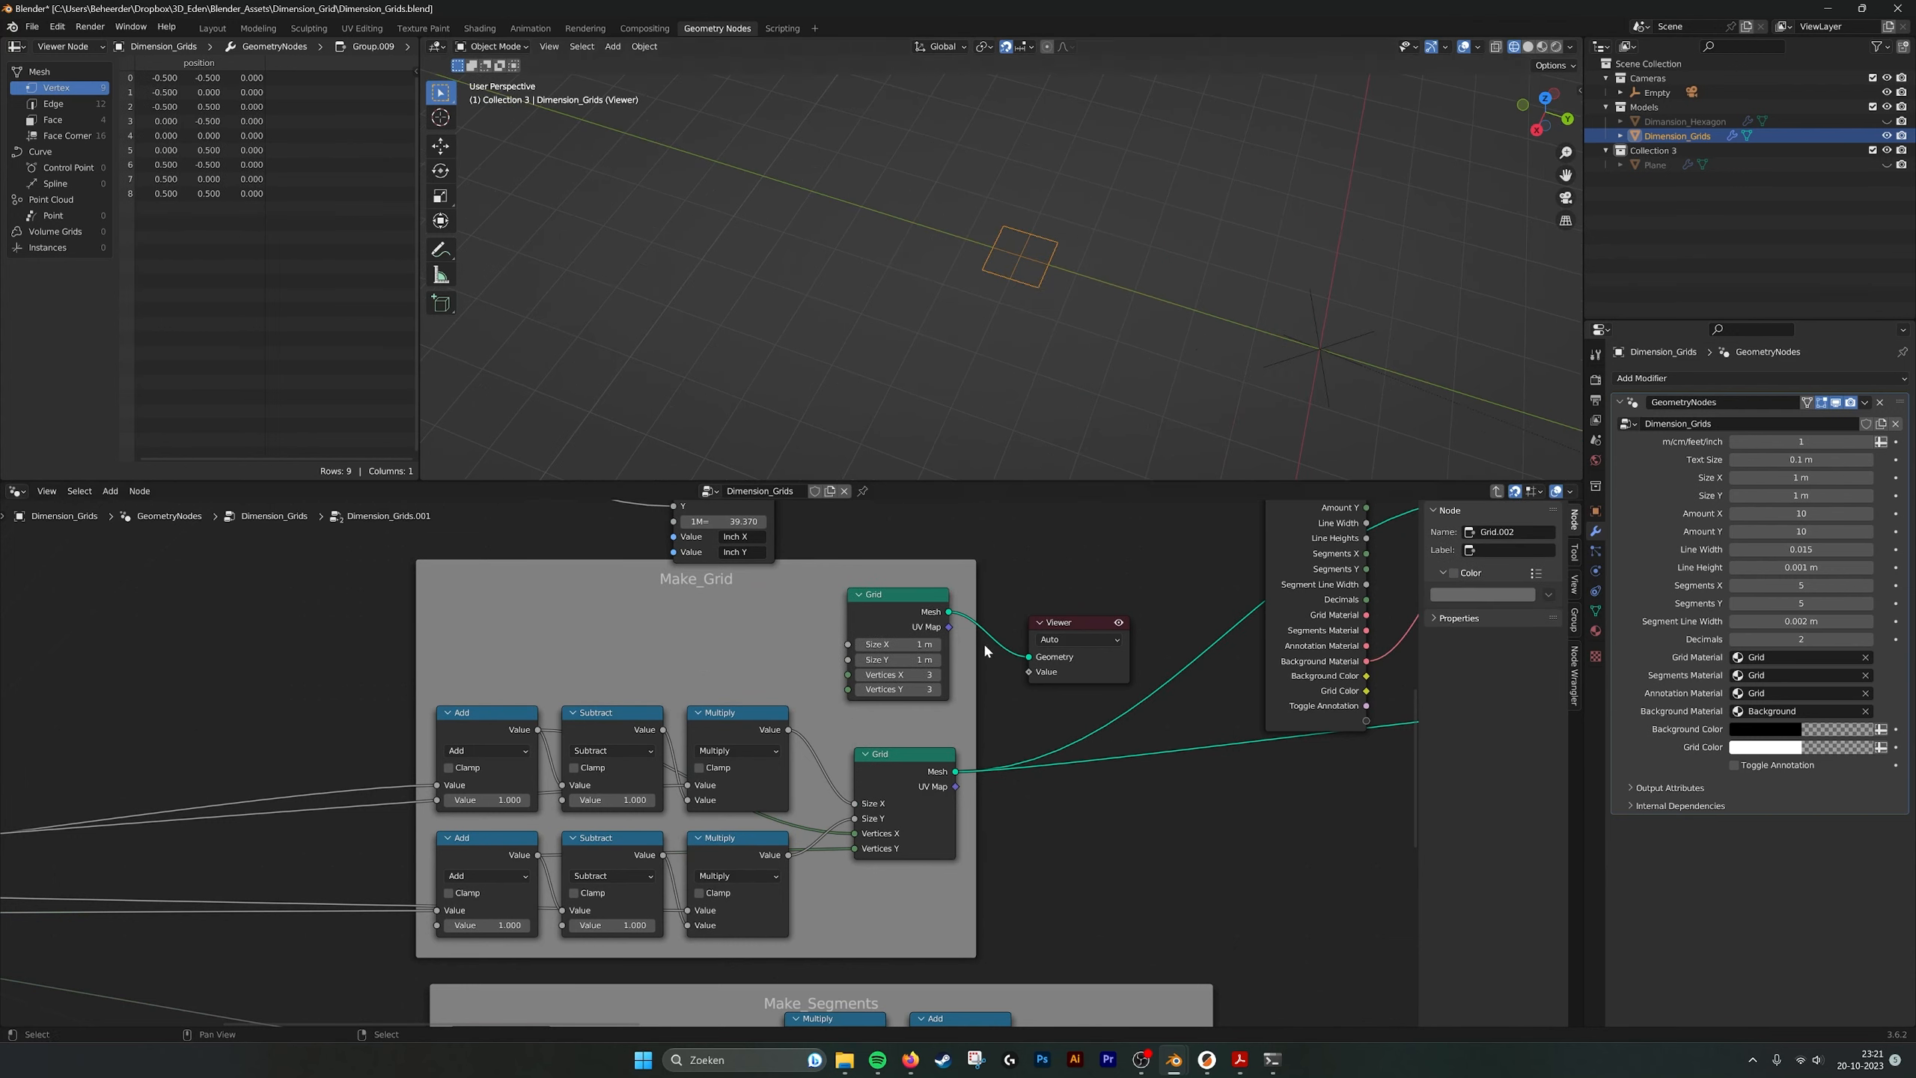
Set the duplicated Grid node's Size X to 3 m, Size Y to 4.1 m and both vertex counts to 6.
drag(898, 644, 1031, 645)
drag(924, 659, 1124, 659)
drag(917, 671, 984, 690)
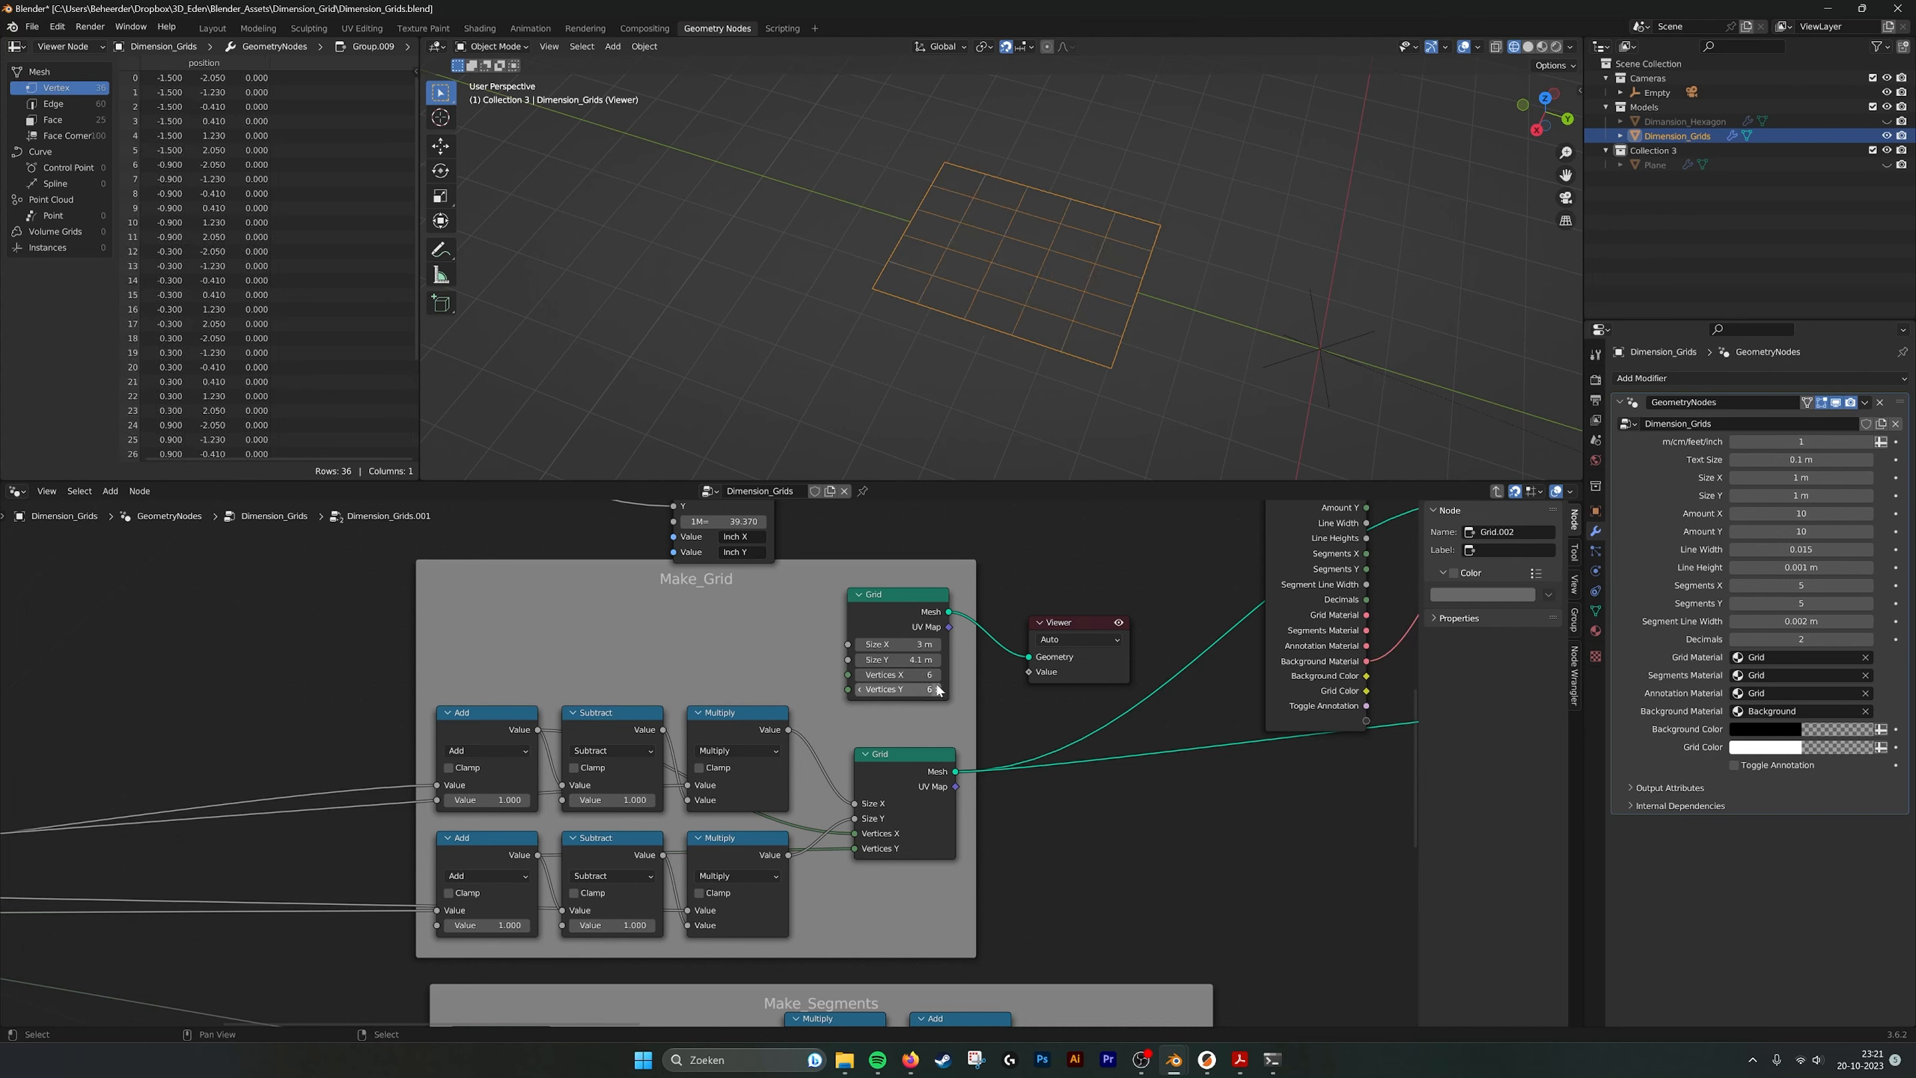
Reconnect the original Grid node's Mesh to the Viewer and delete the duplicated Grid node.
click(907, 600)
drag(954, 772, 1029, 656)
click(899, 600)
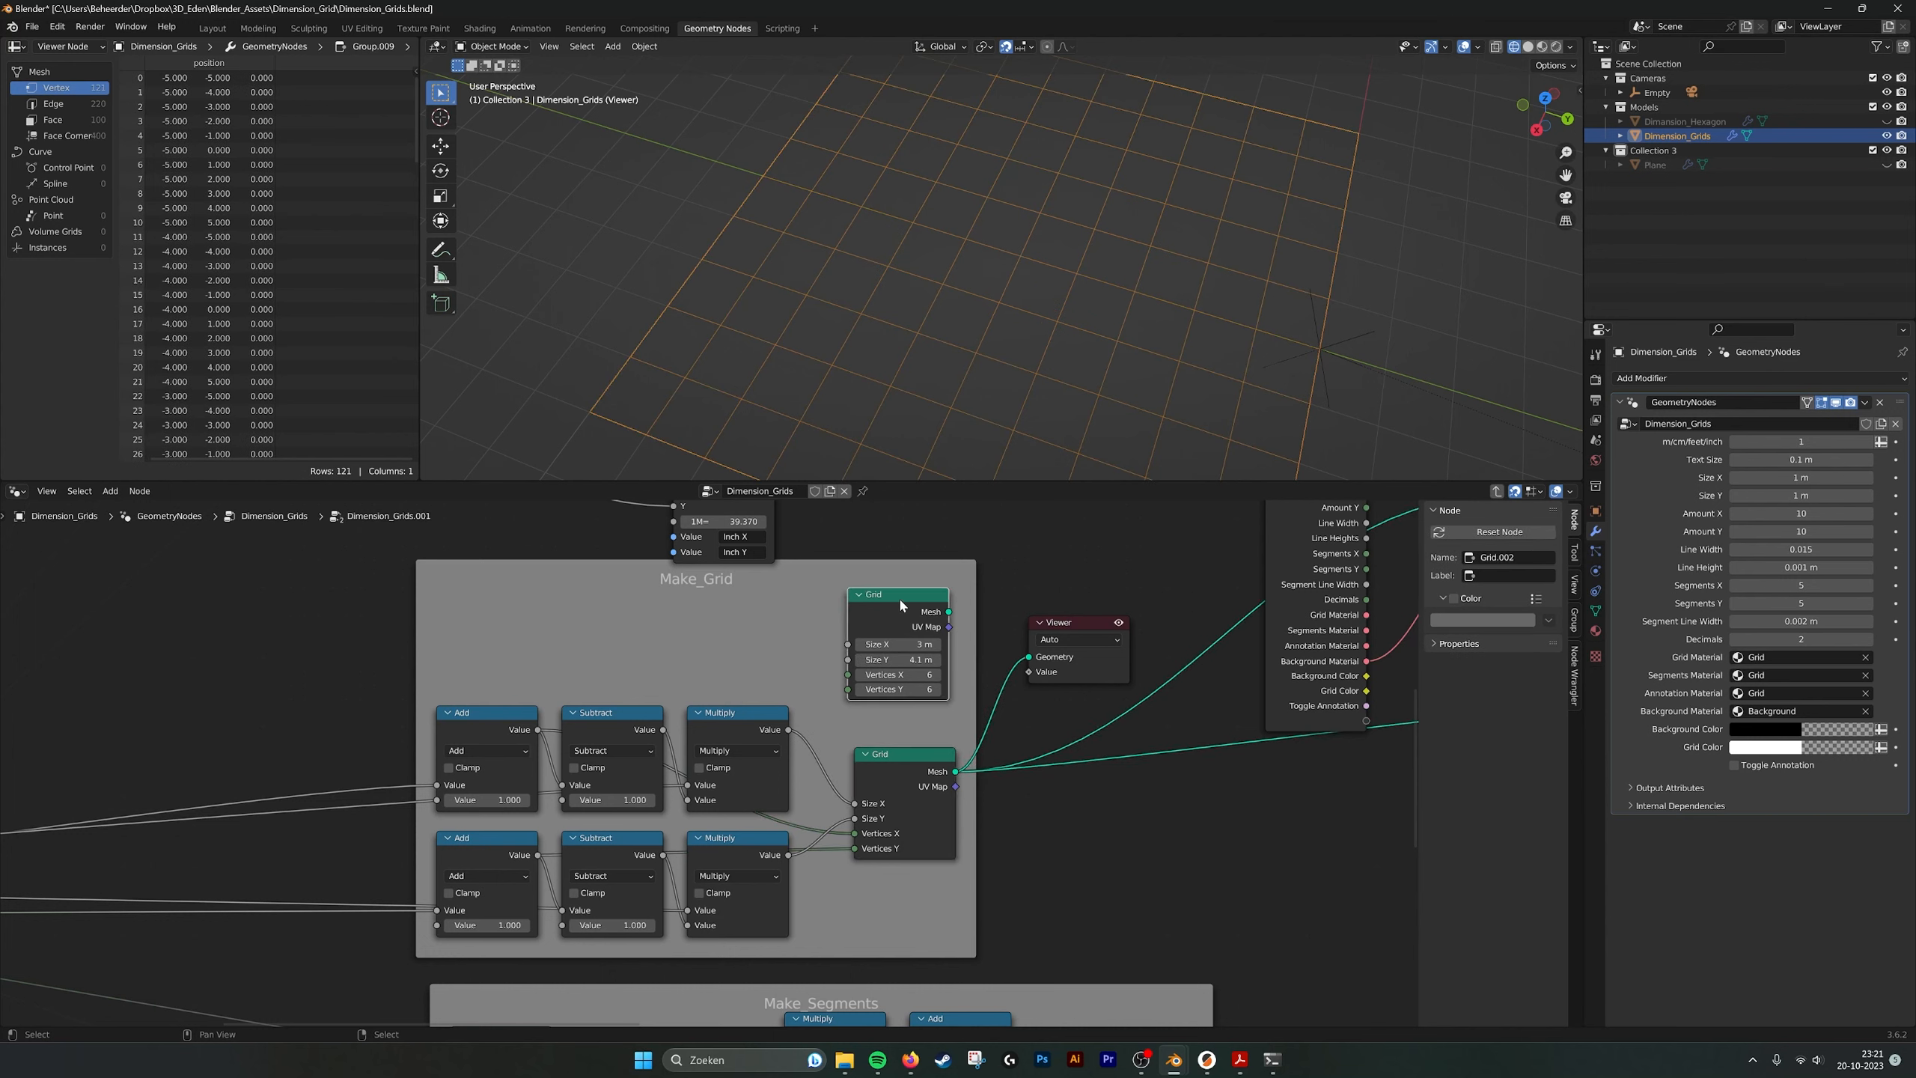
key(x)
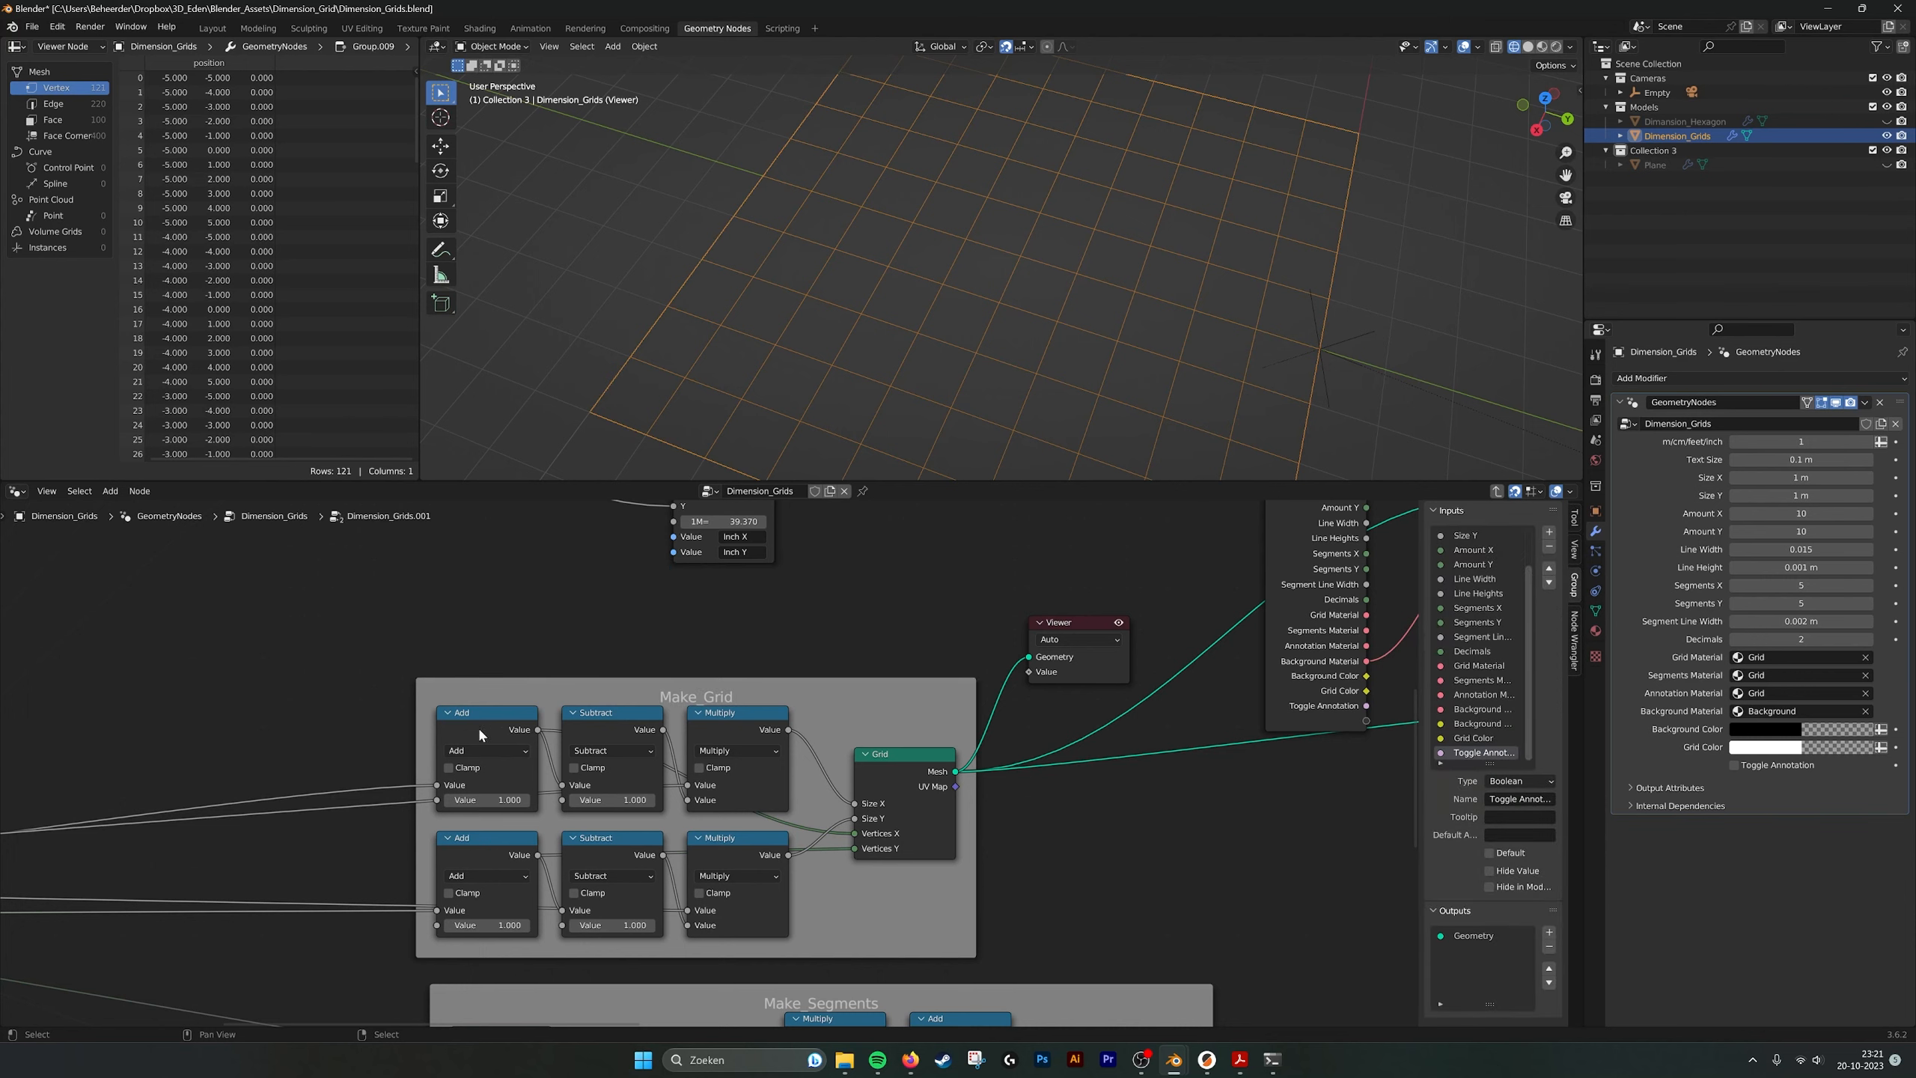
Move the Viewer beside the Make_Segments frame and connect that frame's Grid Mesh output to its Geometry input.
middle_drag(870, 610, 882, 586)
middle_drag(670, 706, 314, 759)
scroll(780, 667, down, 2)
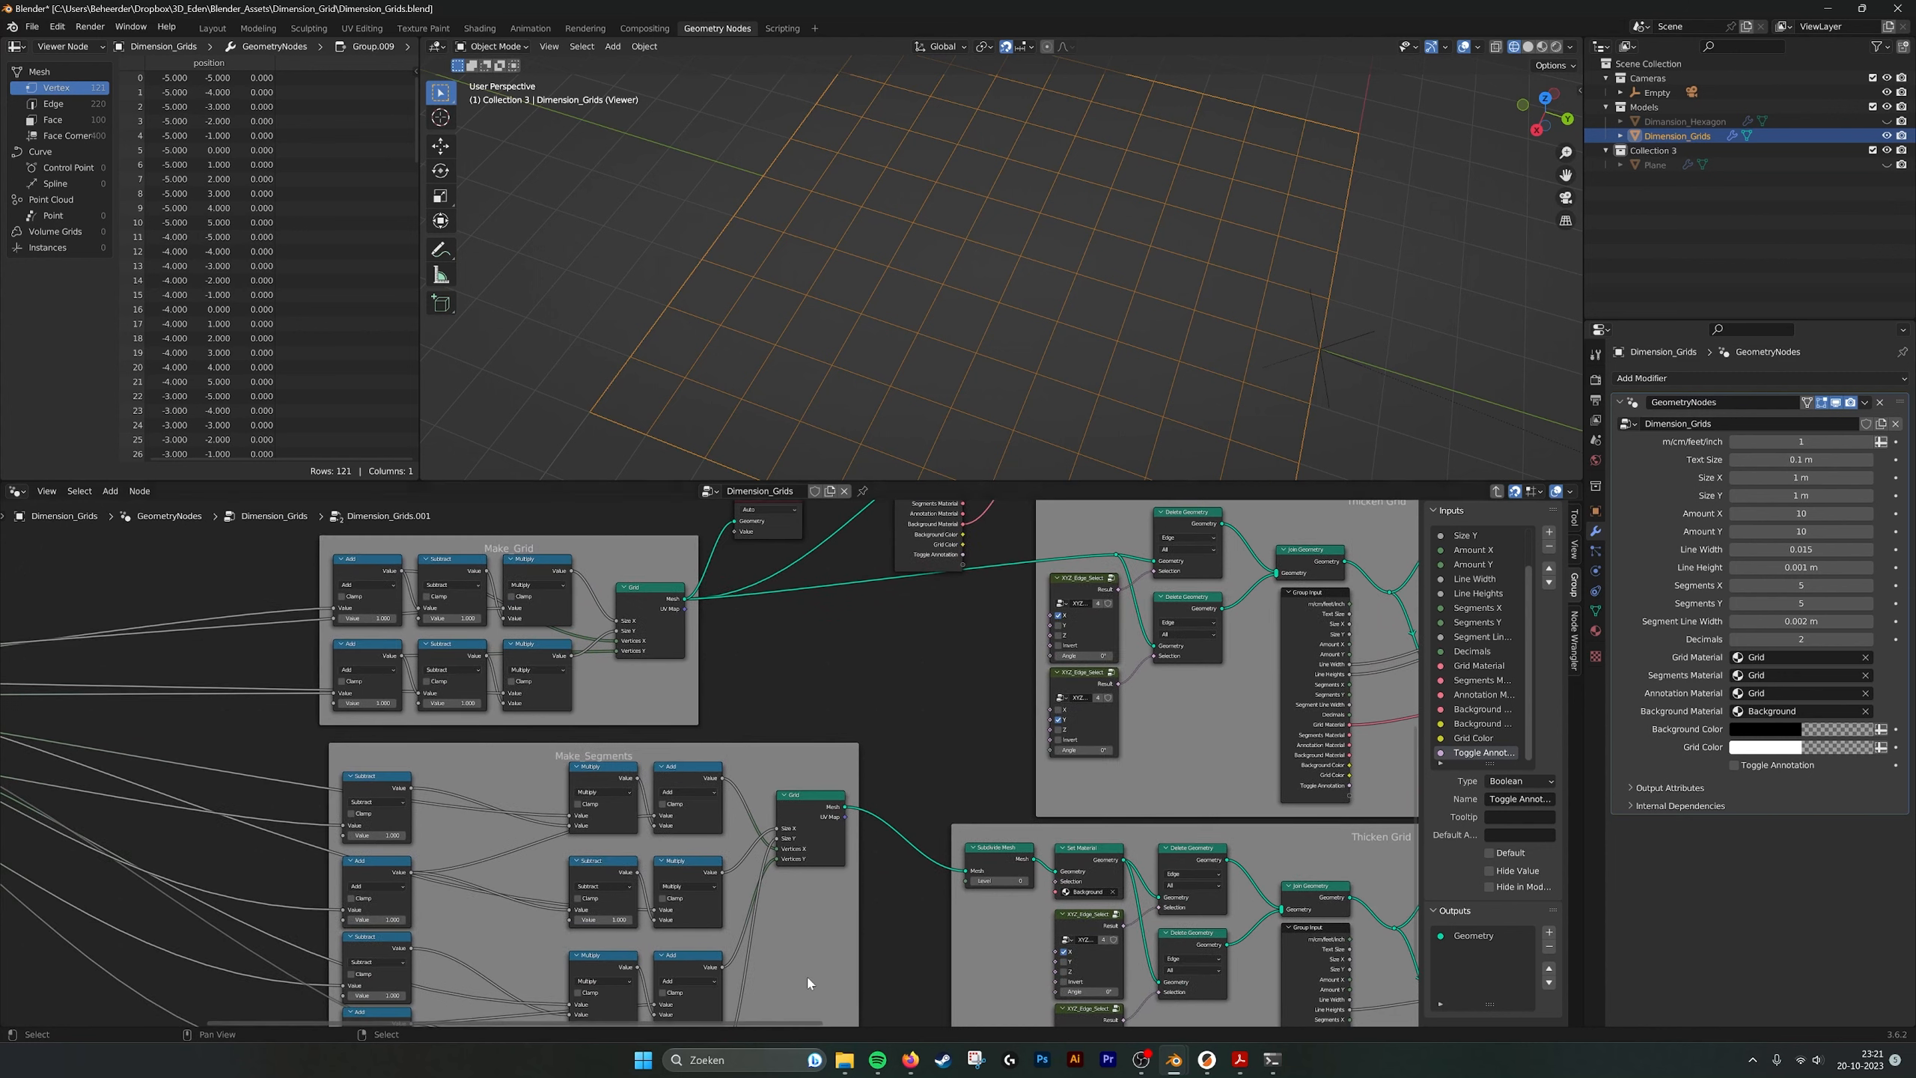
drag(915, 713, 973, 789)
scroll(868, 774, up, 5)
middle_drag(868, 774, 938, 594)
drag(907, 649, 1009, 589)
scroll(1001, 377, up, 1)
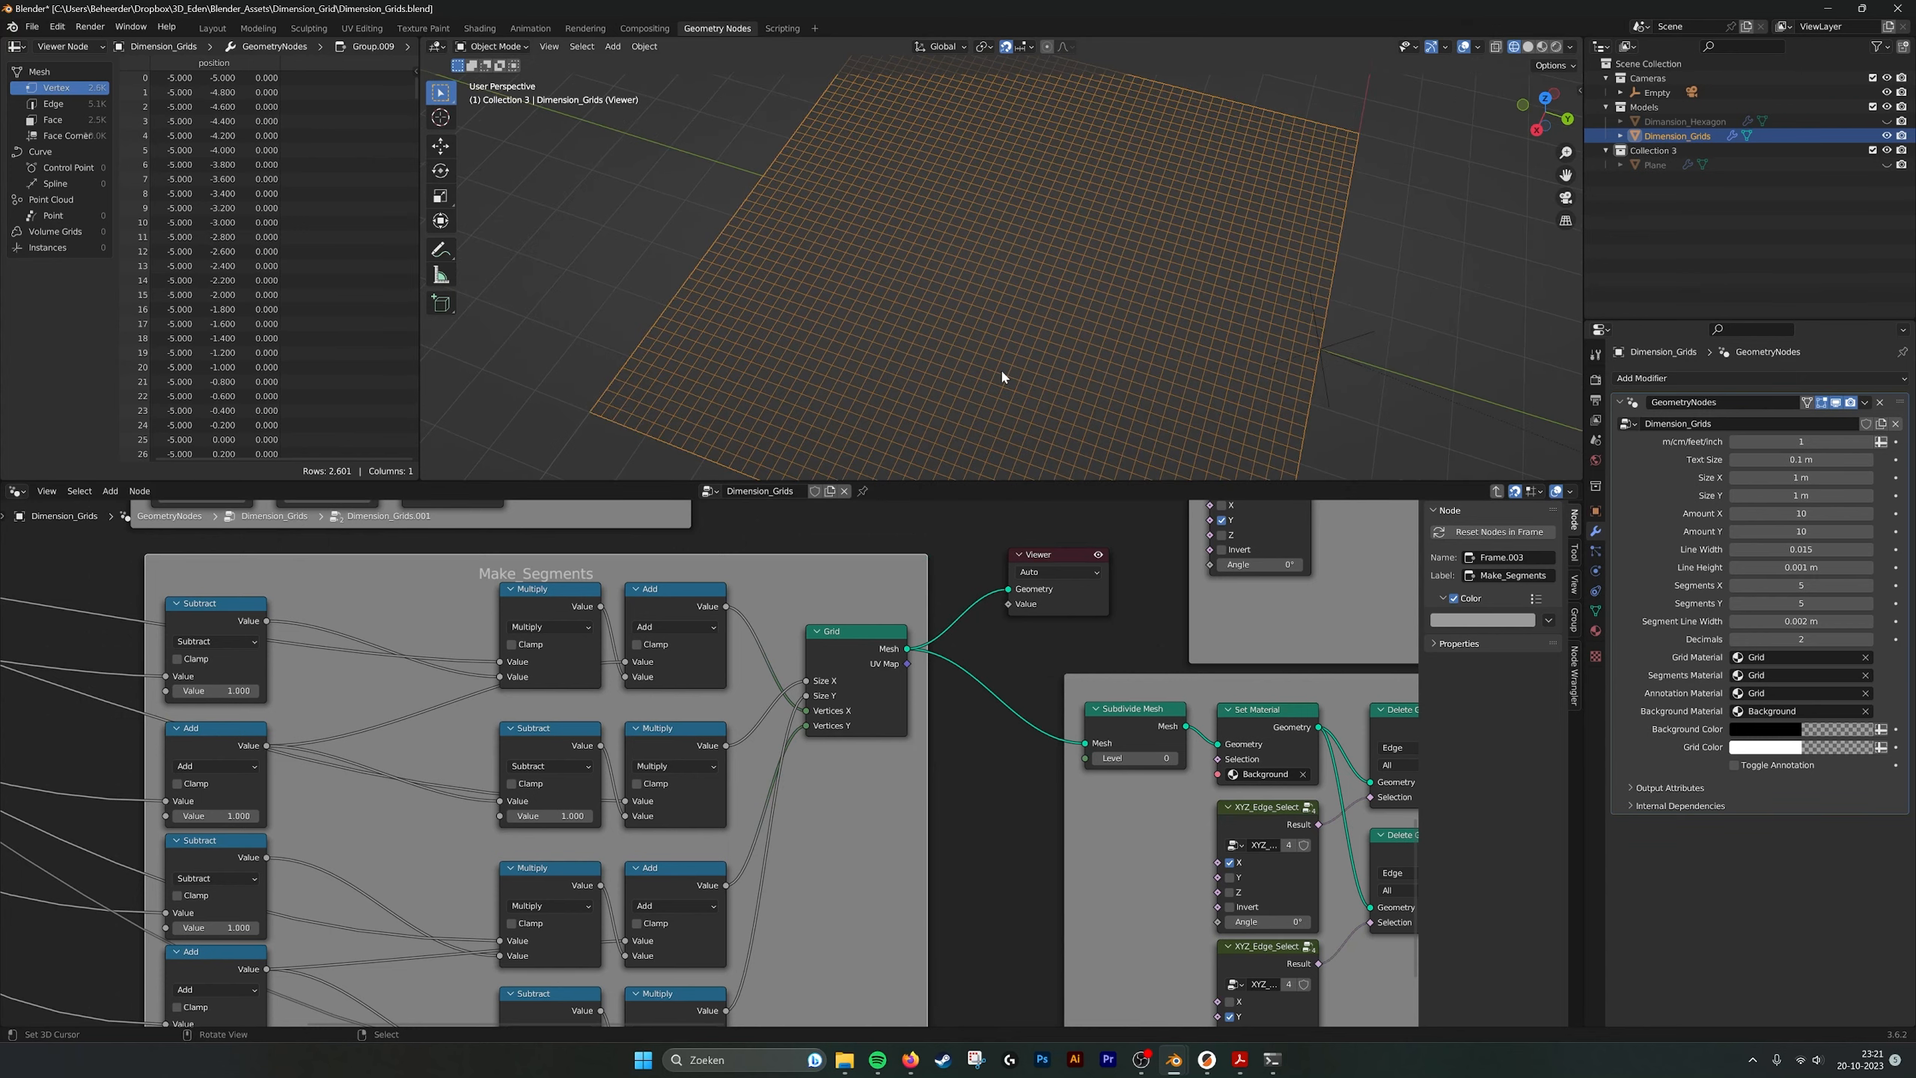
Select the uppermost Subtract node in Make_Segments and trace its input link back to the Group Input.
scroll(833, 898, down, 2)
middle_drag(834, 905, 933, 809)
scroll(1033, 813, up, 1)
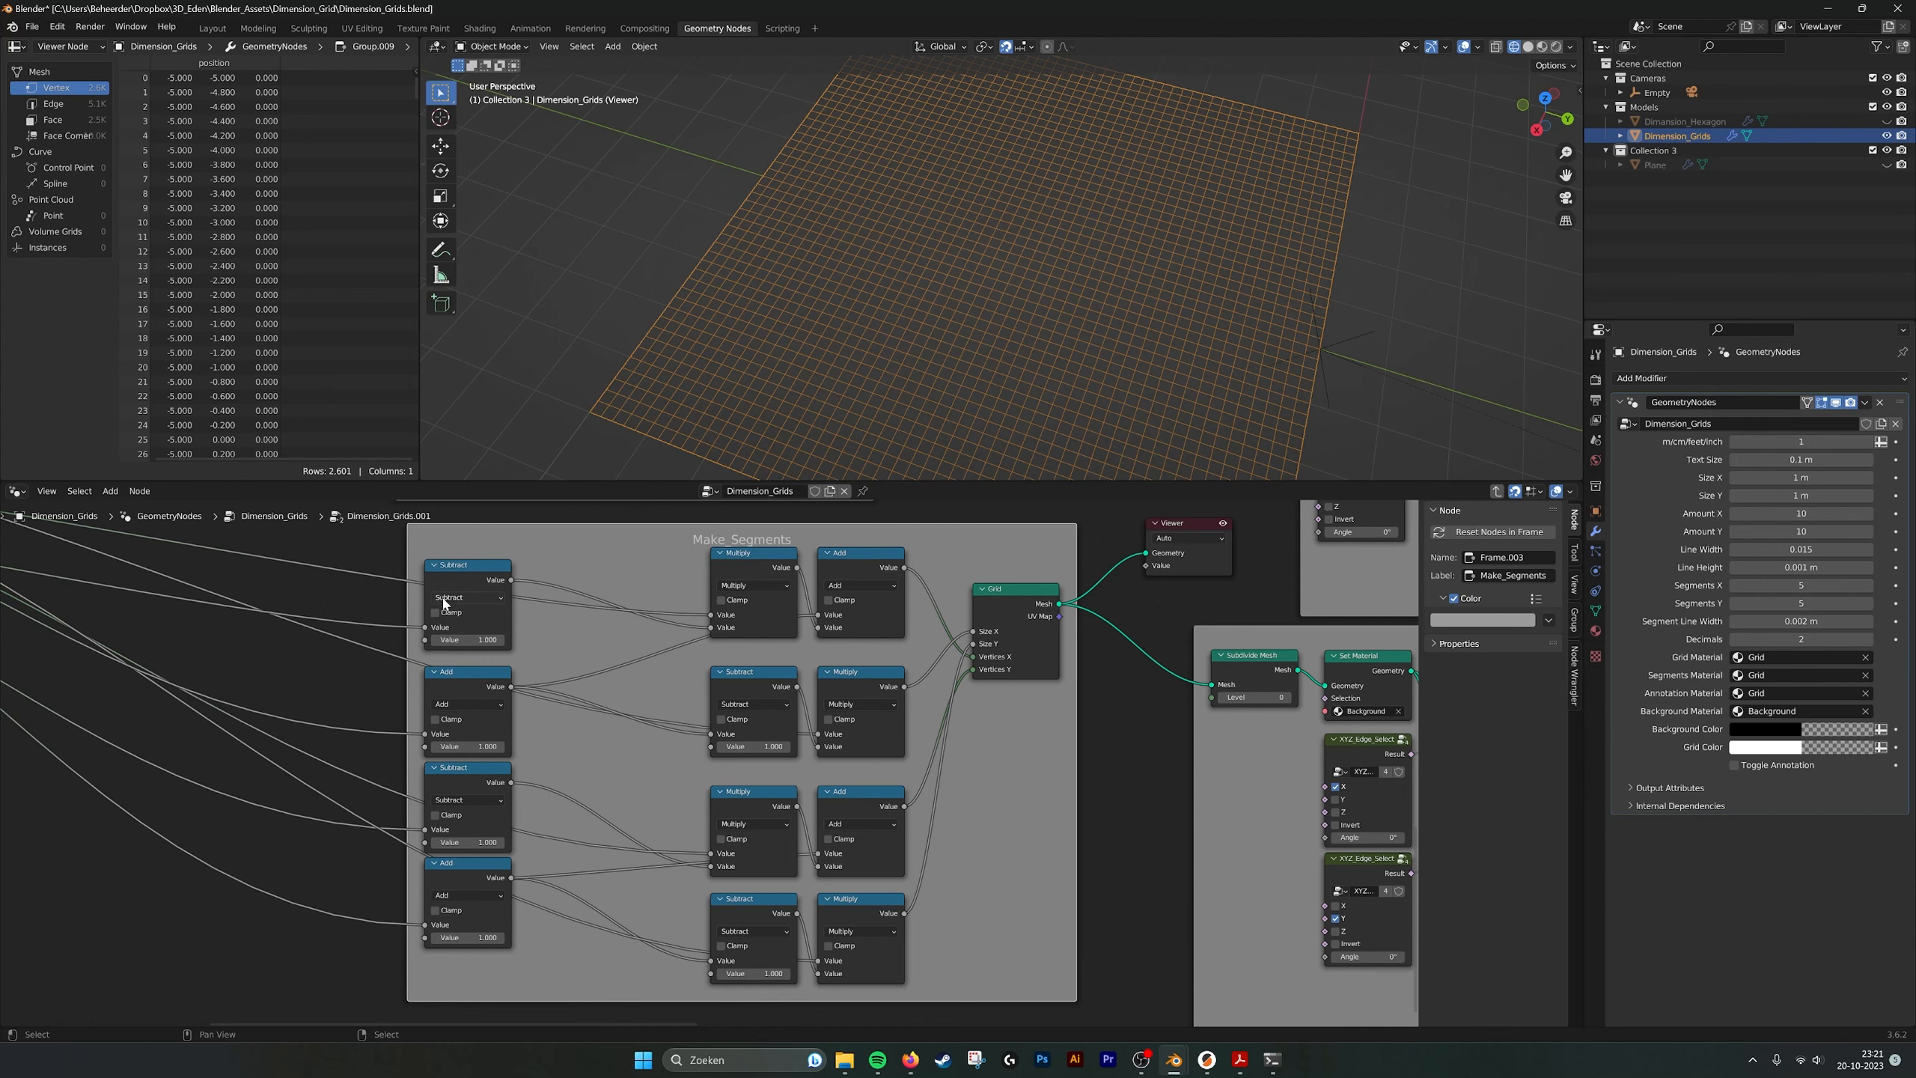
click(468, 581)
middle_drag(151, 578, 919, 733)
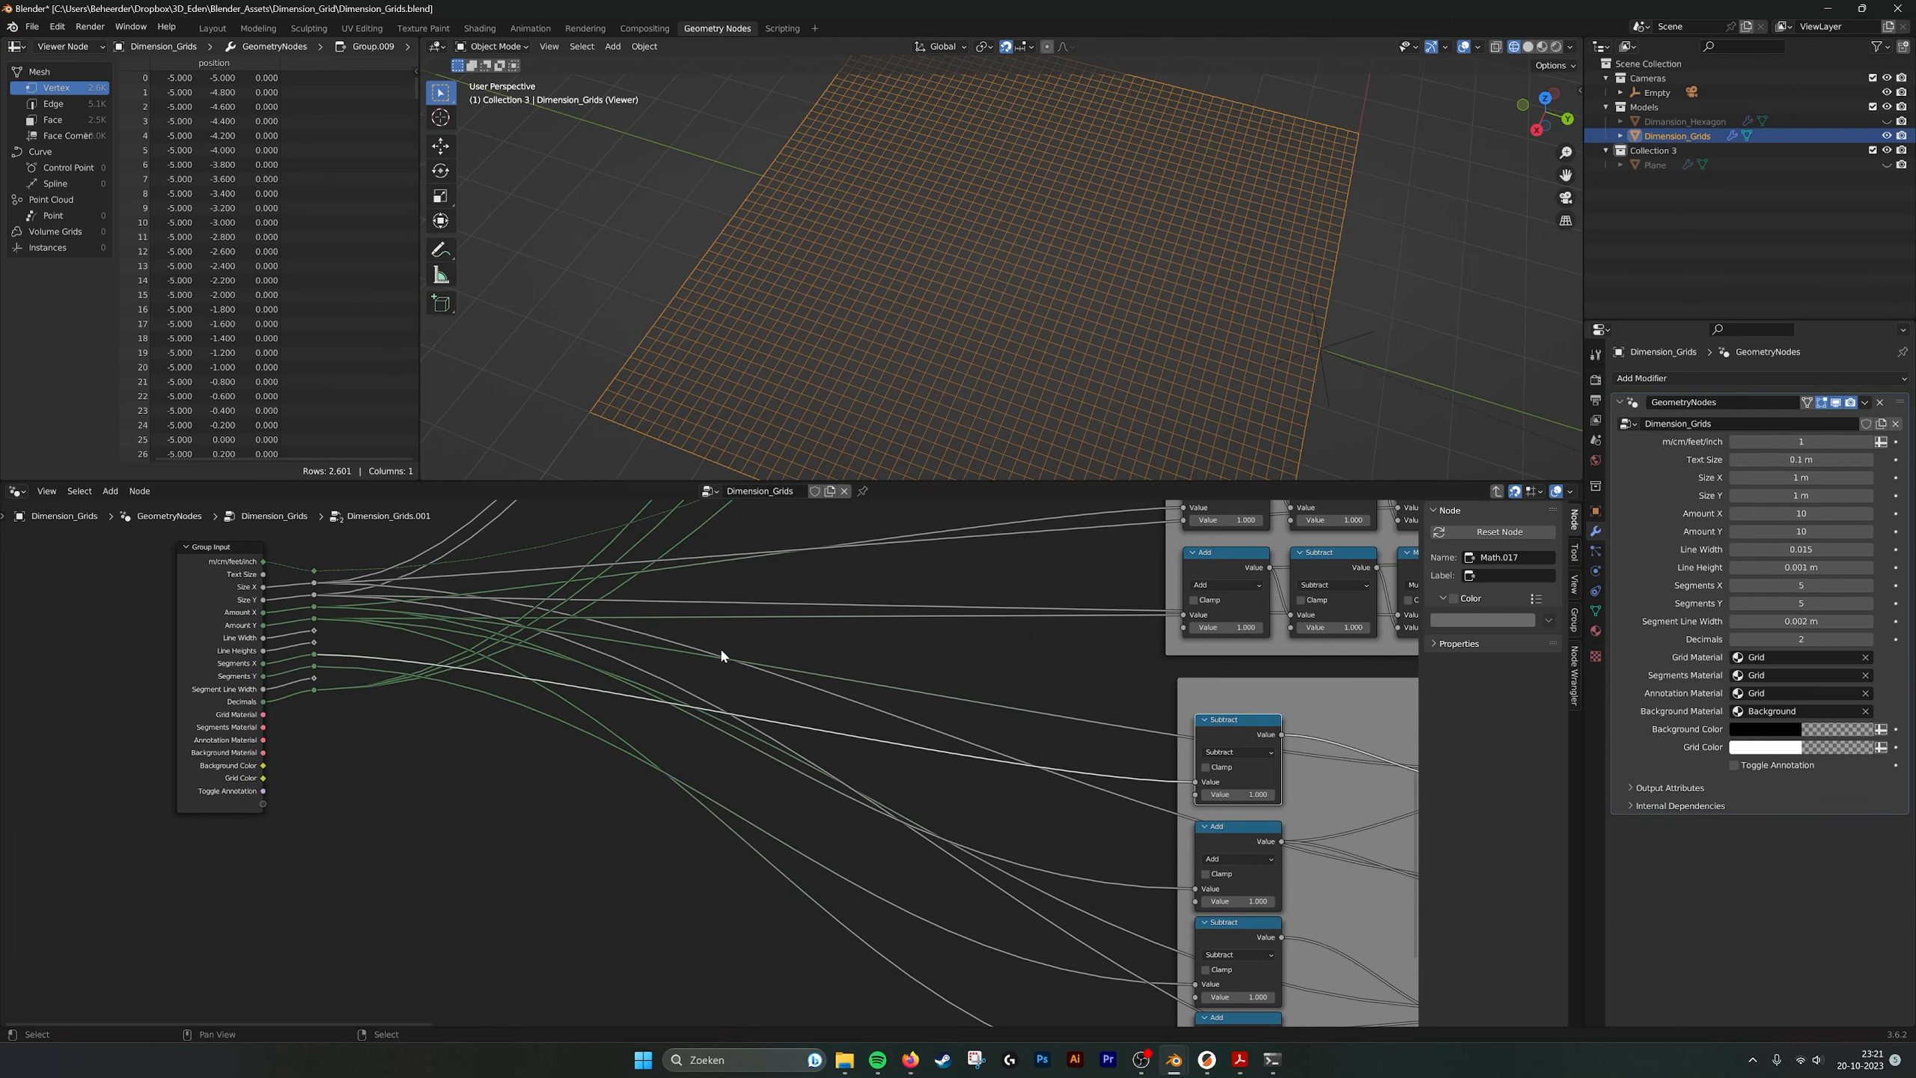
middle_drag(851, 703, 835, 704)
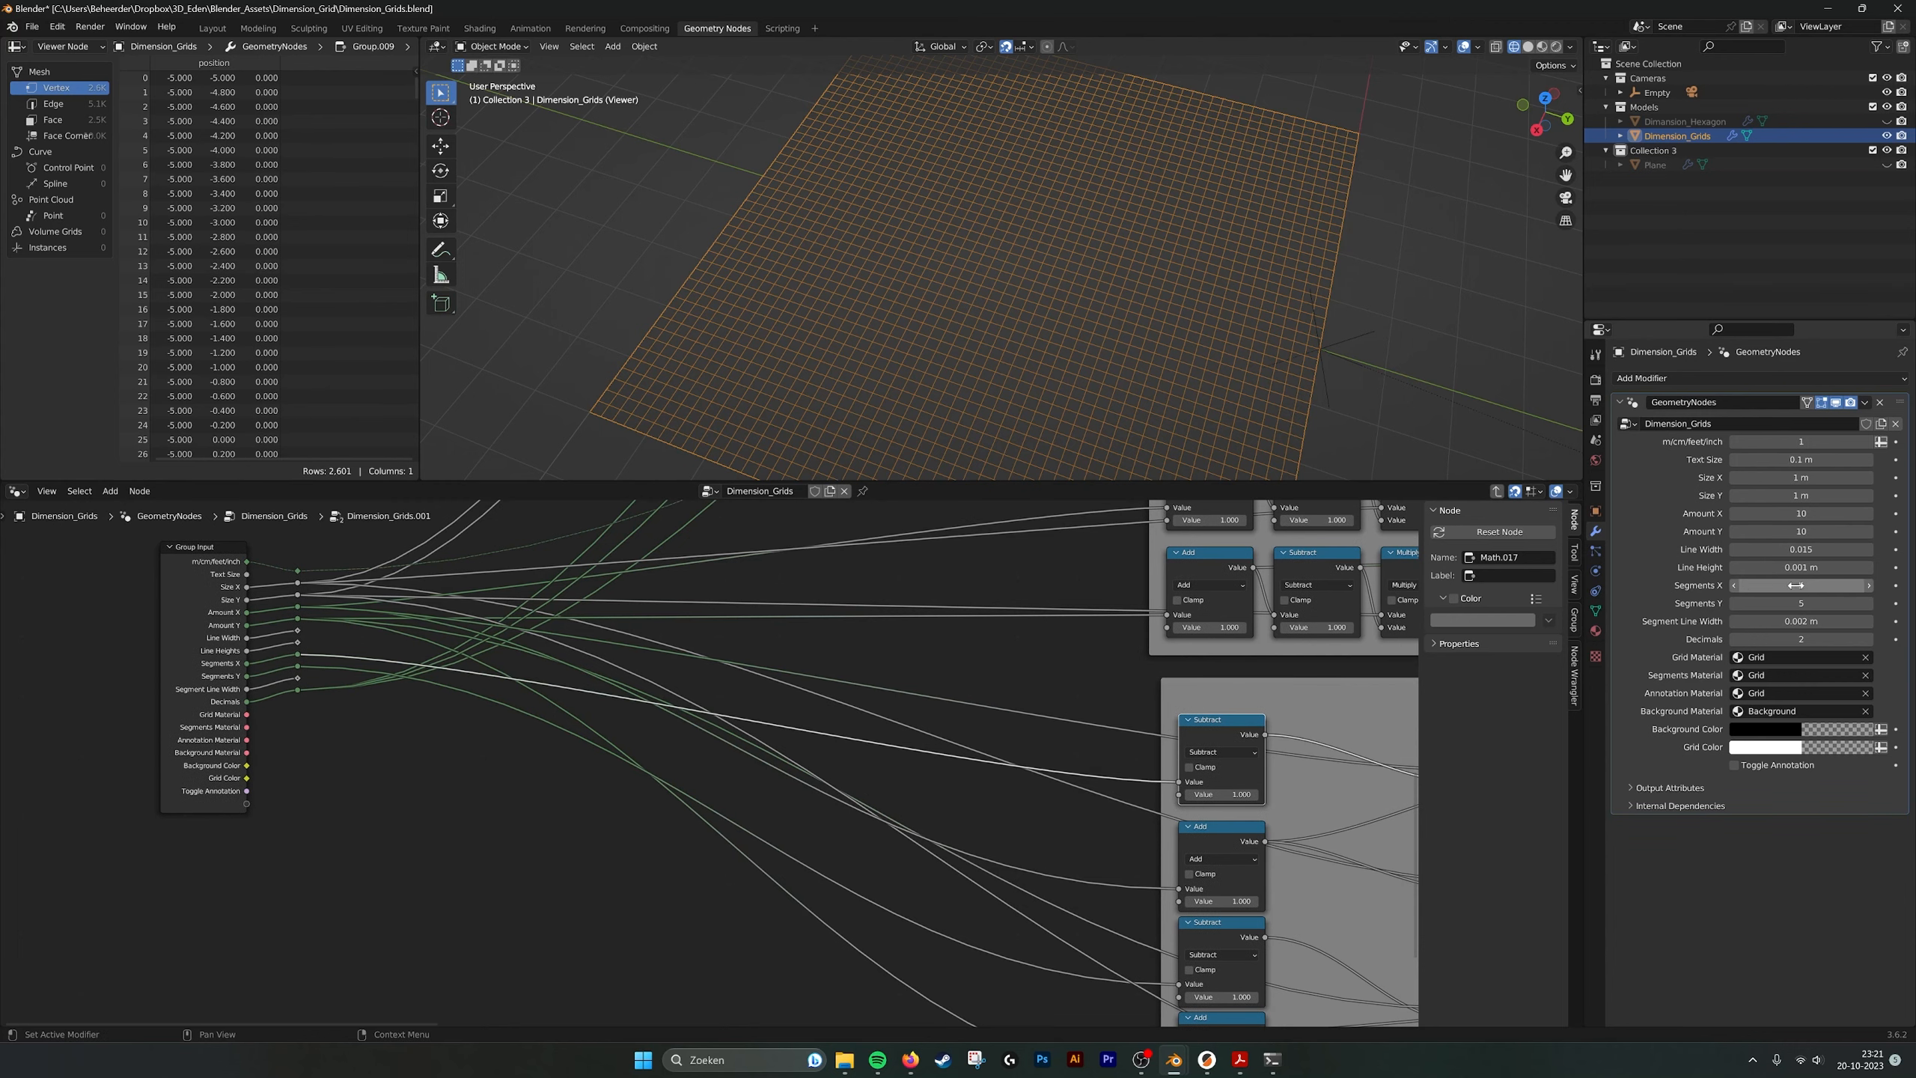
Raise Segments X by two in the modifier to test its effect and return it to 5.
click(1869, 586)
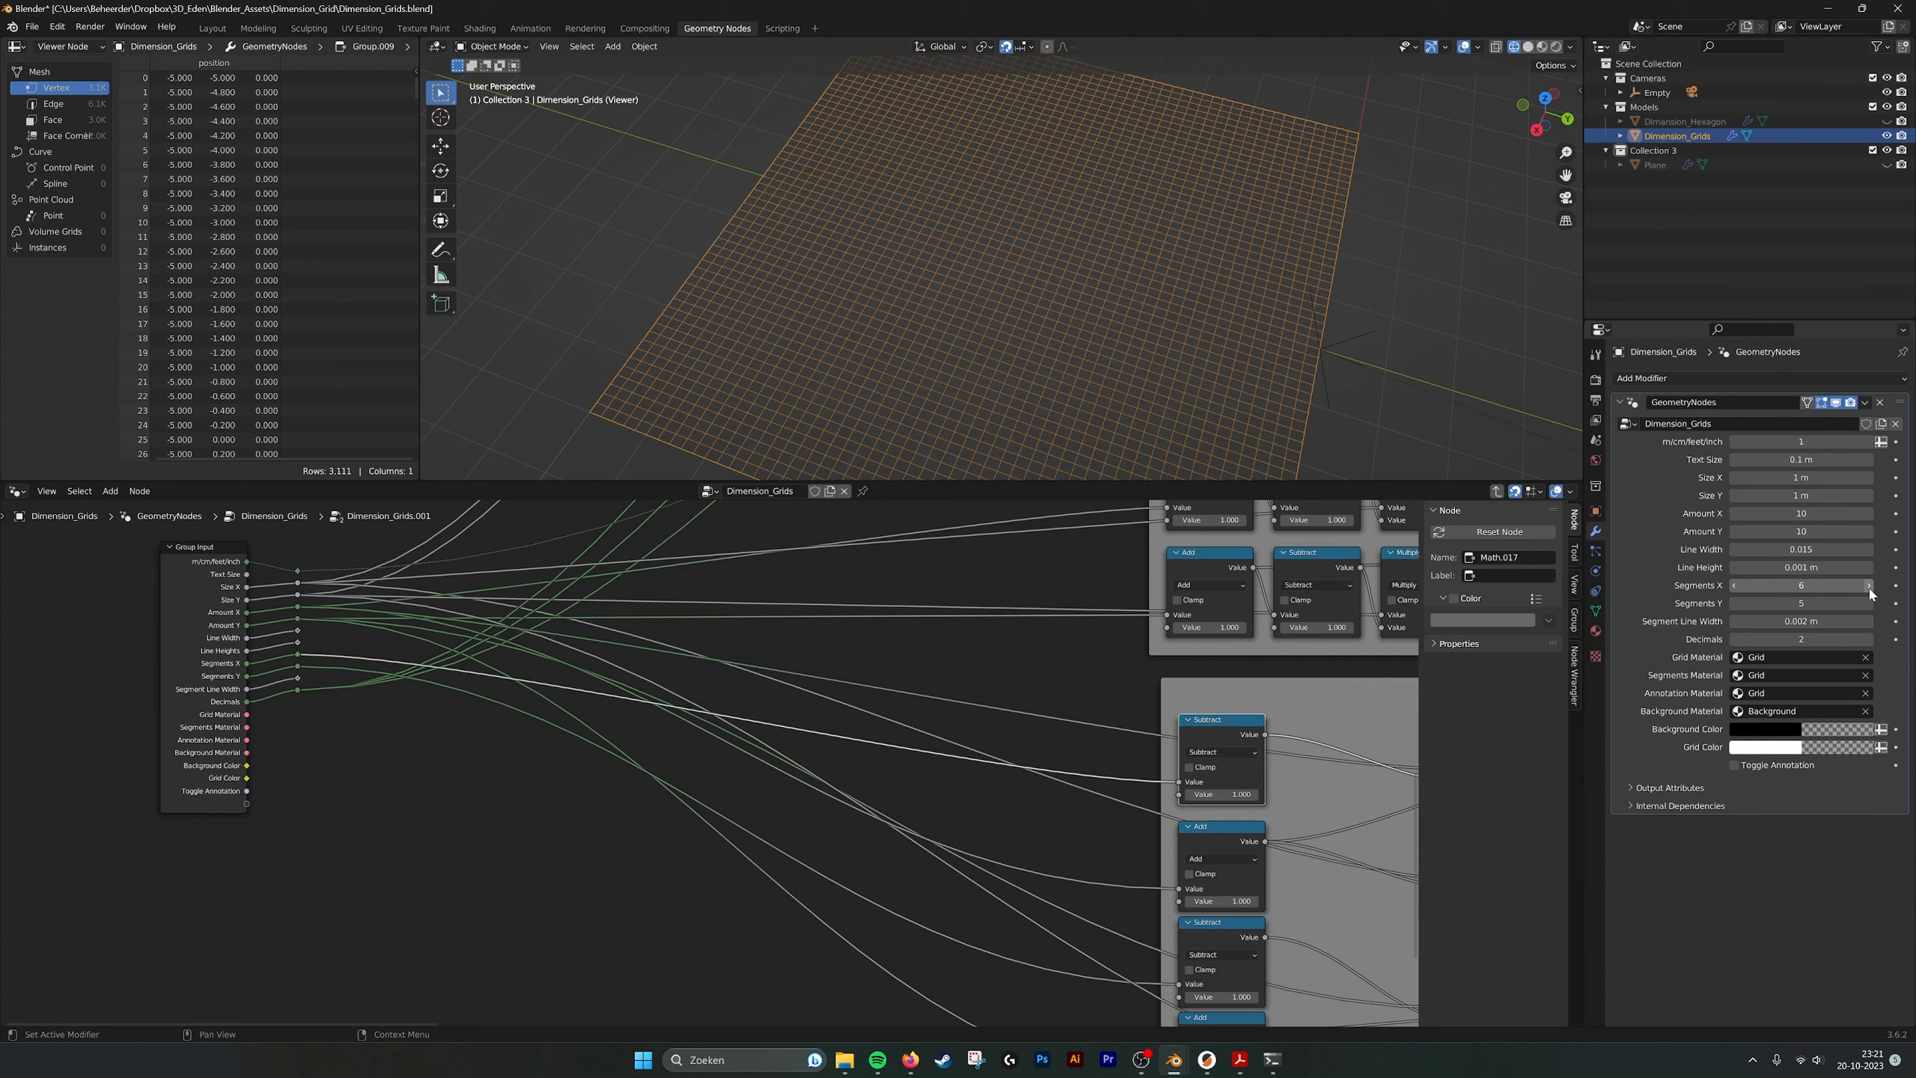
click(1869, 586)
click(1734, 586)
click(1735, 586)
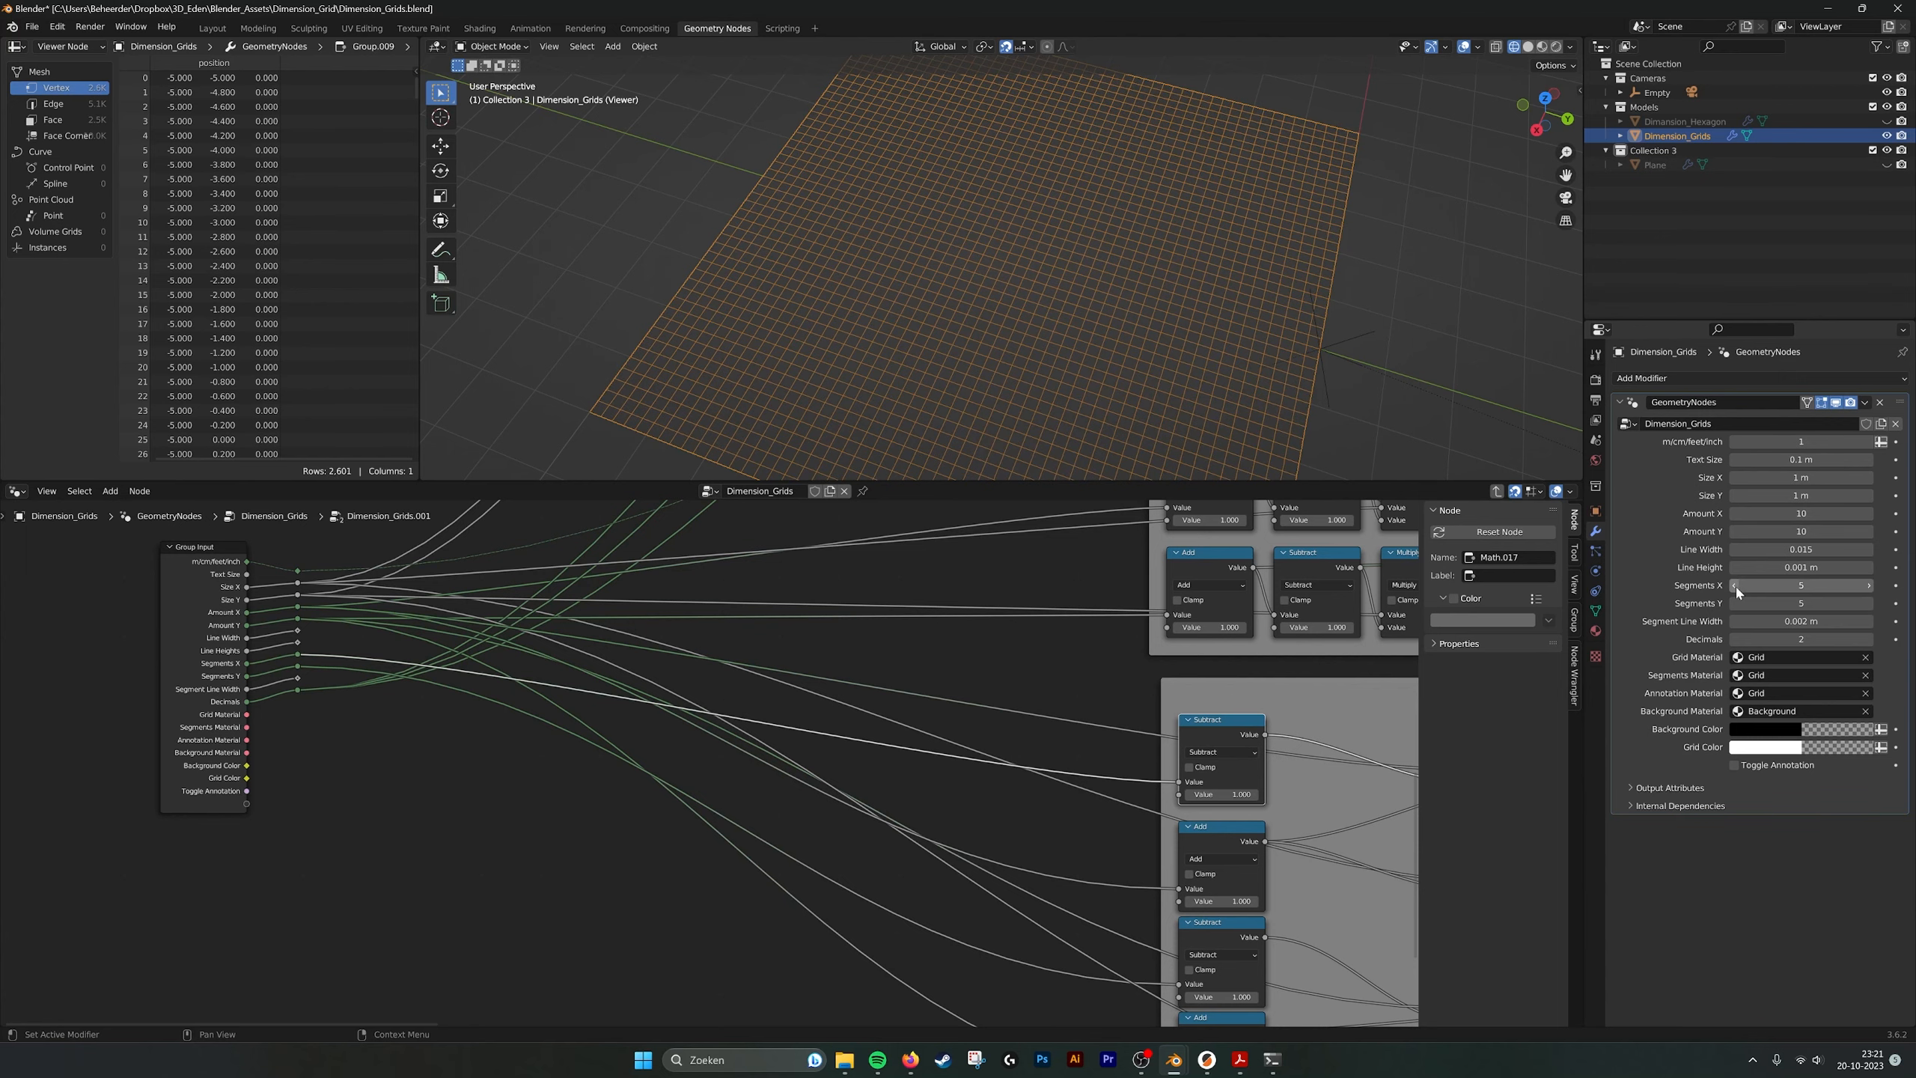
Select the uppermost Multiply node in the Make_Segments frame and trace its input links back to the Group Input.
middle_drag(1229, 724, 817, 690)
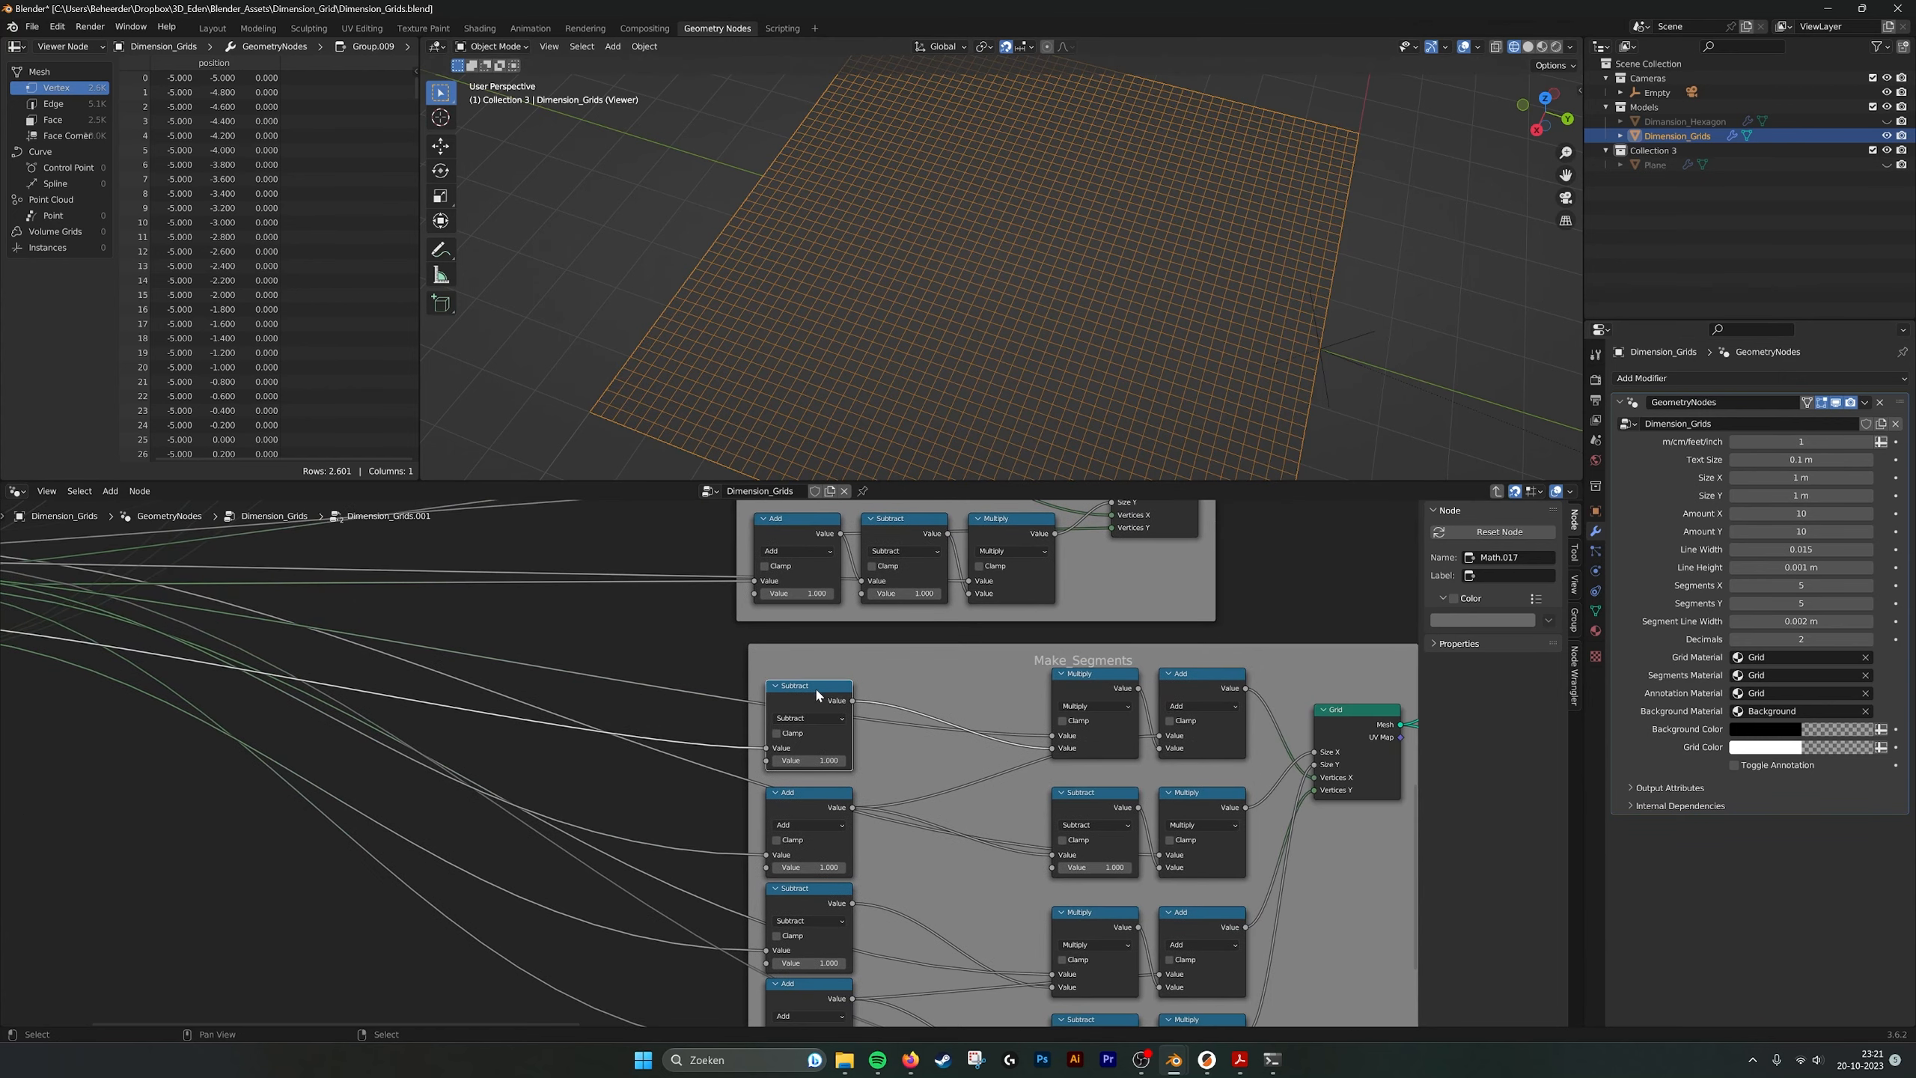
middle_drag(1242, 762, 996, 682)
scroll(995, 681, up, 1)
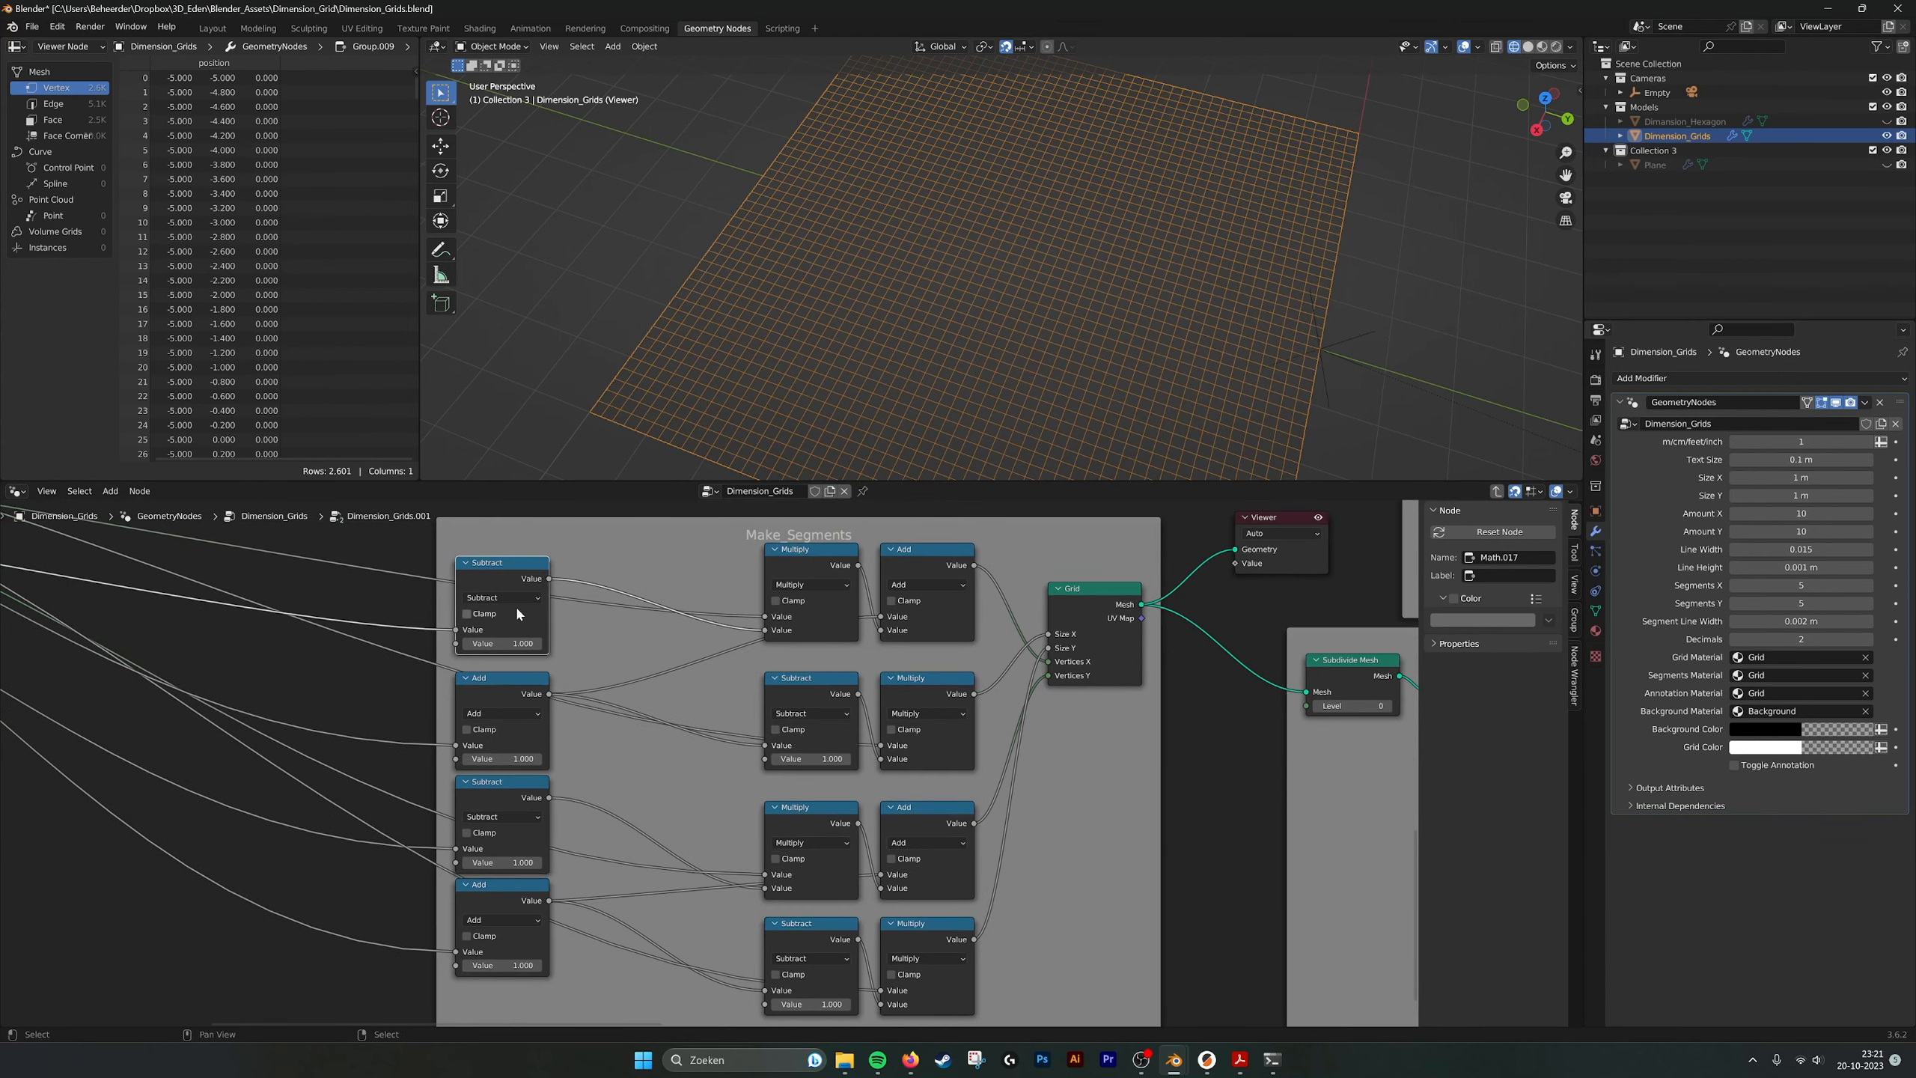
click(805, 562)
middle_drag(808, 582, 472, 628)
middle_drag(274, 635, 755, 672)
middle_drag(312, 626, 969, 684)
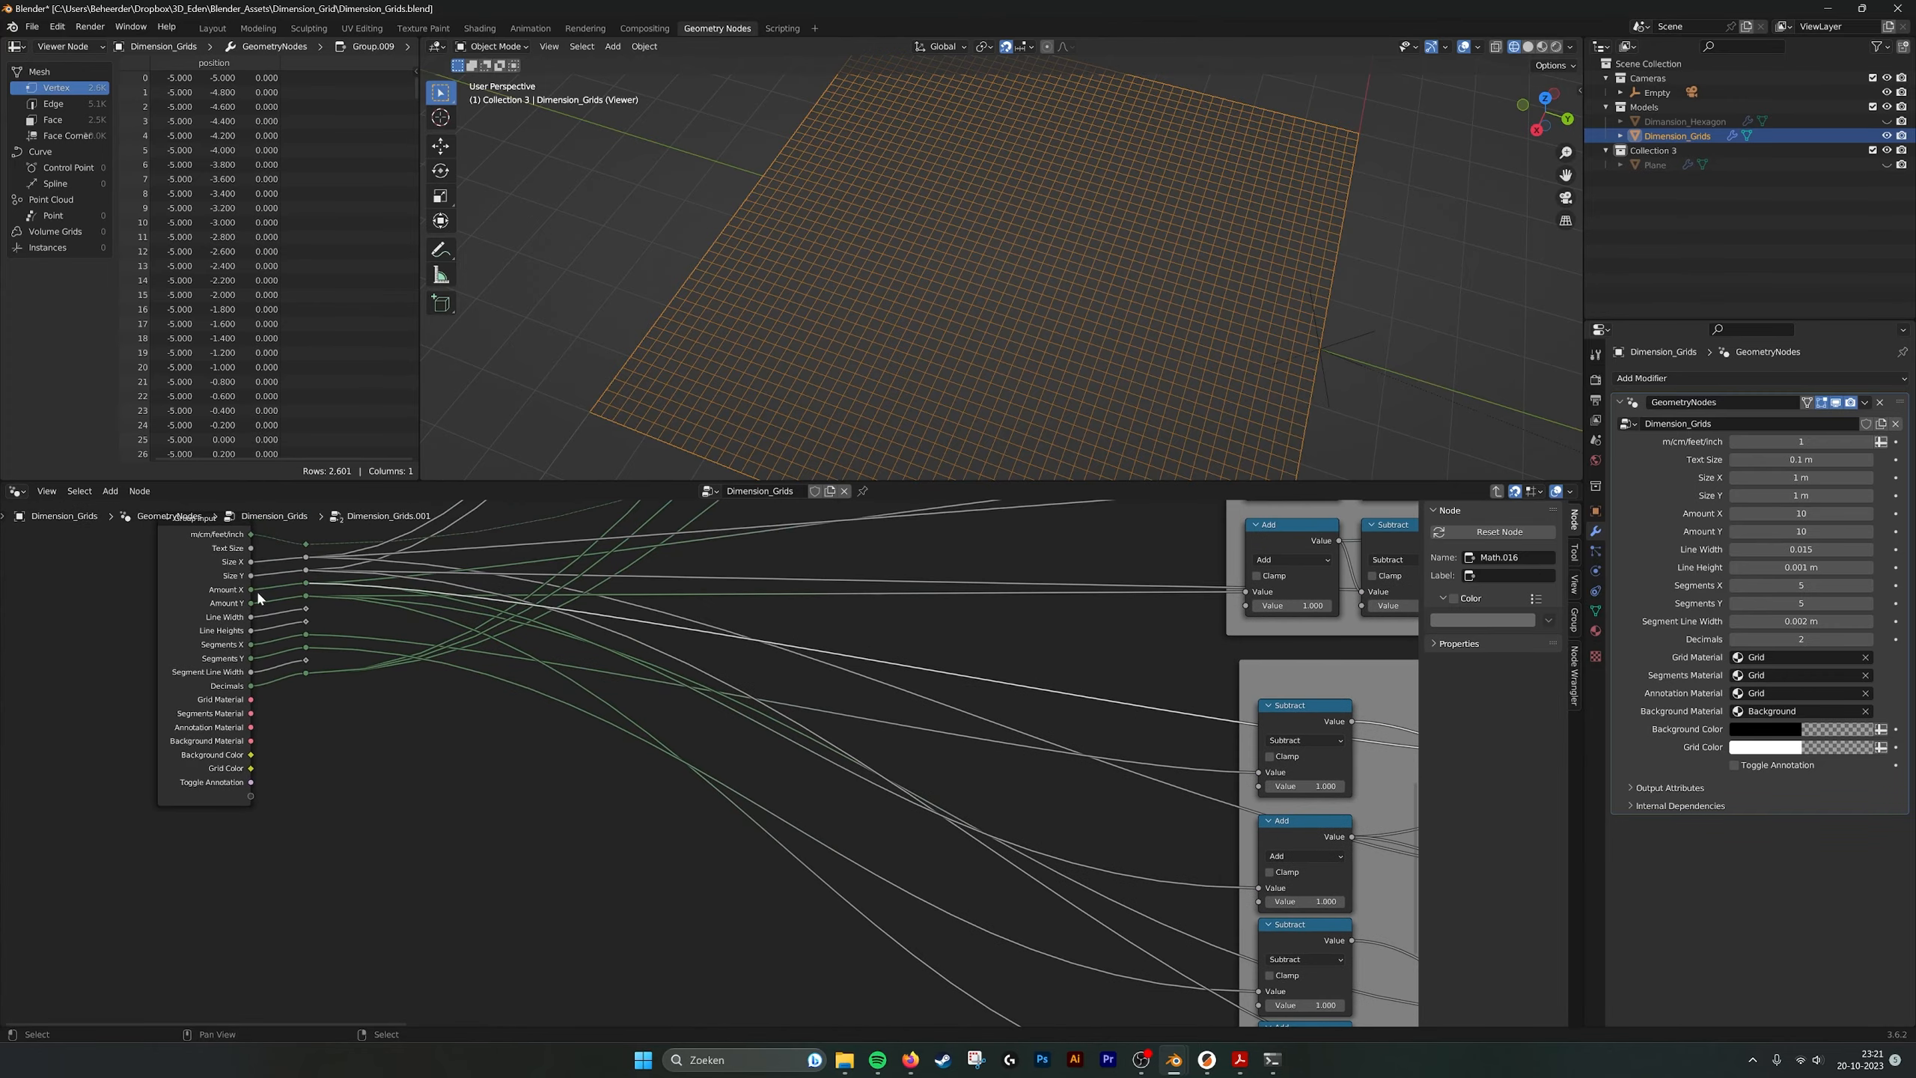
middle_drag(273, 587, 849, 680)
middle_drag(1039, 736, 598, 702)
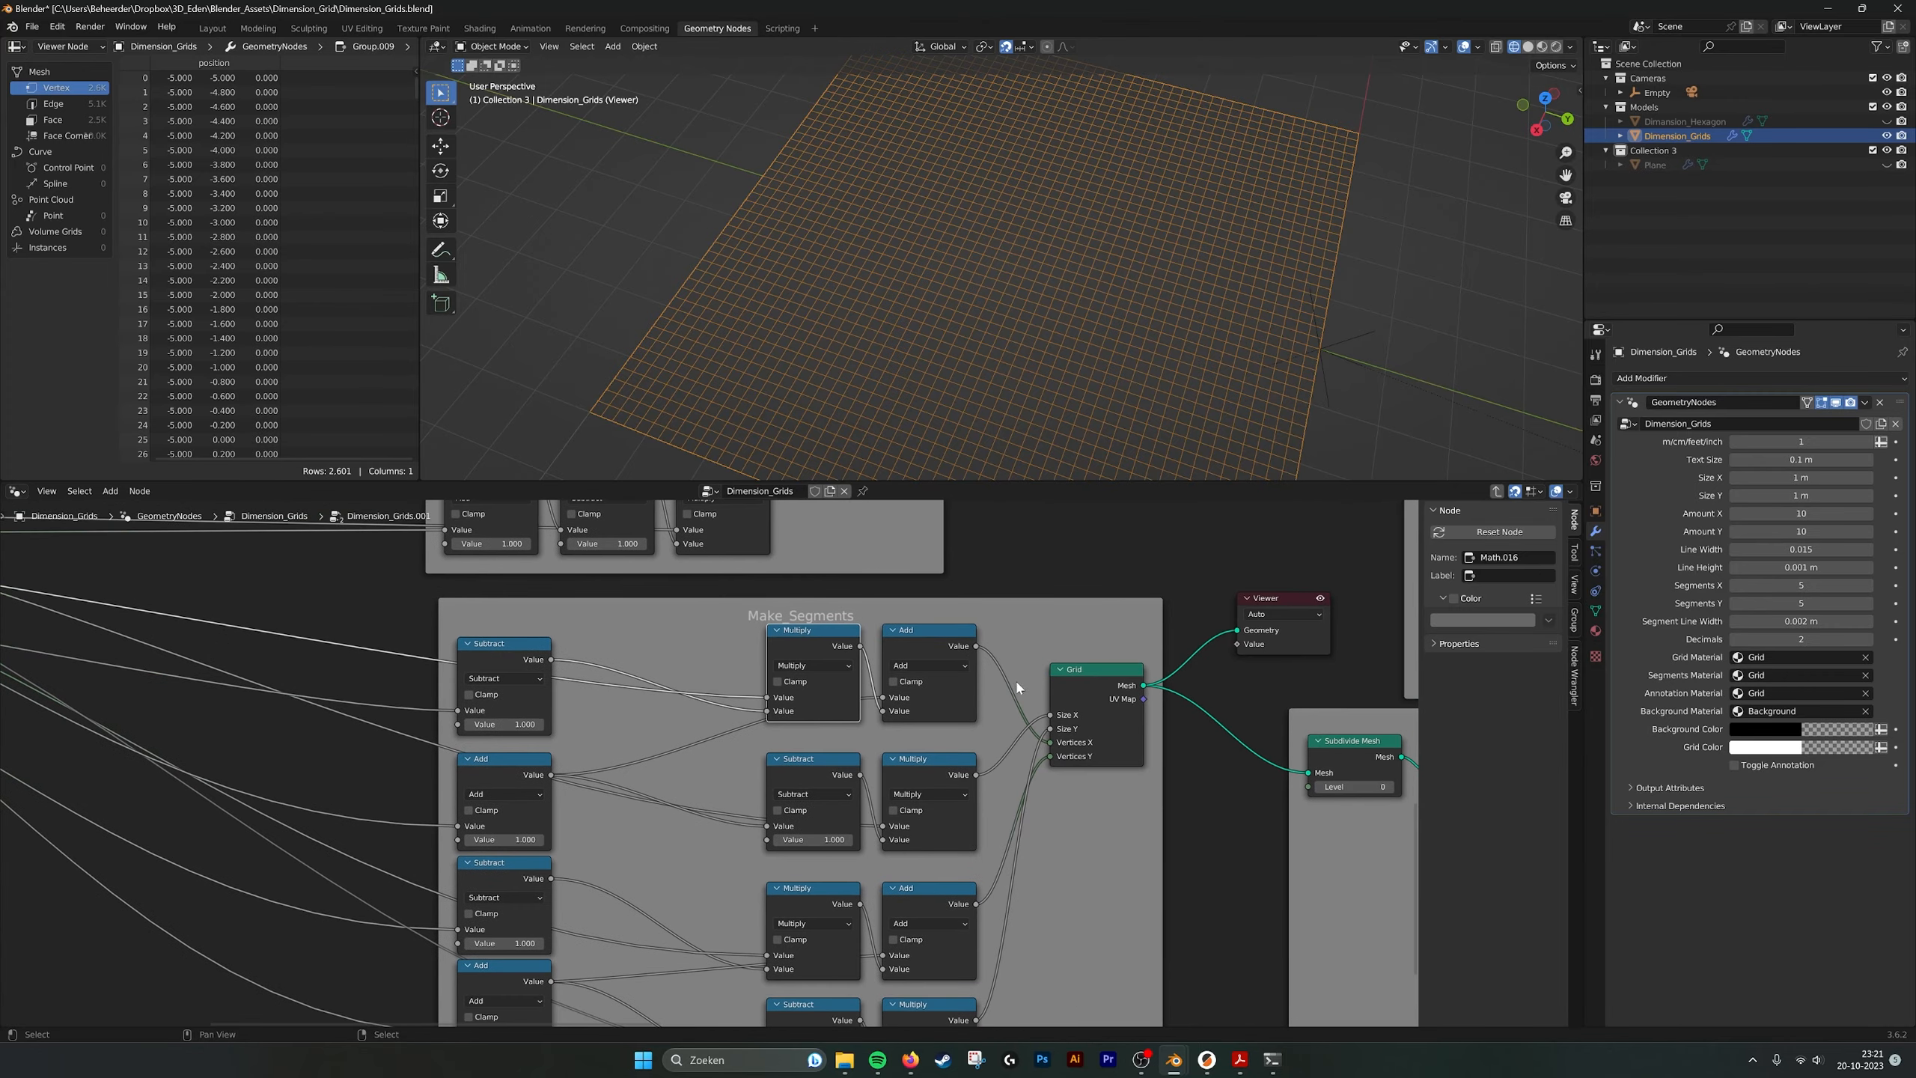
Select the uppermost Add node beside the Grid, then the first-column Add node, and trace the latter's input back to the Group Input.
click(919, 634)
middle_drag(1200, 657, 1091, 649)
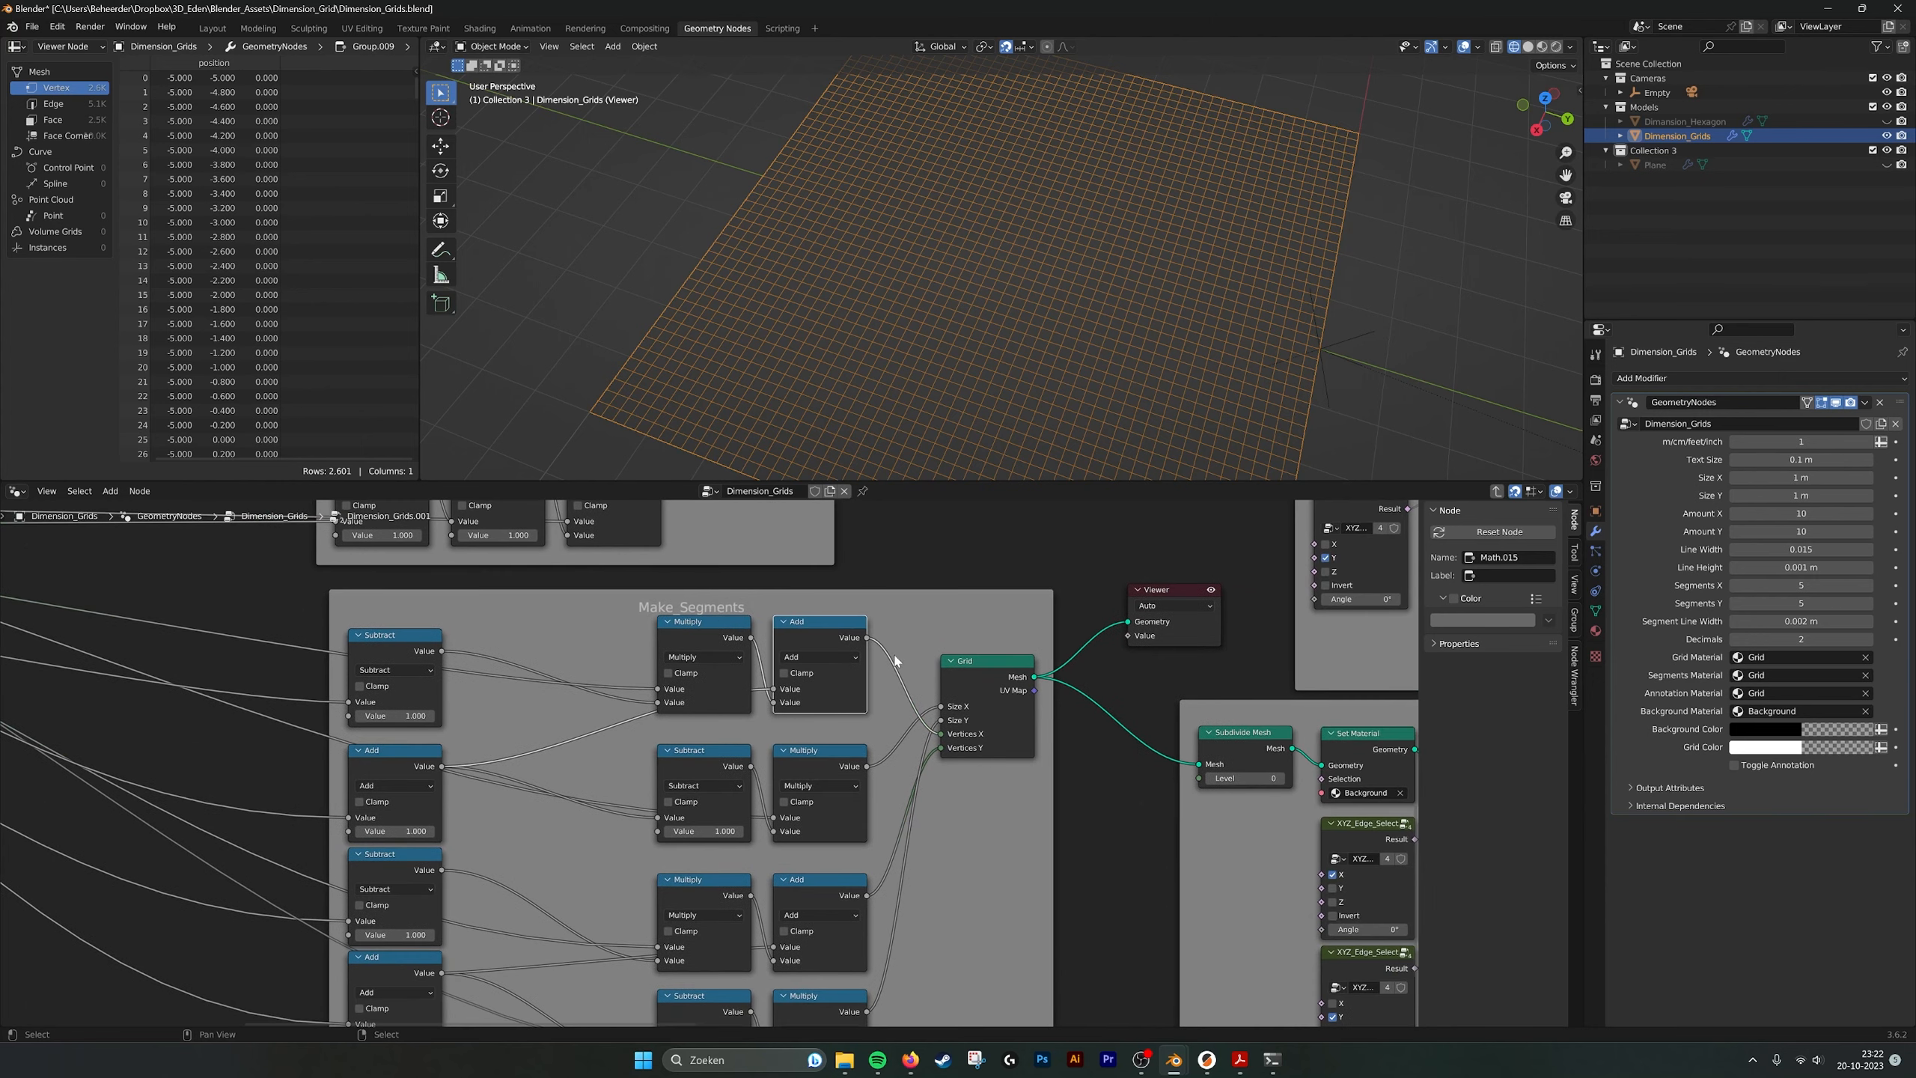
middle_drag(639, 707, 805, 632)
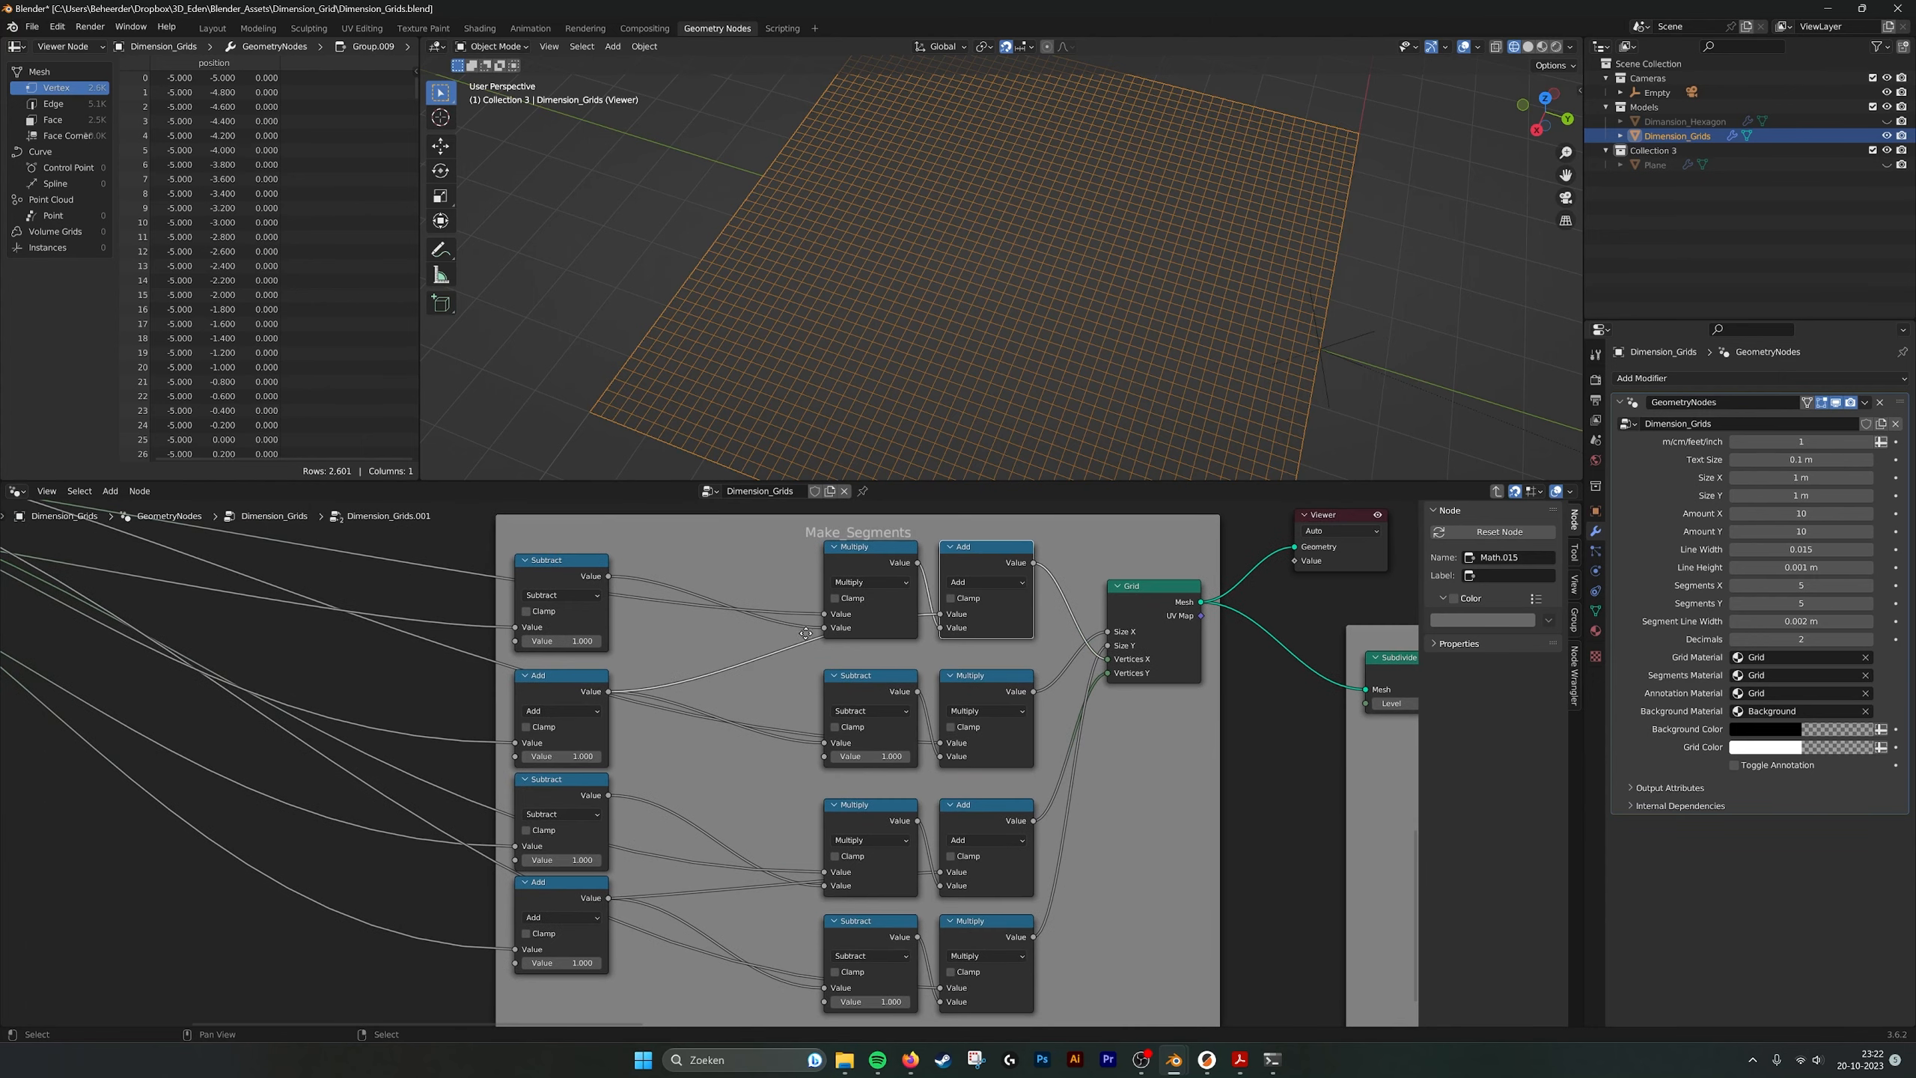
click(562, 670)
middle_drag(446, 658, 1251, 838)
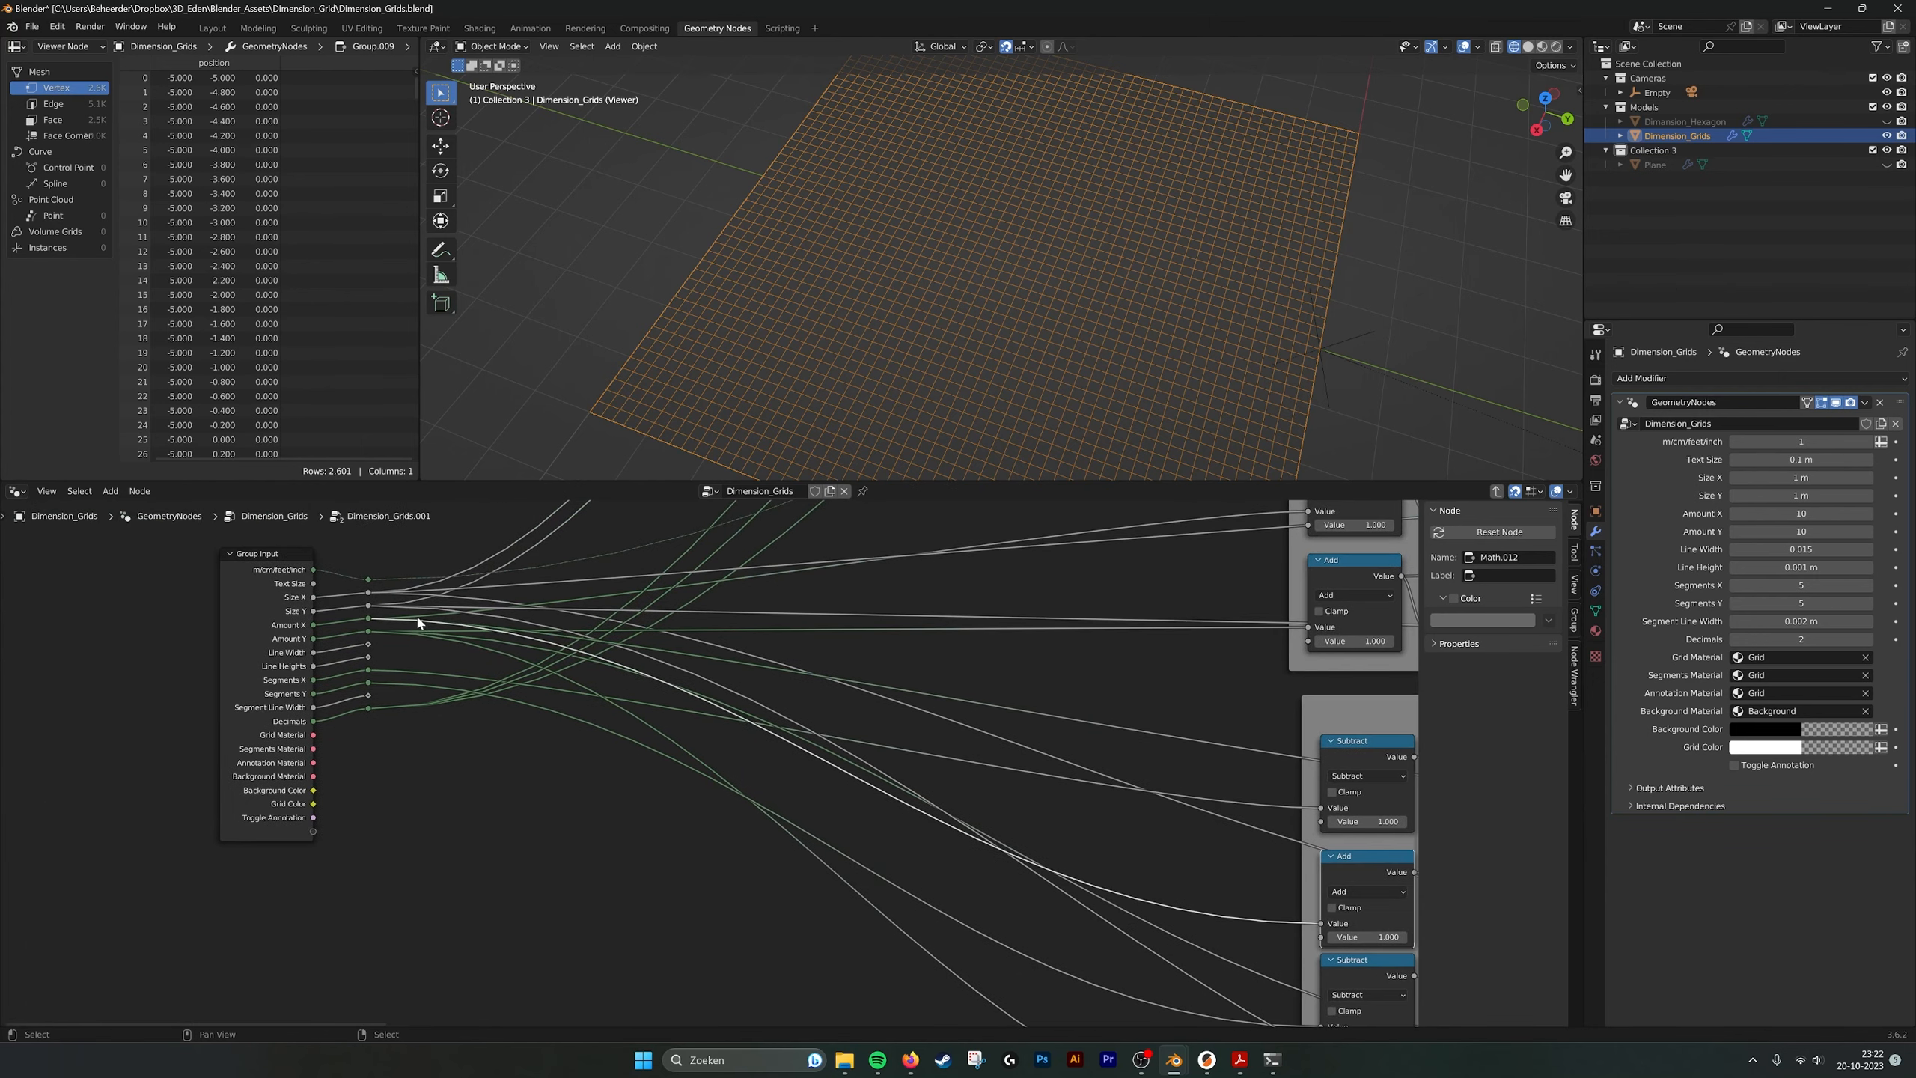
middle_drag(1275, 758, 618, 663)
middle_drag(1379, 739, 932, 703)
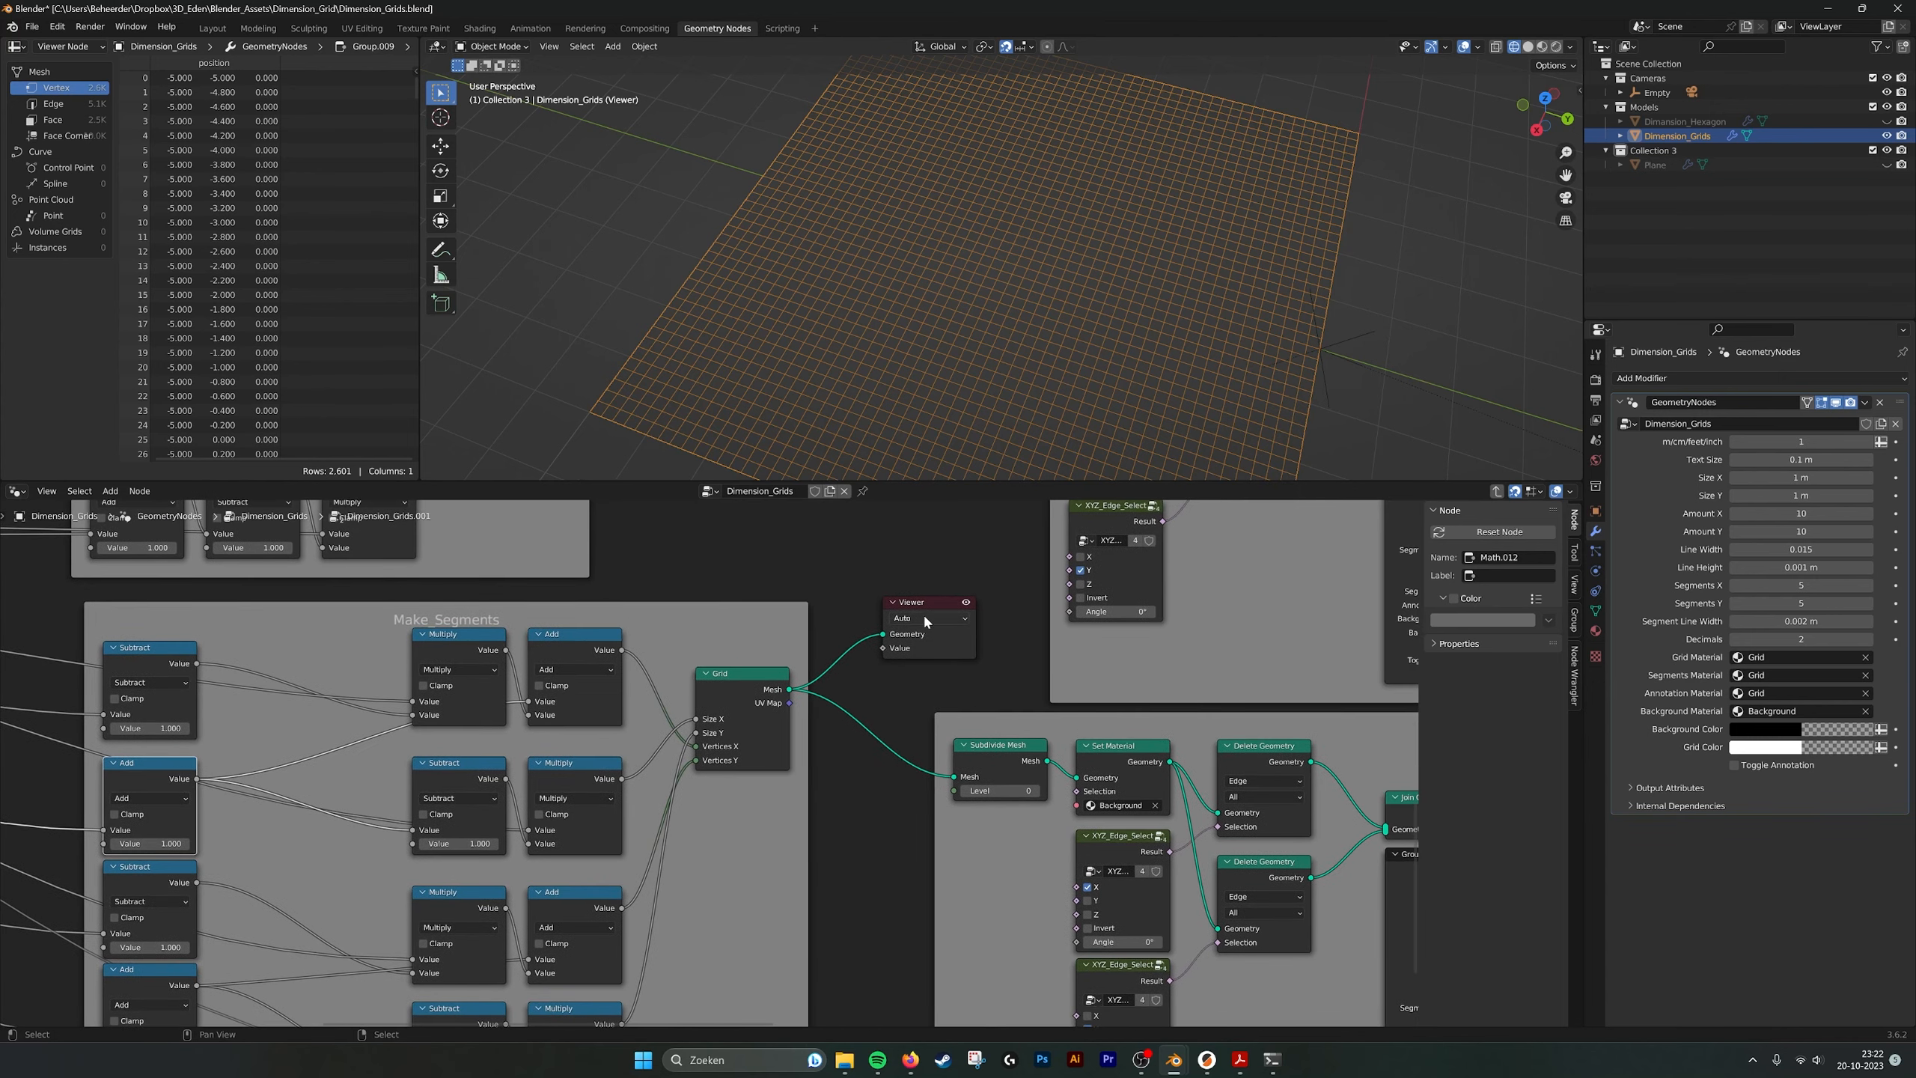
Preview the upper and then the lower Delete Geometry output of the lower Thicken Grid frame through the Viewer.
scroll(716, 724, up, 1)
middle_drag(769, 676, 719, 585)
scroll(771, 736, down, 2)
scroll(728, 654, up, 2)
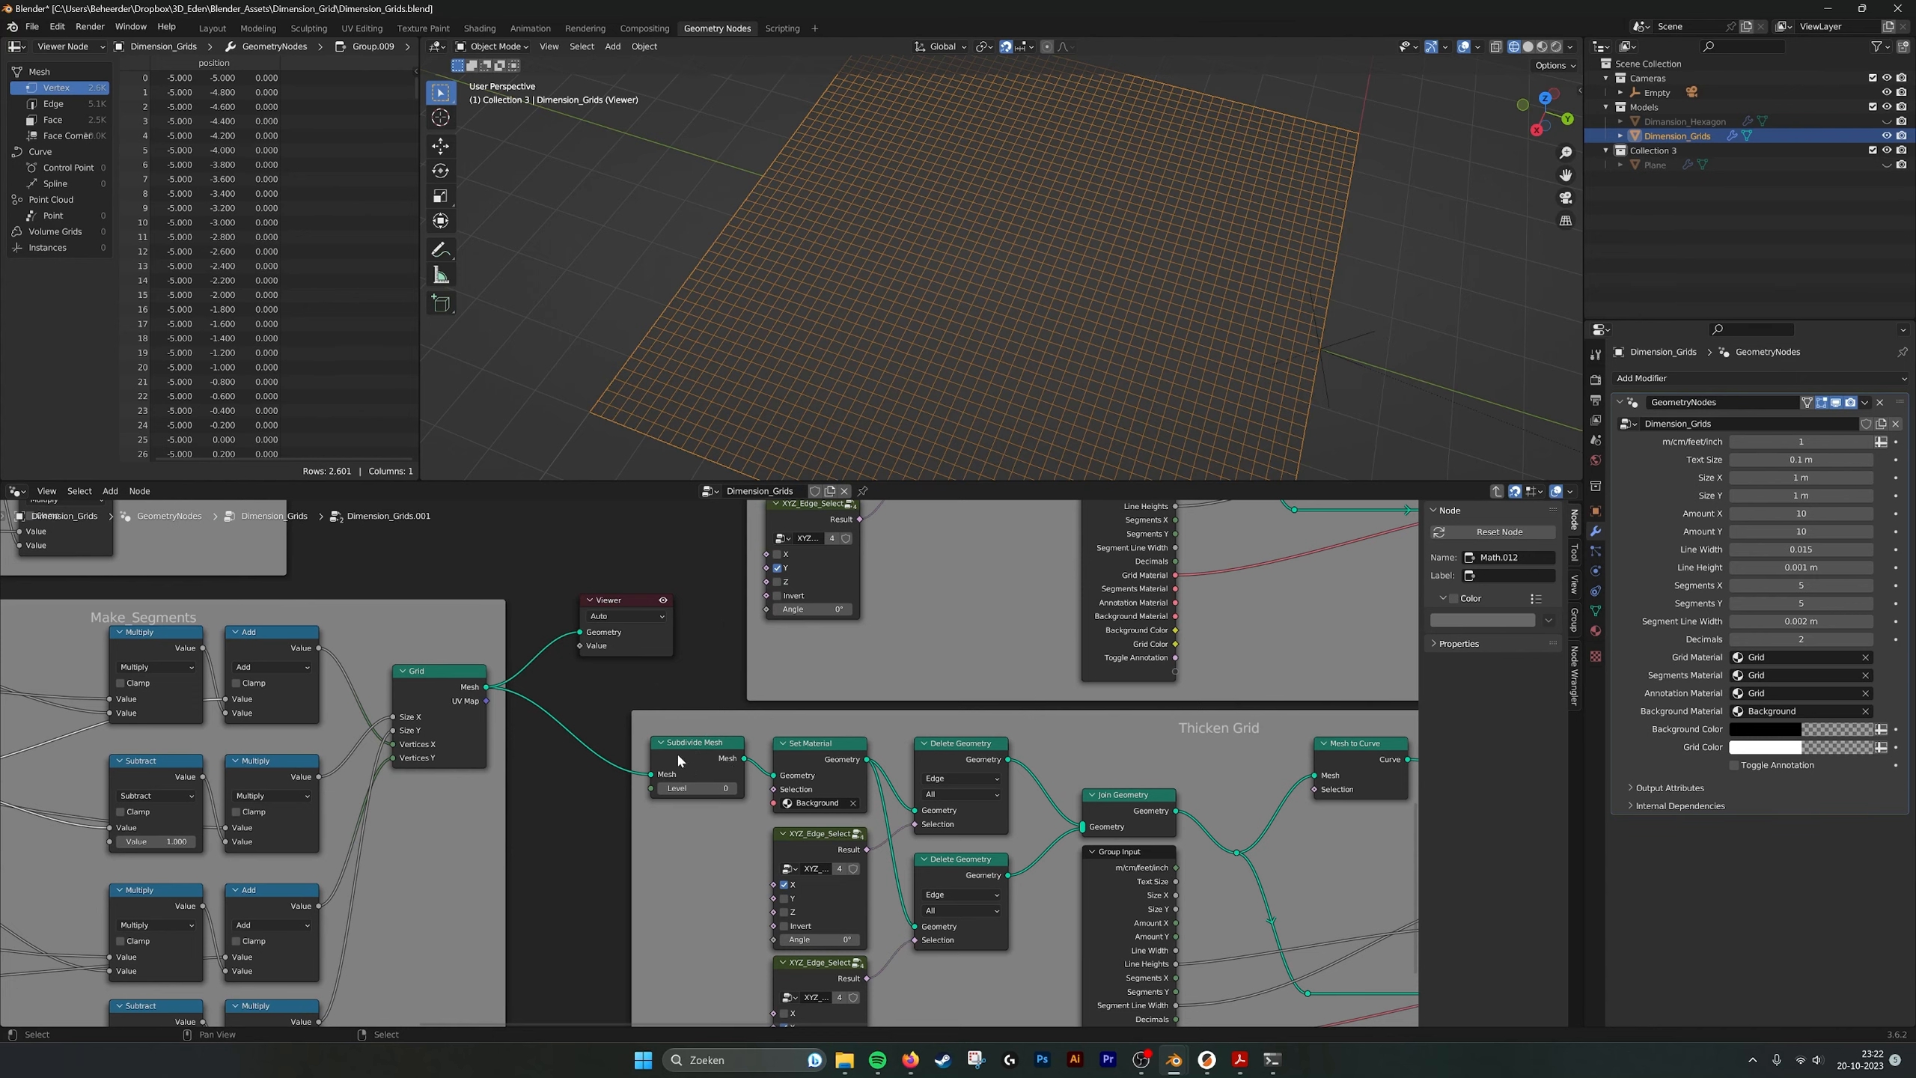
middle_drag(816, 735, 675, 680)
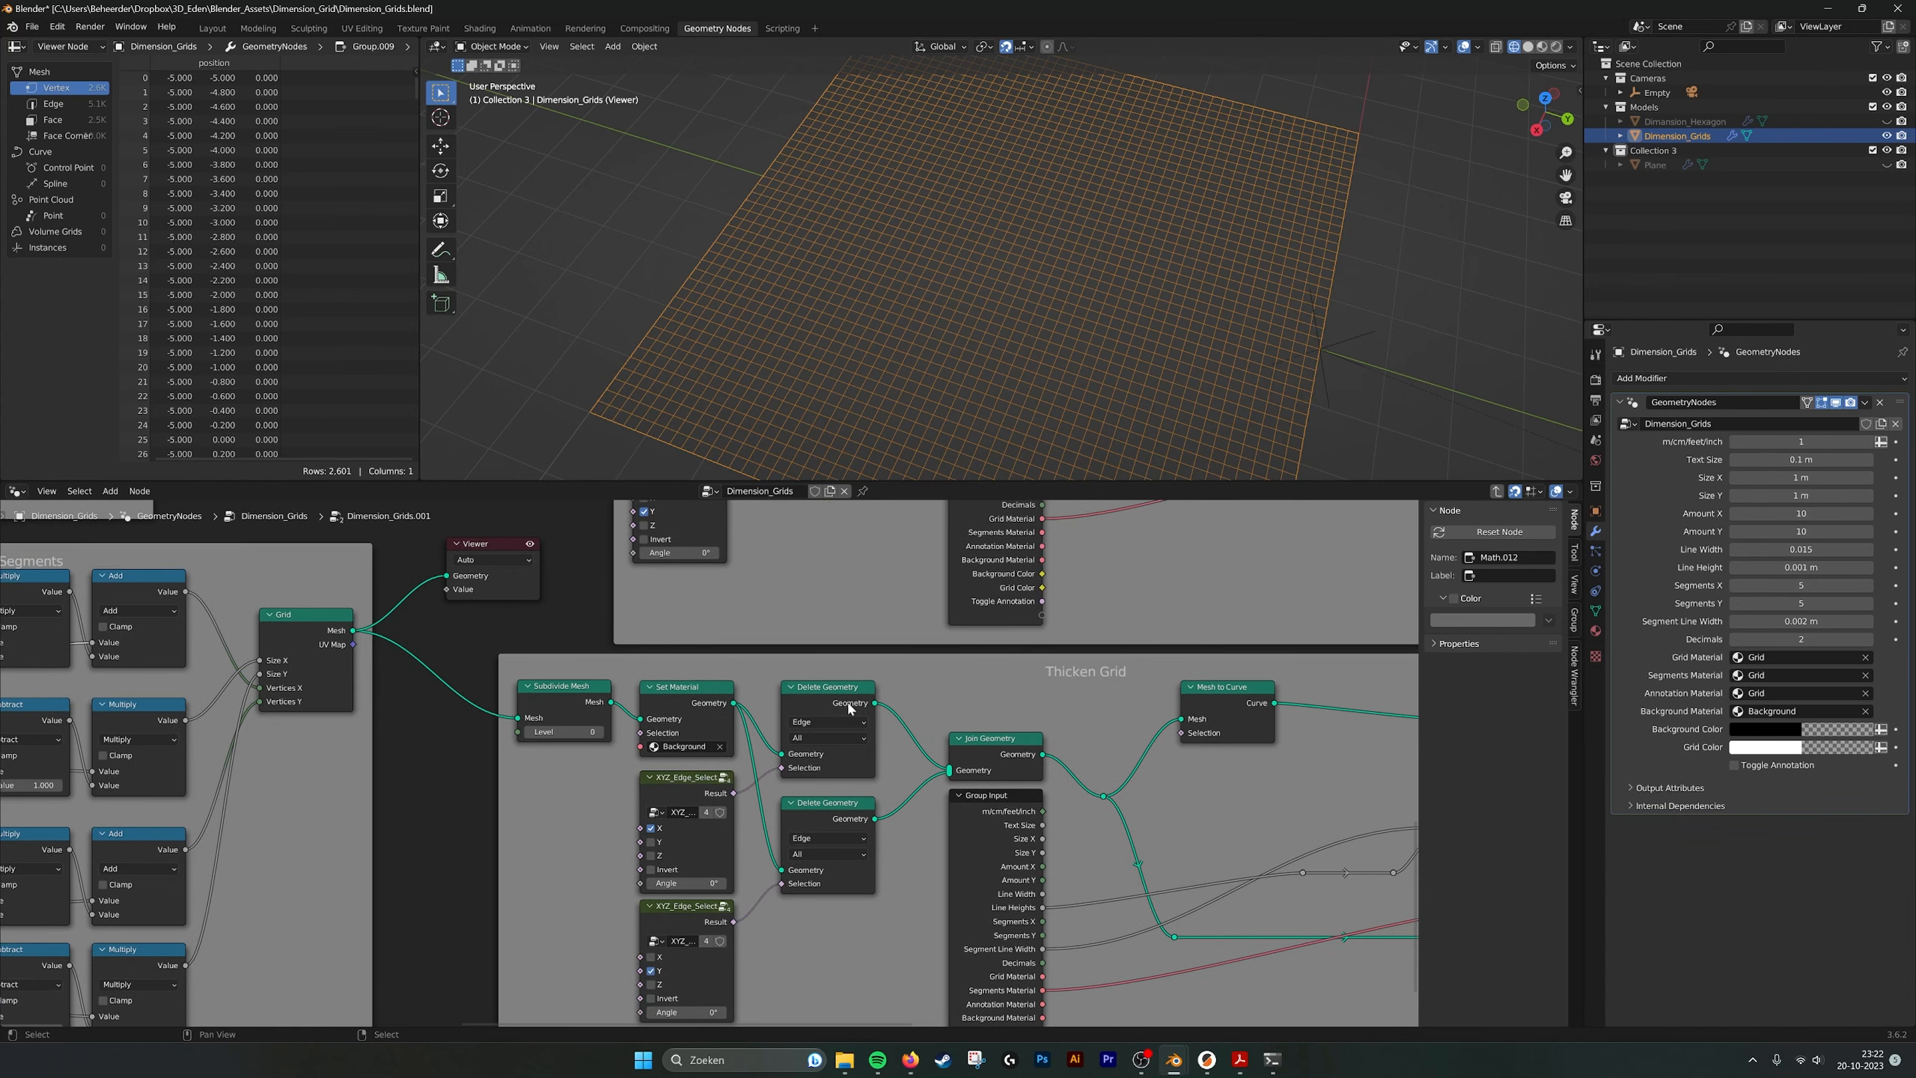
middle_drag(849, 707, 872, 670)
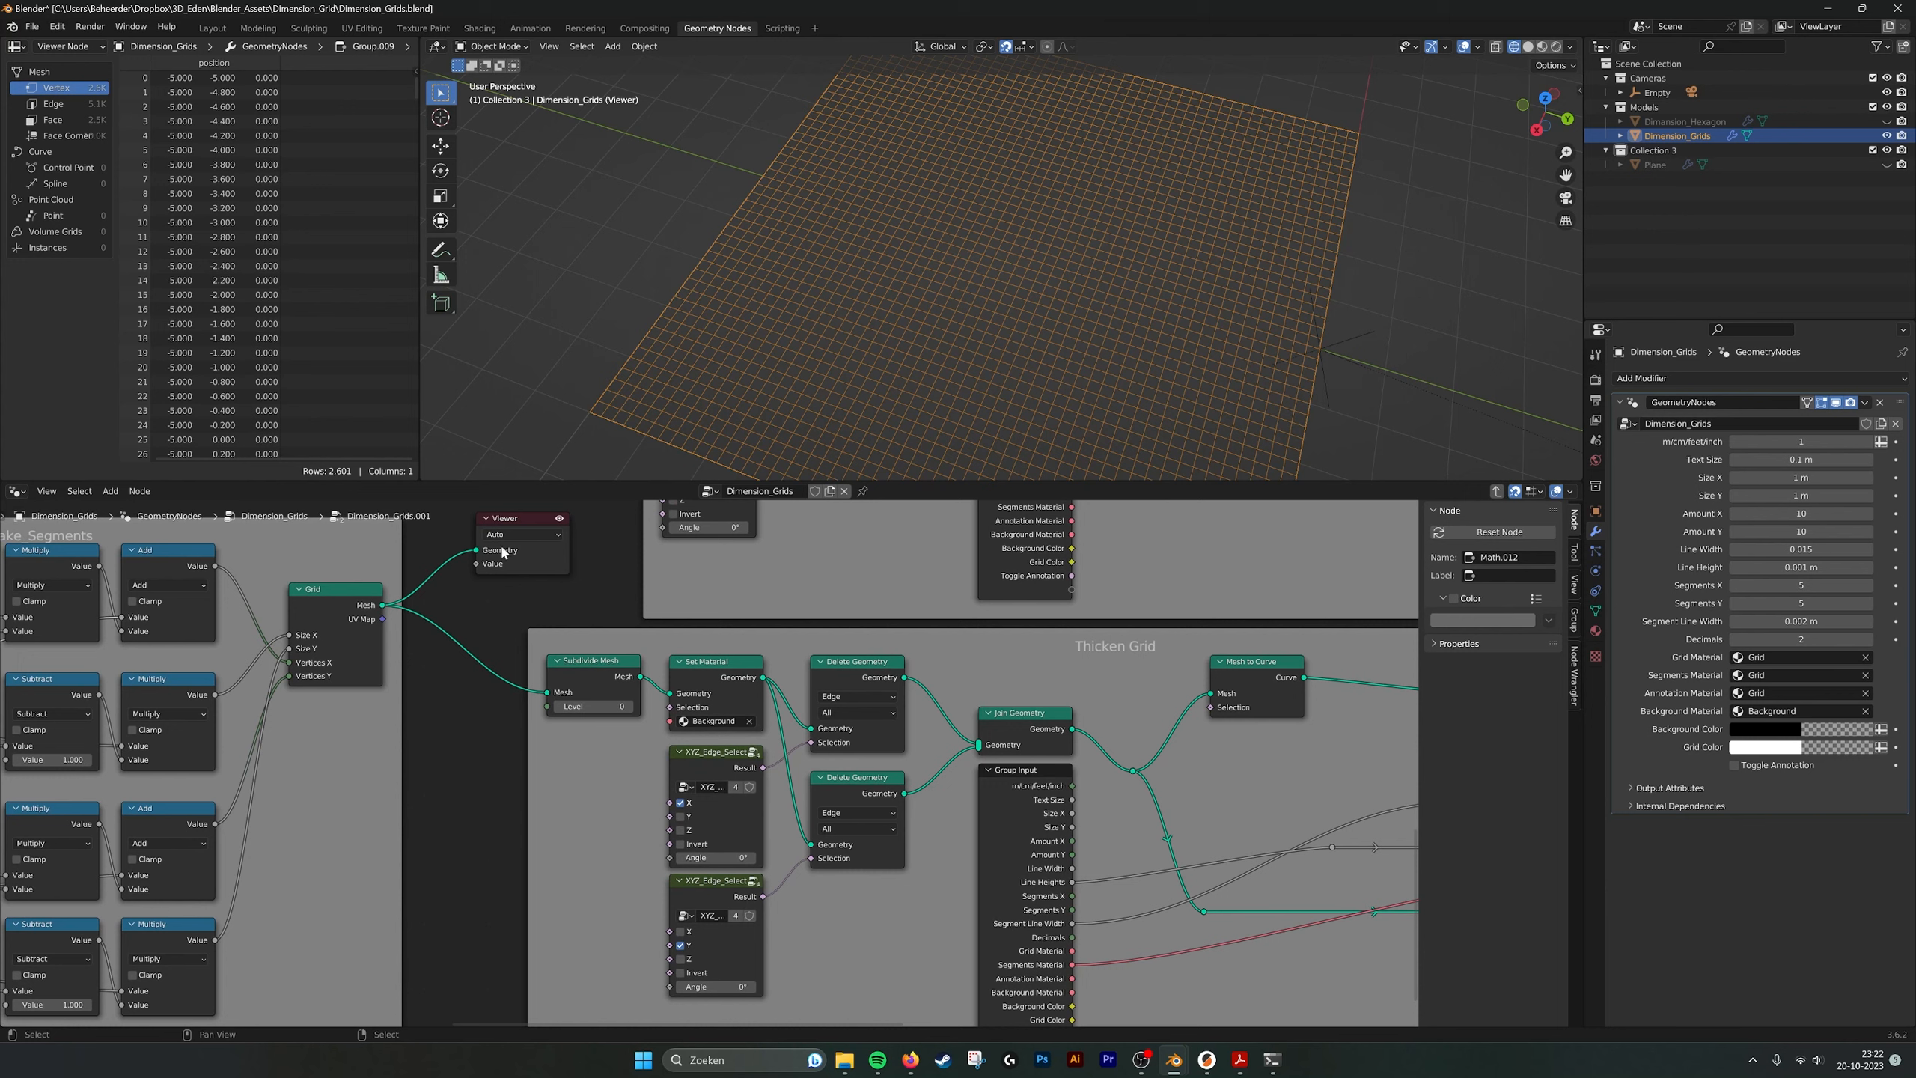
drag(502, 549, 514, 562)
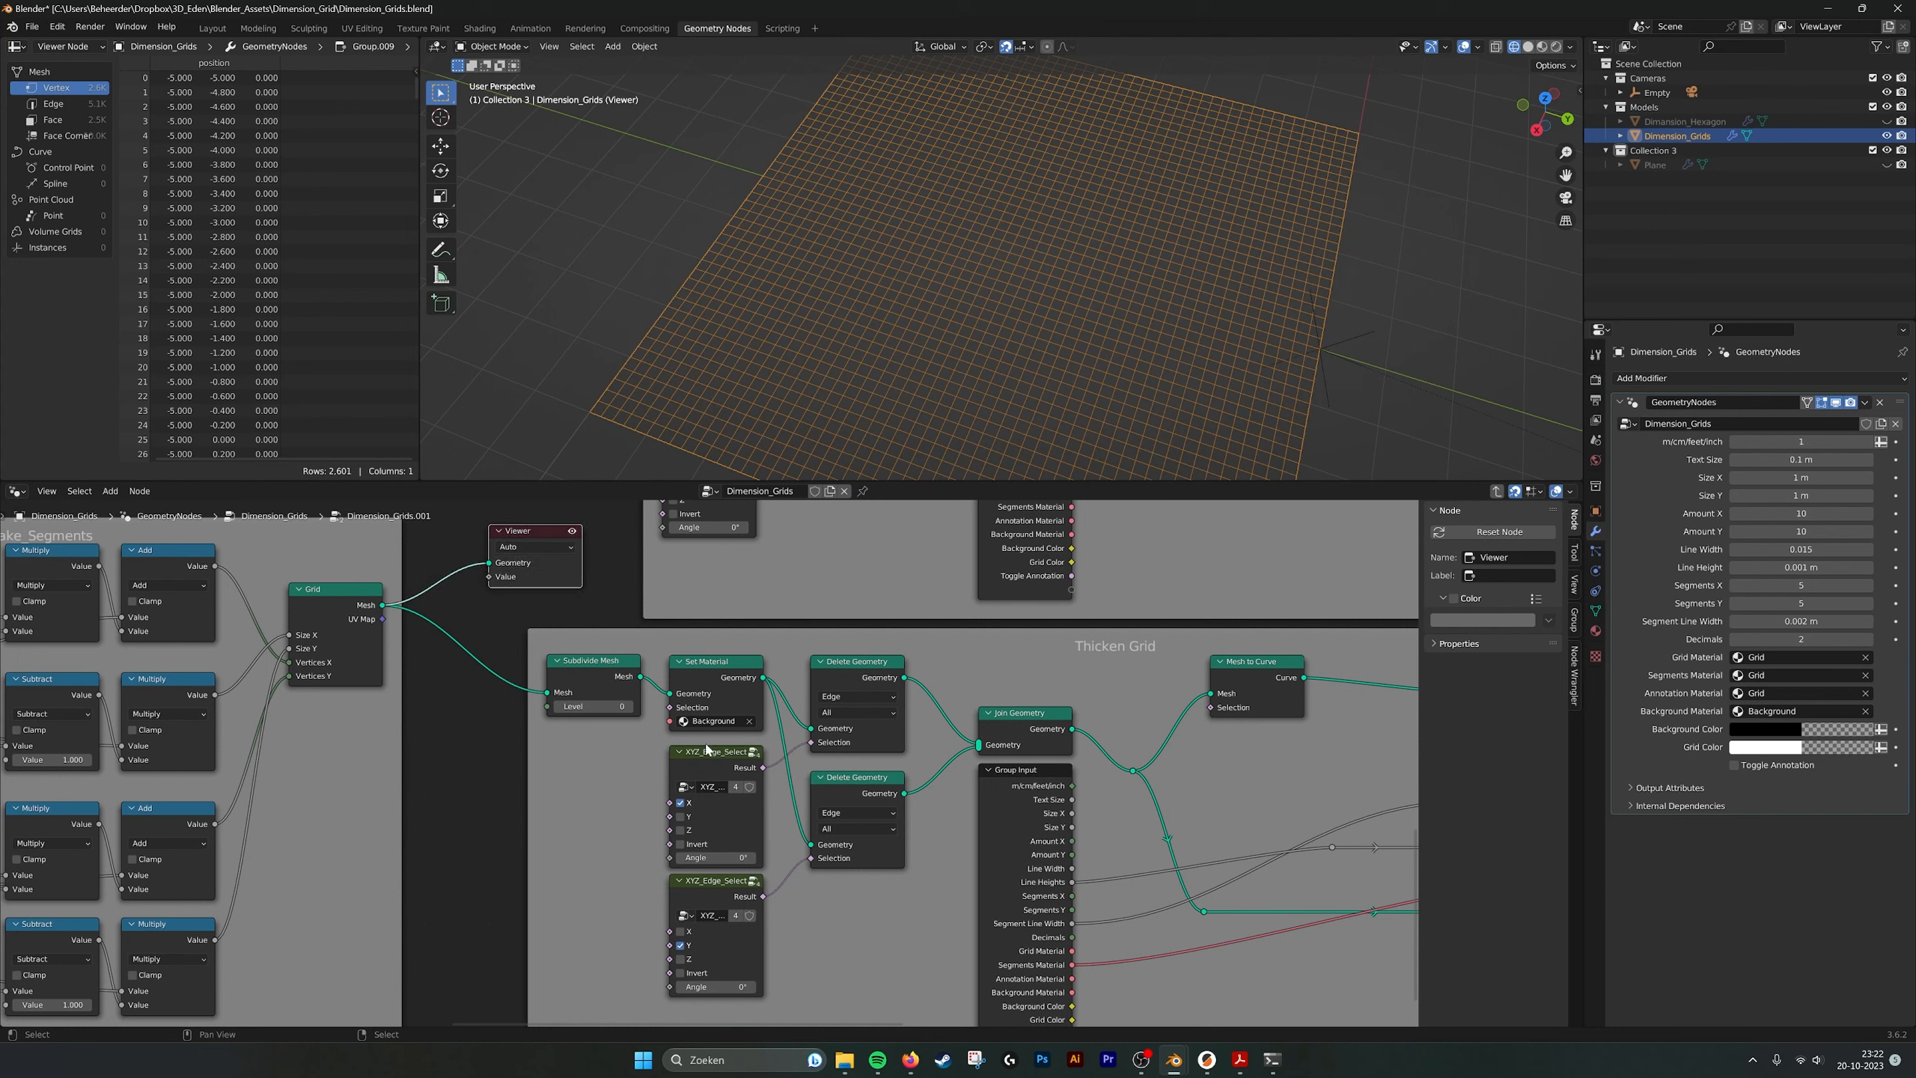
ctrl+shift+click(860, 683)
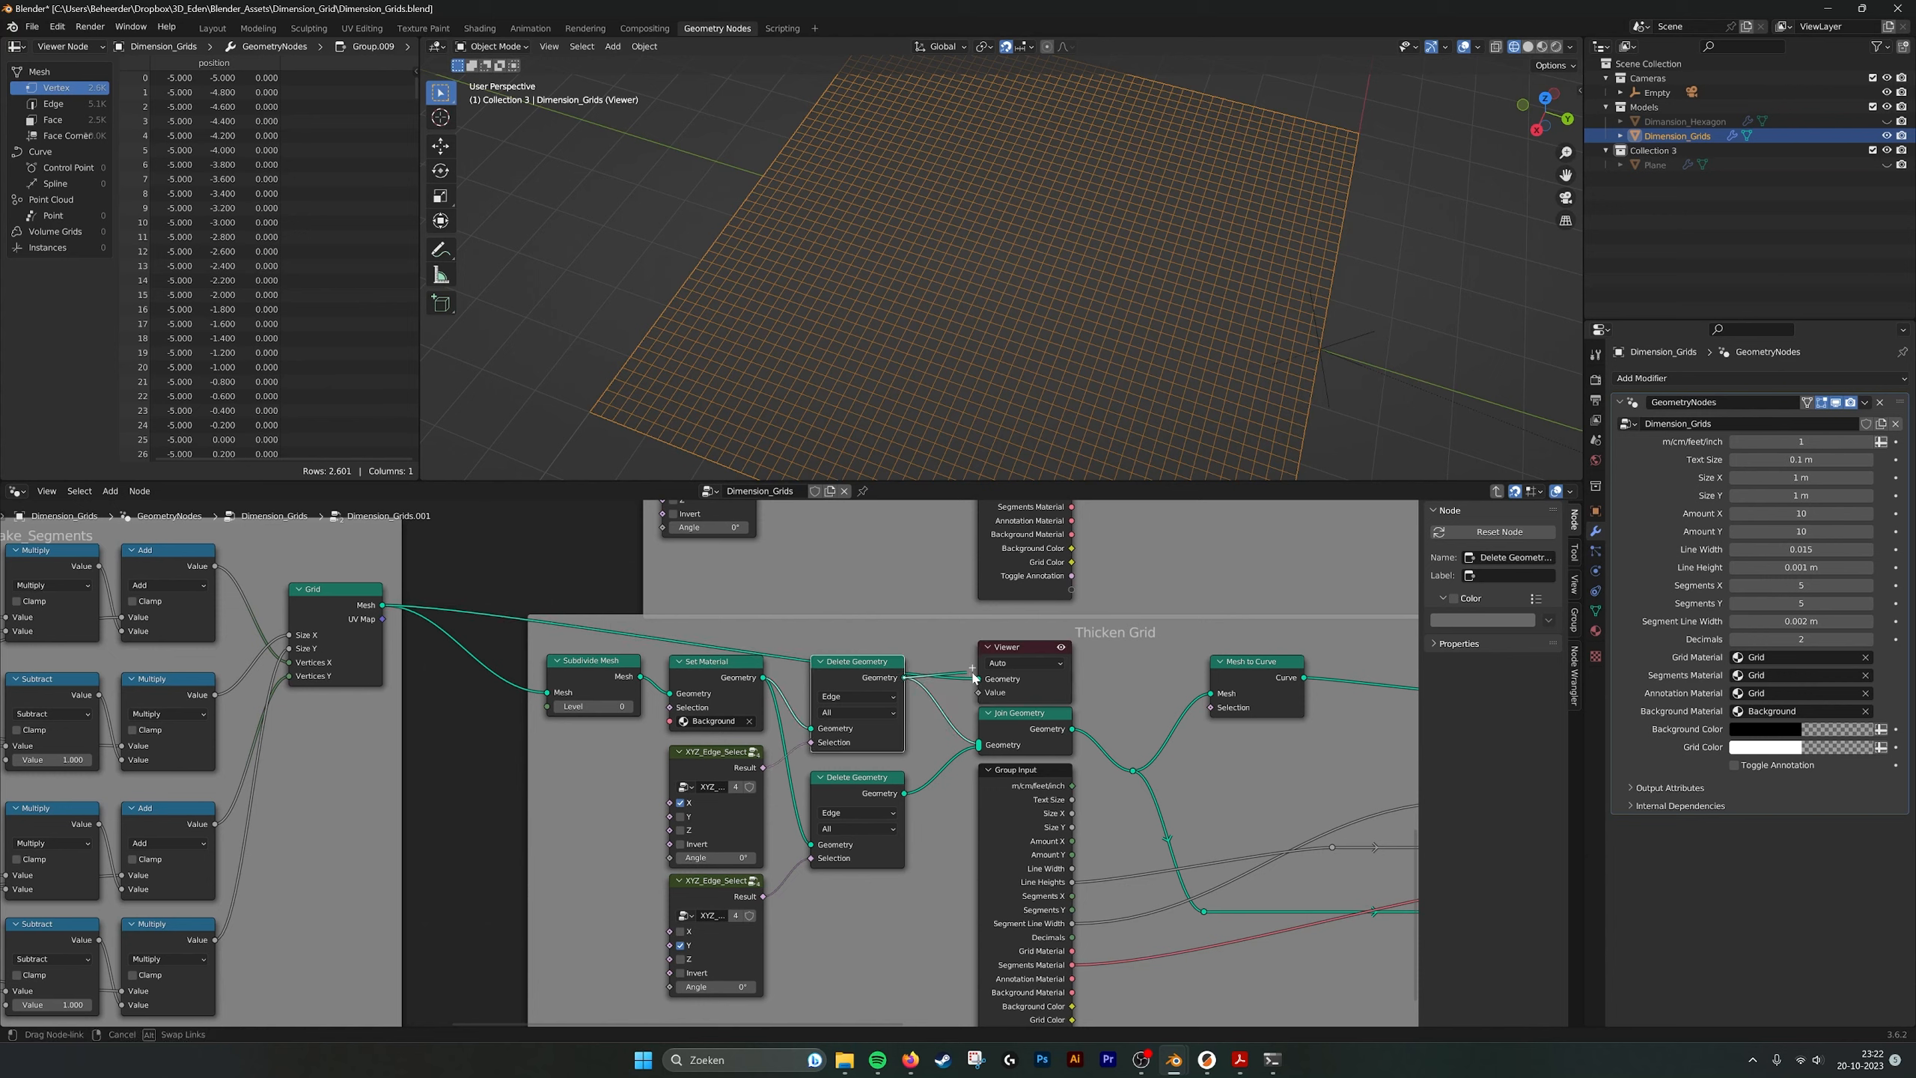
ctrl+shift+click(901, 684)
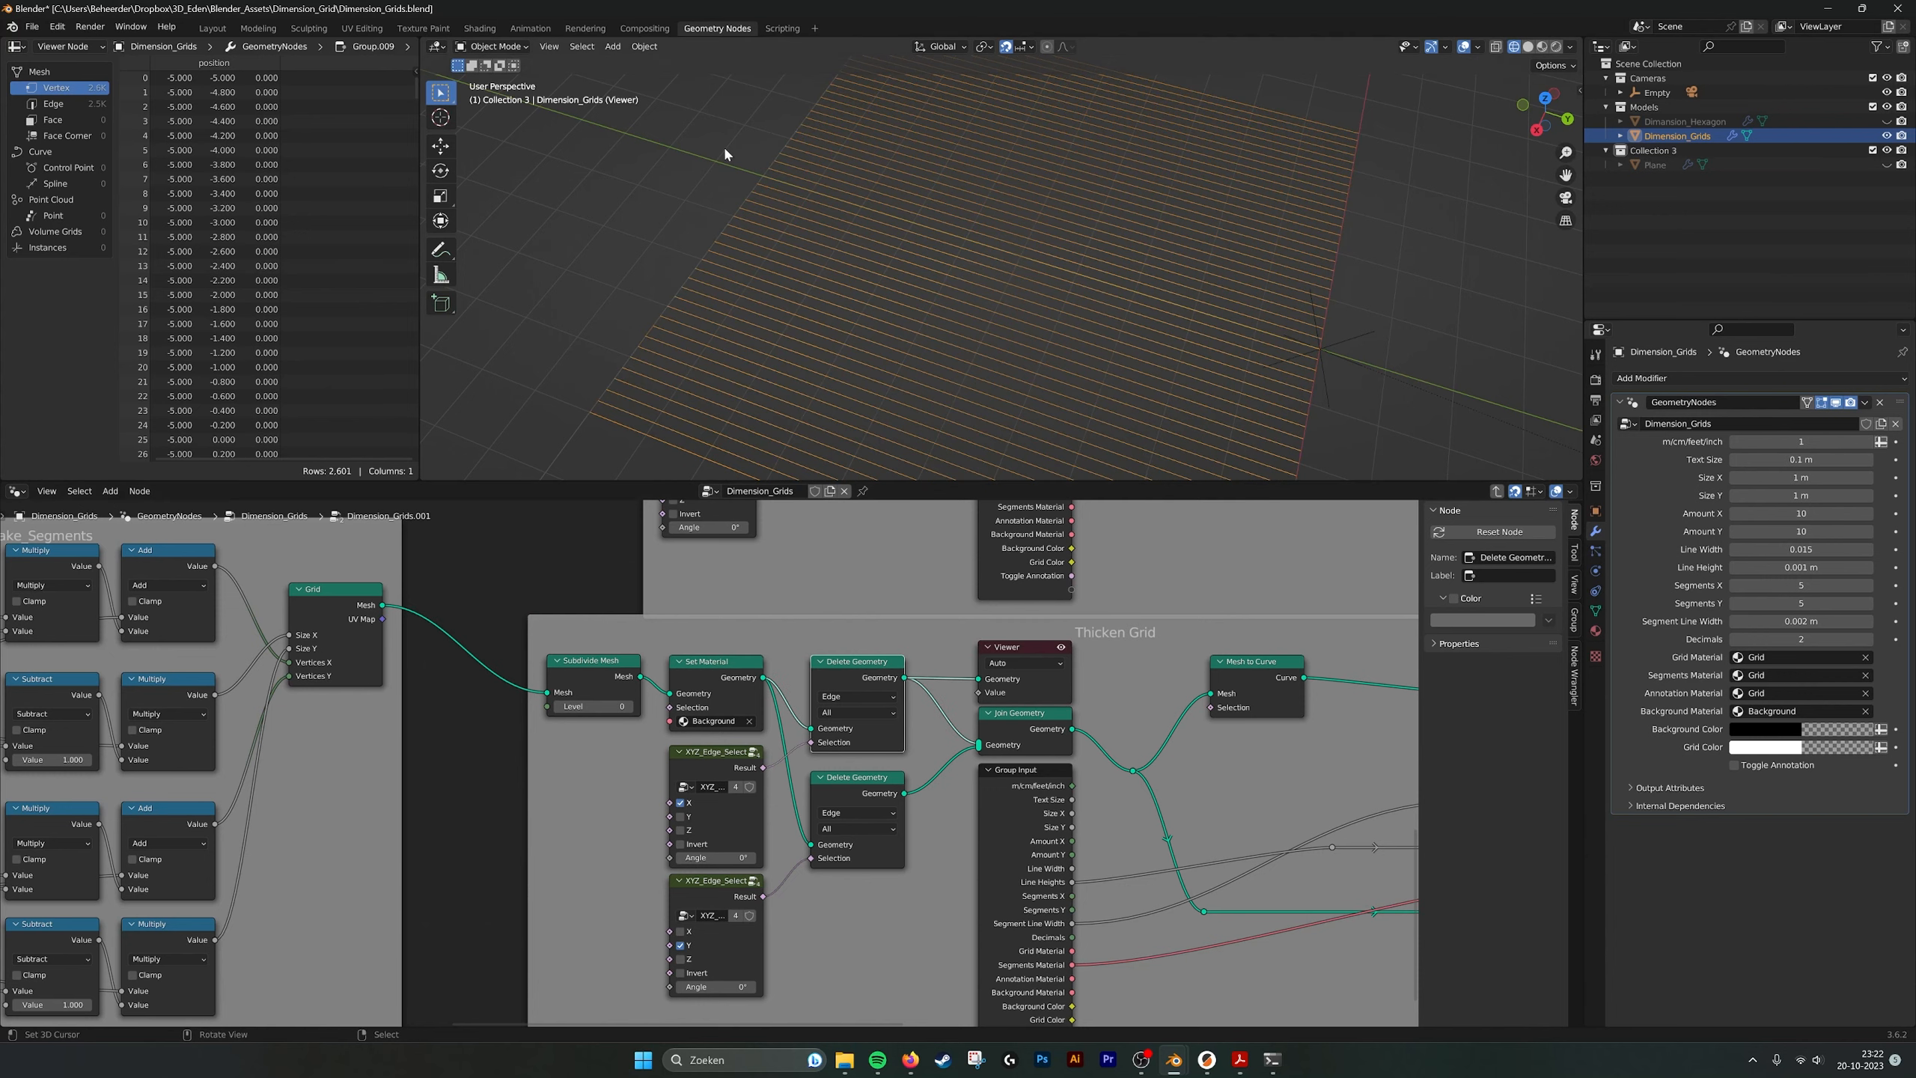
ctrl+shift+click(897, 792)
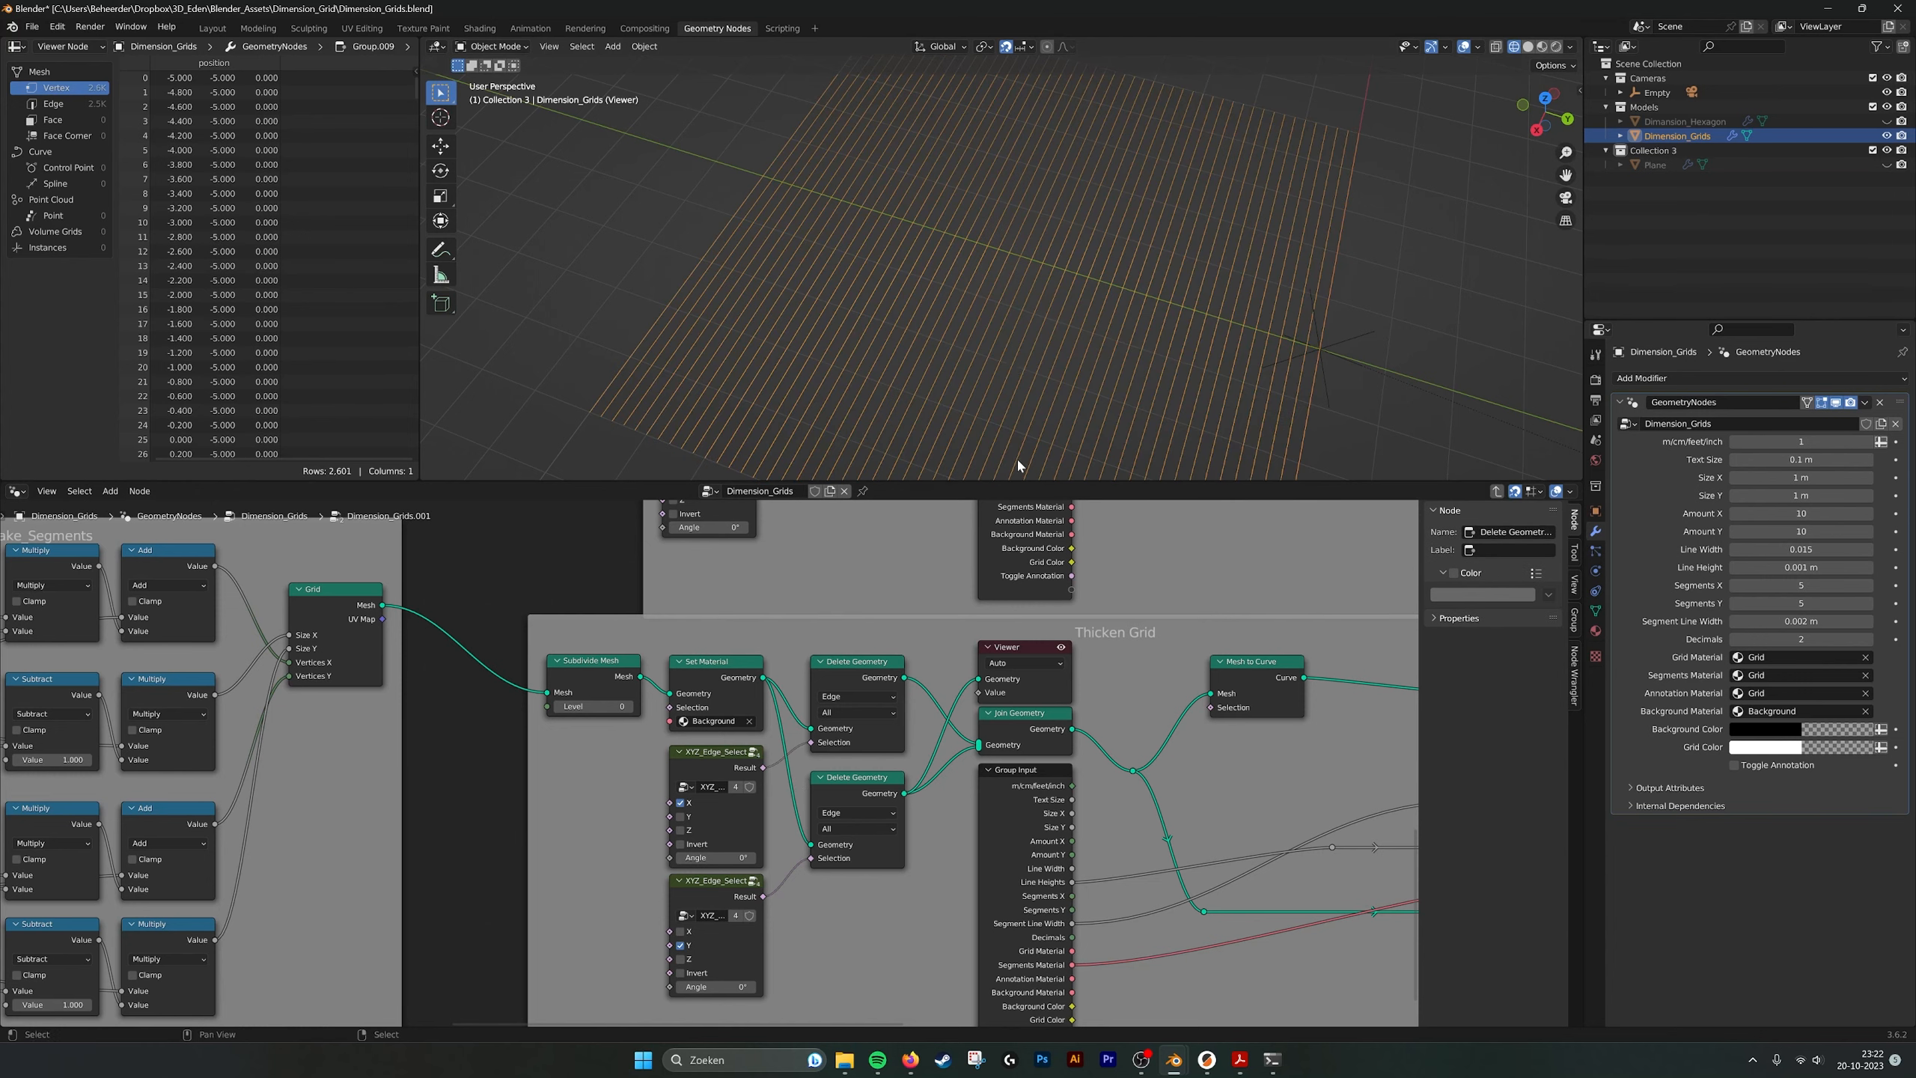
Connect the Join Geometry output to the Viewer and move the Viewer past the Set Shade Smooth node.
middle_drag(1018, 660, 862, 608)
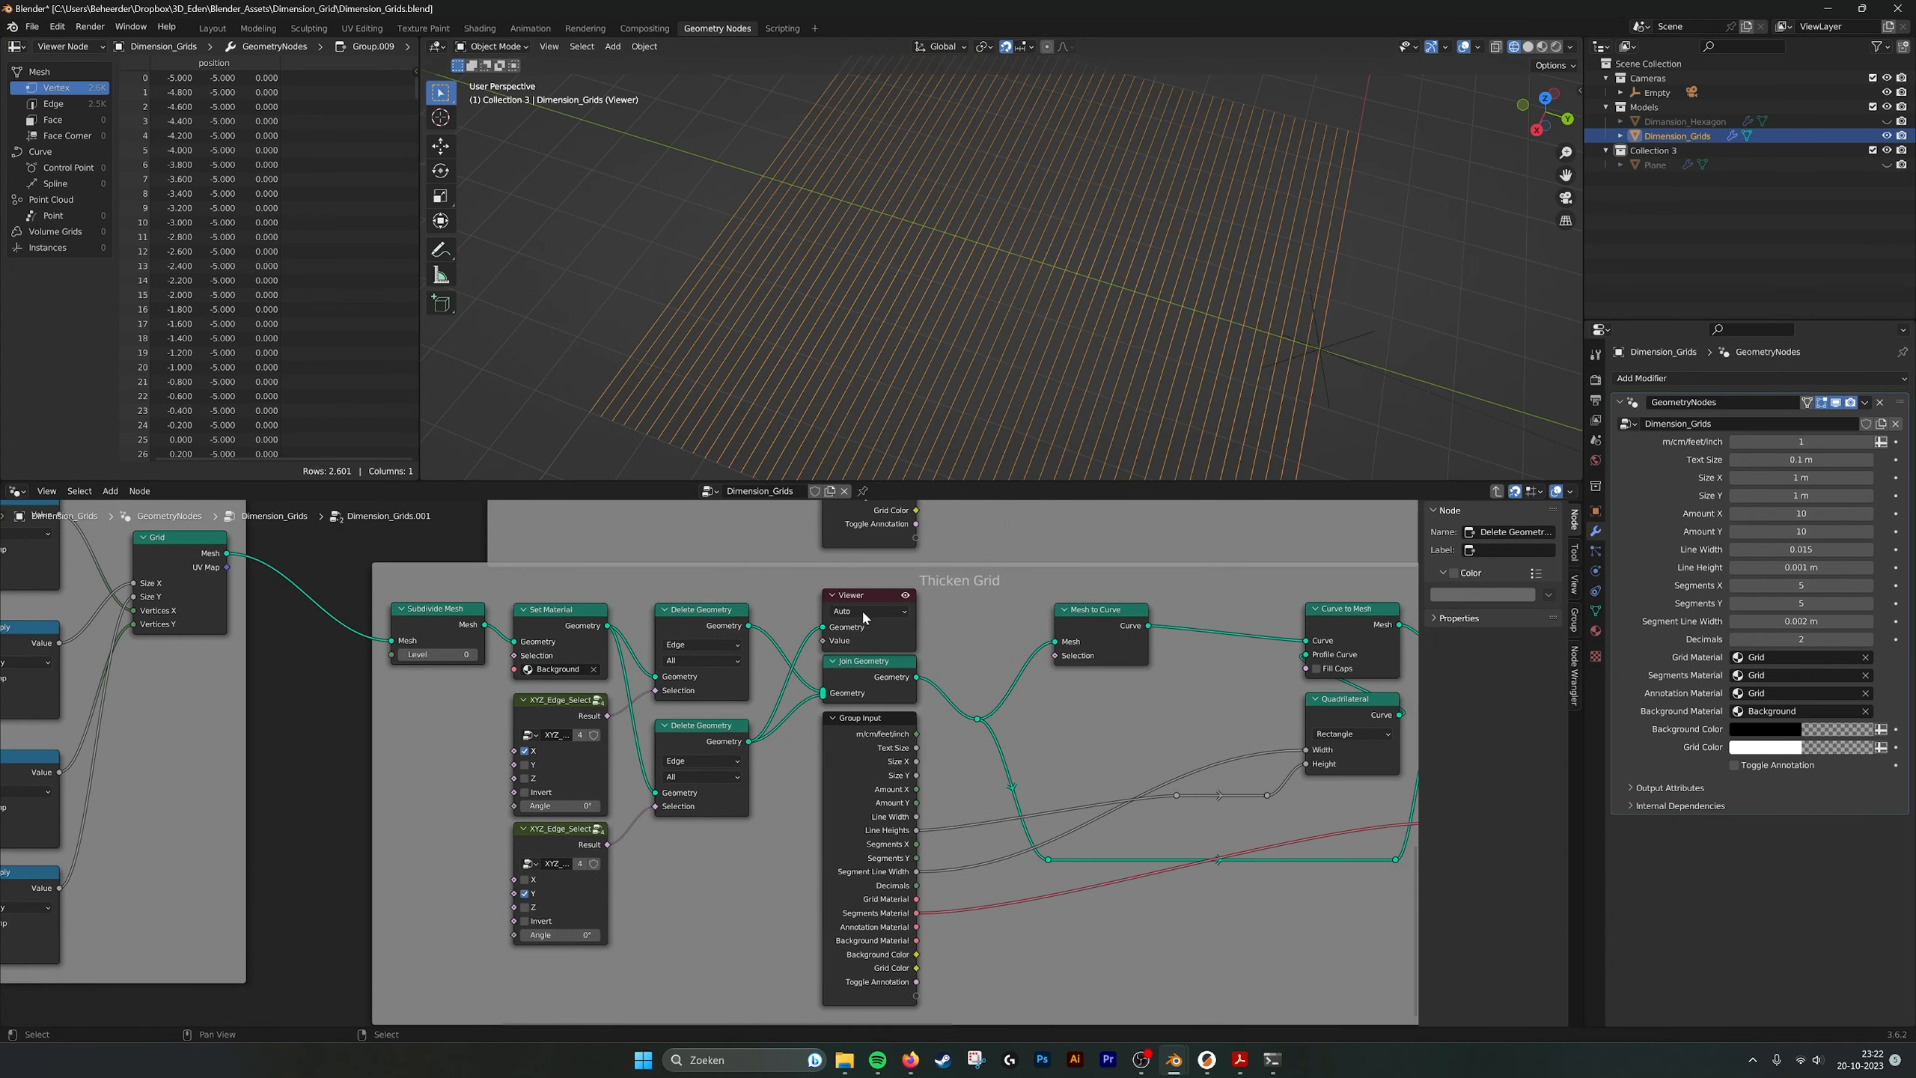
ctrl+shift+click(909, 678)
drag(873, 601, 1234, 679)
middle_drag(1231, 671, 868, 604)
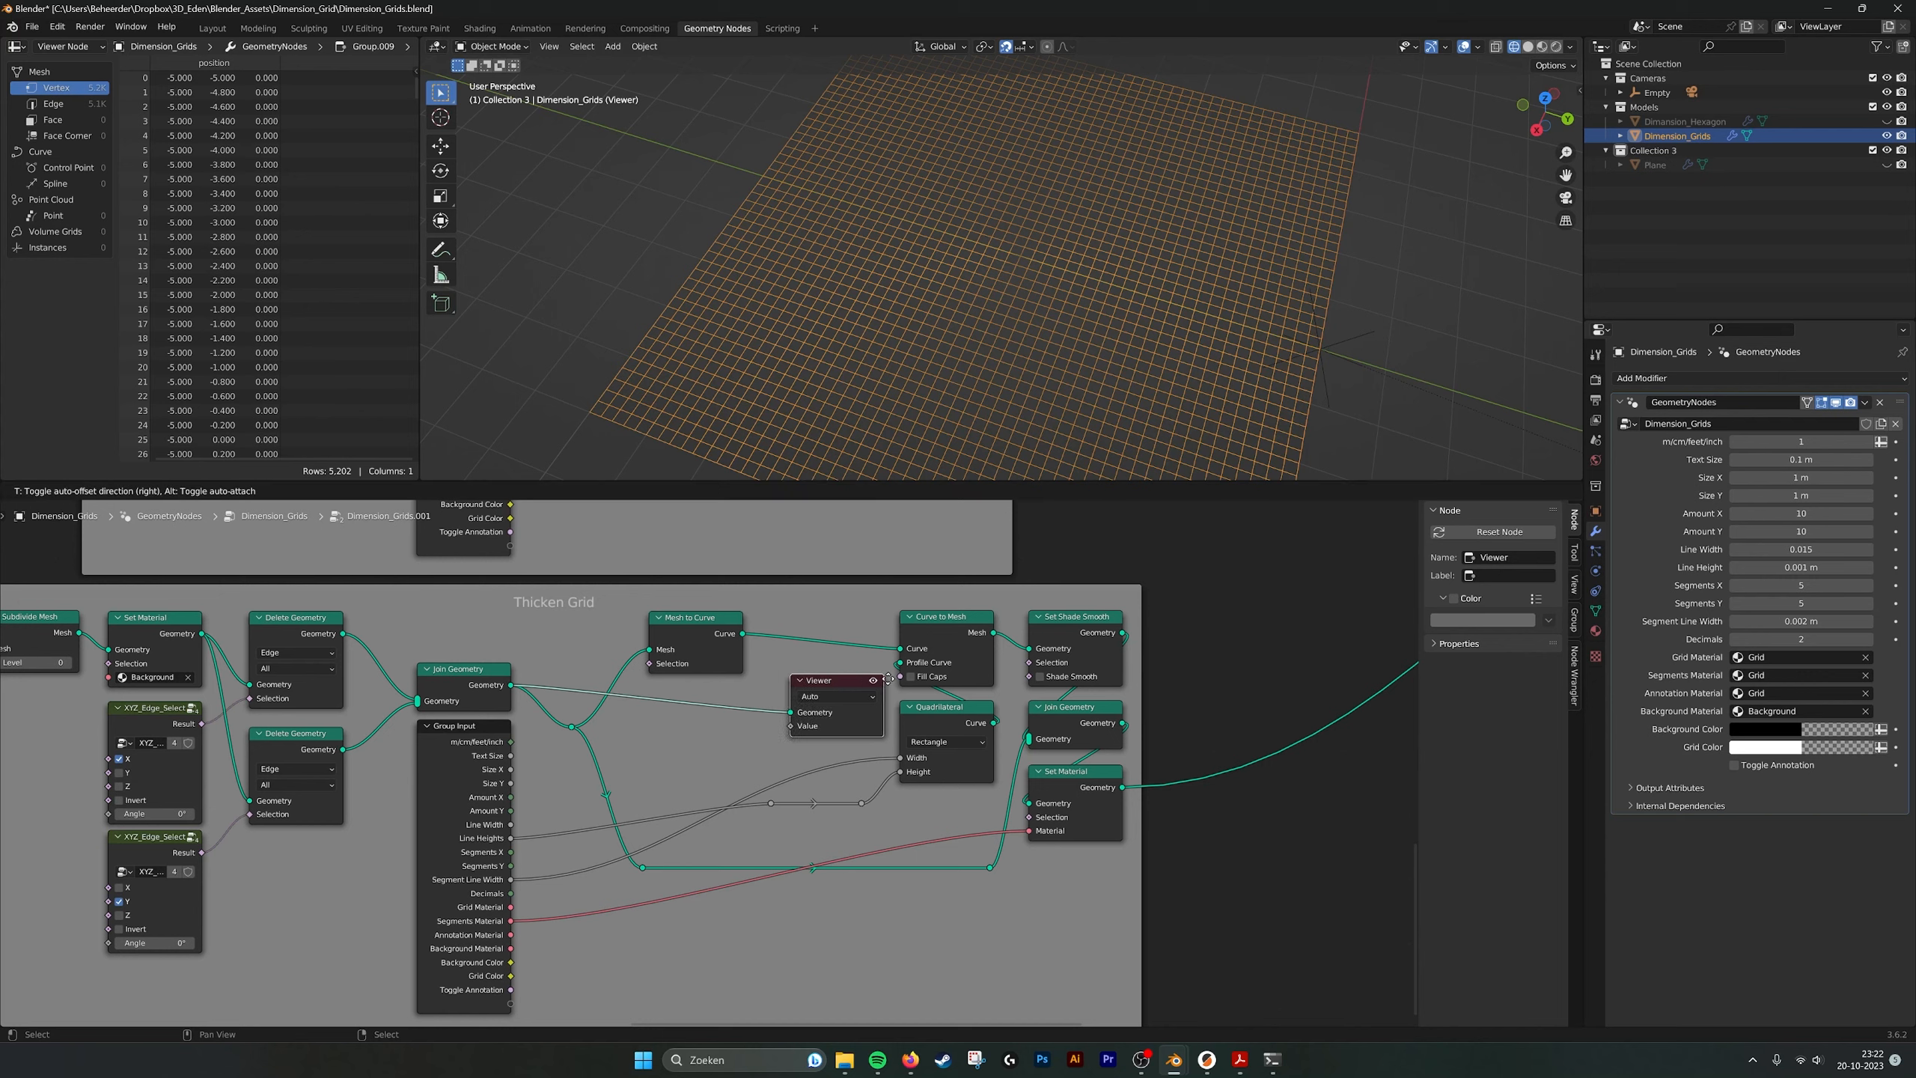
drag(842, 676, 1278, 599)
middle_drag(1088, 673, 972, 658)
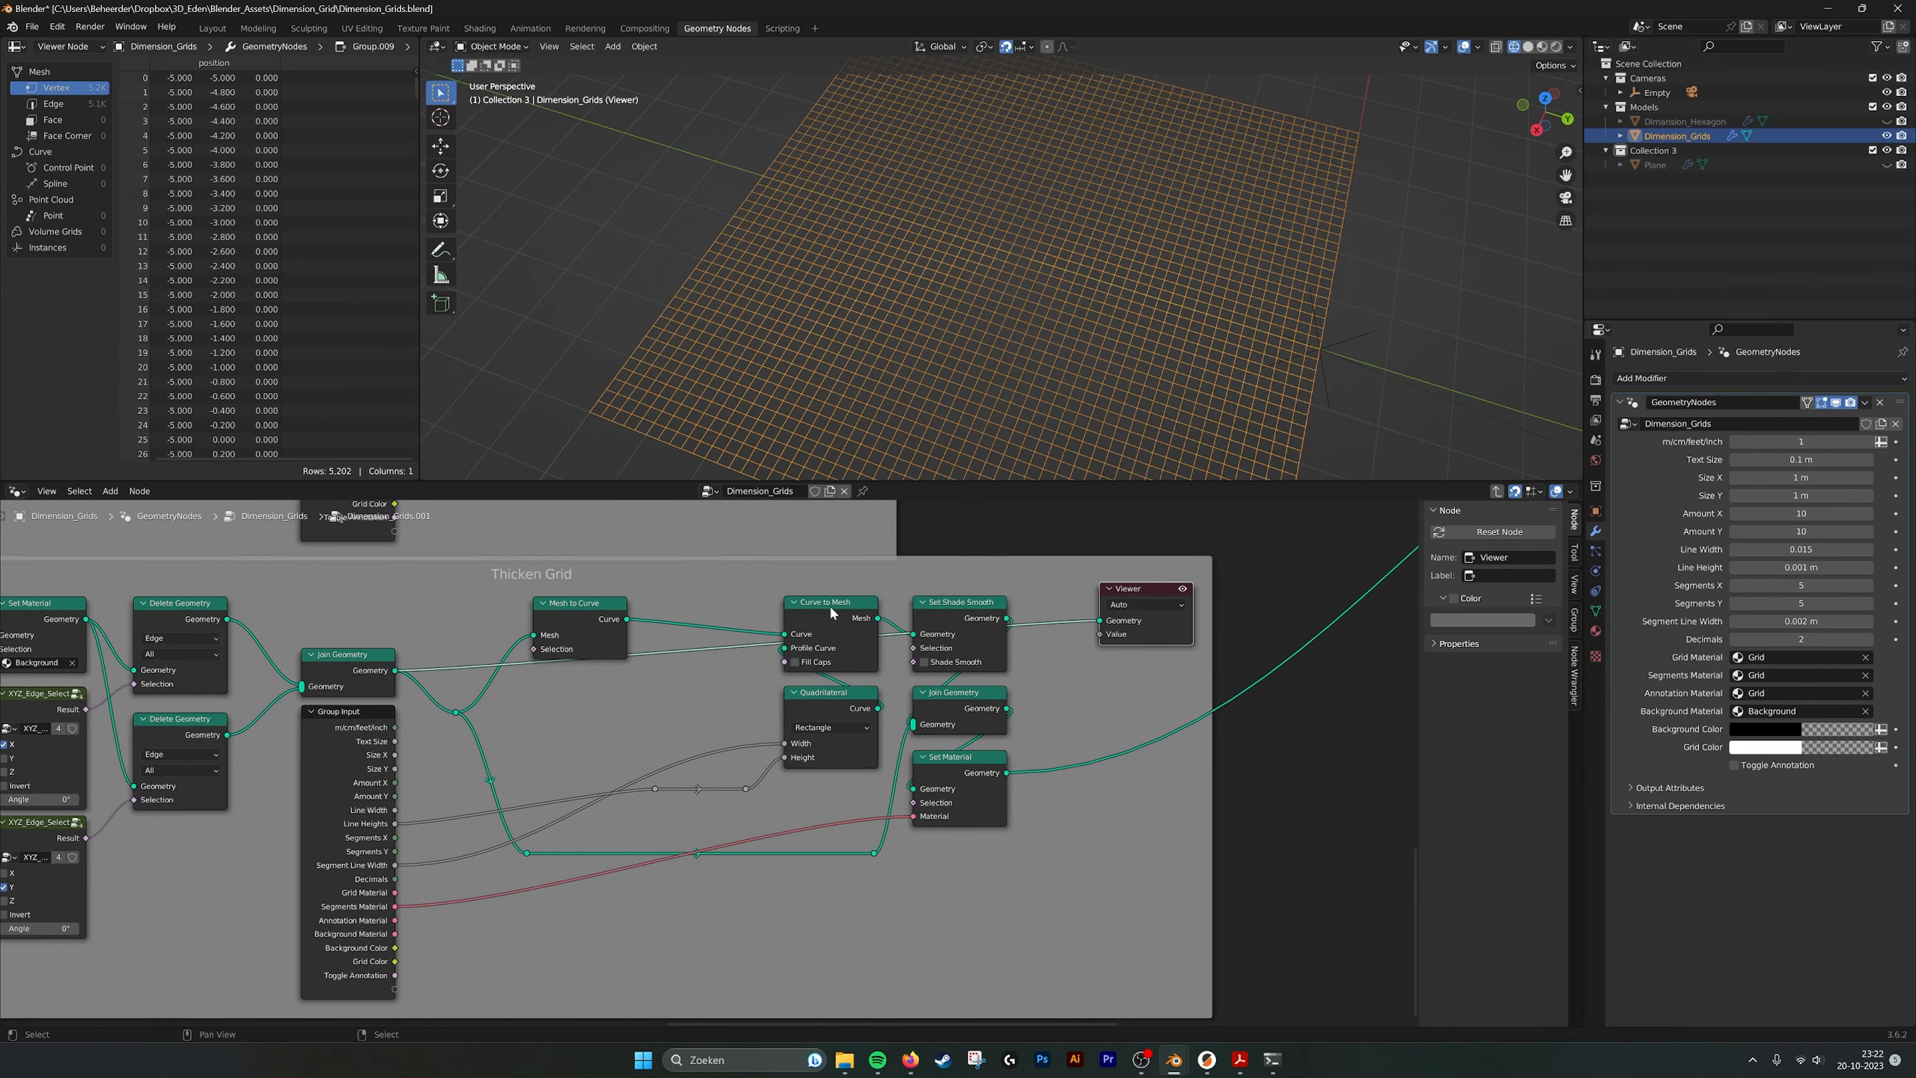
Preview the Curve to Mesh output up close, compare it with the Mesh to Curve output, and reconnect Curve to Mesh to the Viewer.
click(875, 624)
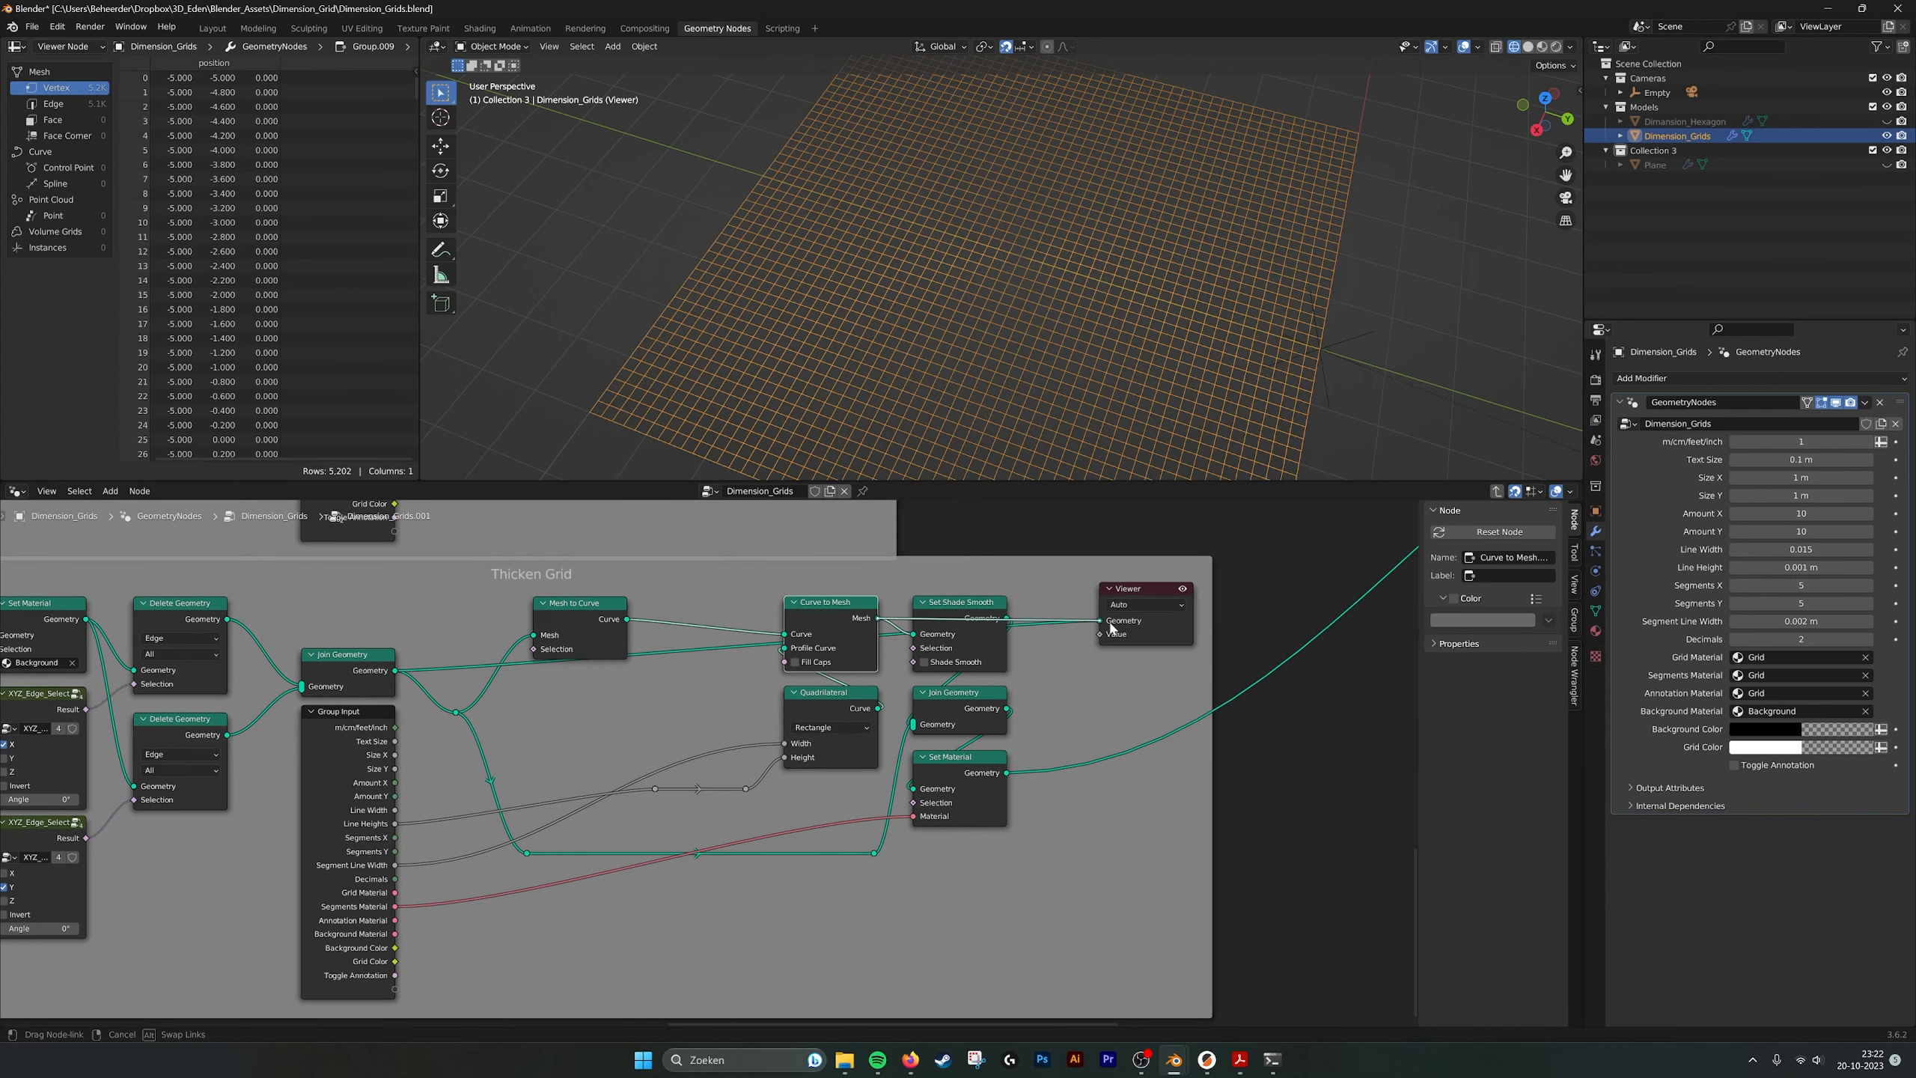
scroll(973, 348, up, 10)
scroll(974, 356, up, 5)
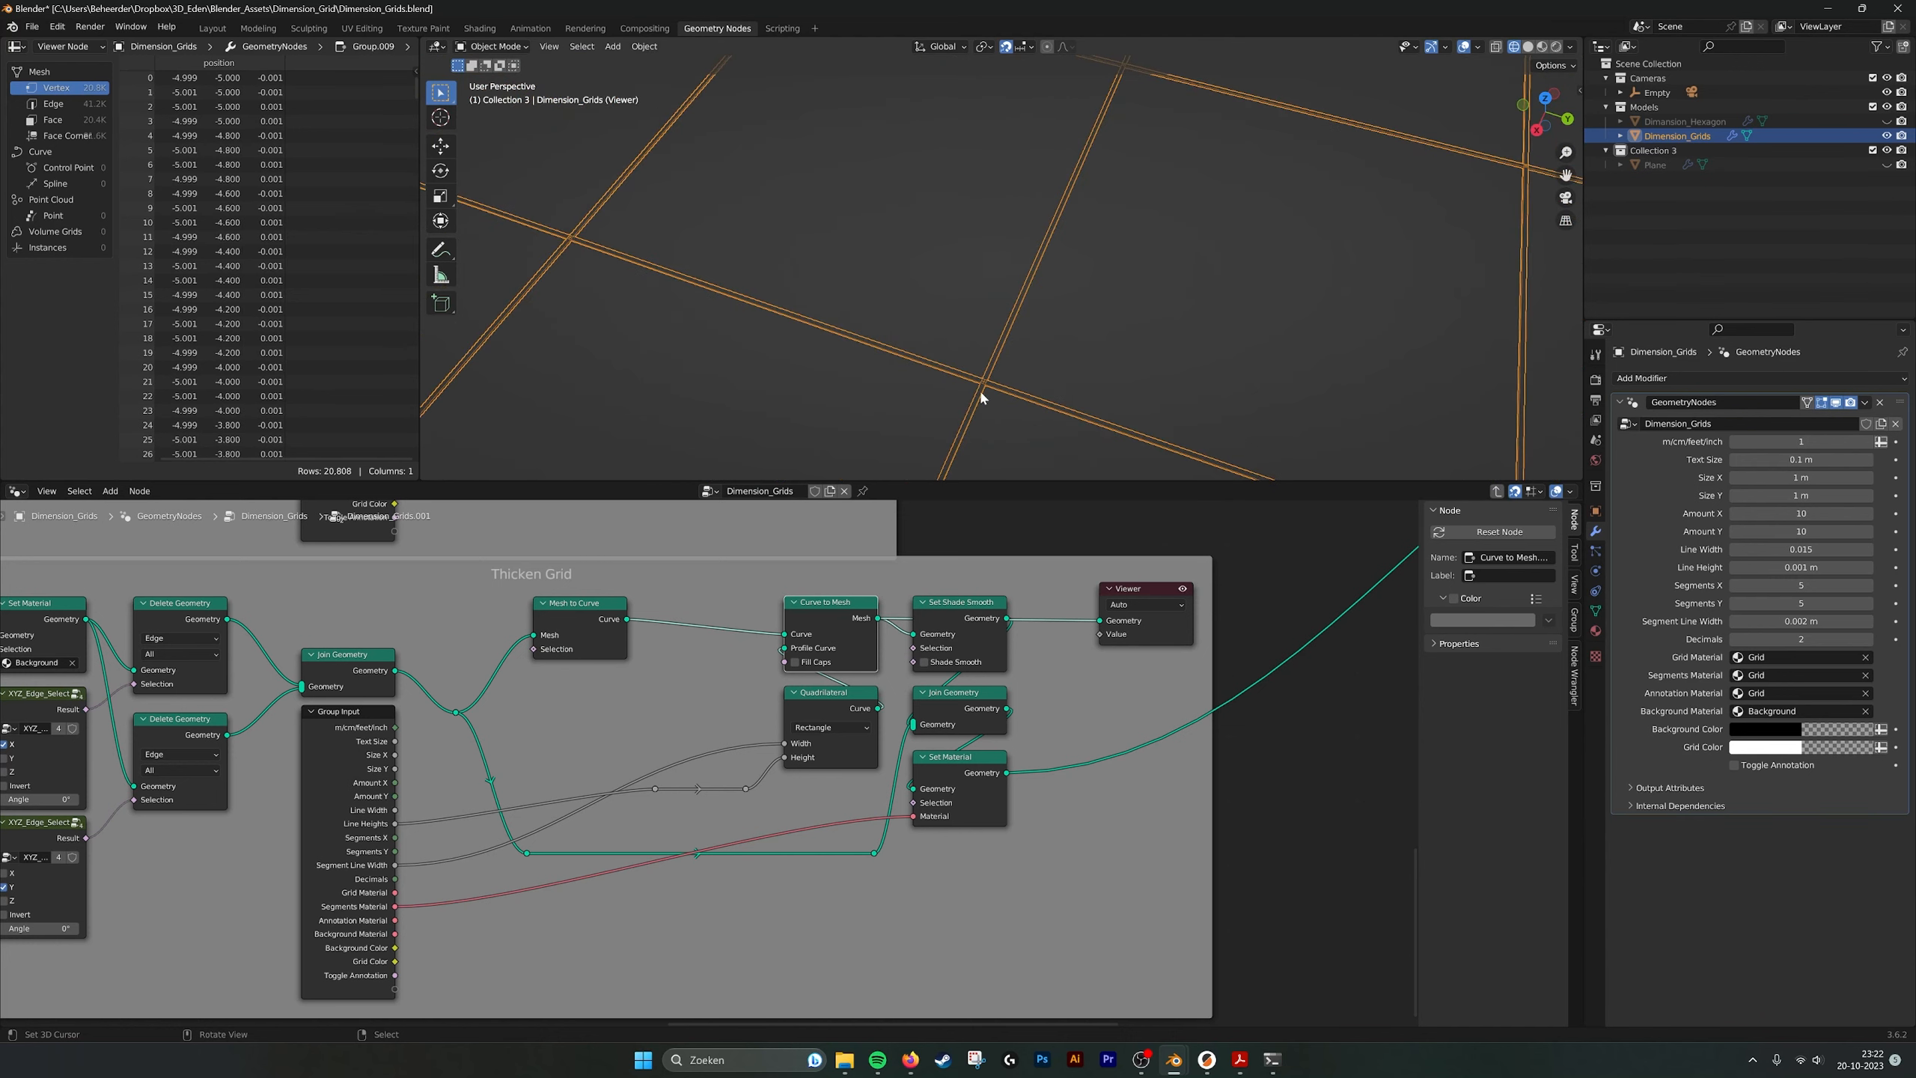
drag(627, 620, 1100, 620)
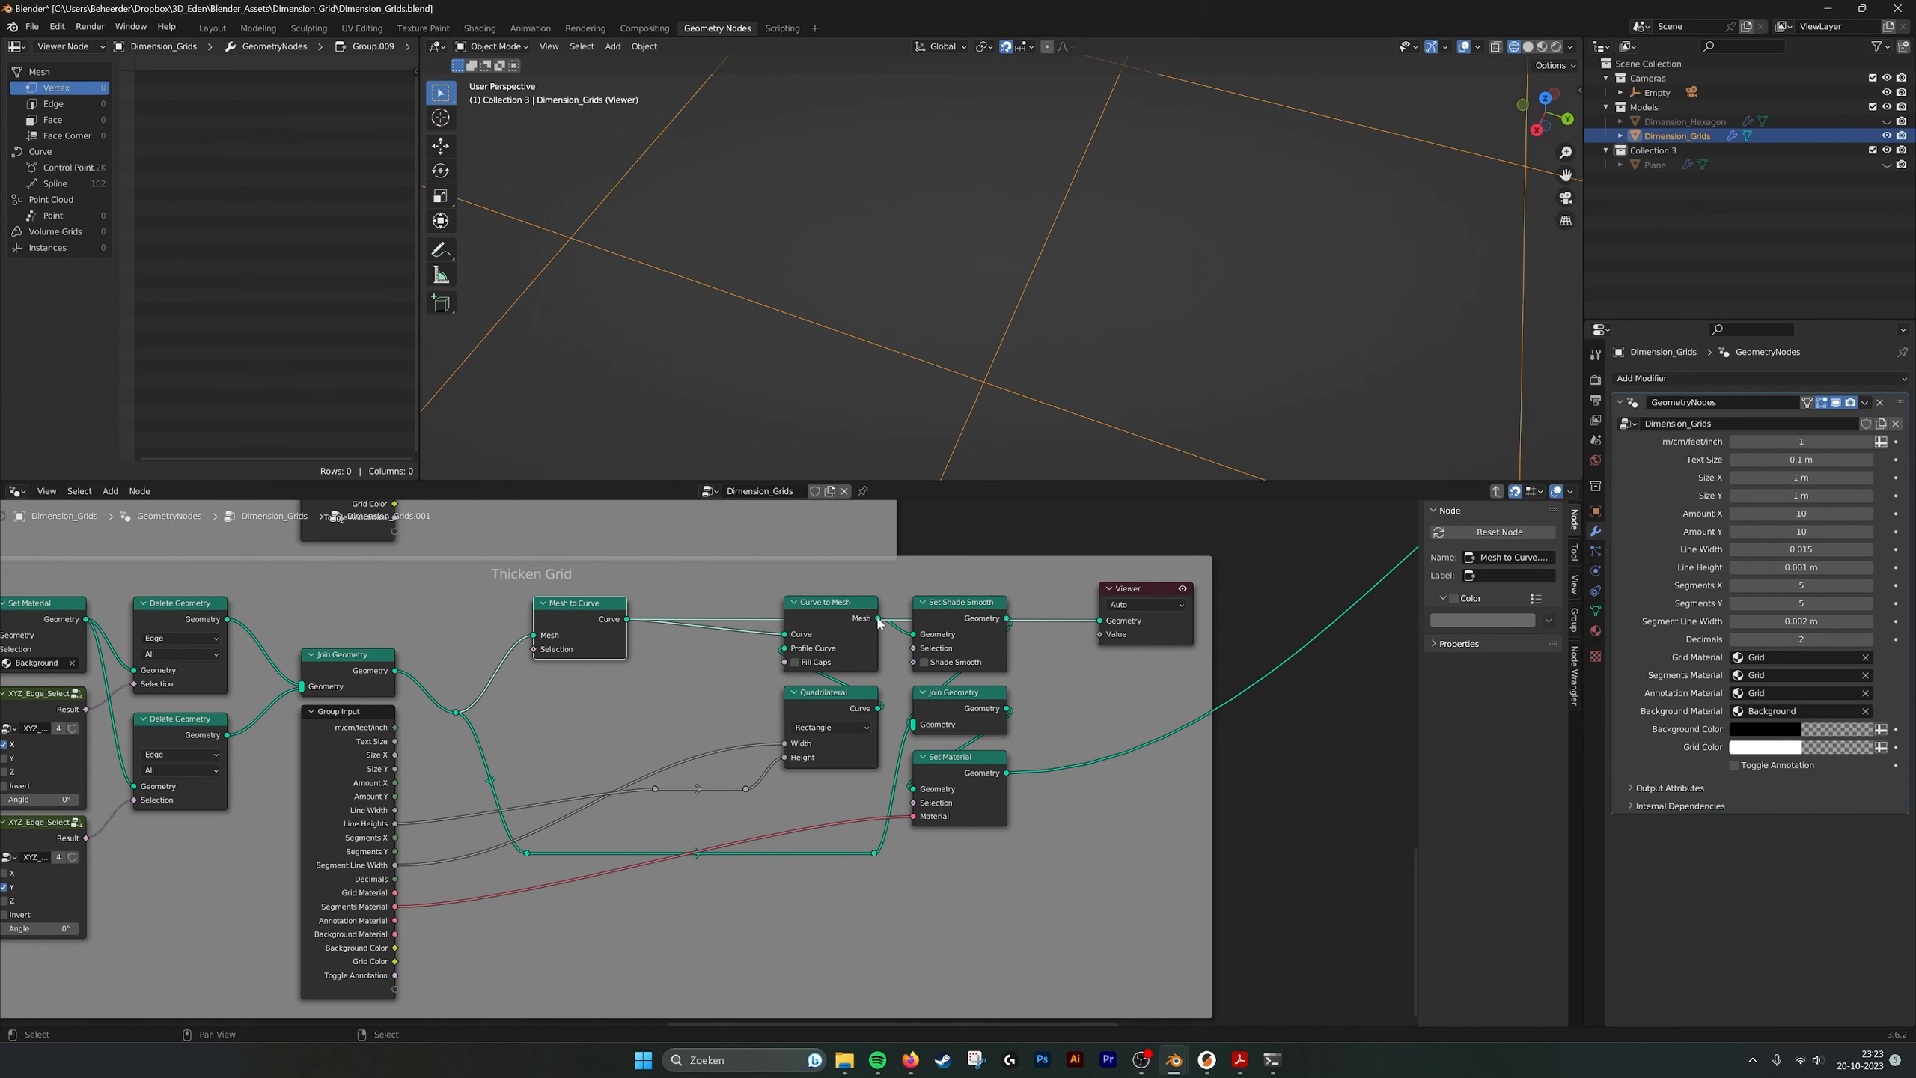
drag(878, 618, 1099, 623)
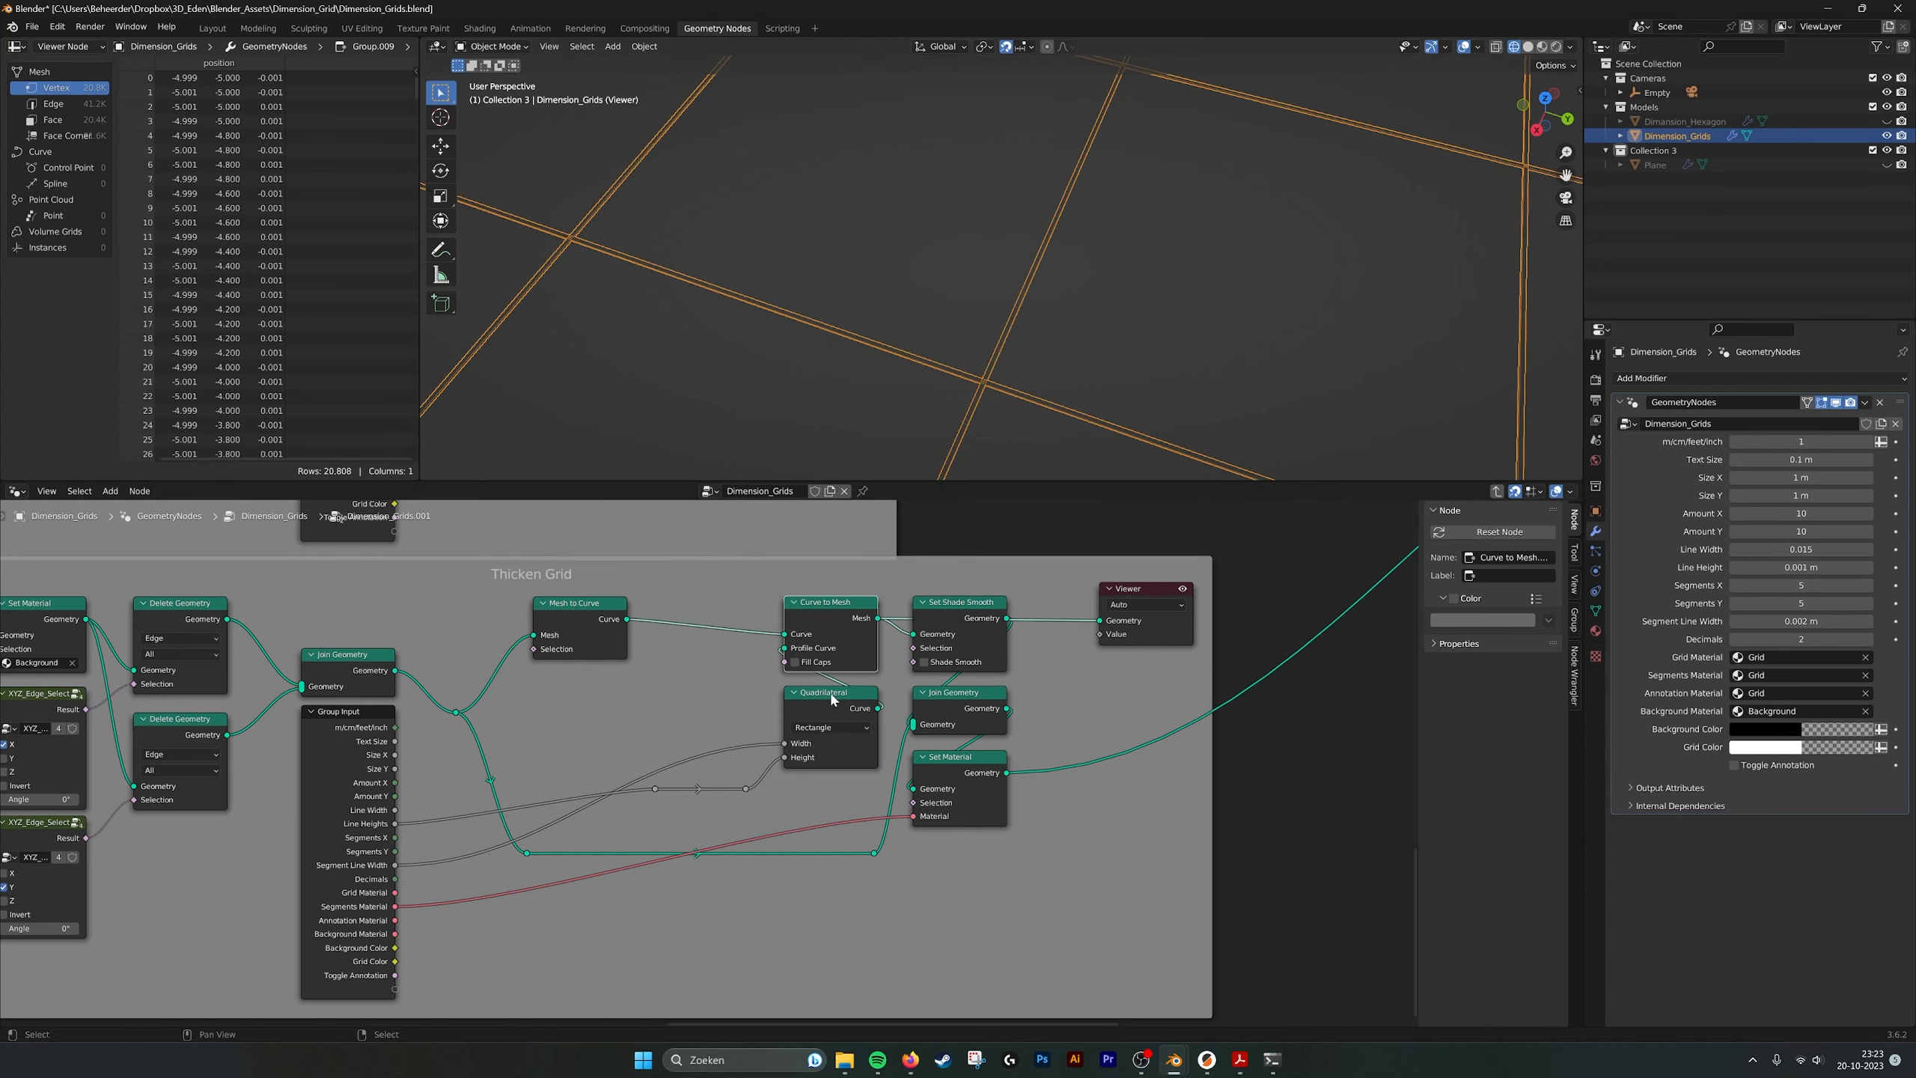
Select the Quadrilateral node to examine its Width and Height links from the Group Input.
click(858, 693)
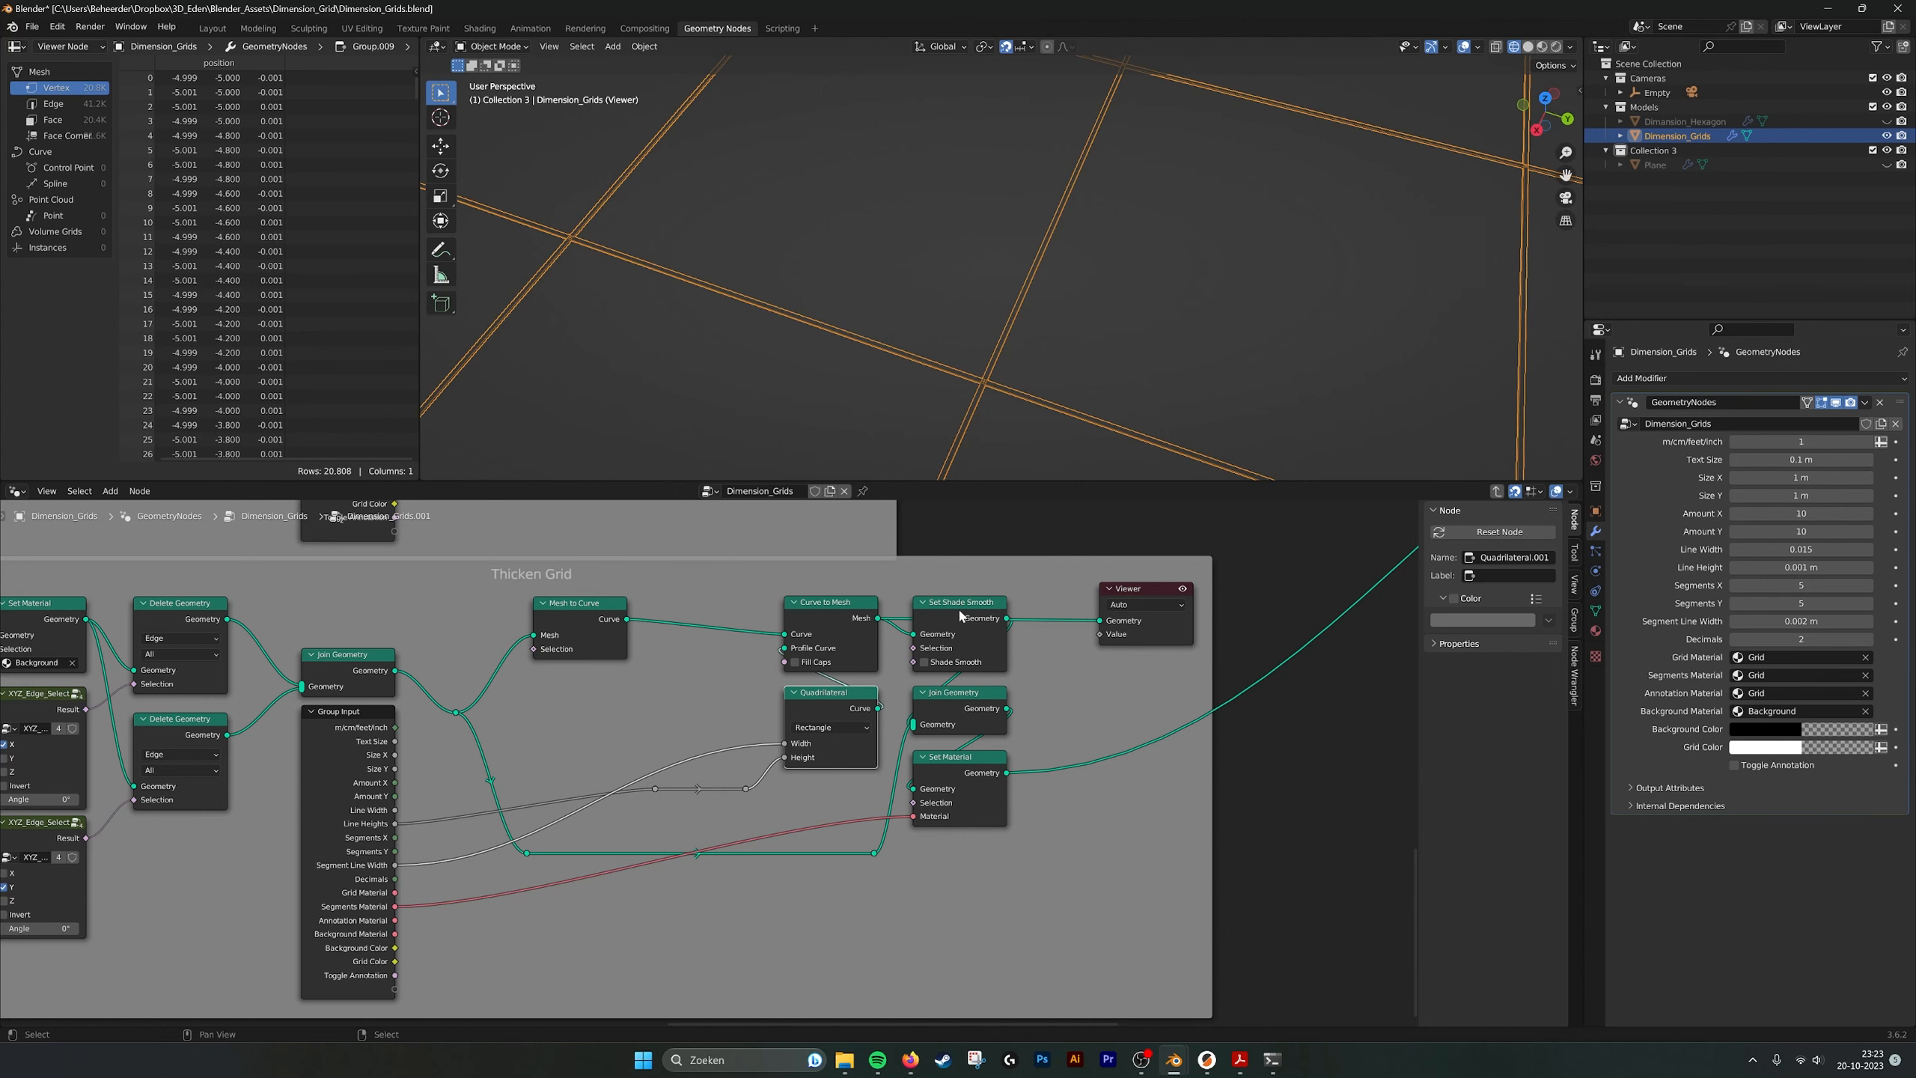
middle_drag(959, 615, 907, 603)
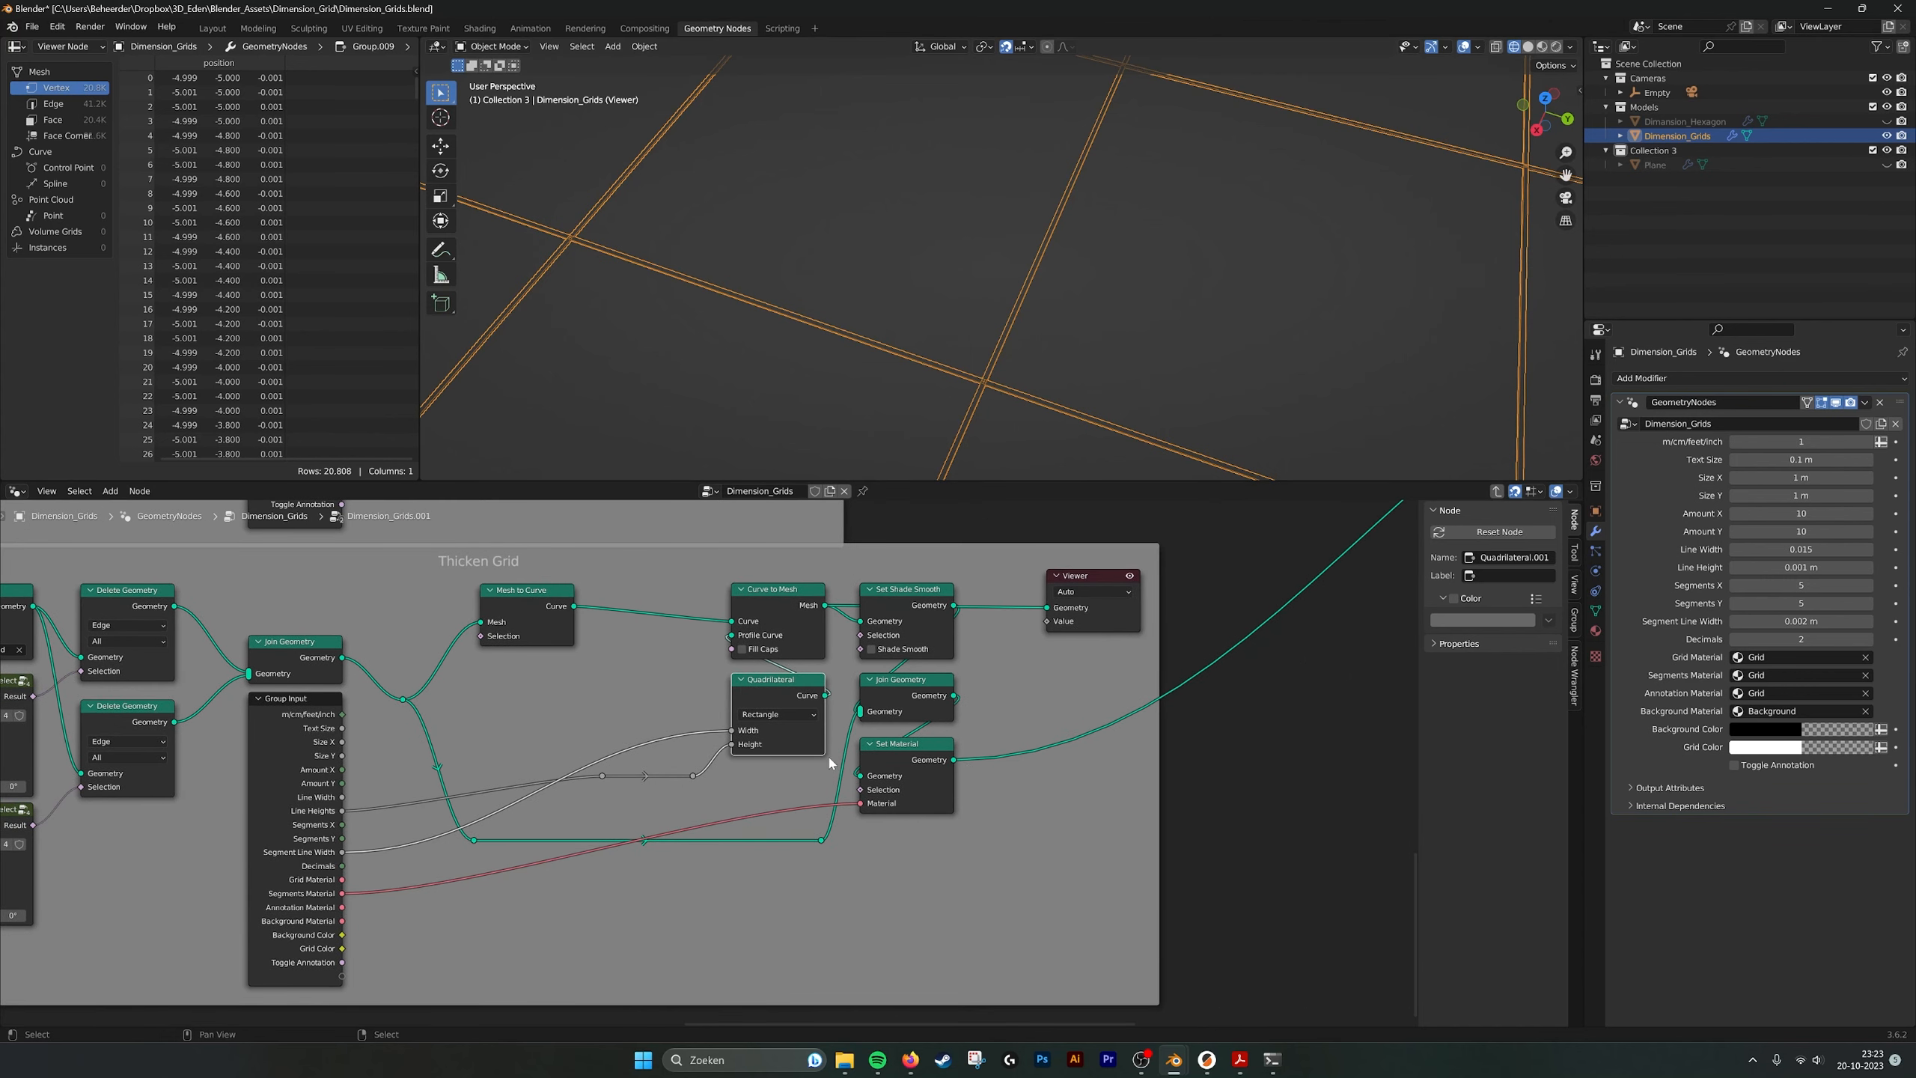
scroll(851, 735, down, 2)
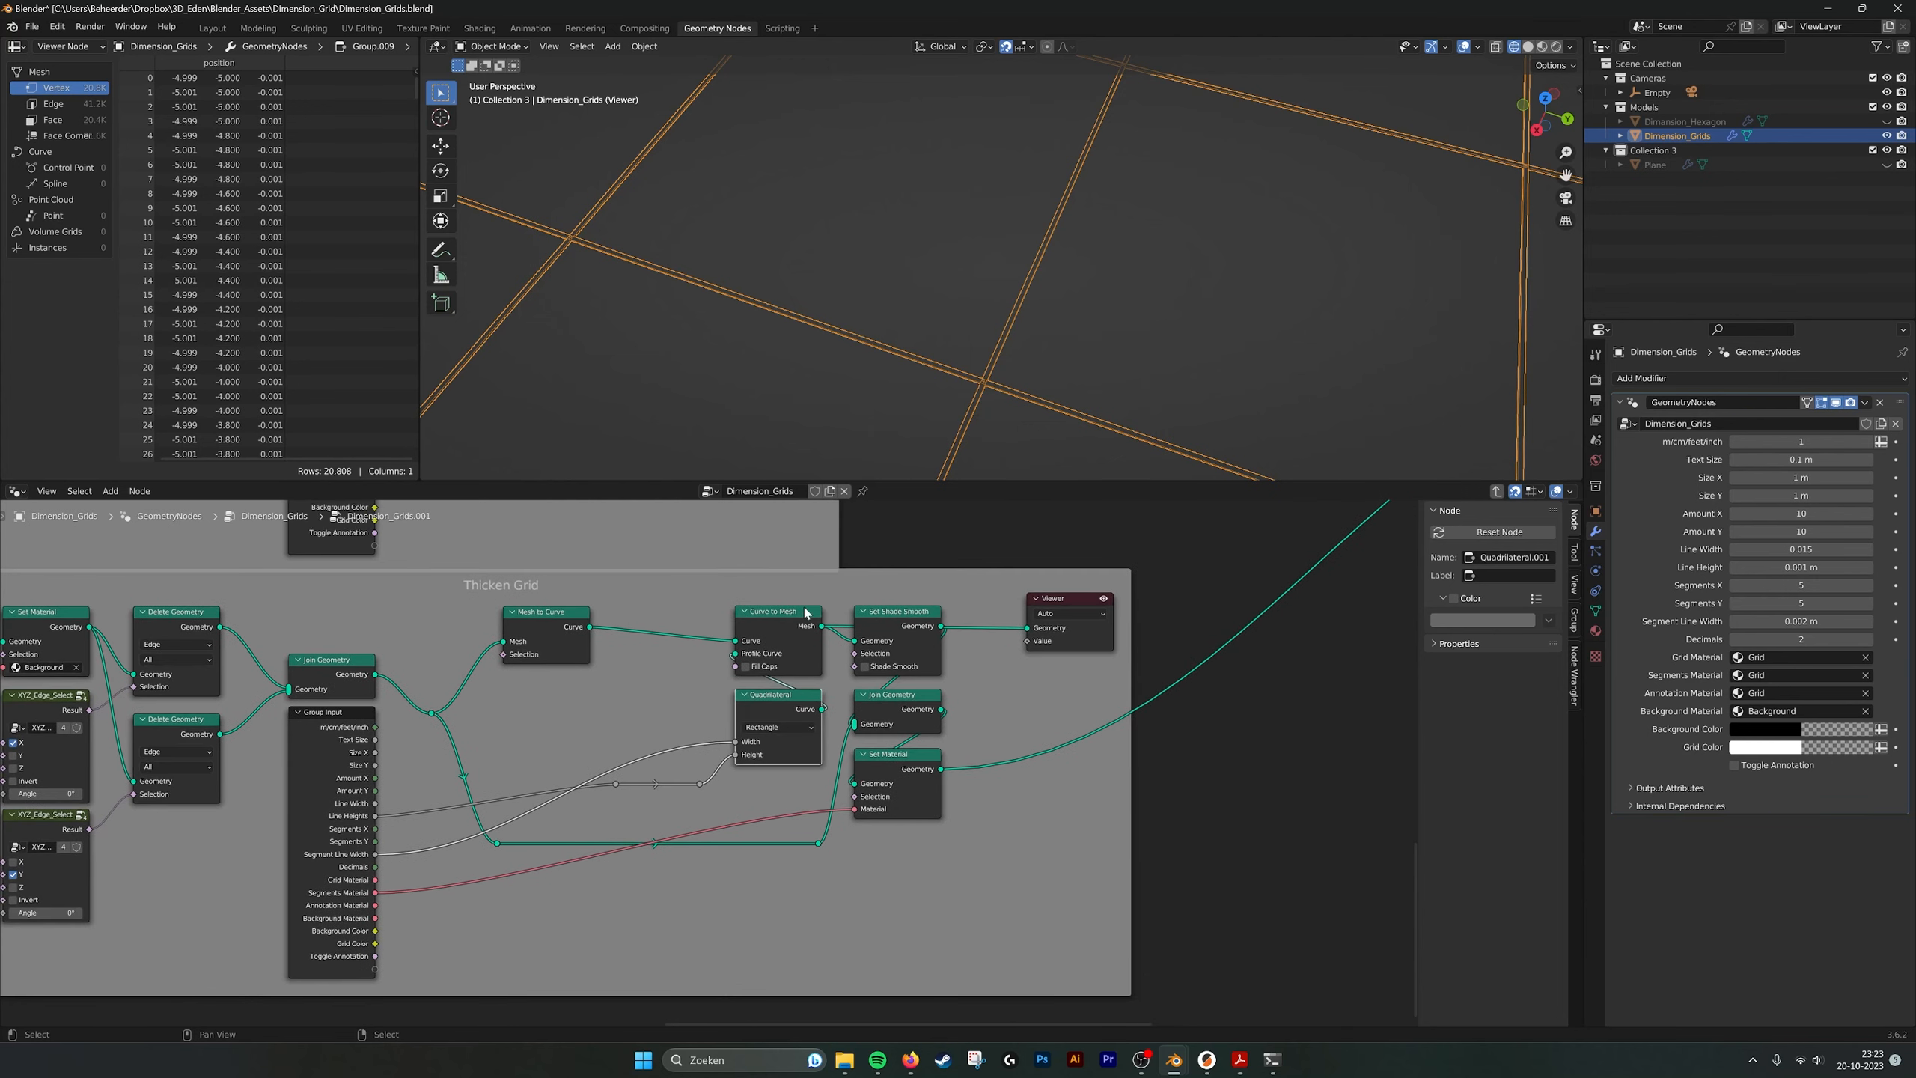
Connect the second Join Geometry output to the Viewer and switch the viewport to Material Preview shading.
ctrl+shift+click(939, 713)
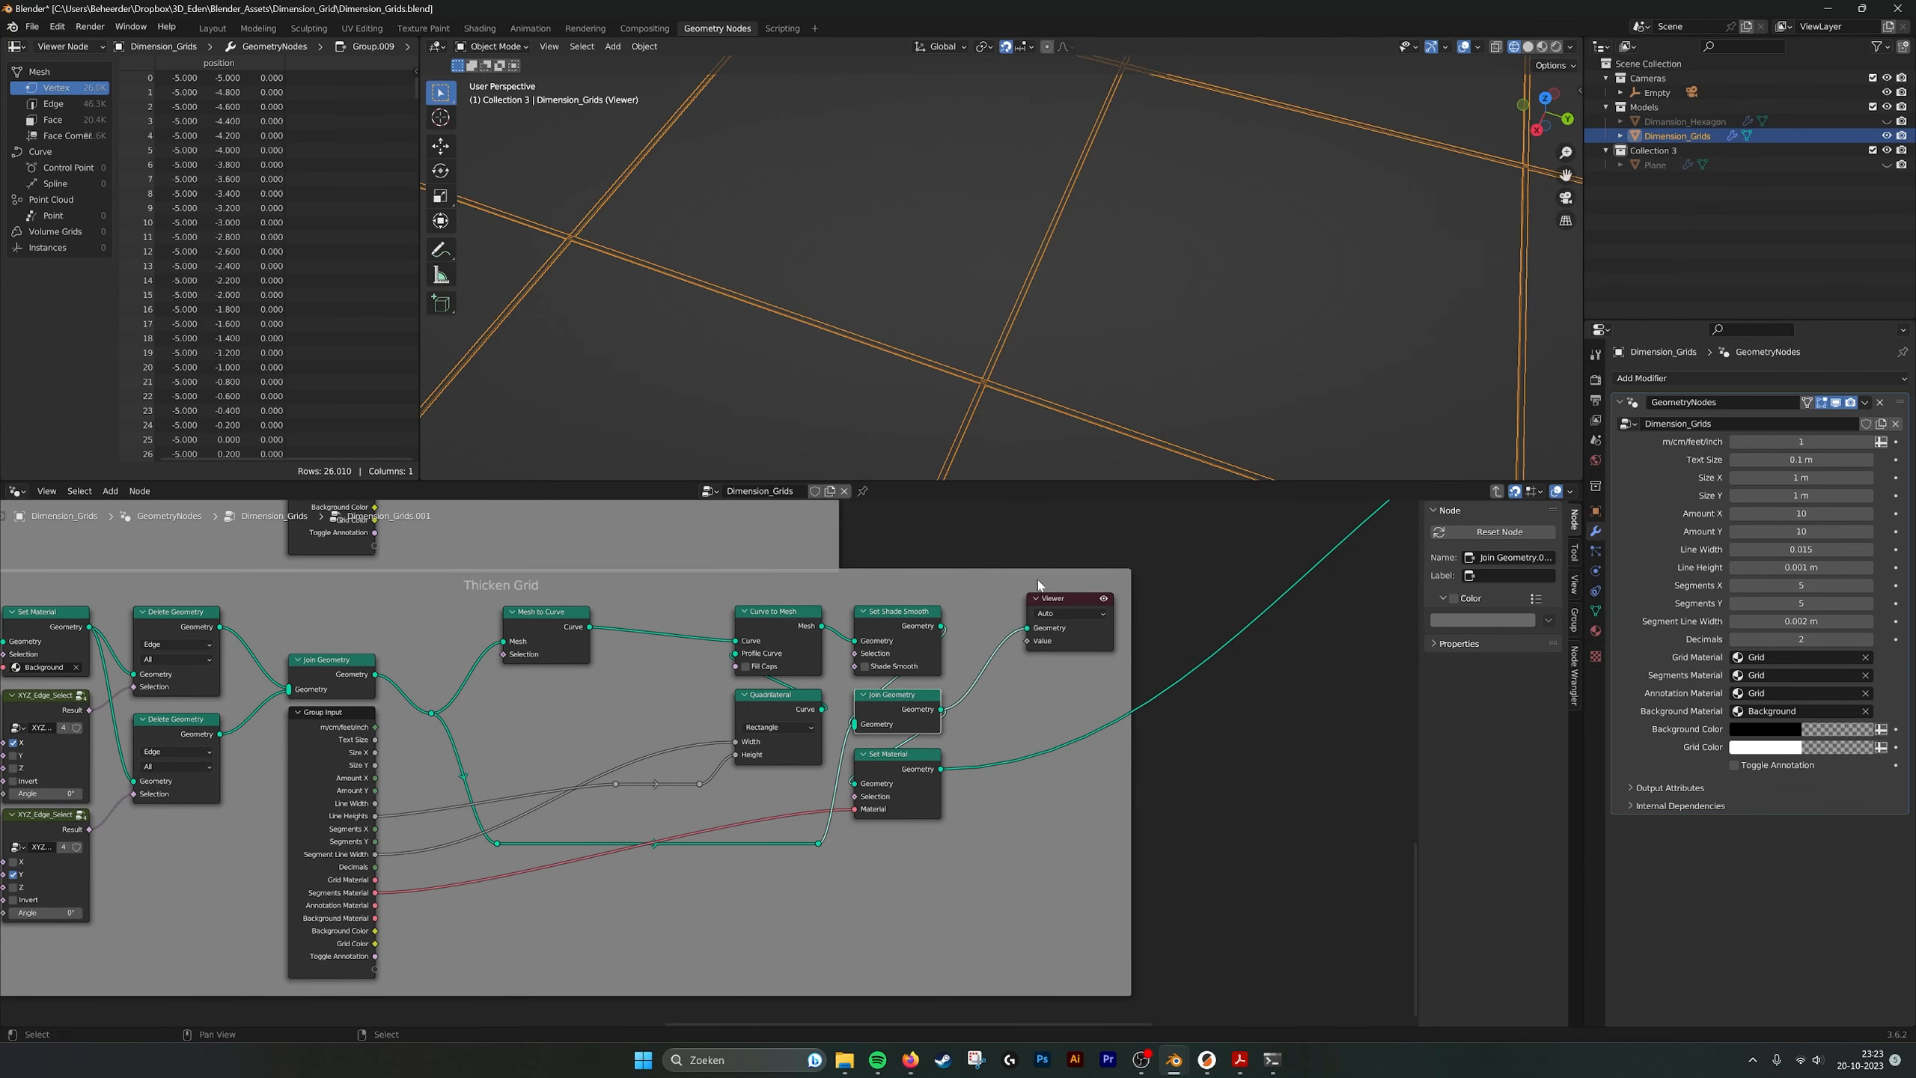
click(1542, 46)
scroll(1207, 261, down, 4)
scroll(1190, 274, up, 2)
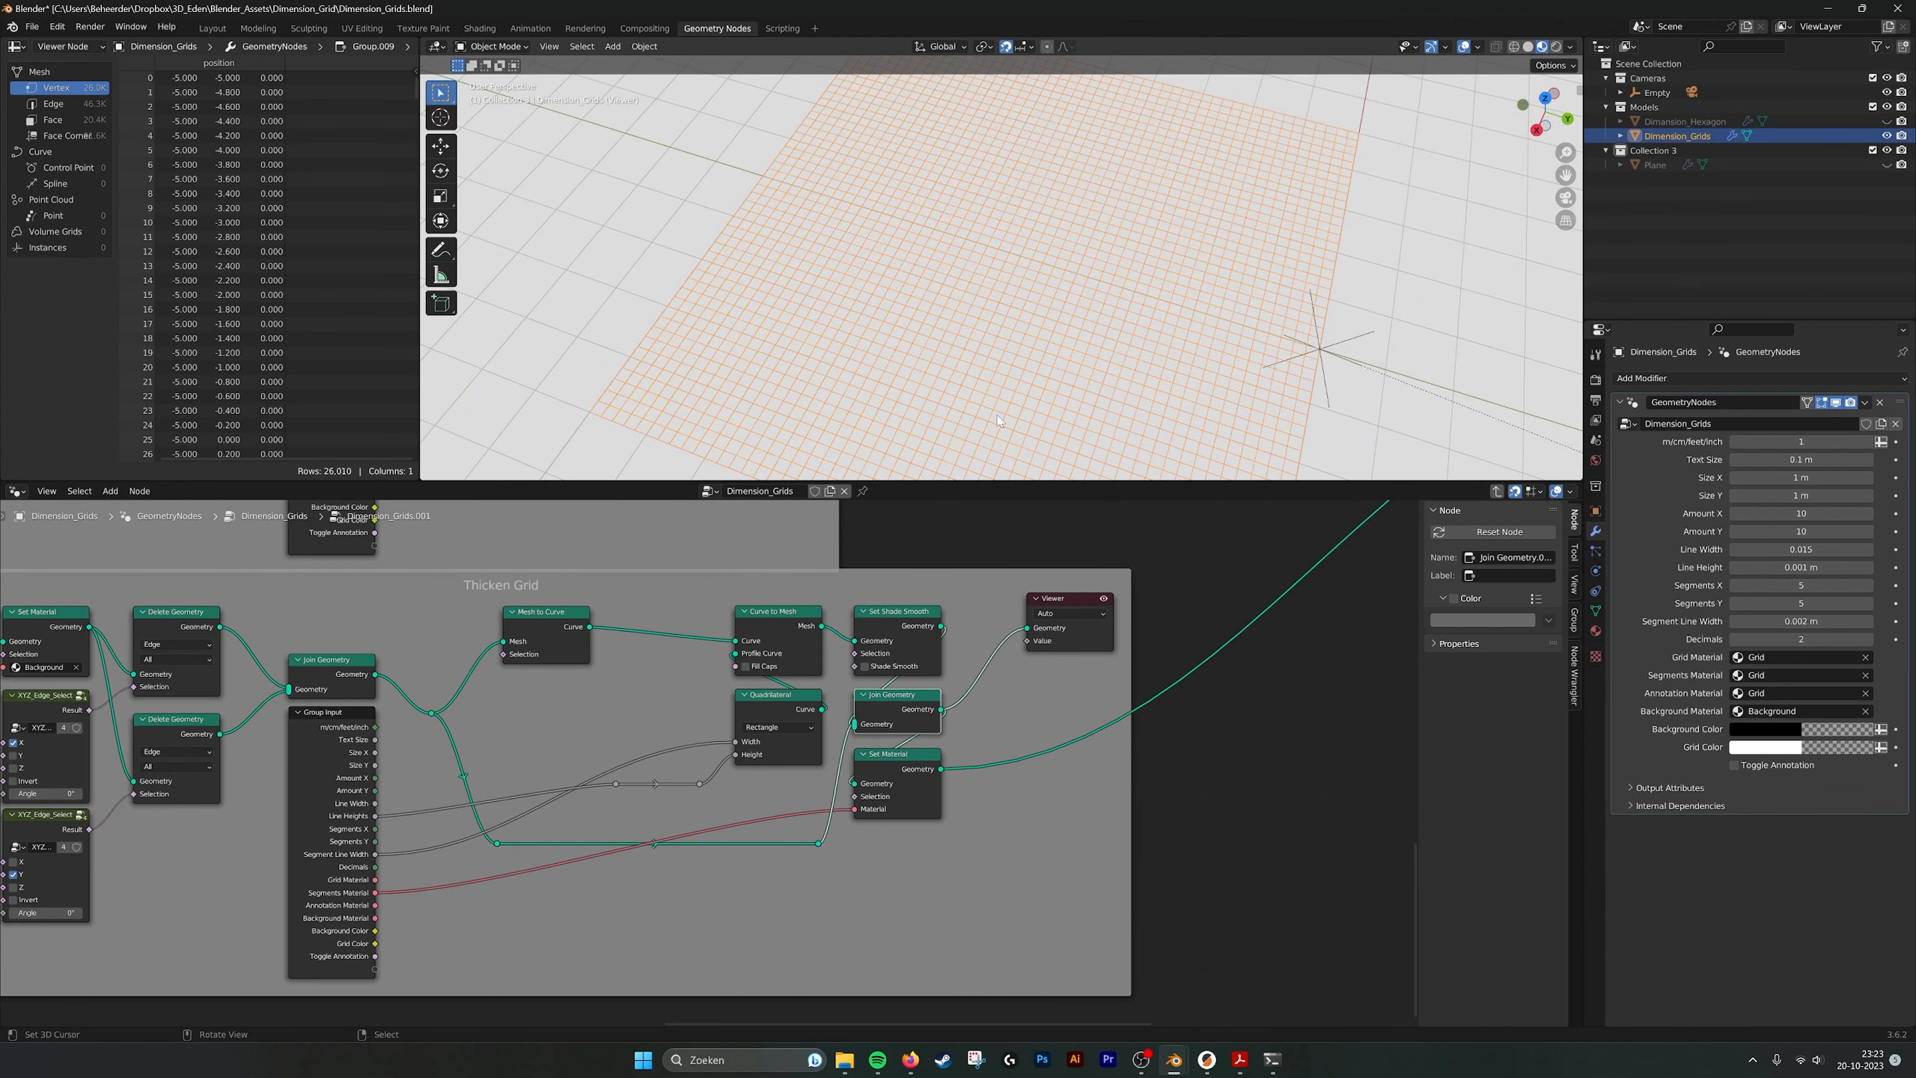
middle_drag(907, 376, 900, 375)
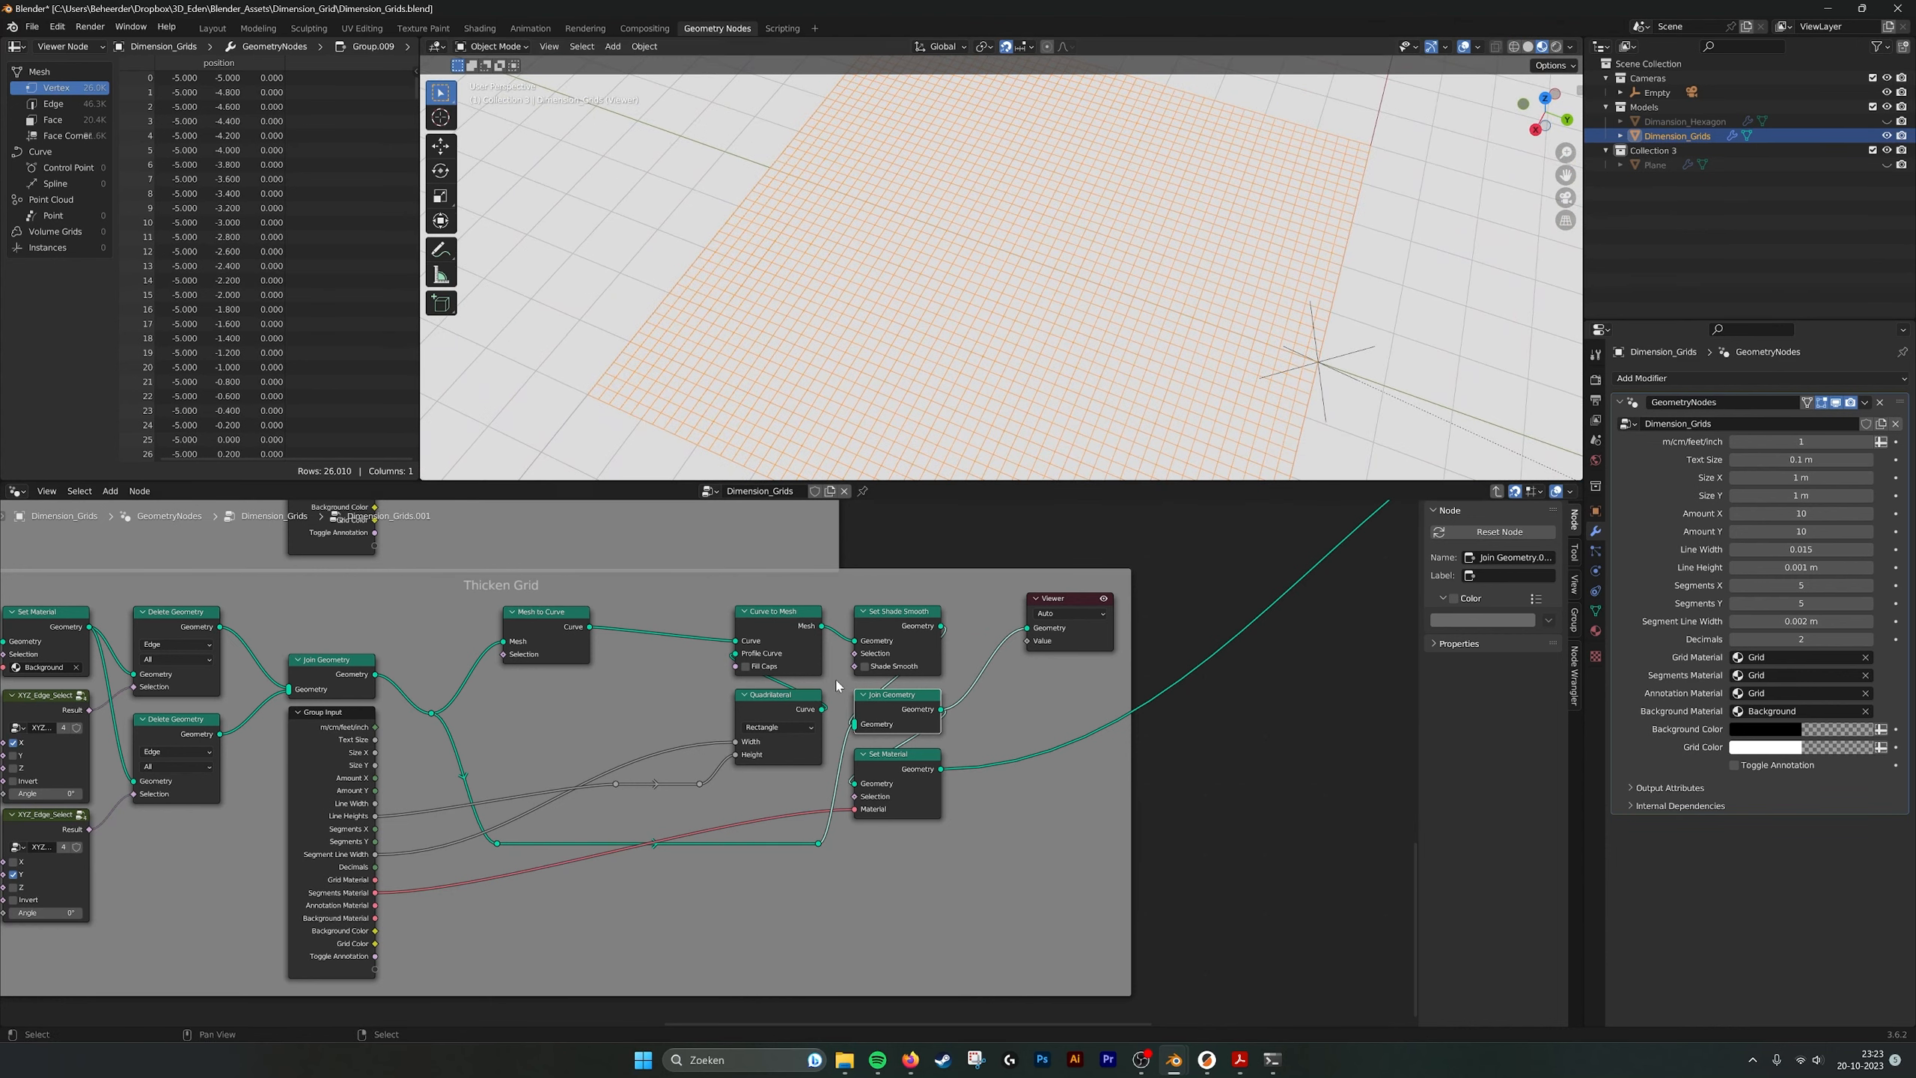
Connect the Set Material output to the Viewer and inspect the grid lines up close with the object deselected.
click(936, 776)
scroll(1060, 376, down, 2)
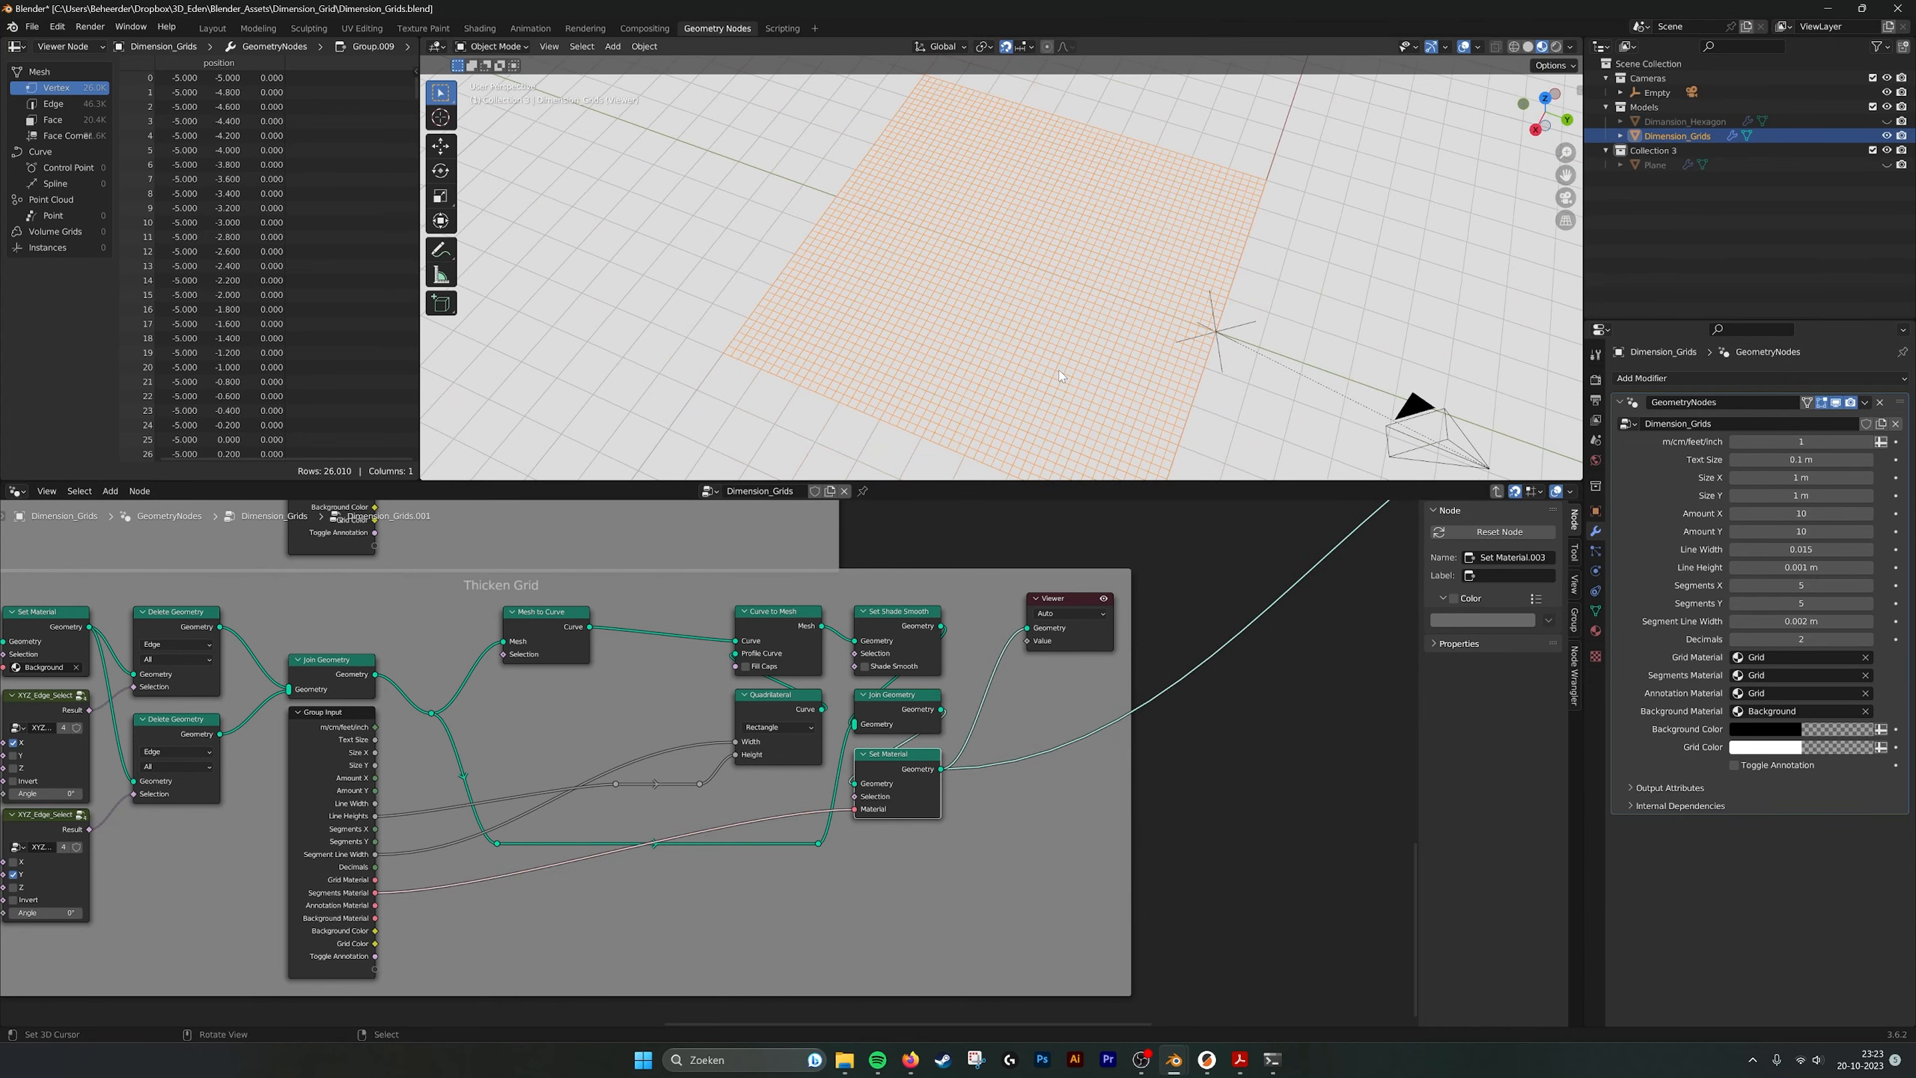
scroll(1063, 347, up, 15)
click(1075, 311)
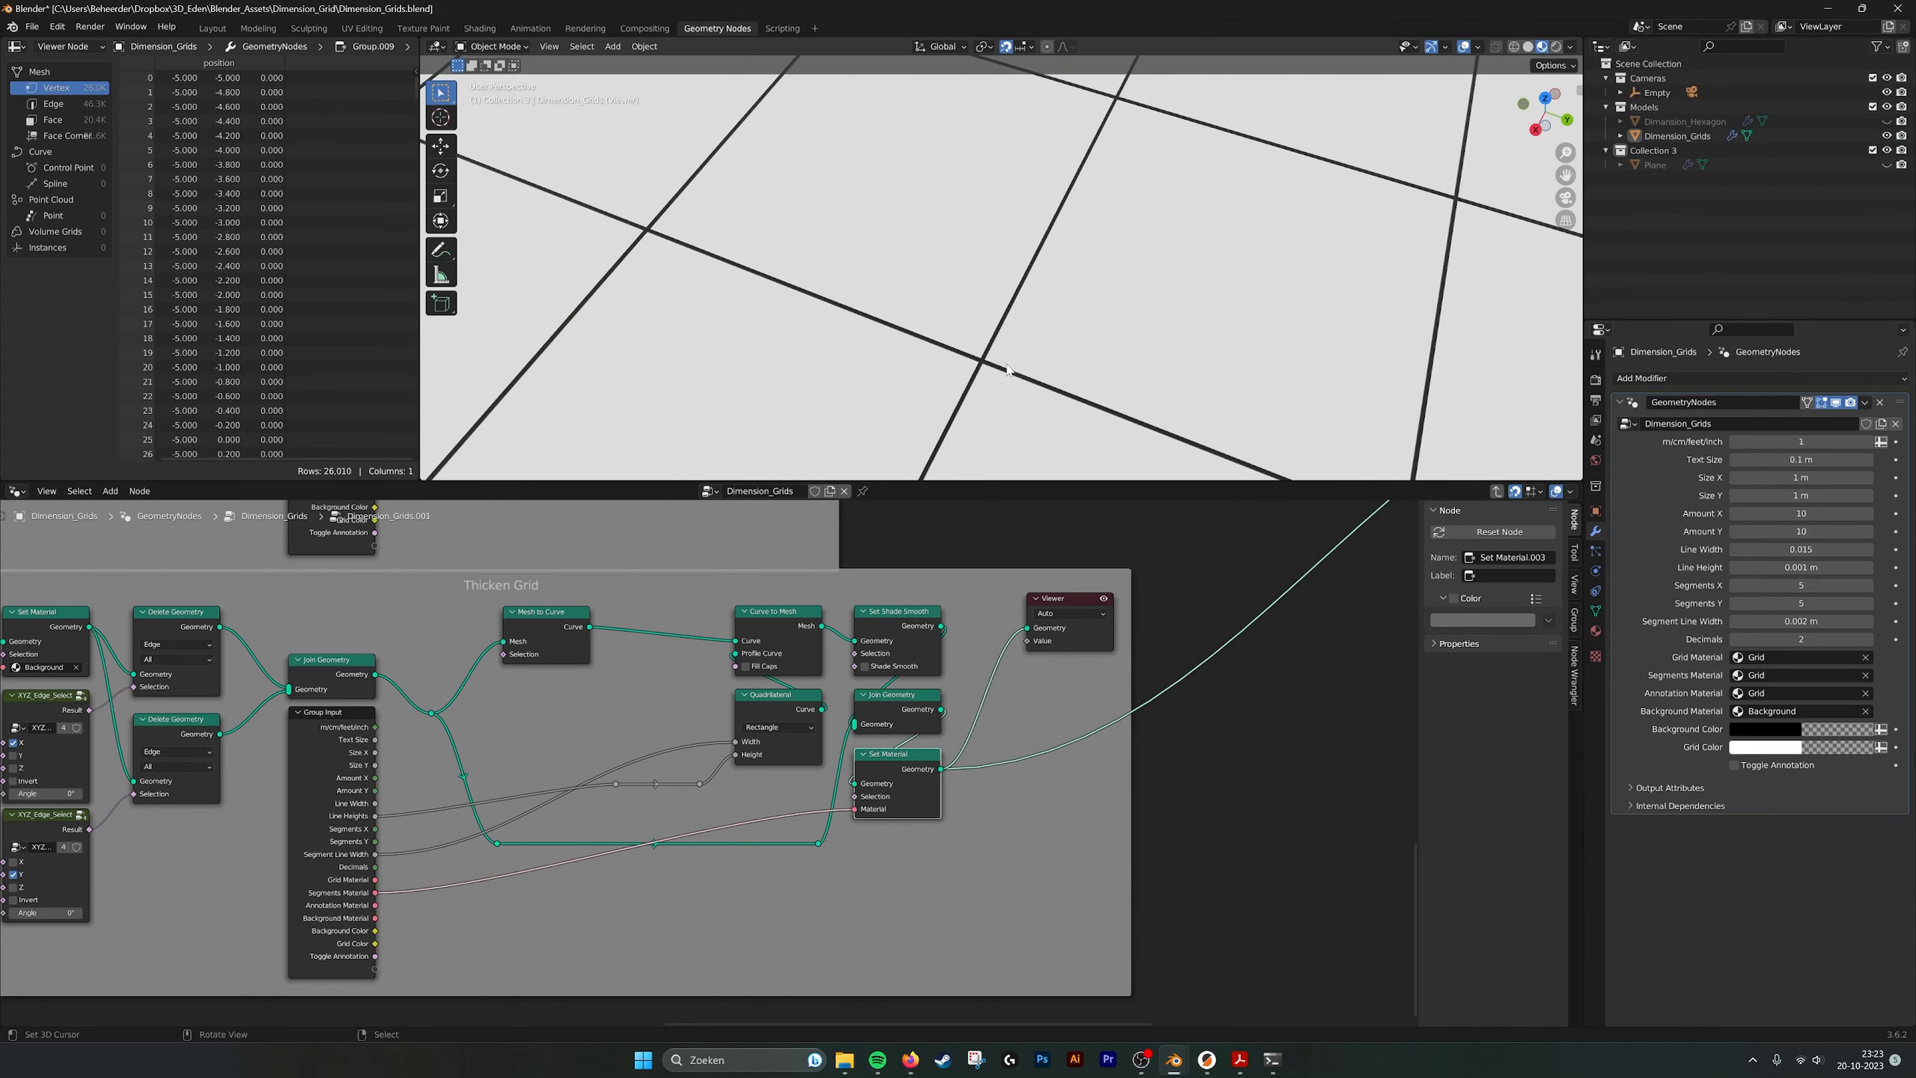
Delete the Viewer node from the lower Thicken Grid frame.
scroll(1086, 677, down, 3)
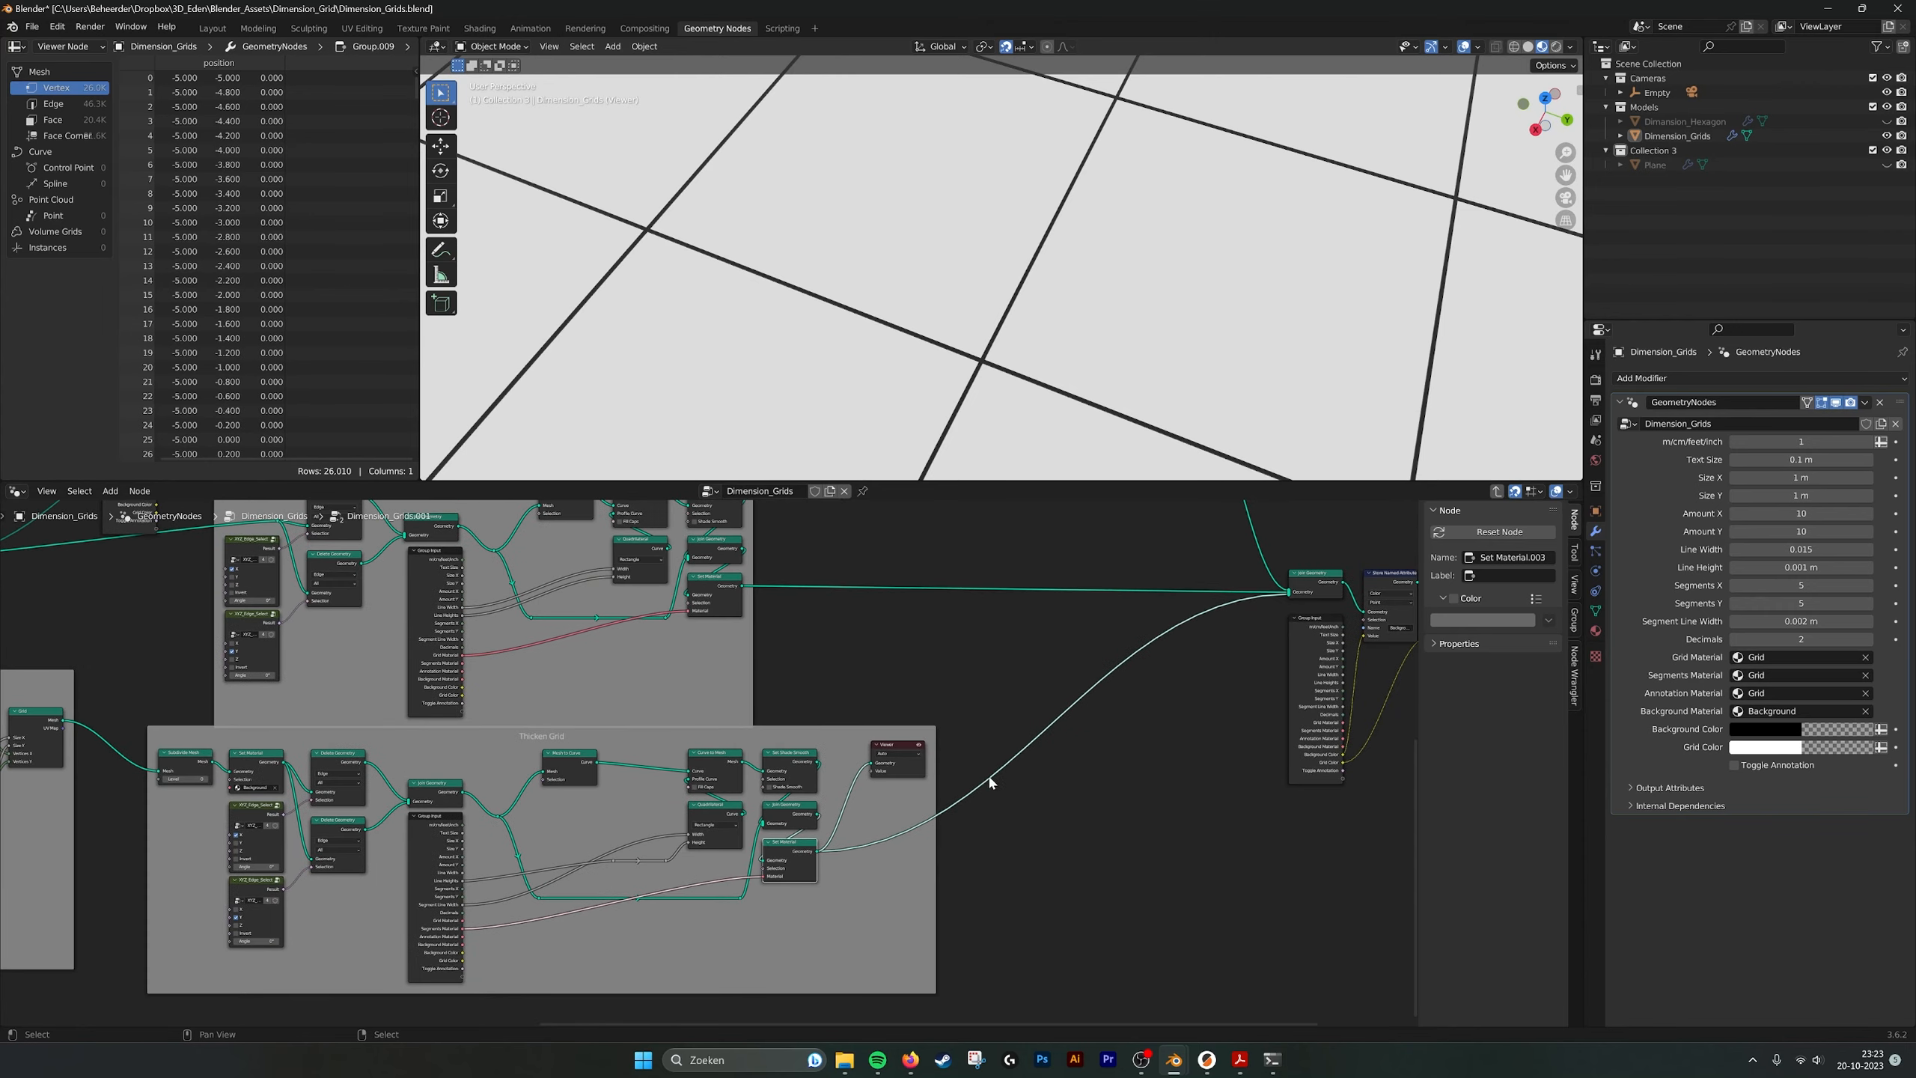
click(893, 748)
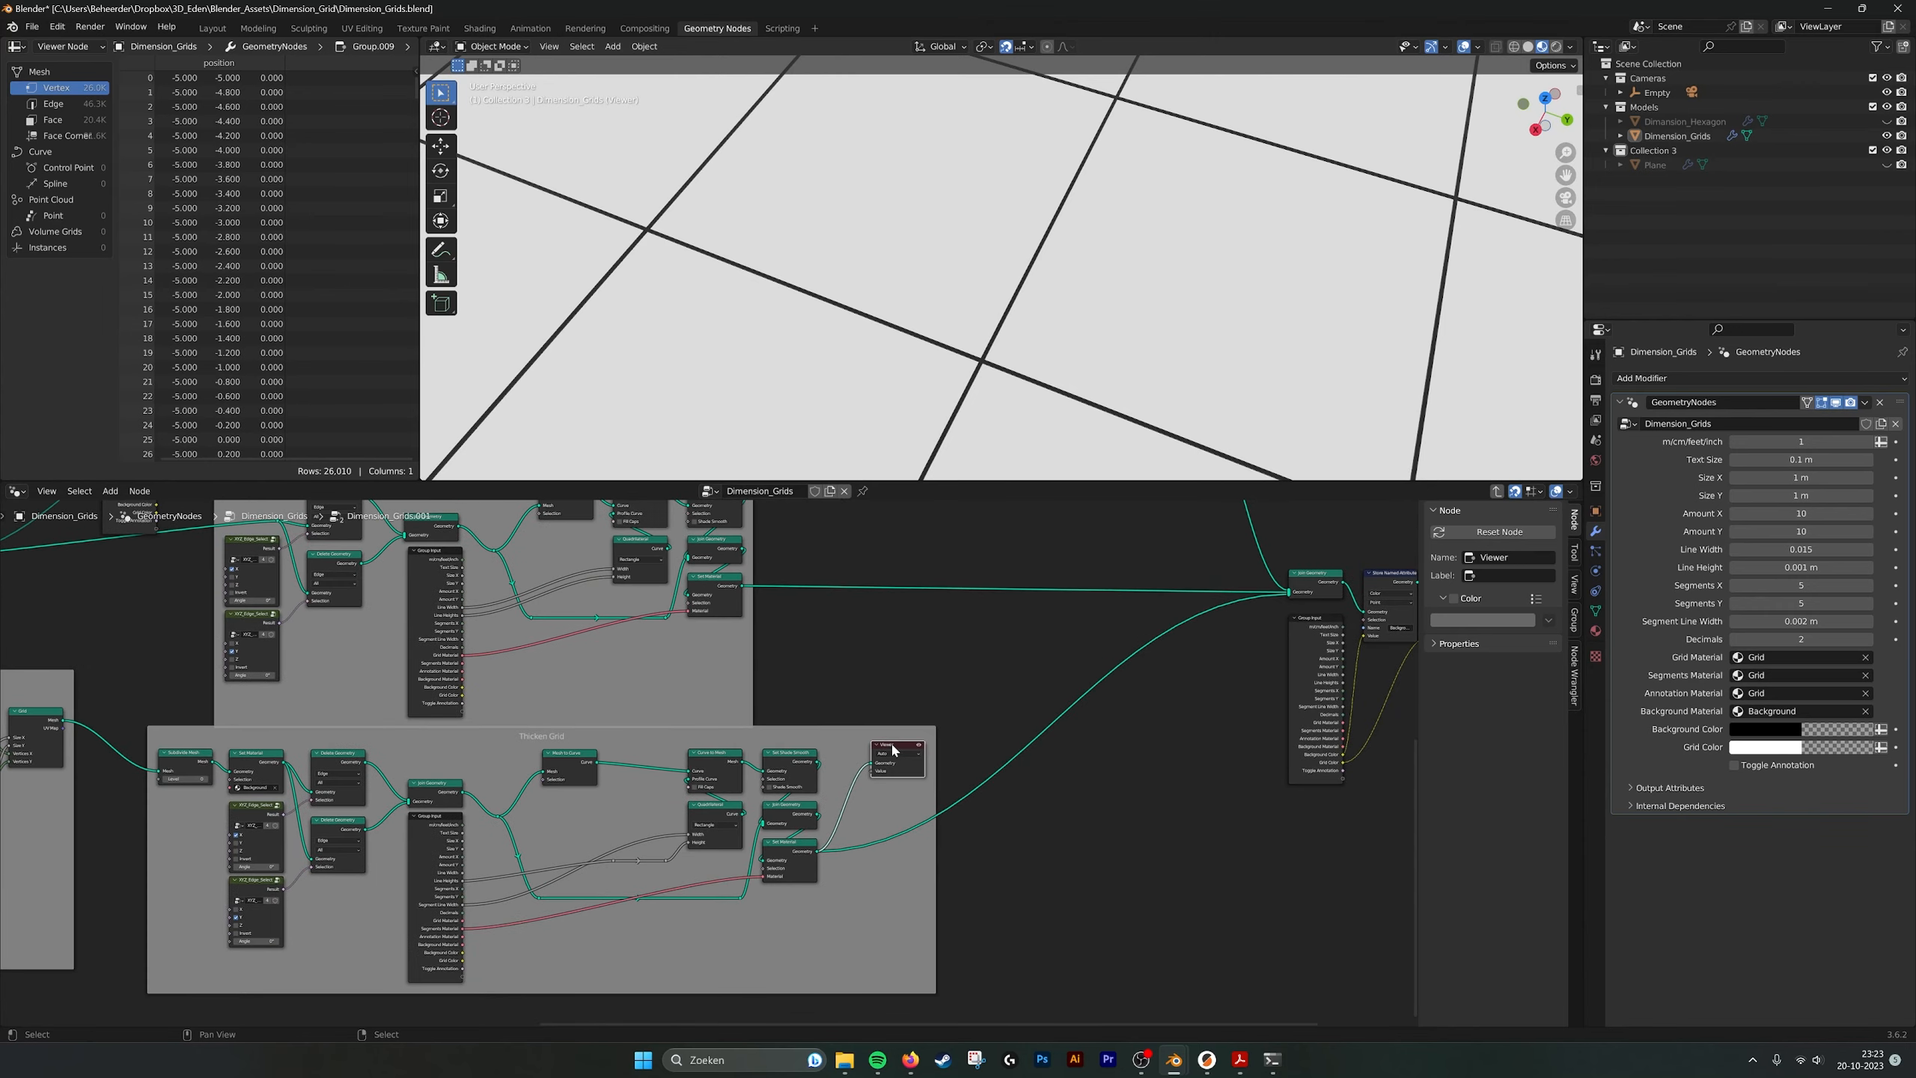
key(x)
Add a new Viewer node and place it beside the upper Thicken Grid frame.
middle_drag(936, 619, 852, 713)
mouse_move(1052, 649)
middle_down()
mouse_move(858, 652)
mouse_move(1075, 630)
middle_up()
key(shift+a)
text(v)
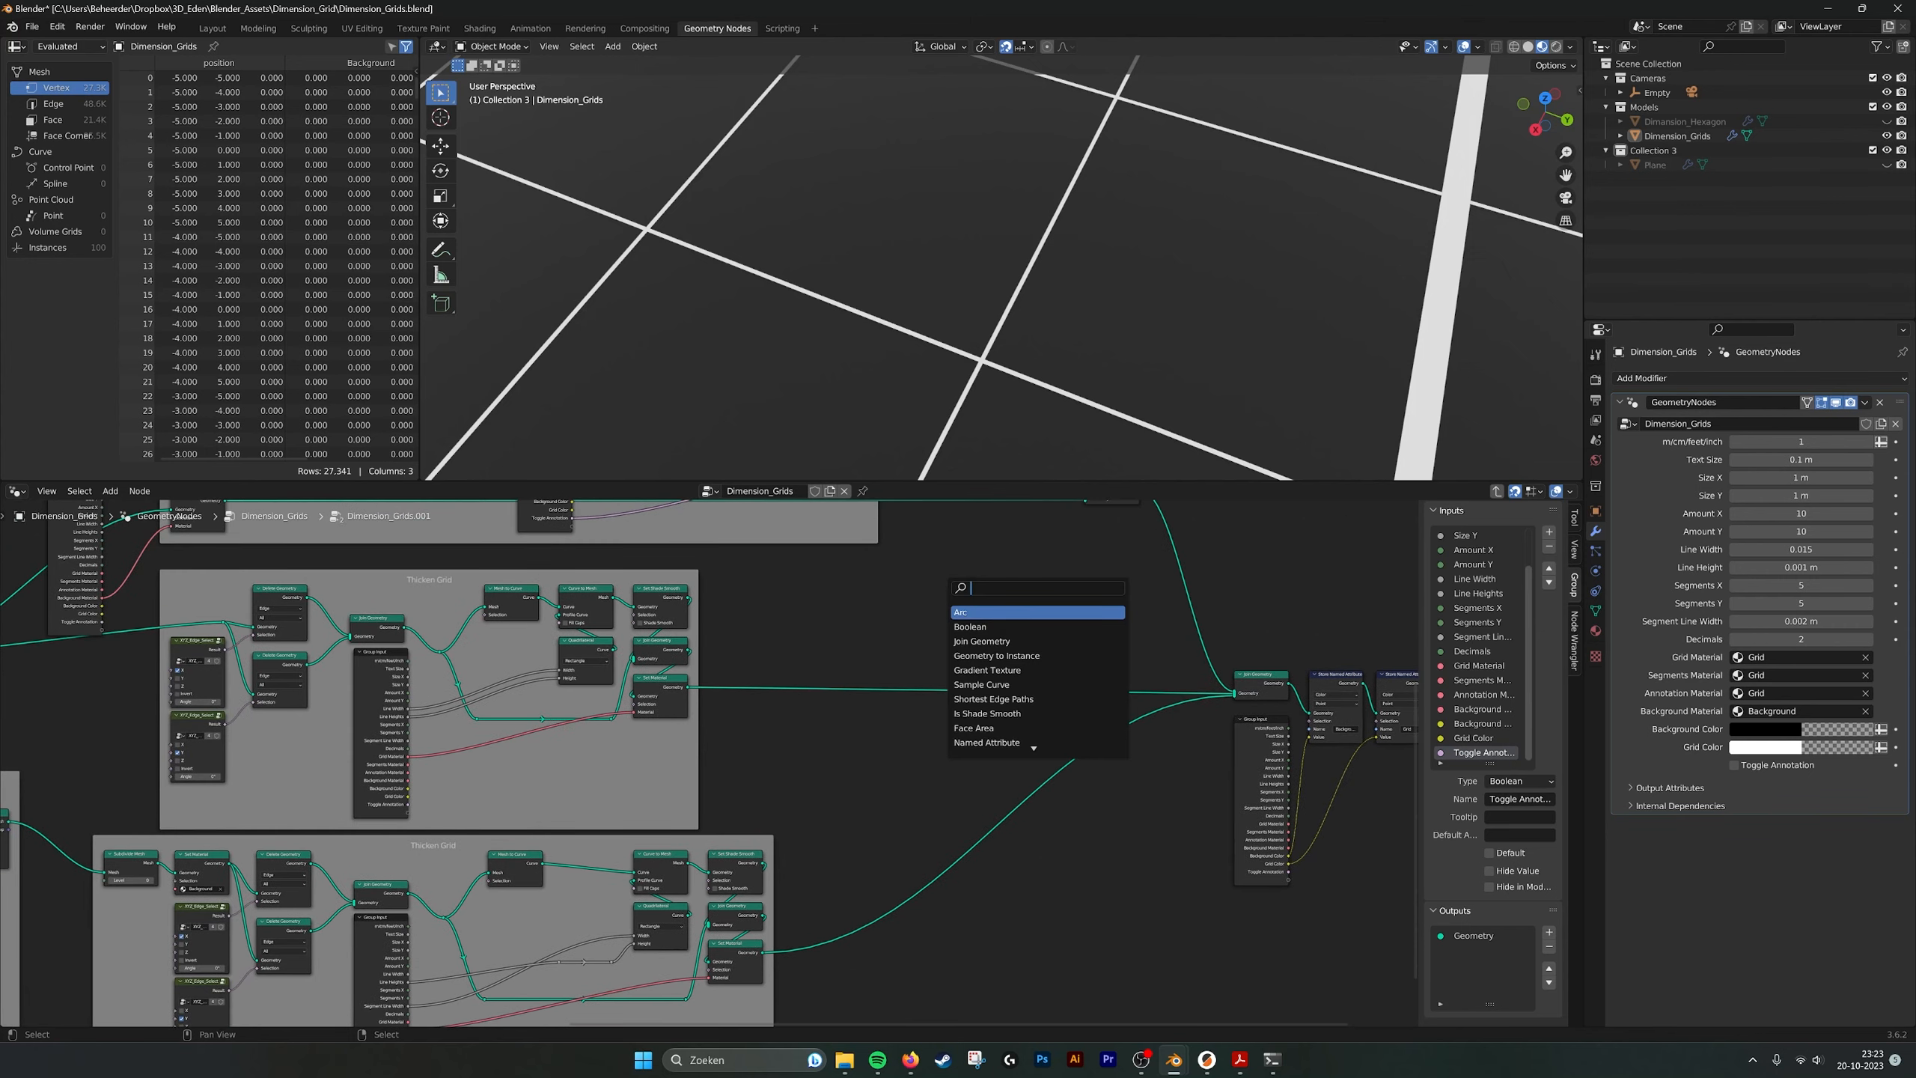
text(iew)
key(BackSpace)
text(w)
key(Return)
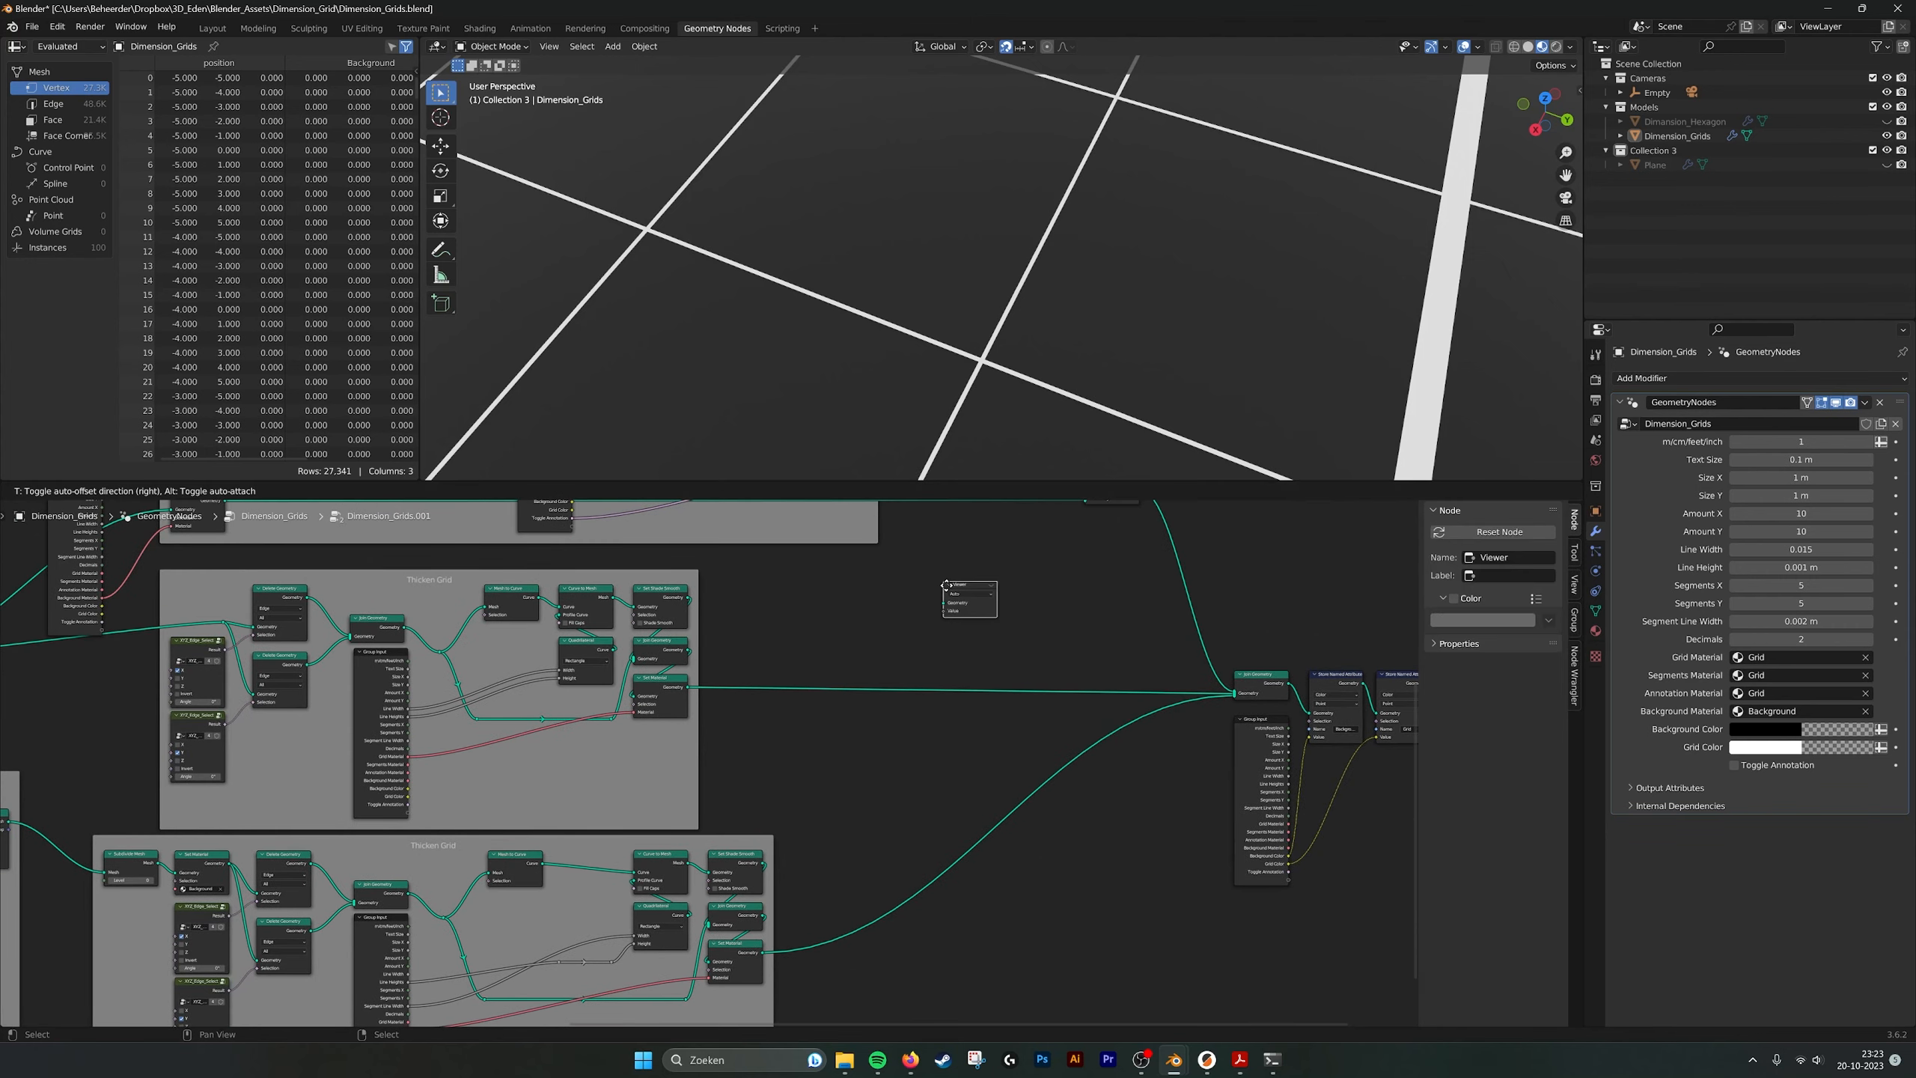
click(820, 633)
scroll(698, 770, up, 6)
middle_drag(650, 676, 675, 730)
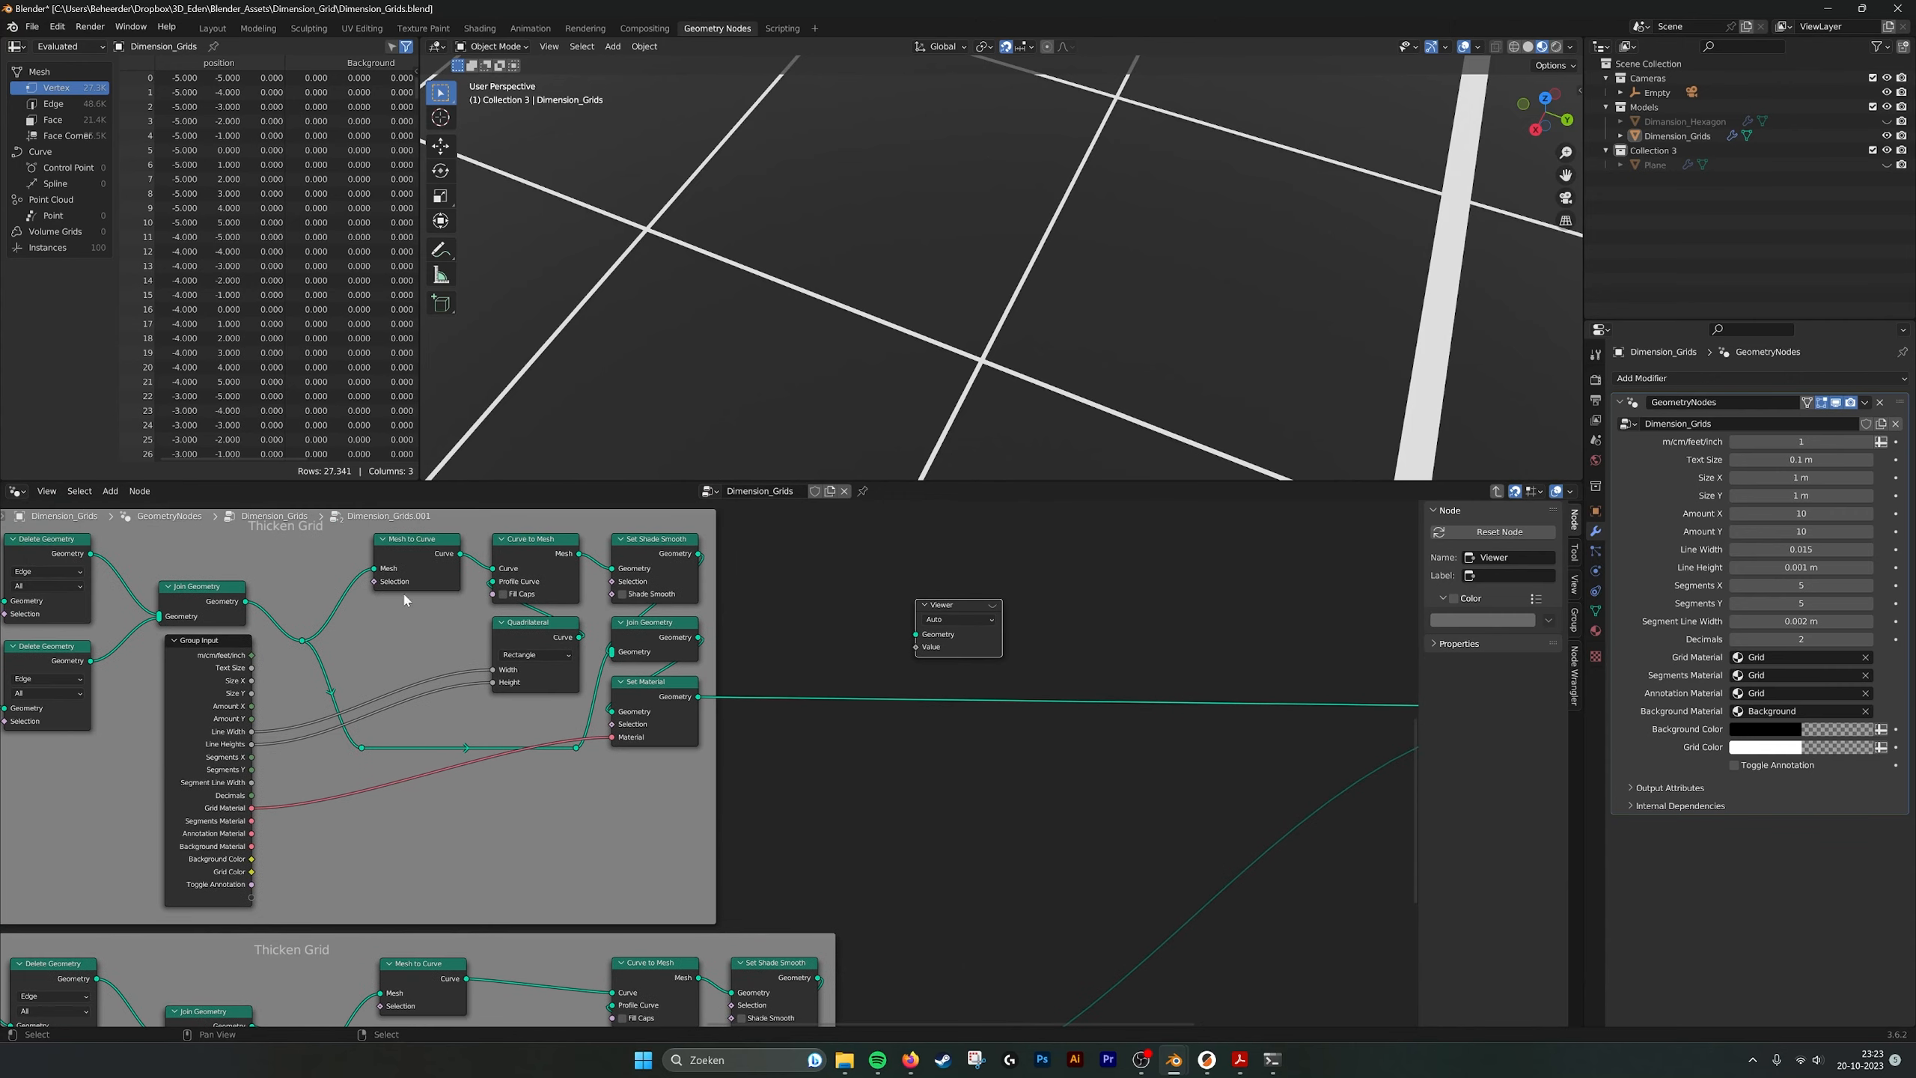
Connect the Set Material output of the upper Thicken Grid frame to the Viewer and preview it.
middle_drag(304, 678, 398, 699)
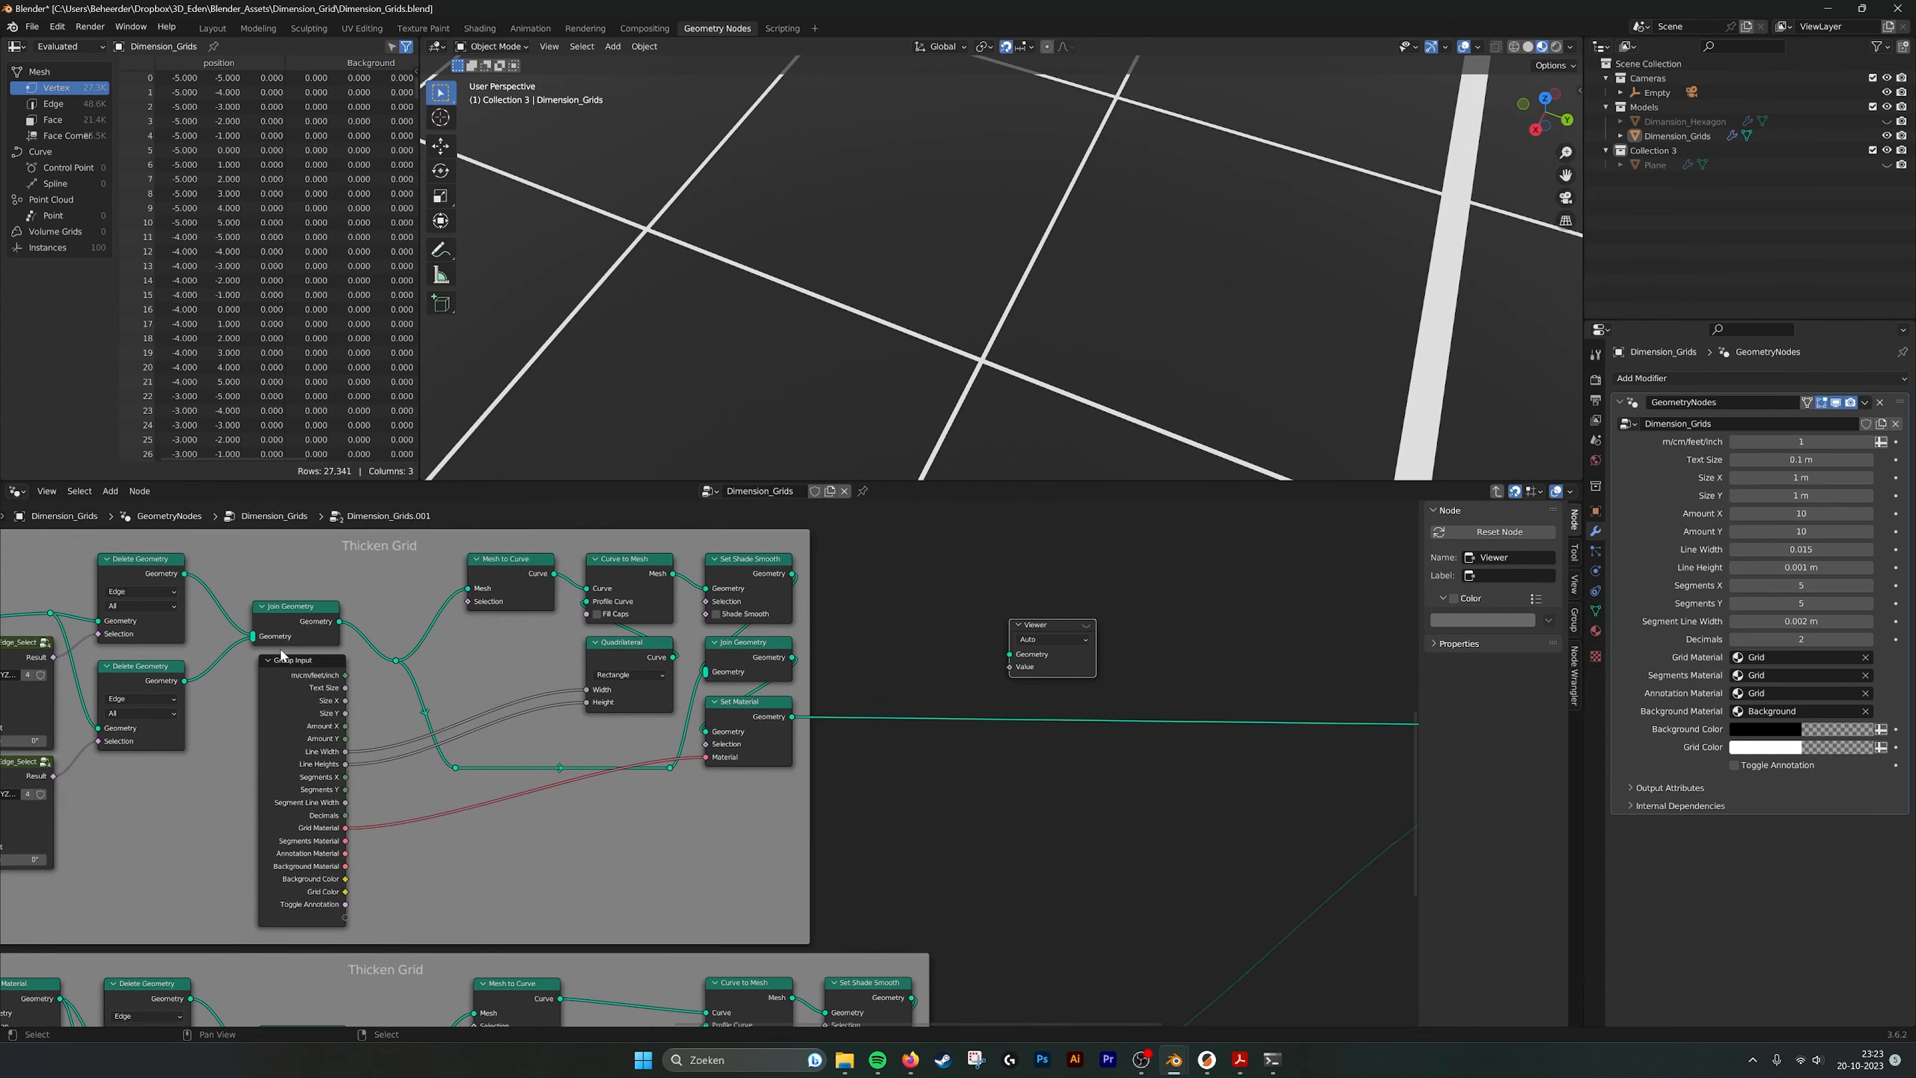
click(789, 718)
drag(791, 717, 1011, 653)
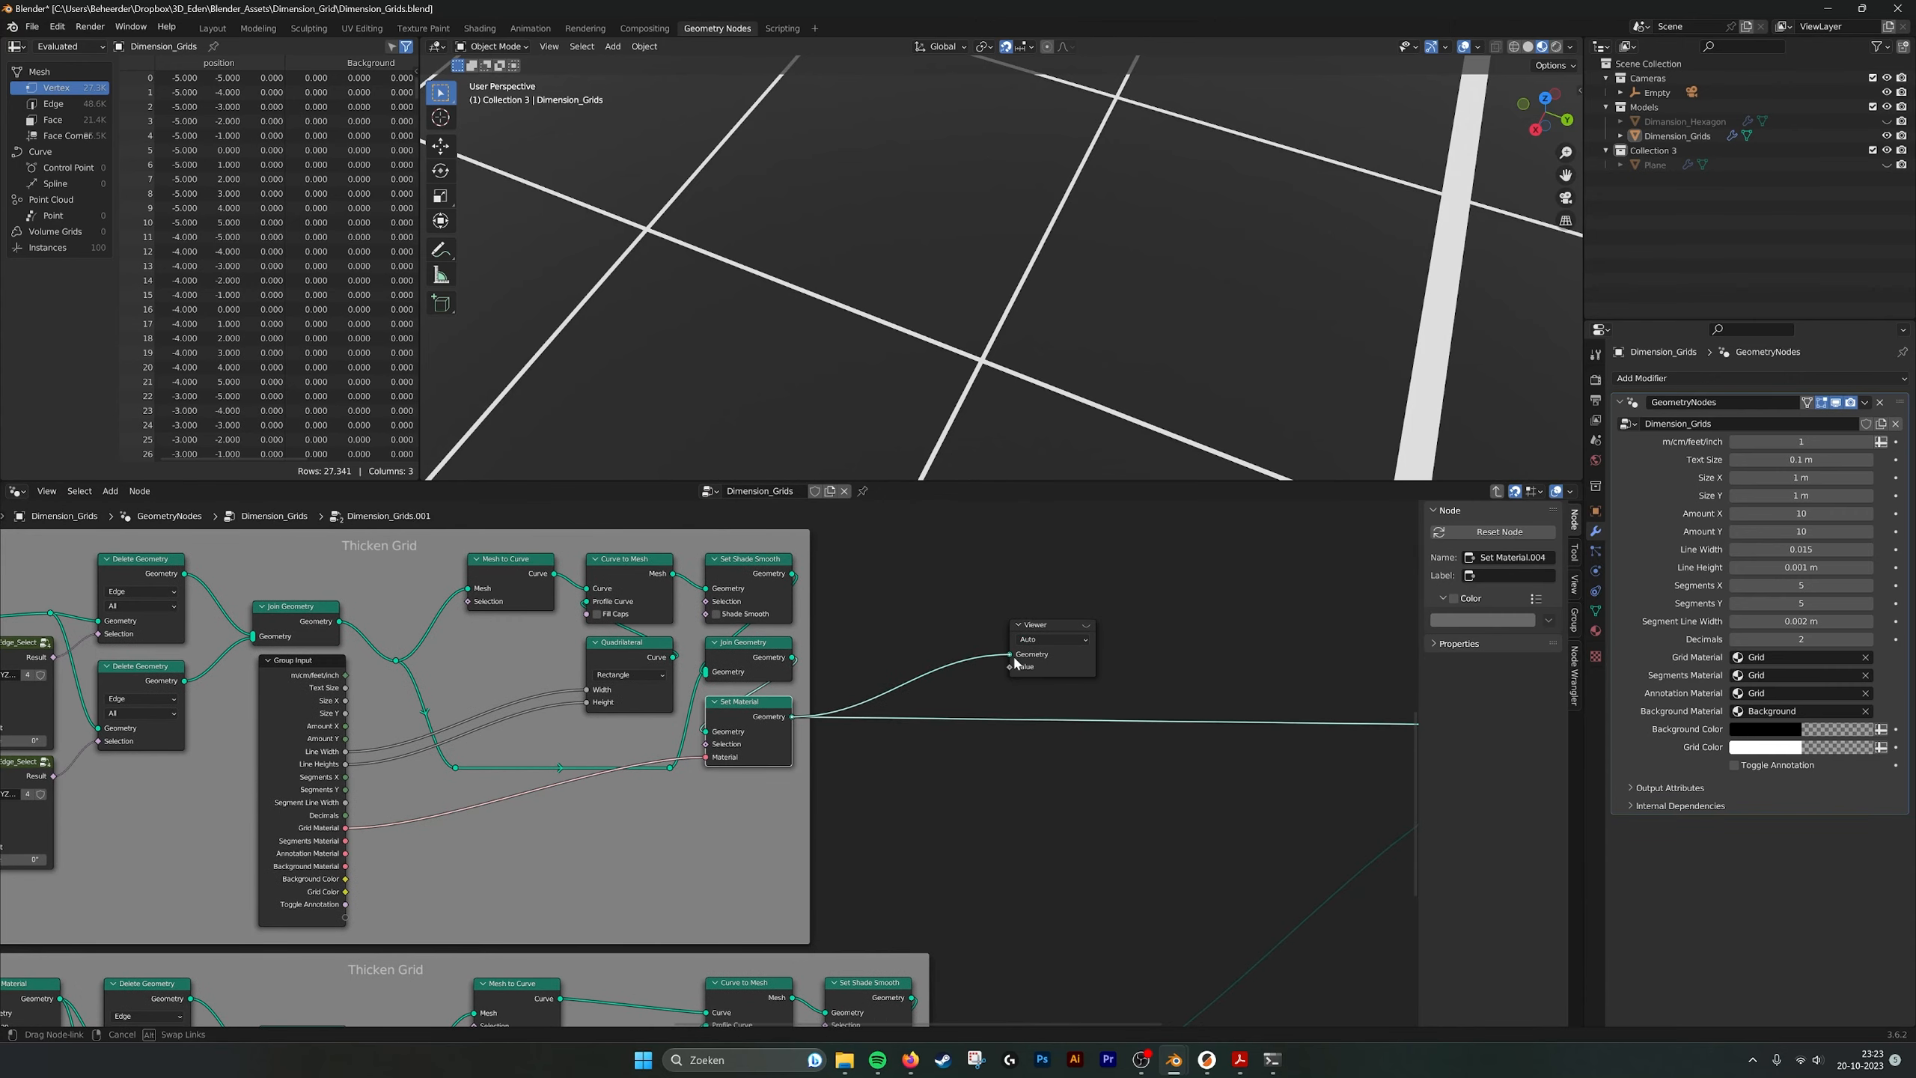
click(1087, 631)
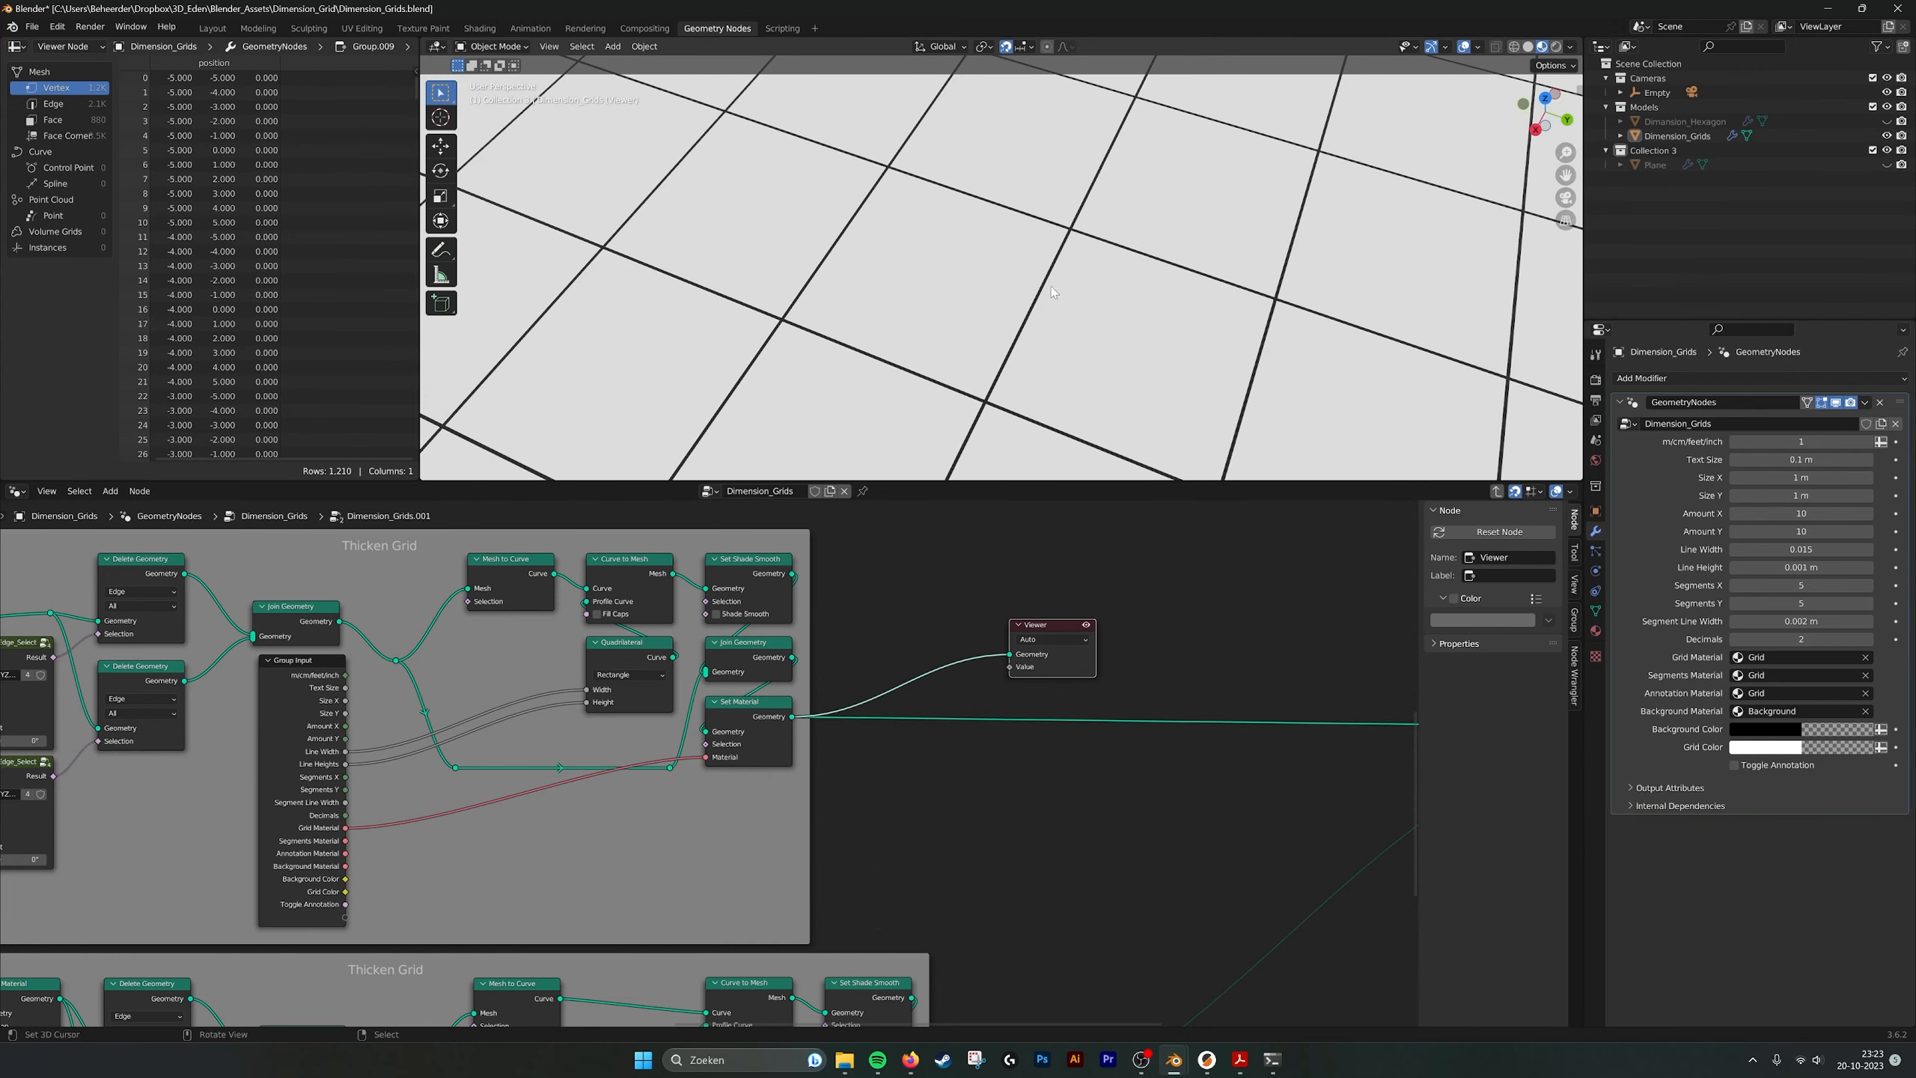
Move the Viewer to the end of the node tree and connect the final Join Geometry output to it.
middle_drag(1062, 662, 650, 704)
drag(644, 664, 1358, 634)
middle_drag(1392, 728, 863, 741)
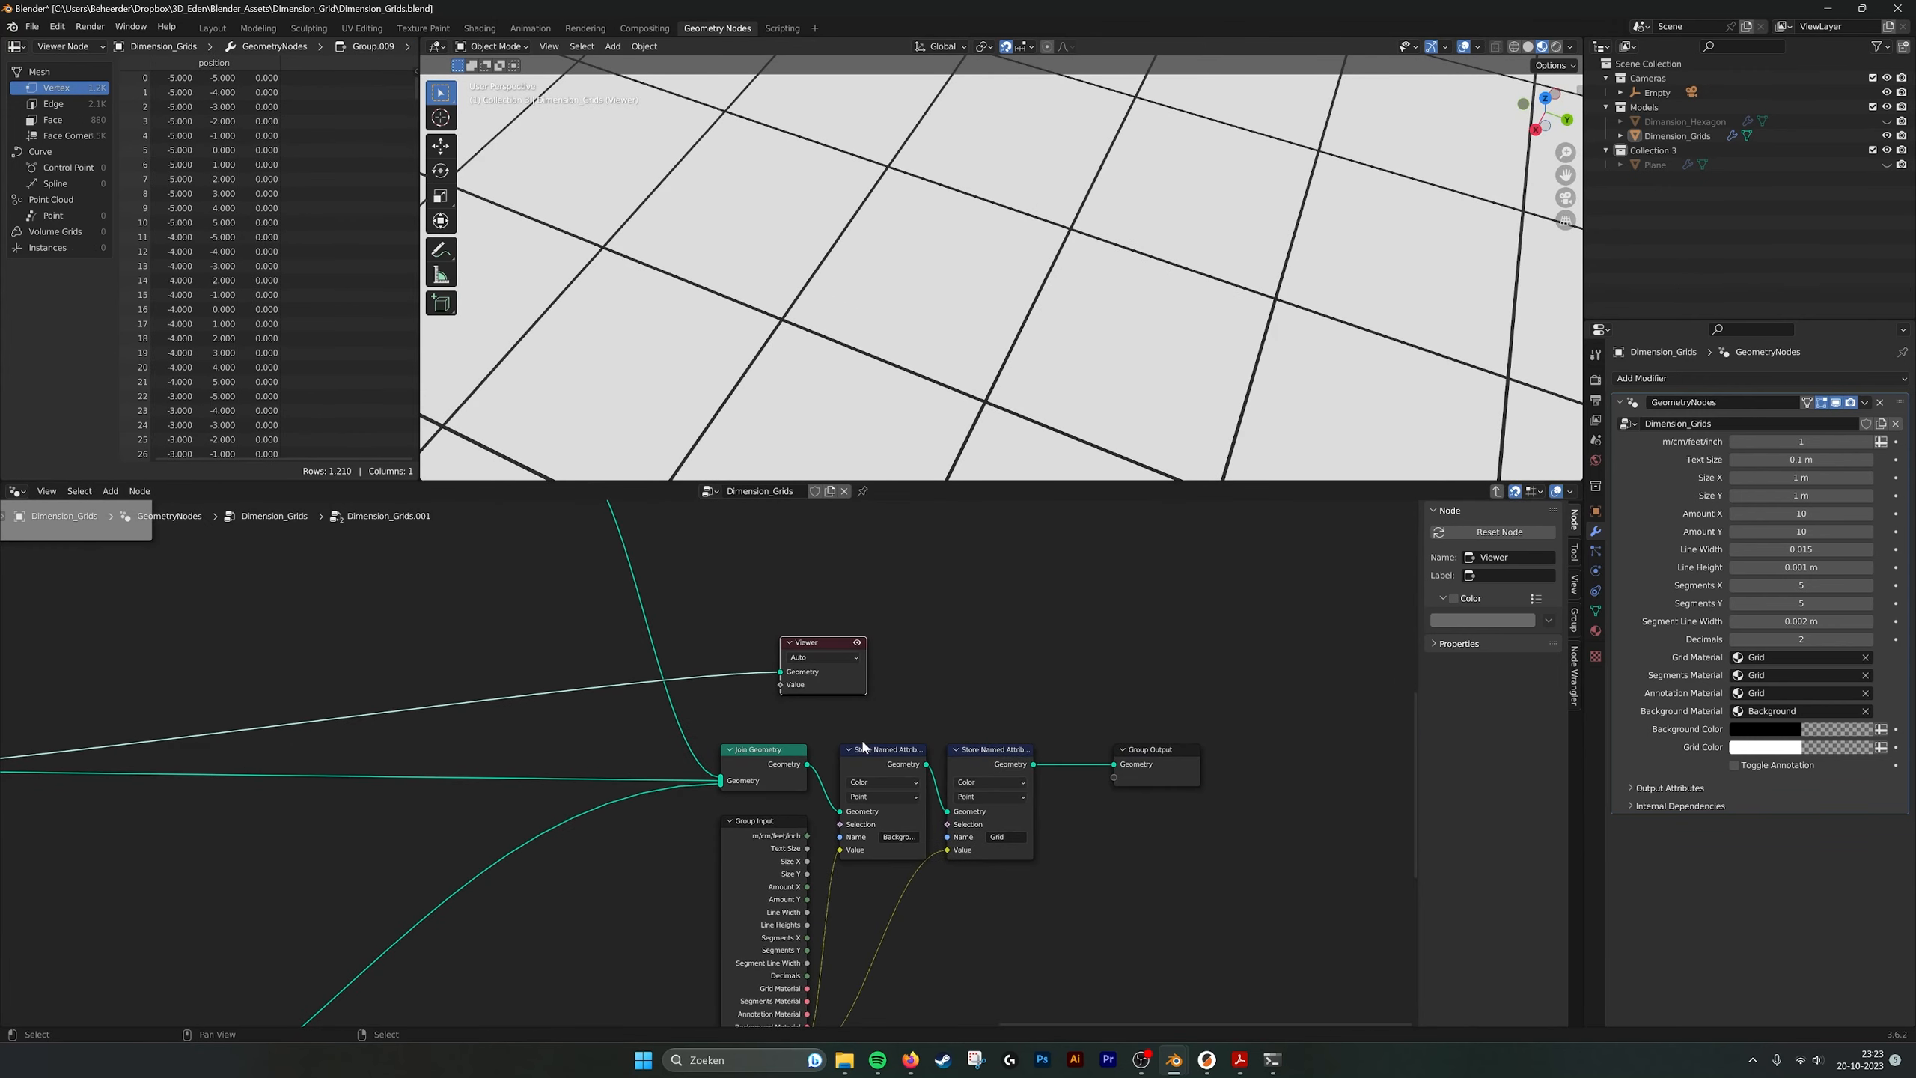
drag(807, 764, 912, 653)
scroll(1101, 283, down, 6)
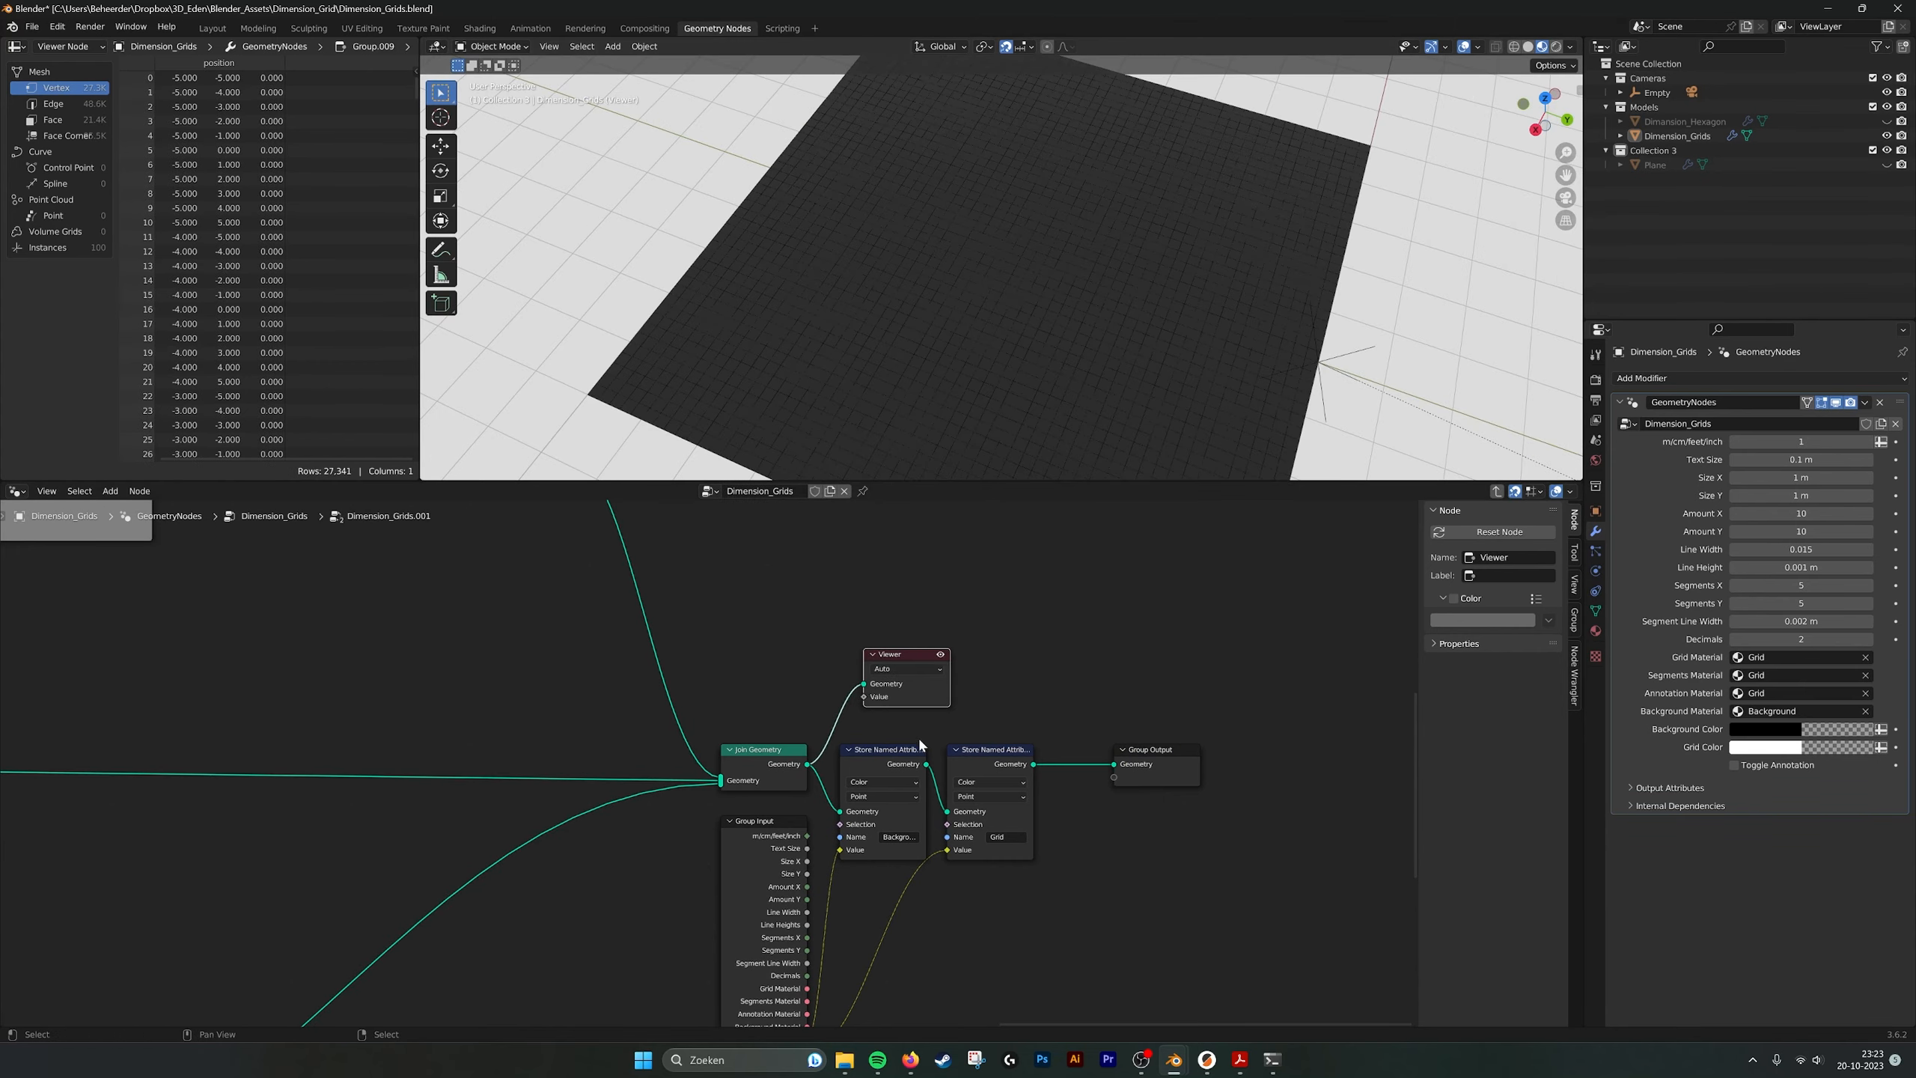
Place the Viewer near Group Output, feed it from the Grid Store Named Attribute node, and inspect the annotated grid up close.
middle_drag(925, 727, 886, 650)
scroll(896, 630, up, 2)
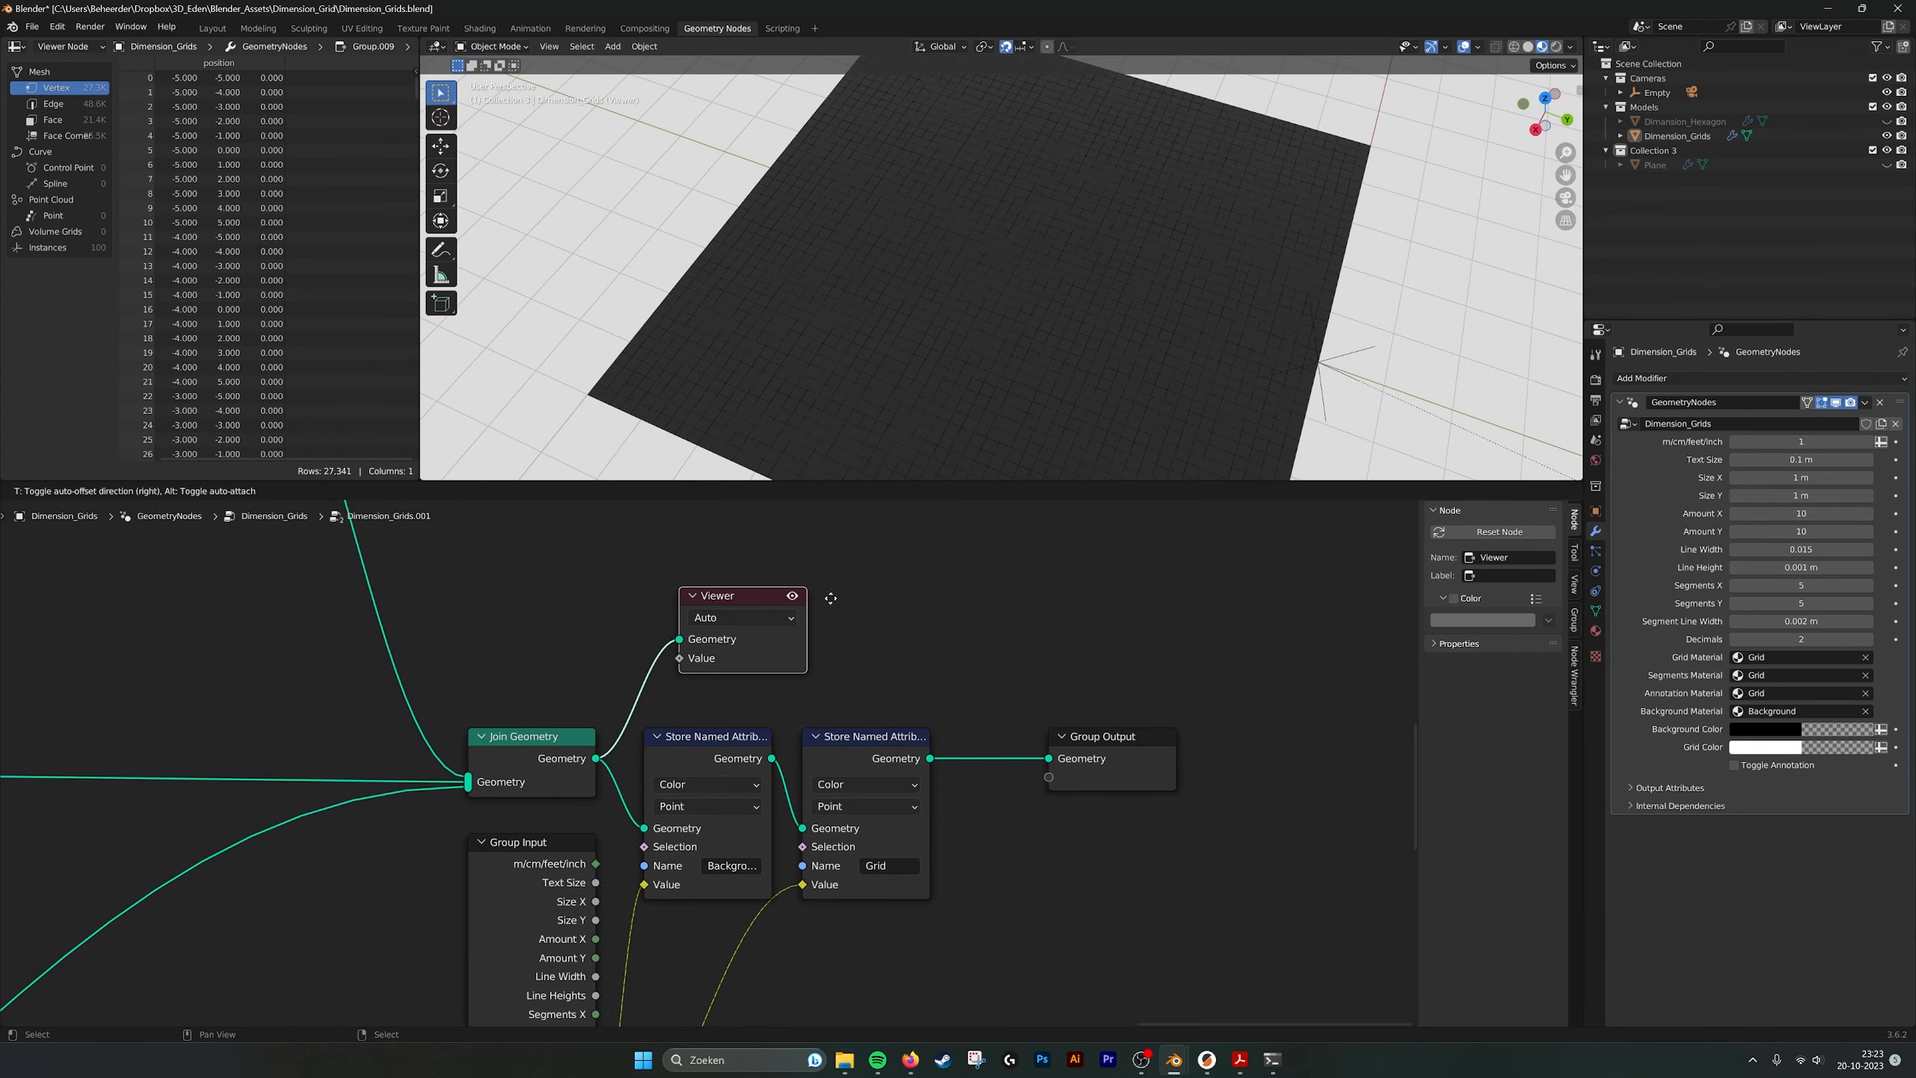
drag(743, 621, 1037, 640)
ctrl+shift+click(927, 764)
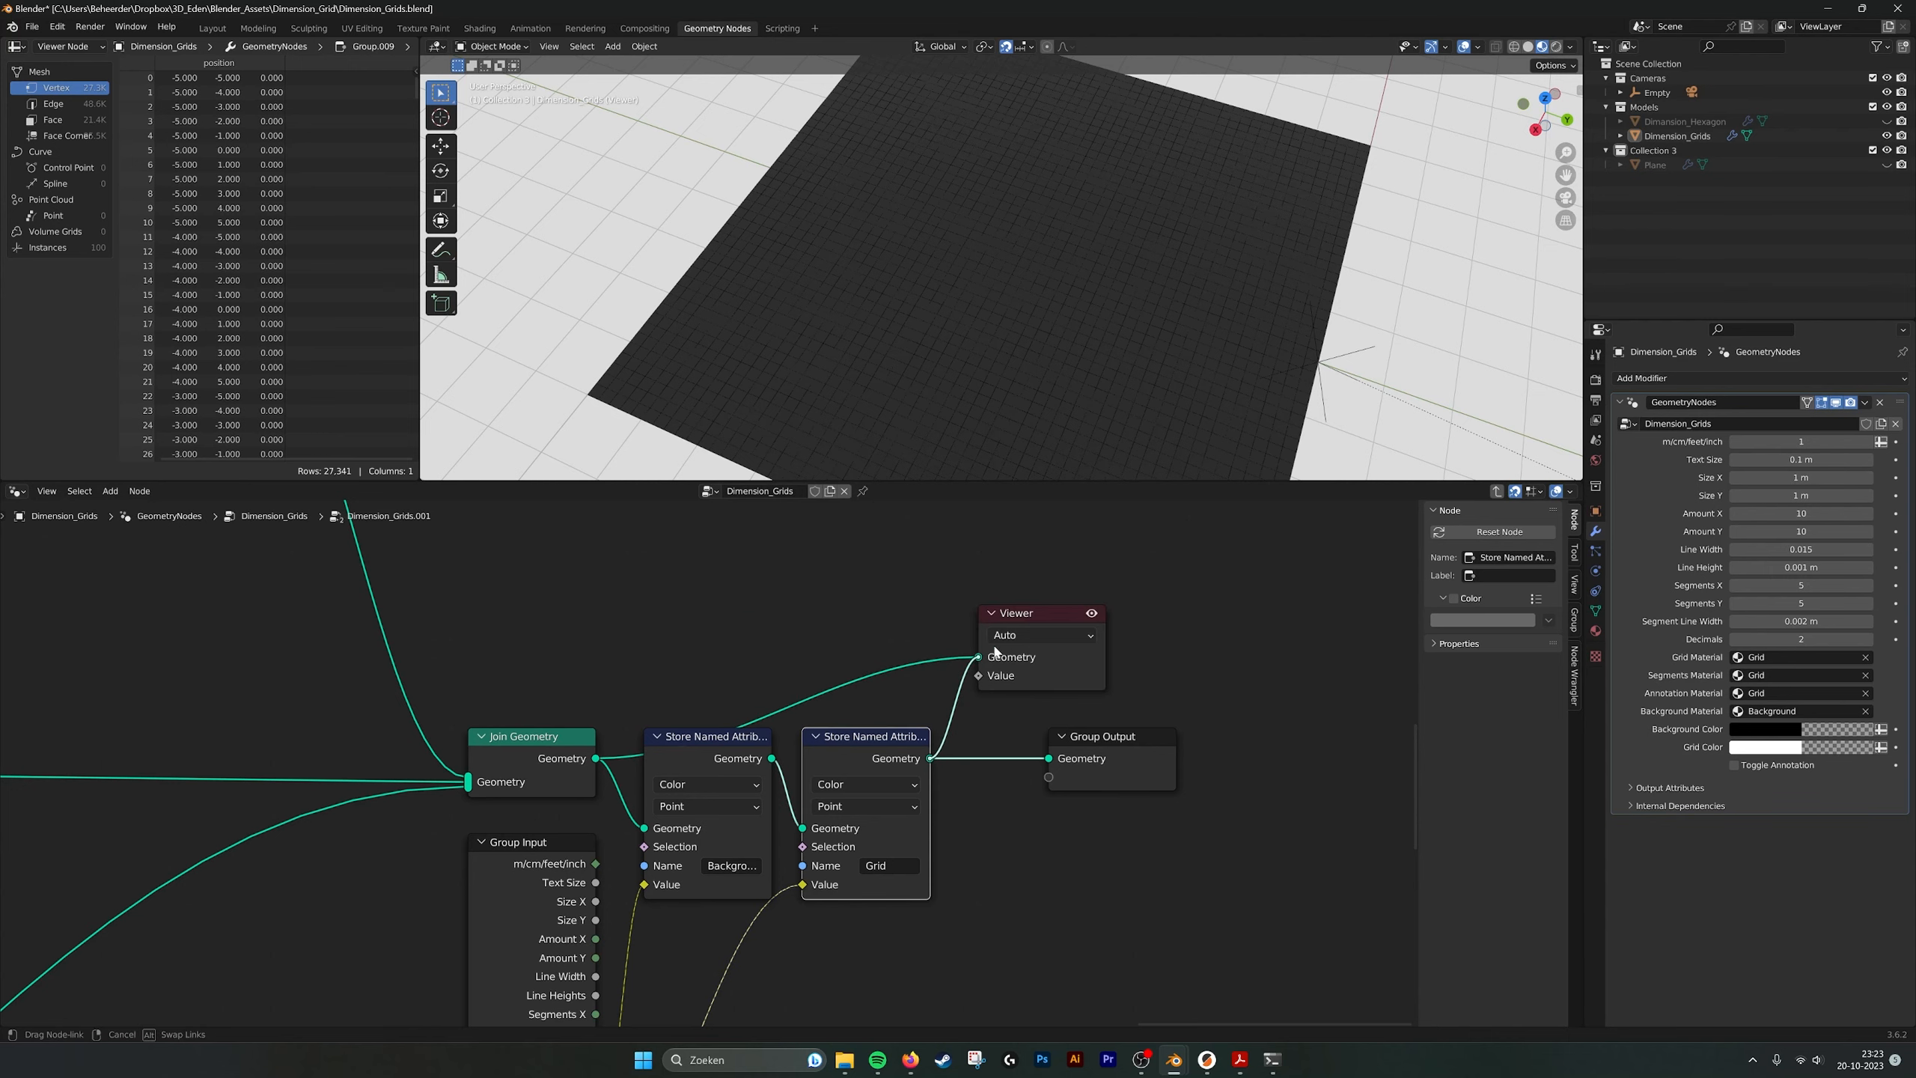
scroll(989, 267, up, 5)
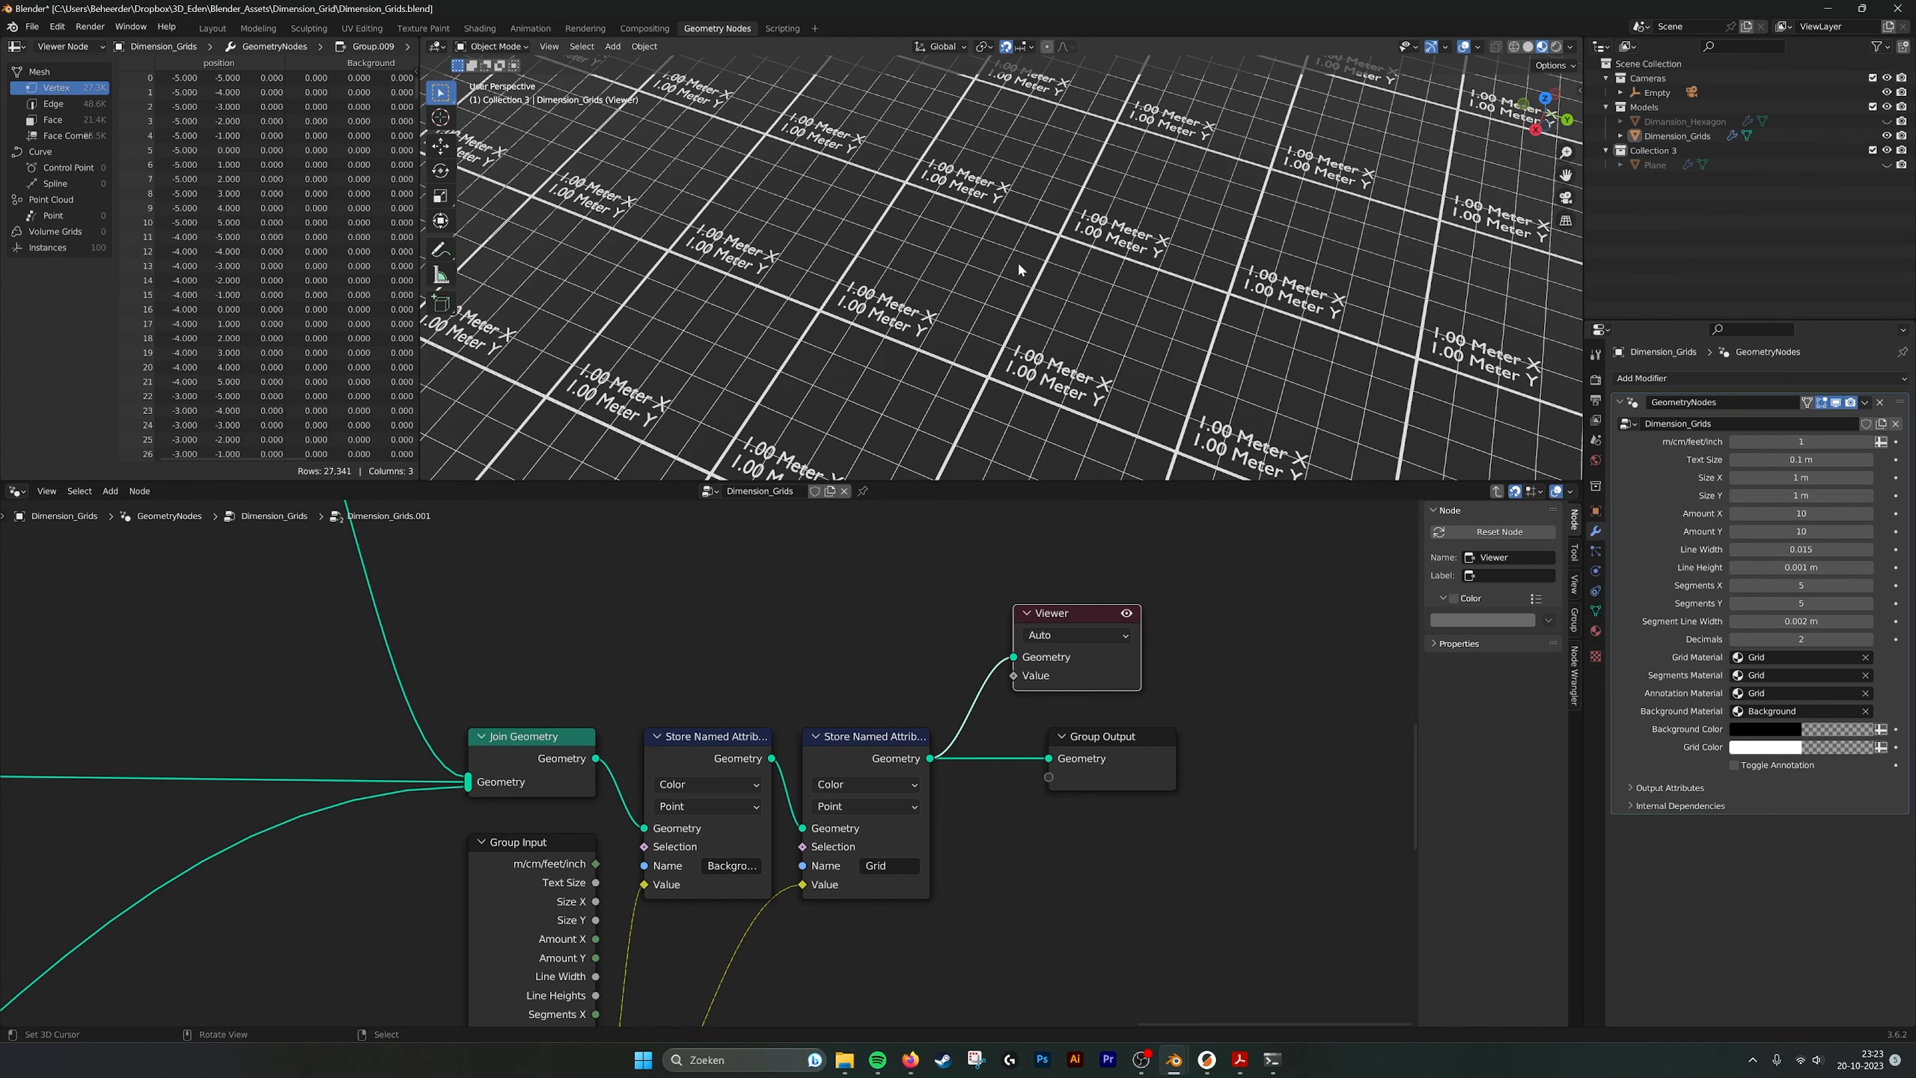
scroll(955, 262, up, 3)
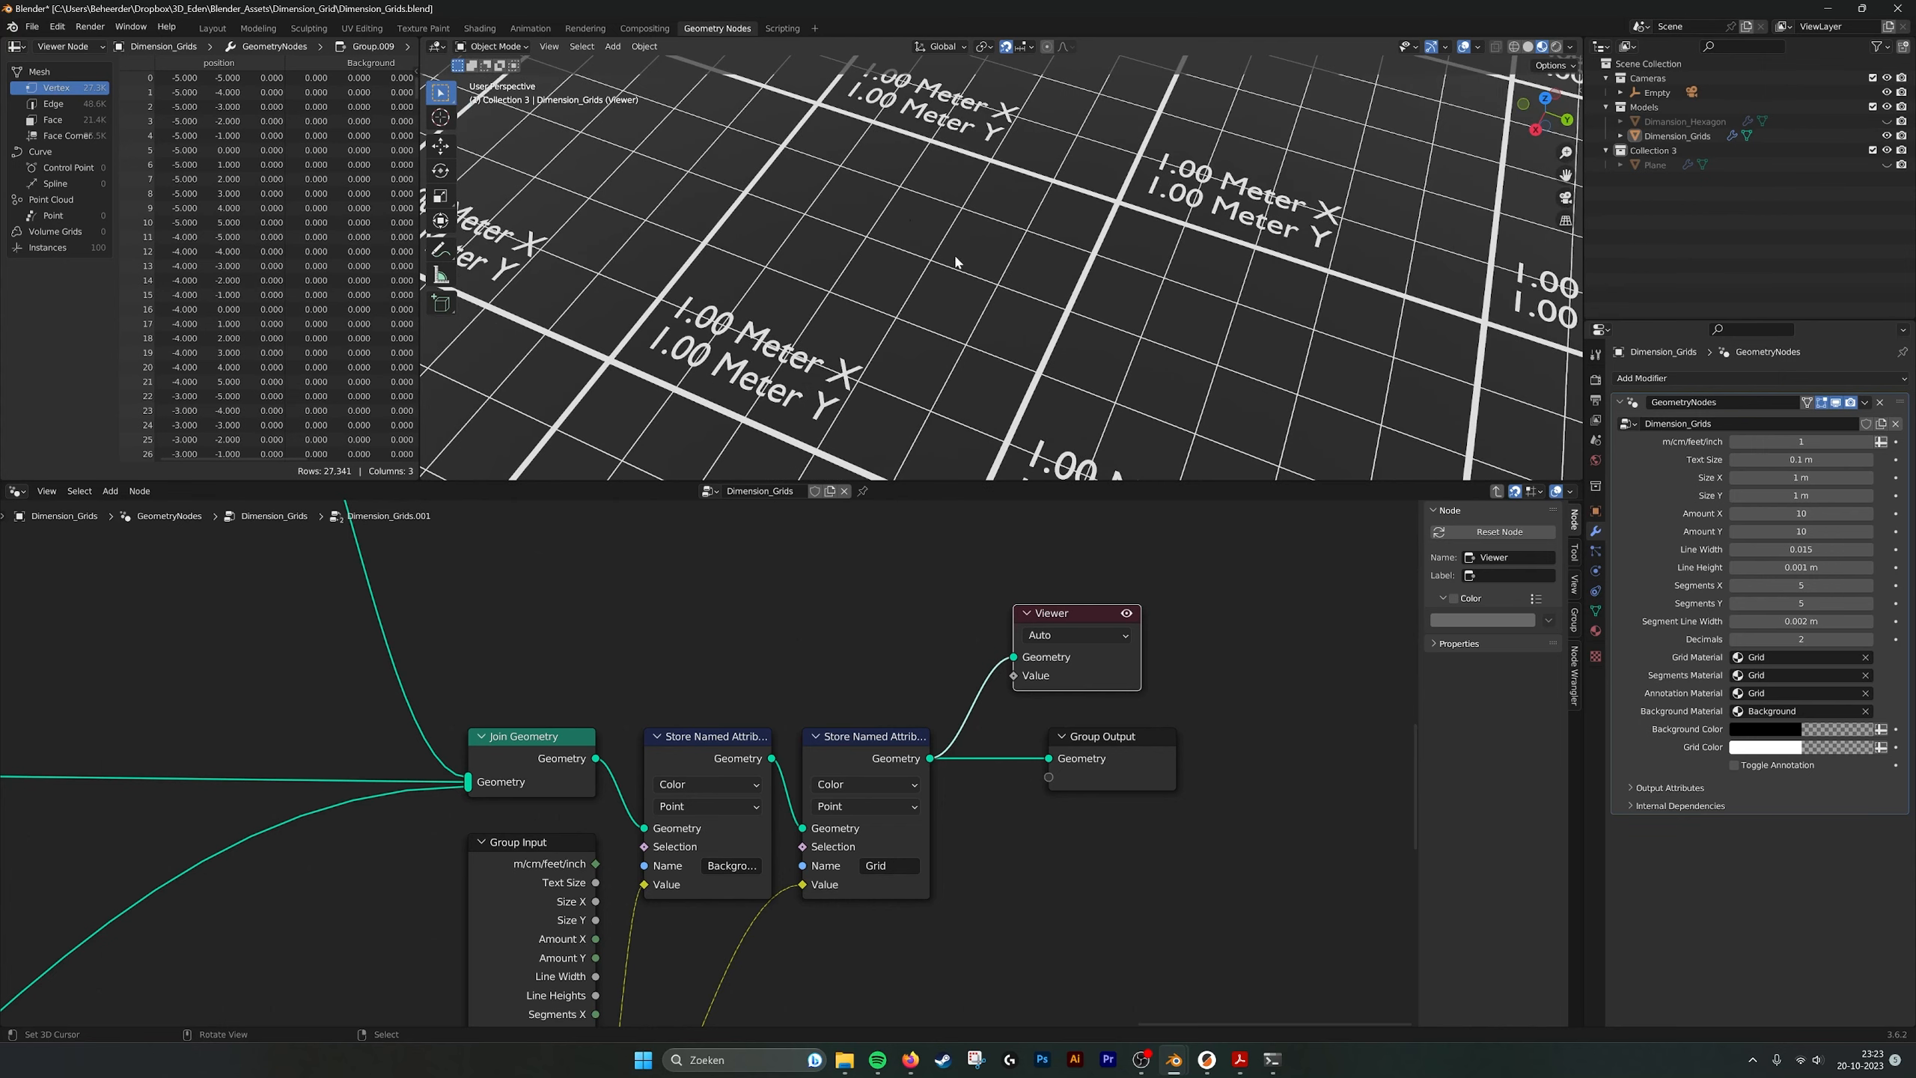
Try higher Segments X values on the Dimension_Grids modifier, going through 8 and 7 up to 10.
click(1871, 586)
click(1872, 586)
click(1872, 586)
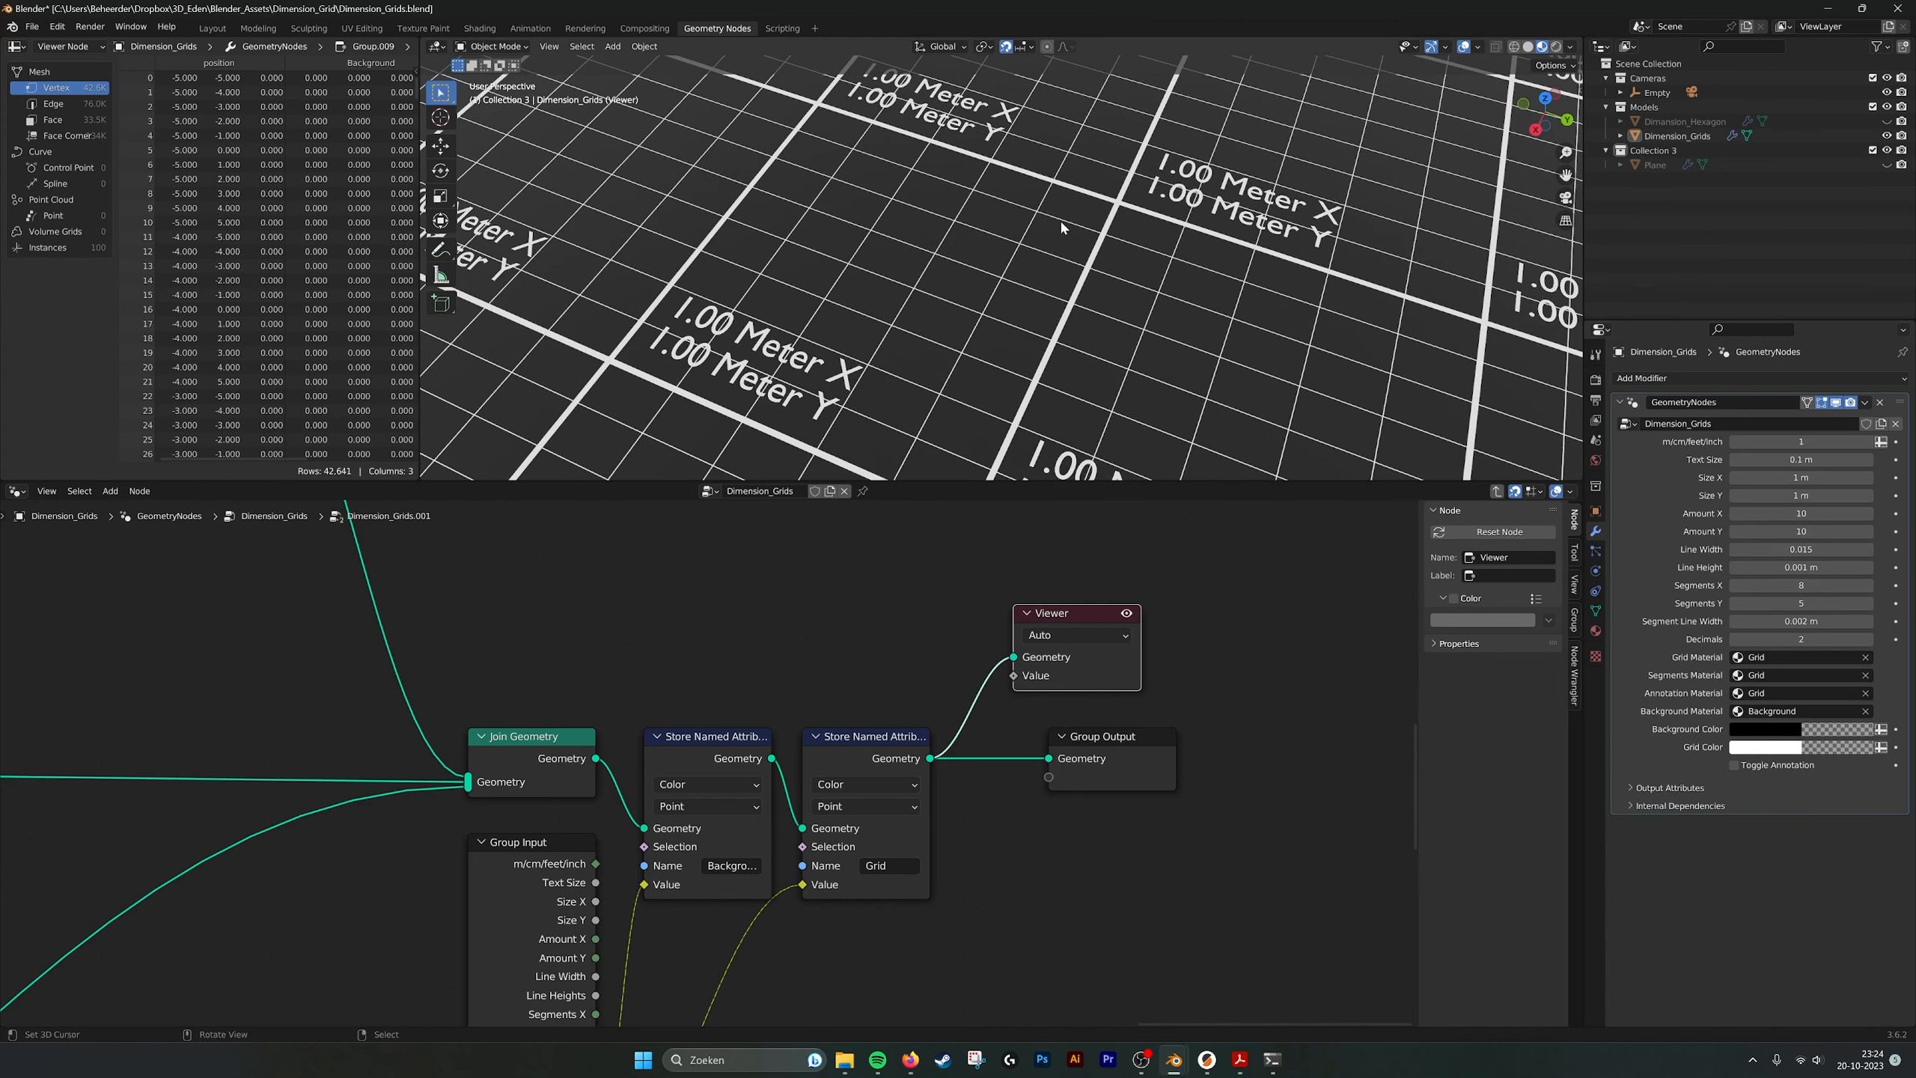
scroll(934, 383, down, 1)
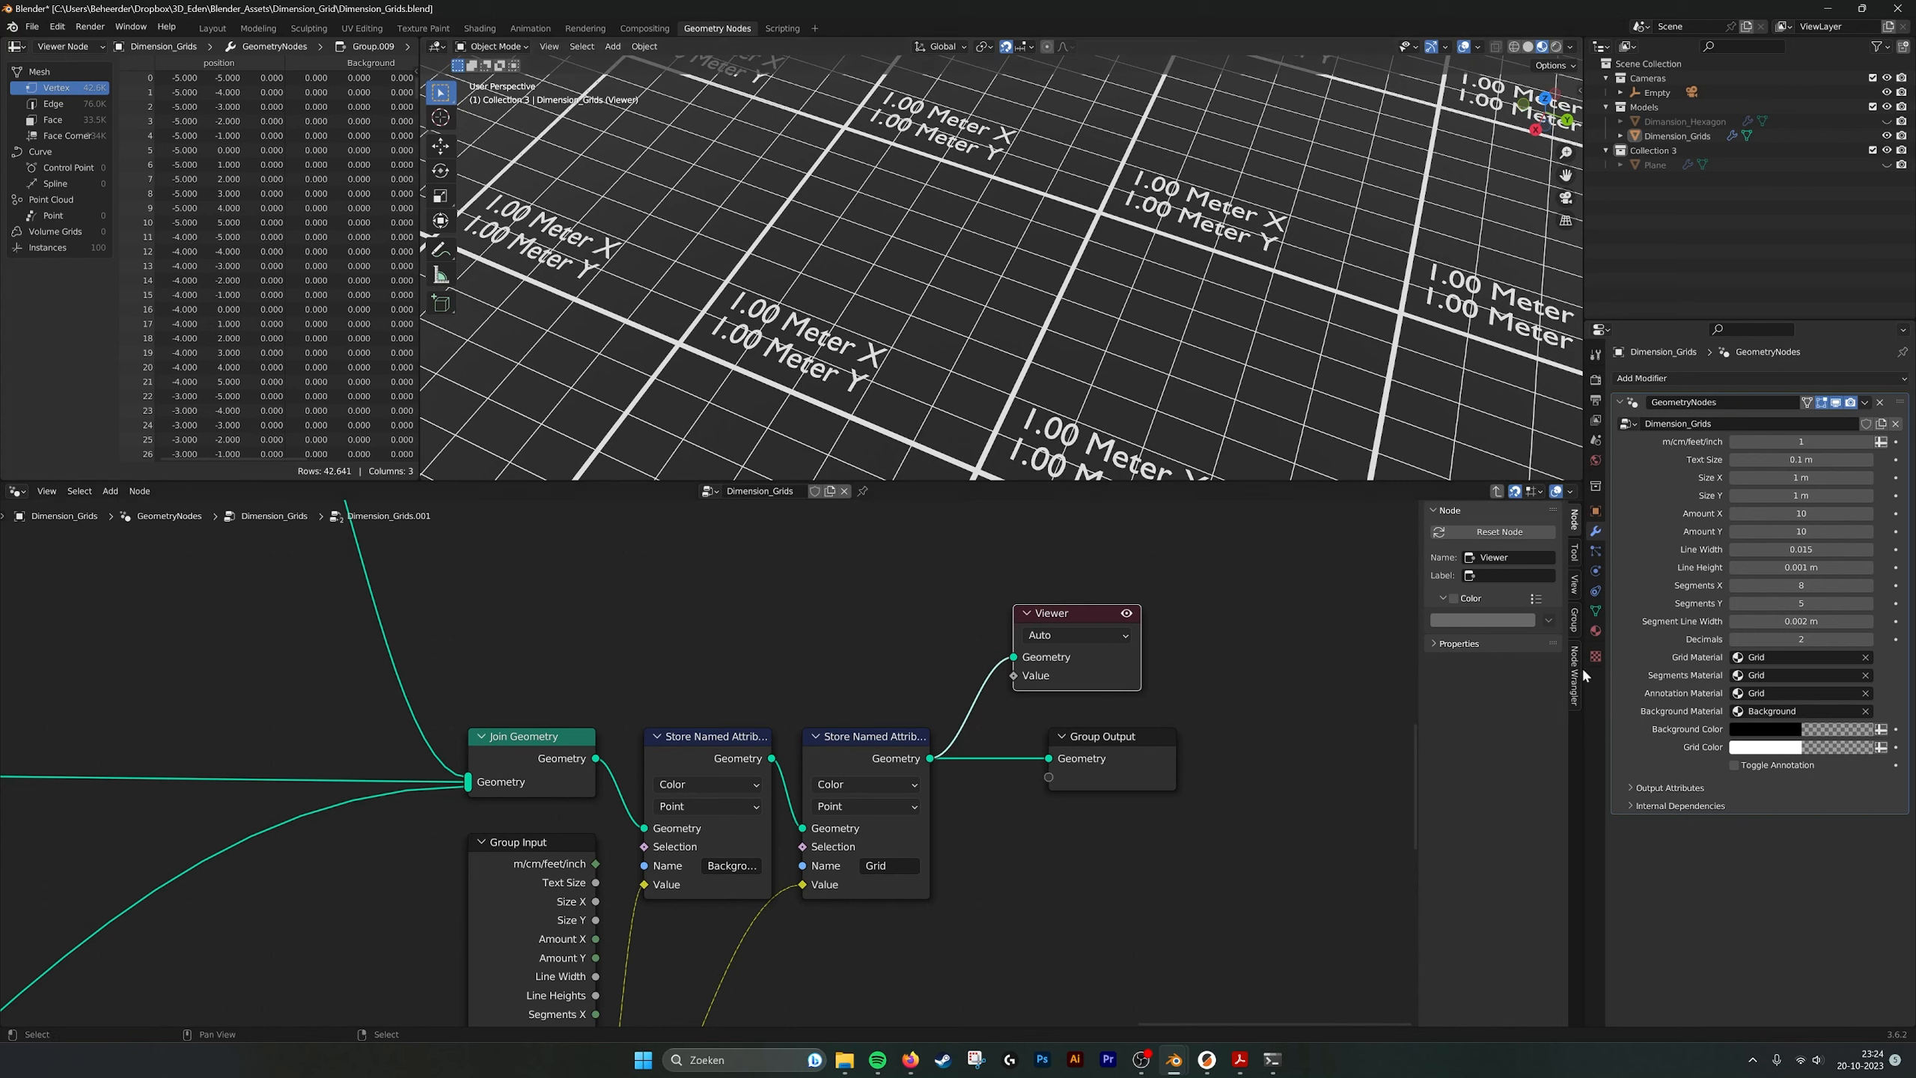
click(1870, 586)
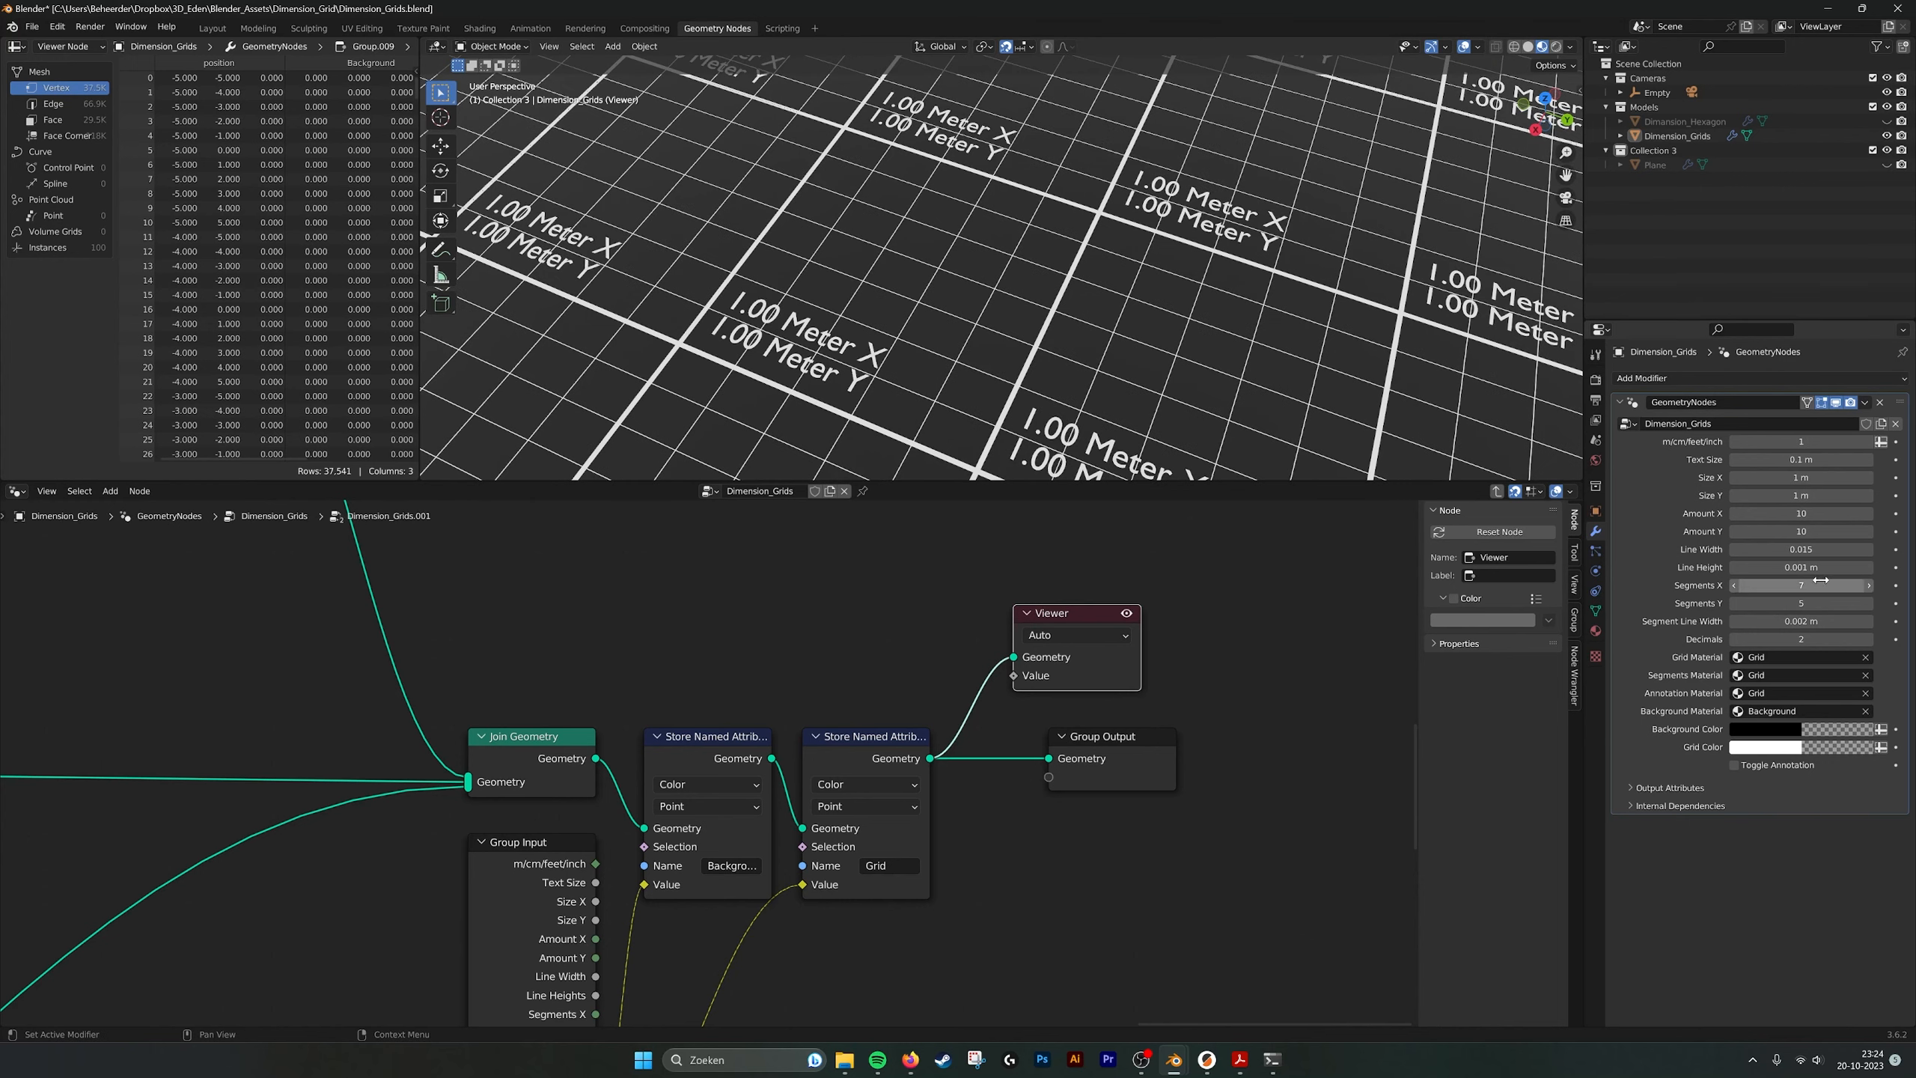
click(1869, 586)
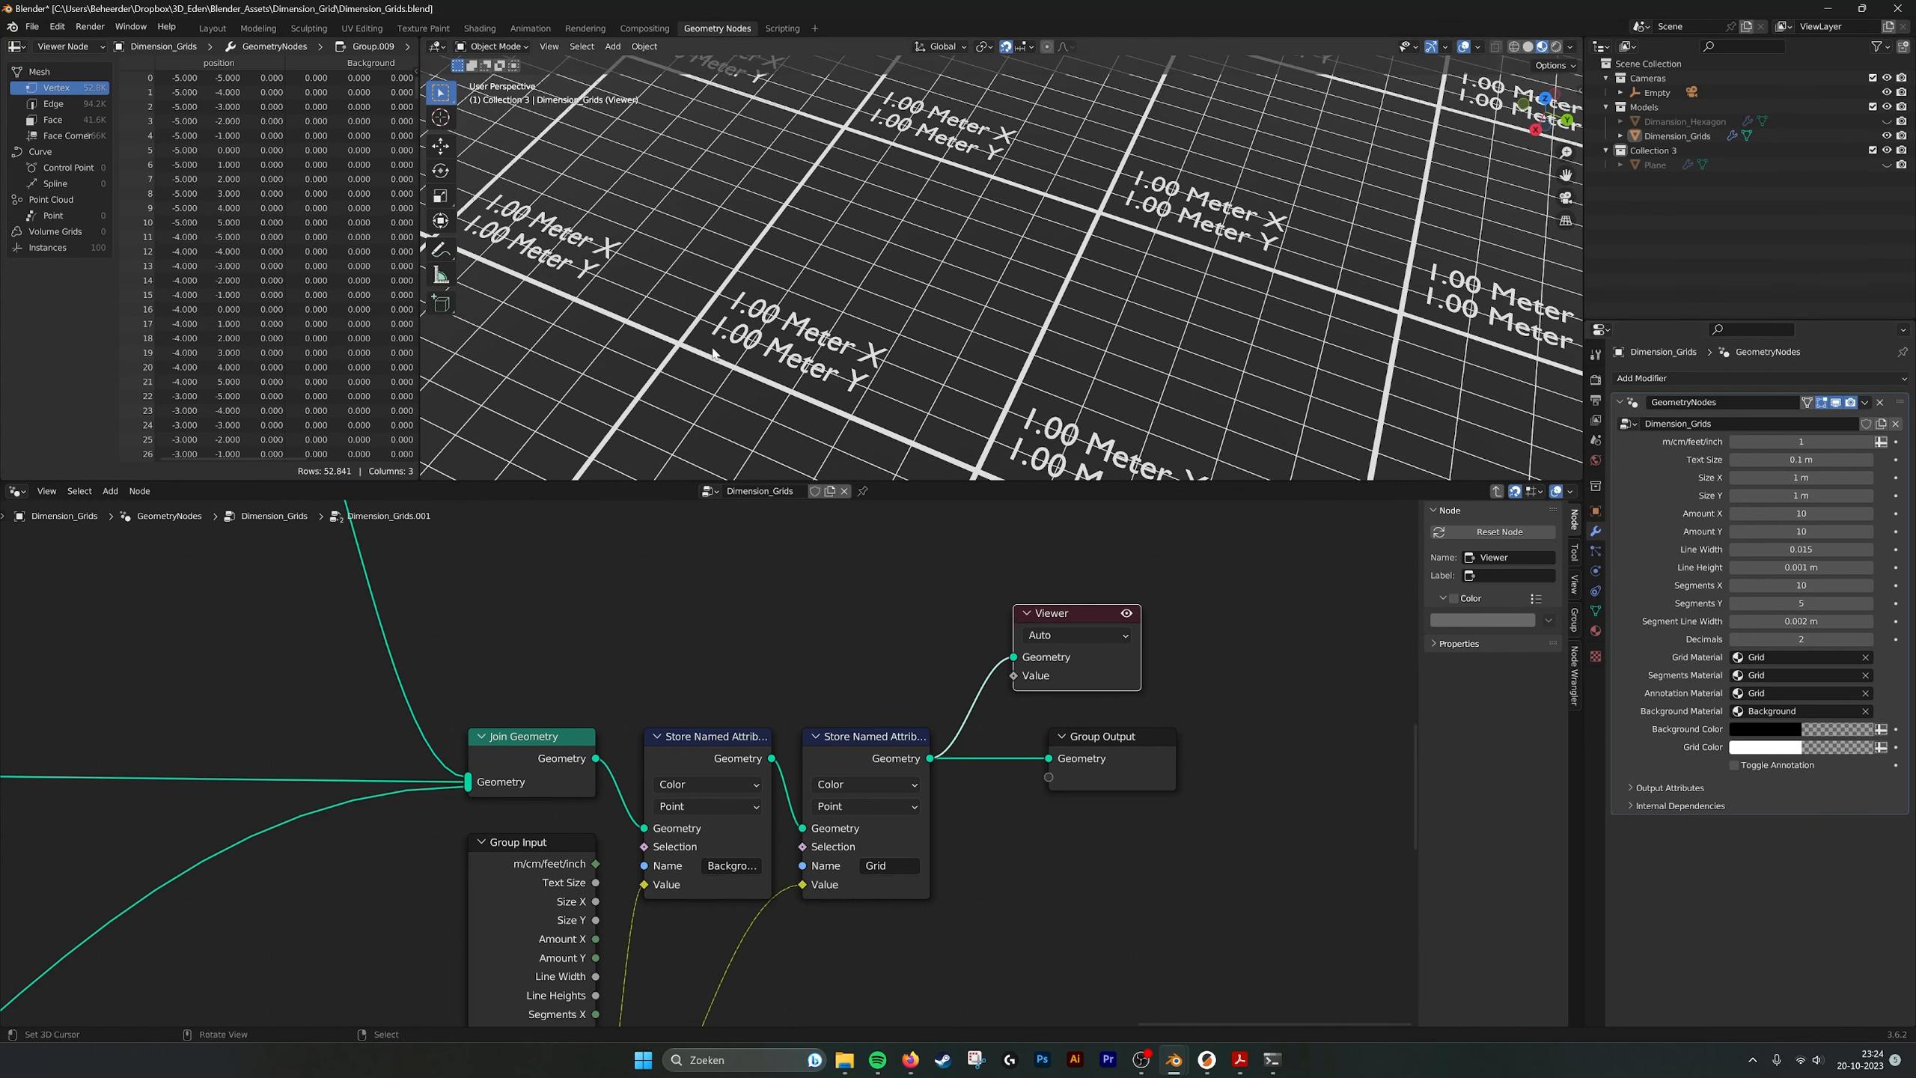
Set Segments X back to 5 and check the whole grid.
click(1733, 586)
click(1733, 586)
click(1733, 586)
click(1733, 586)
click(1733, 586)
scroll(1089, 339, down, 4)
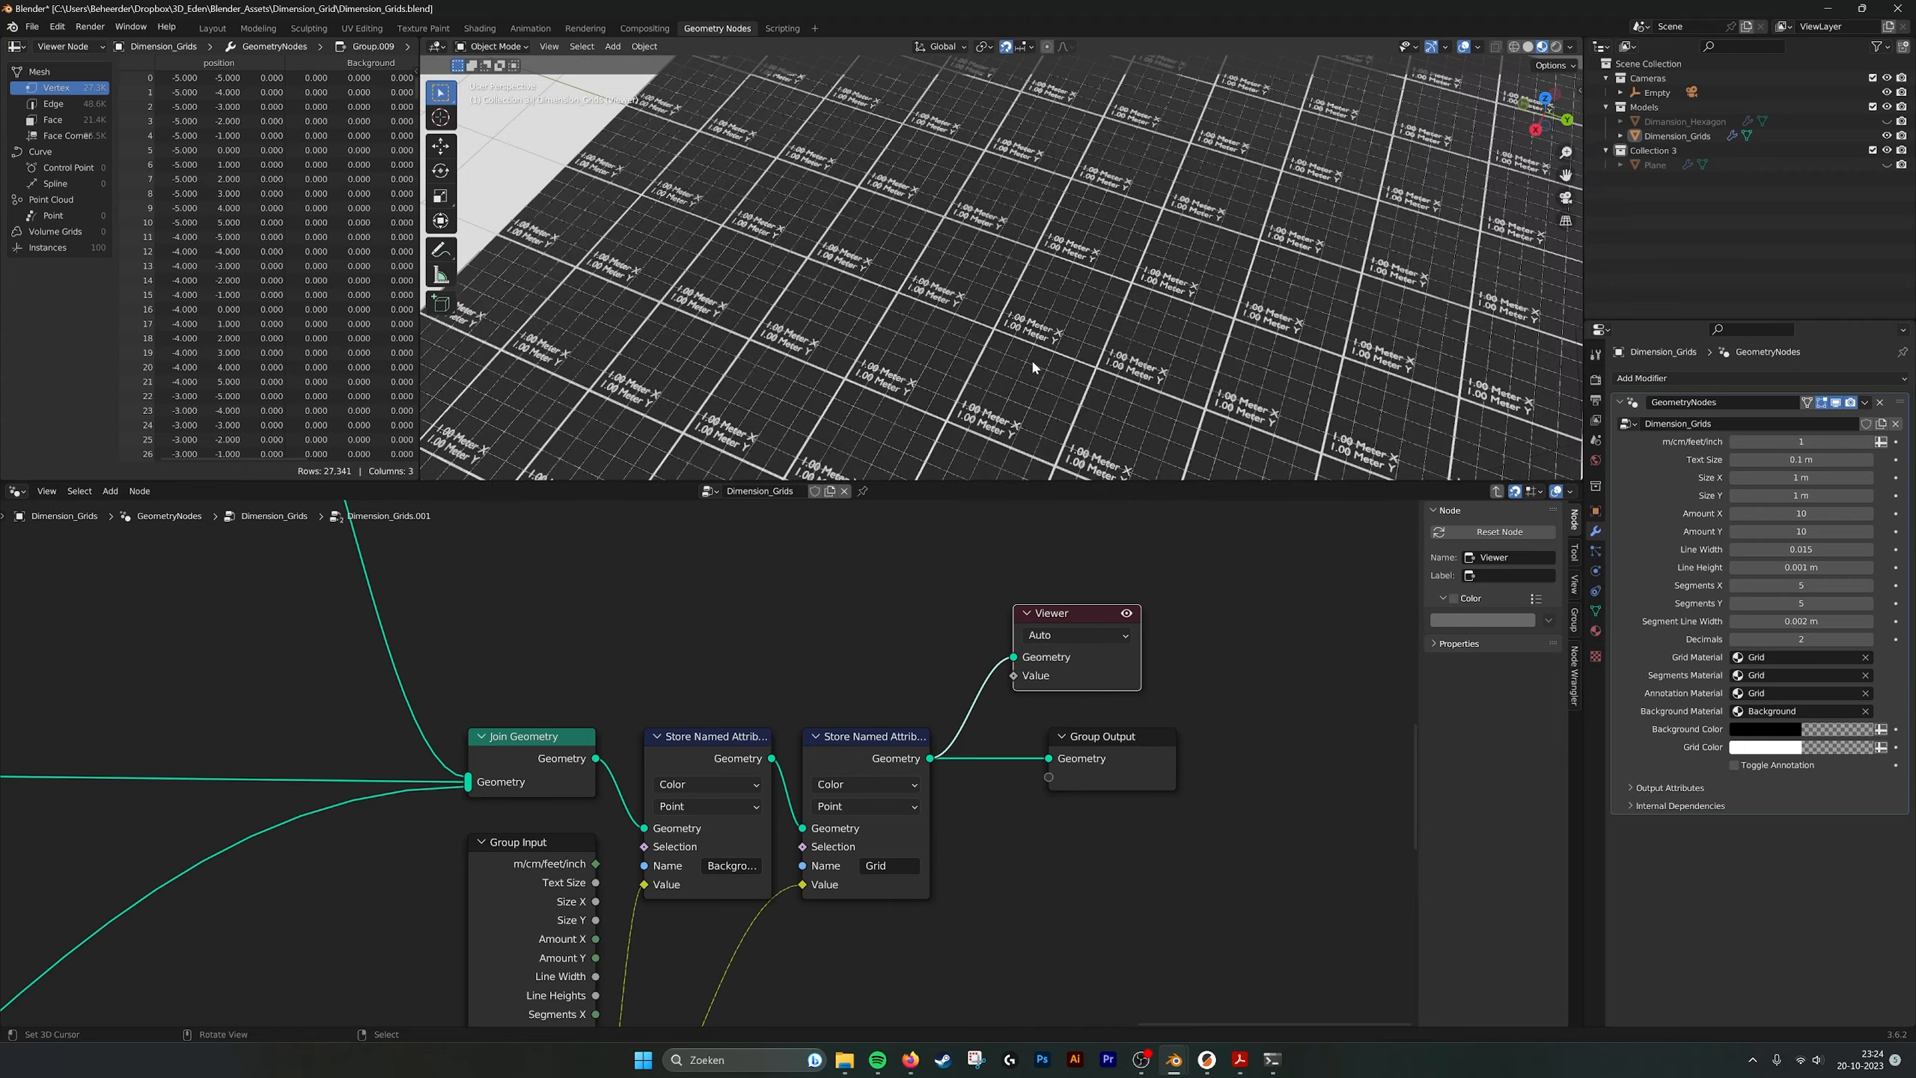
Align the Viewer node directly above Group Output and inspect the finished grid with its text annotations.
drag(1085, 612, 1121, 612)
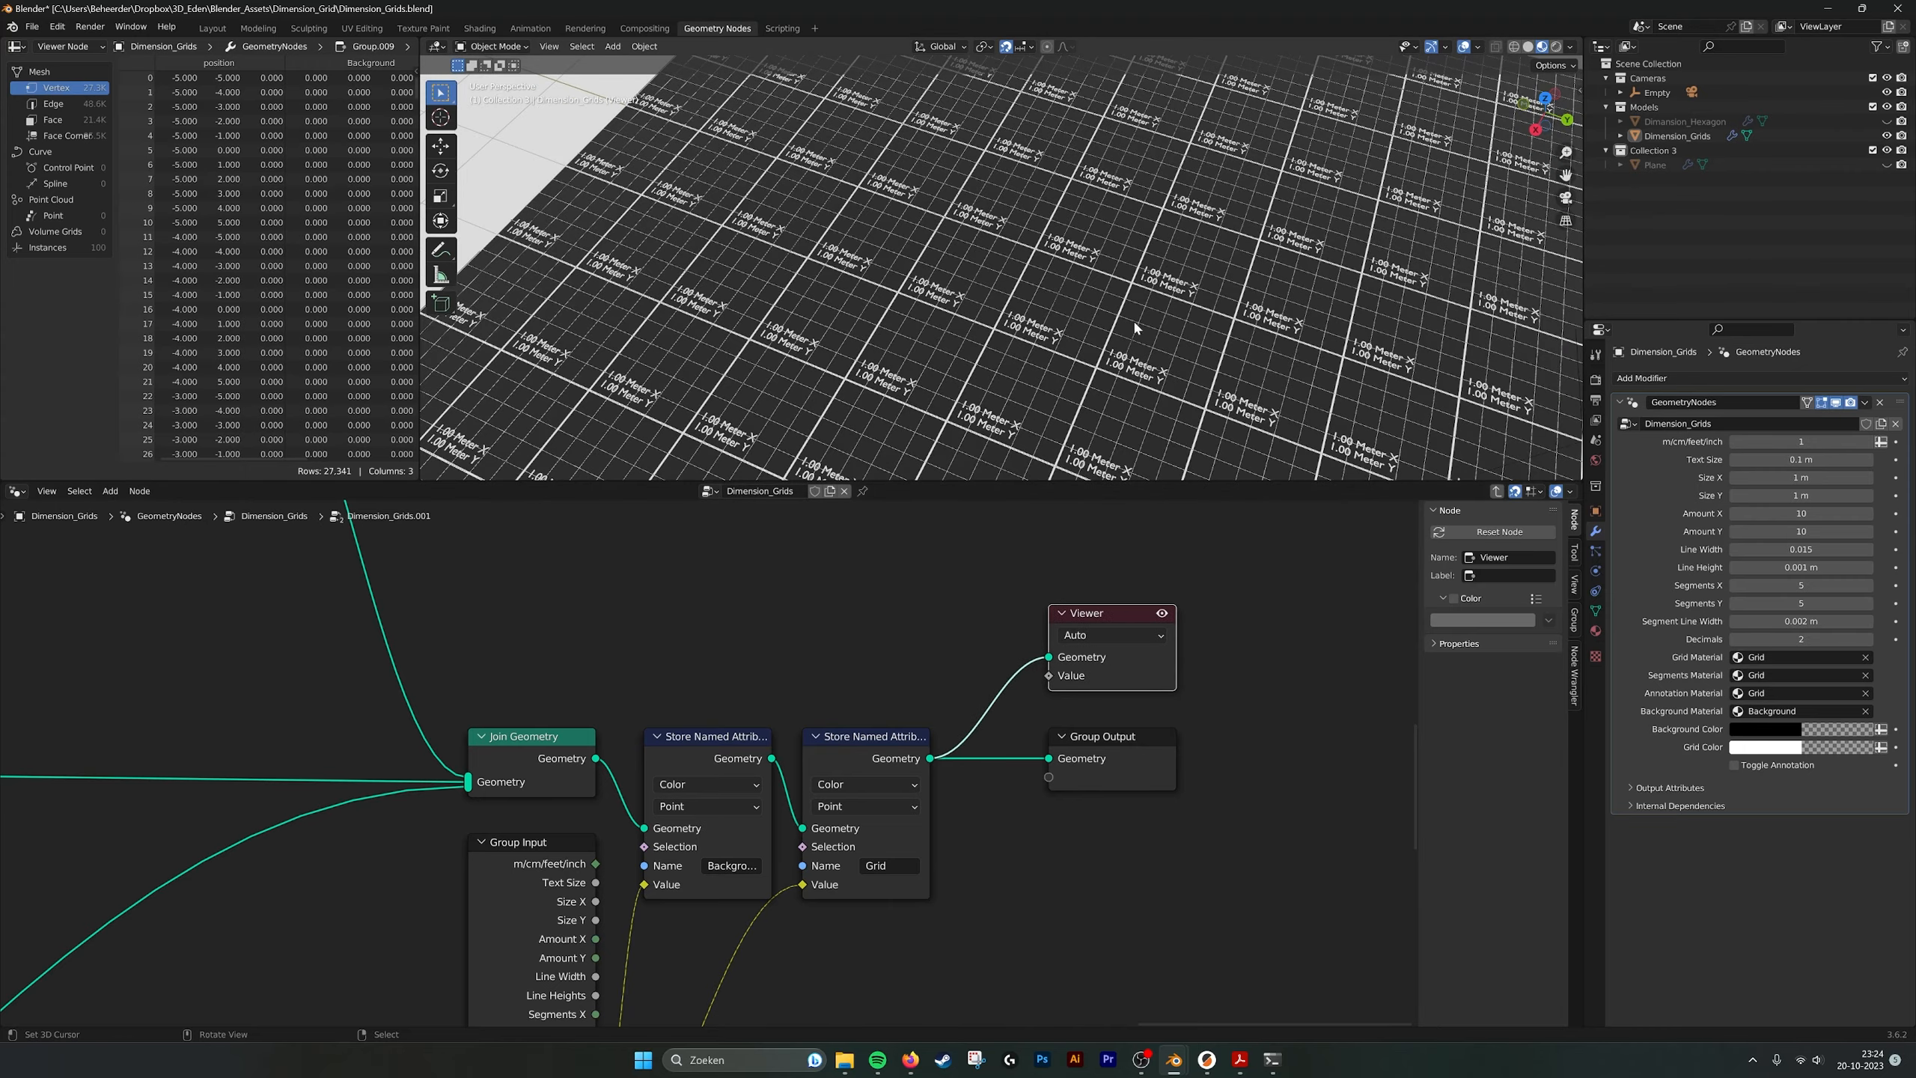
scroll(1129, 414, down, 3)
middle_drag(1129, 413, 1106, 394)
scroll(1016, 221, up, 4)
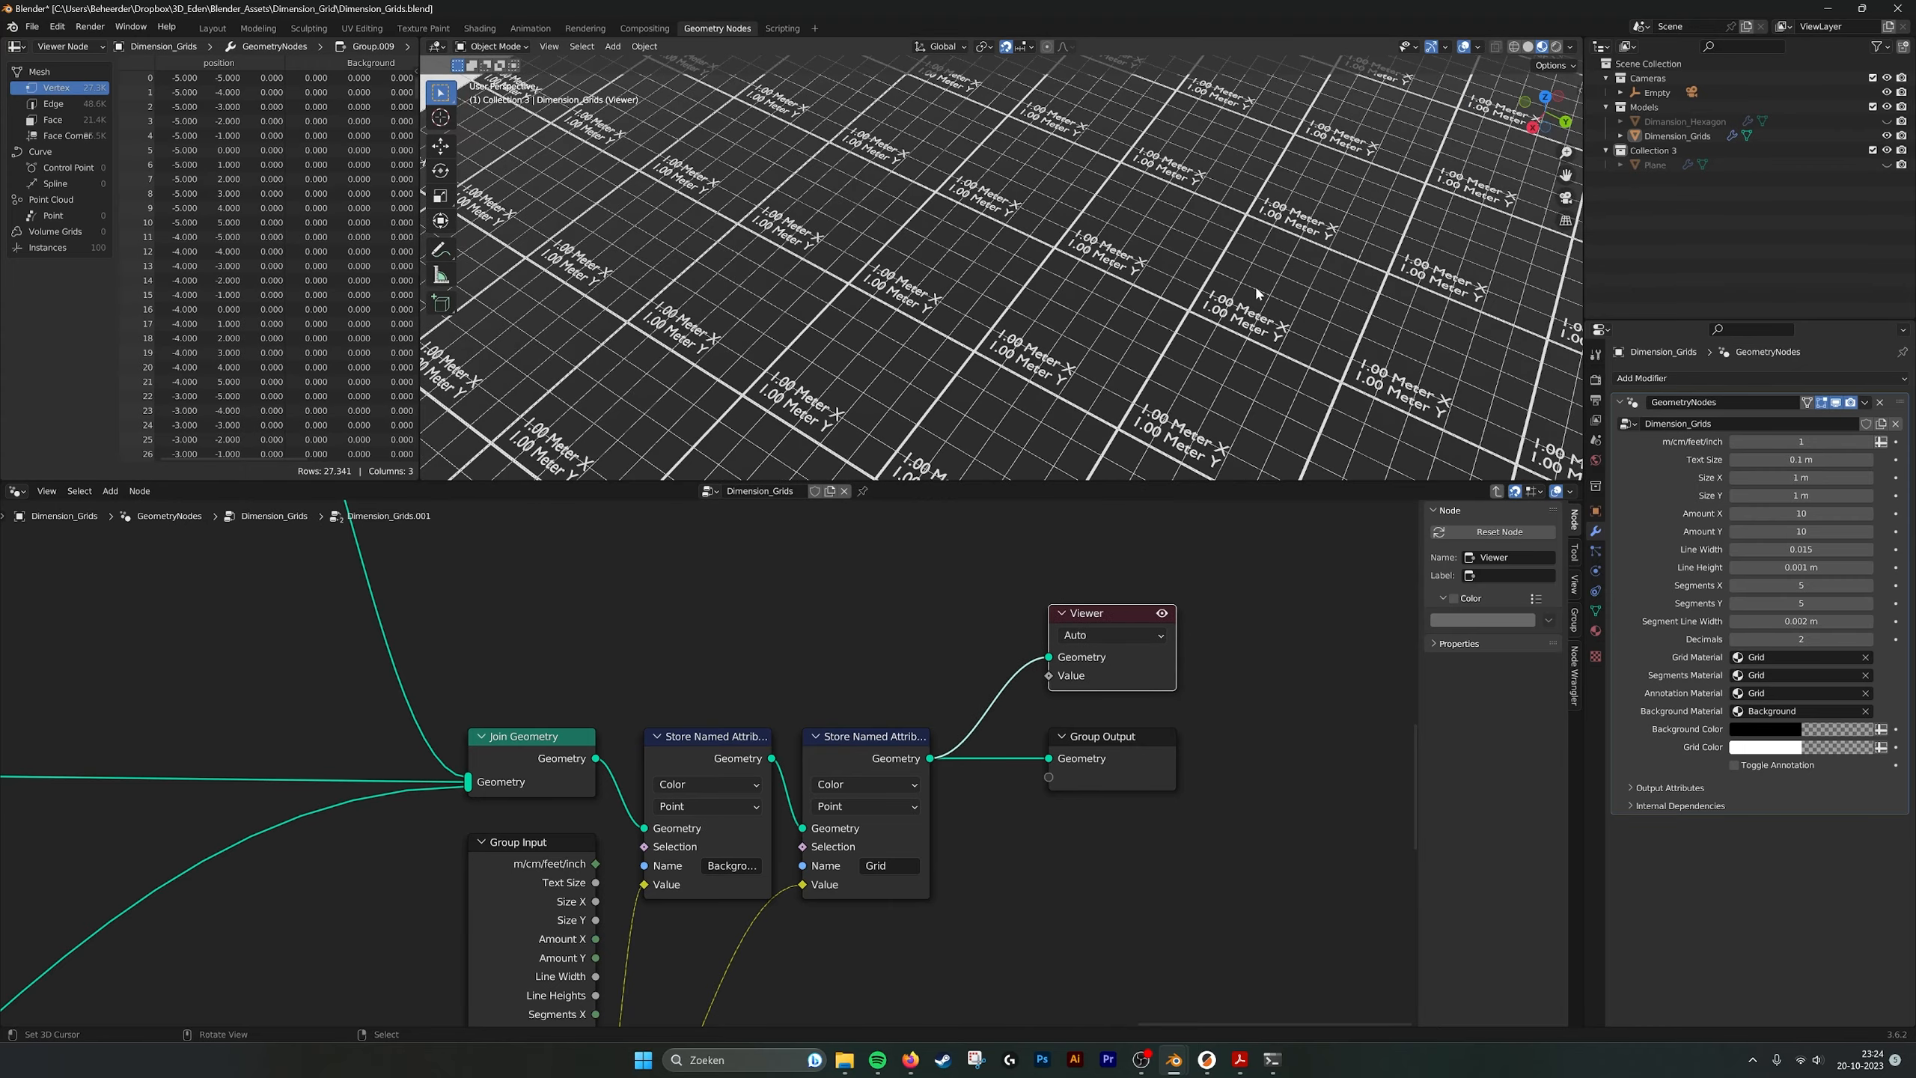
scroll(1095, 279, down, 2)
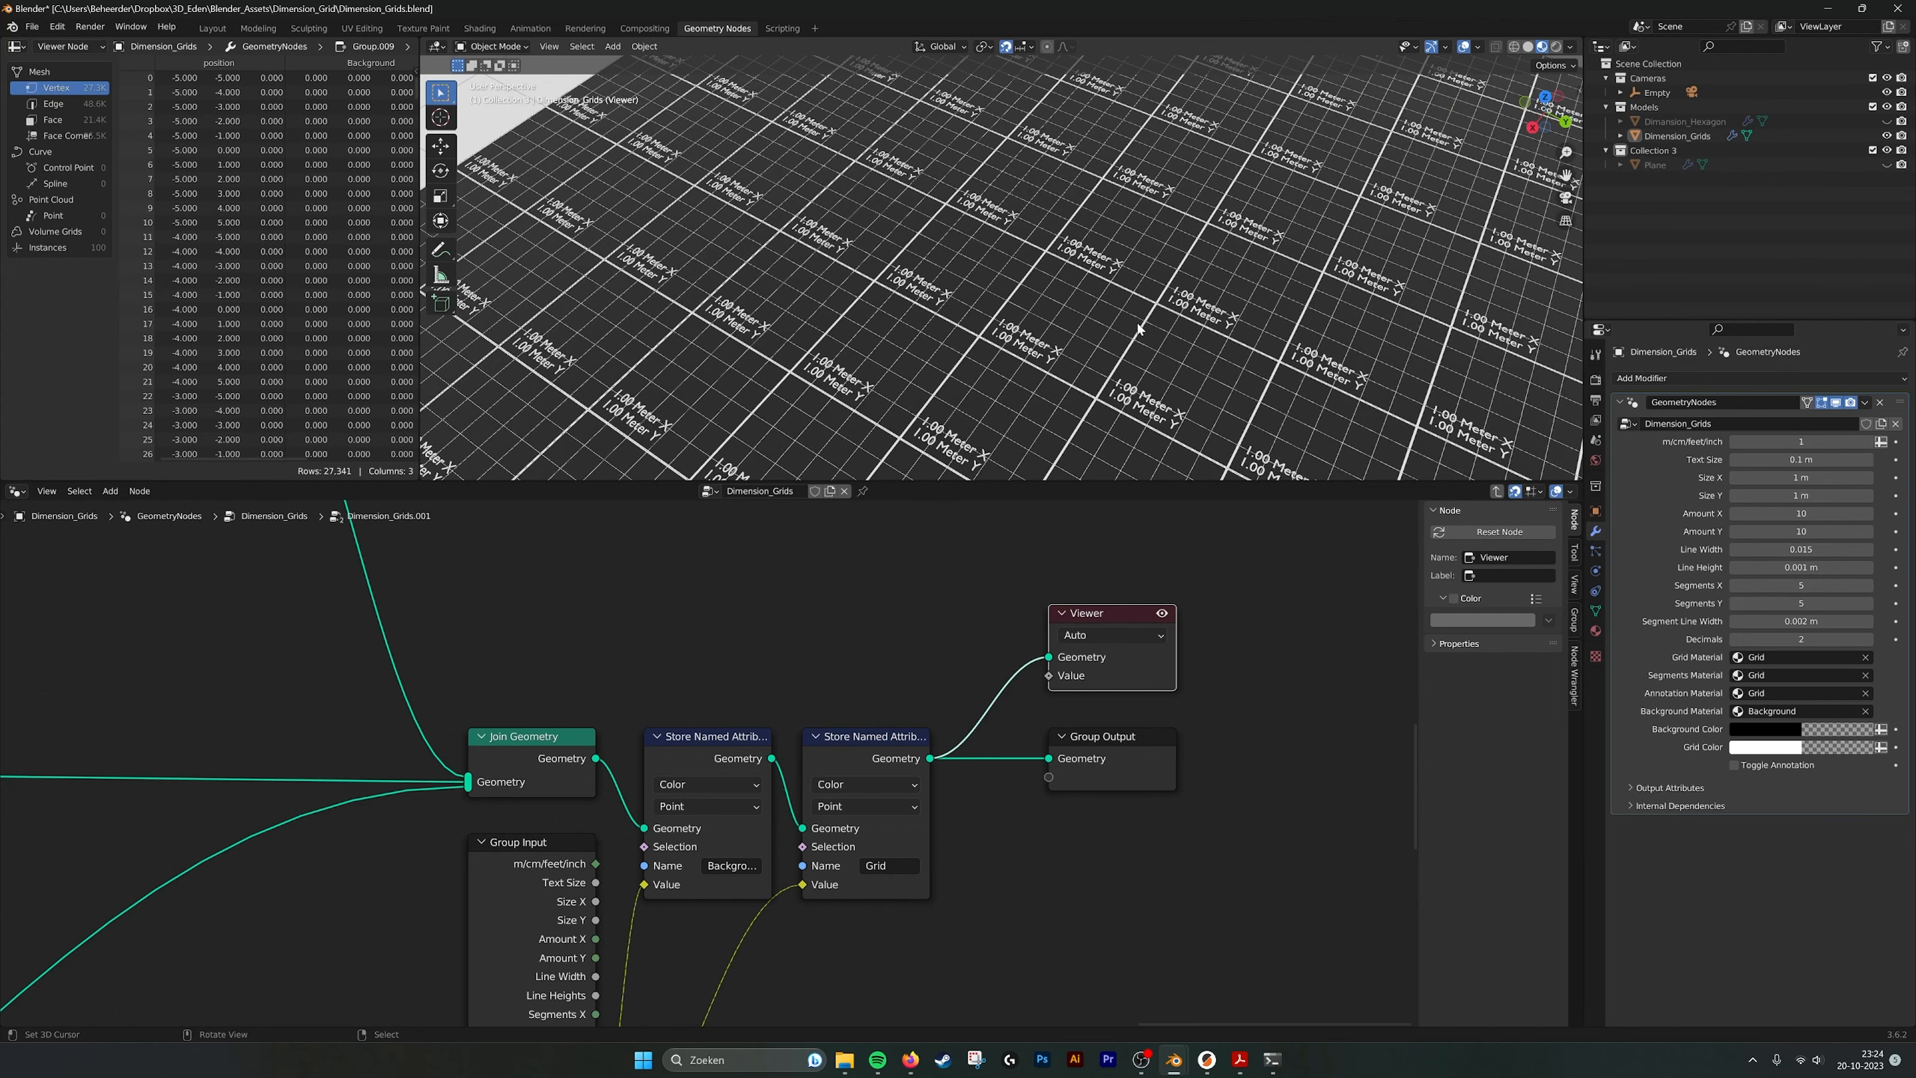
Review the complete node tree, from the final Join Geometry back through the Thicken Grid frames to the Group Input.
scroll(482, 708, down, 6)
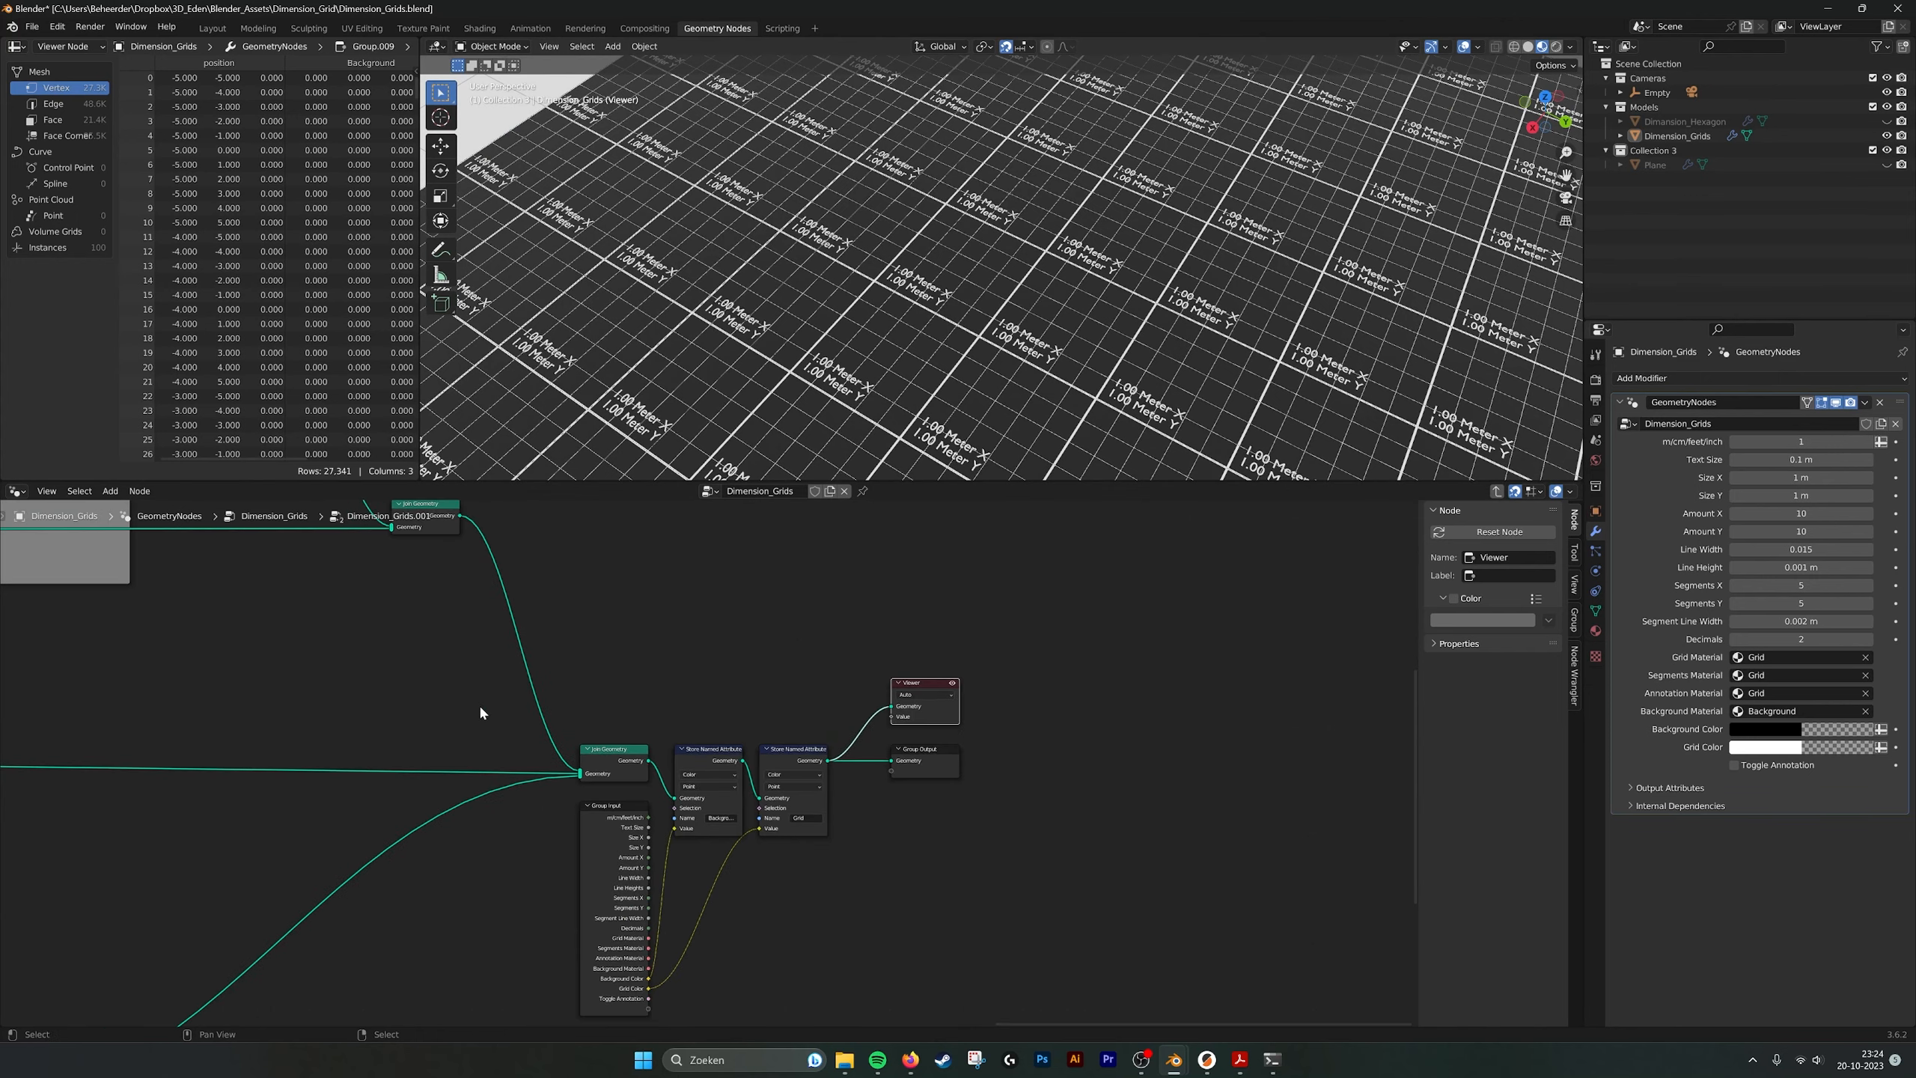
middle_drag(513, 691, 1050, 684)
scroll(1200, 400, down, 3)
middle_drag(792, 645, 969, 693)
scroll(902, 681, up, 2)
scroll(809, 770, down, 1)
scroll(808, 770, down, 3)
middle_drag(867, 763, 1163, 685)
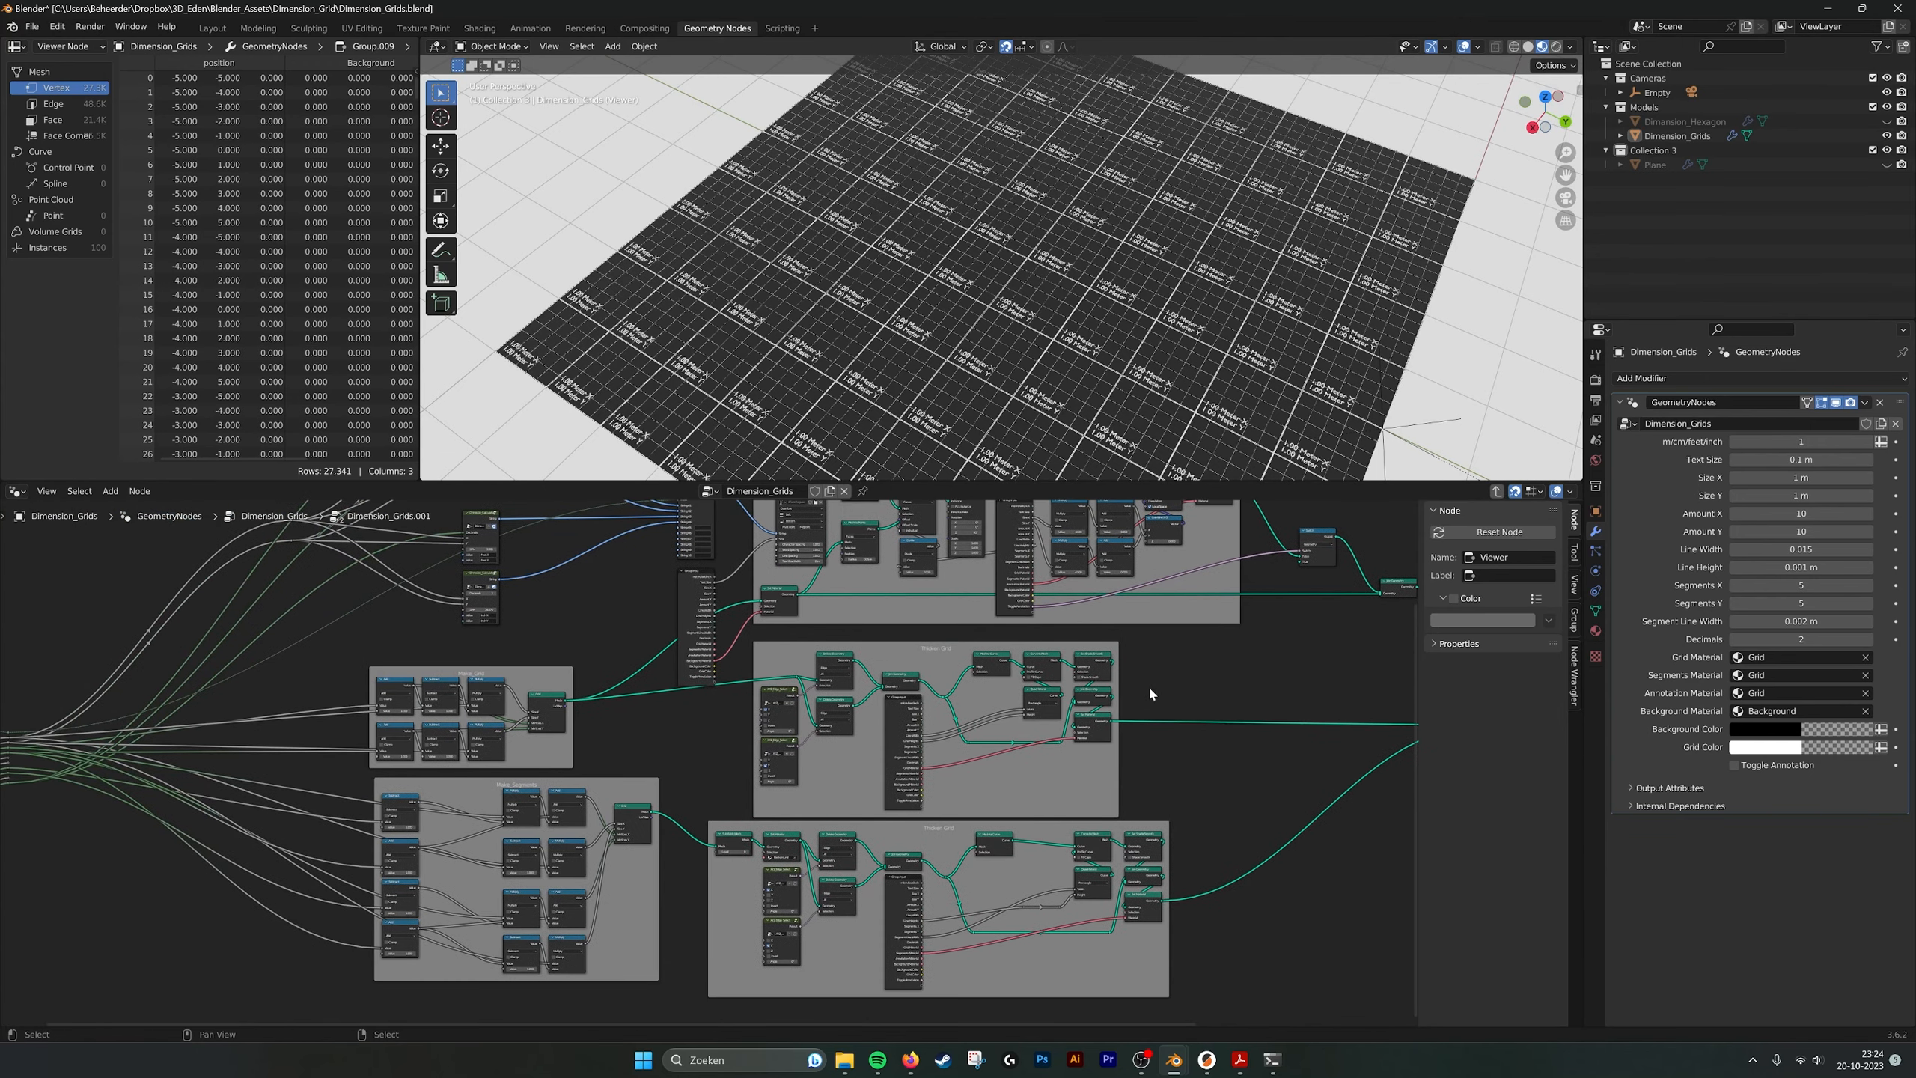
scroll(709, 743, down, 2)
middle_drag(812, 698, 954, 714)
scroll(950, 715, up, 2)
middle_drag(776, 636, 772, 754)
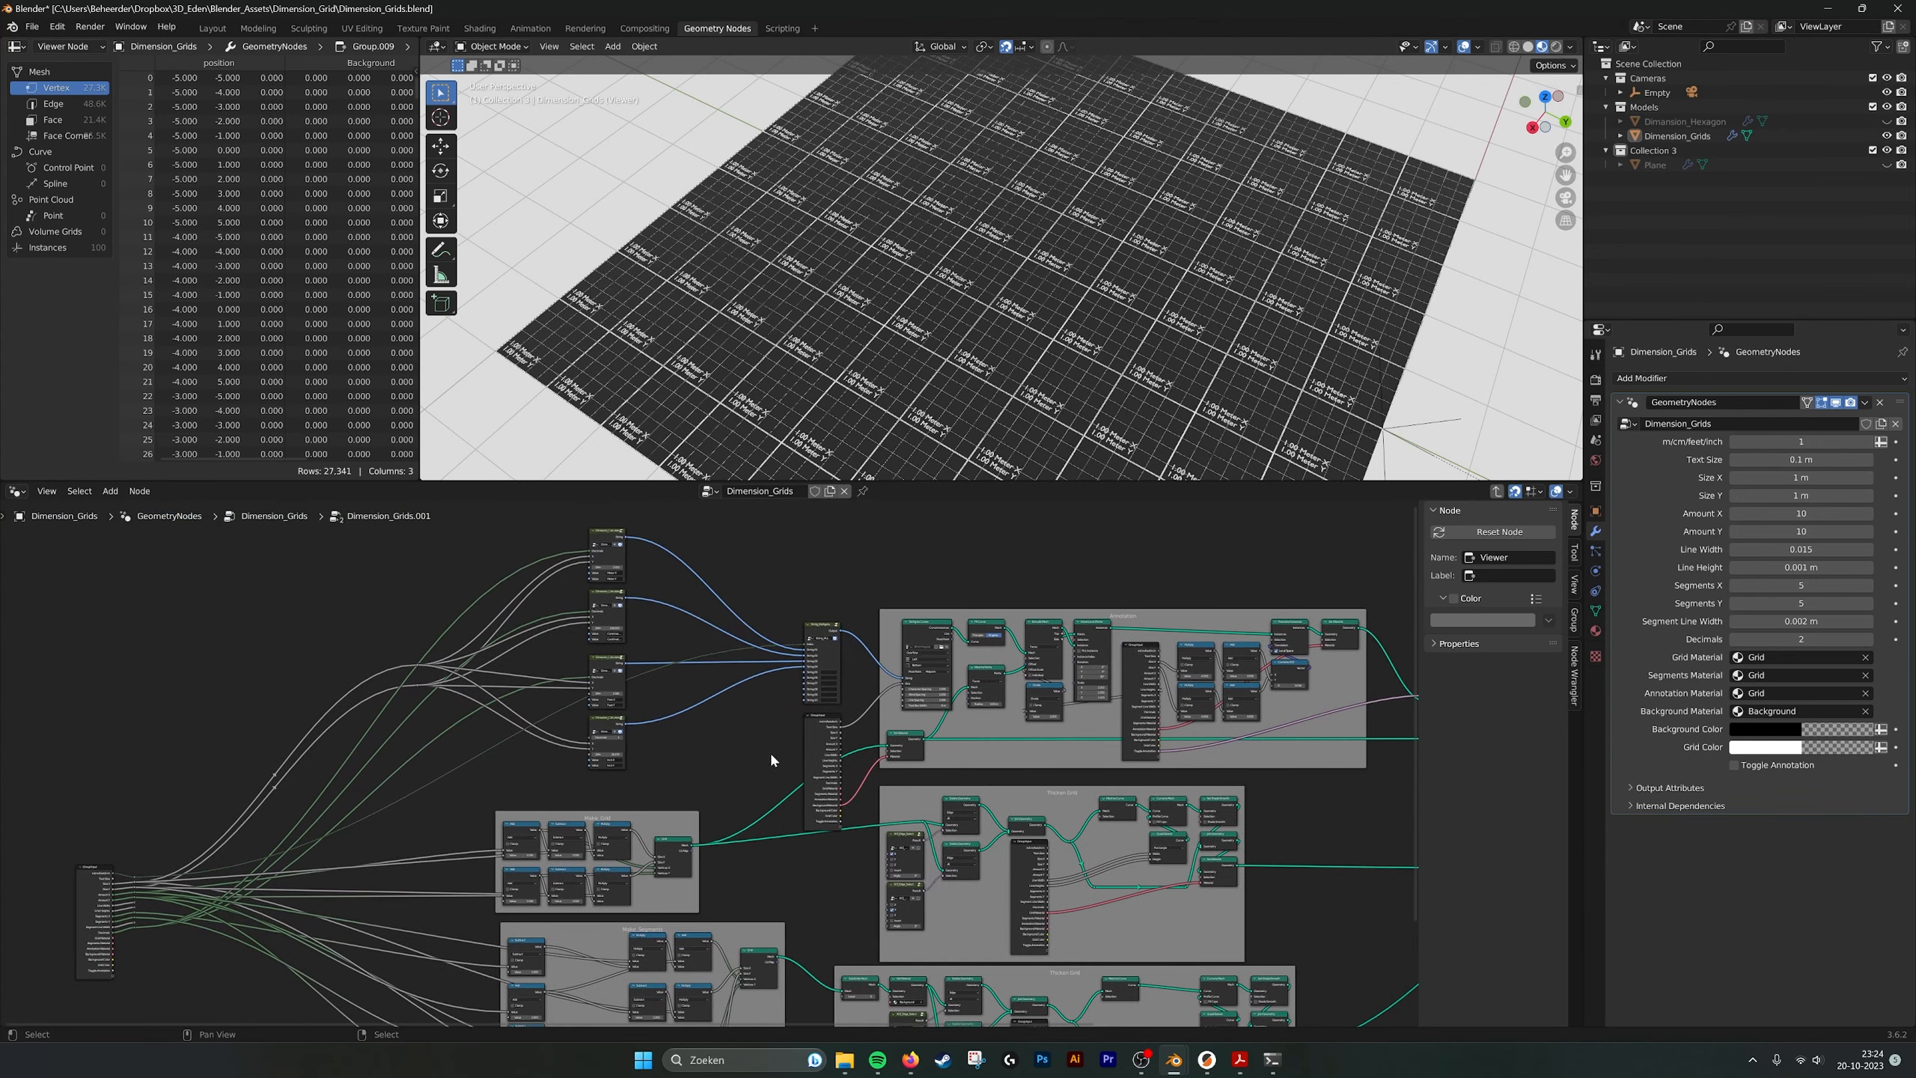
Return to the Store Named Attribute and Group Output nodes, inspect the final grid preview, and deselect the Viewer.
middle_drag(1153, 814, 633, 744)
middle_drag(1215, 772, 731, 766)
scroll(732, 765, up, 4)
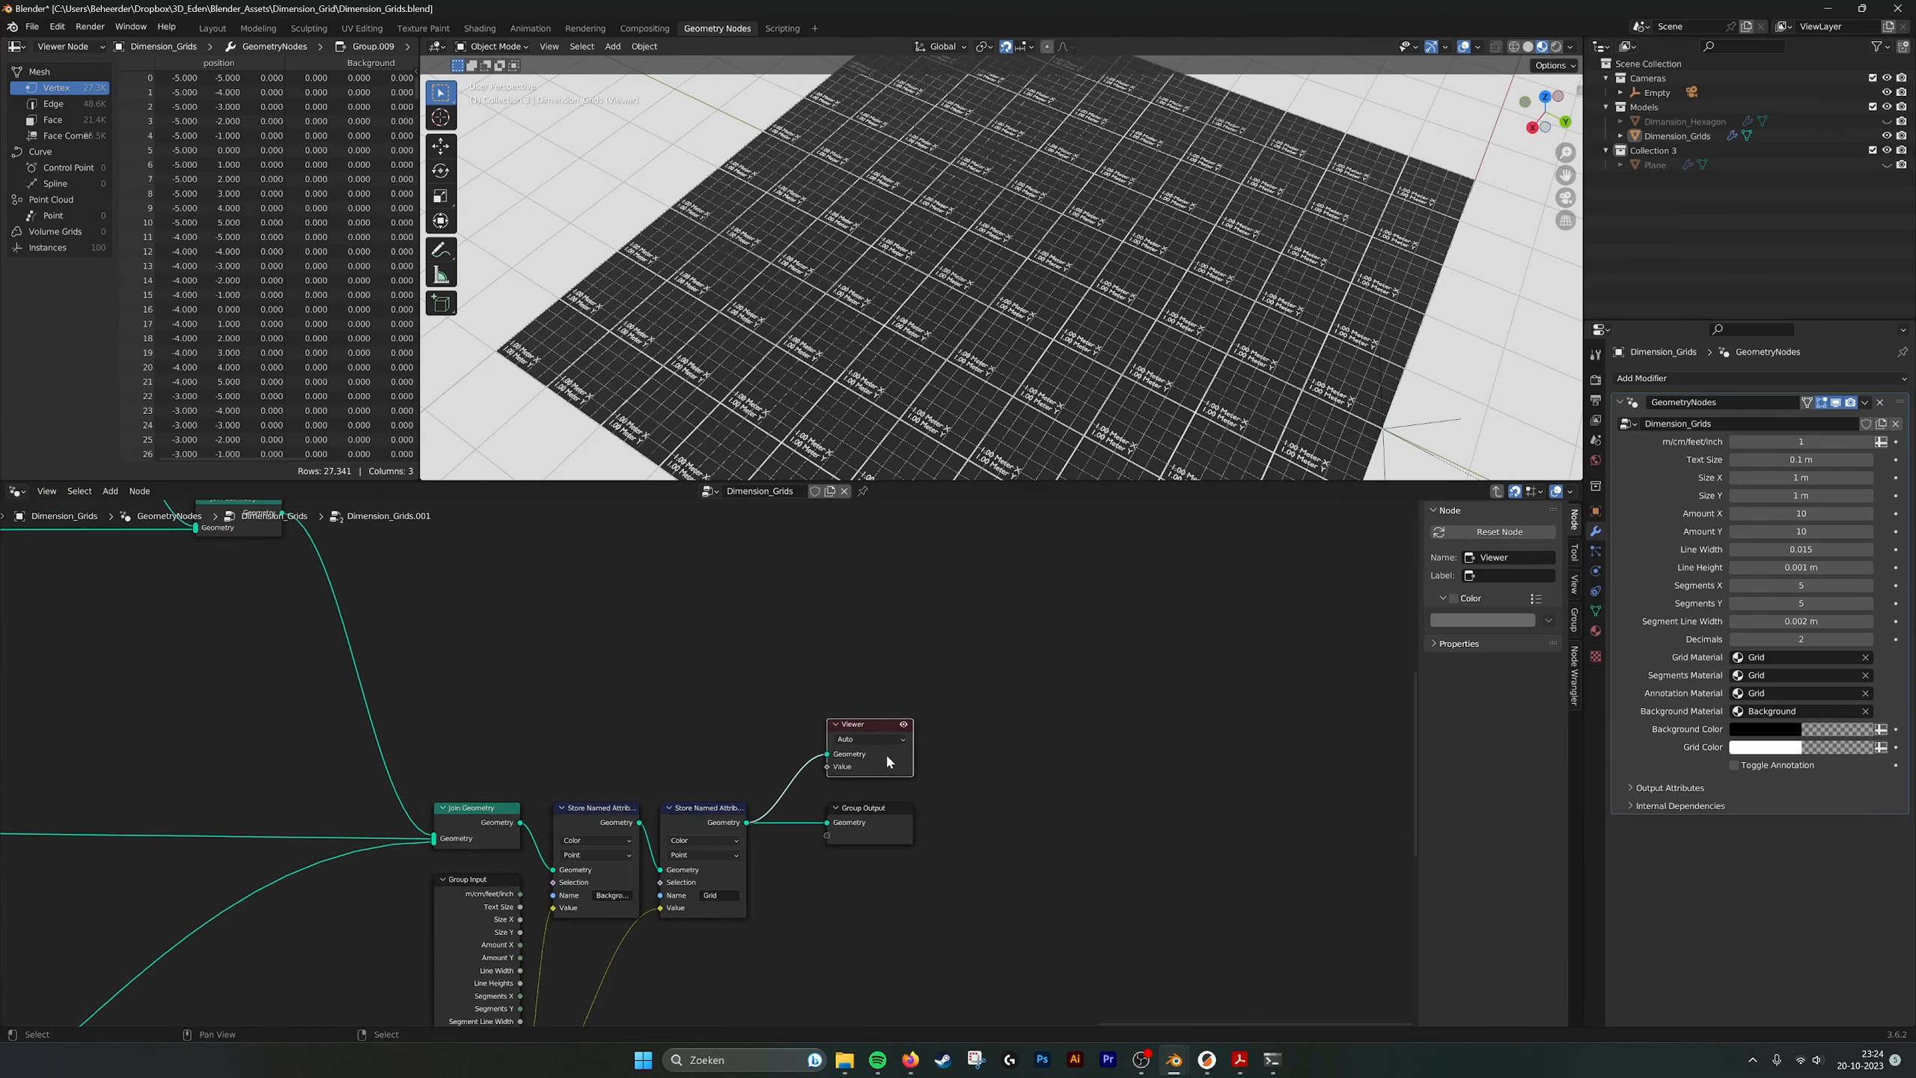
middle_drag(1121, 756, 1067, 747)
scroll(1148, 363, up, 3)
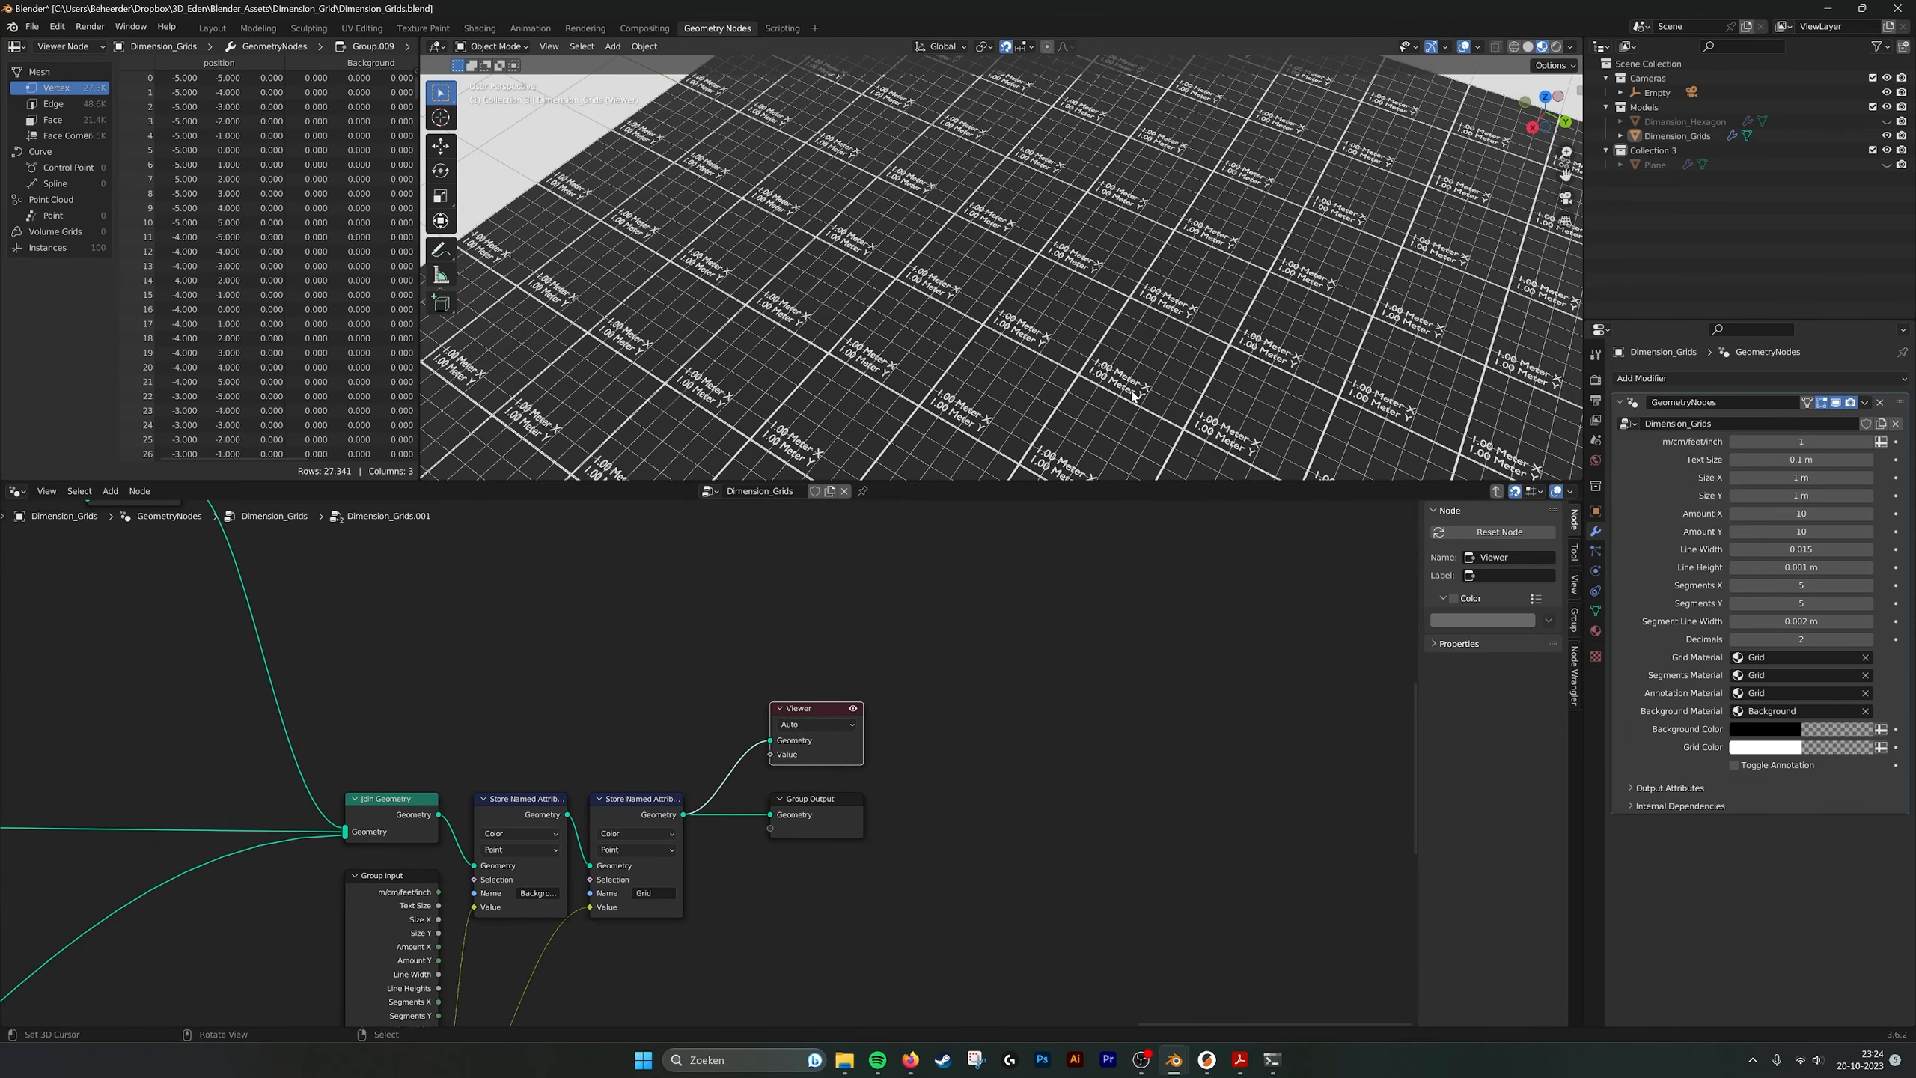
scroll(1157, 333, up, 2)
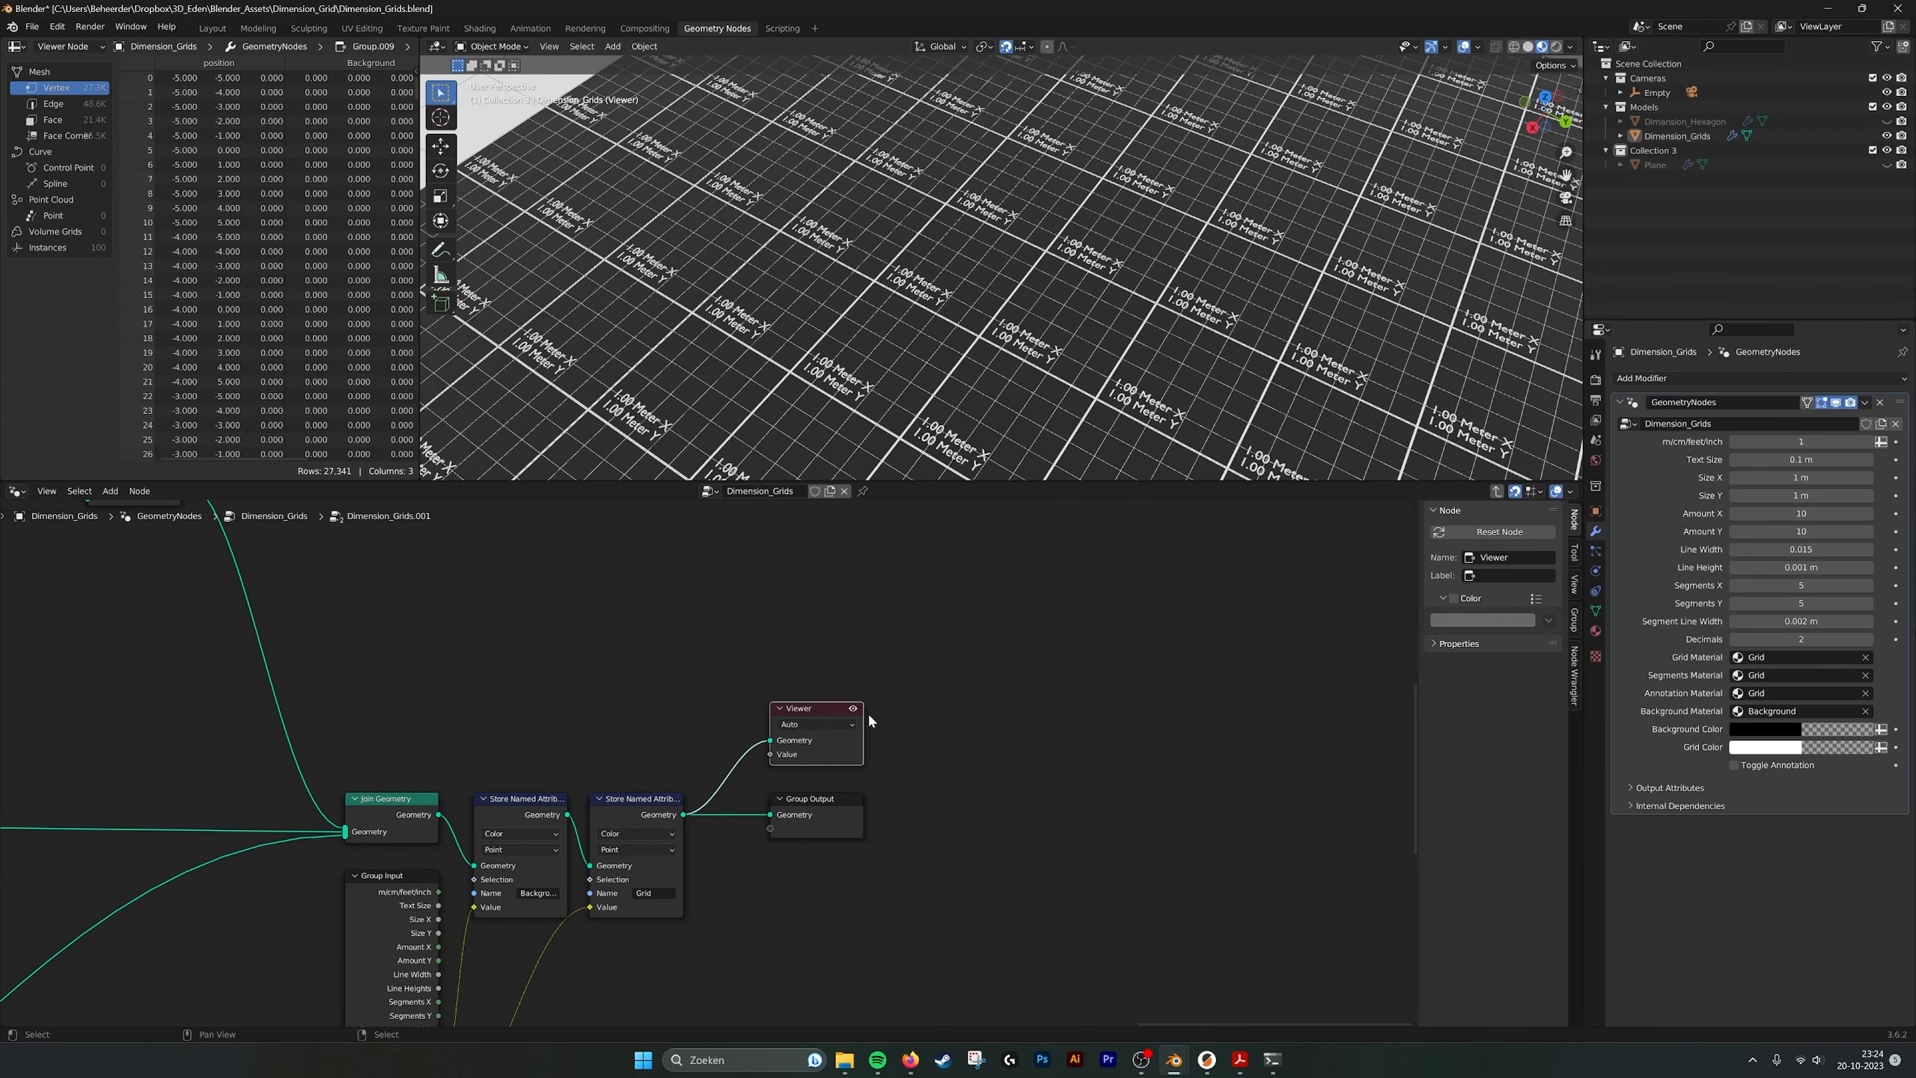
scroll(868, 712, up, 3)
click(779, 577)
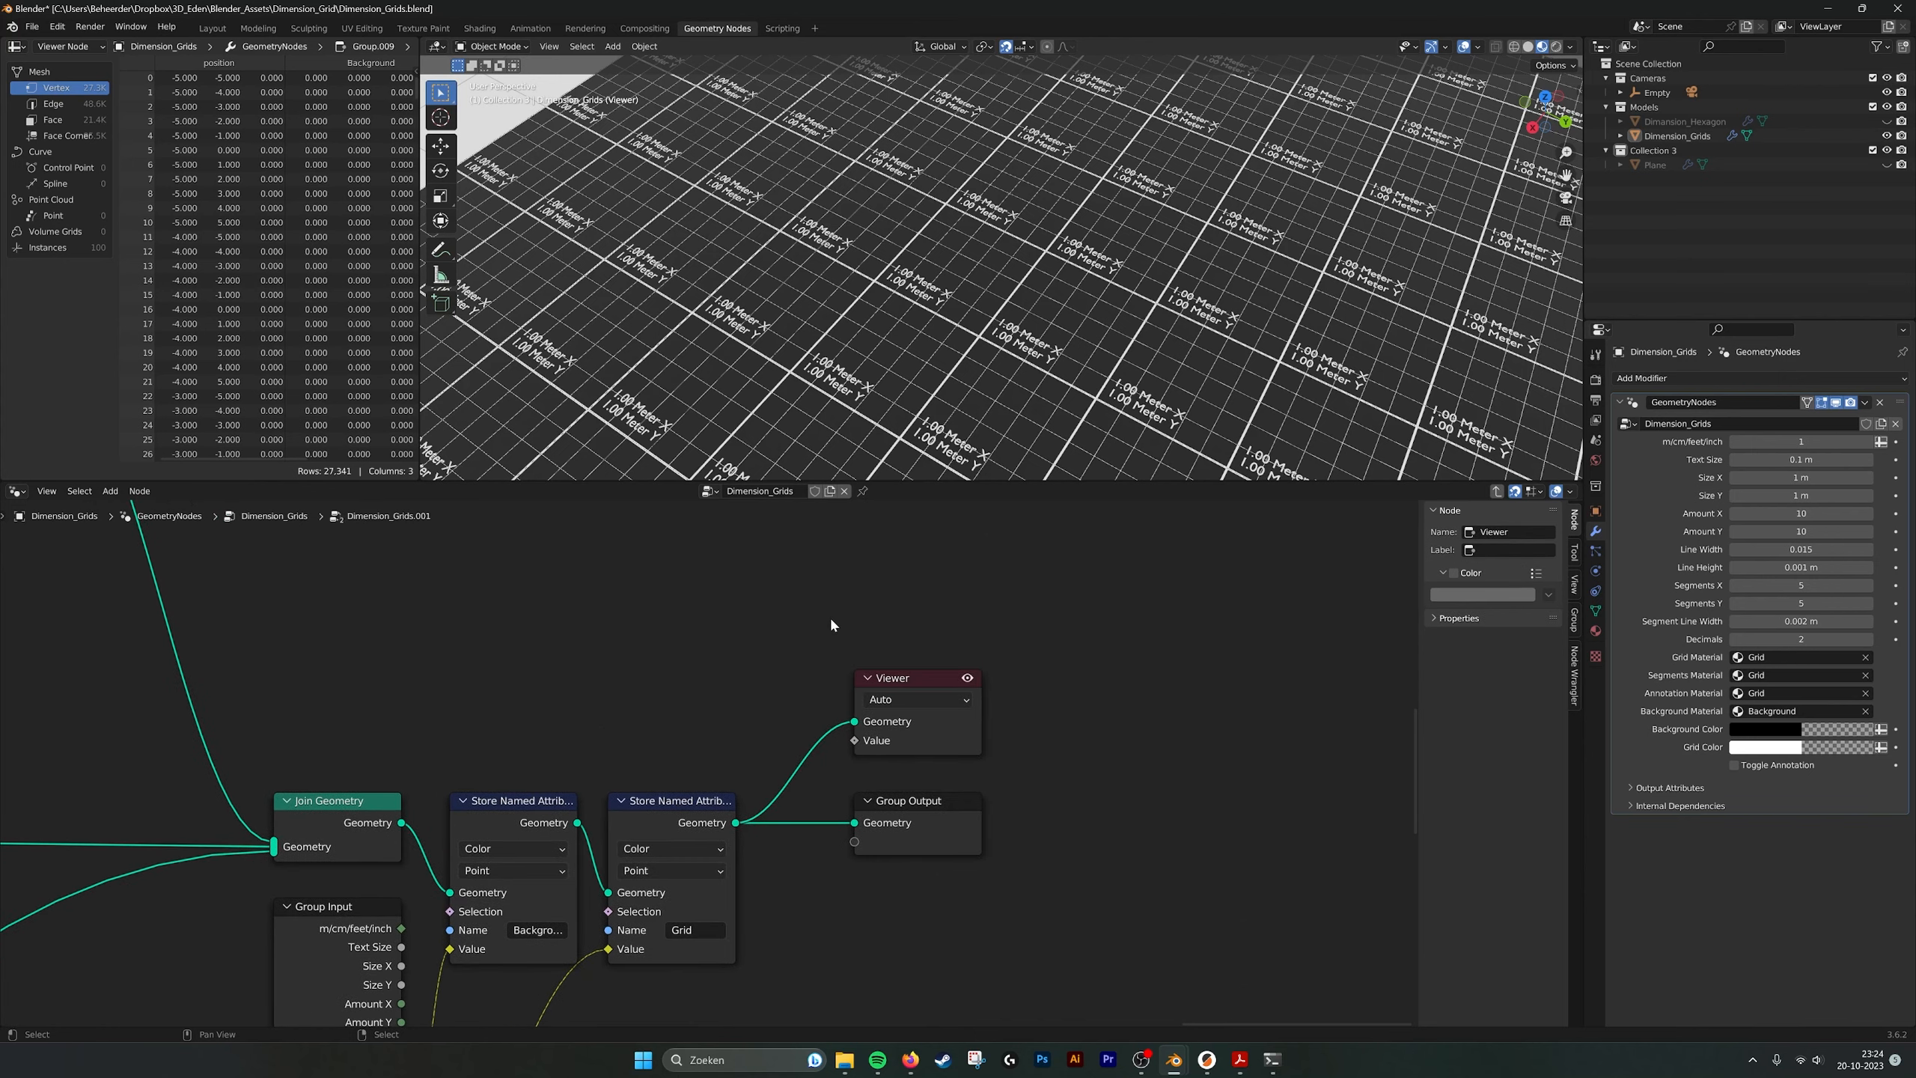